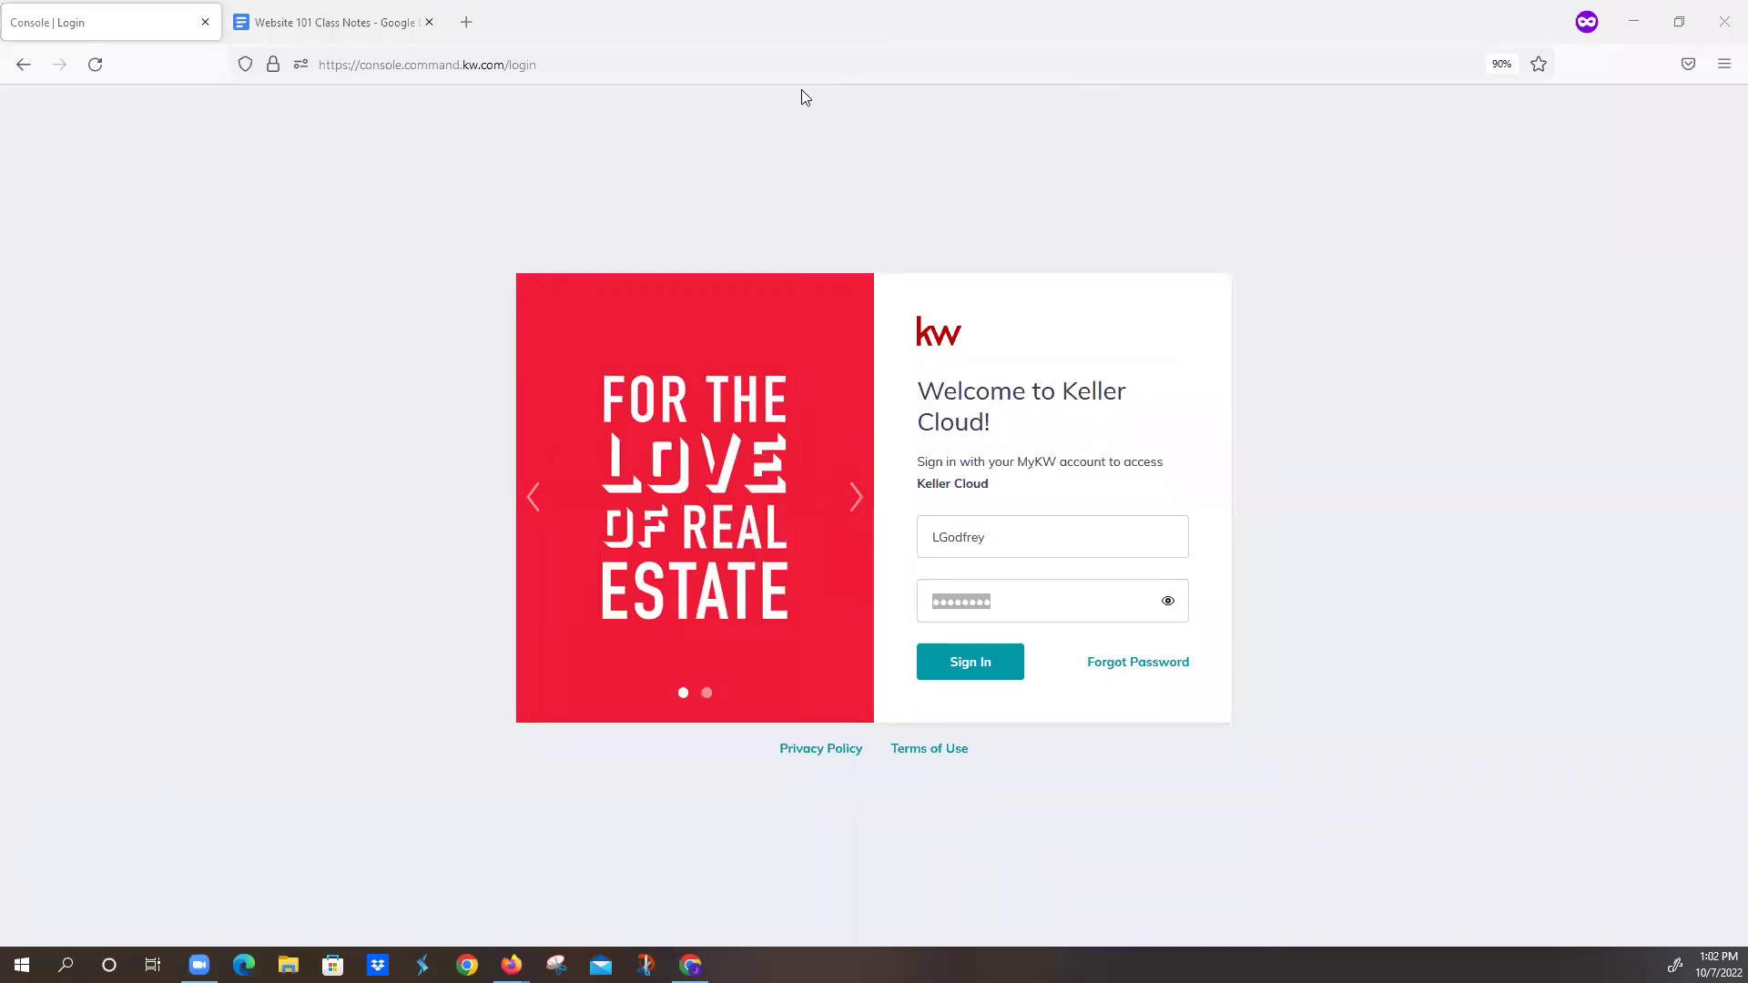
- Sign in on the Keller Cloud login page to reach the Command dashboard
{"action": "left_click", "coordinate": [743, 66]}
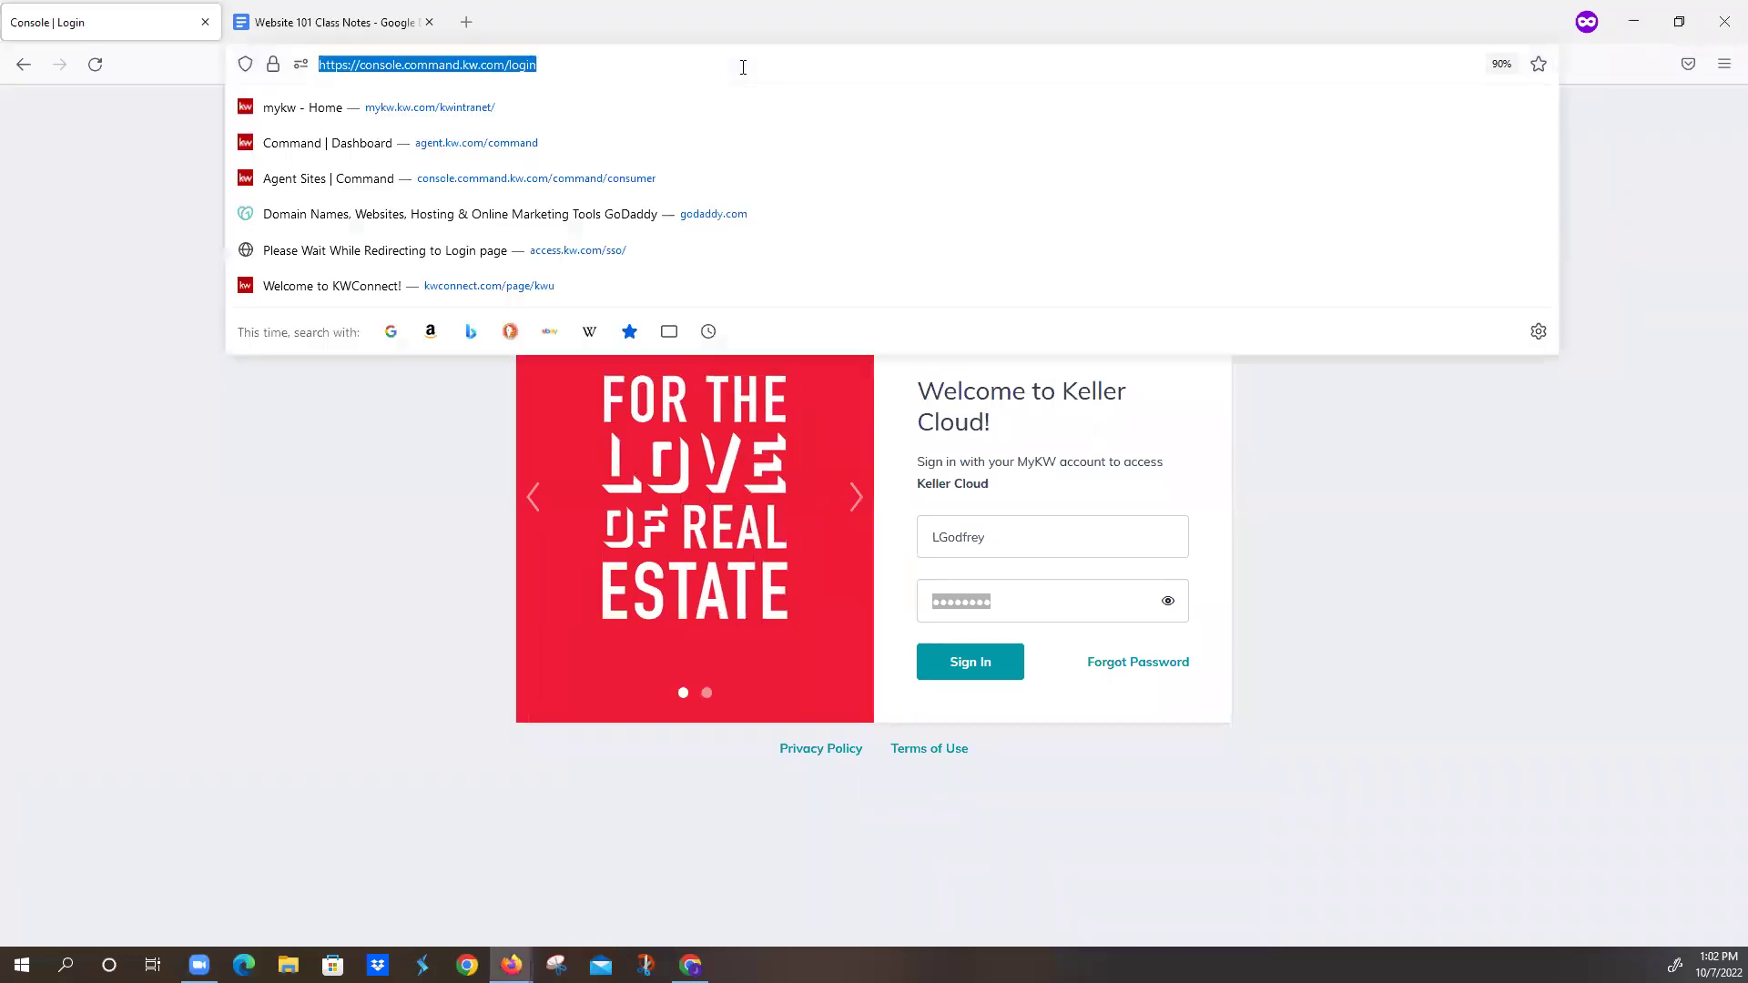
{"action": "left_click", "coordinate": [1380, 419]}
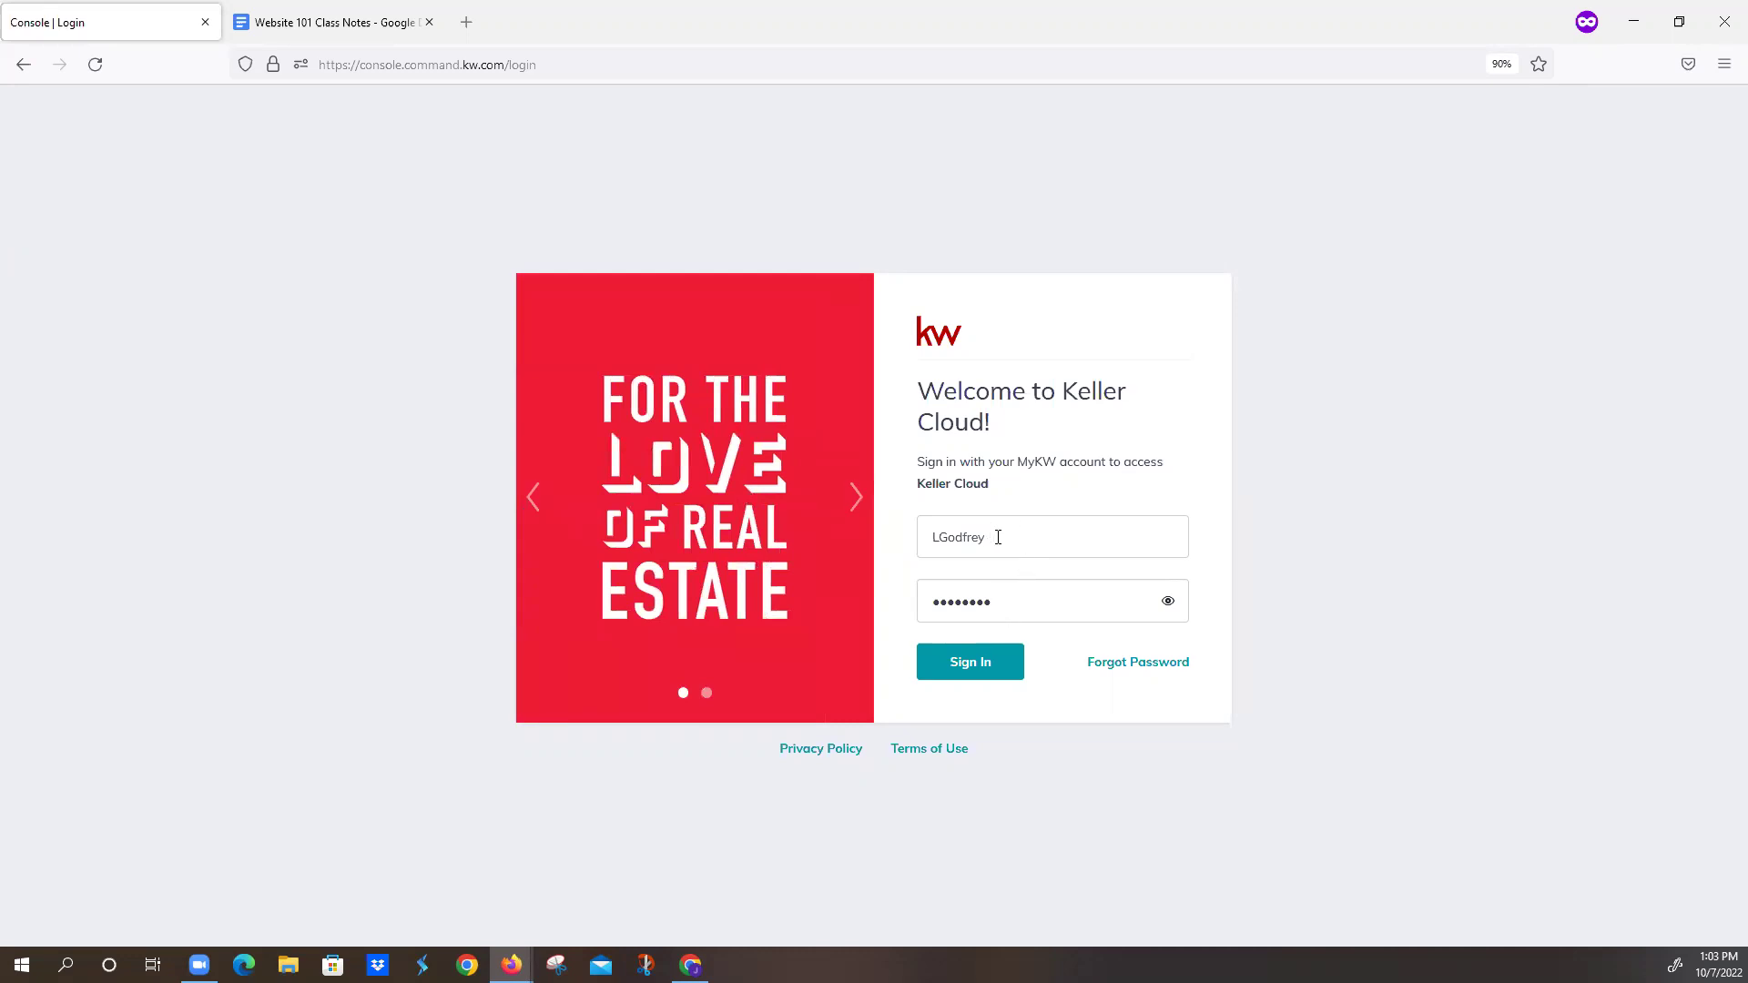
{"action": "left_click", "coordinate": [979, 667]}
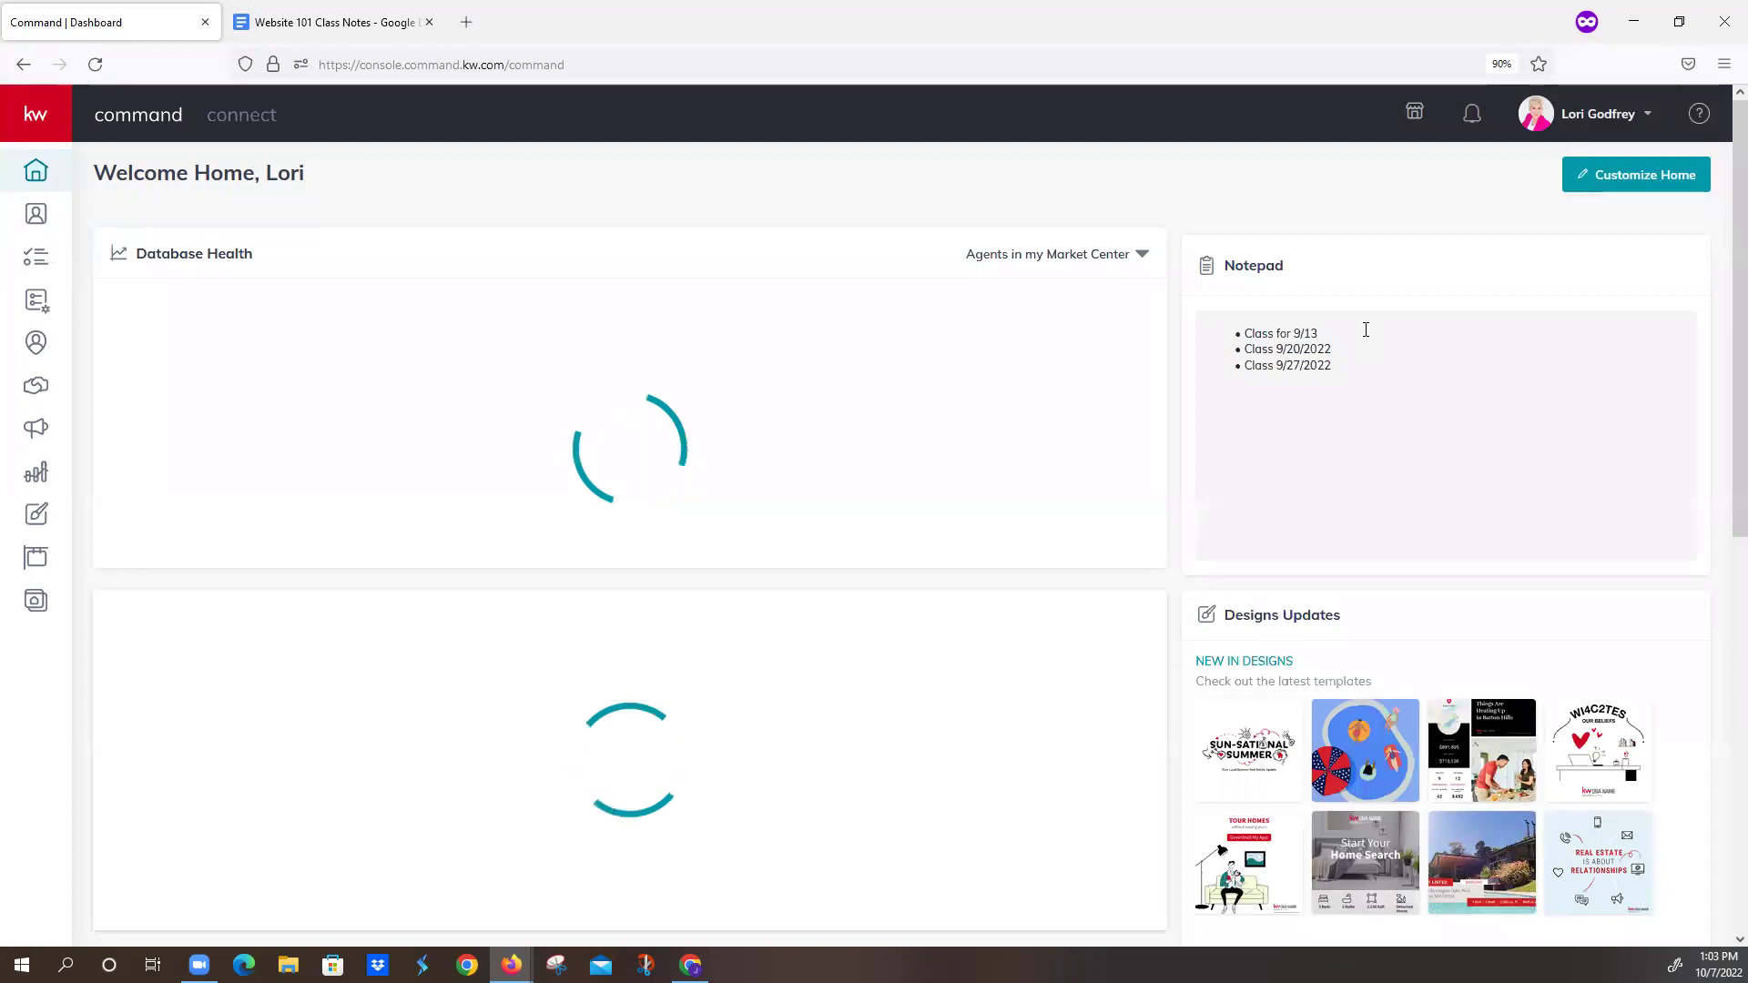
- Adjust the Firefox zoom, then choose Settings from the account menu under your name
{"action": "left_click", "coordinate": [1724, 64]}
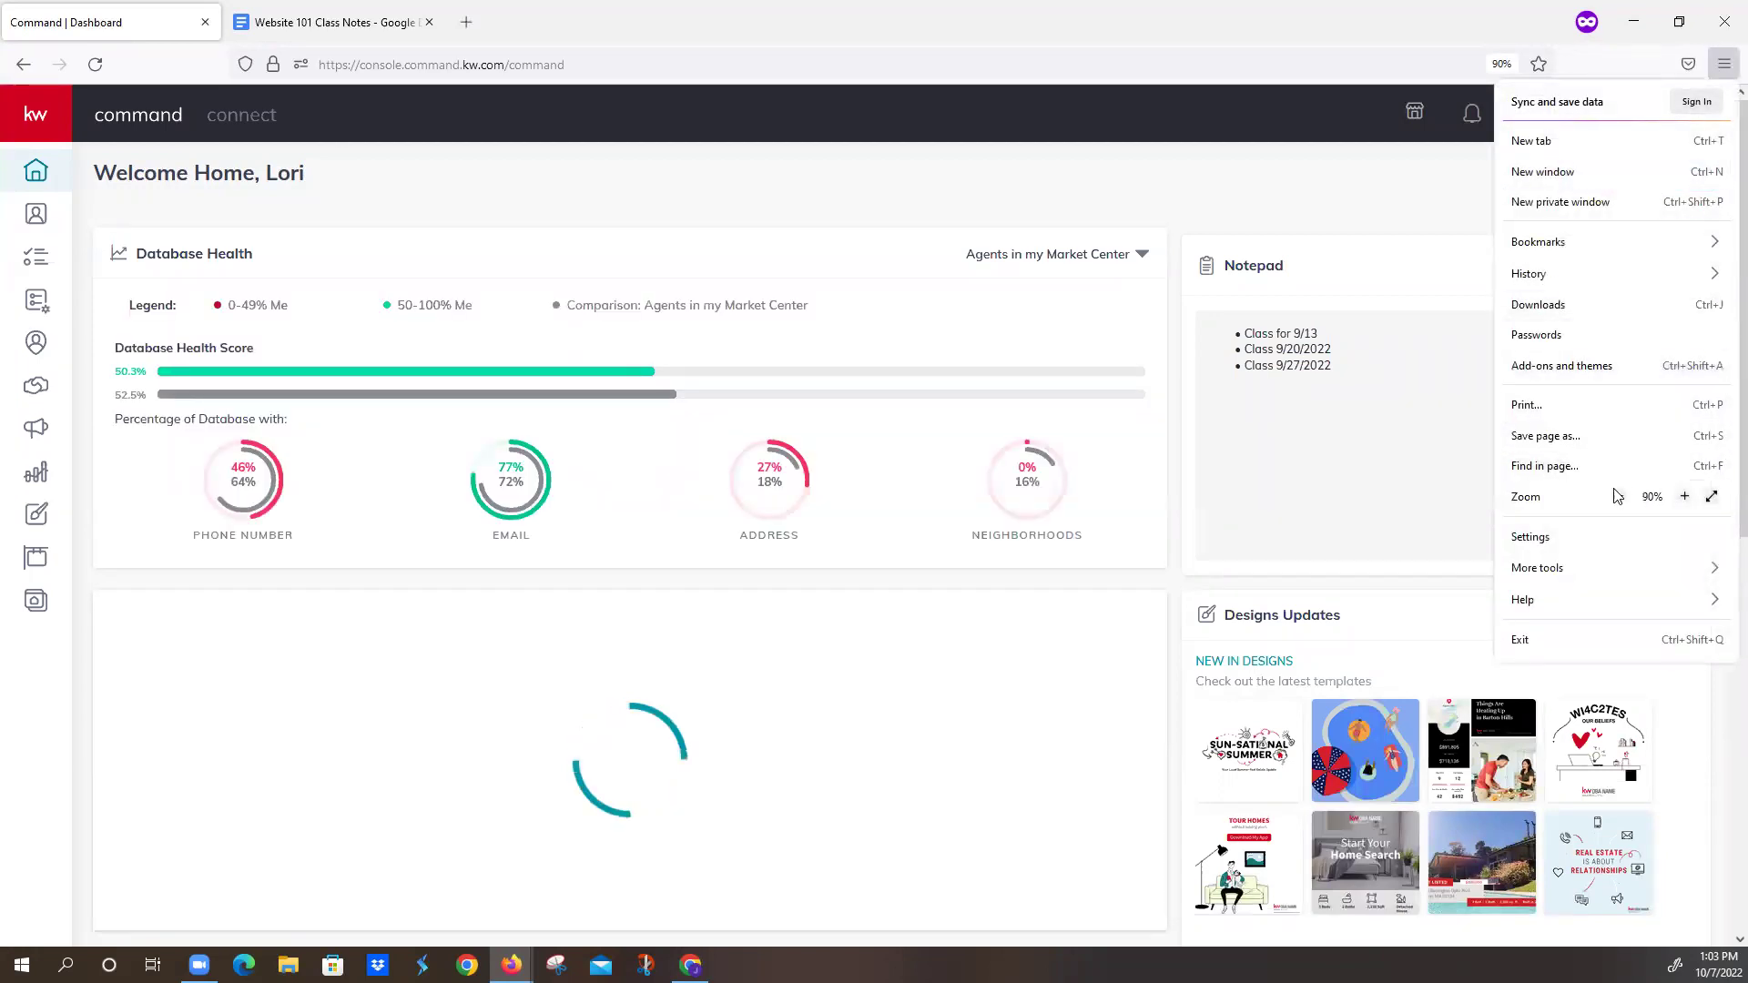
{"action": "left_click", "coordinate": [1685, 497]}
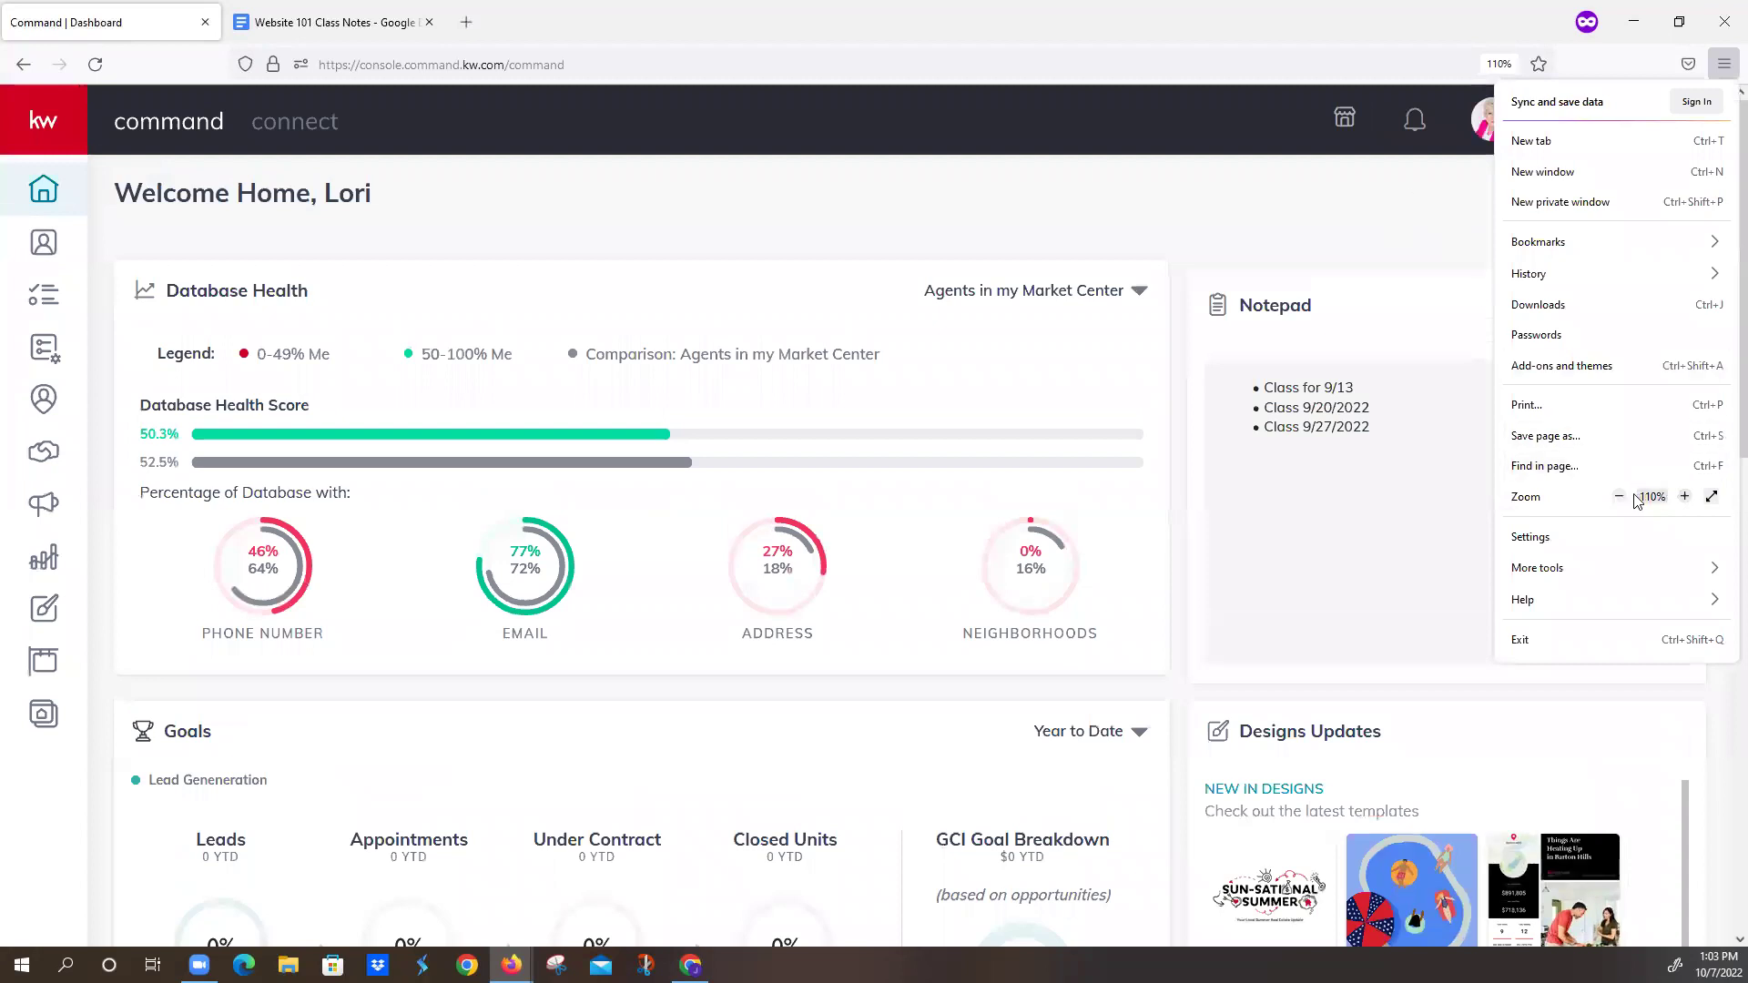
{"action": "left_click", "coordinate": [1618, 496]}
{"action": "left_click", "coordinate": [1374, 217]}
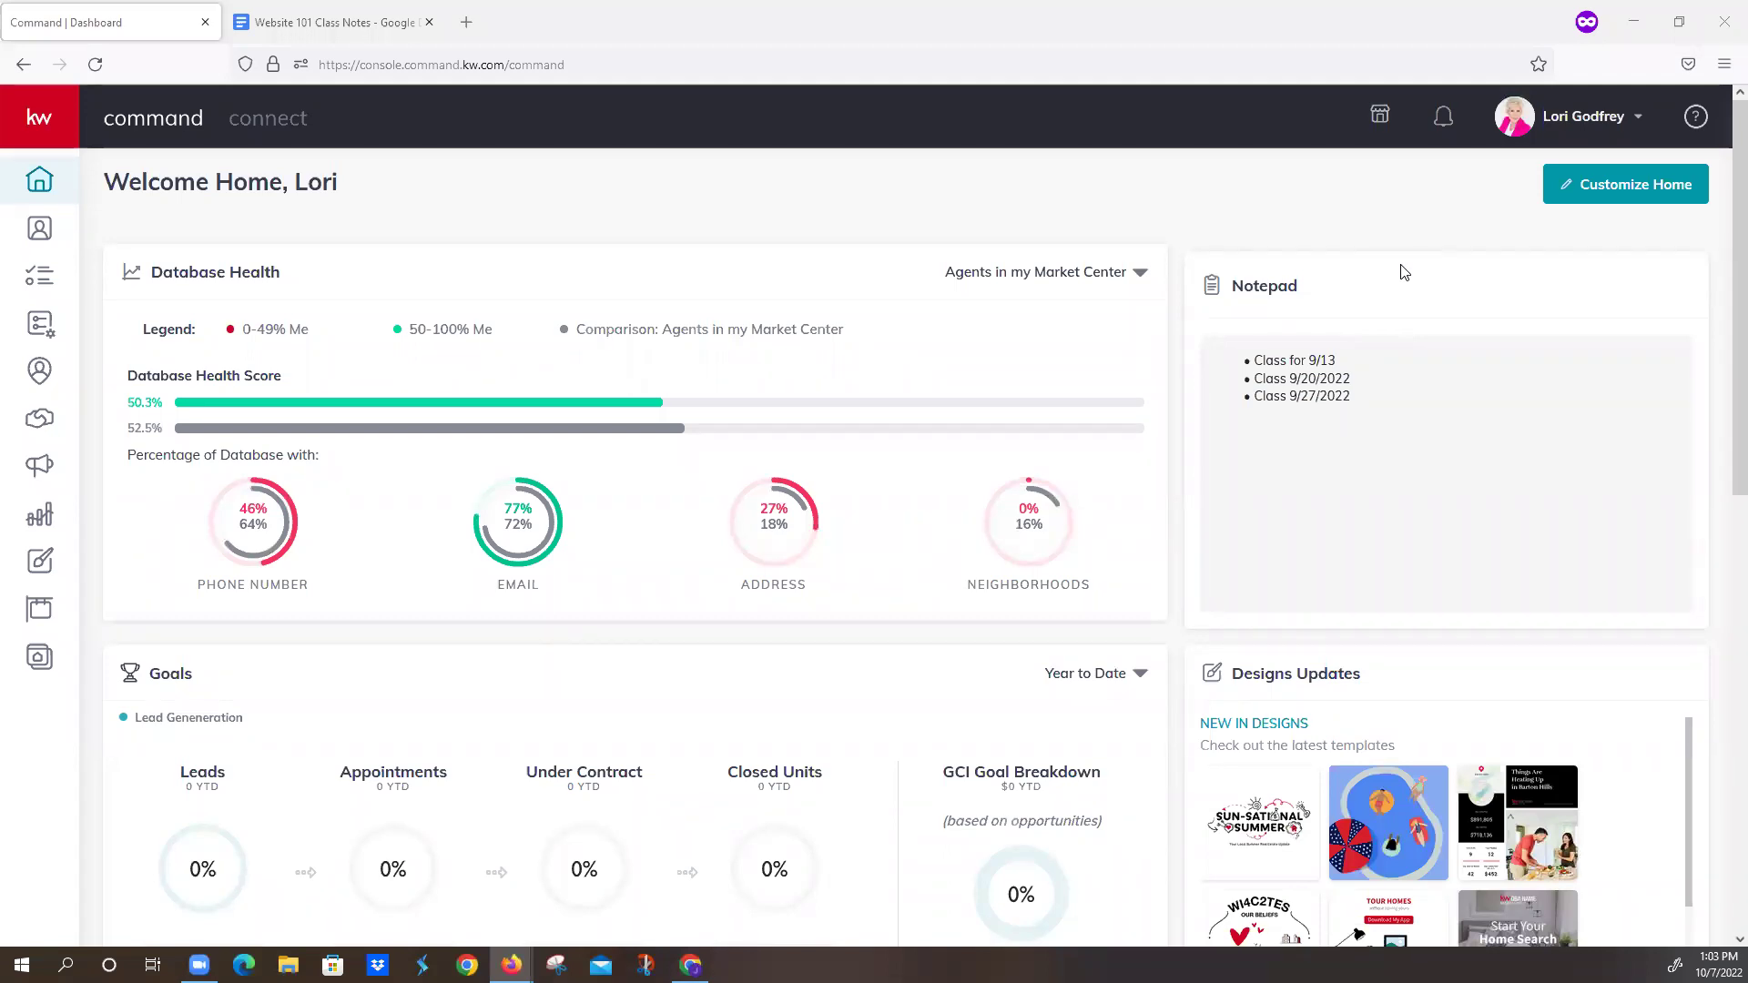
{"action": "left_click", "coordinate": [1584, 122]}
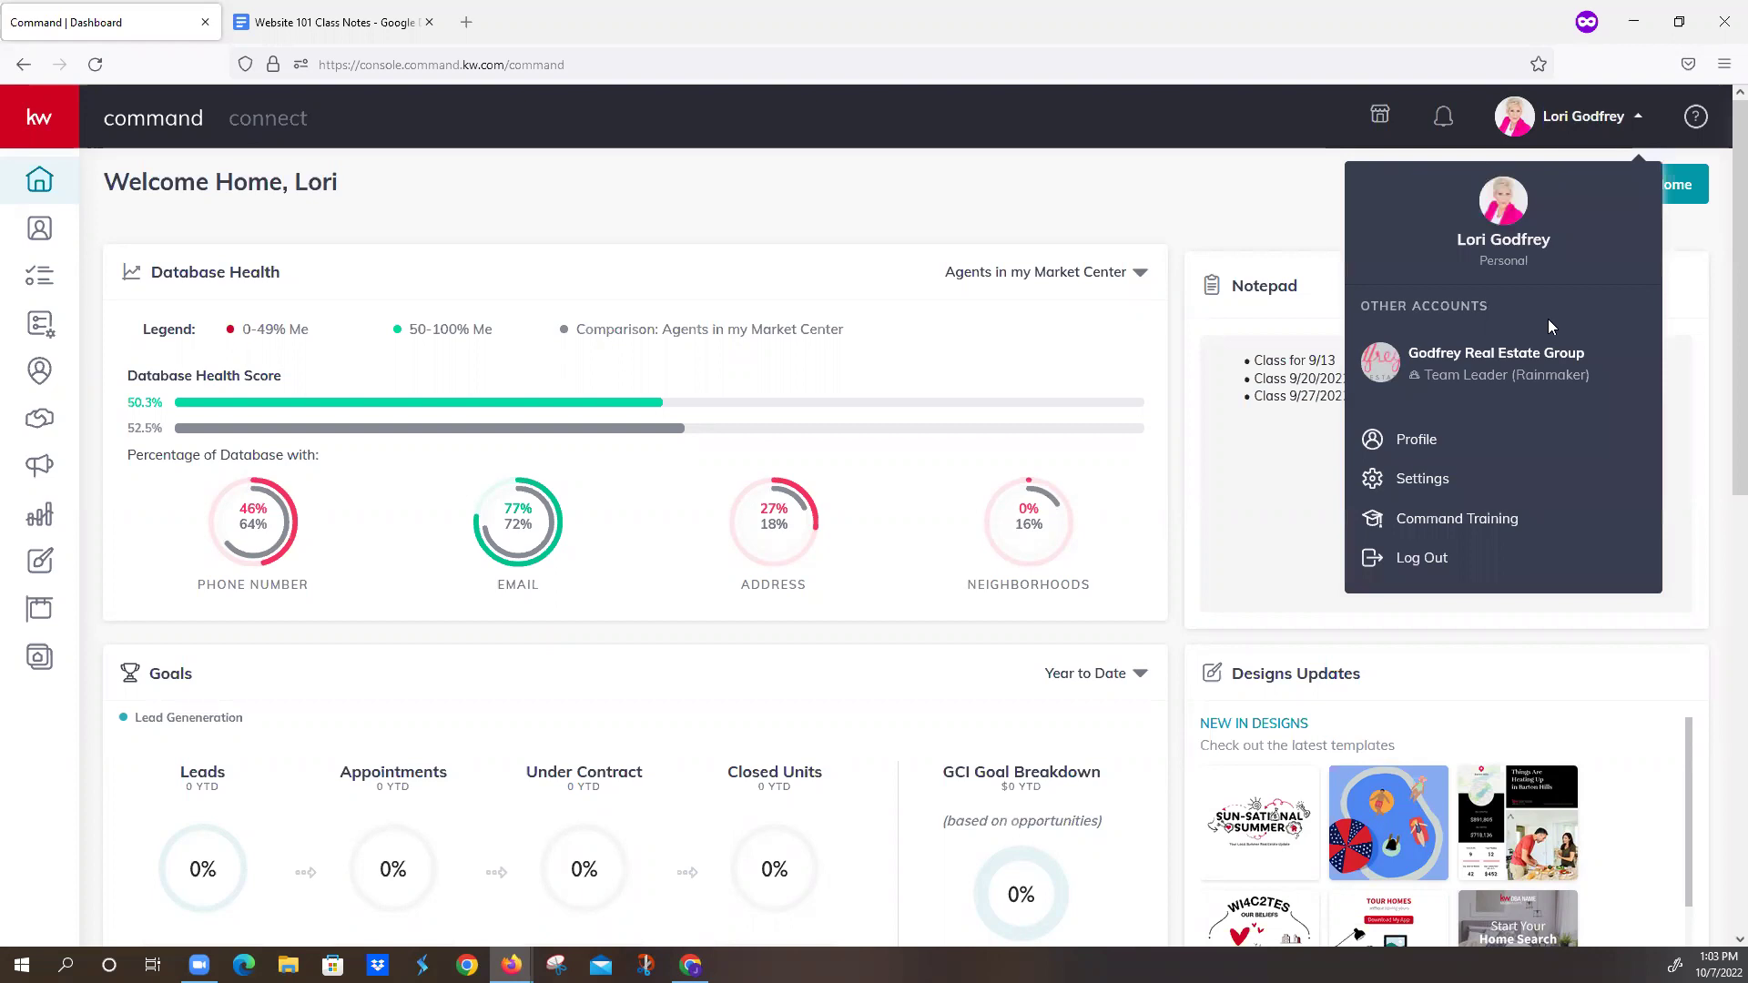
{"action": "left_click", "coordinate": [1440, 489]}
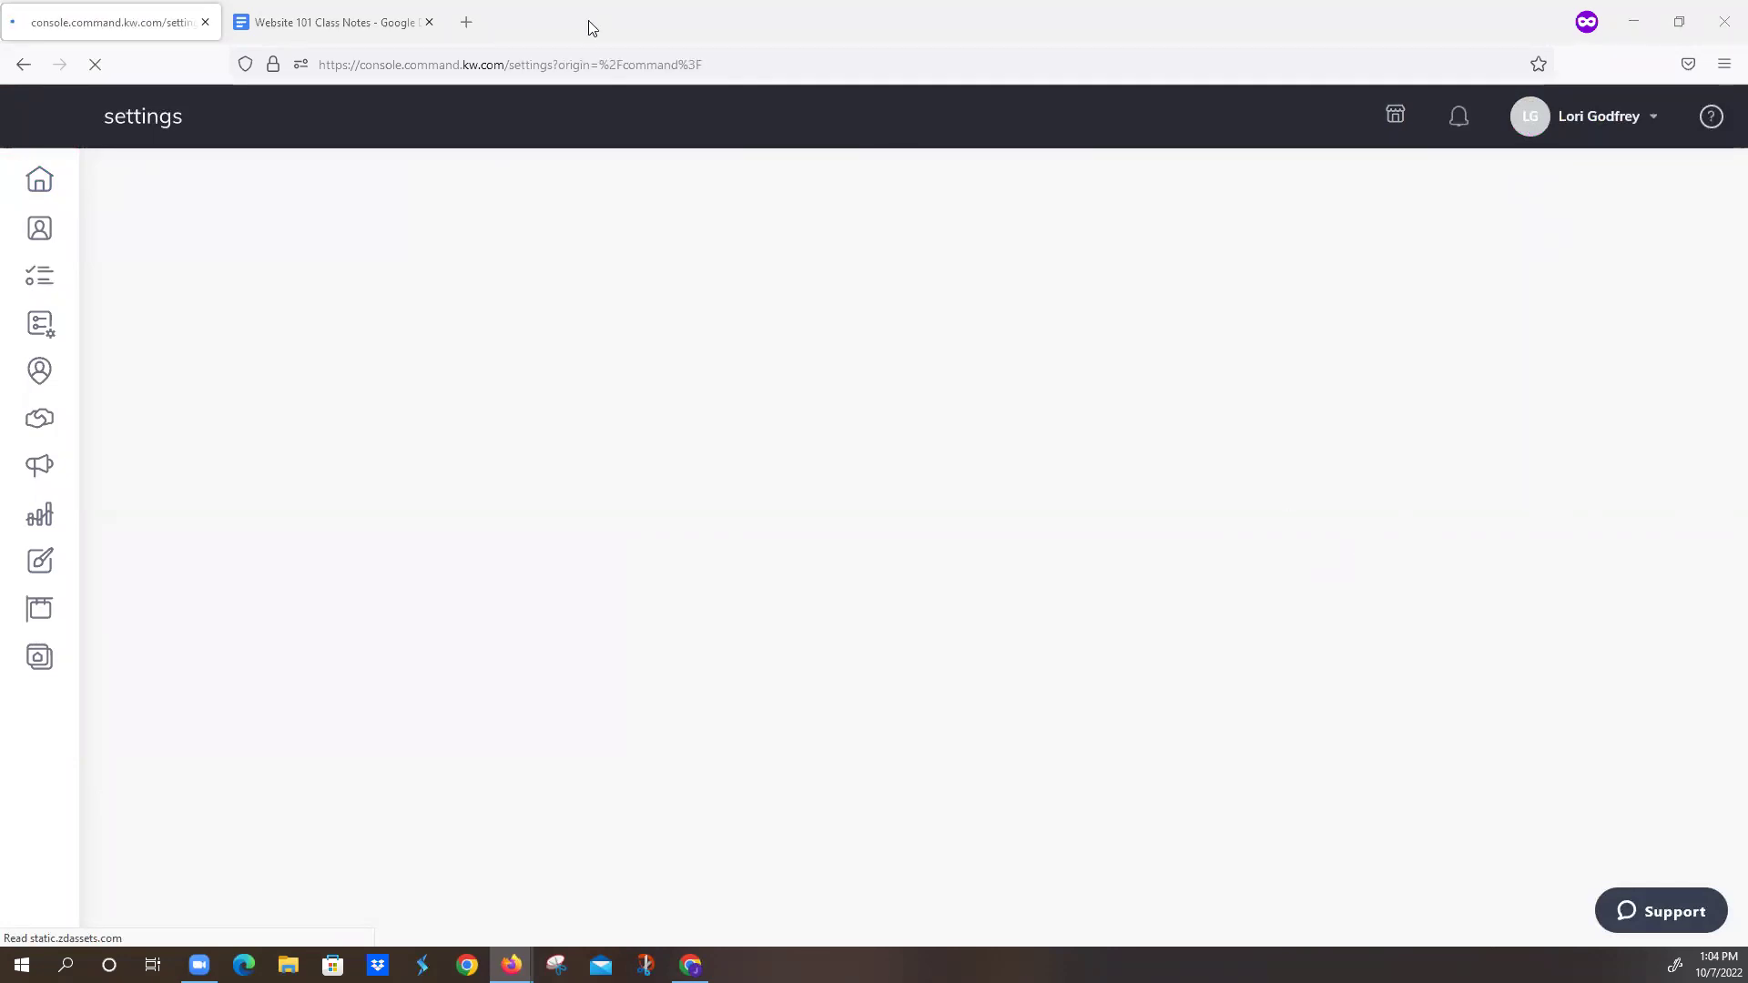
{"action": "left_click", "coordinate": [347, 12]}
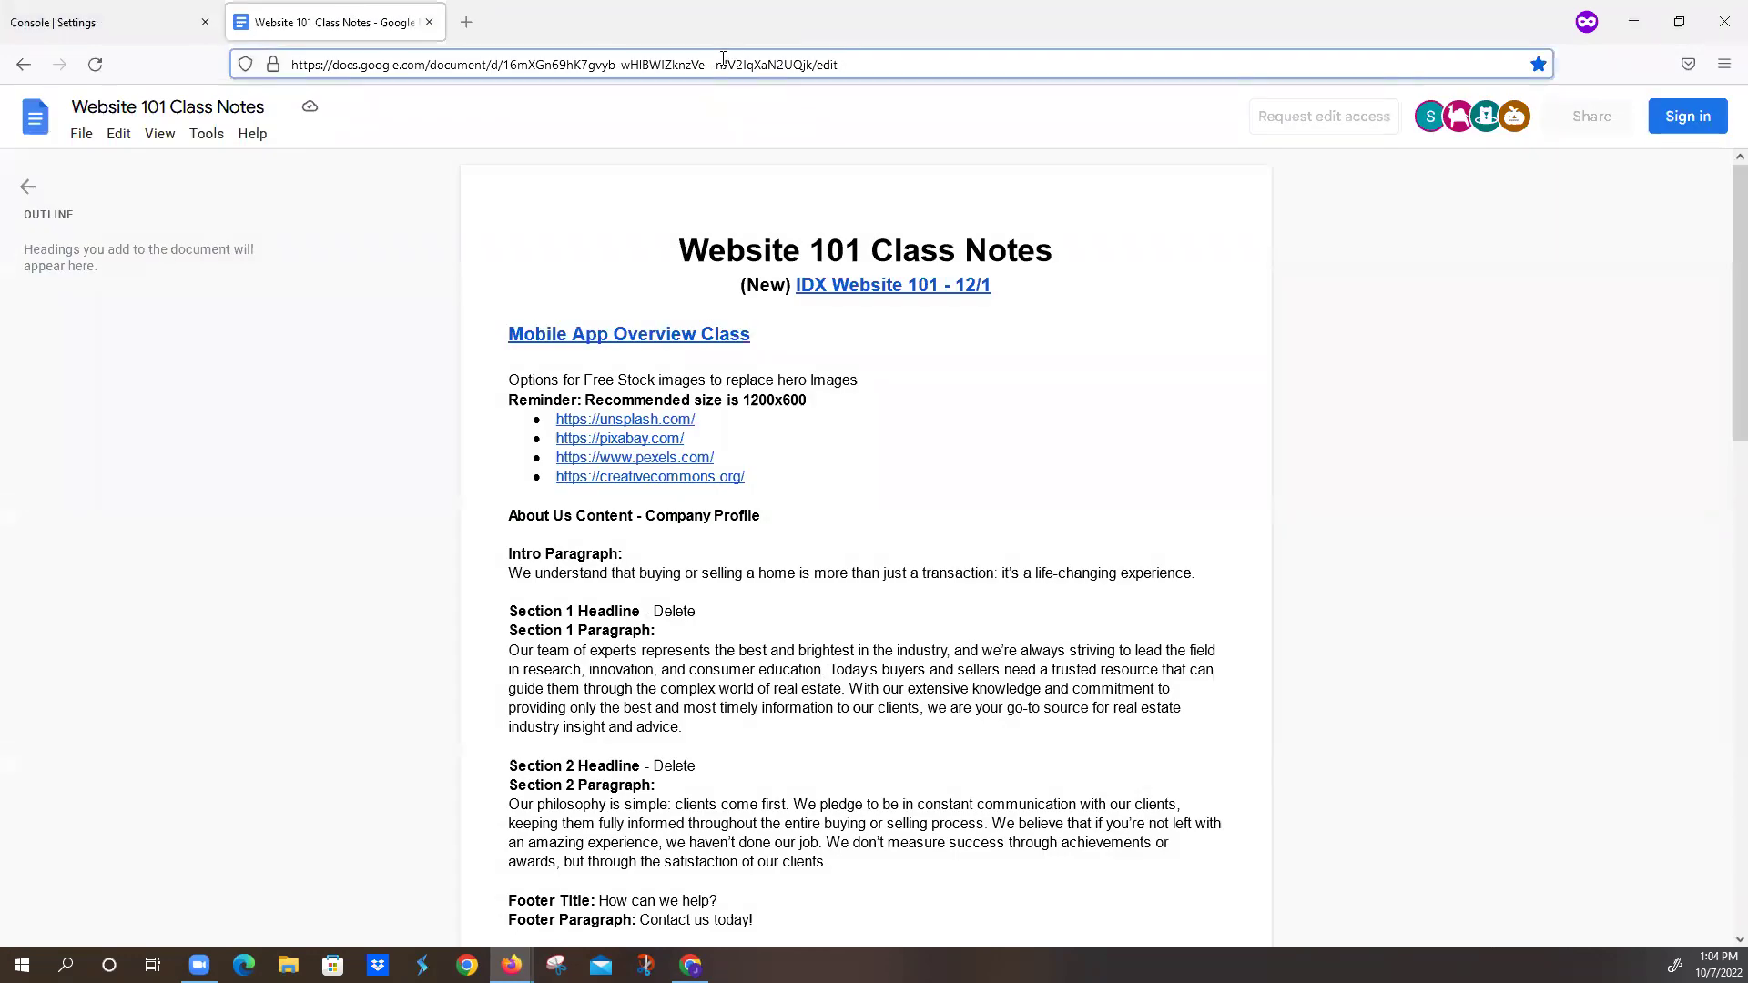
{"action": "left_click", "coordinate": [721, 62]}
{"action": "double_click", "coordinate": [722, 64]}
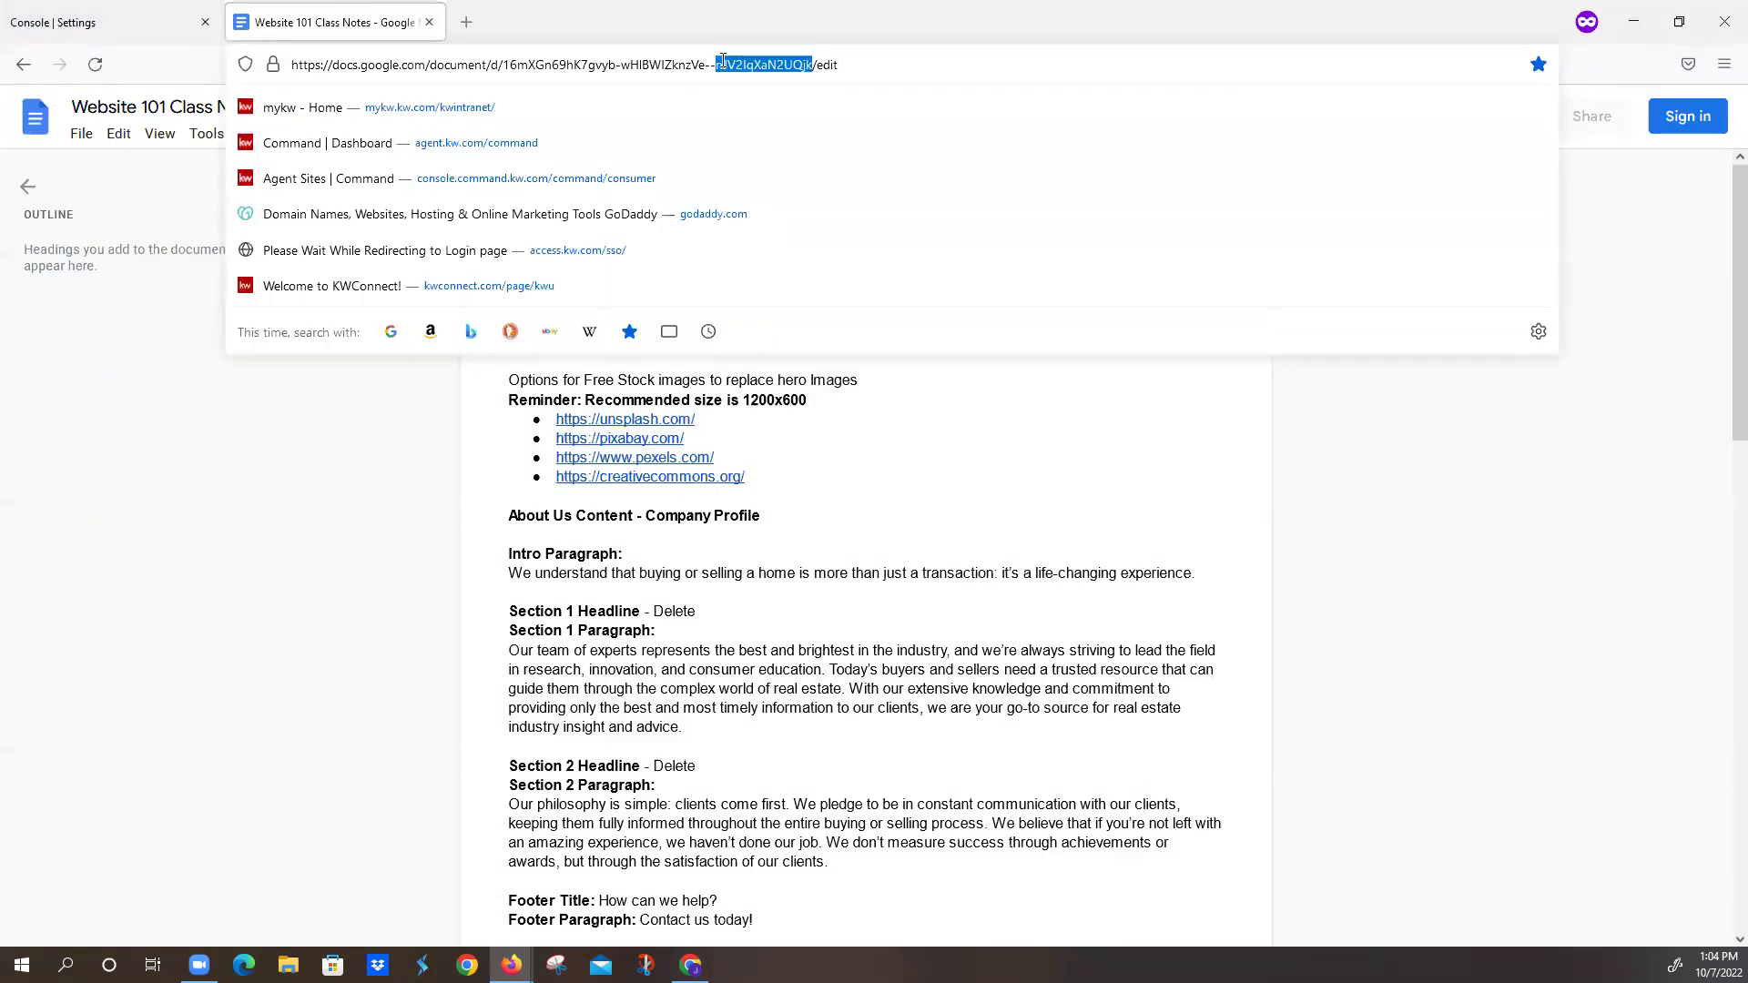
{"action": "left_click", "coordinate": [722, 62]}
{"action": "key", "text": "ctrl+c"}
{"action": "key", "text": "alt+Tab"}
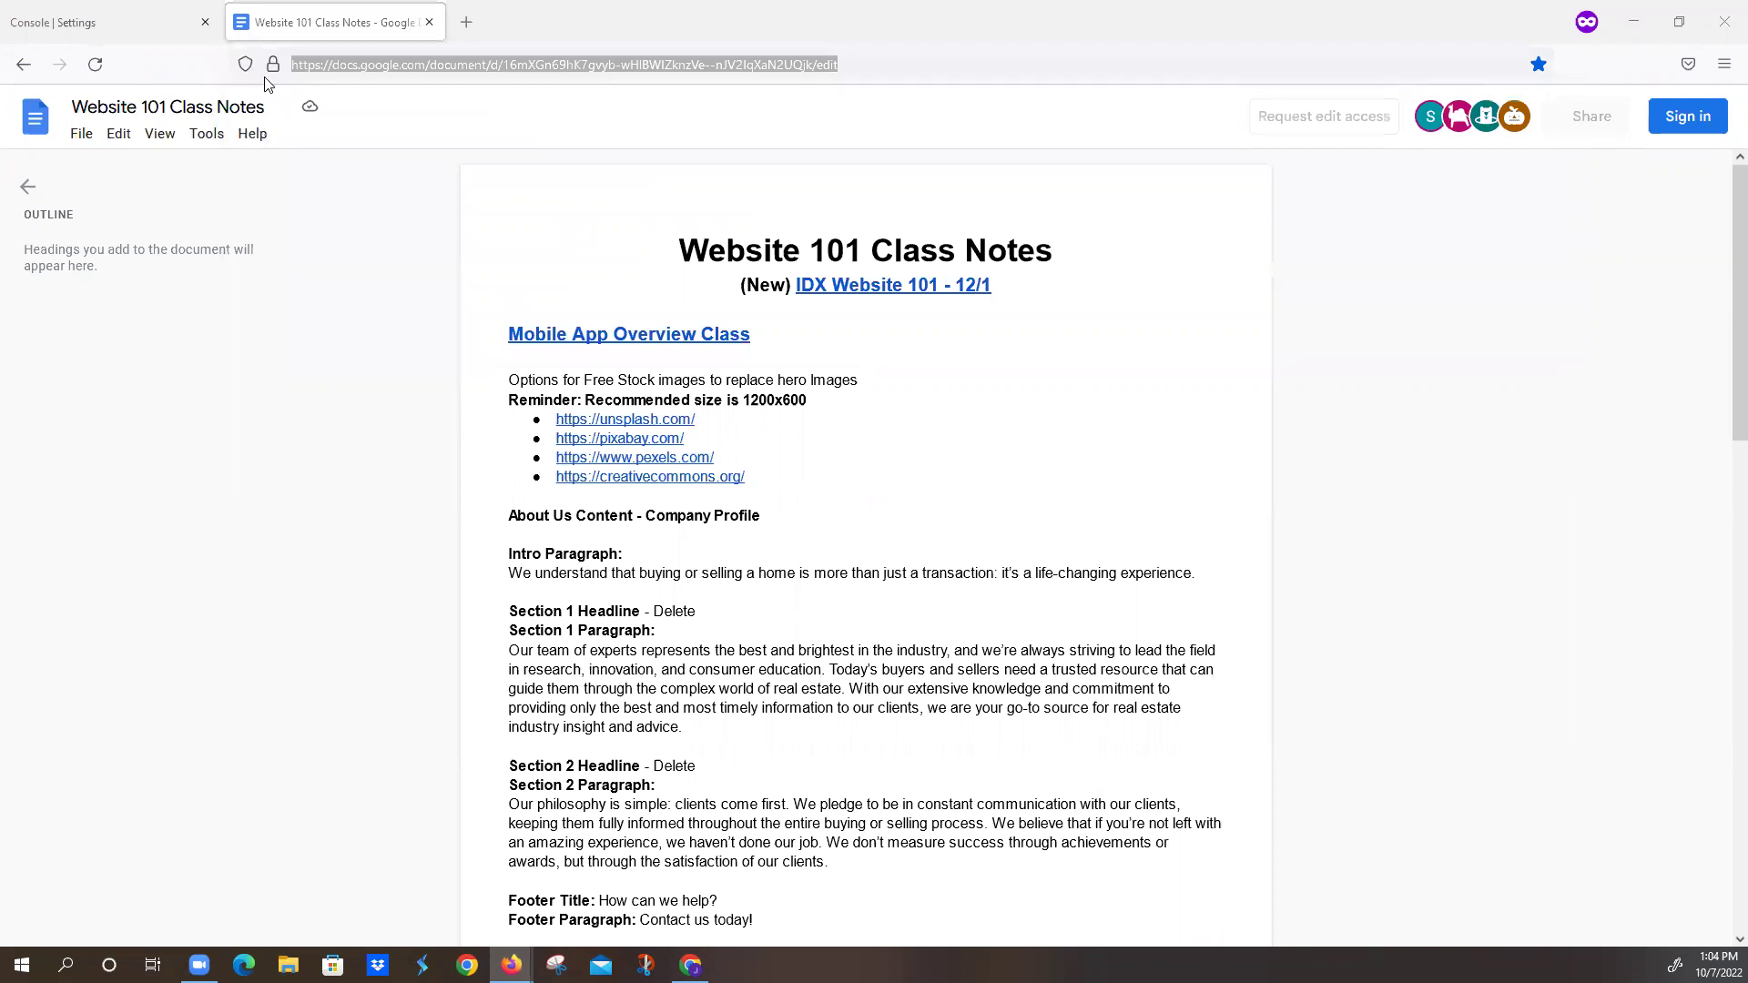
{"action": "left_click", "coordinate": [97, 22]}
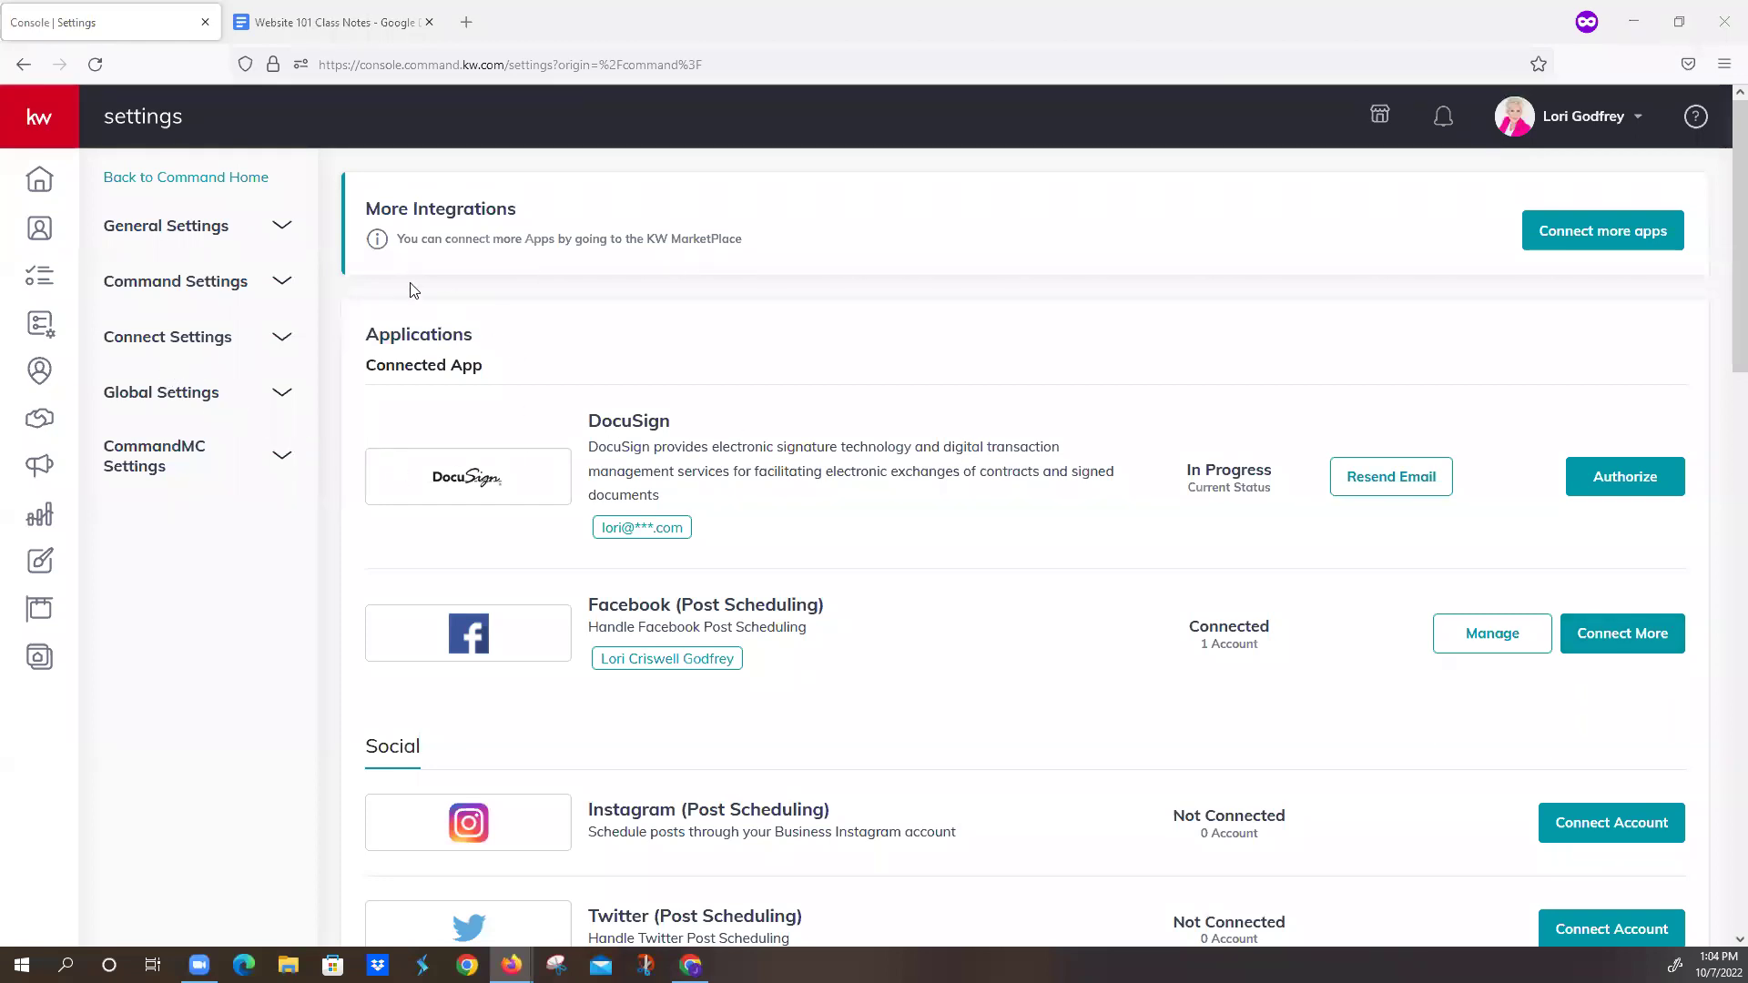
- Expand Connect Settings in the sidebar and open Marketing Profile
{"action": "left_click", "coordinate": [178, 344]}
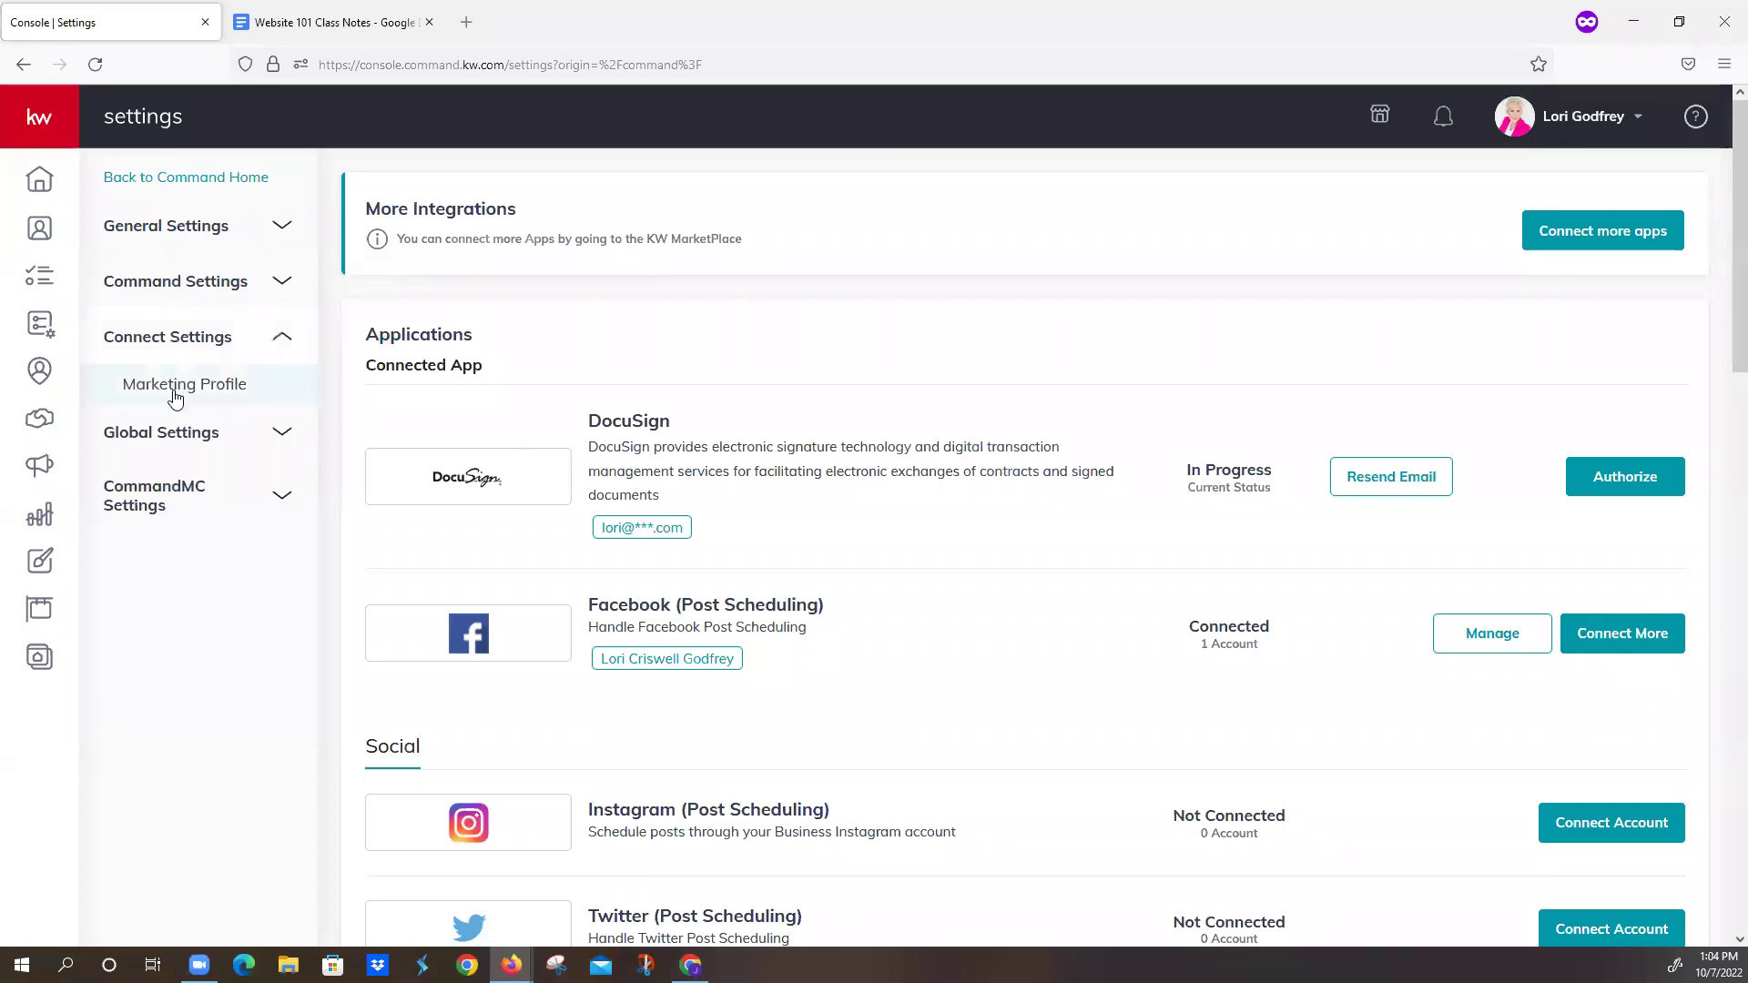
{"action": "left_click", "coordinate": [178, 394]}
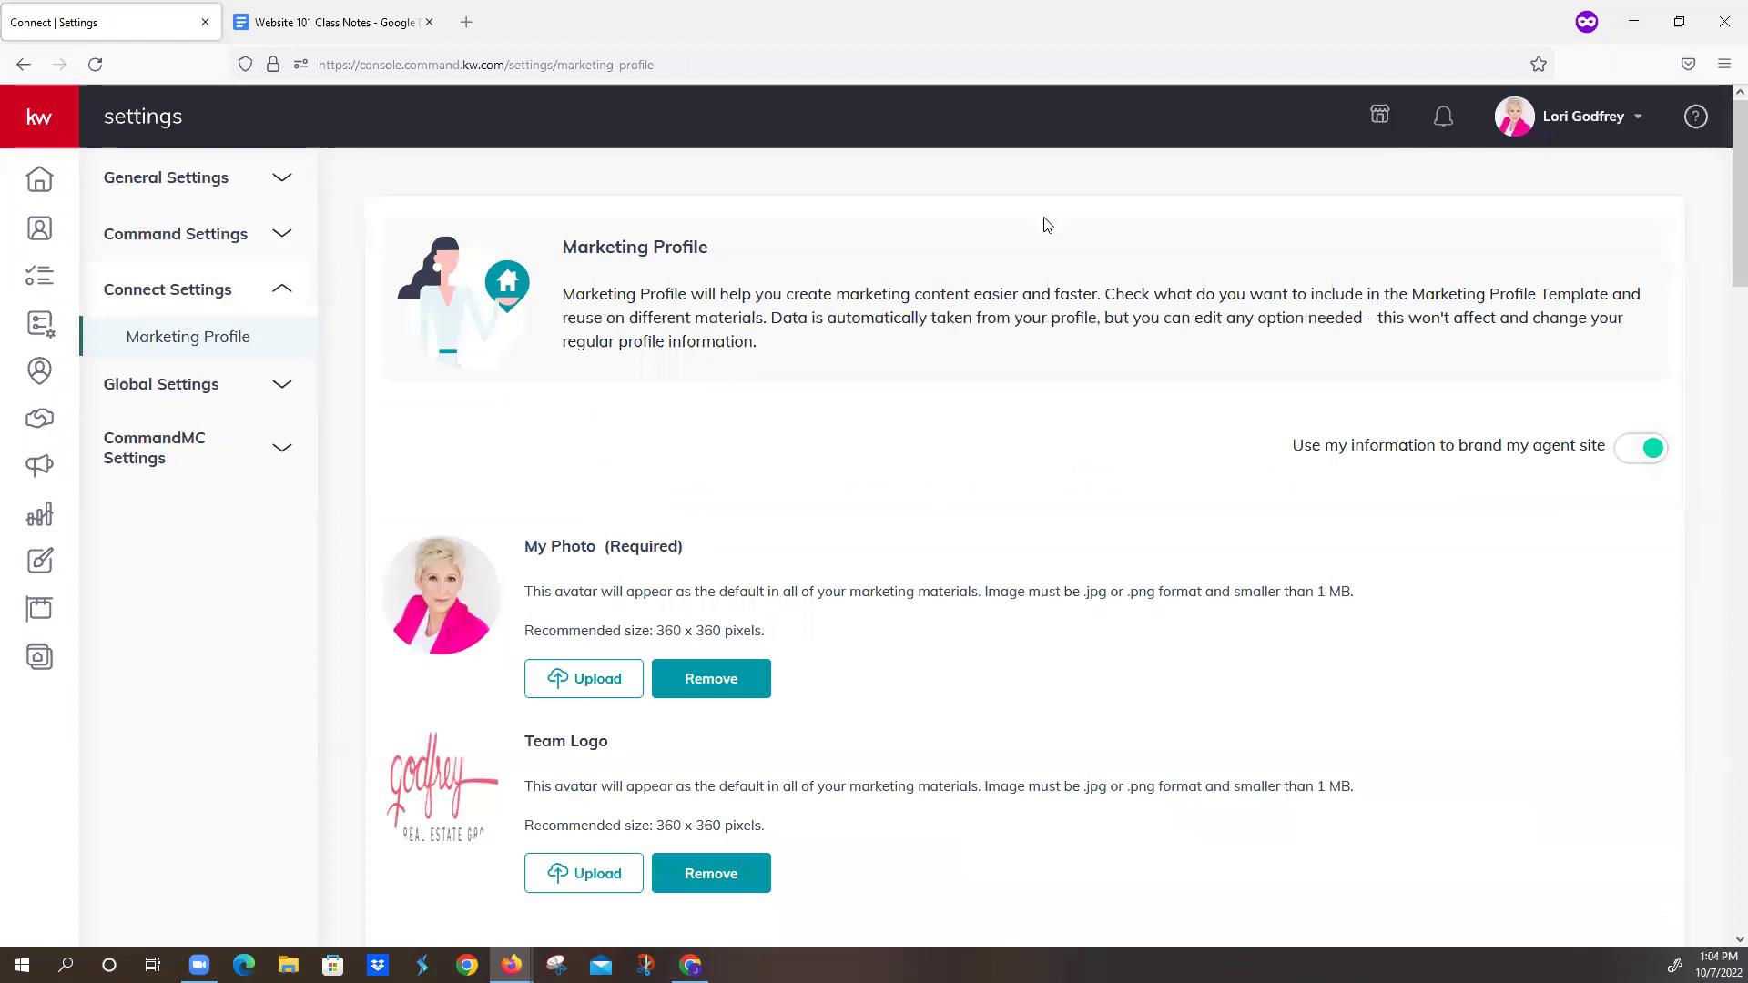
{"action": "left_click", "coordinate": [1598, 123]}
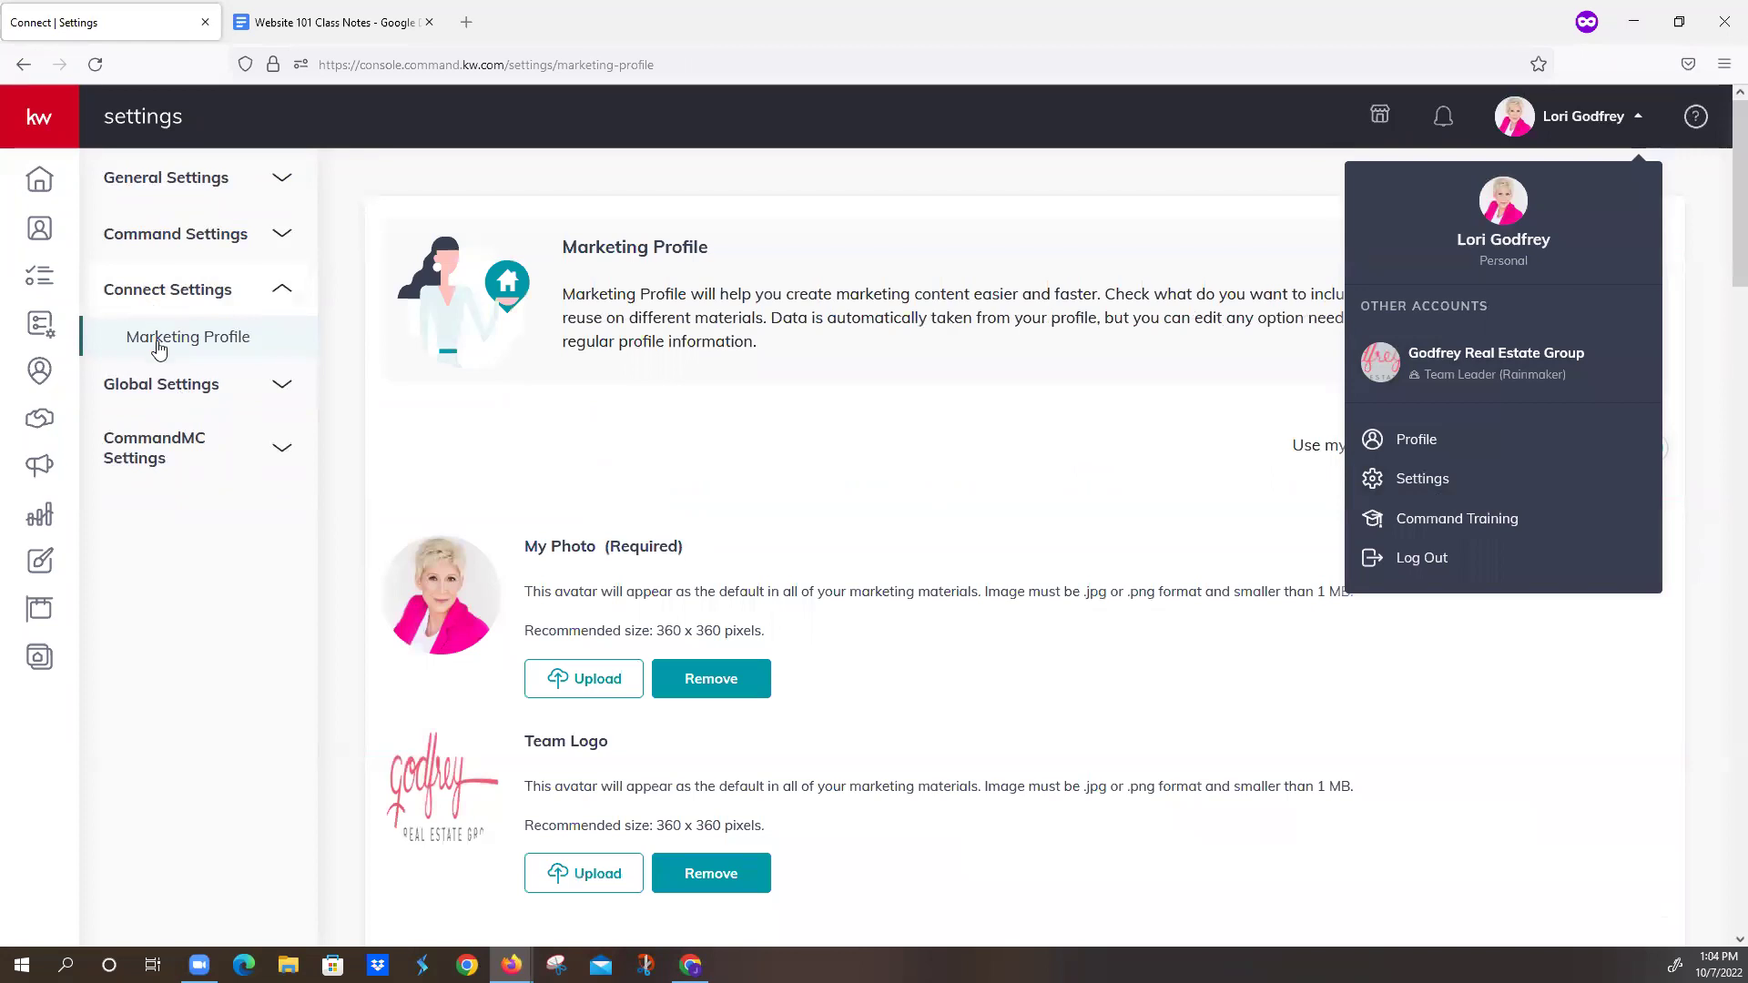
{"action": "left_click", "coordinate": [803, 420]}
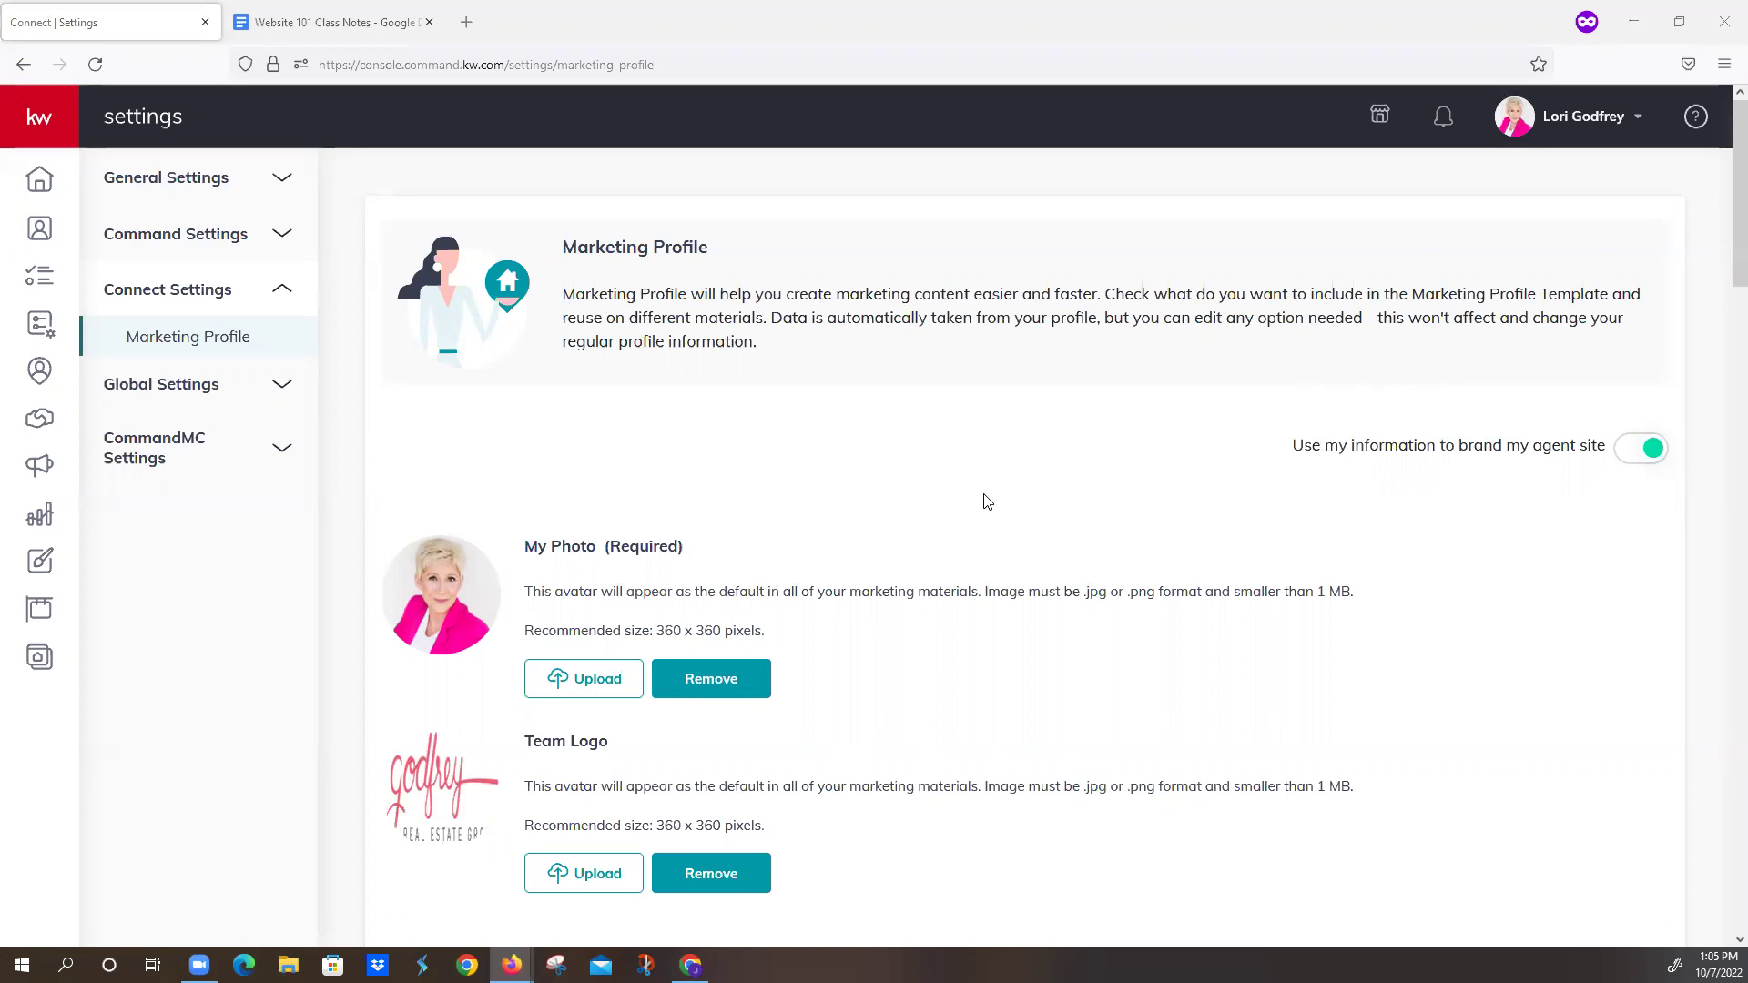
{"action": "scroll", "coordinate": [901, 525], "scroll_direction": "down", "scroll_amount": 1}
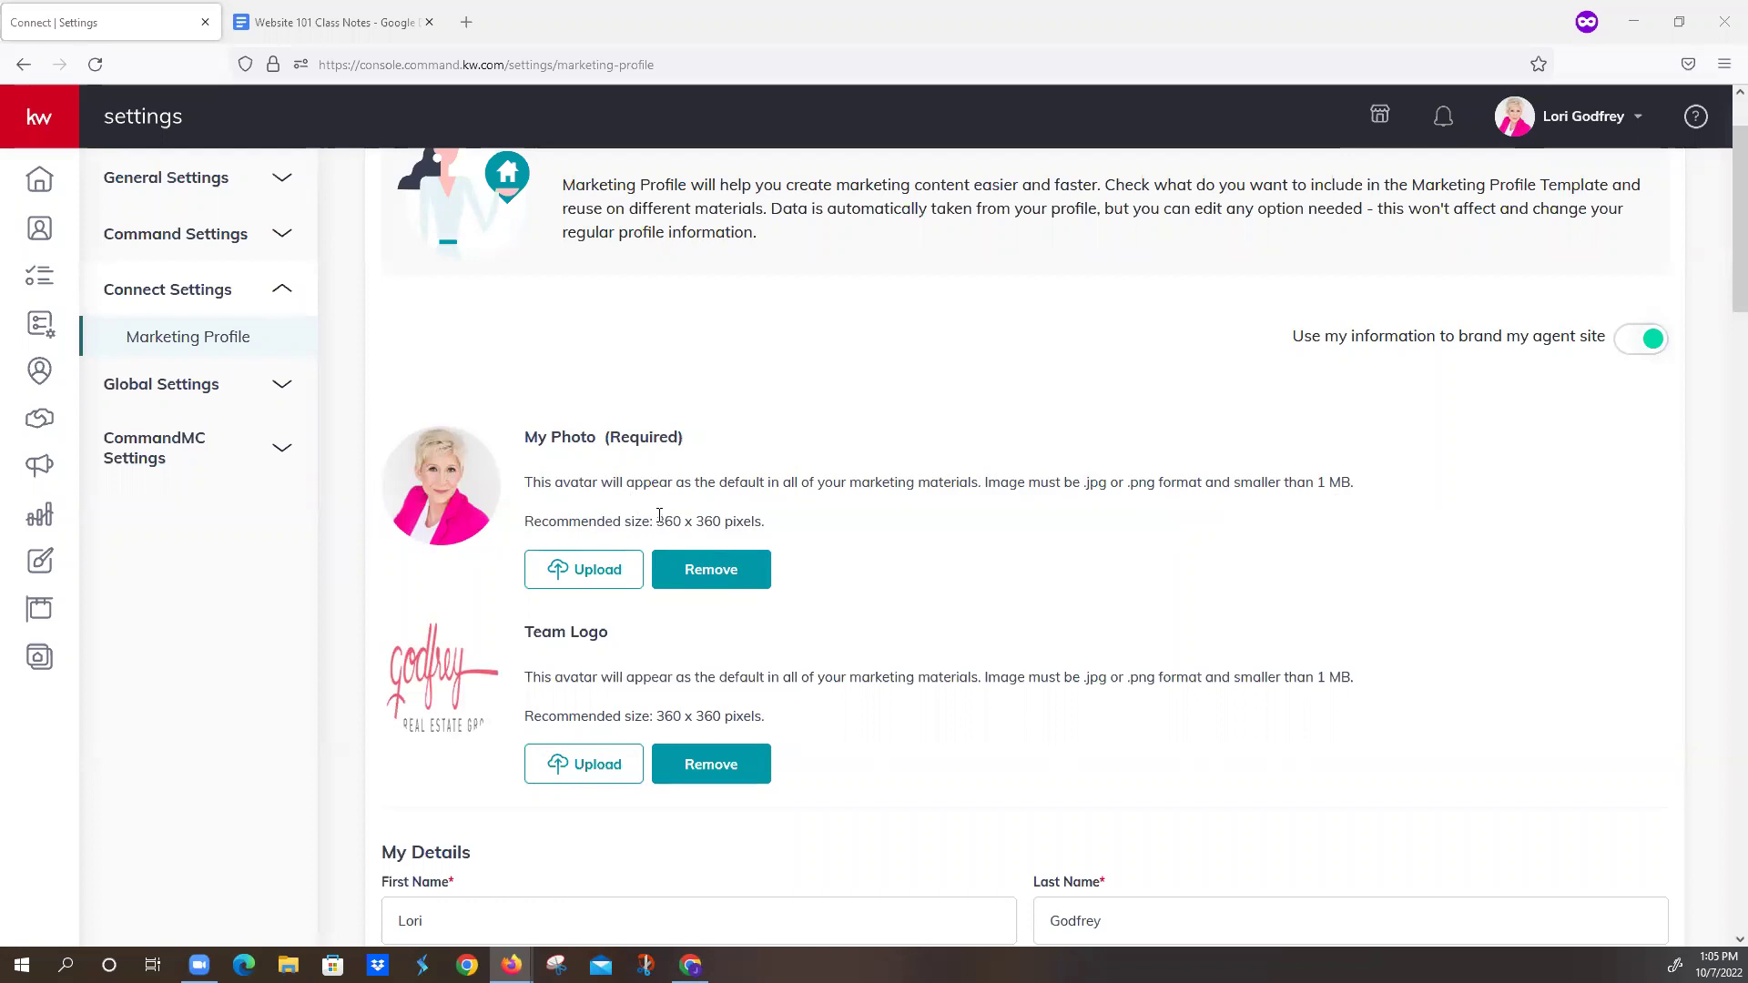
{"action": "left_click_drag", "start_coordinate": [658, 521], "coordinate": [772, 526]}
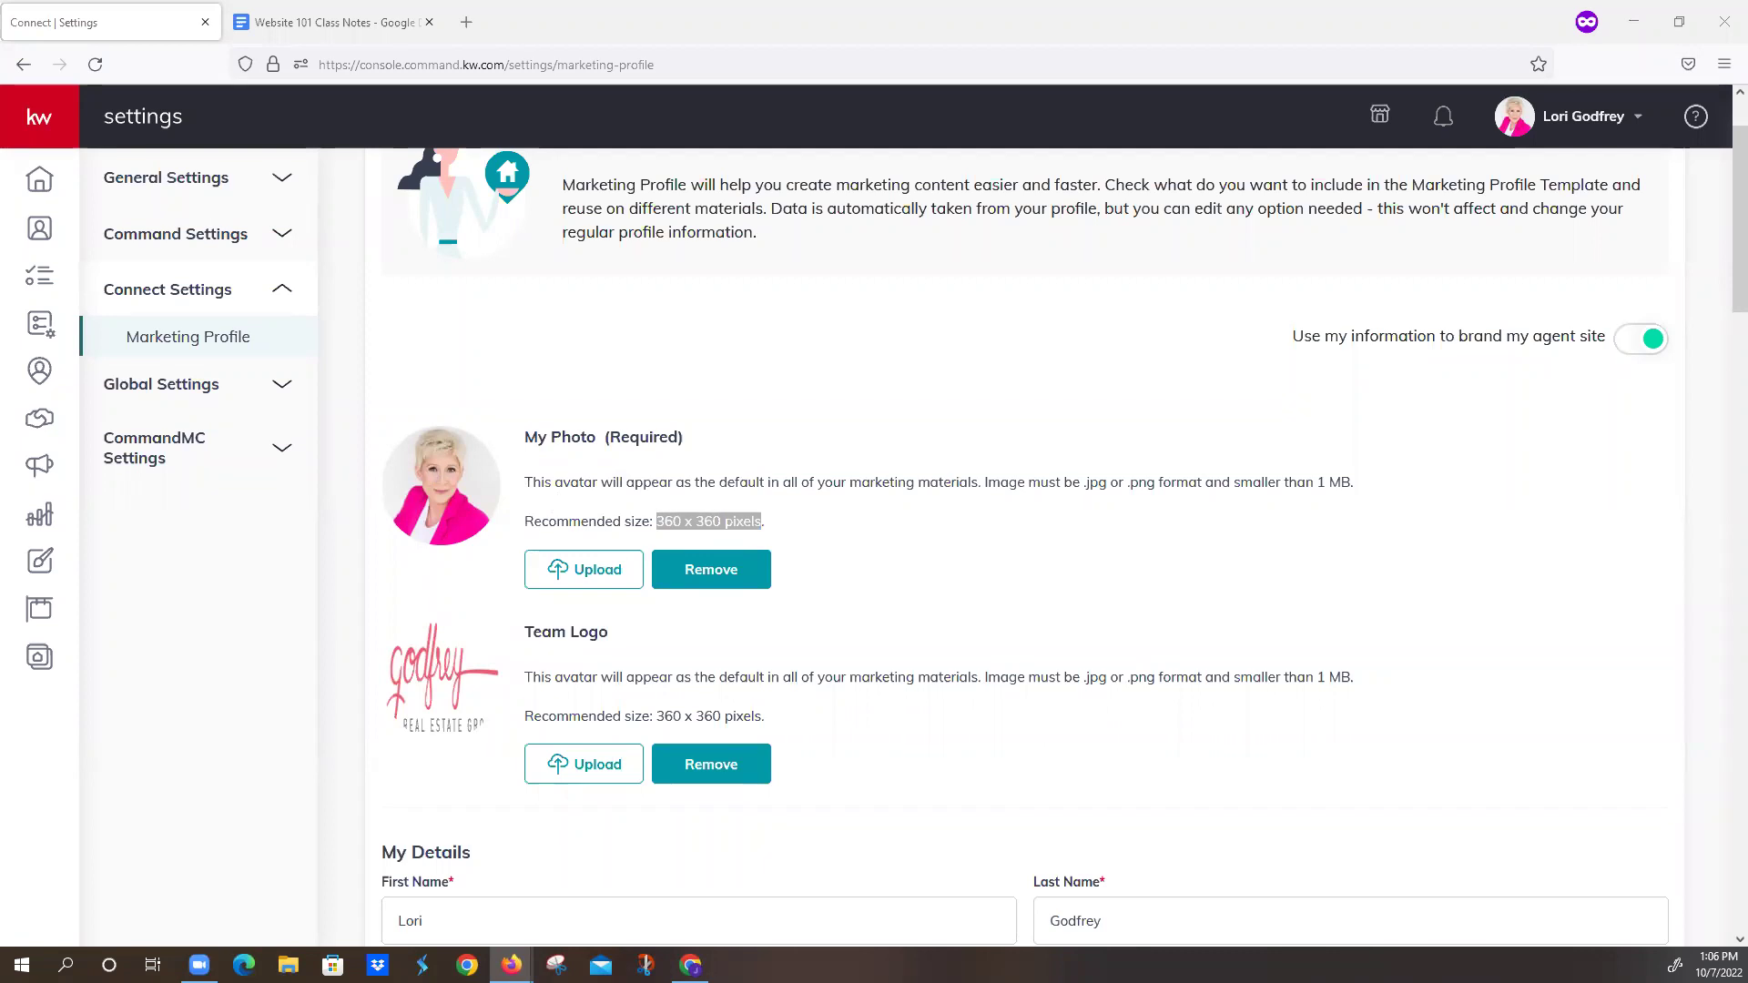
{"action": "scroll", "coordinate": [593, 687], "scroll_direction": "down", "scroll_amount": 2}
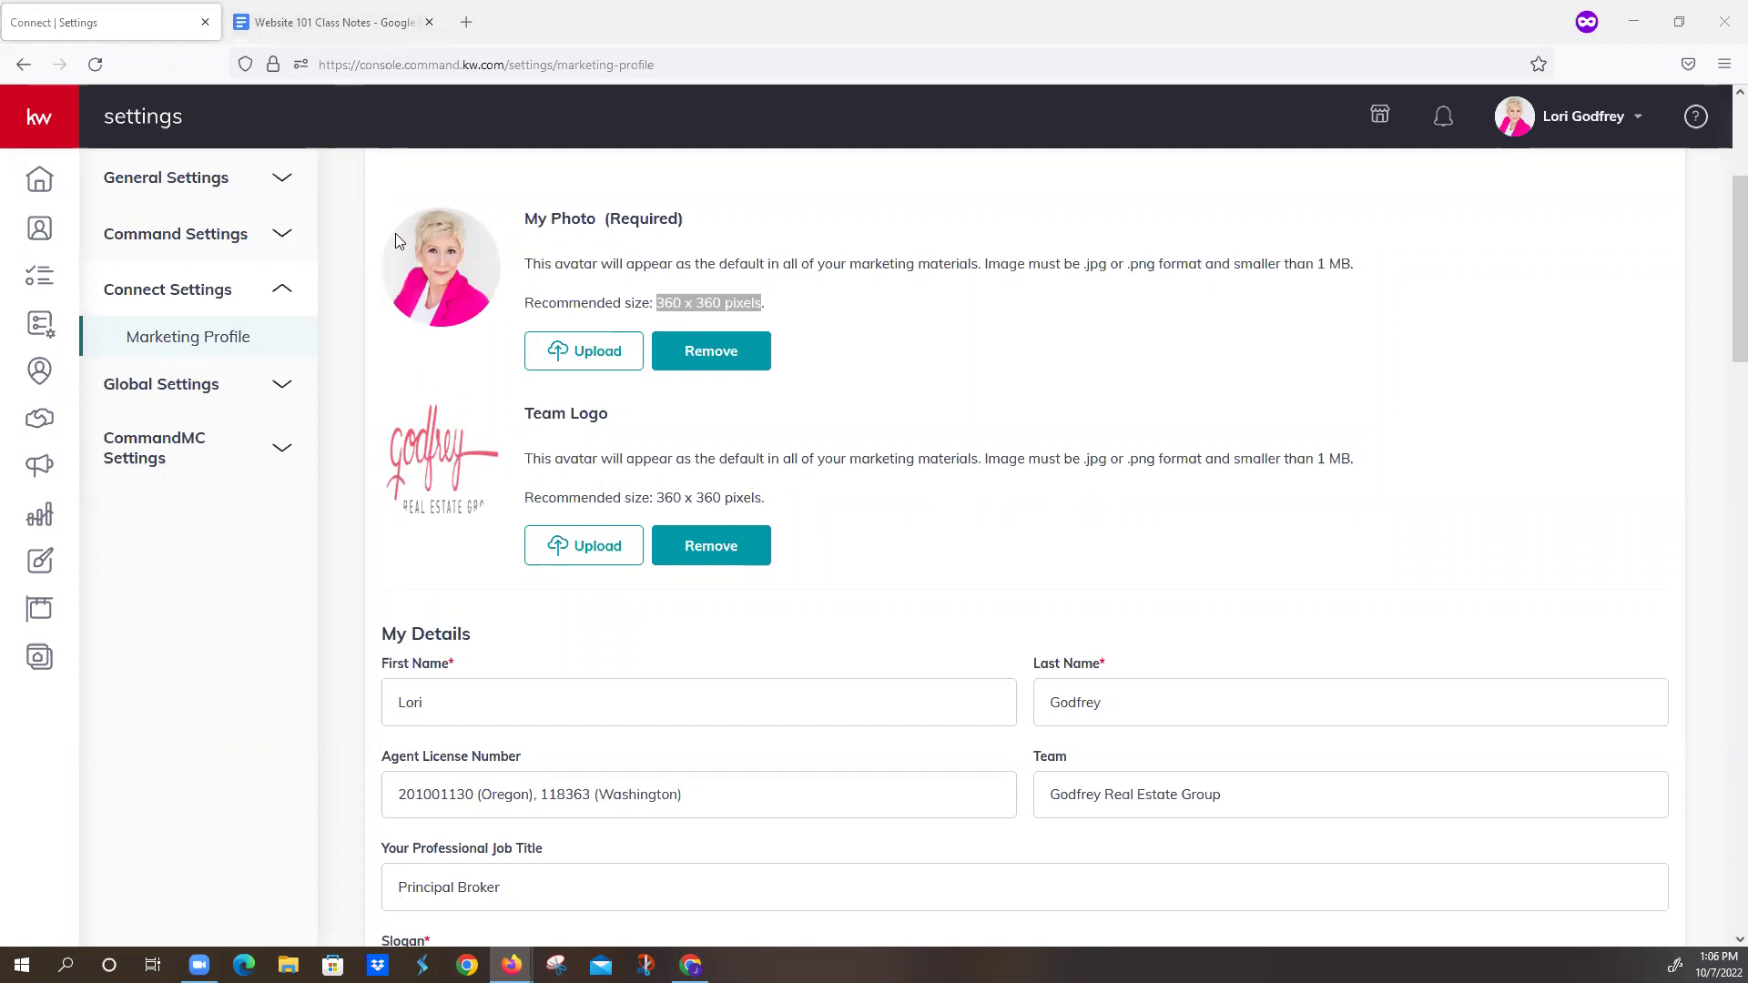
{"action": "left_click", "coordinate": [344, 30]}
{"action": "scroll", "coordinate": [829, 818], "scroll_direction": "down", "scroll_amount": 5}
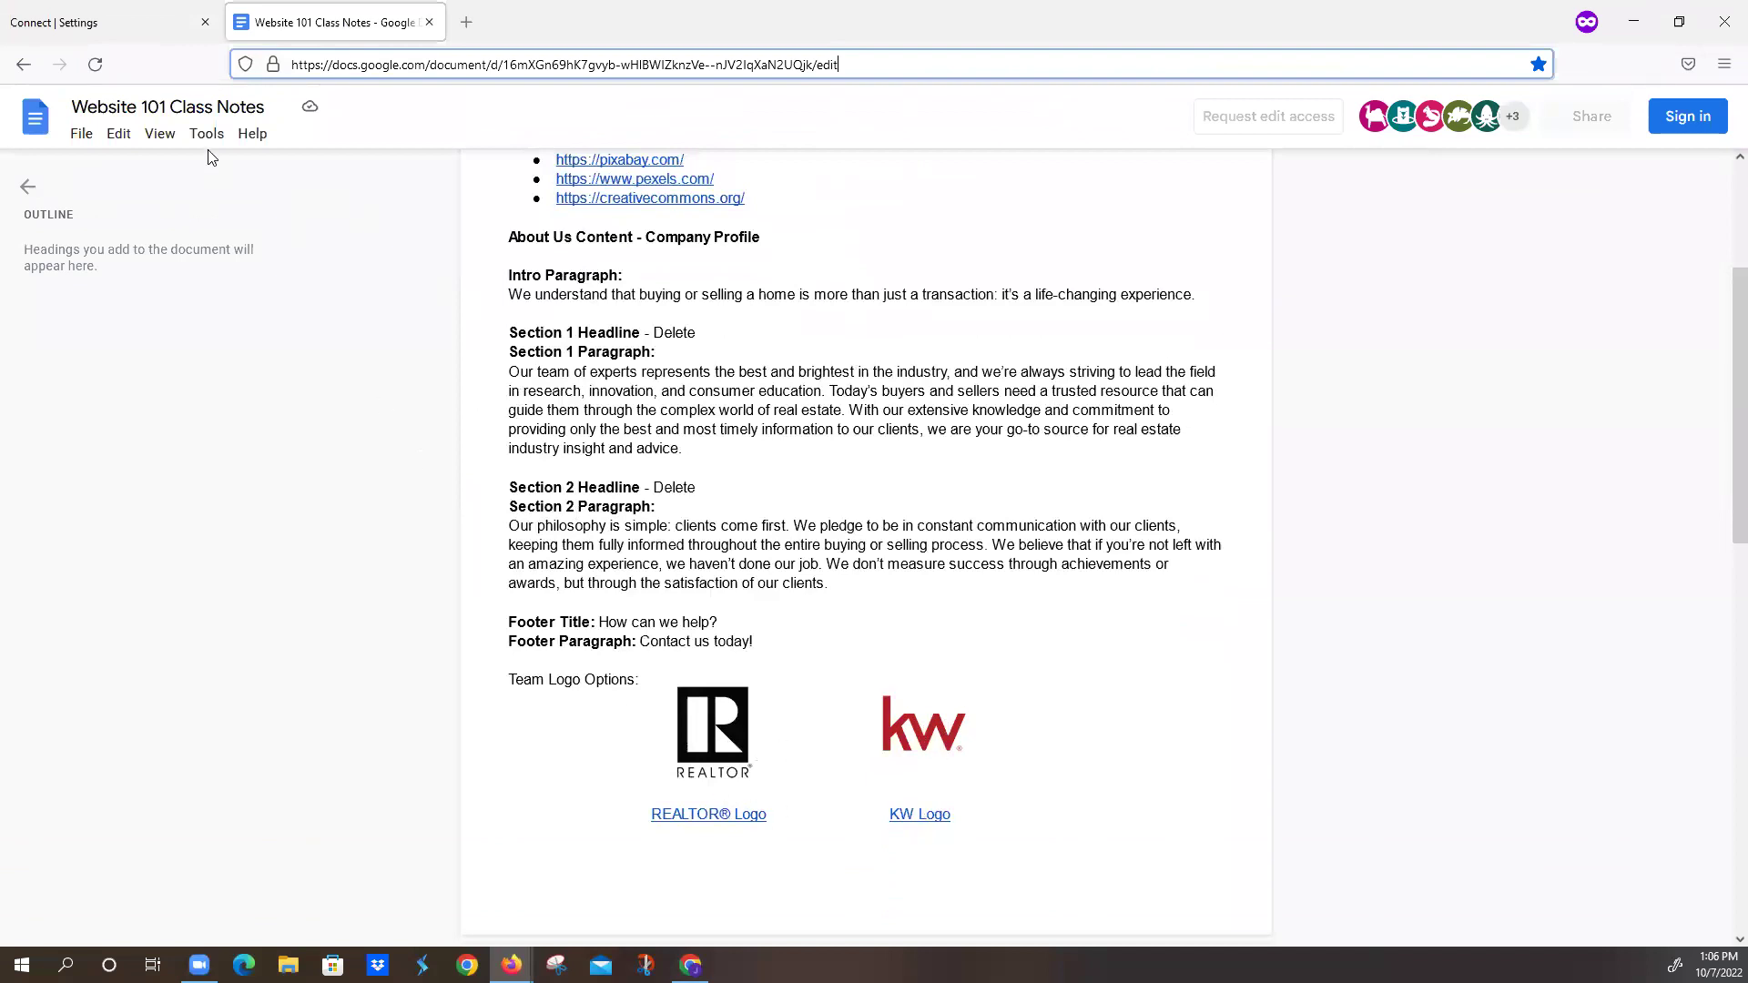
{"action": "left_click", "coordinate": [135, 25]}
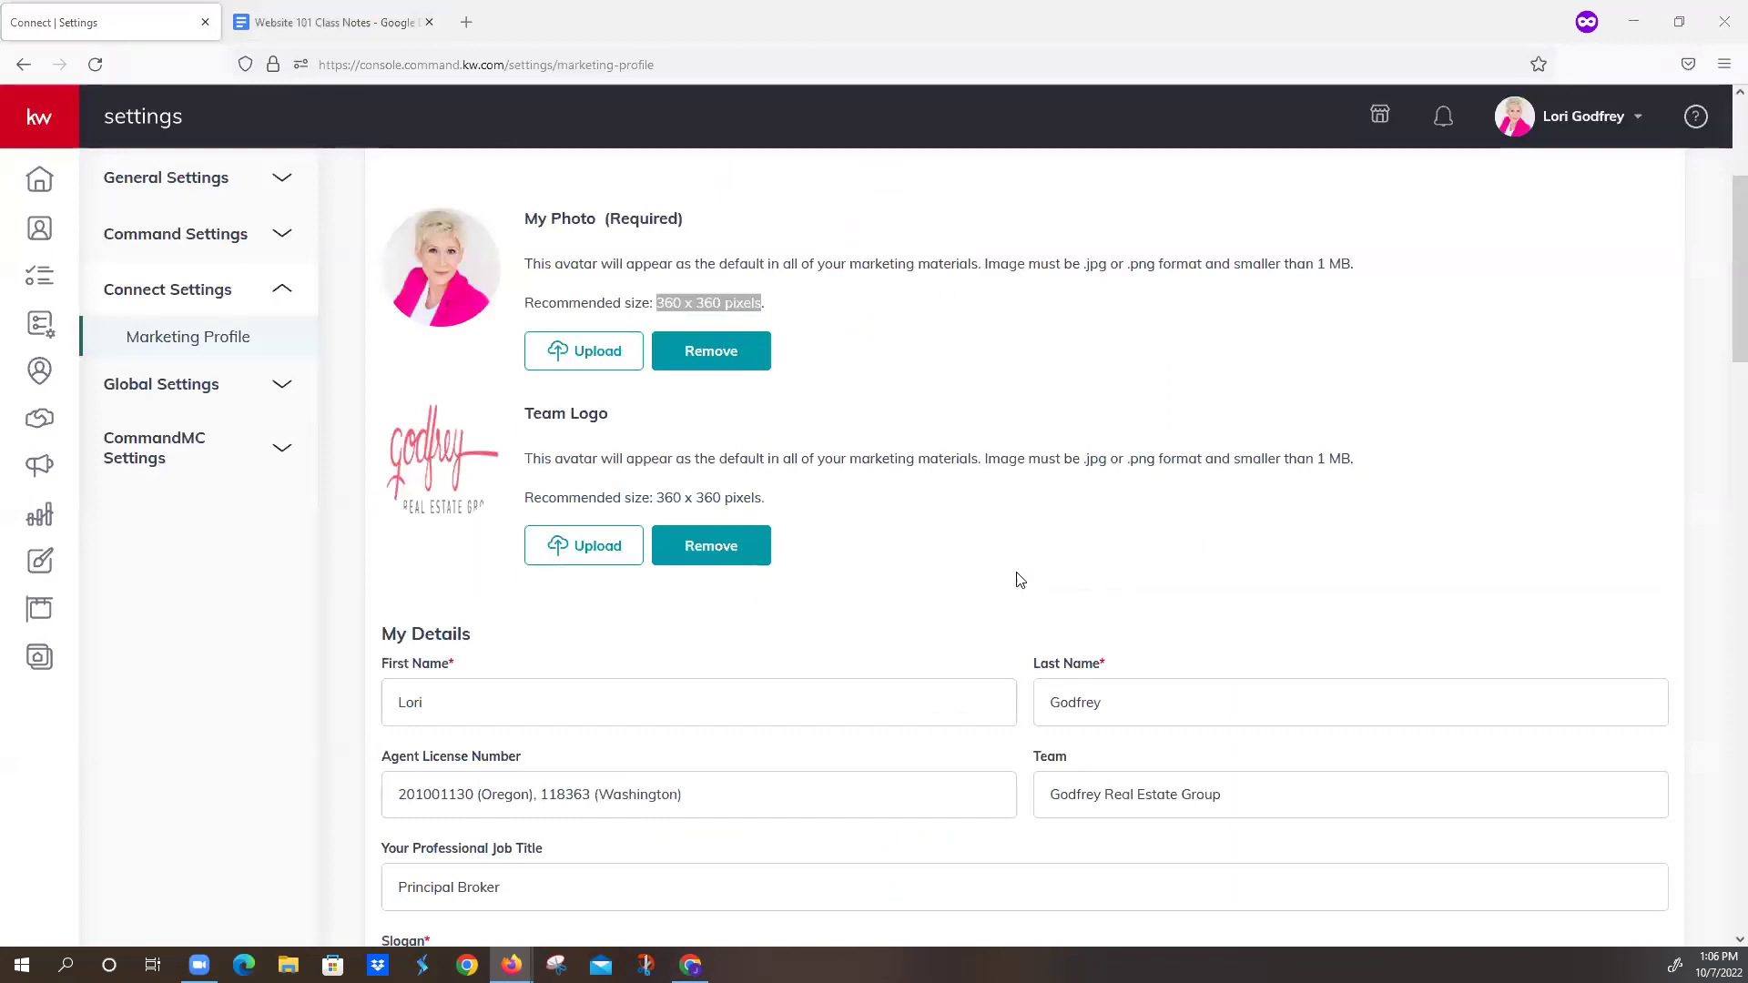
{"action": "scroll", "coordinate": [954, 569], "scroll_direction": "down", "scroll_amount": 1}
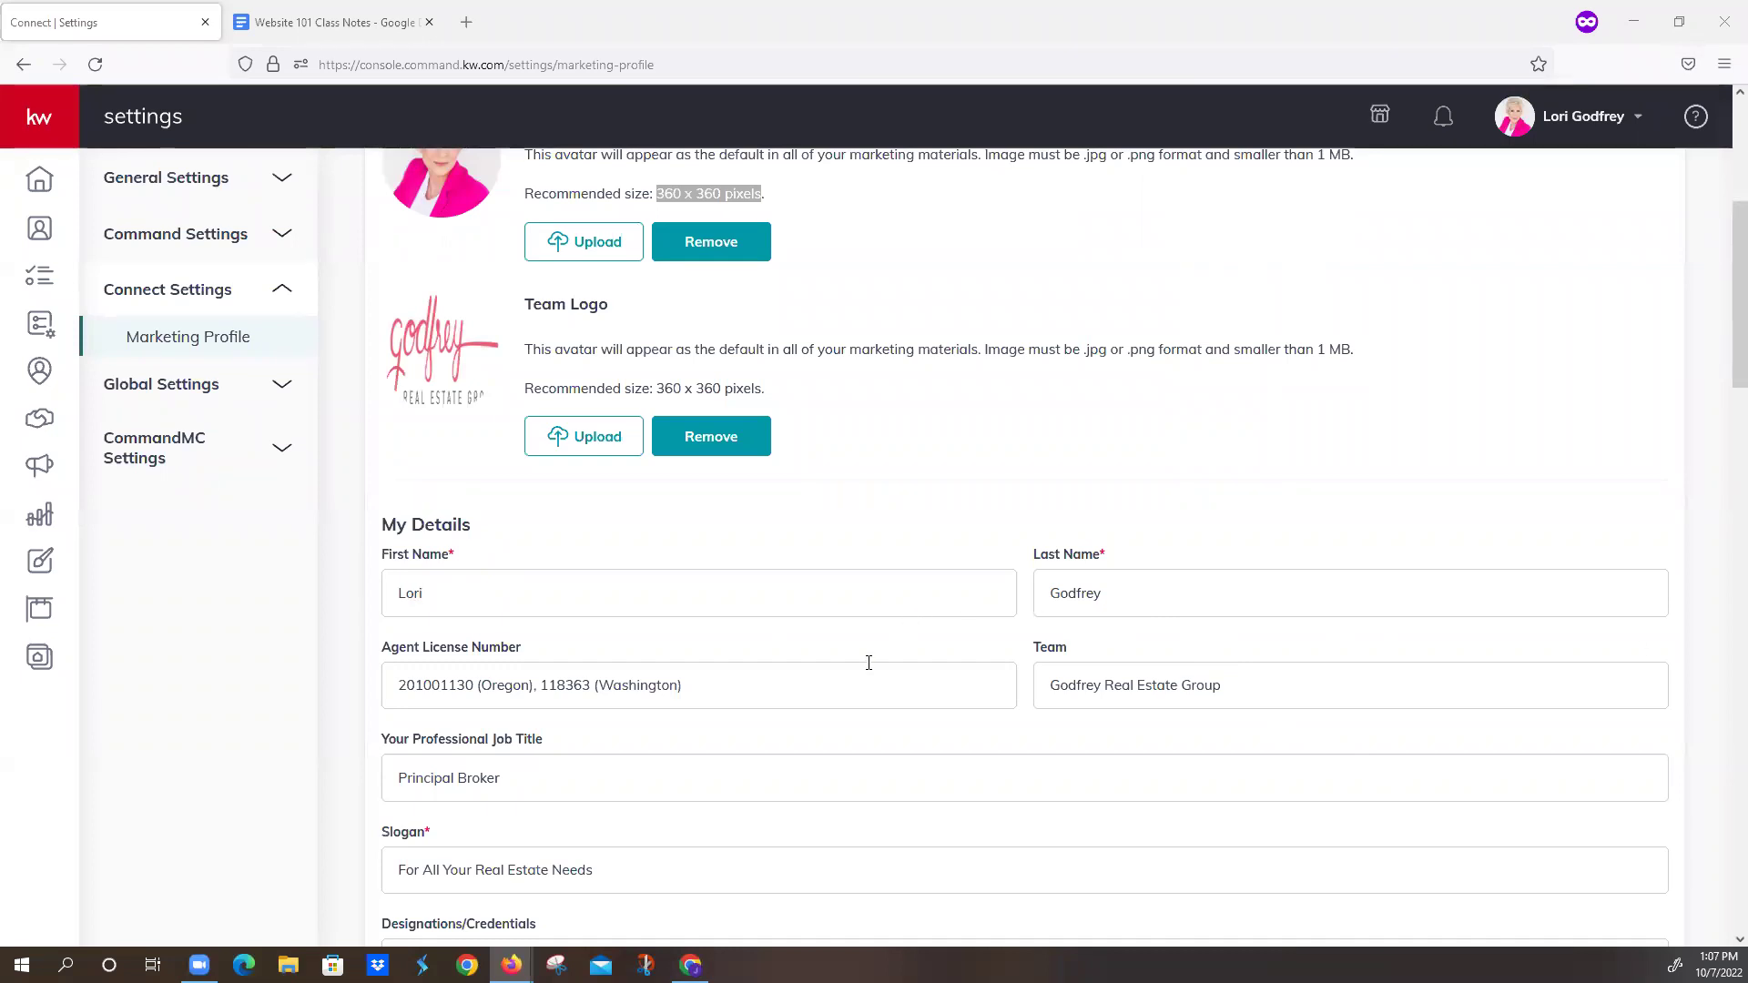
{"action": "scroll", "coordinate": [774, 693], "scroll_direction": "down", "scroll_amount": 1}
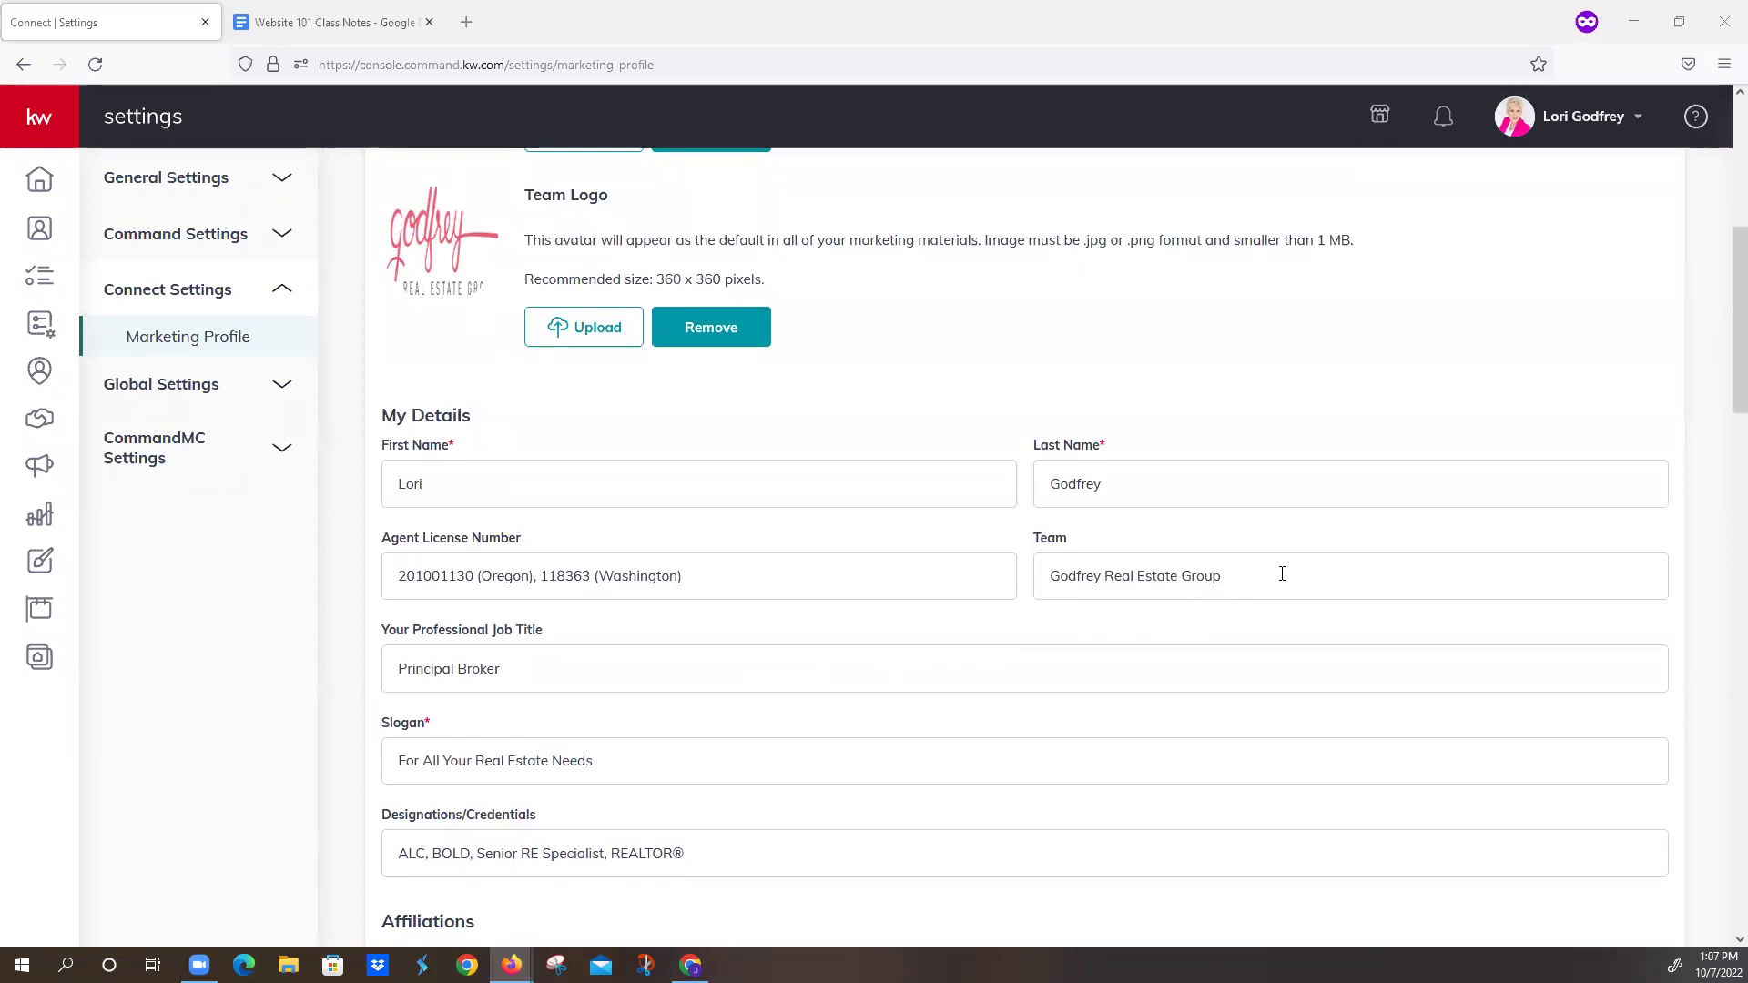
{"action": "left_click_drag", "start_coordinate": [1256, 579], "coordinate": [1035, 588]}
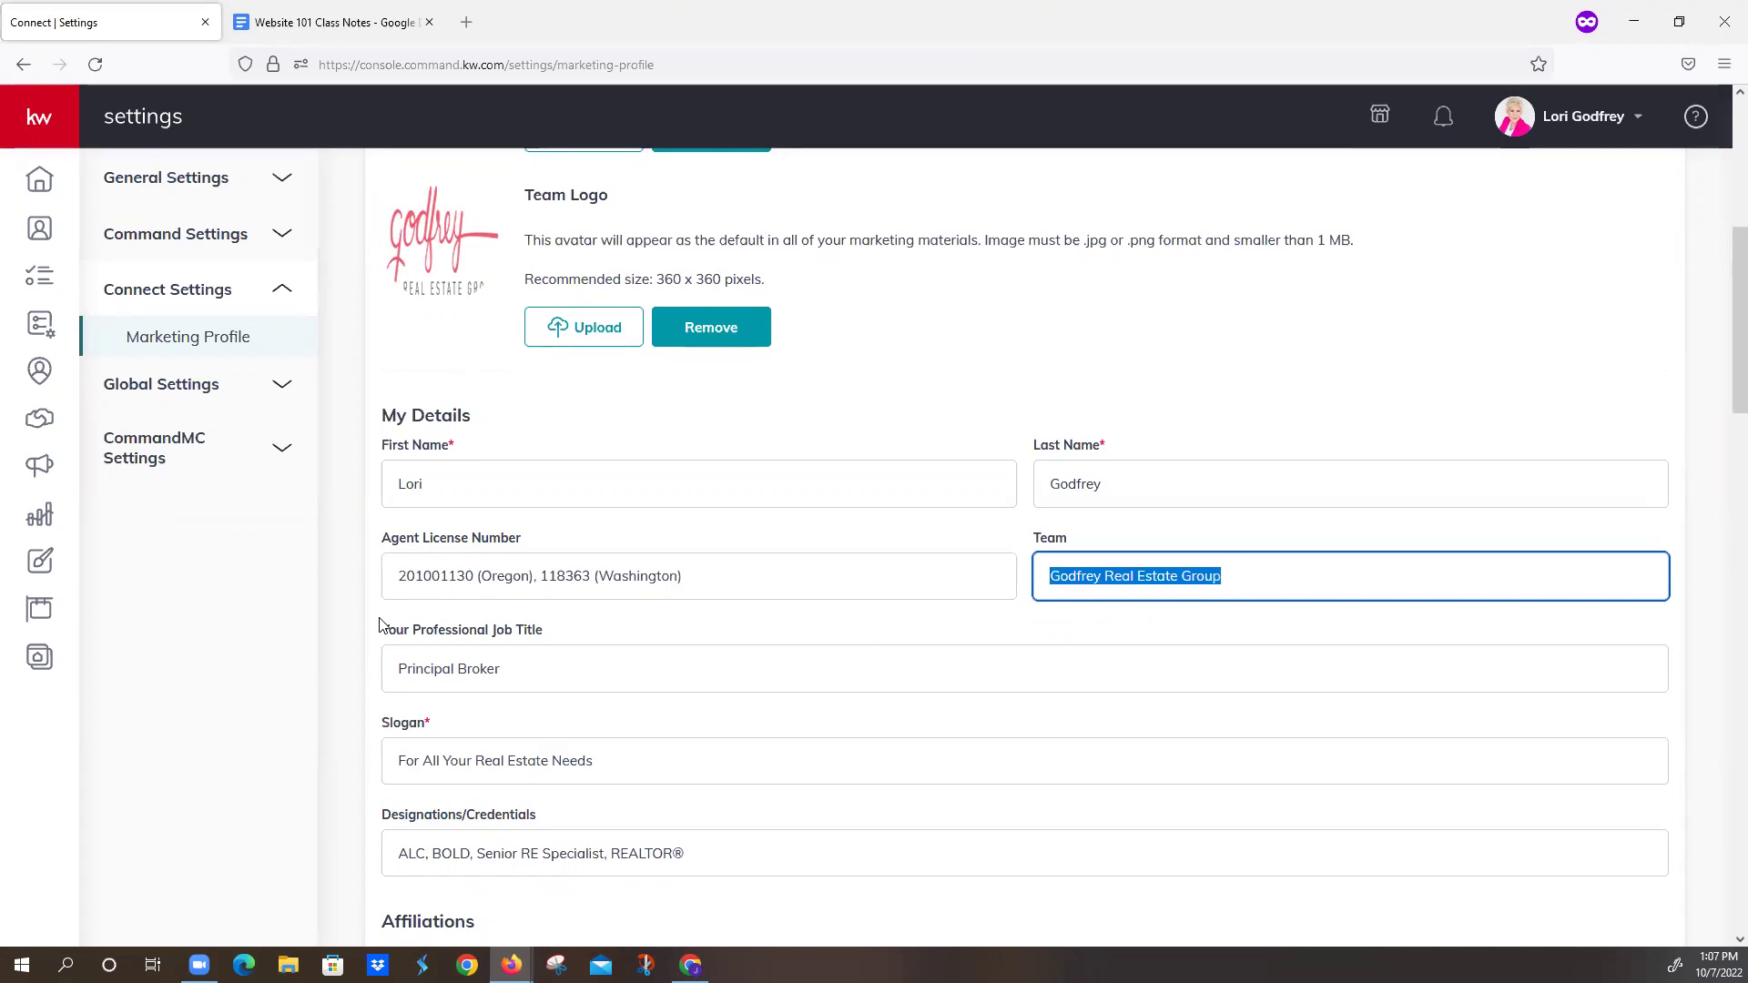
- Check the live agent site's team menu, then return to the contact-us, about-me and about-us pages list
{"action": "left_click", "coordinate": [38, 666]}
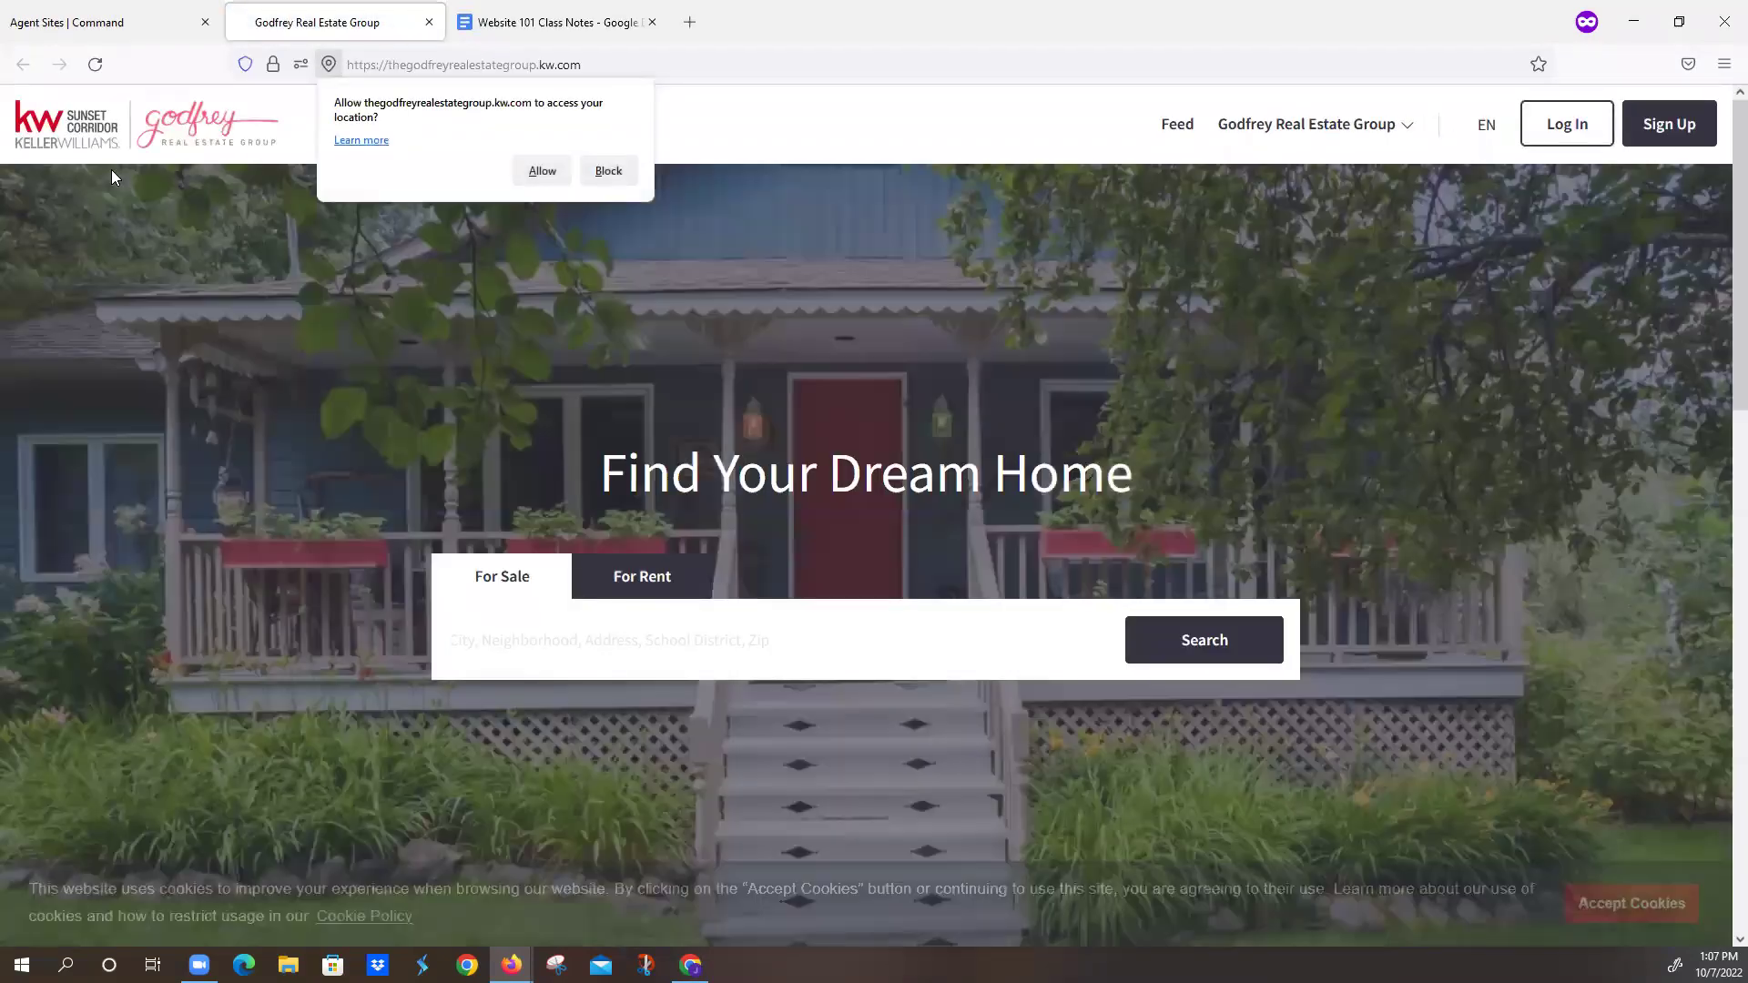
{"action": "left_click", "coordinate": [609, 170]}
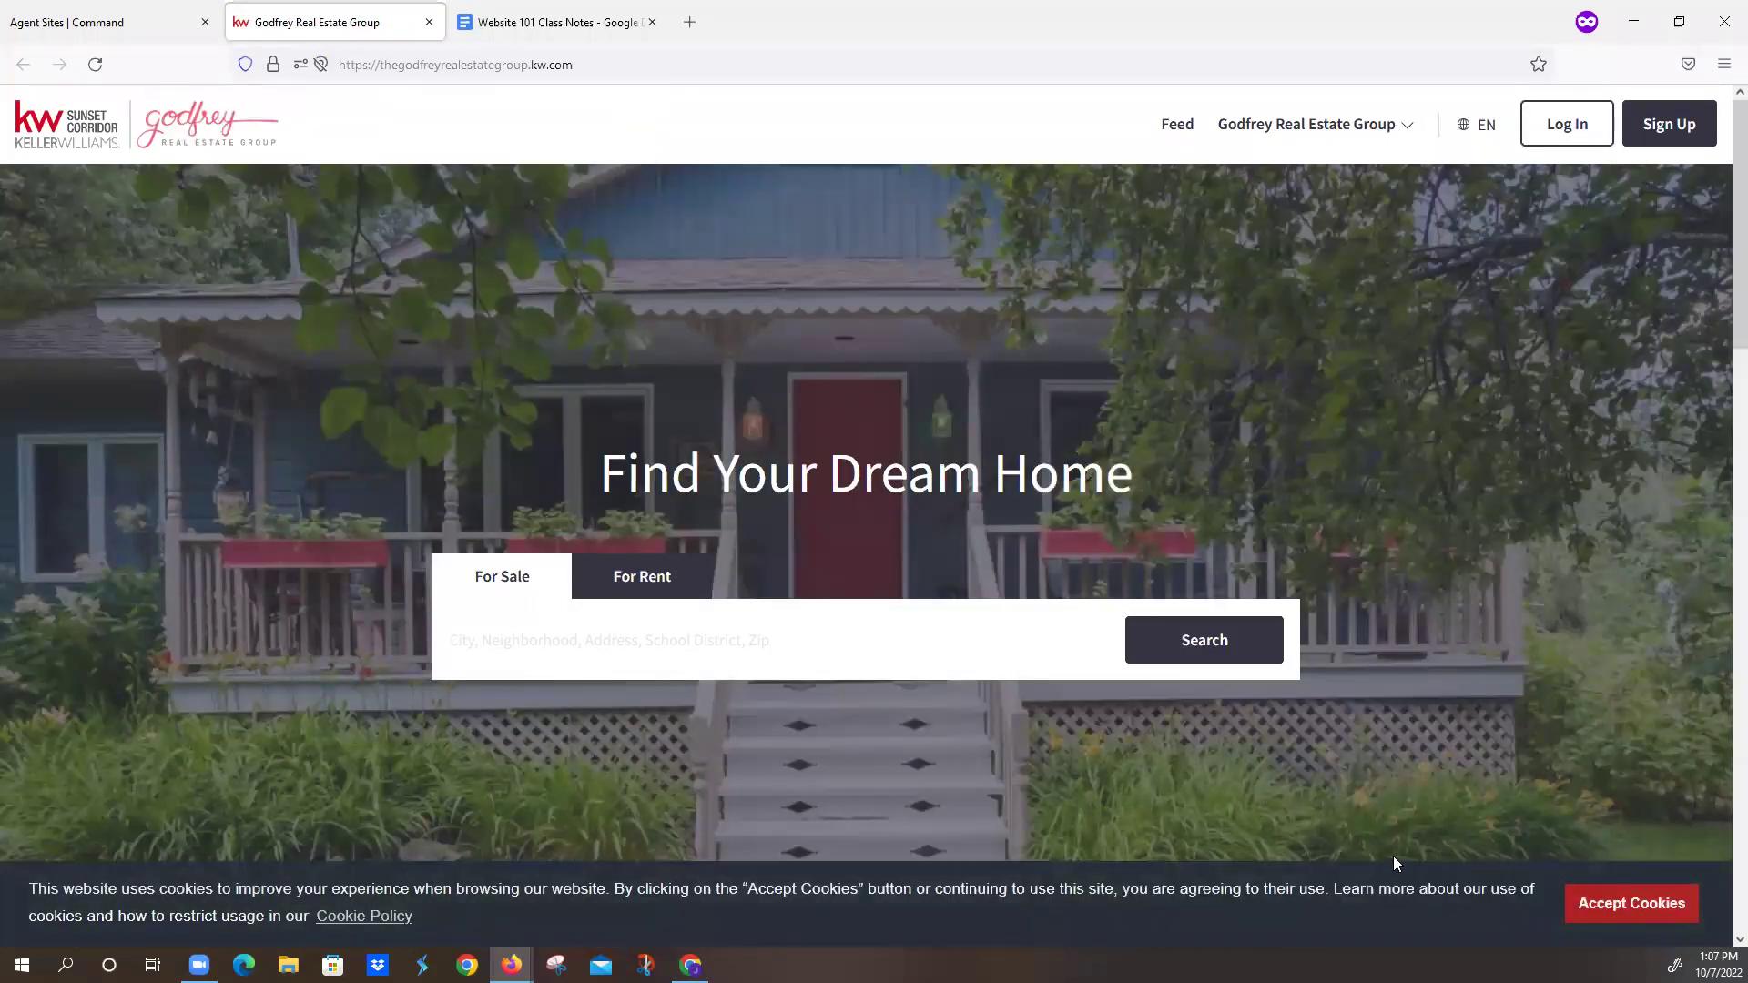
{"action": "left_click", "coordinate": [1607, 910]}
{"action": "left_click", "coordinate": [1266, 129]}
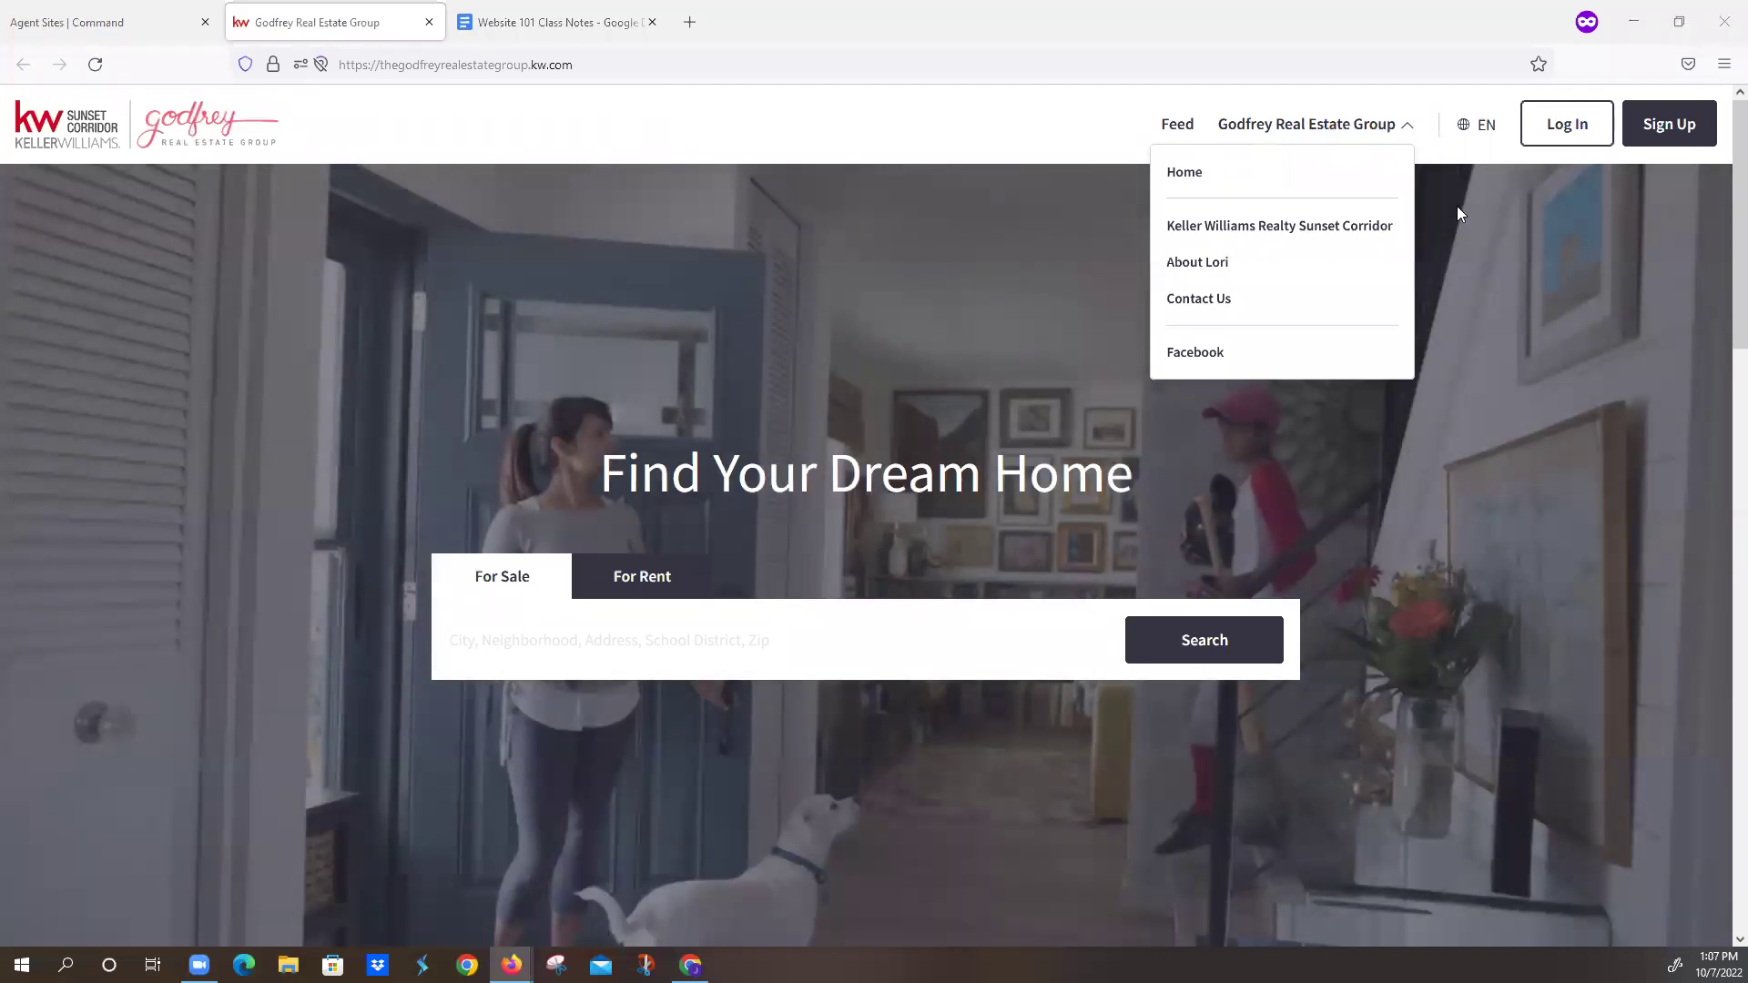
{"action": "left_click", "coordinate": [122, 22]}
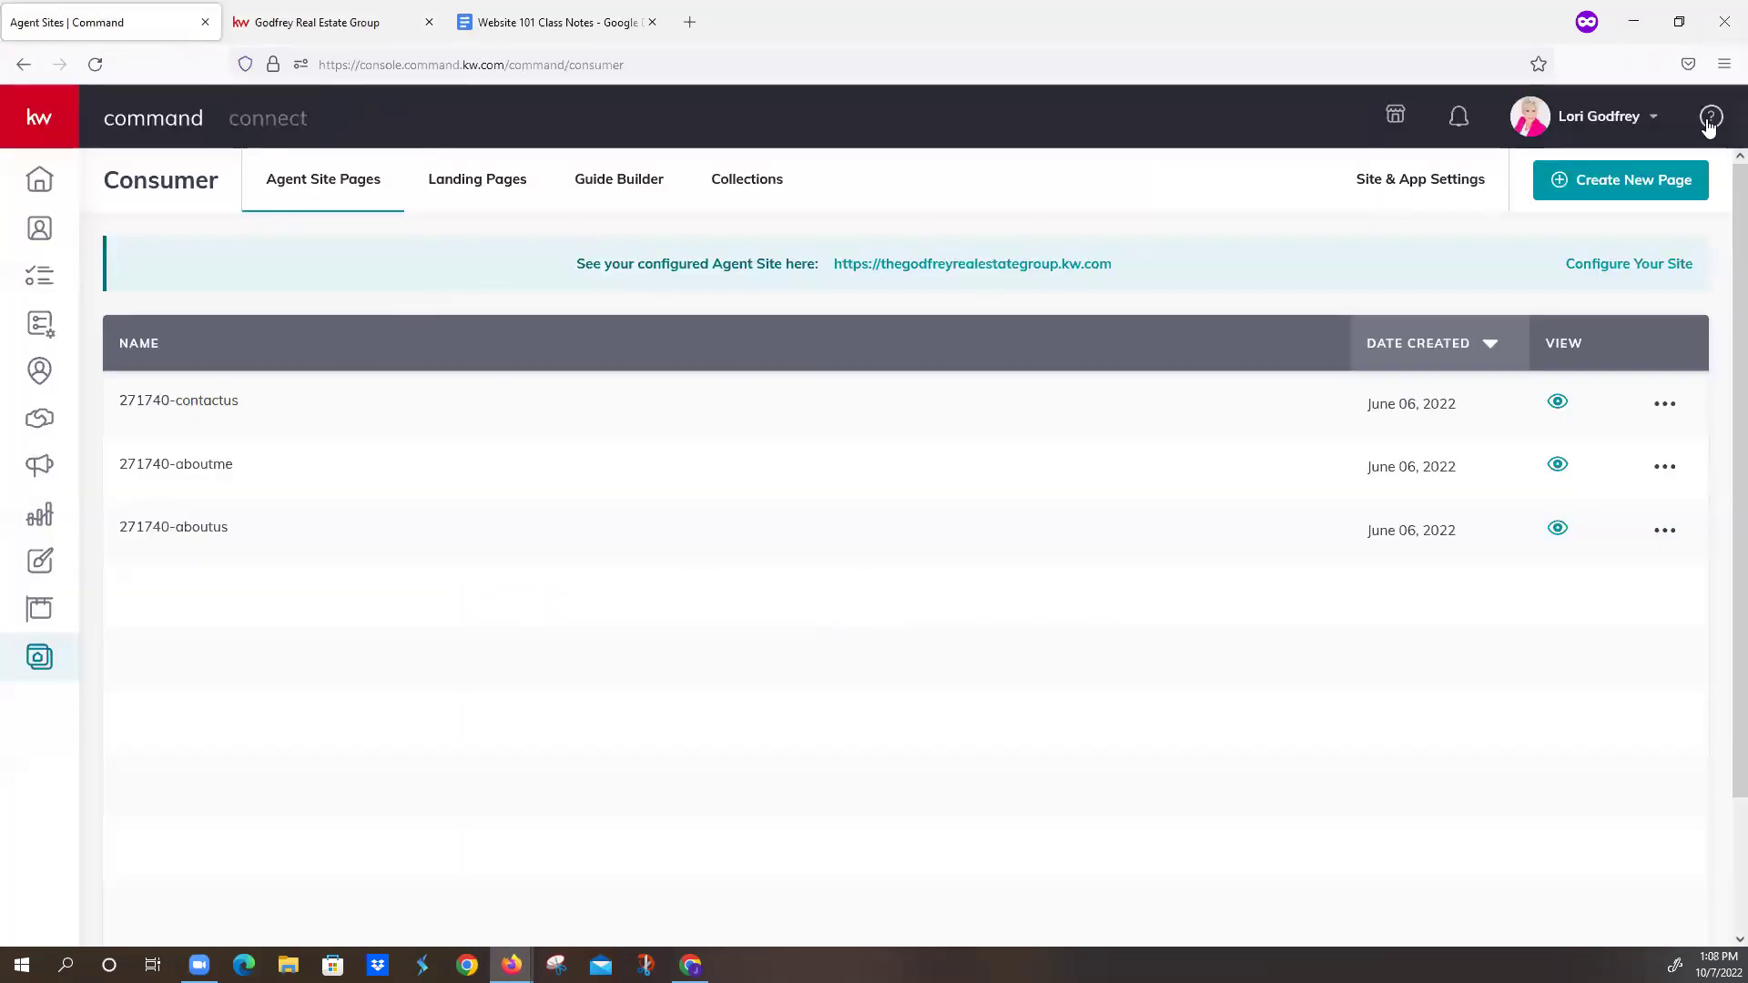
- Go back to Settings and open Marketing Profile under Connect Settings
{"action": "left_click", "coordinate": [1621, 113]}
{"action": "left_click", "coordinate": [1502, 278]}
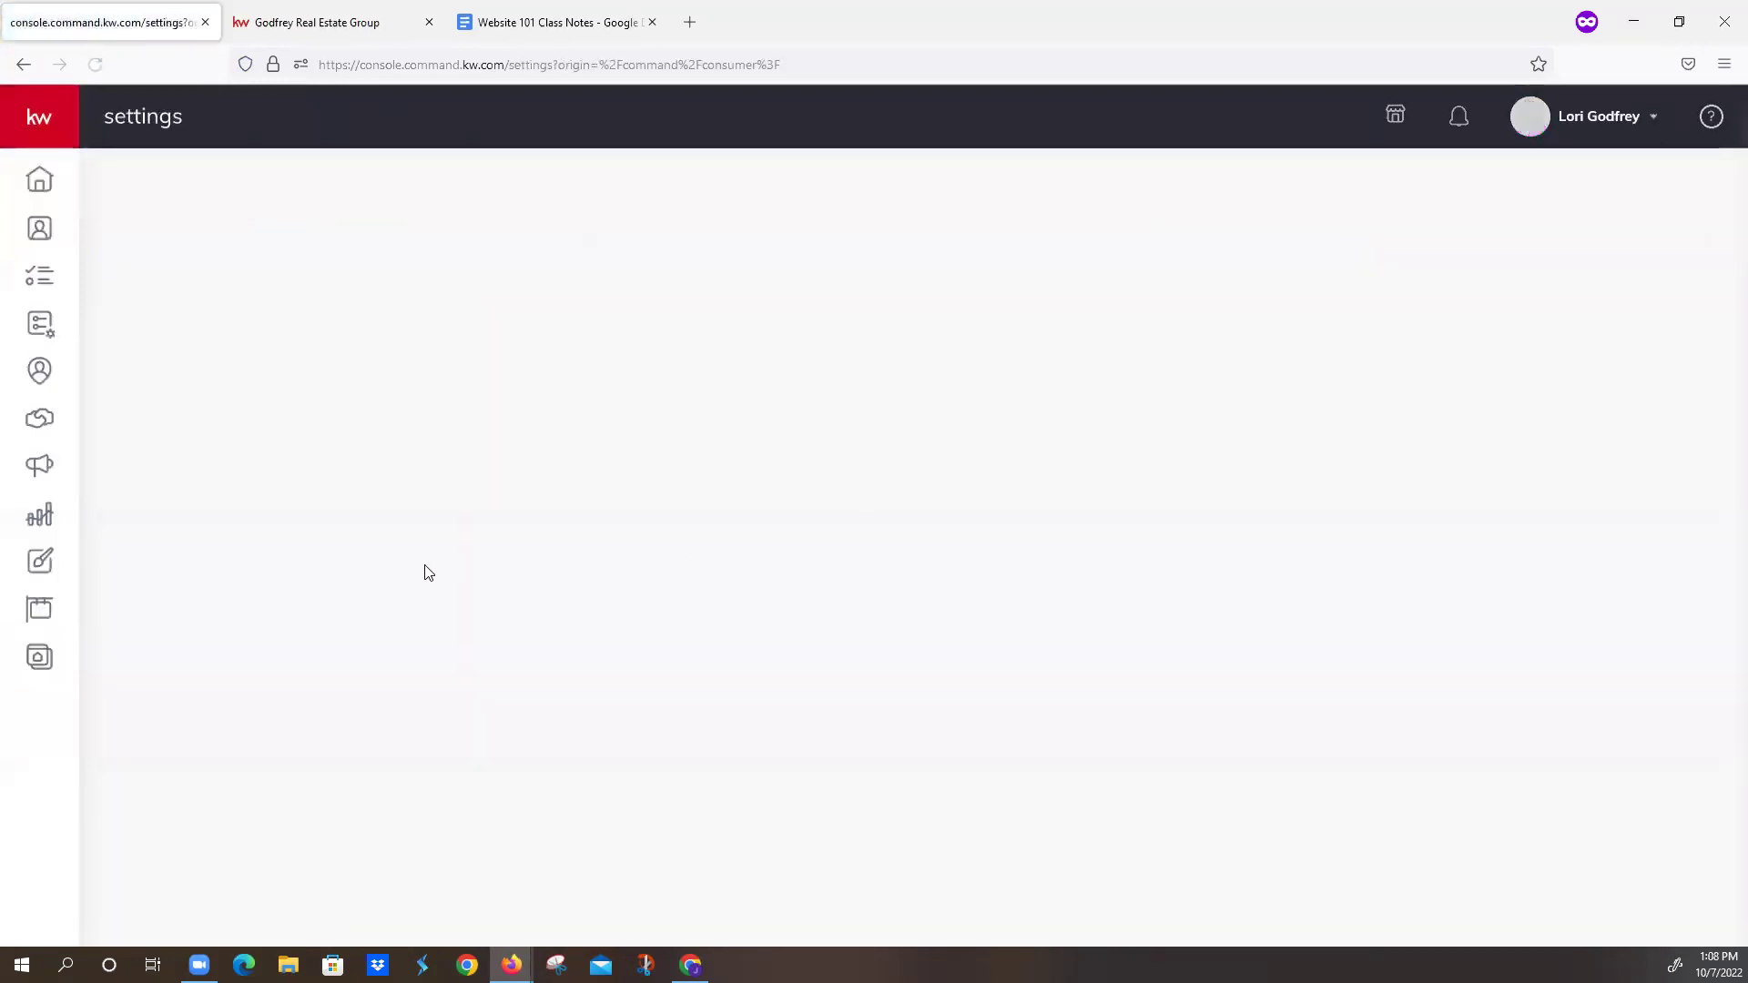
{"action": "left_click", "coordinate": [187, 361]}
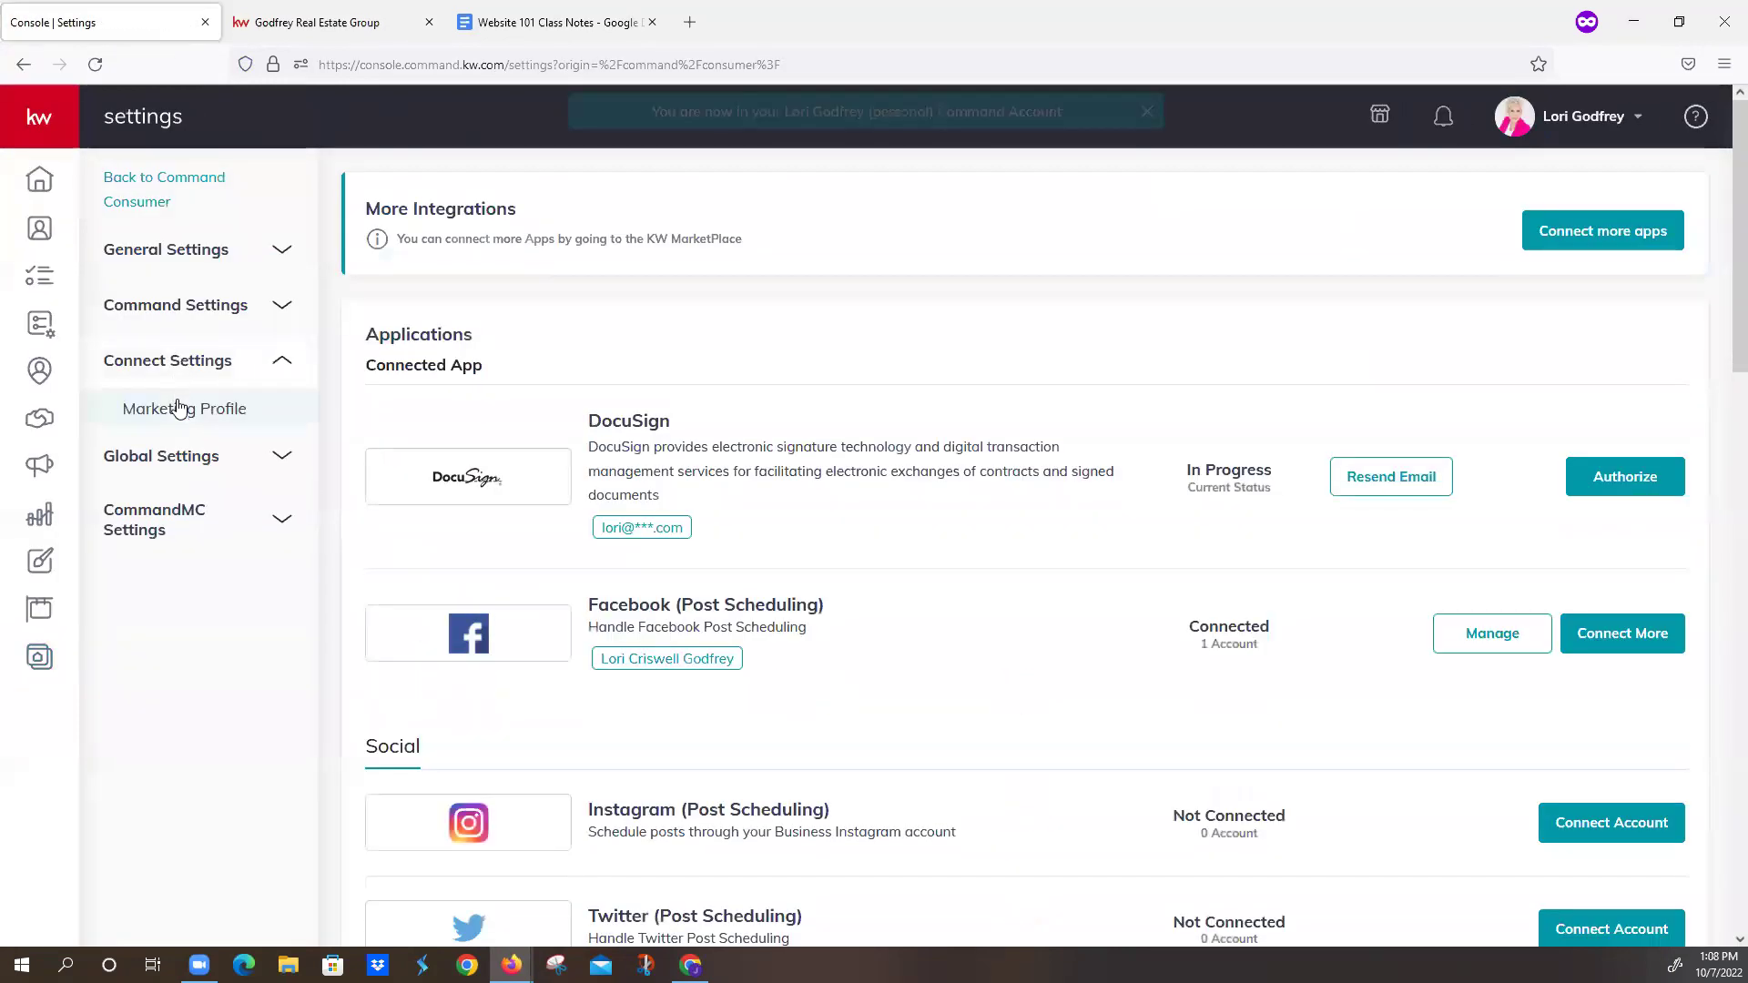
{"action": "left_click", "coordinate": [200, 406]}
{"action": "scroll", "coordinate": [877, 616], "scroll_direction": "down", "scroll_amount": 5}
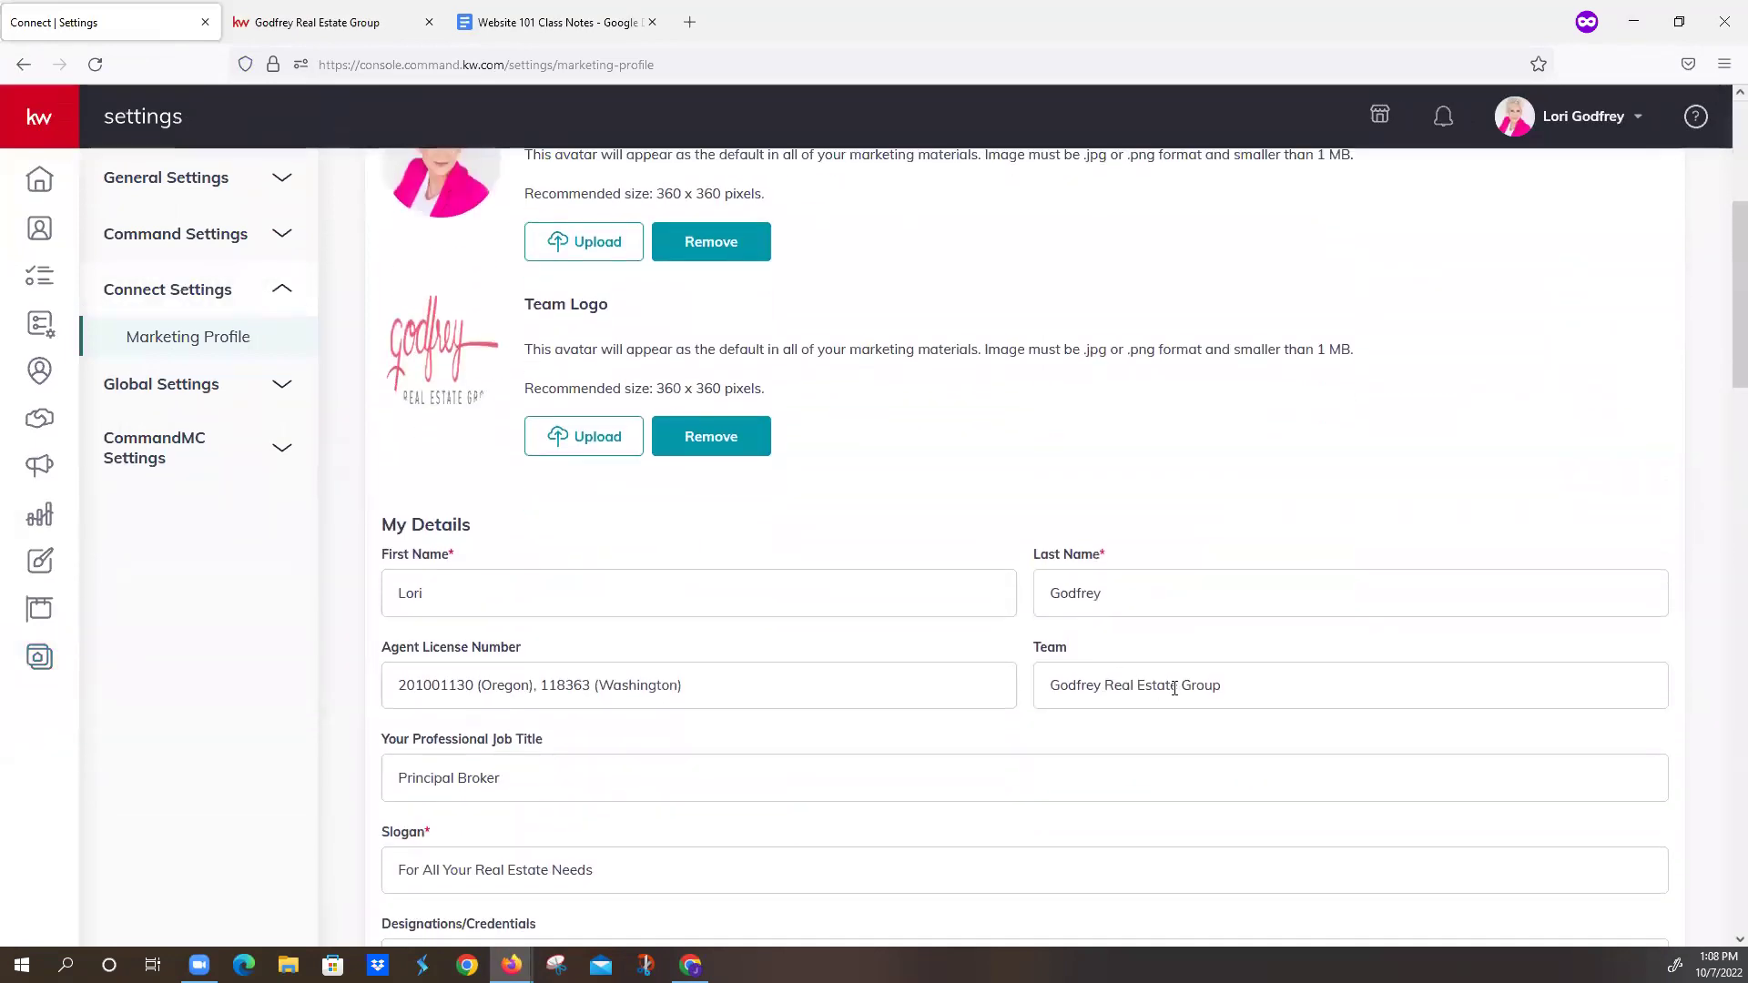
- Review the Team name and Slogan fields in My Details
{"action": "left_click_drag", "start_coordinate": [1253, 695], "coordinate": [978, 685]}
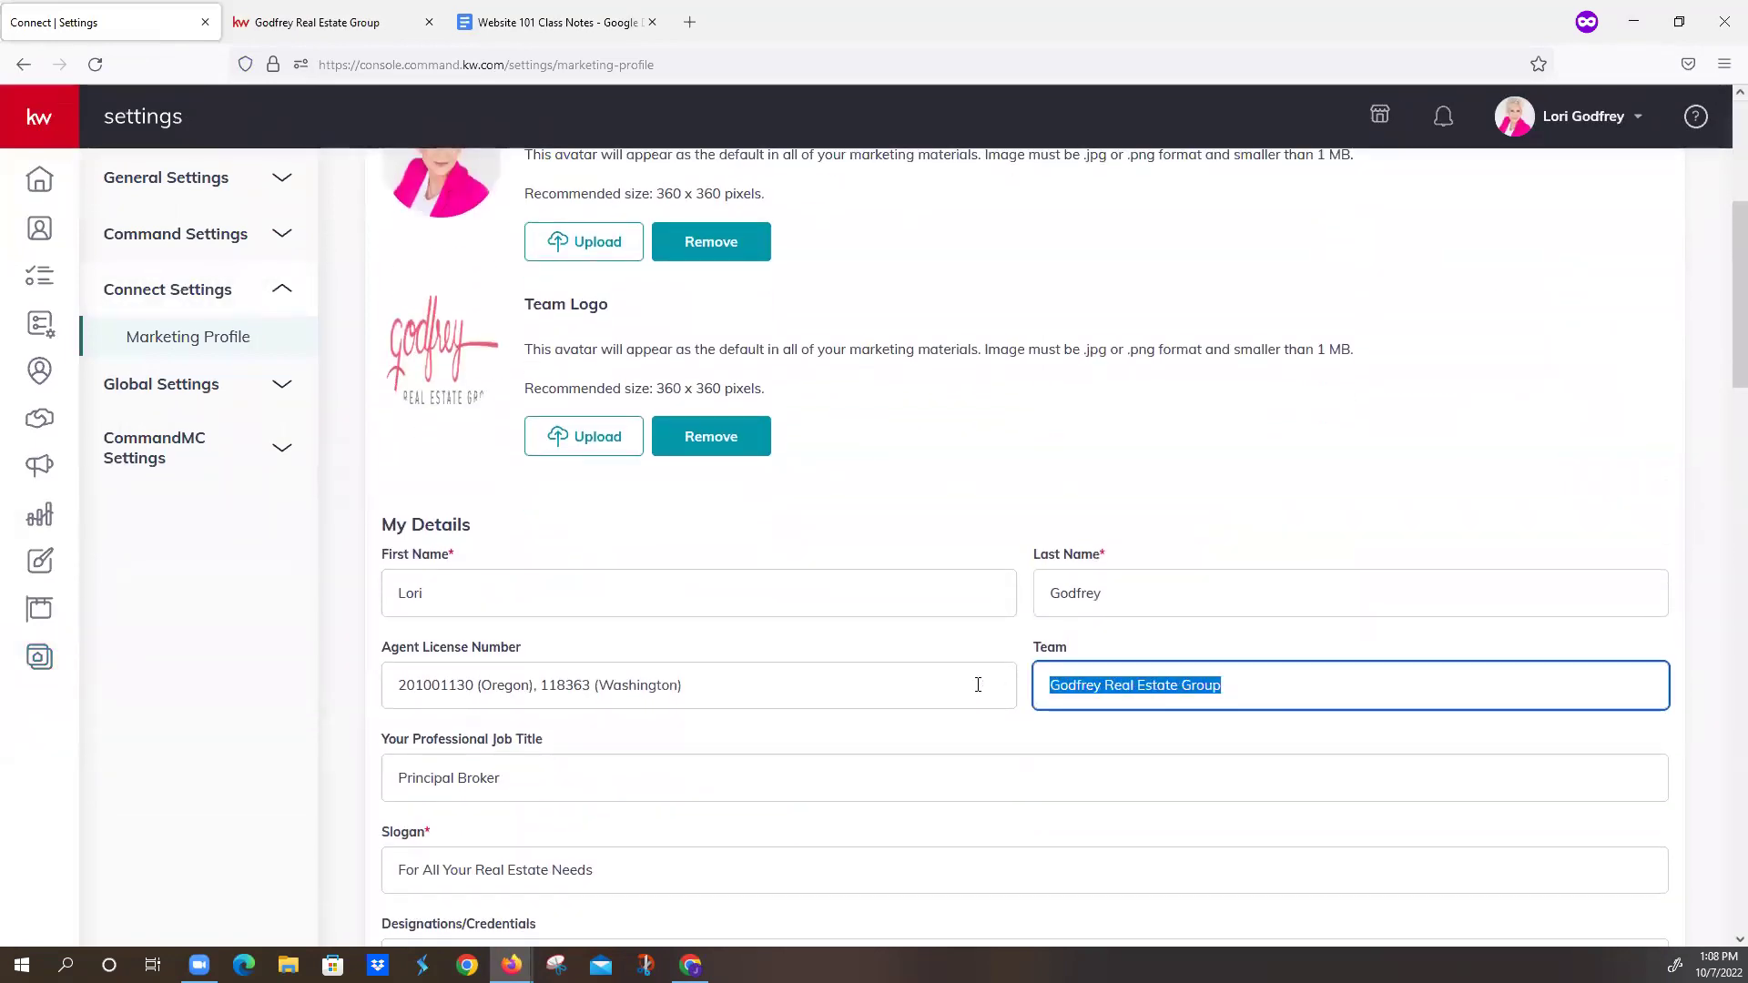
{"action": "left_click", "coordinate": [1227, 689]}
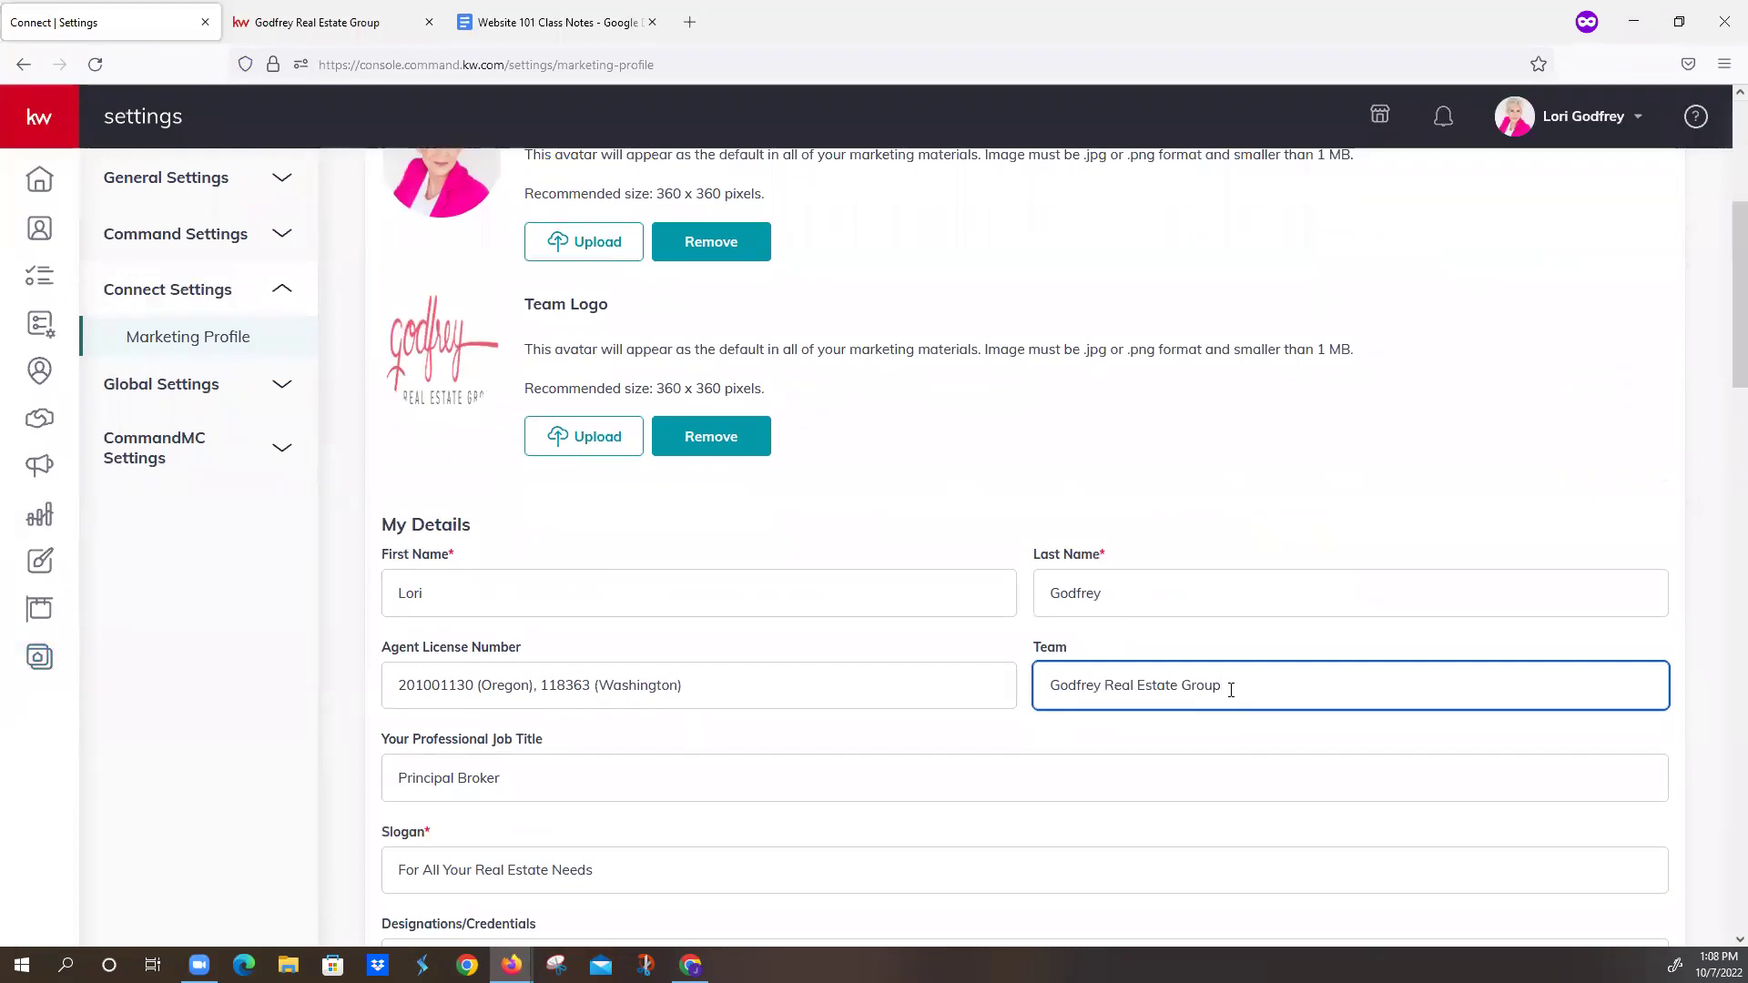
{"action": "scroll", "coordinate": [1178, 679], "scroll_direction": "down", "scroll_amount": 5}
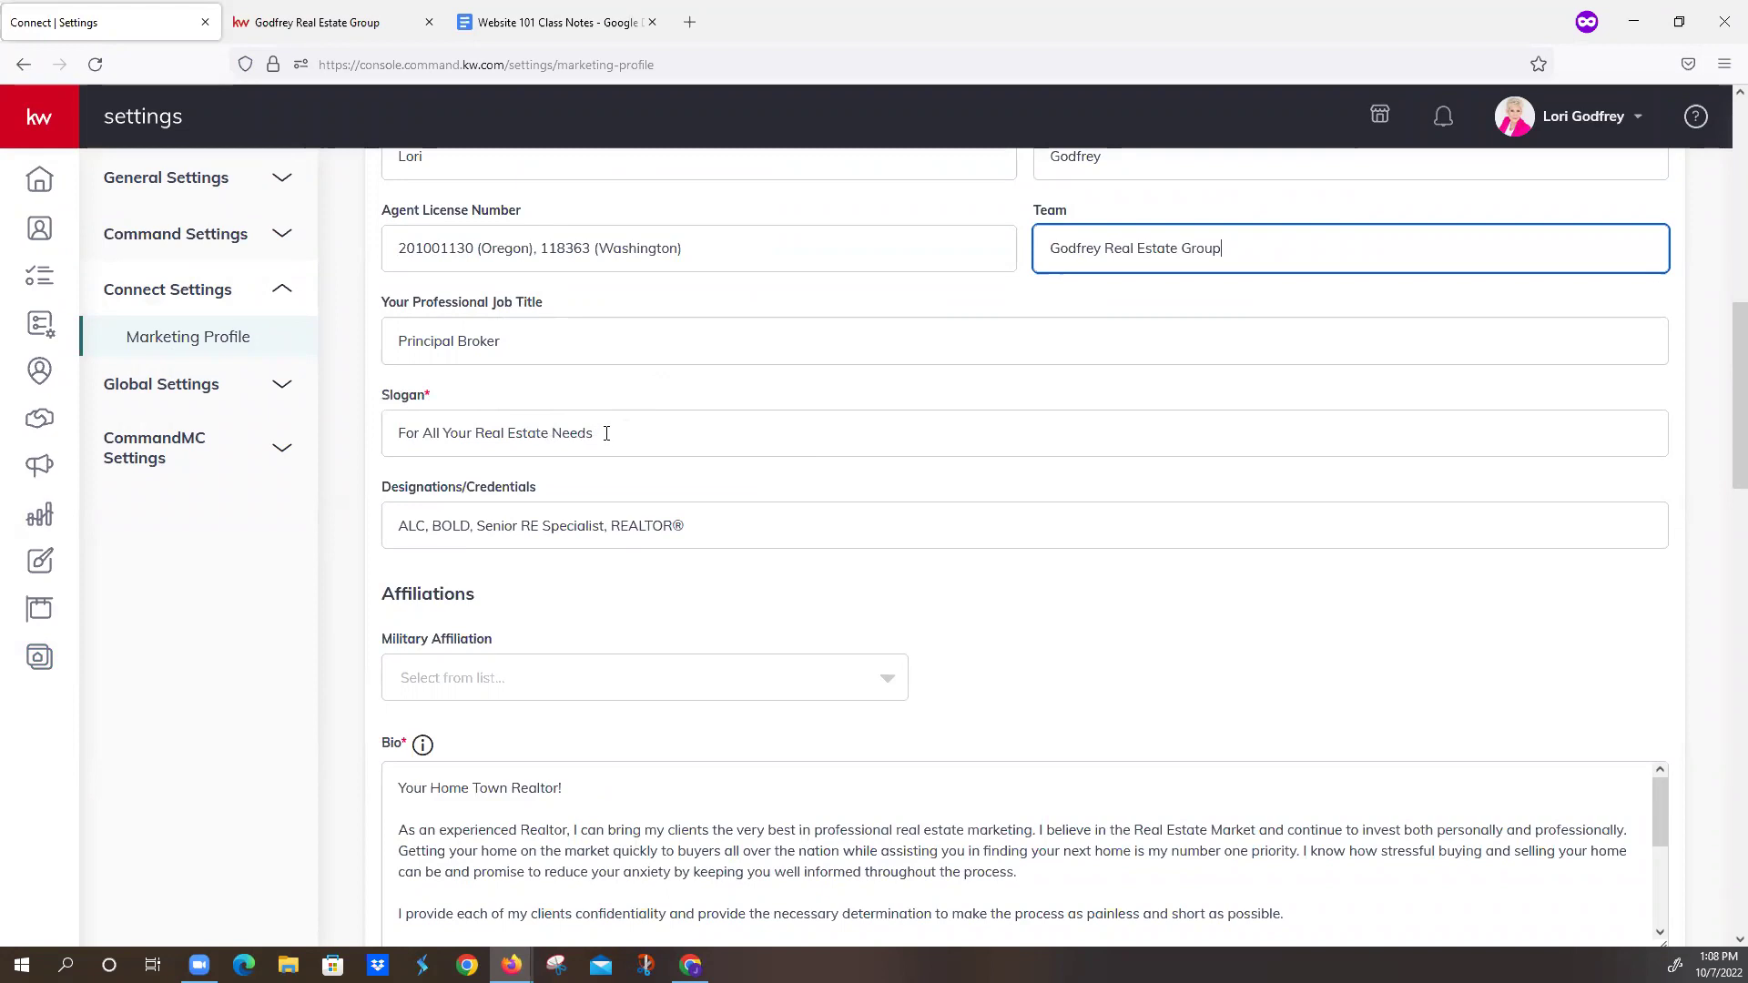
{"action": "triple_click", "coordinate": [607, 433]}
{"action": "left_click", "coordinate": [621, 481]}
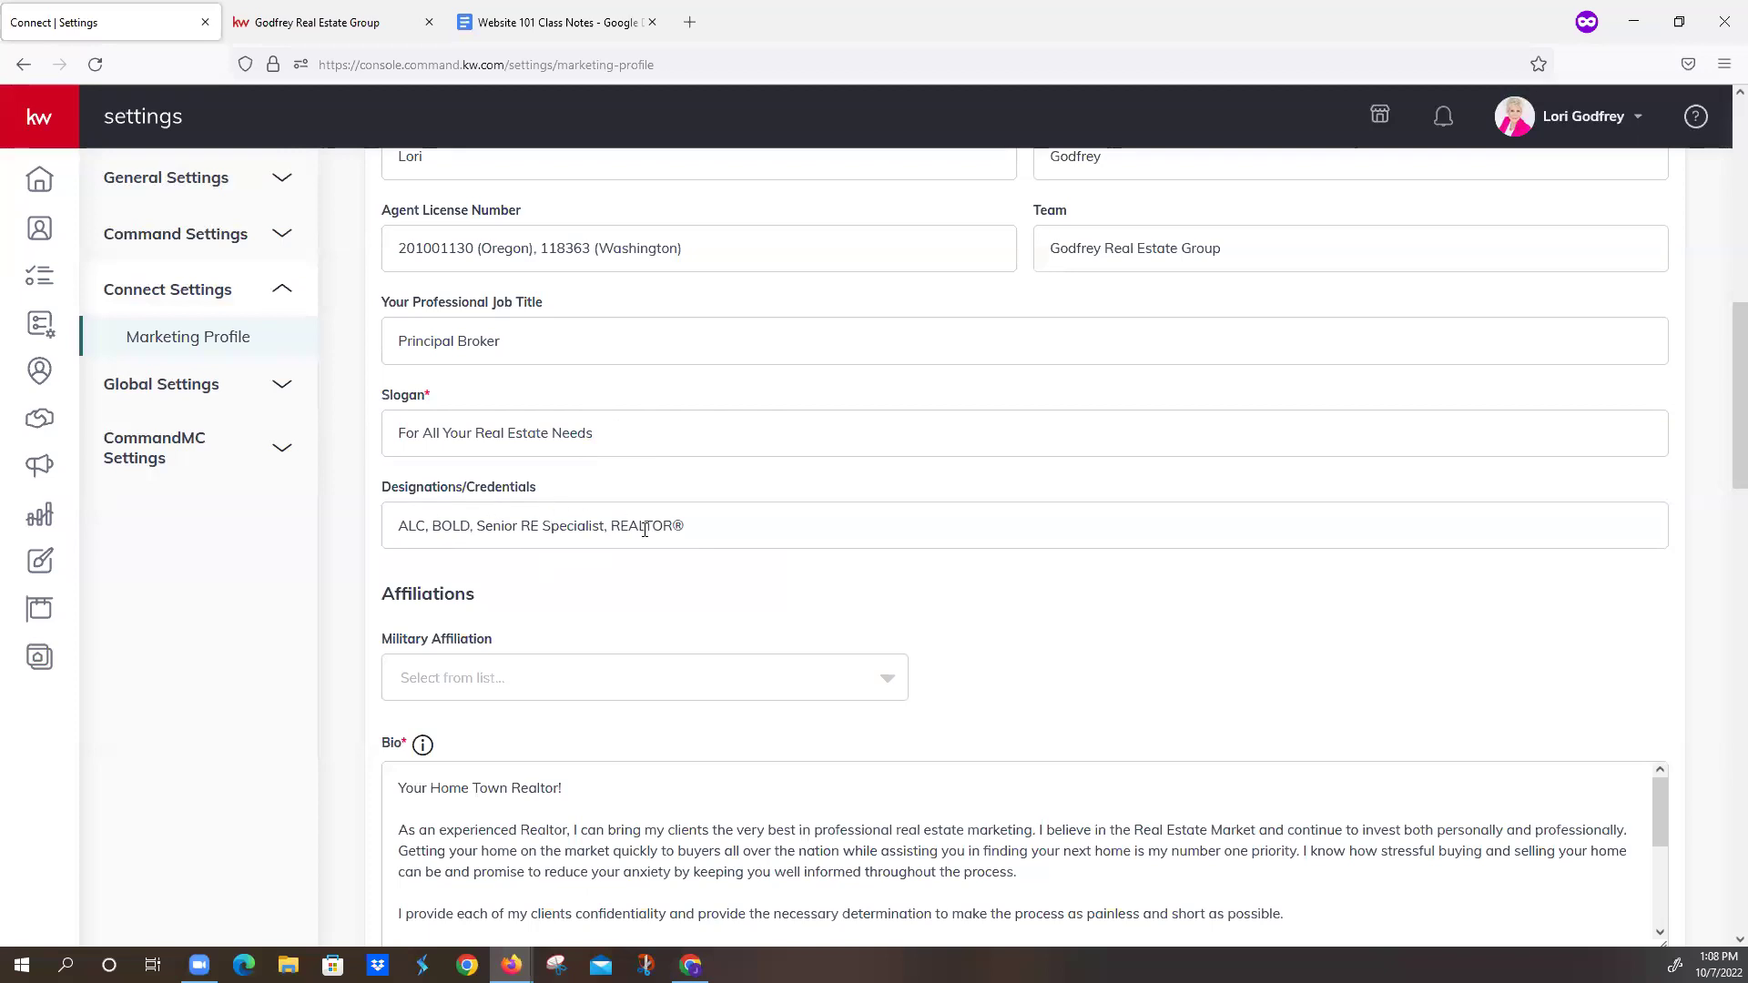
{"action": "left_click", "coordinate": [705, 528]}
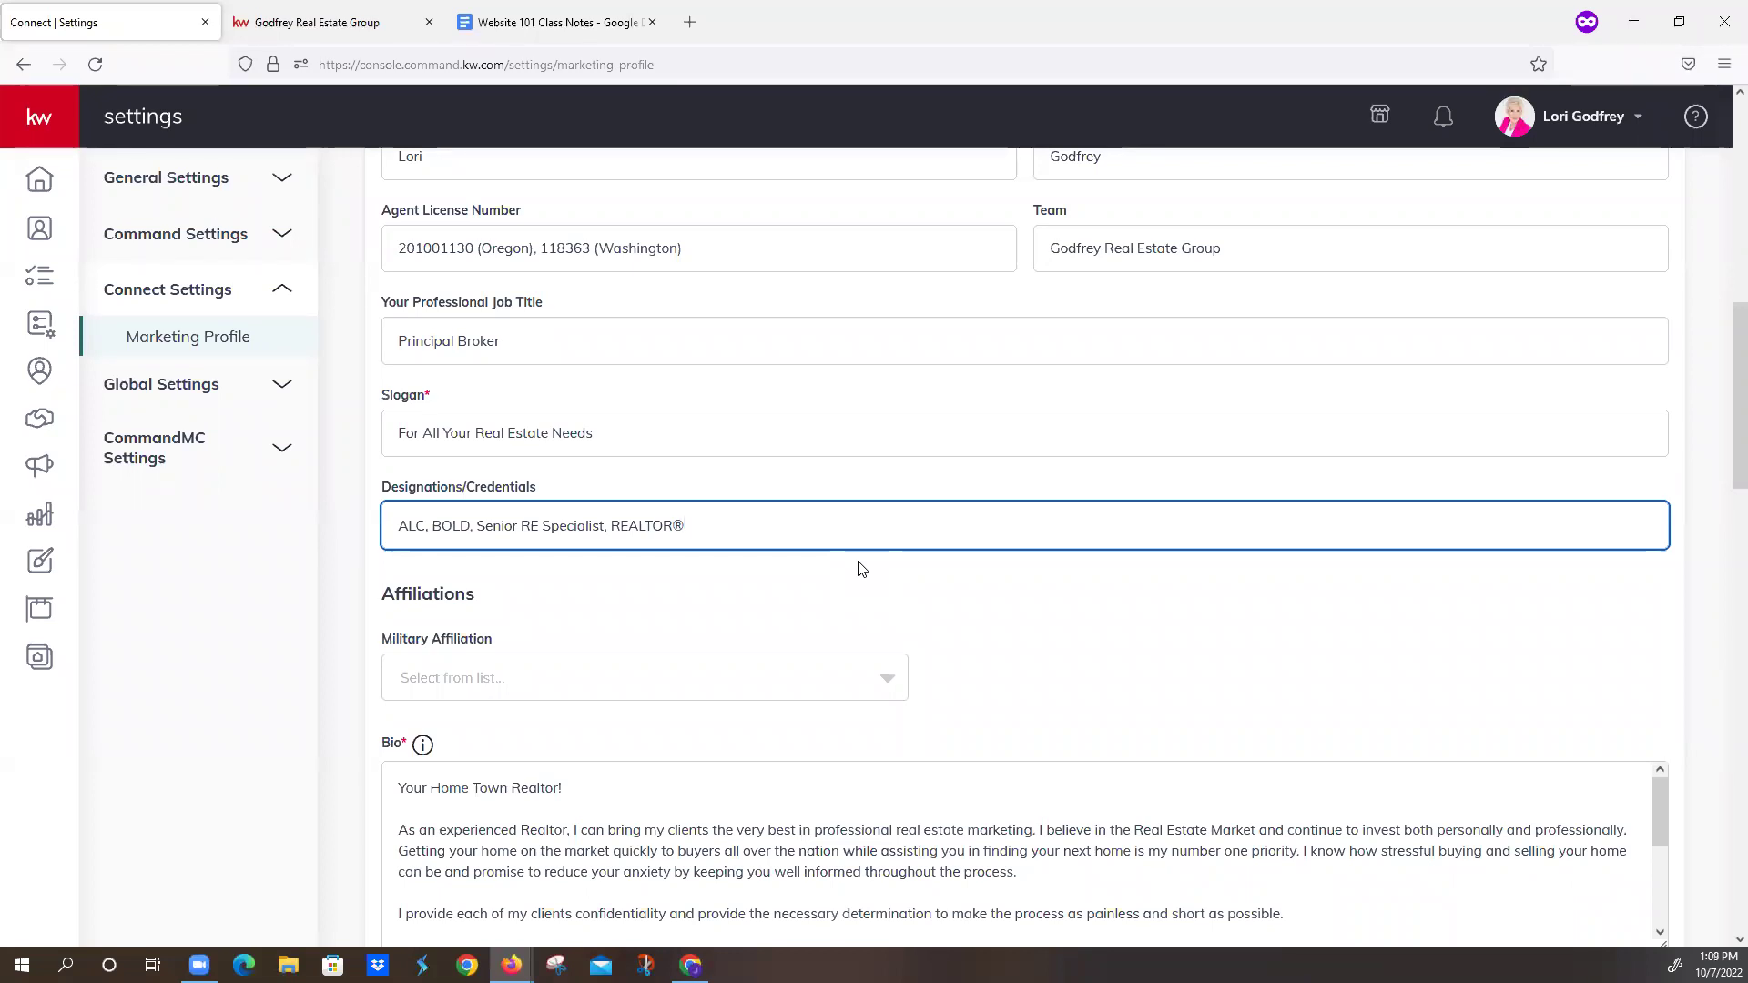
{"action": "key", "text": "BackSpace"}
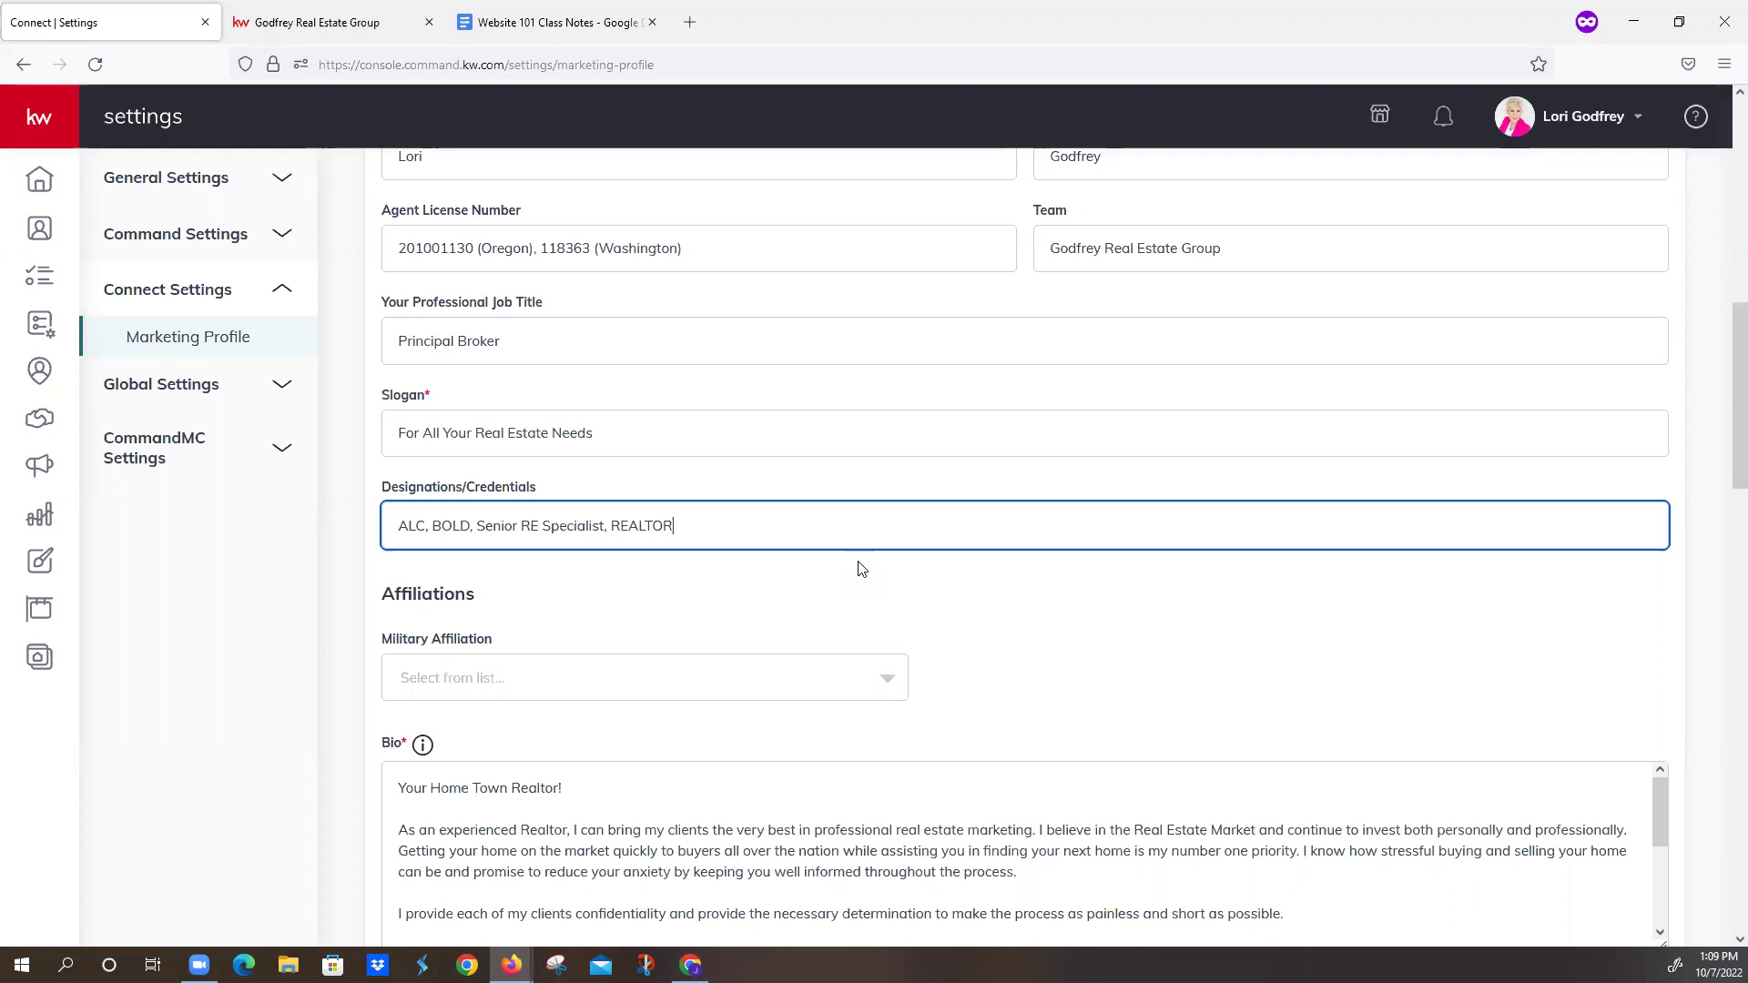
{"action": "type", "text": "®"}
{"action": "scroll", "coordinate": [774, 577], "scroll_direction": "down", "scroll_amount": 2}
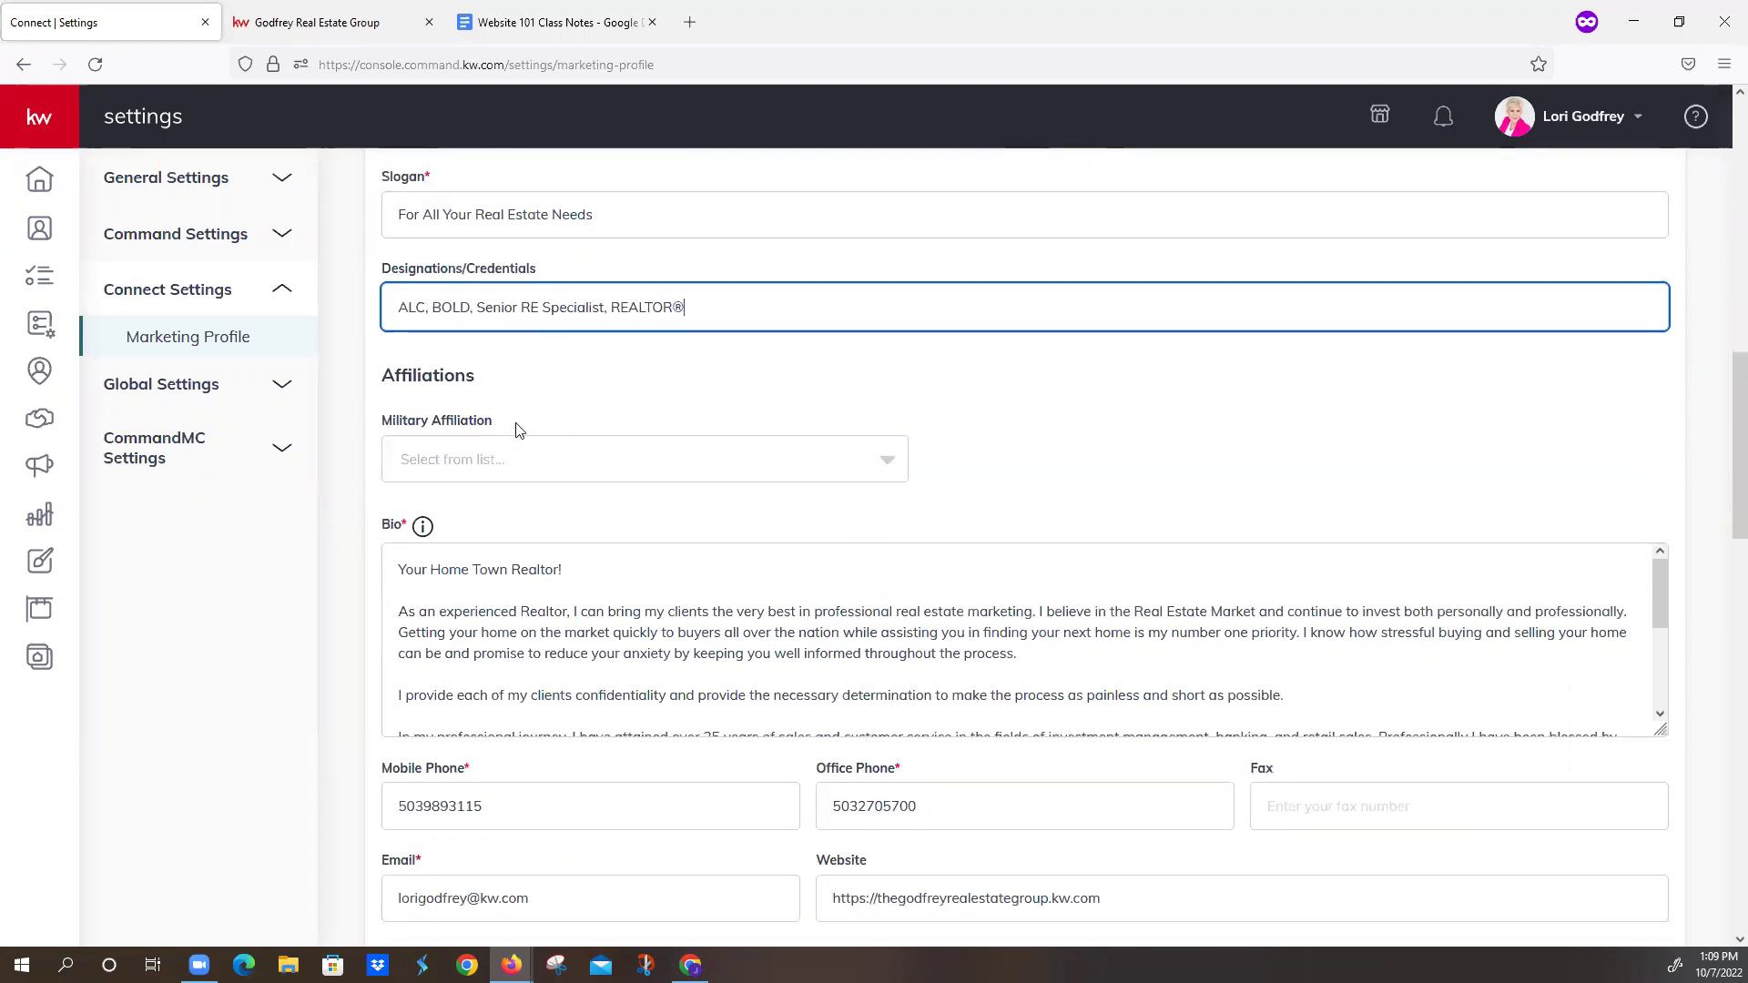
{"action": "left_click", "coordinate": [889, 474]}
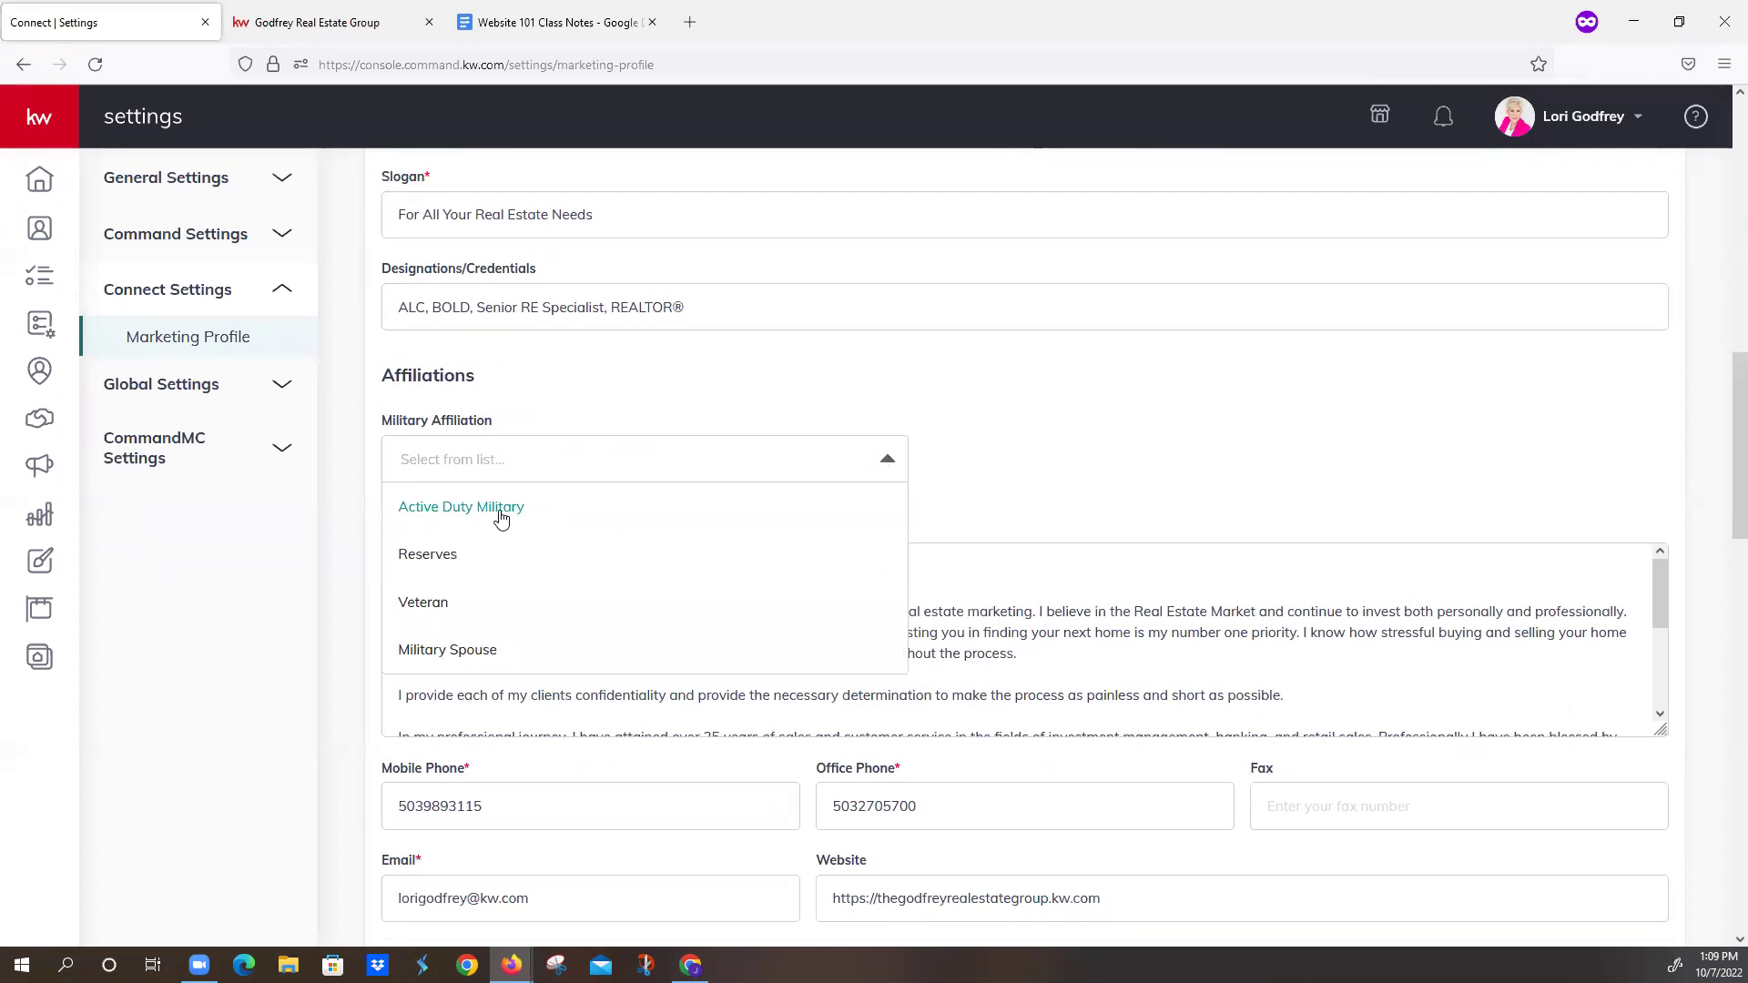
{"action": "left_click", "coordinate": [878, 380]}
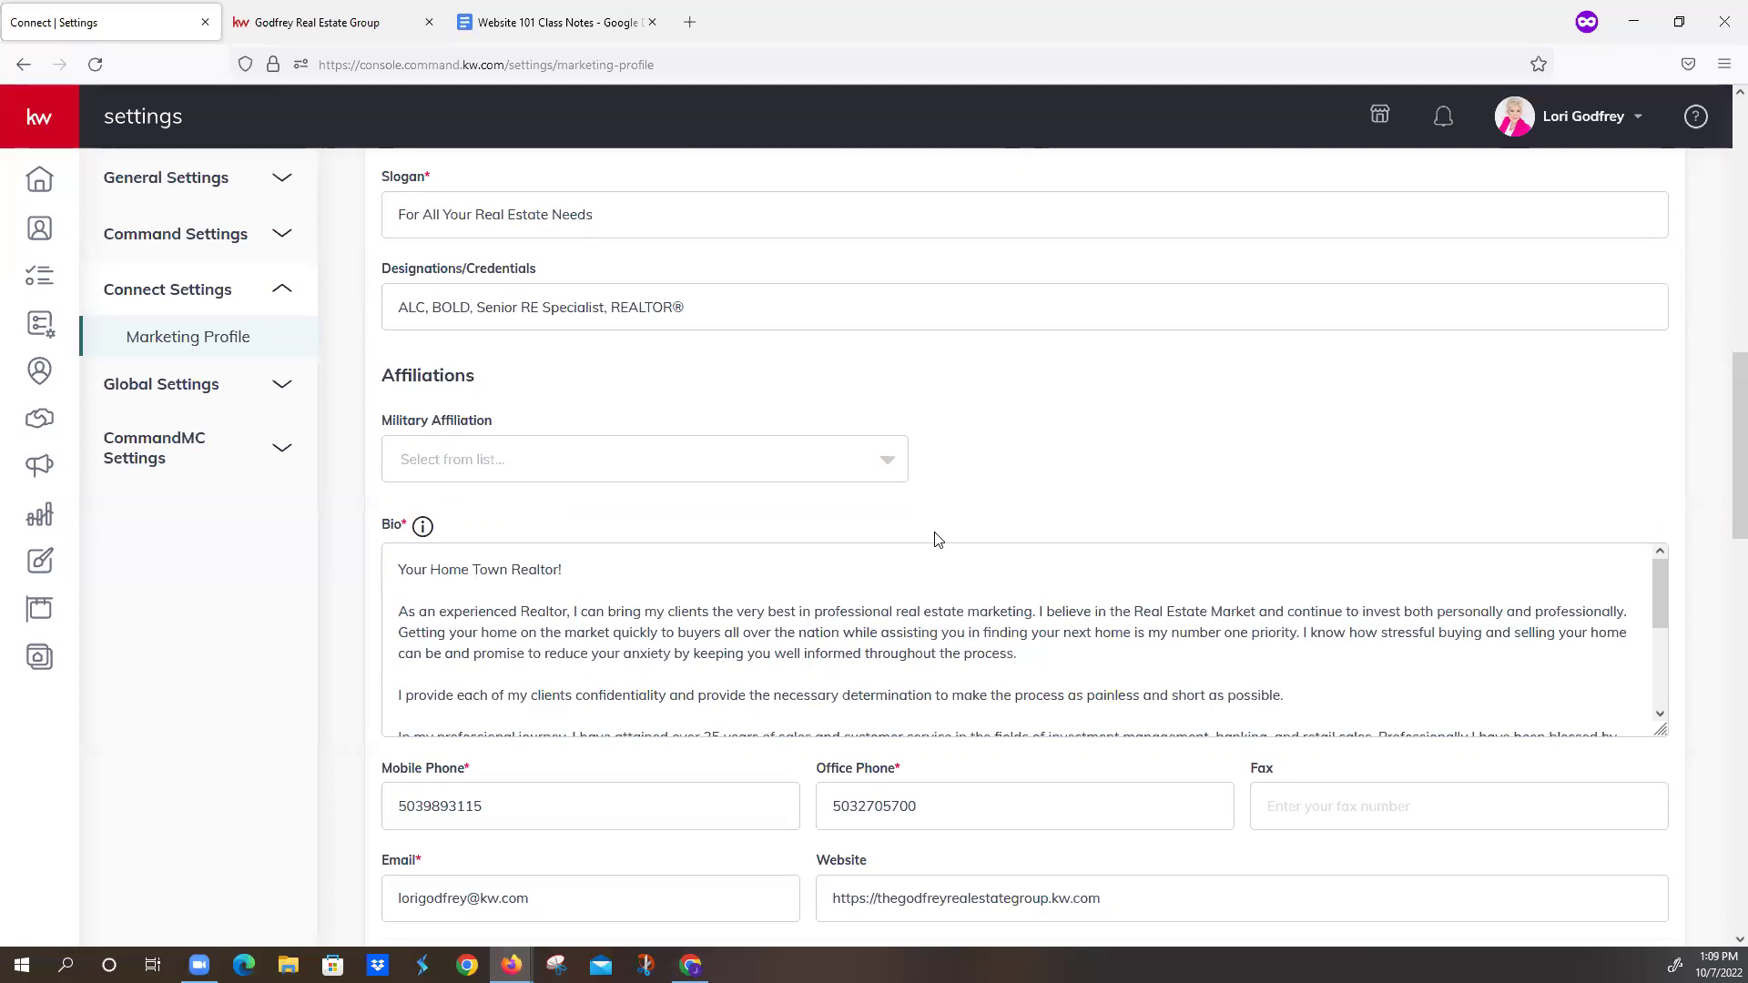
{"action": "scroll", "coordinate": [888, 553], "scroll_direction": "down", "scroll_amount": 2}
{"action": "scroll", "coordinate": [887, 553], "scroll_direction": "up", "scroll_amount": 2}
{"action": "left_click", "coordinate": [1038, 659]}
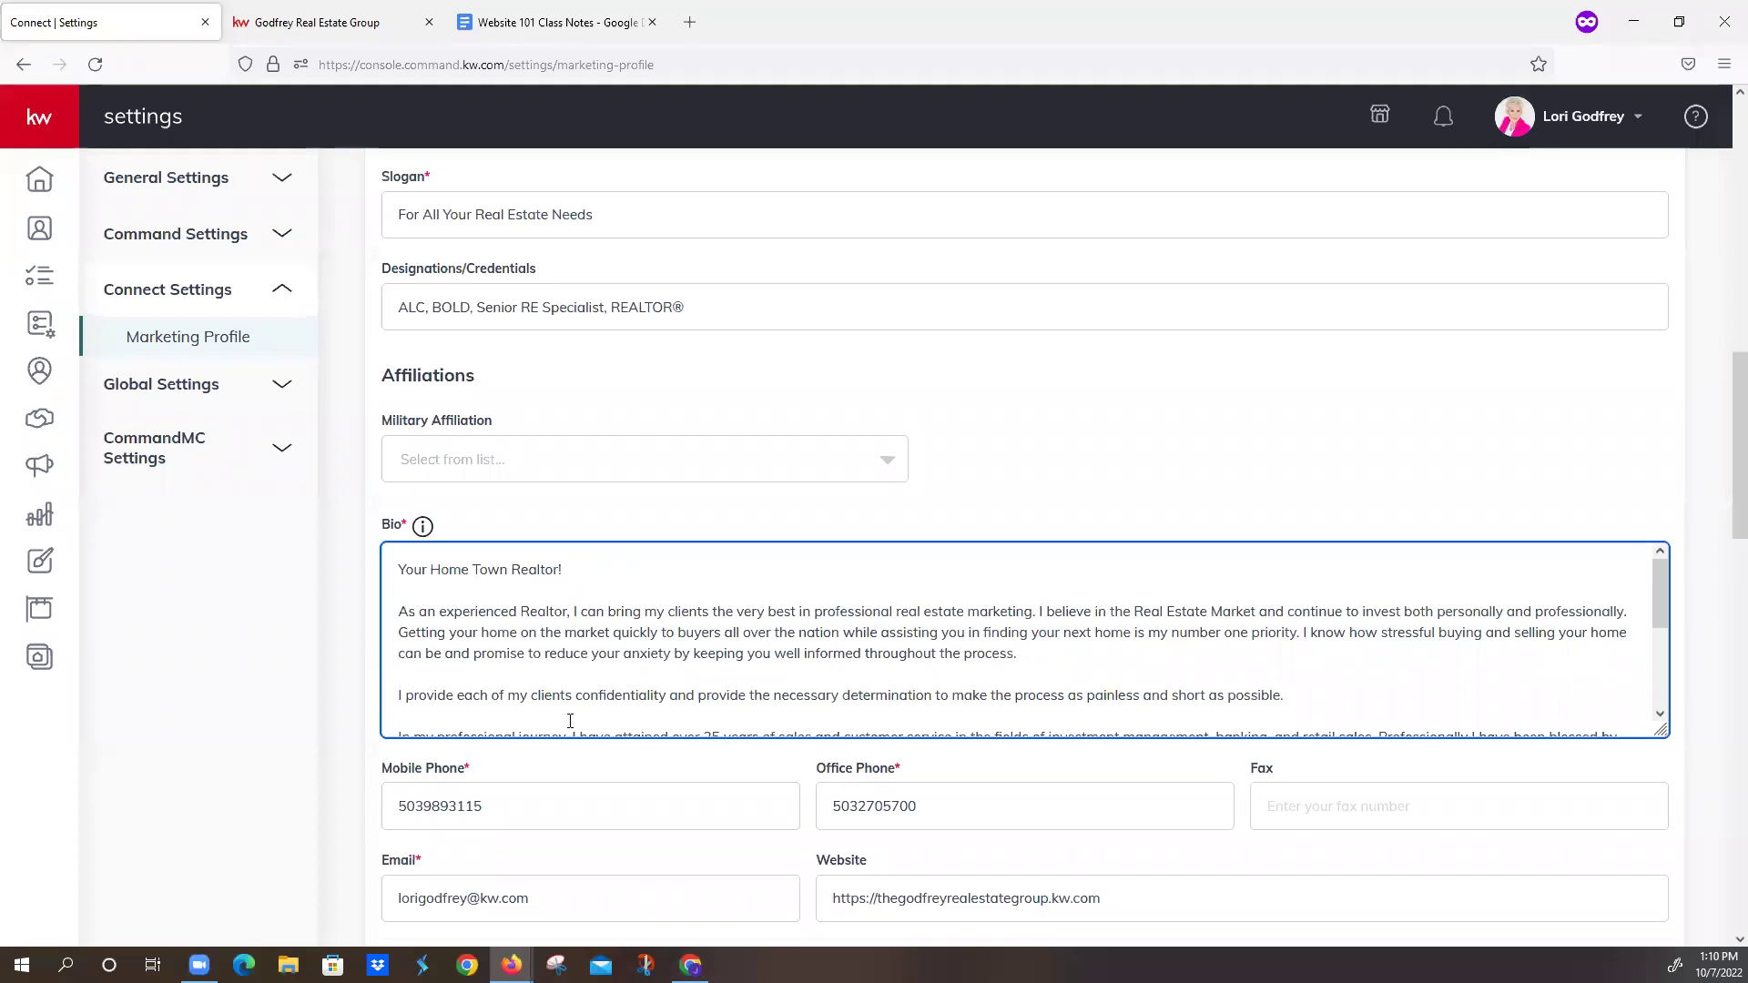
{"action": "key", "text": "BackSpace"}
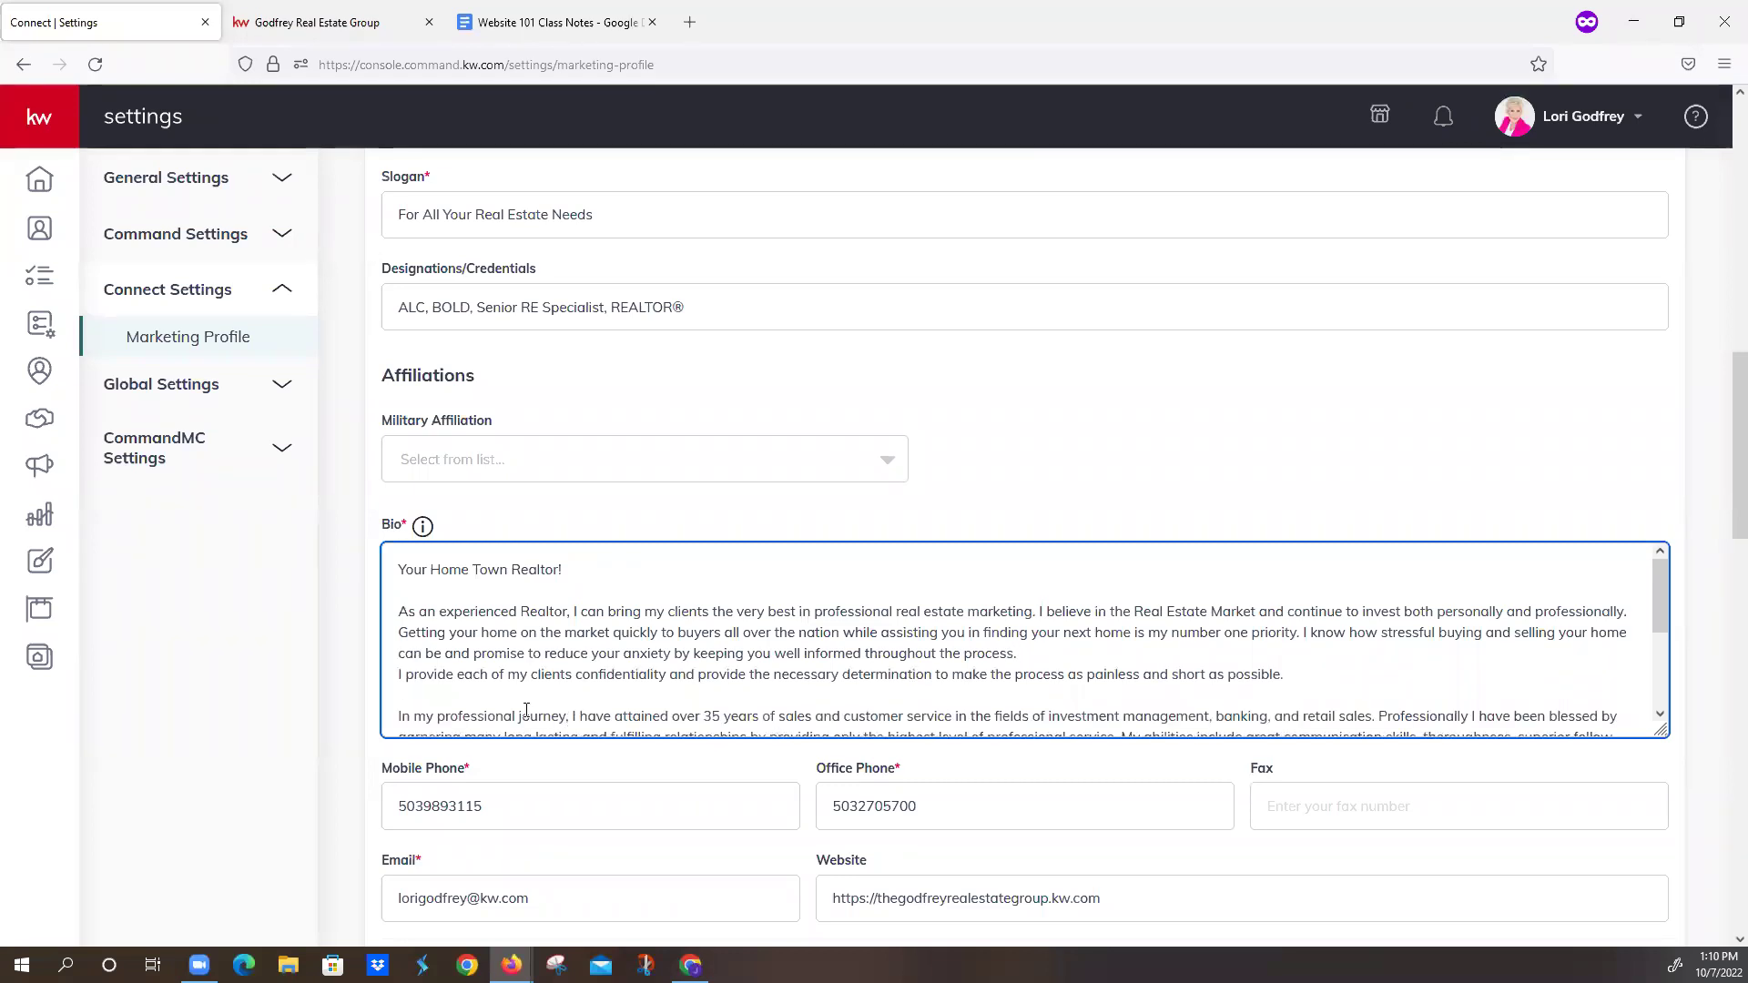
{"action": "left_click", "coordinate": [405, 694]}
{"action": "left_click", "coordinate": [1039, 641]}
{"action": "key", "text": "Return"}
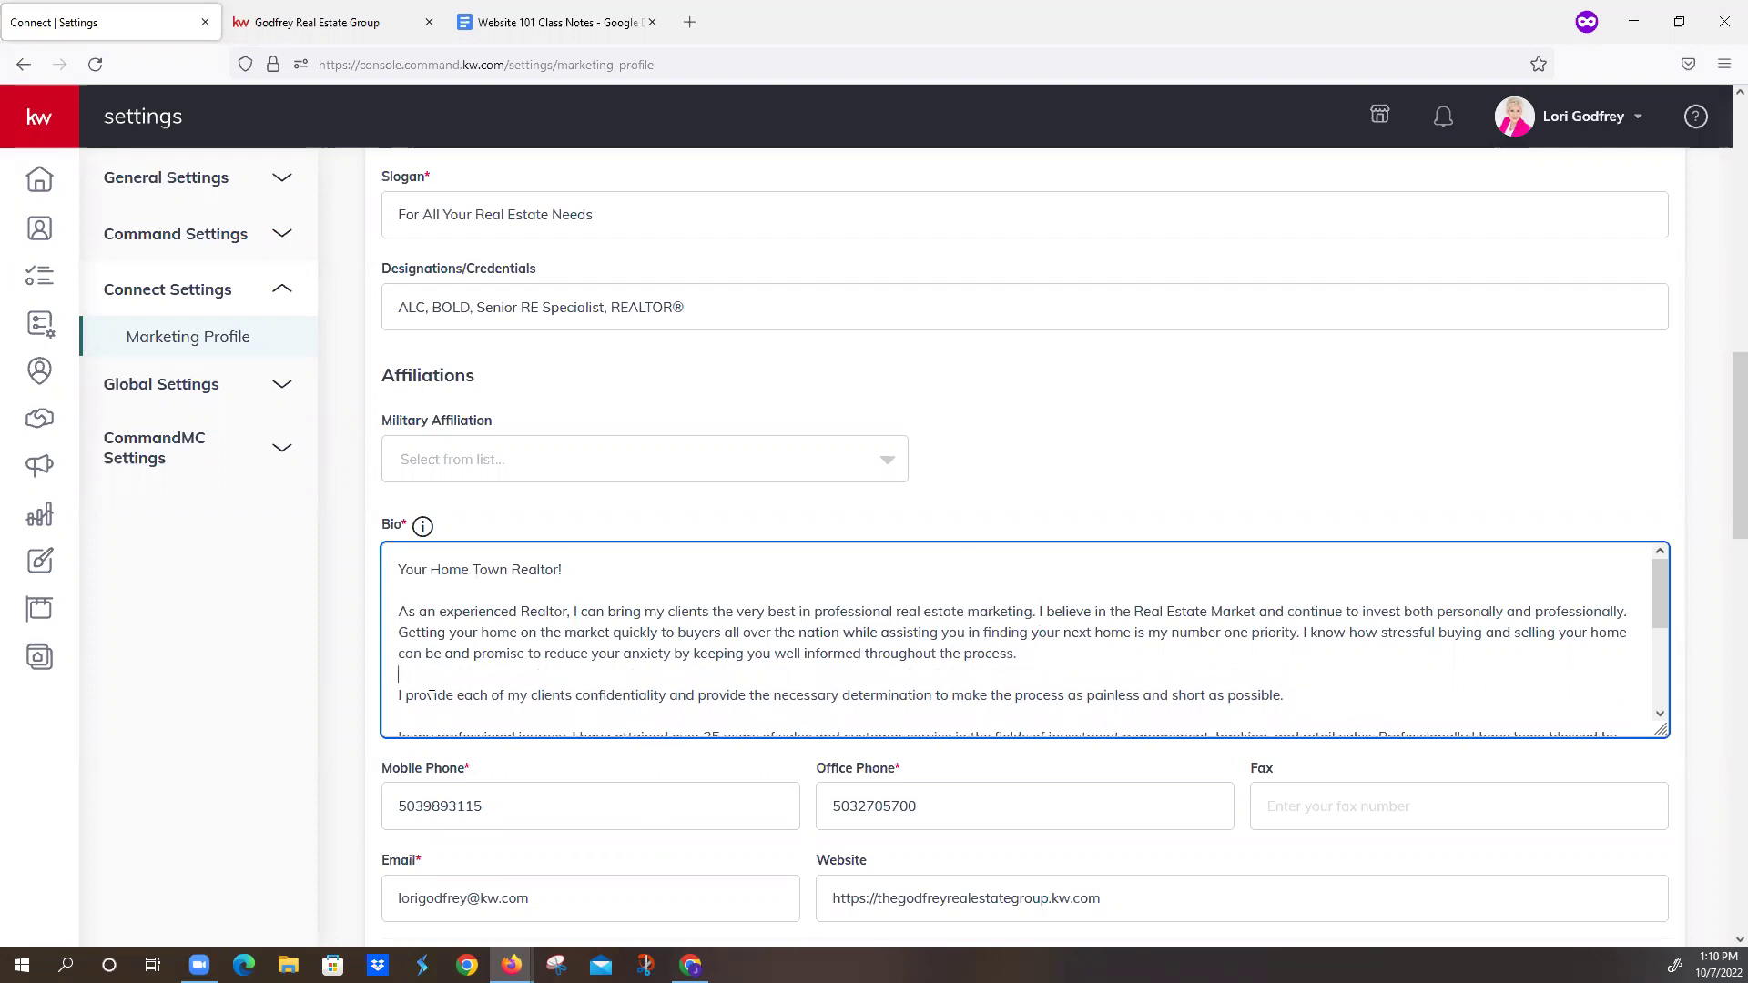
{"action": "scroll", "coordinate": [734, 617], "scroll_direction": "down", "scroll_amount": 3}
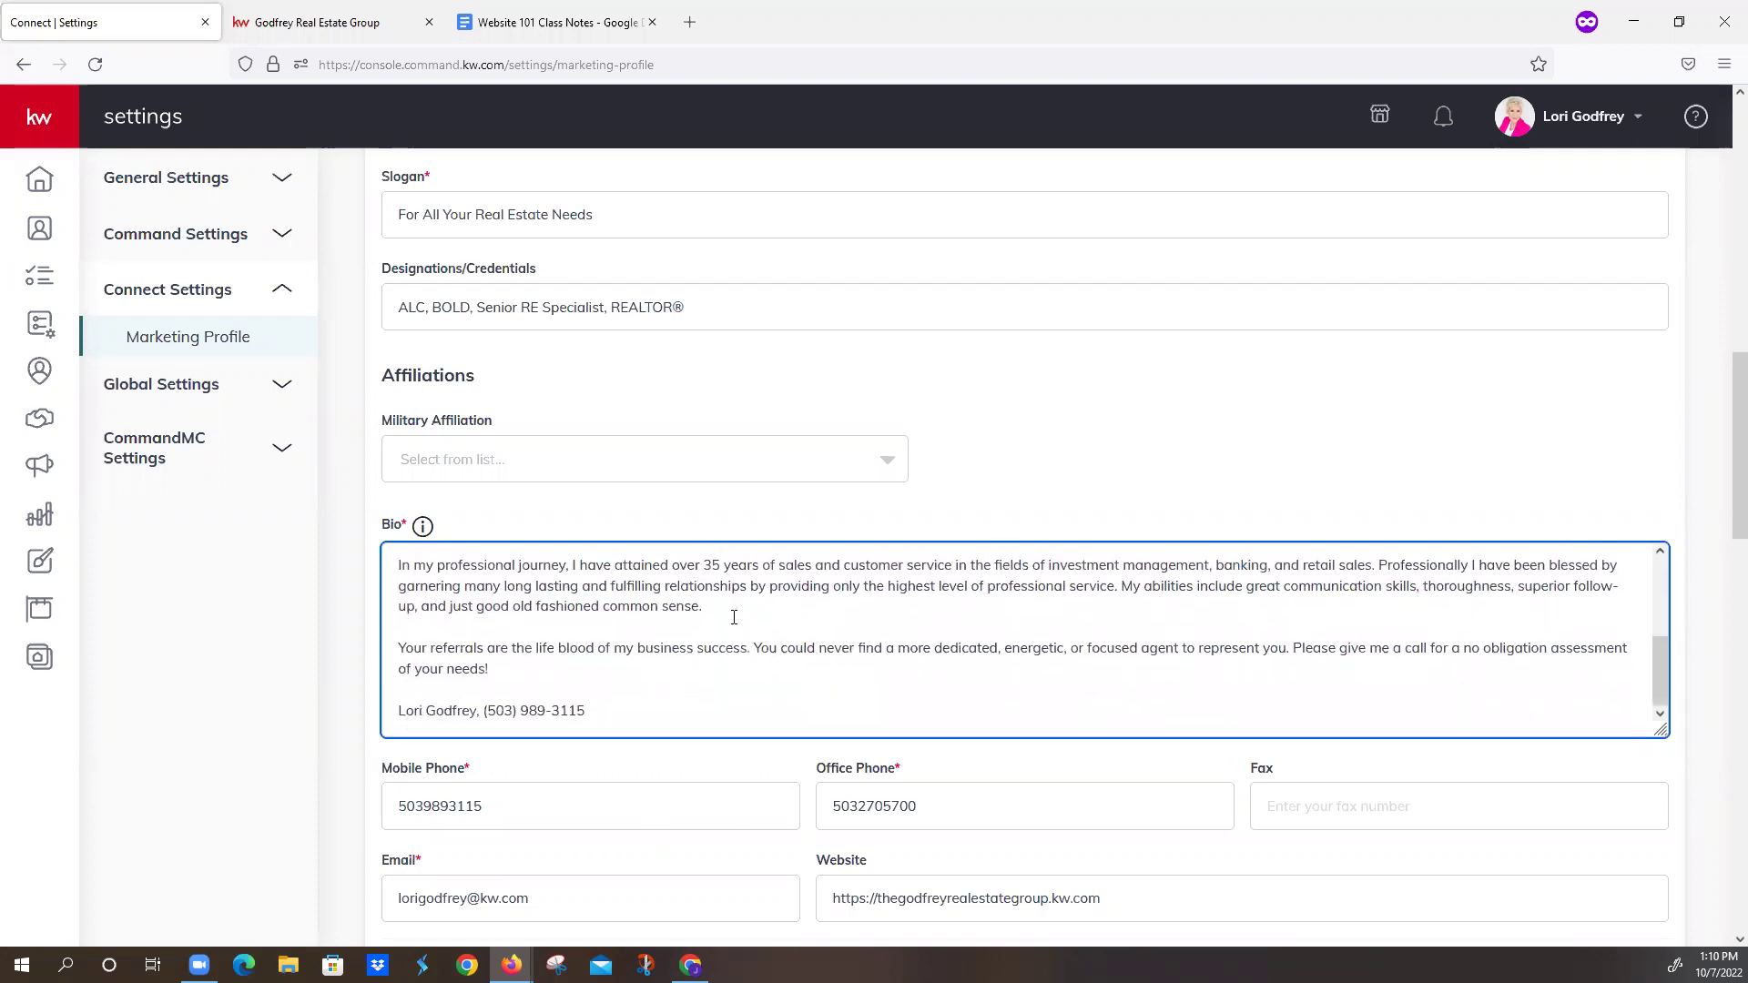
{"action": "scroll", "coordinate": [759, 679], "scroll_direction": "down", "scroll_amount": 2}
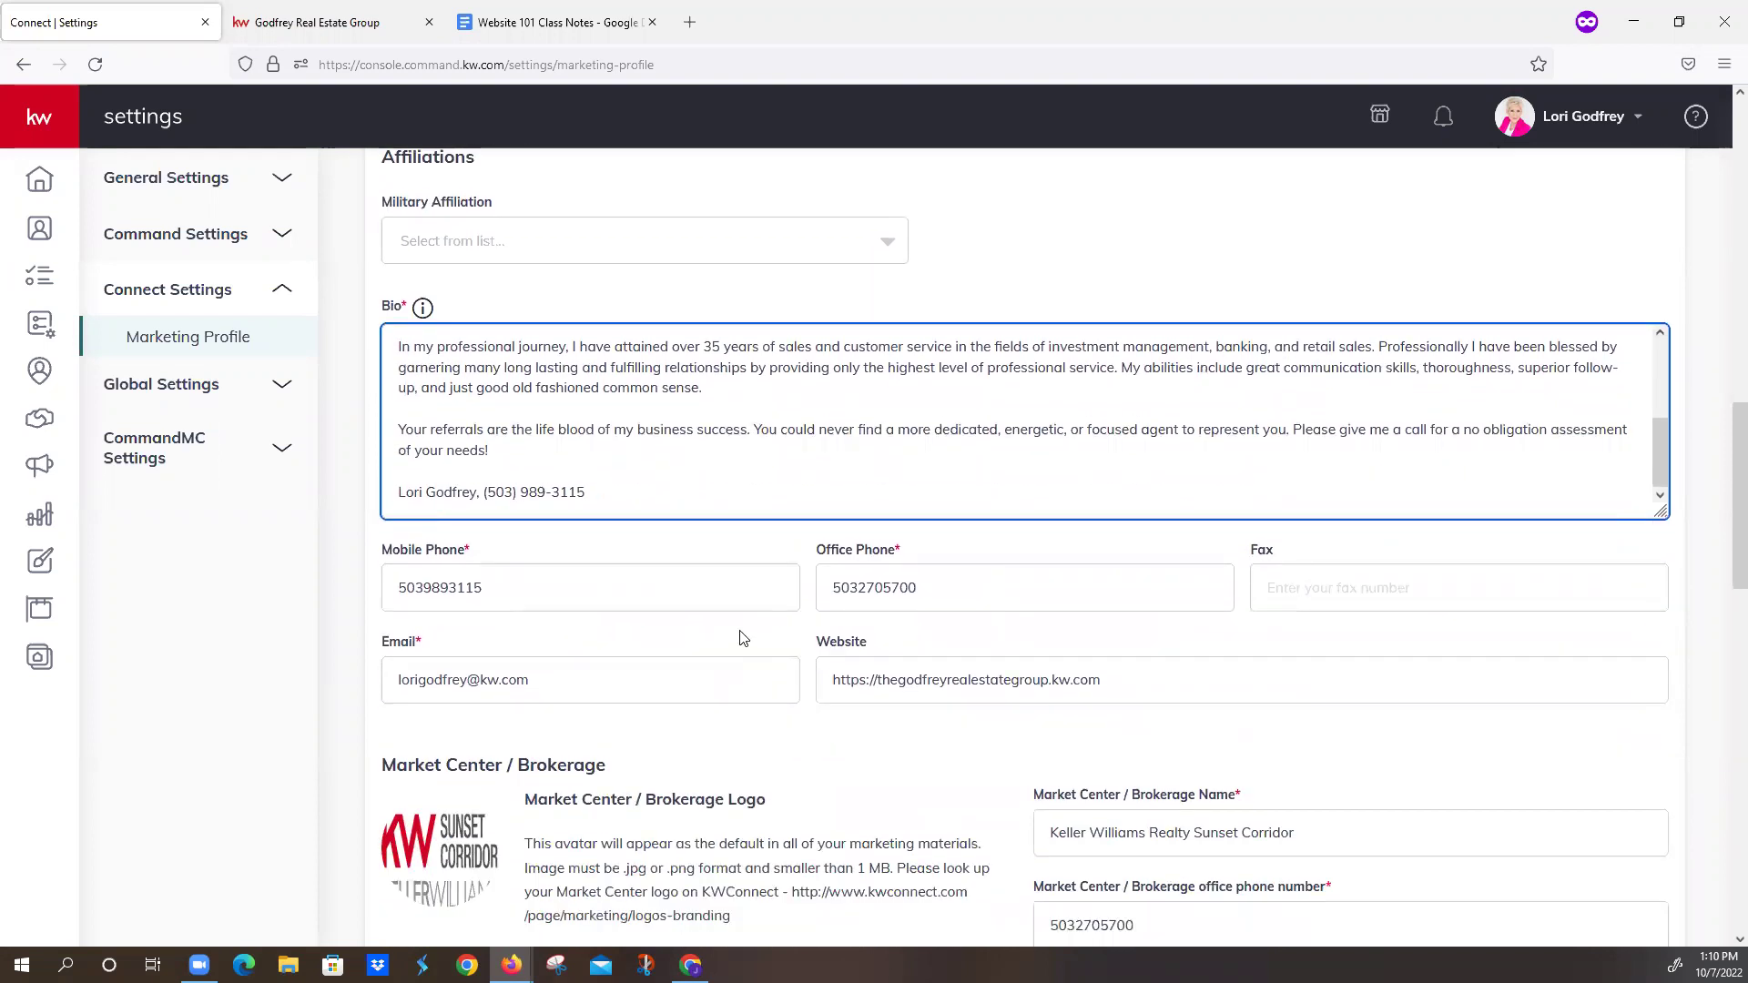
- Copy the Mobile Phone number and paste it over the Office Phone value
{"action": "left_click", "coordinate": [488, 588]}
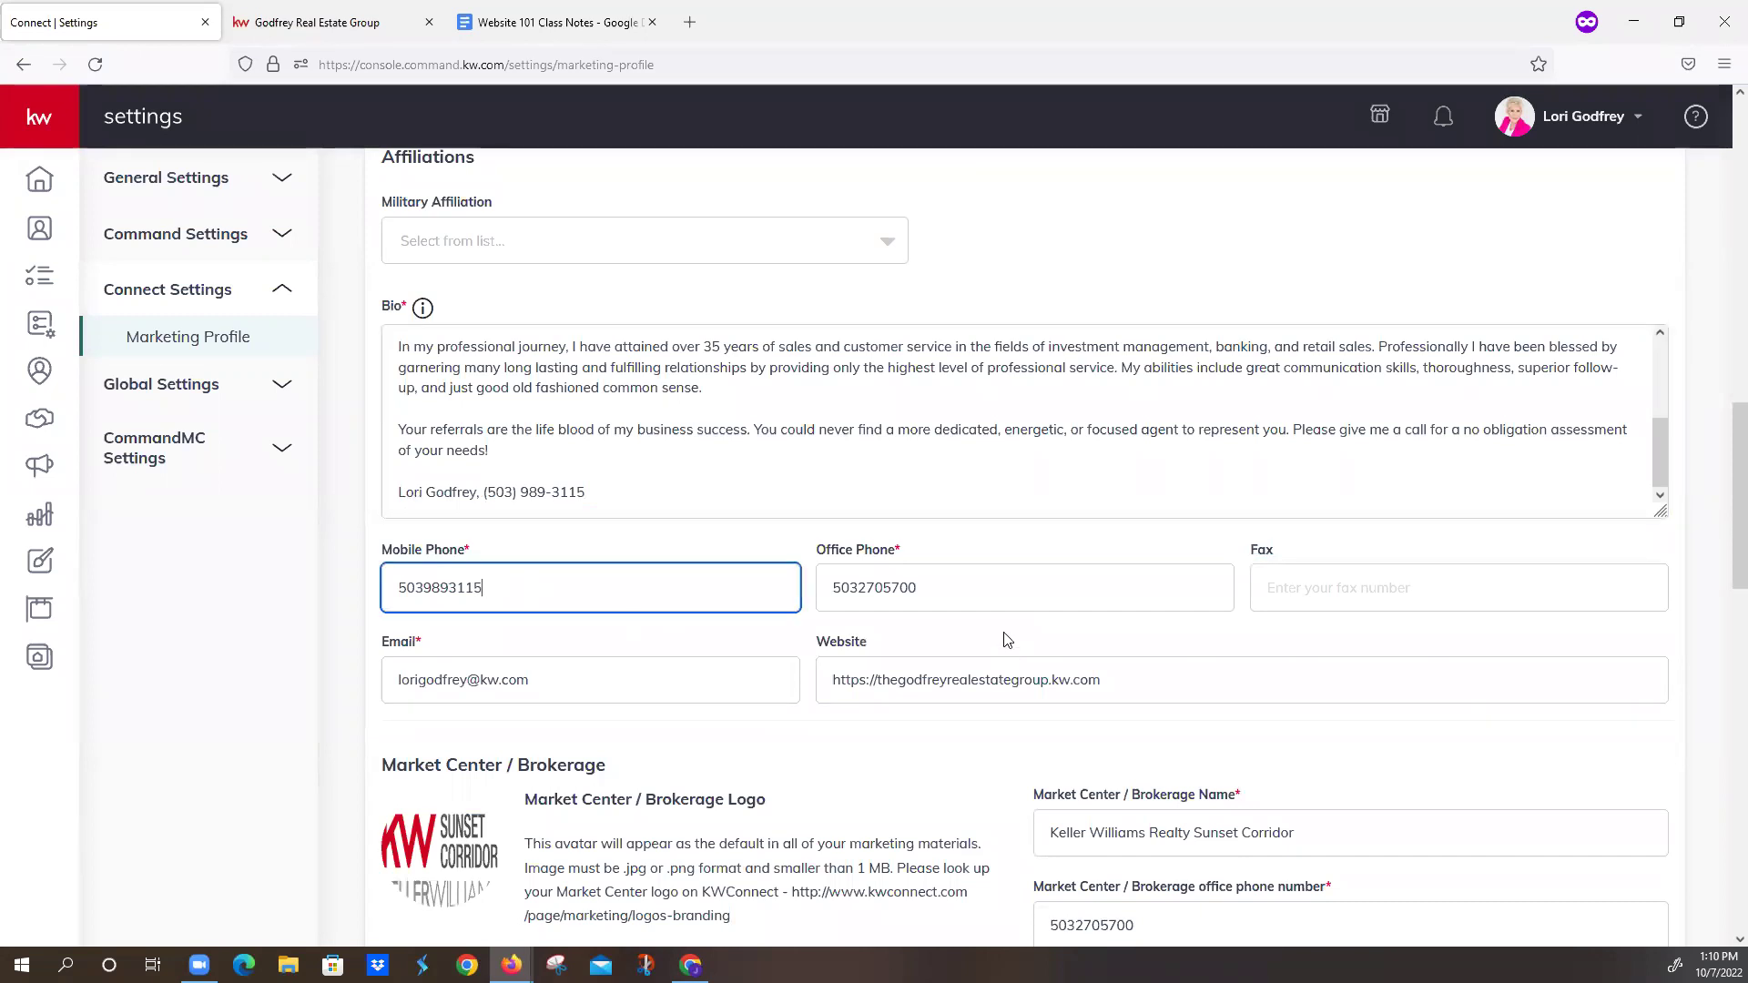
{"action": "left_click", "coordinate": [941, 594]}
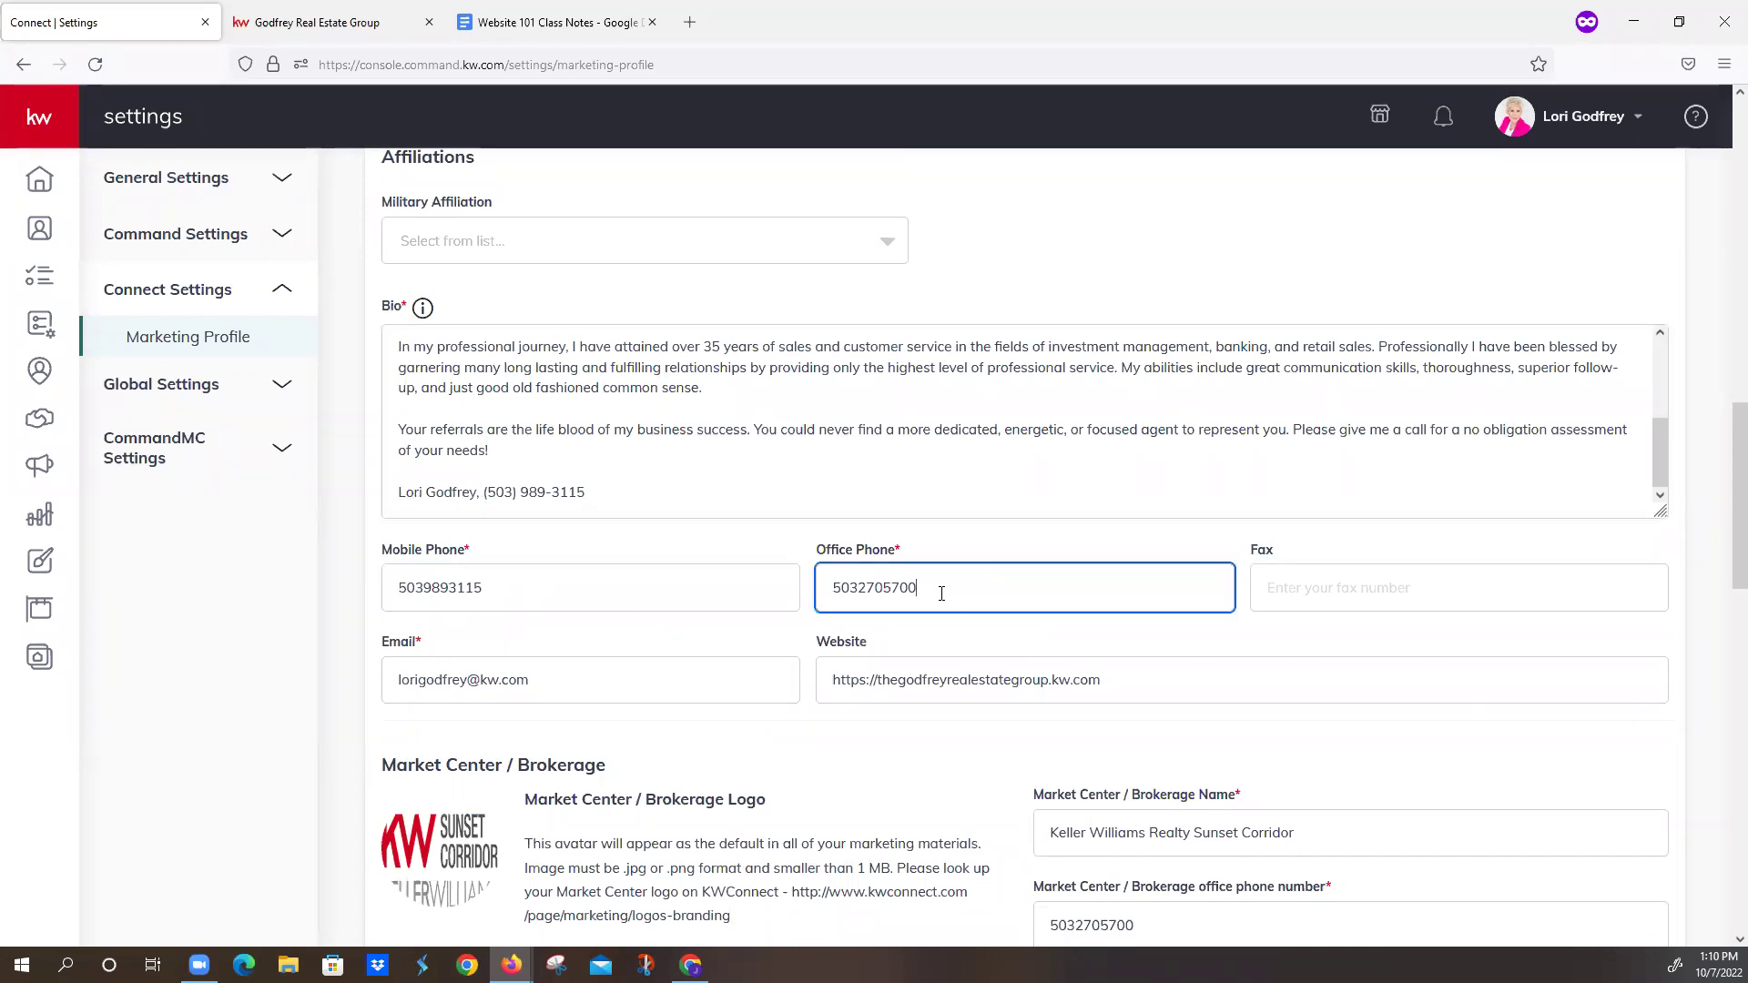
{"action": "scroll", "coordinate": [941, 593], "scroll_direction": "down", "scroll_amount": 2}
{"action": "left_click_drag", "start_coordinate": [1157, 821], "coordinate": [1005, 806]}
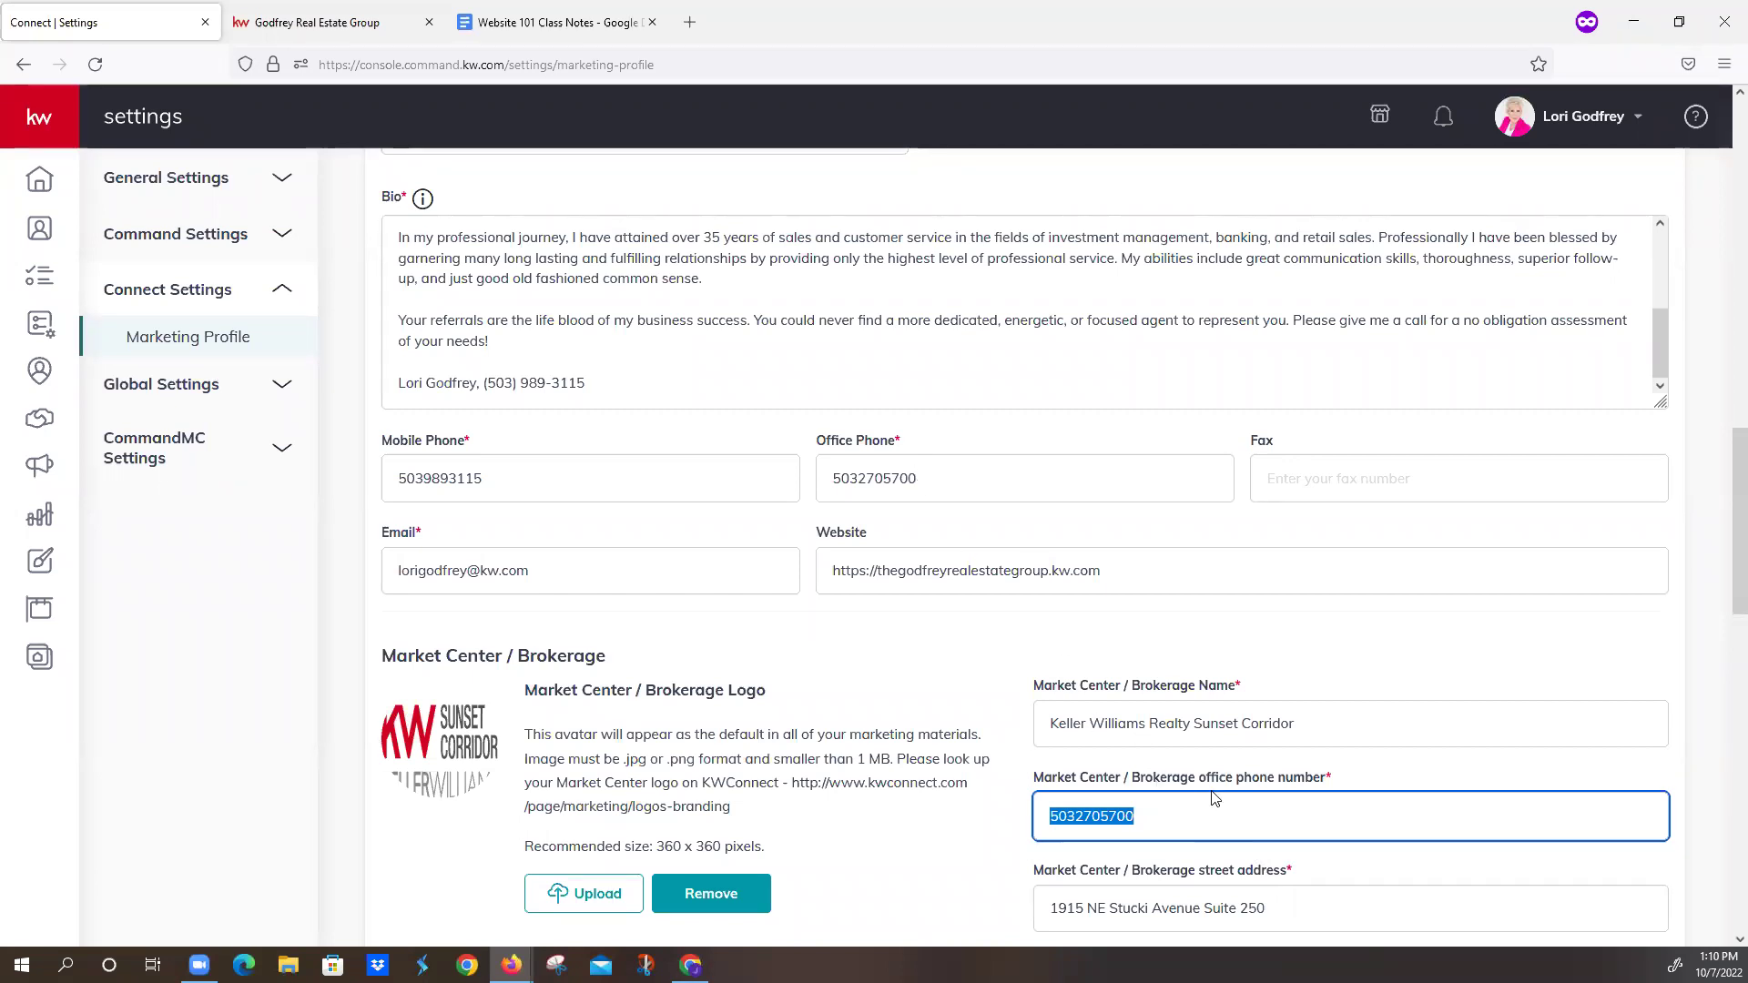
{"action": "left_click", "coordinate": [932, 479]}
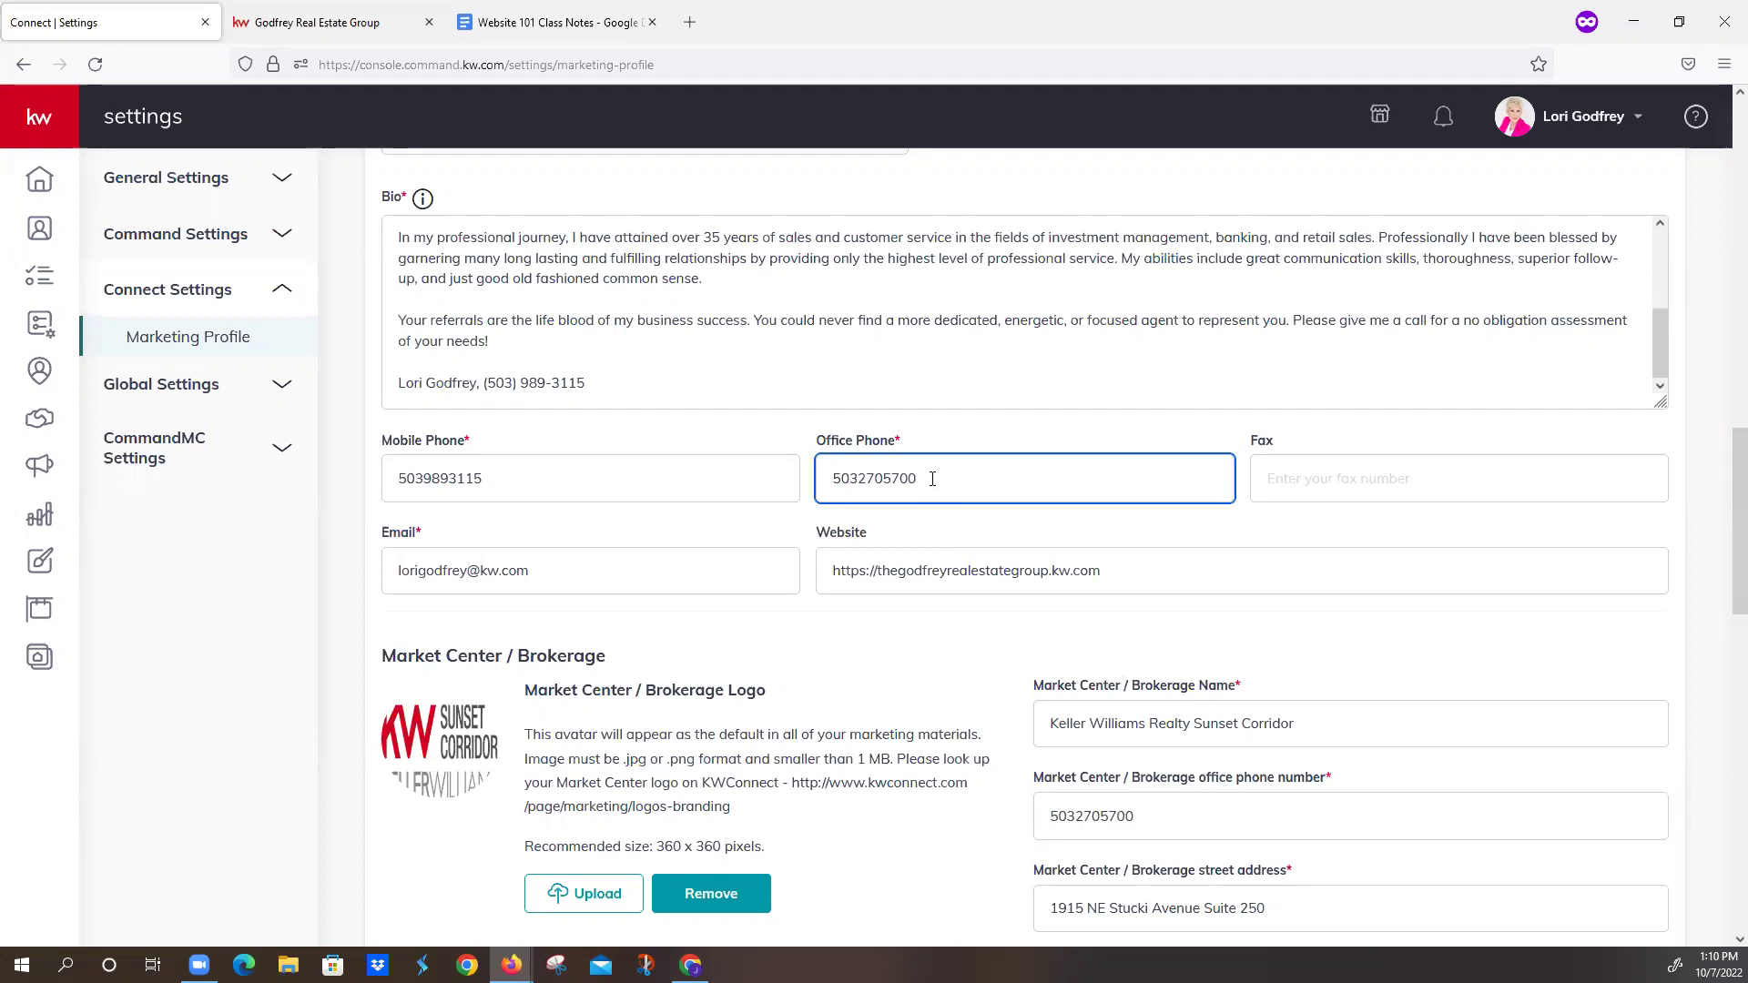
{"action": "left_click", "coordinate": [1149, 813]}
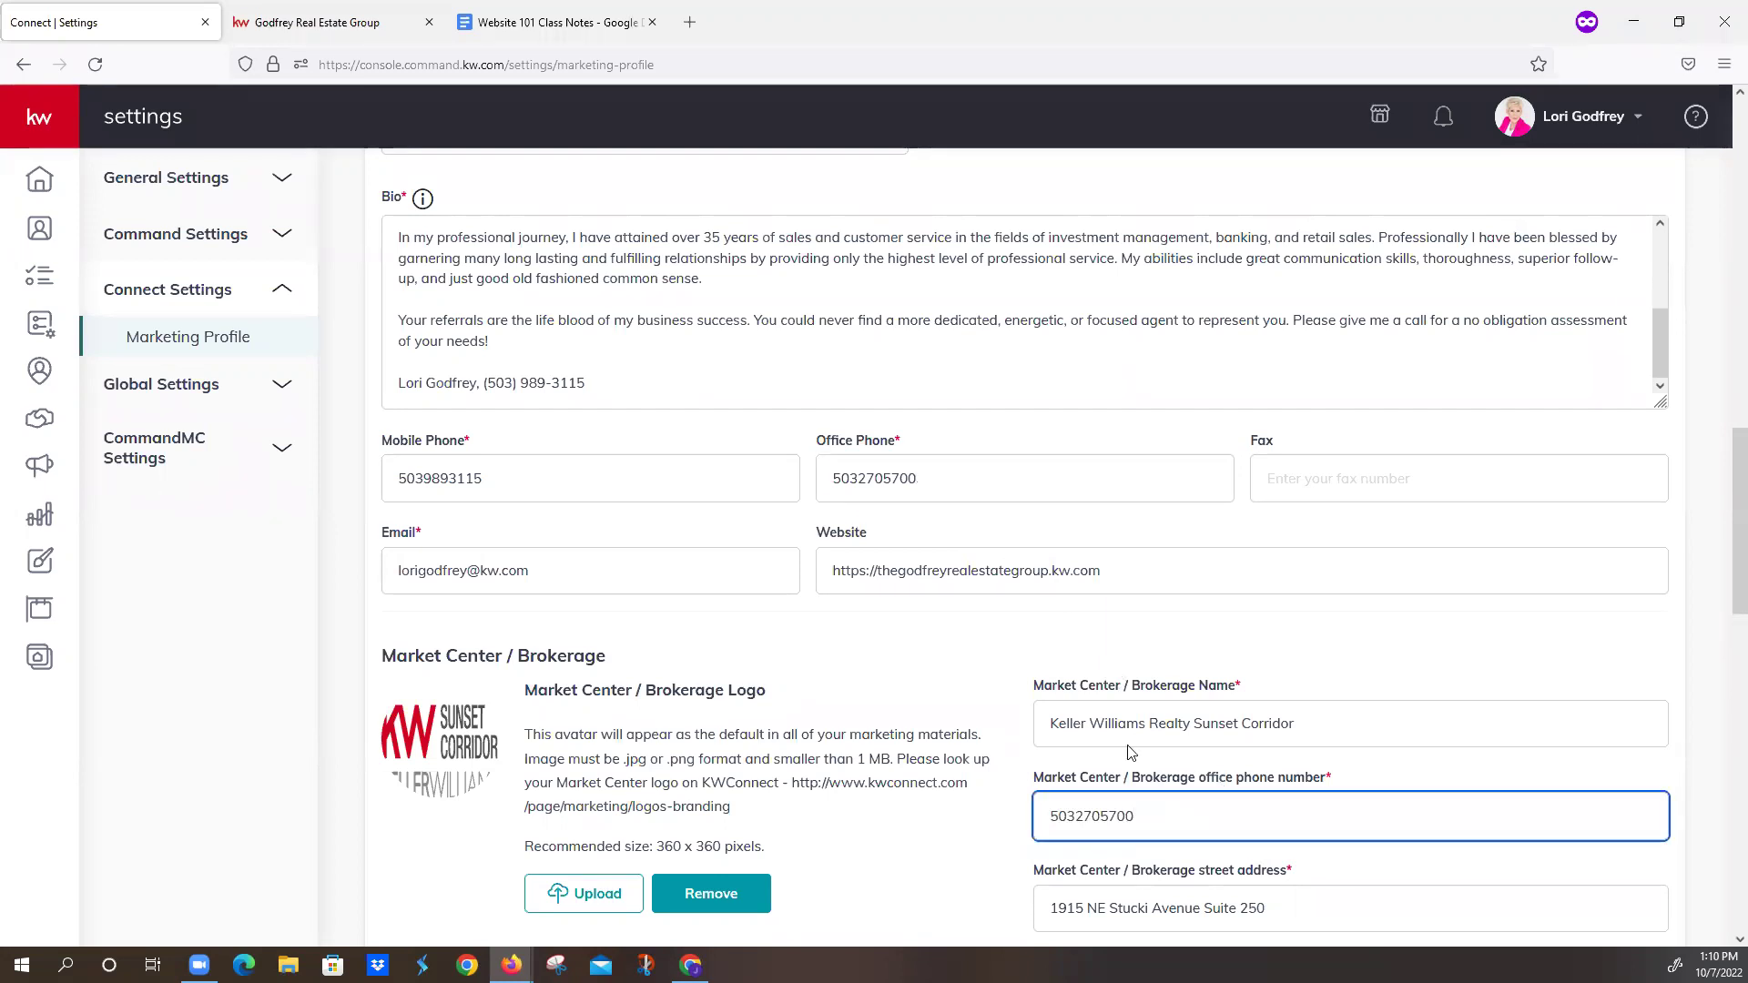
{"action": "double_click", "coordinate": [539, 488]}
{"action": "key", "text": "ctrl+c"}
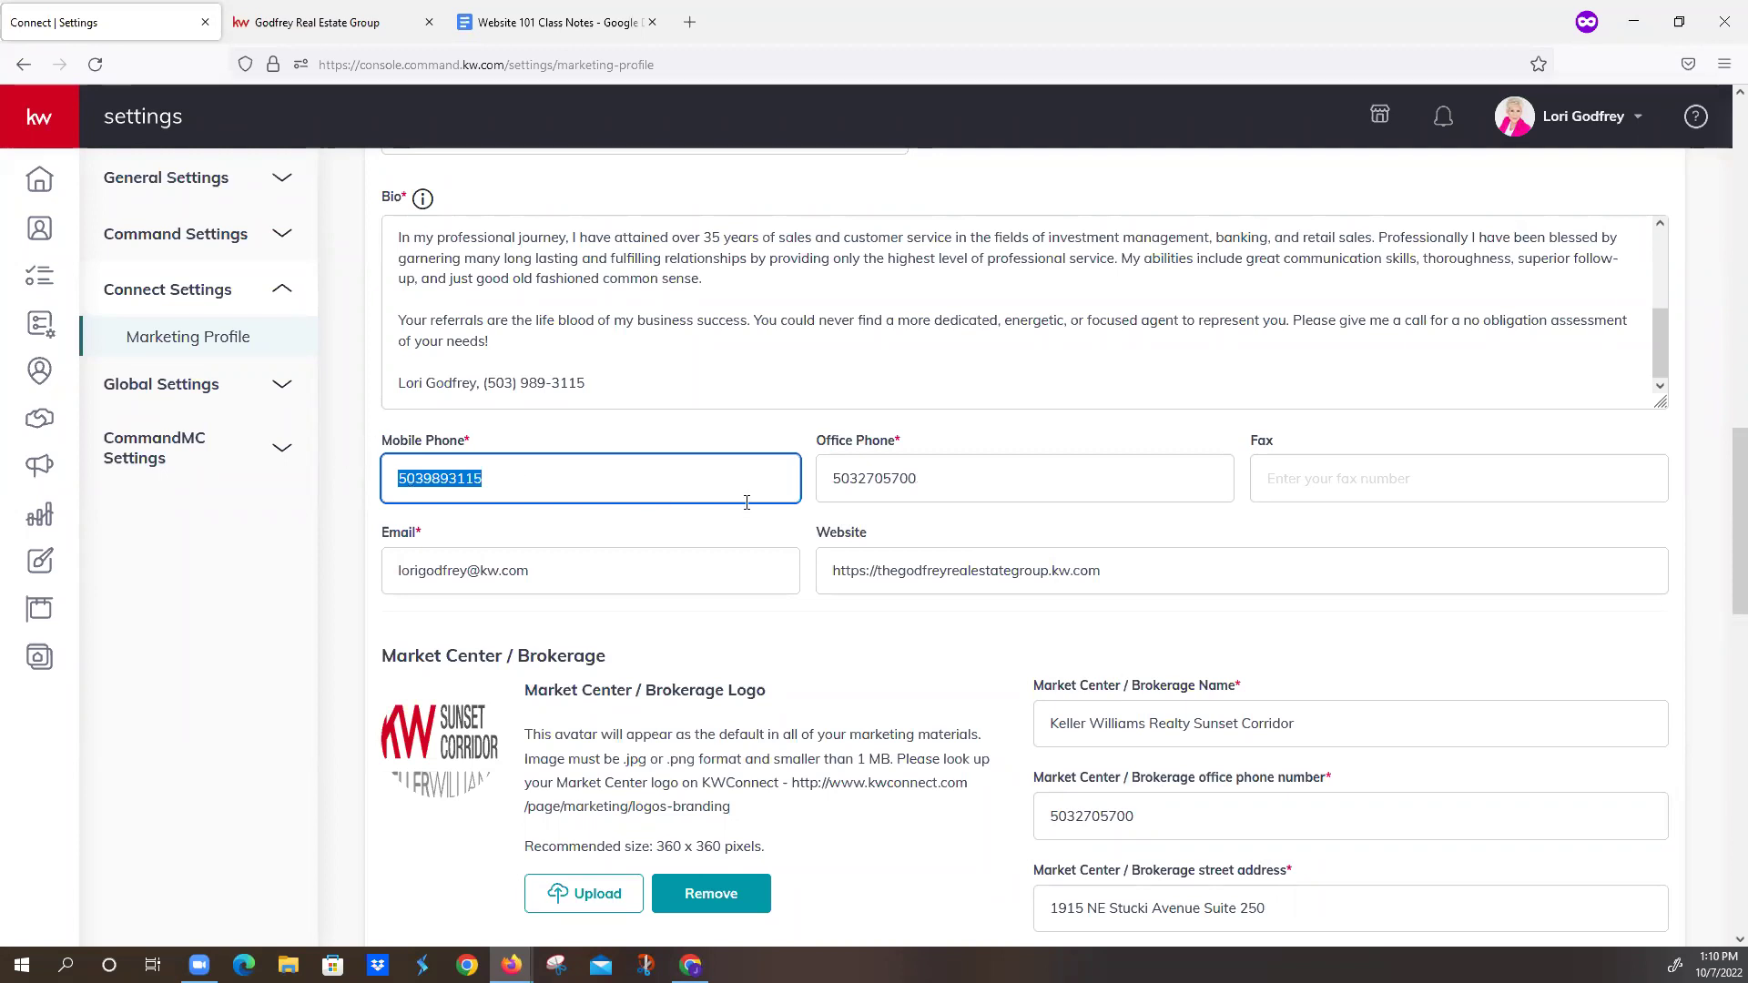
{"action": "key", "text": "Tab"}
{"action": "key", "text": "ctrl+v"}
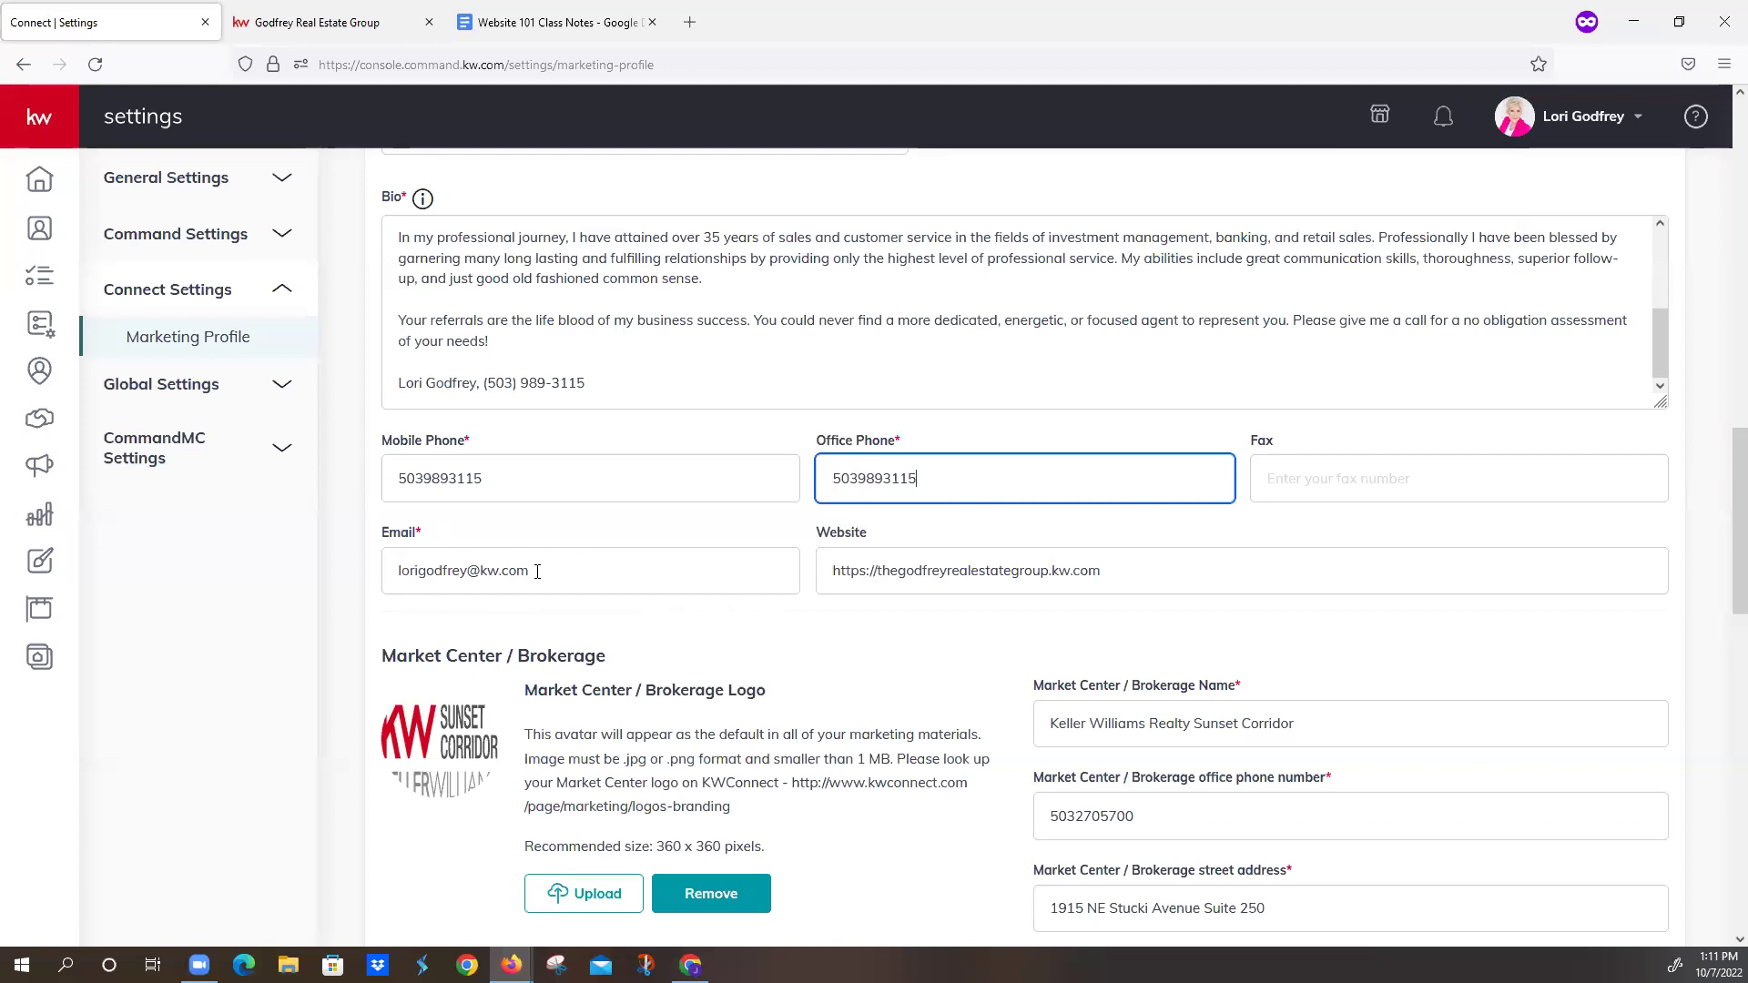
{"action": "left_click", "coordinate": [537, 571]}
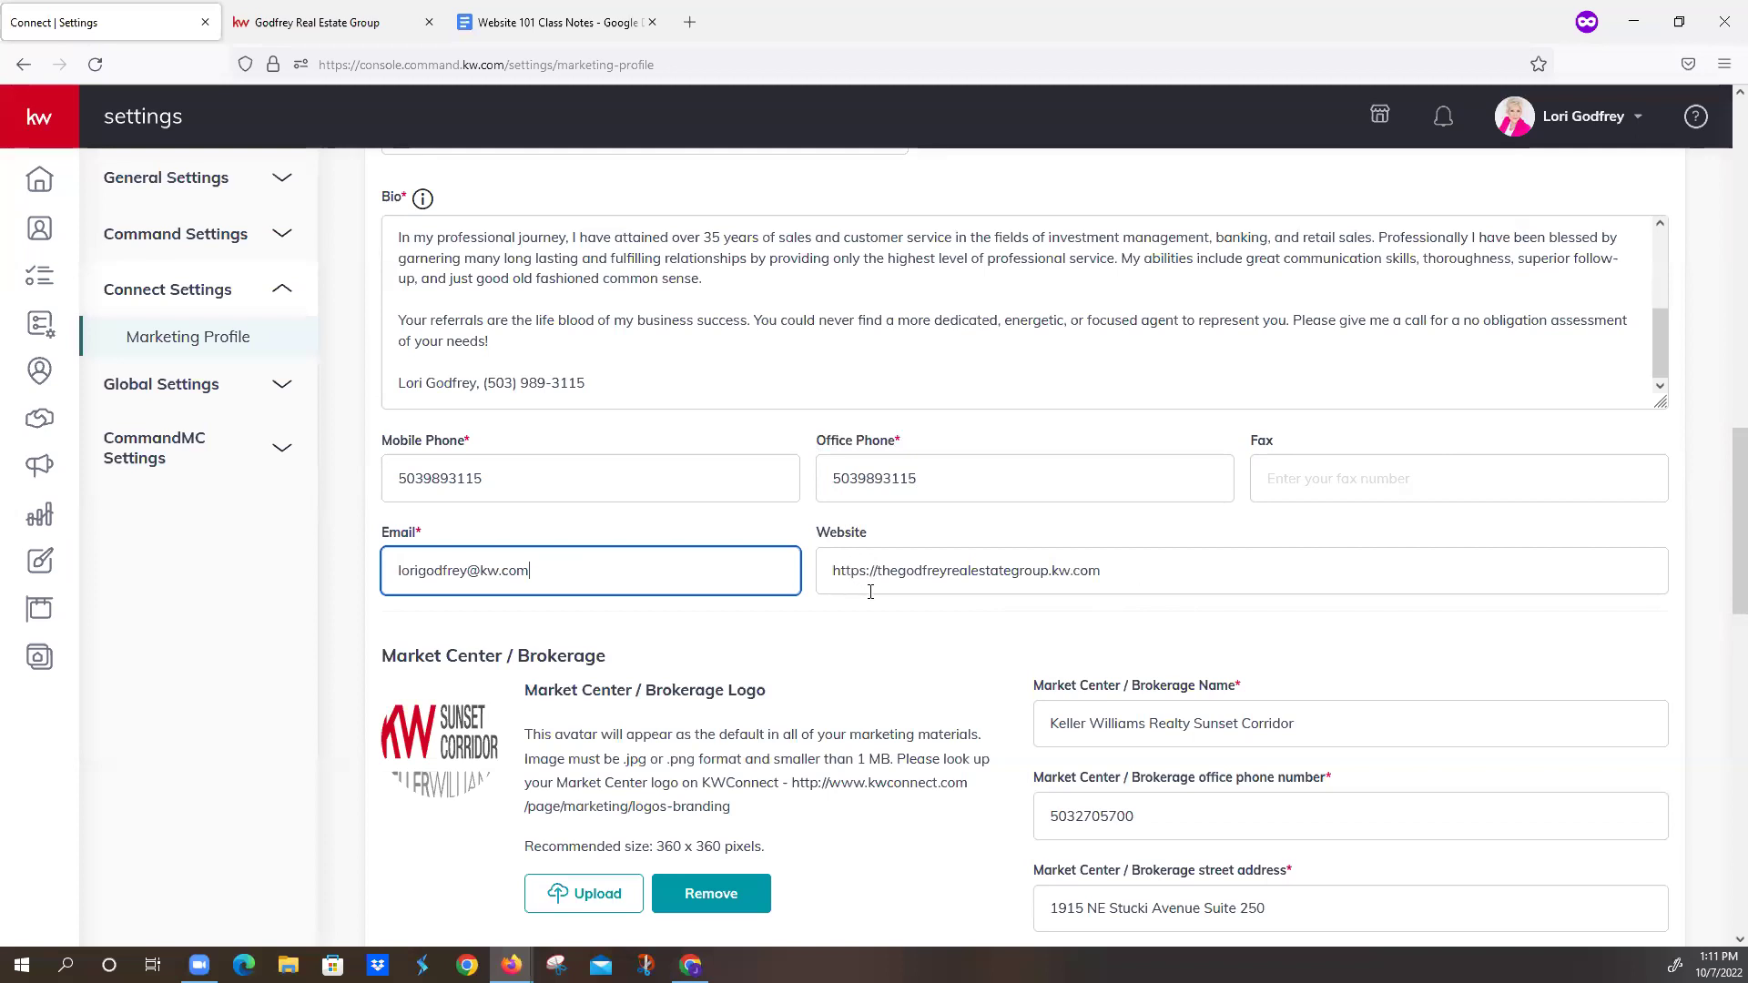
{"action": "left_click", "coordinate": [1045, 570]}
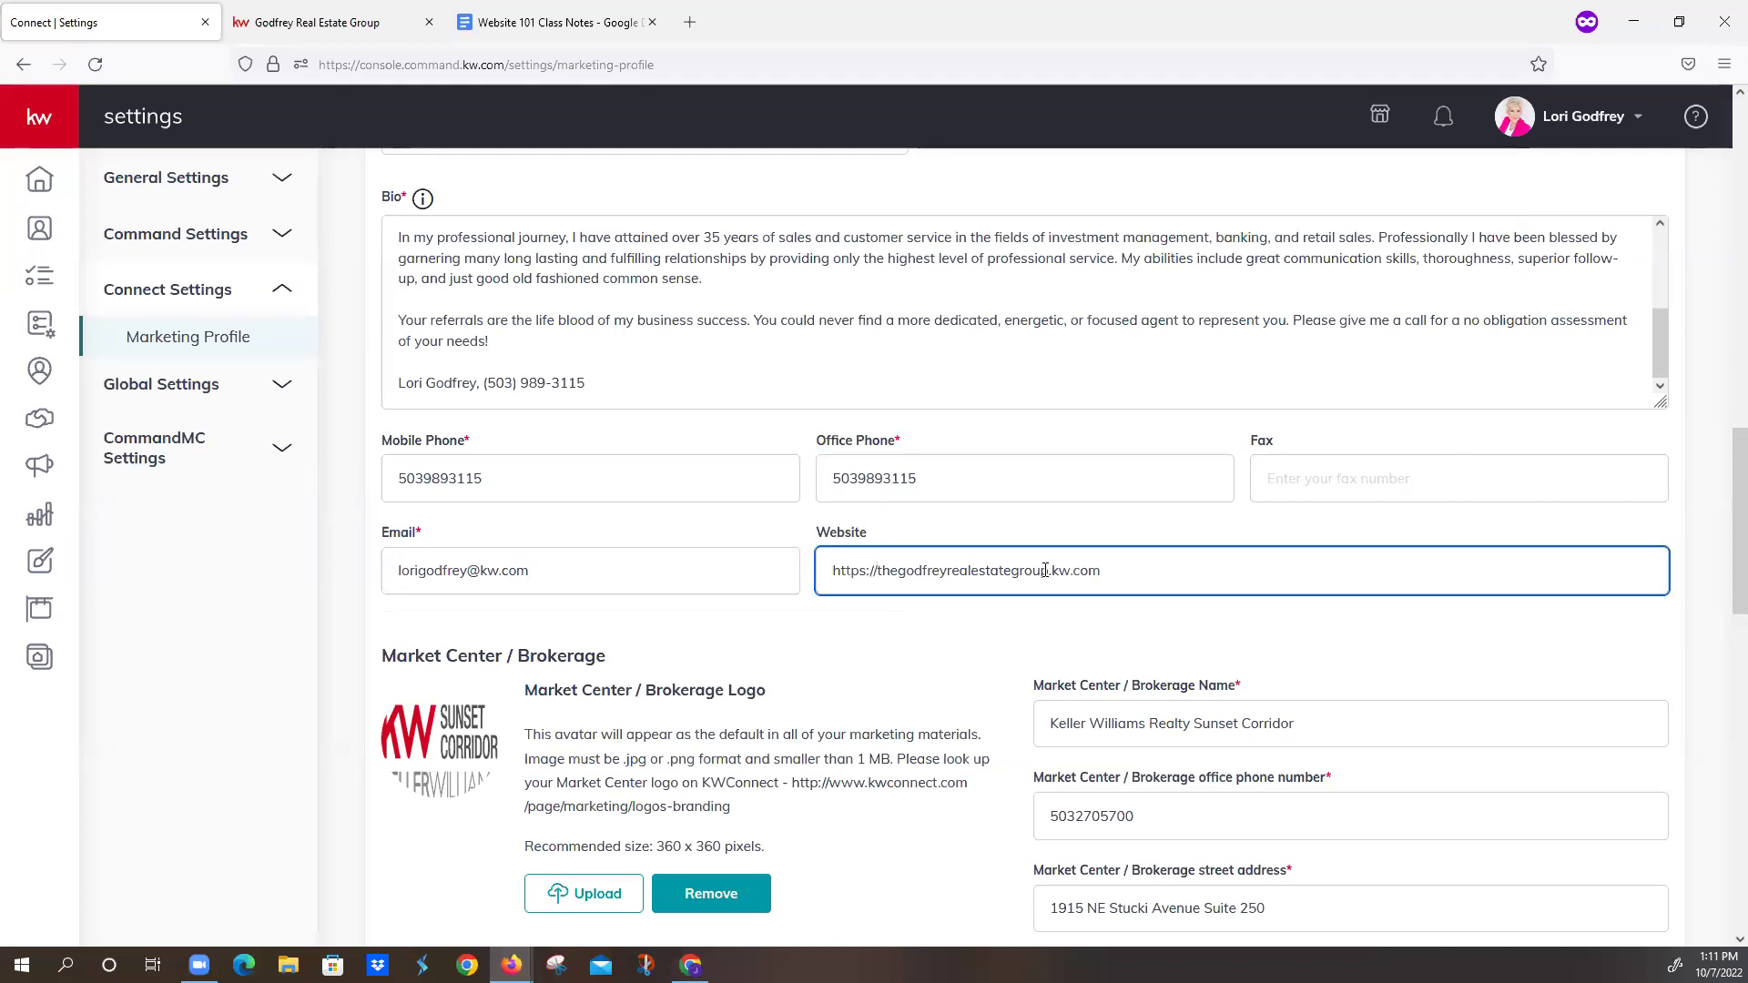
{"action": "type", "text": "www."}
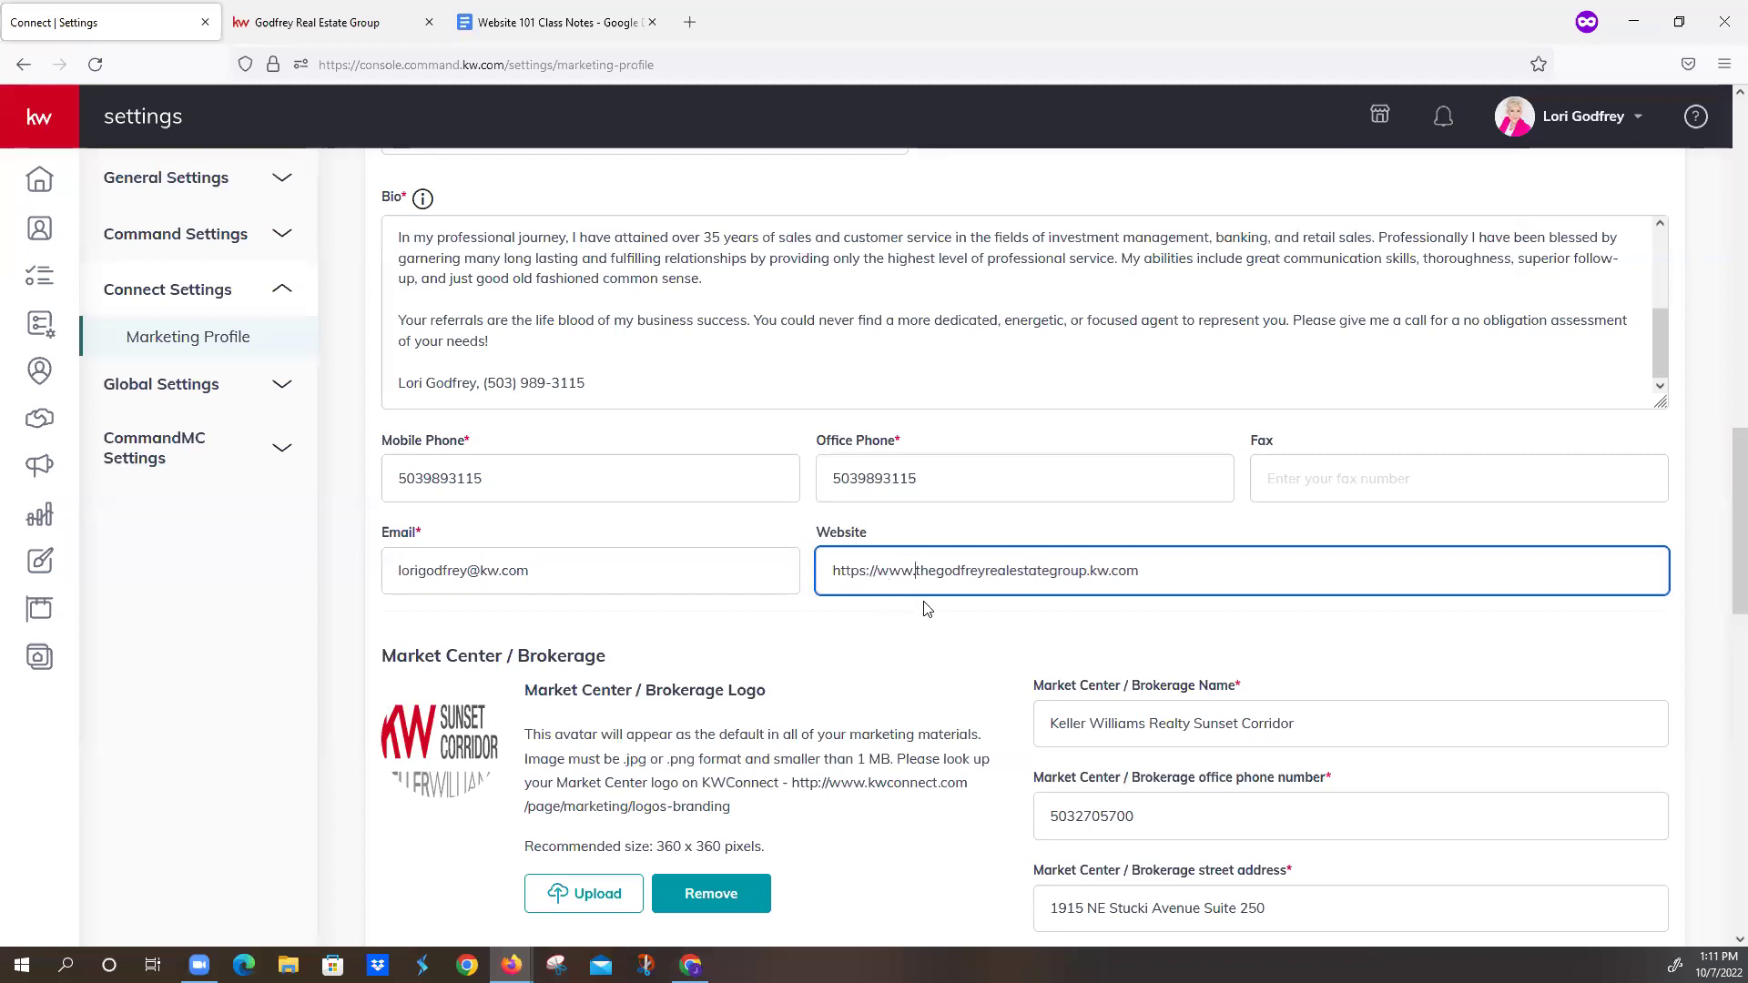
{"action": "key", "text": "BackSpace"}
{"action": "key", "text": "BackSpace"}
{"action": "key", "text": "BackSpace"}
{"action": "key", "text": "BackSpace"}
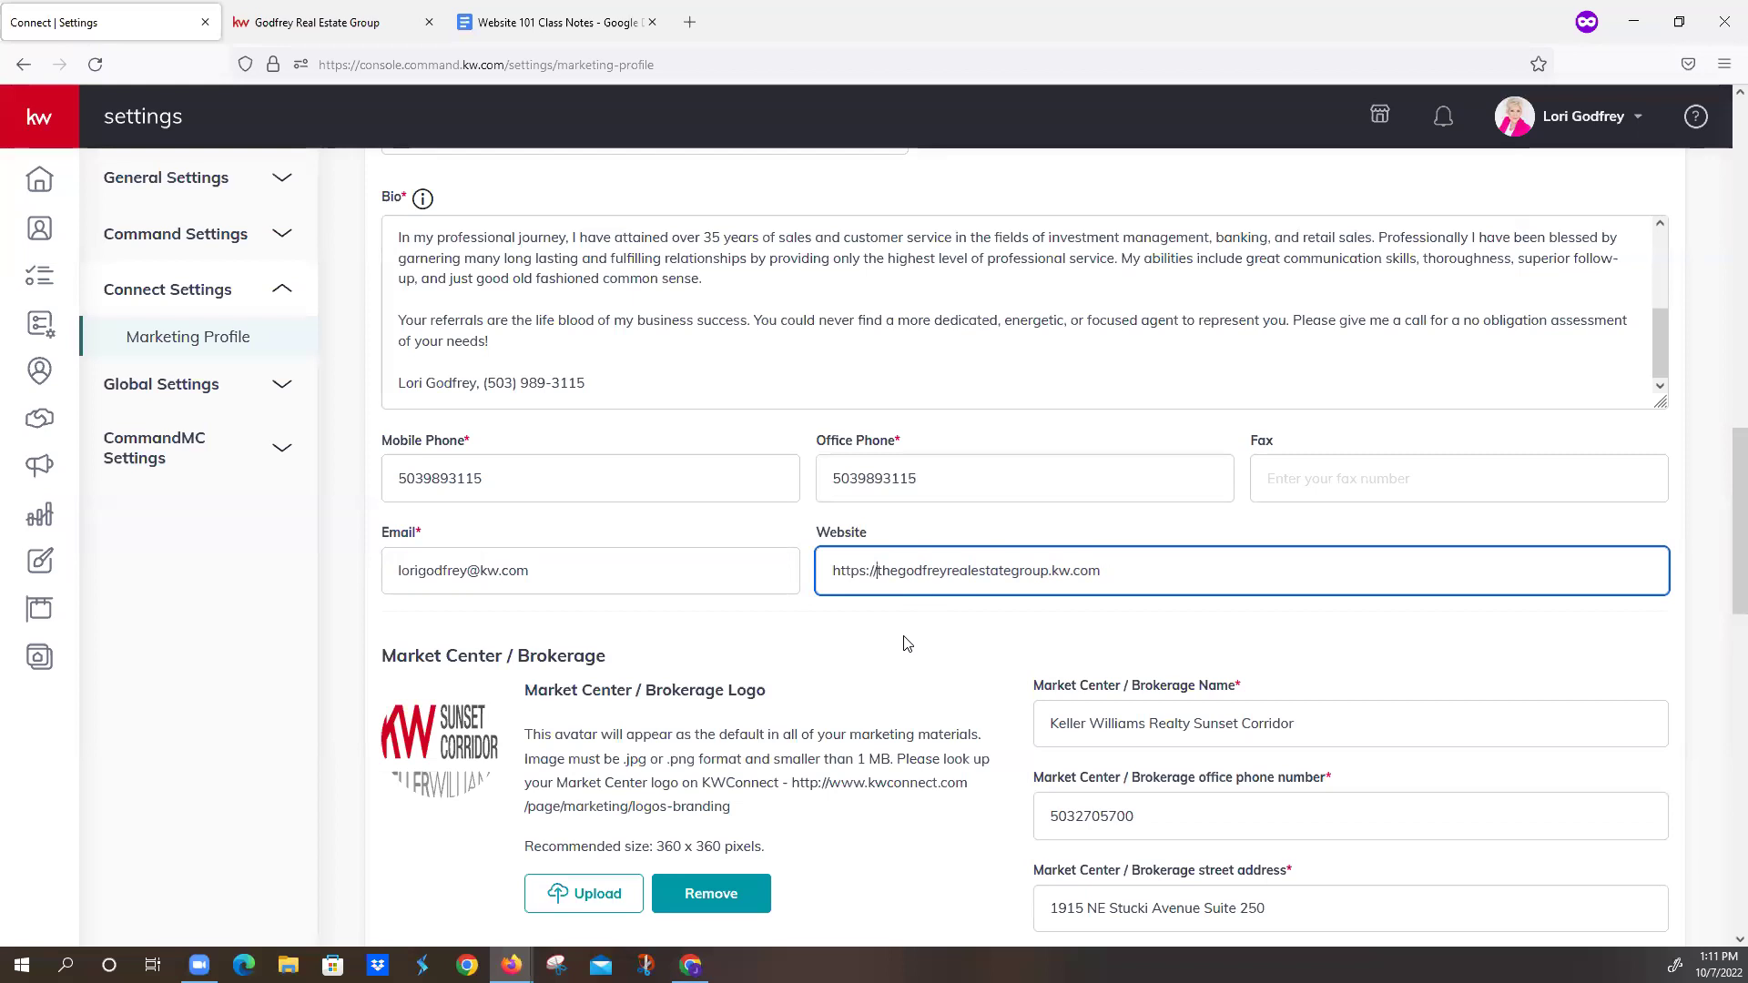
{"action": "scroll", "coordinate": [854, 660], "scroll_direction": "down", "scroll_amount": 1}
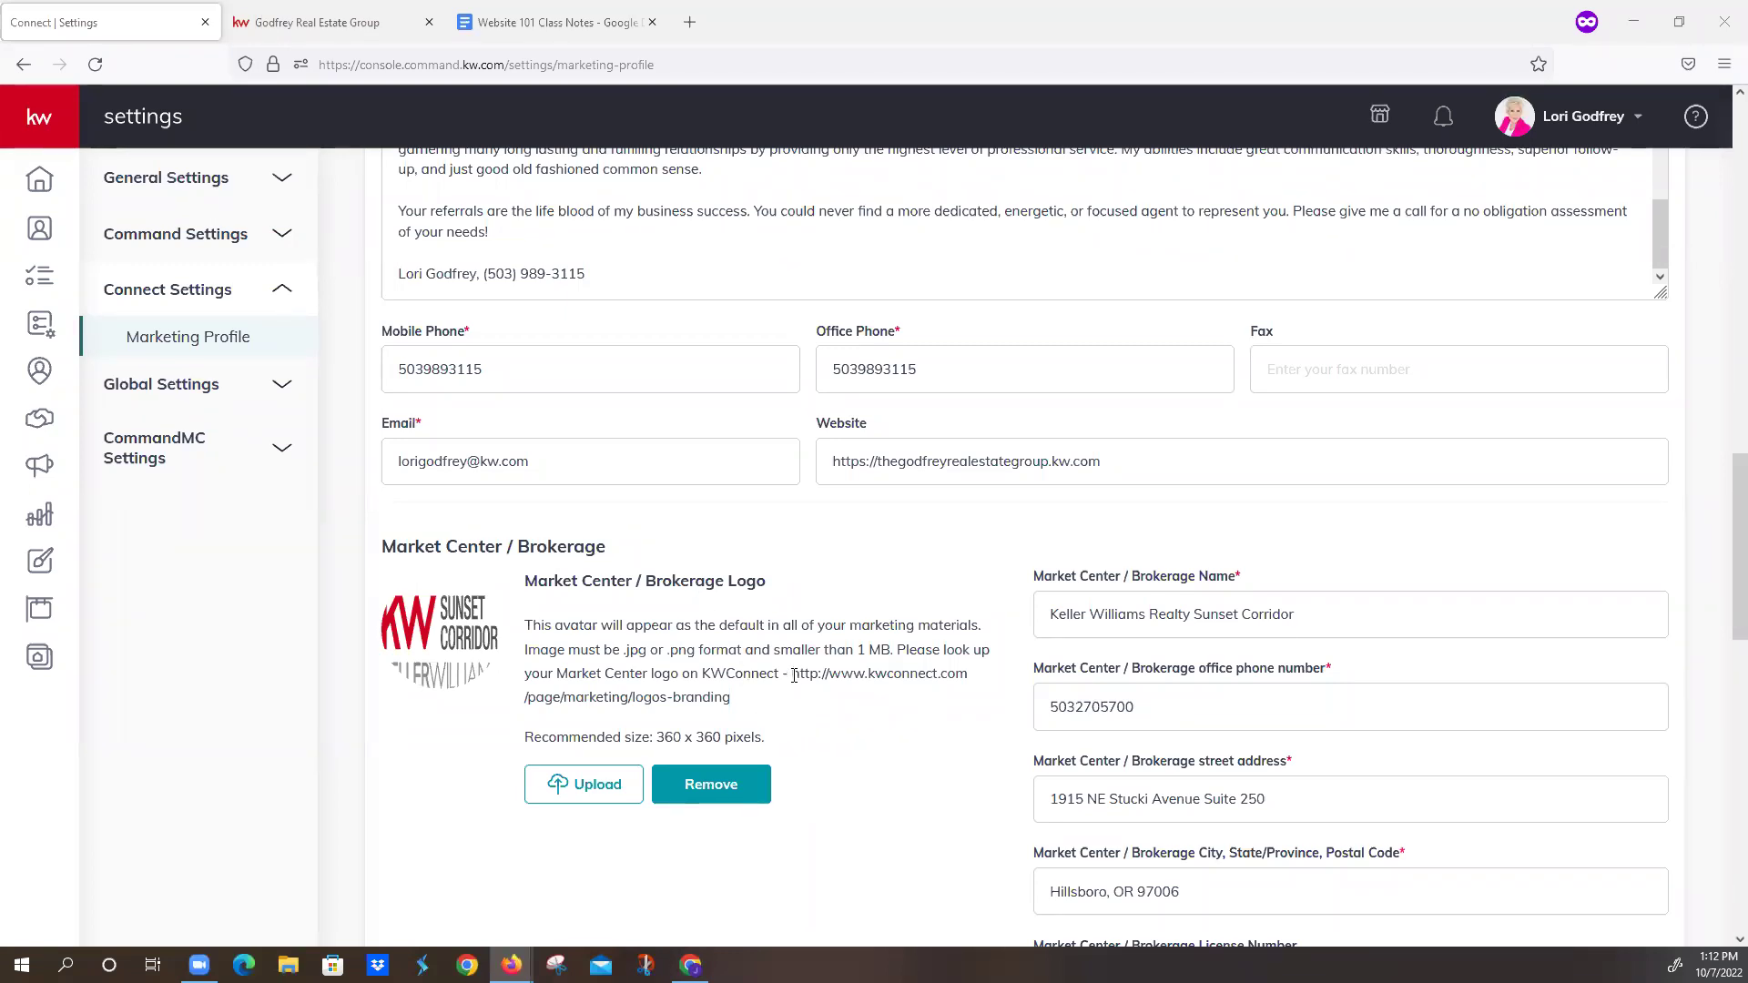
{"action": "left_click_drag", "start_coordinate": [792, 674], "coordinate": [938, 698]}
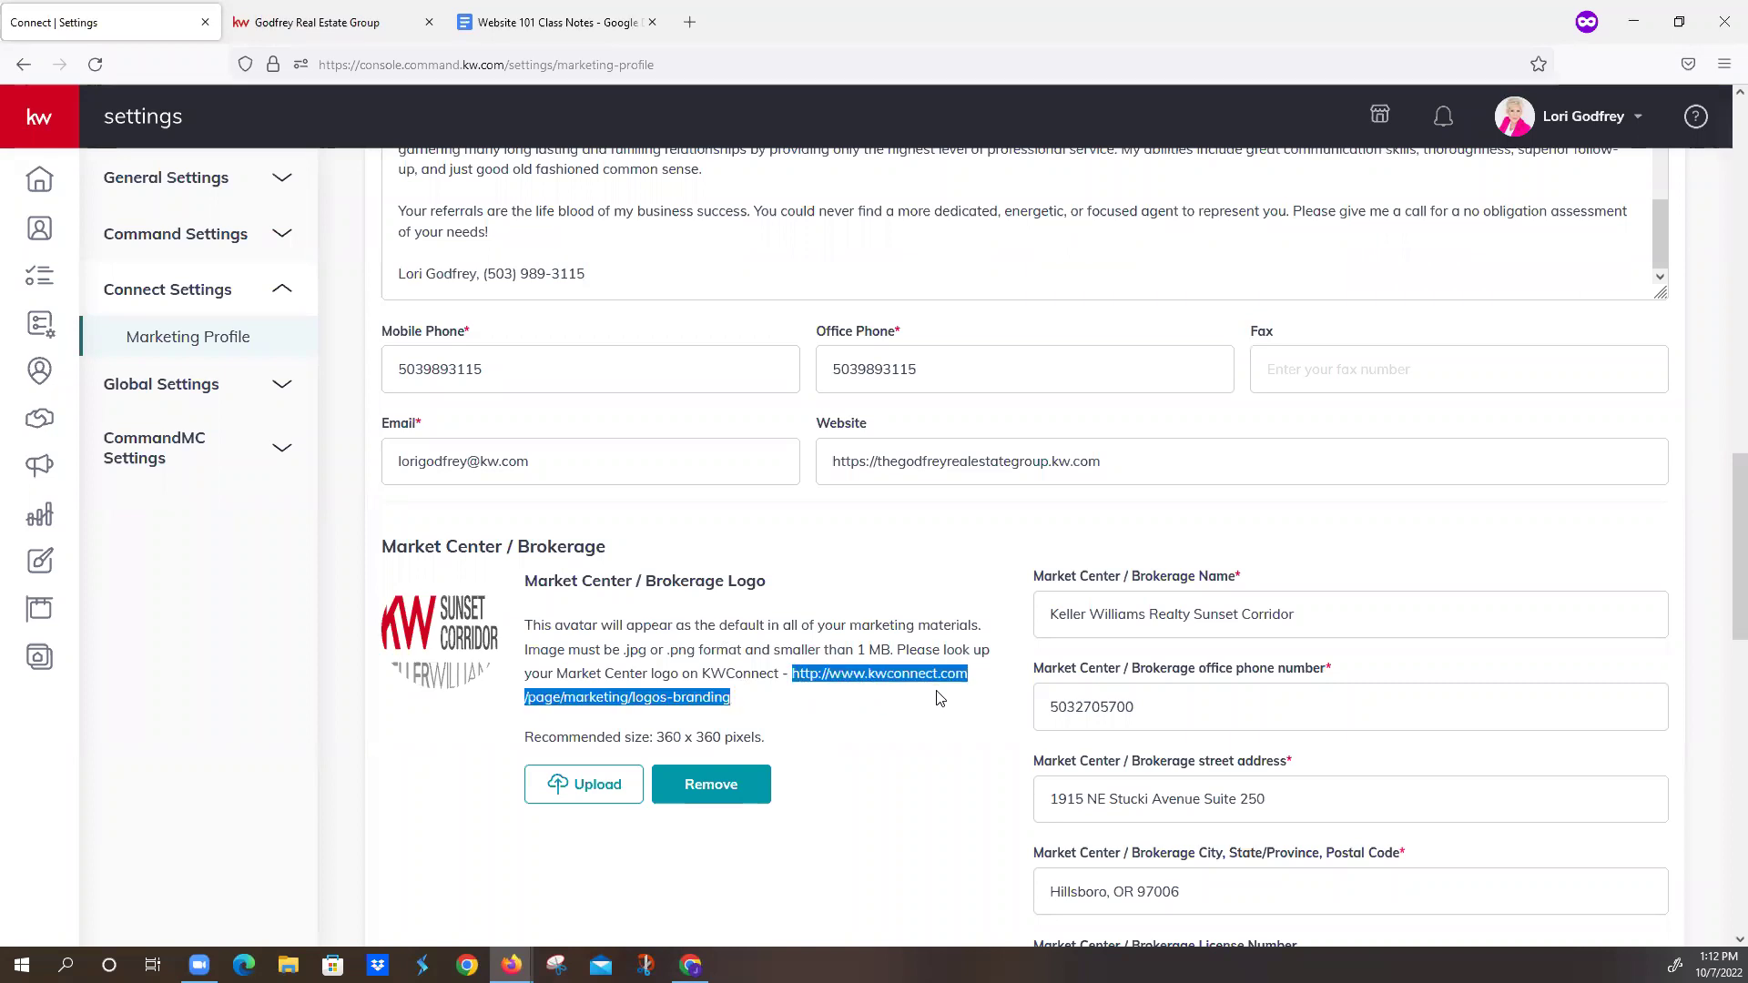
{"action": "left_click", "coordinate": [904, 727]}
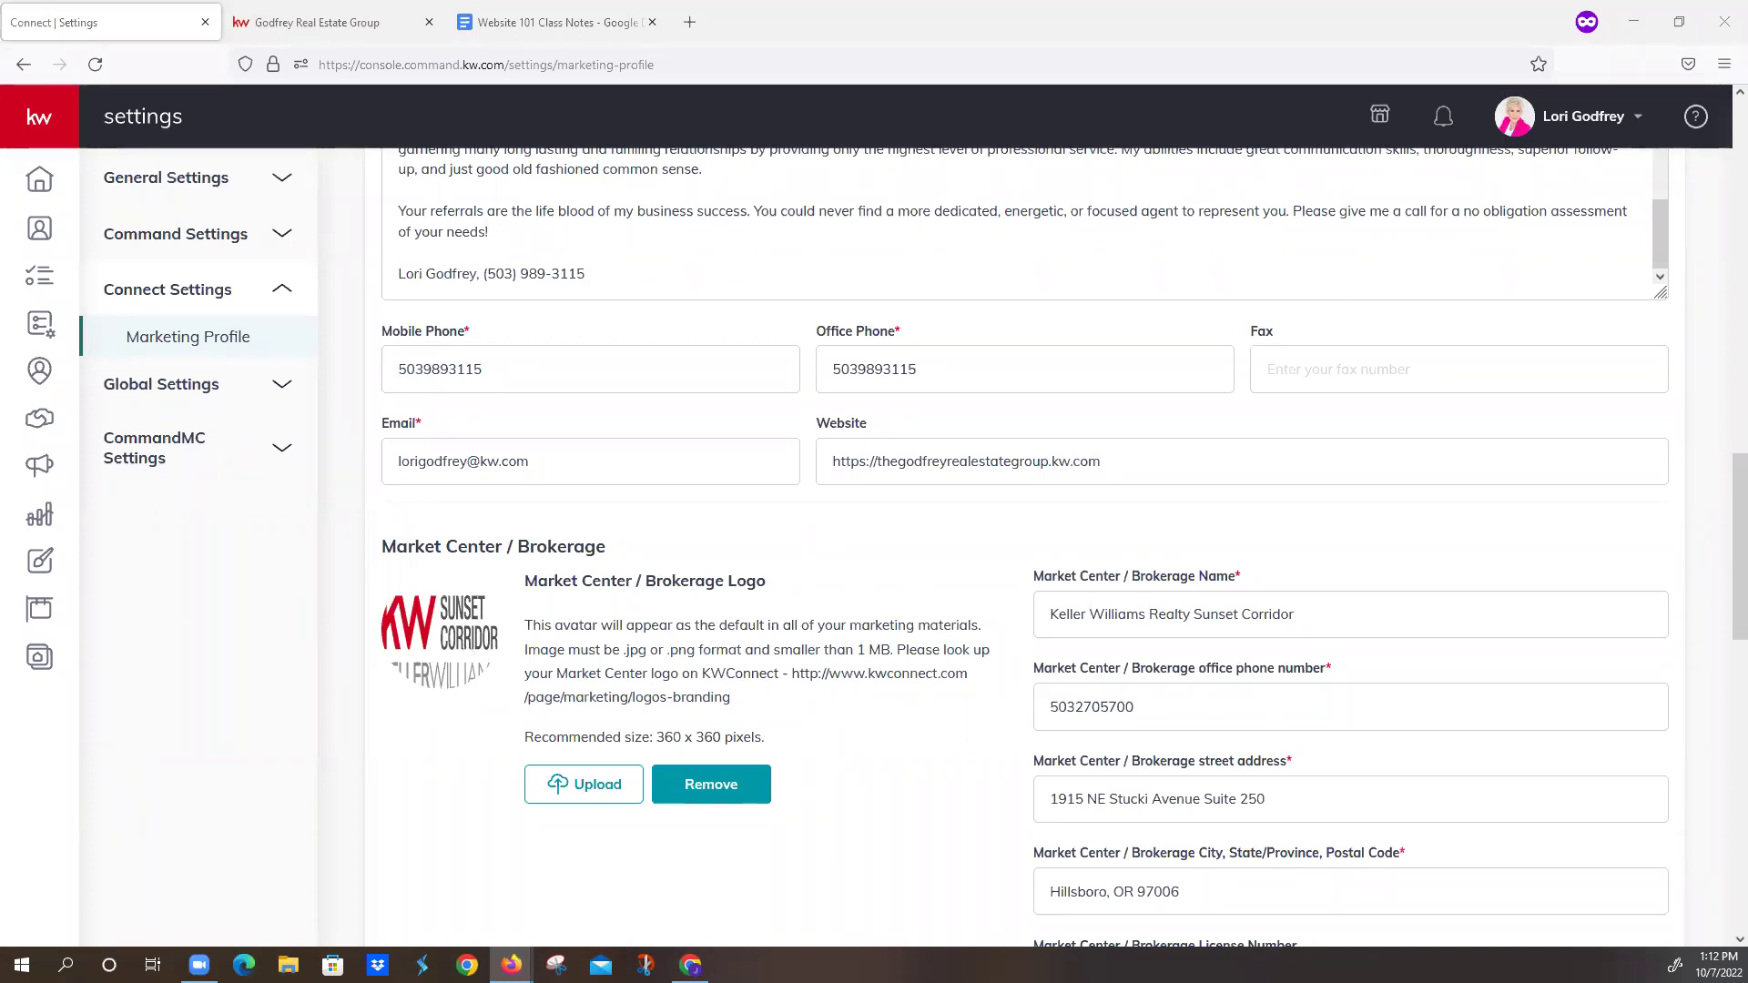
{"action": "scroll", "coordinate": [1424, 597], "scroll_direction": "down", "scroll_amount": 1}
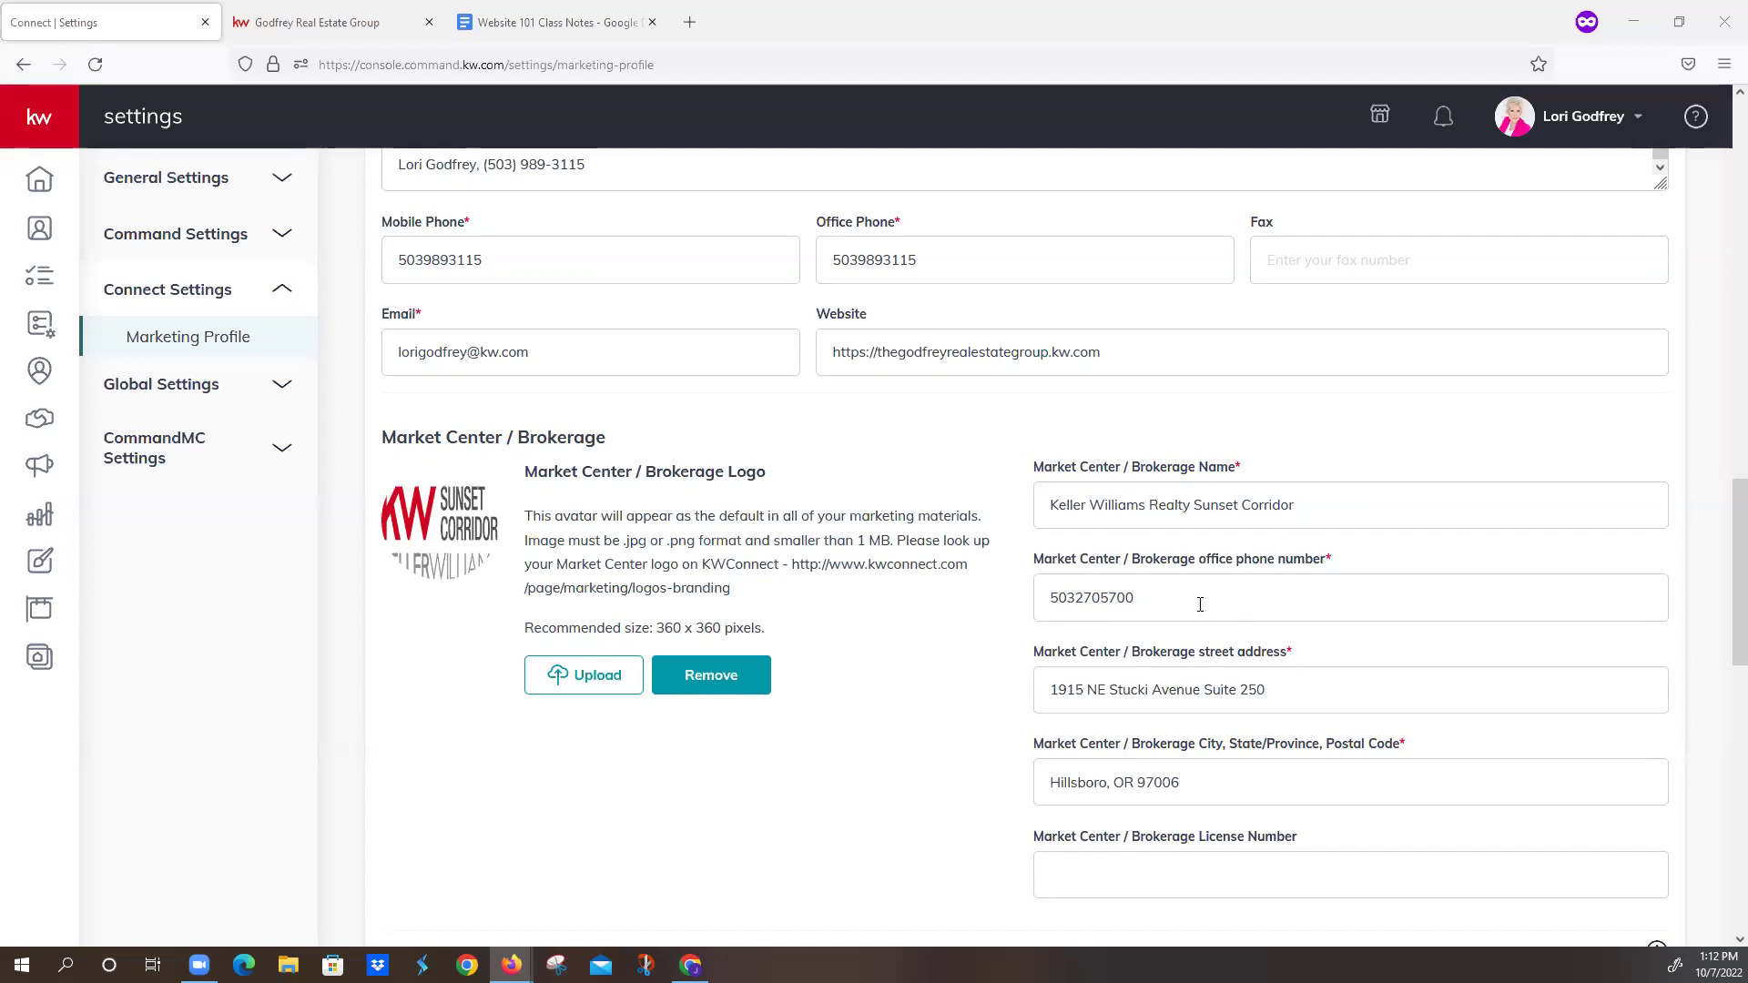
{"action": "scroll", "coordinate": [1176, 602], "scroll_direction": "down", "scroll_amount": 2}
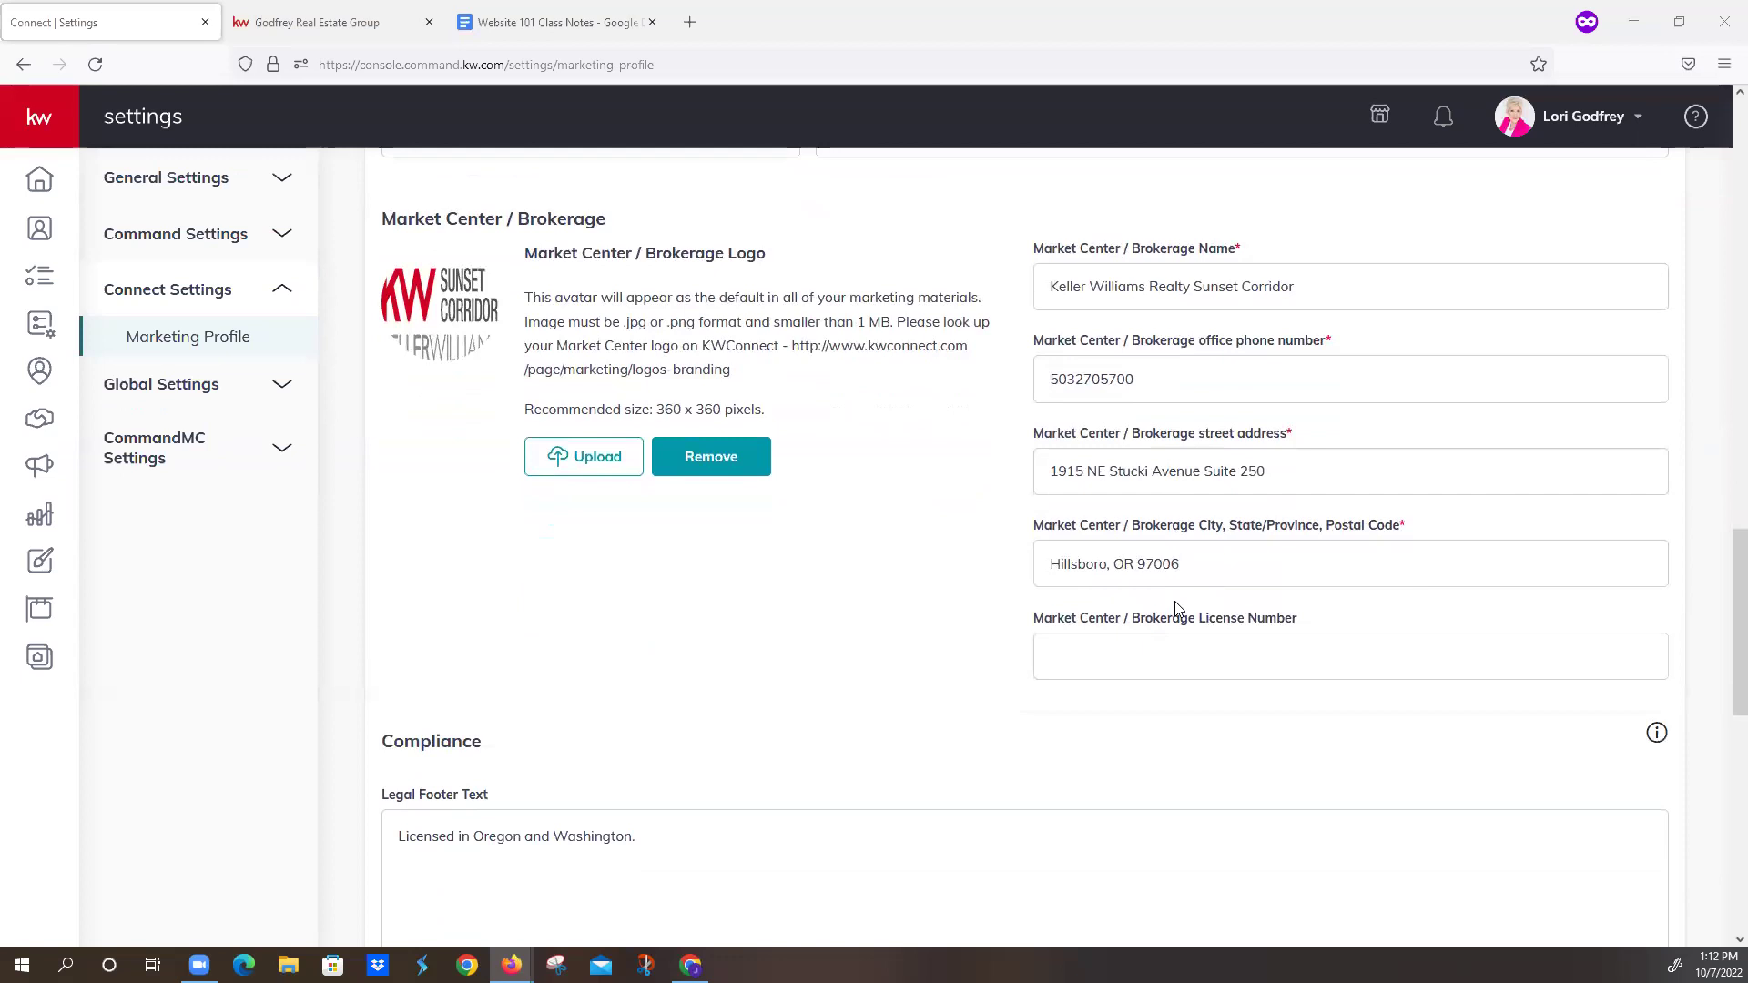
{"action": "left_click", "coordinate": [1108, 647]}
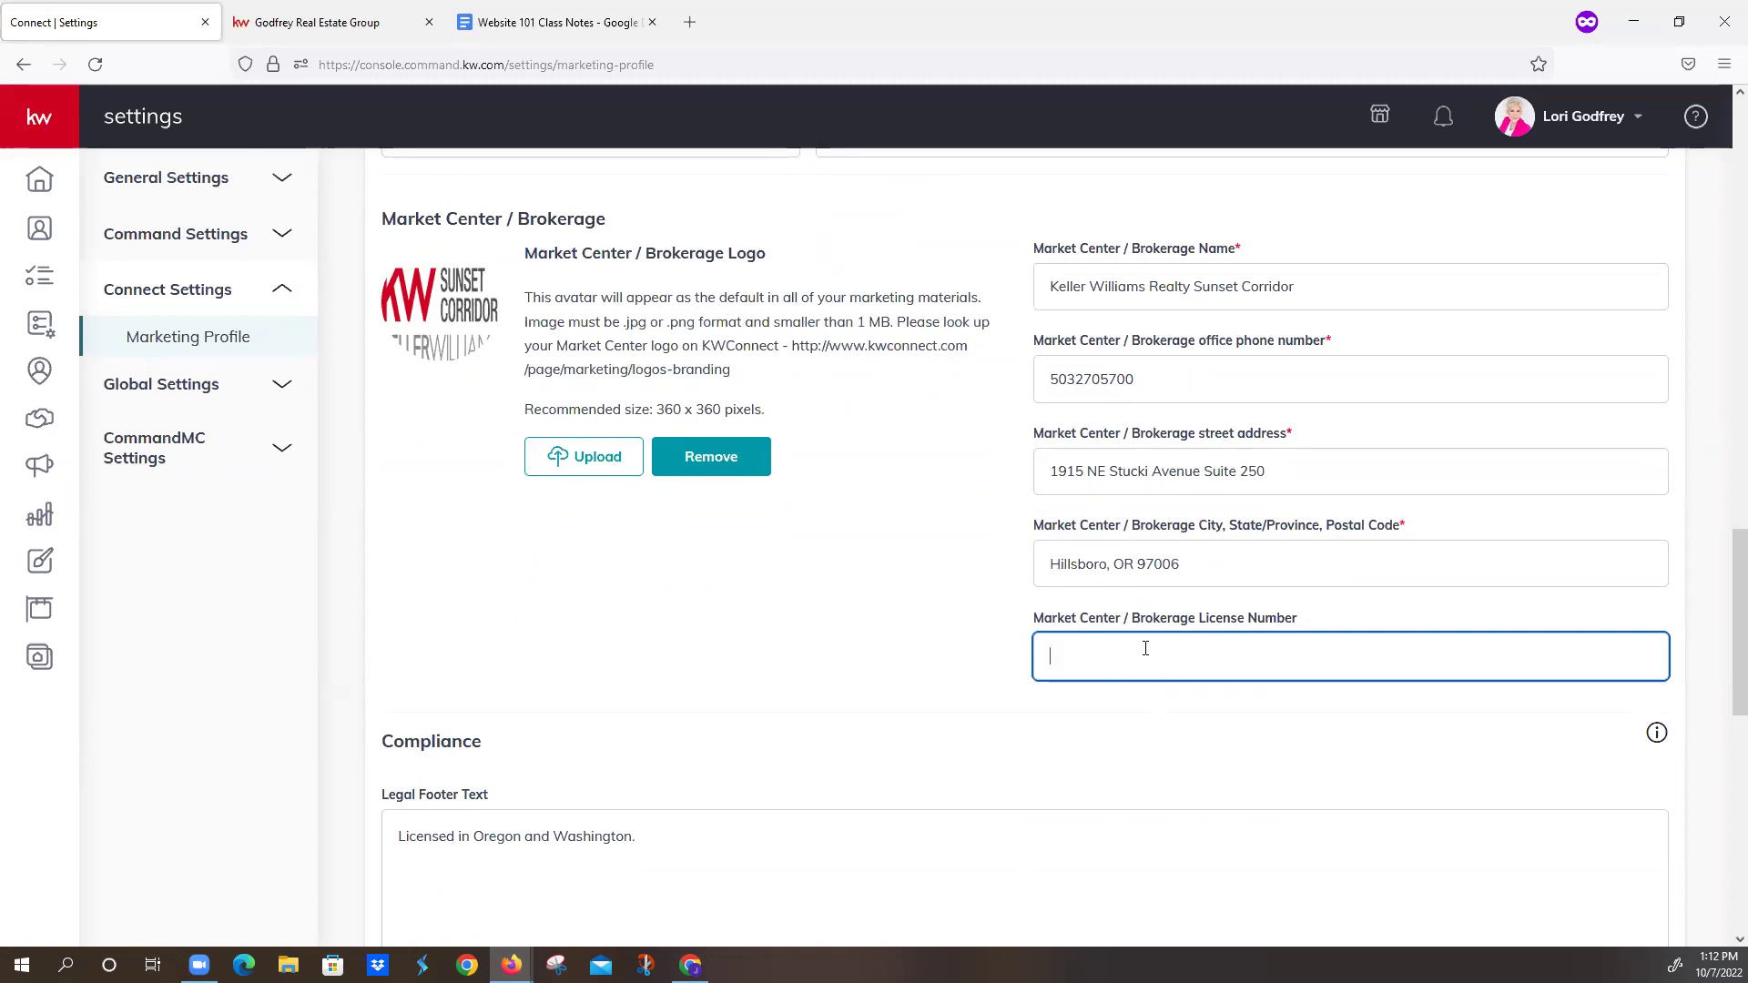
{"action": "scroll", "coordinate": [824, 646], "scroll_direction": "down", "scroll_amount": 1}
{"action": "scroll", "coordinate": [843, 602], "scroll_direction": "down", "scroll_amount": 1}
{"action": "scroll", "coordinate": [792, 556], "scroll_direction": "down", "scroll_amount": 1}
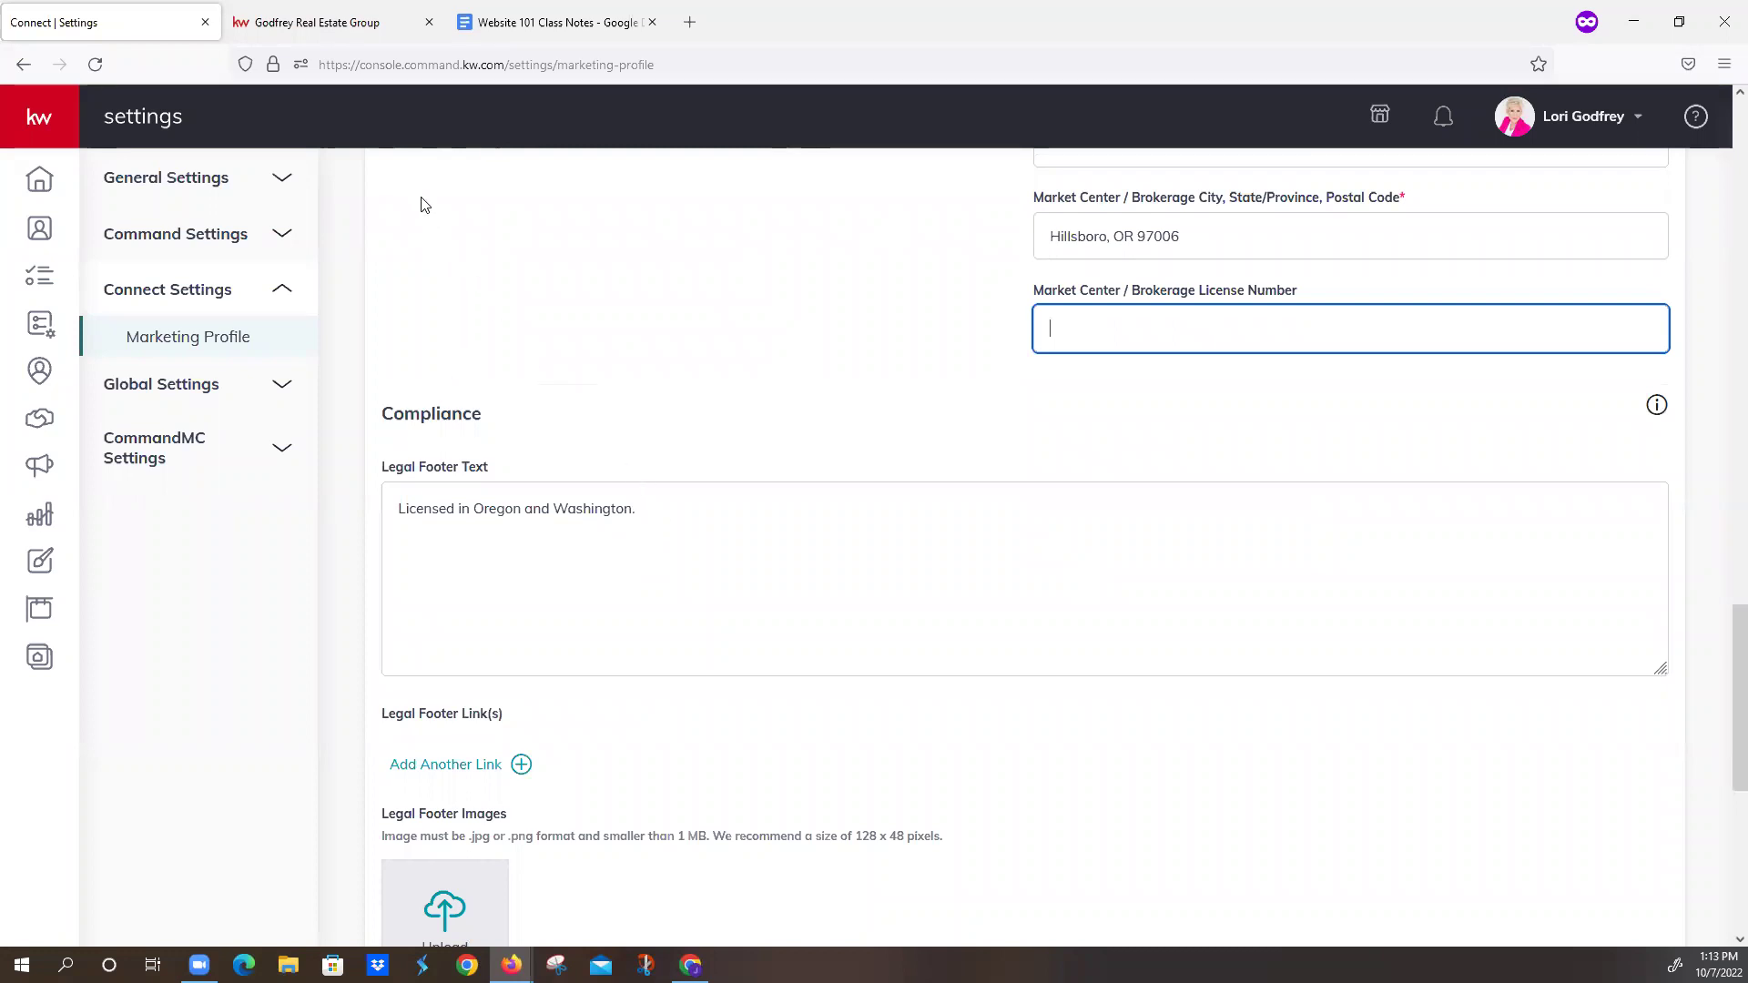
{"action": "left_click", "coordinate": [362, 28]}
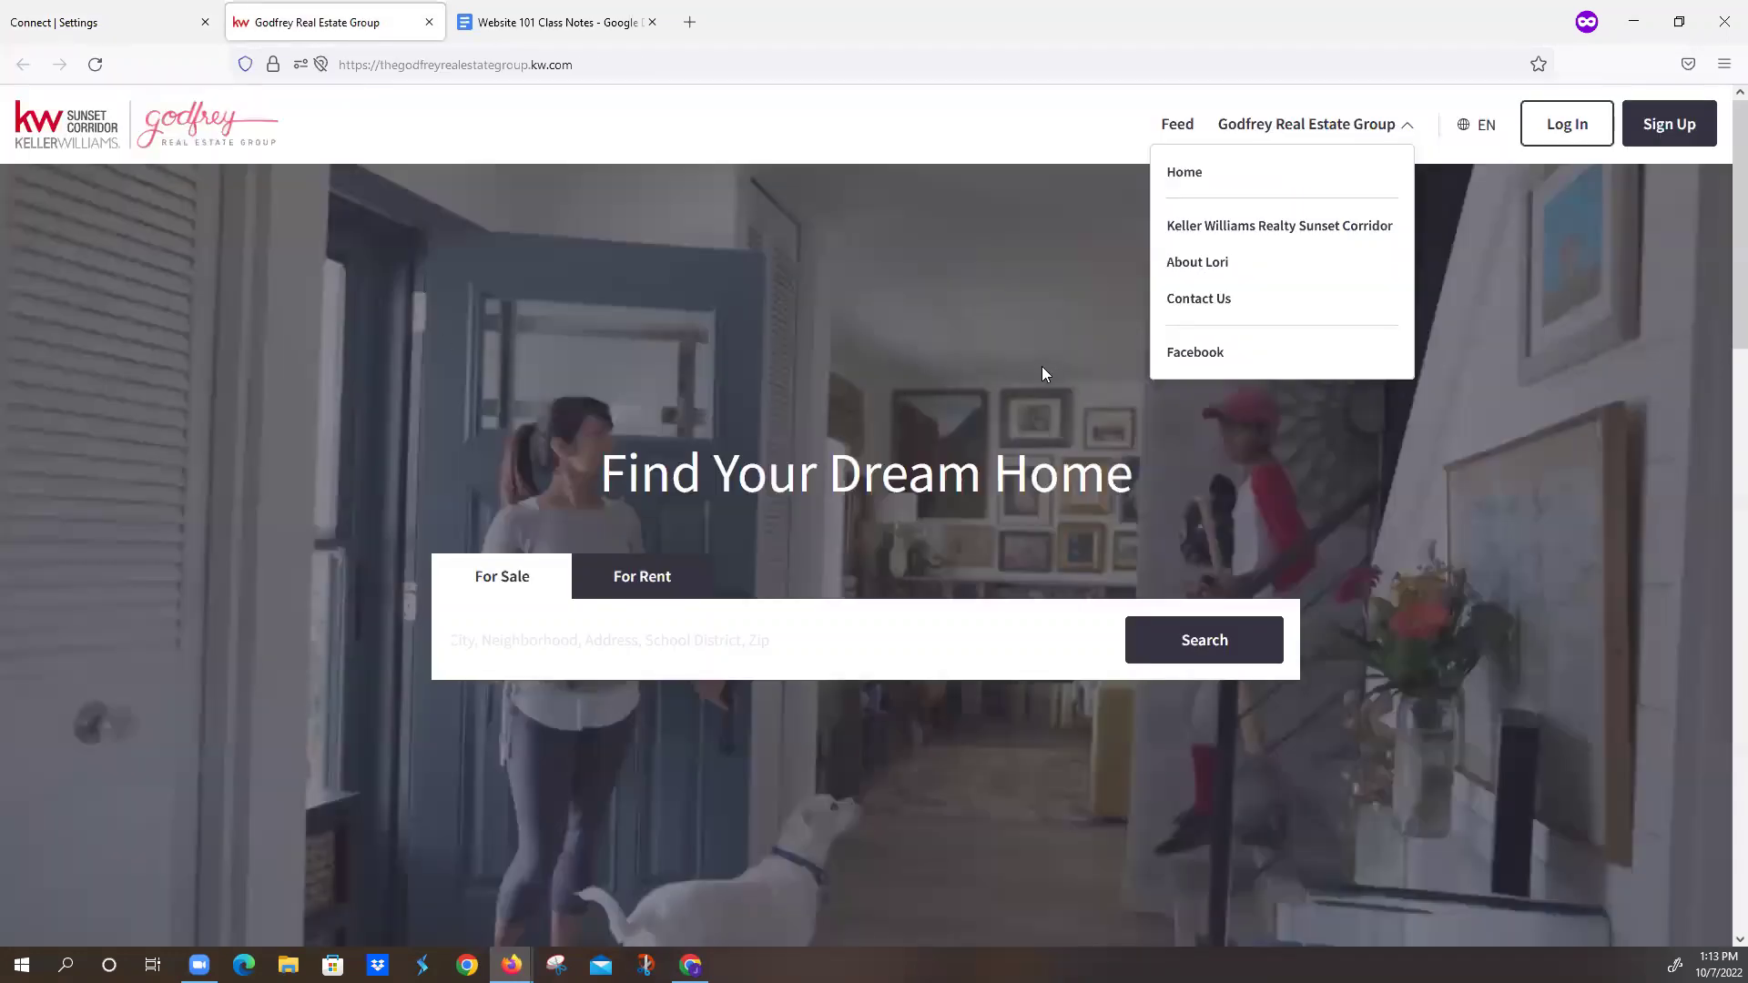
{"action": "scroll", "coordinate": [981, 460], "scroll_direction": "down", "scroll_amount": 3}
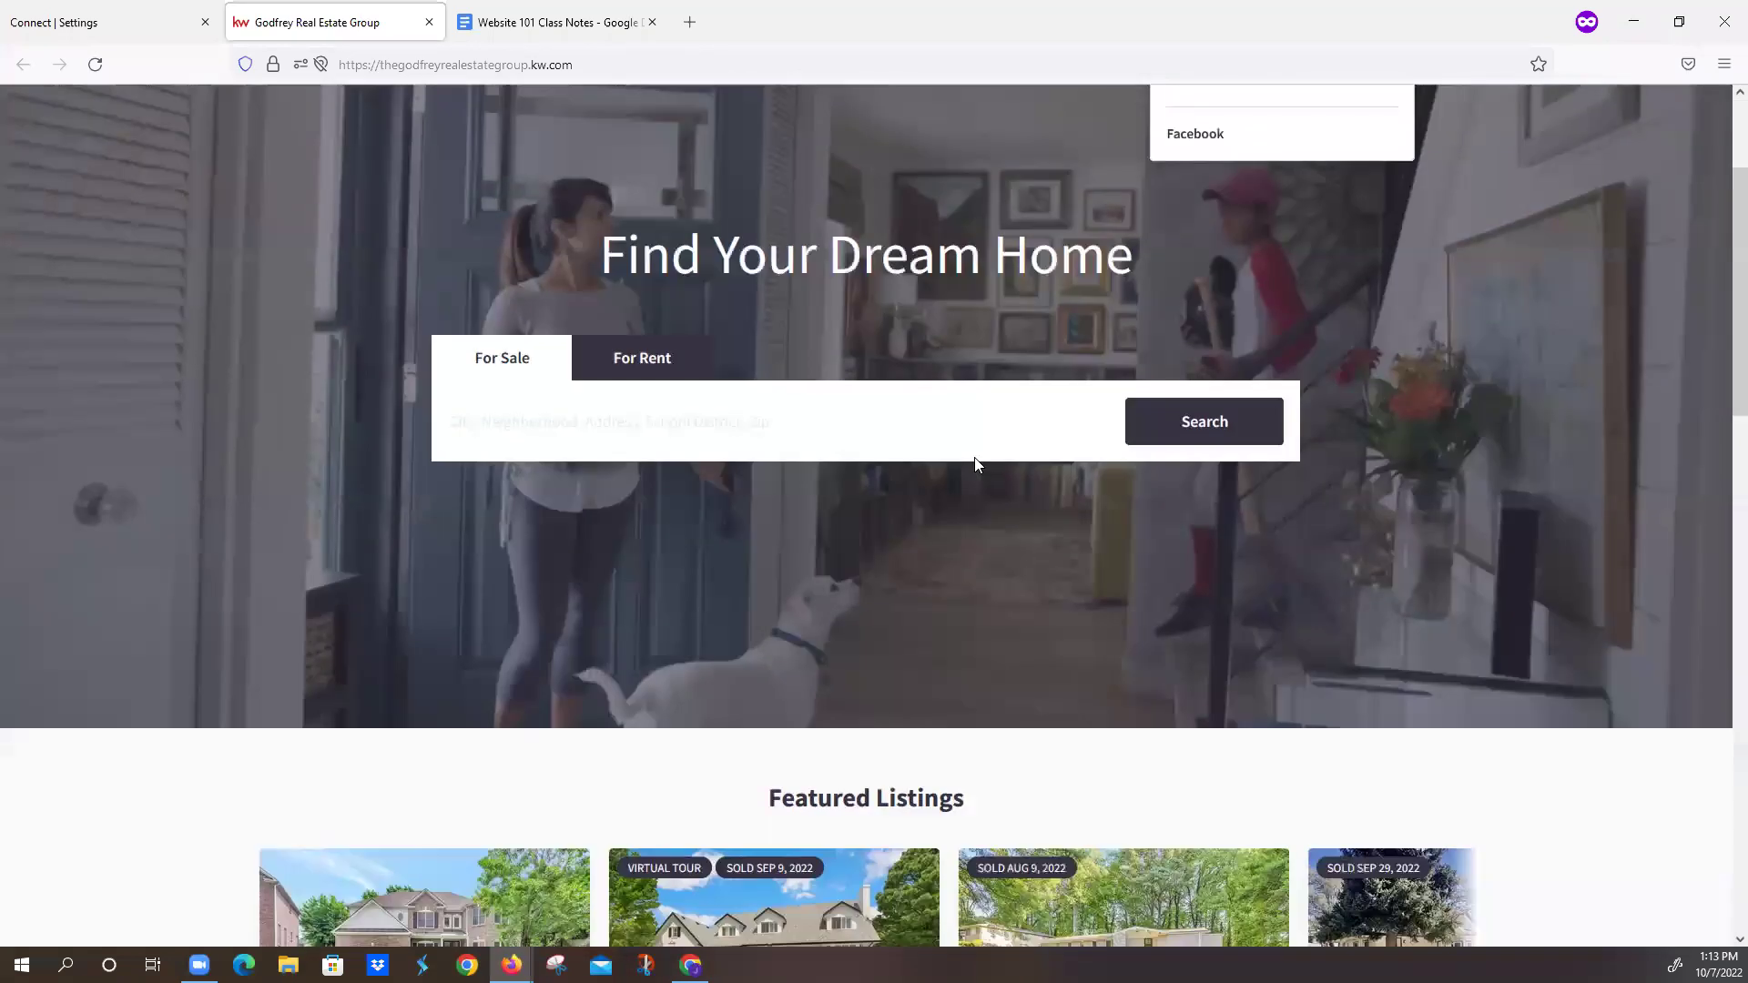
{"action": "scroll", "coordinate": [974, 457], "scroll_direction": "down", "scroll_amount": 12}
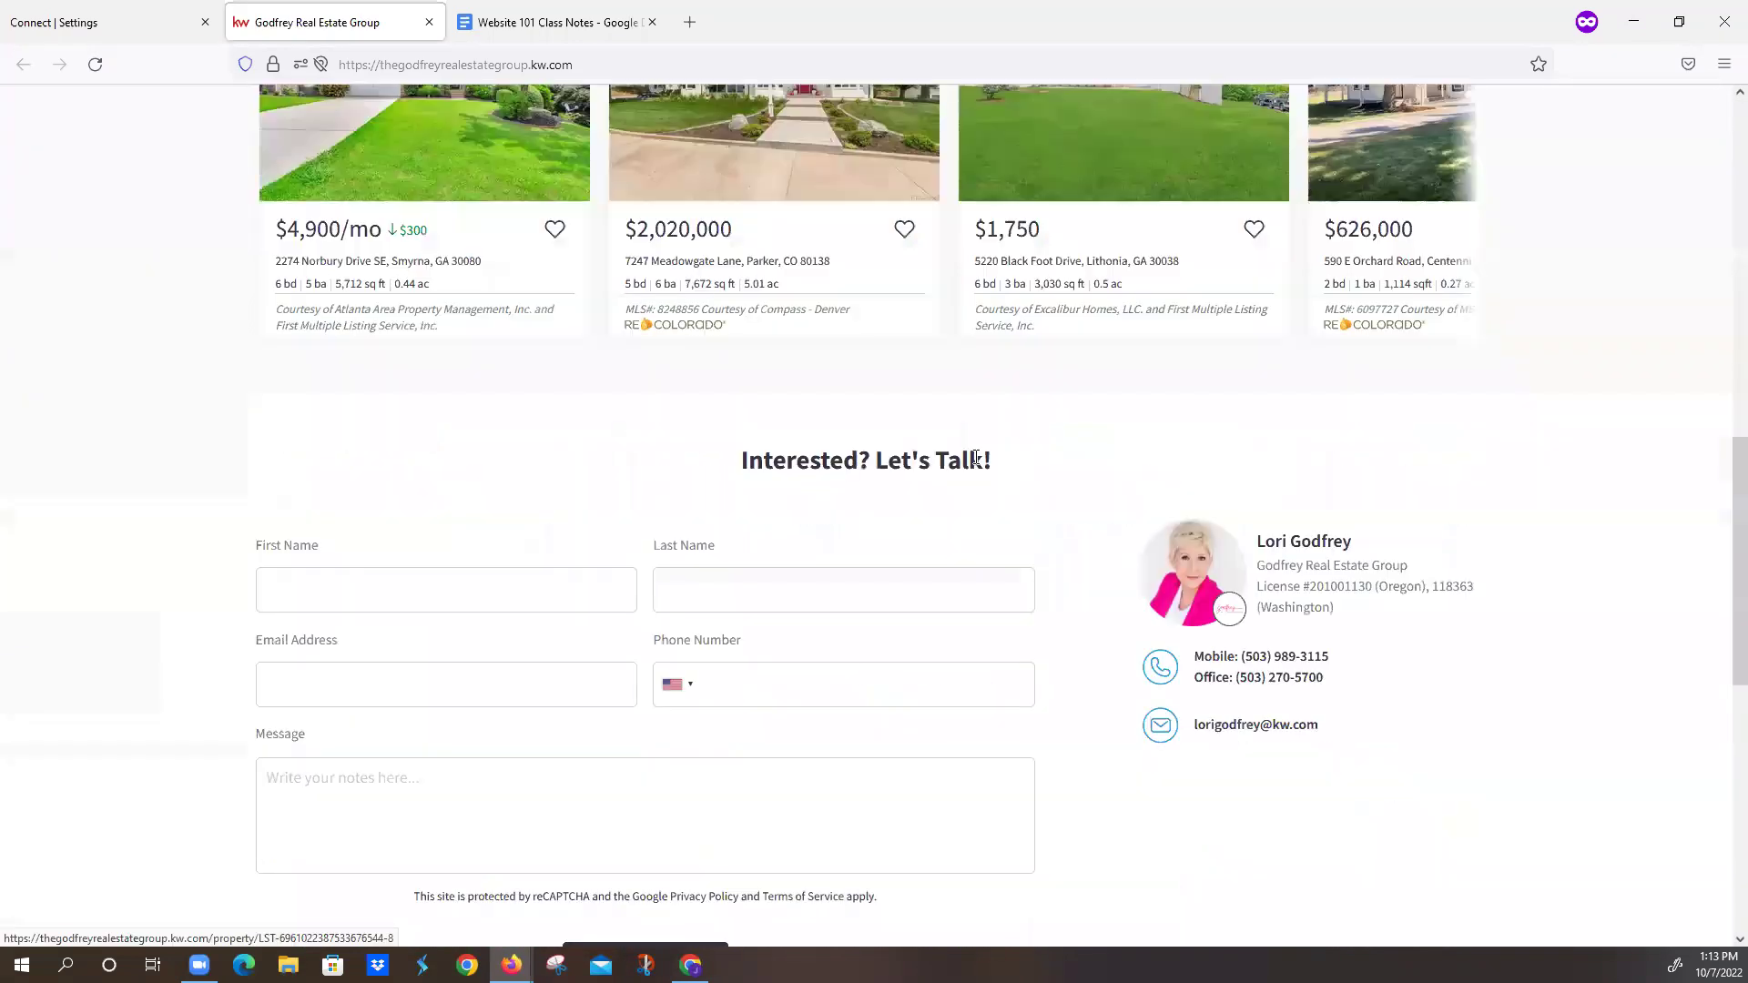
{"action": "scroll", "coordinate": [974, 457], "scroll_direction": "down", "scroll_amount": 10}
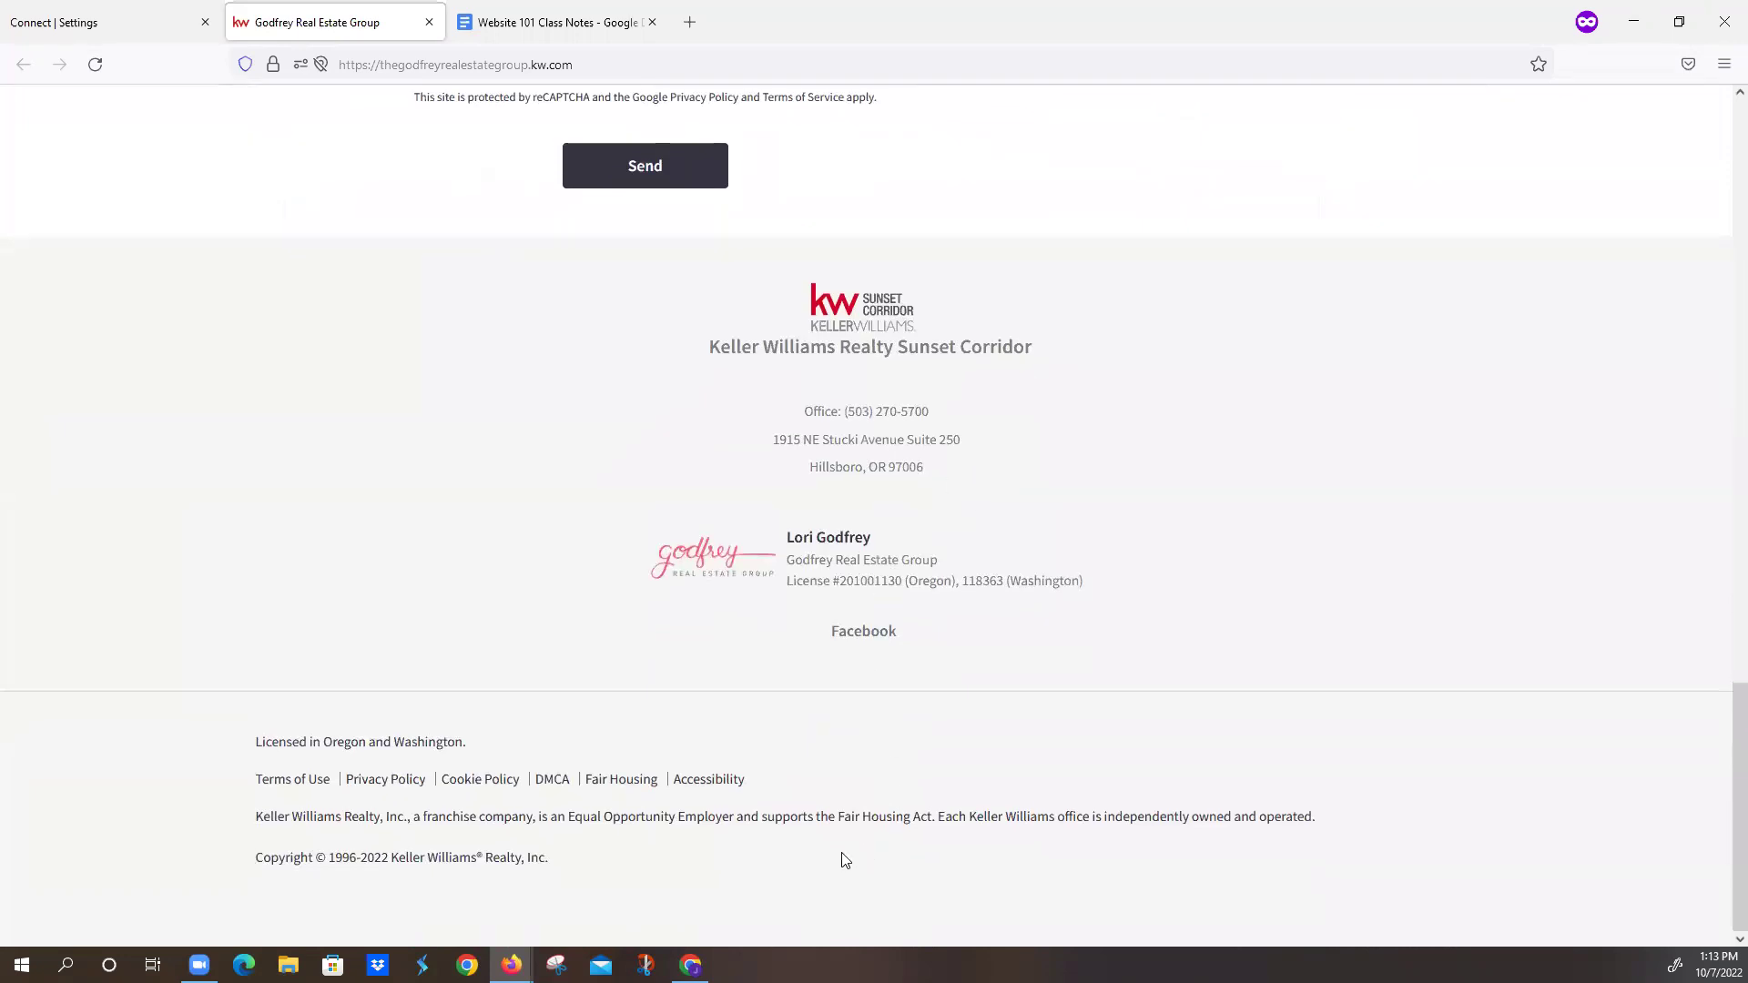
{"action": "double_click", "coordinate": [950, 816]}
{"action": "left_click_drag", "start_coordinate": [994, 808], "coordinate": [1342, 835]}
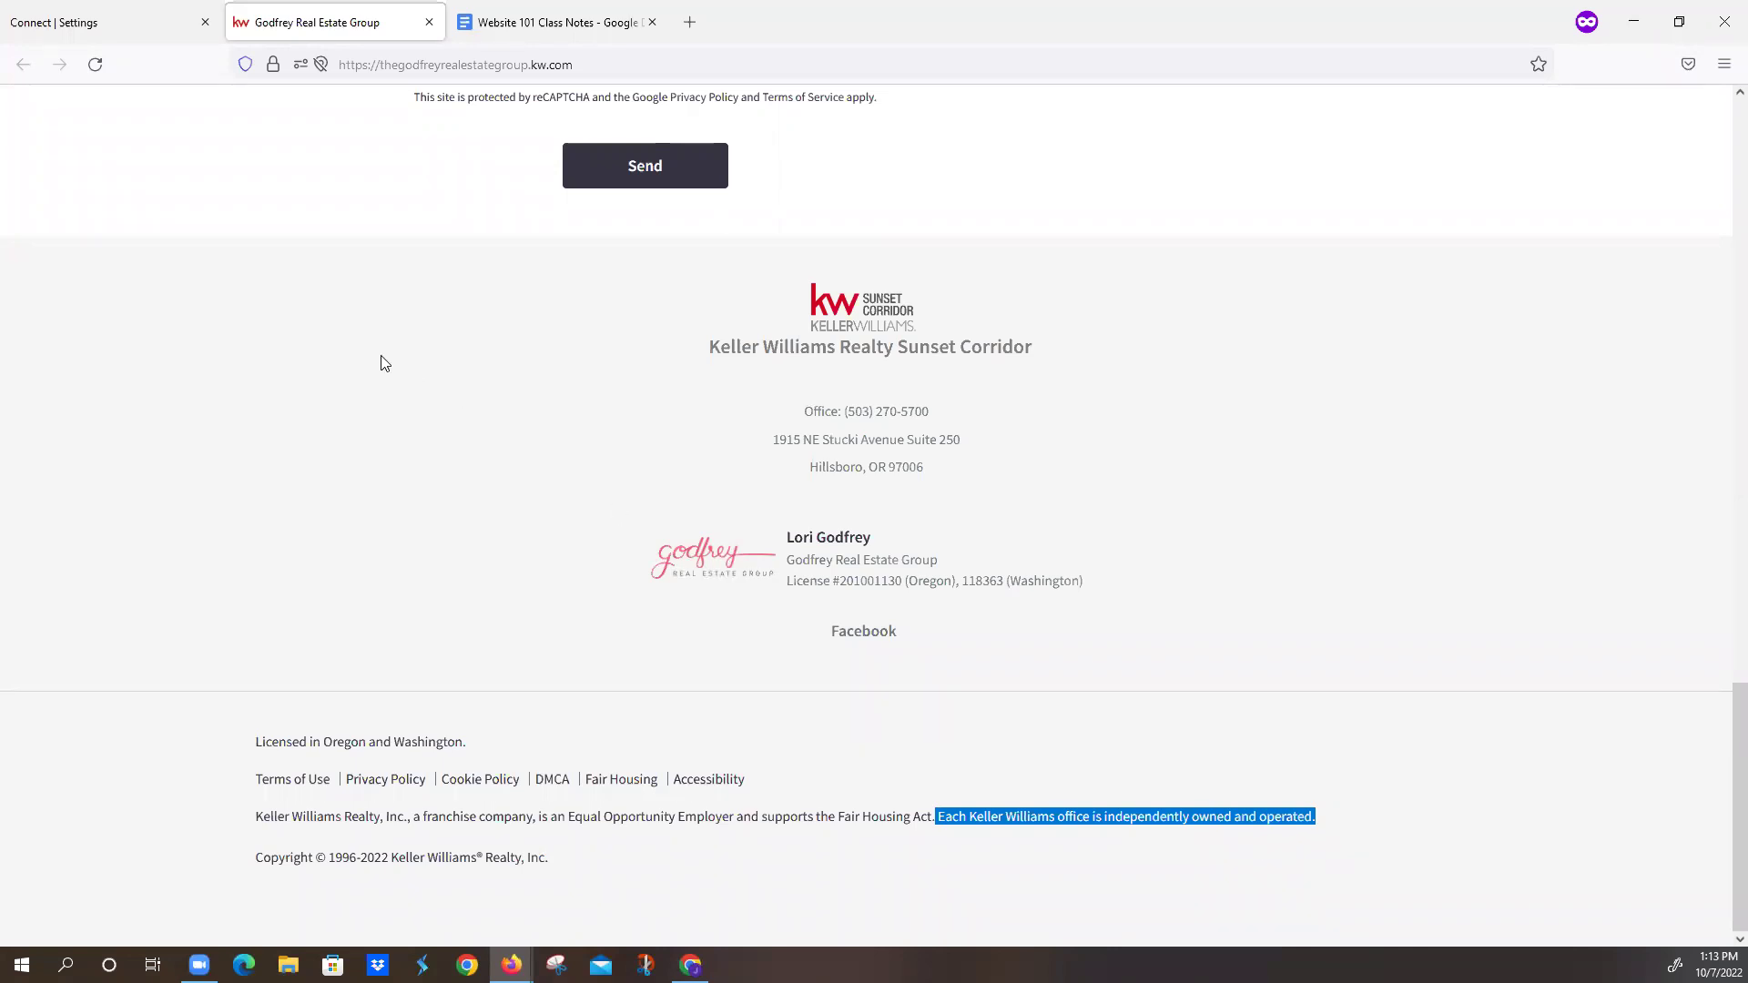
- Add three empty link rows, each with title and URL, under the Legal Footer text
{"action": "left_click", "coordinate": [123, 23]}
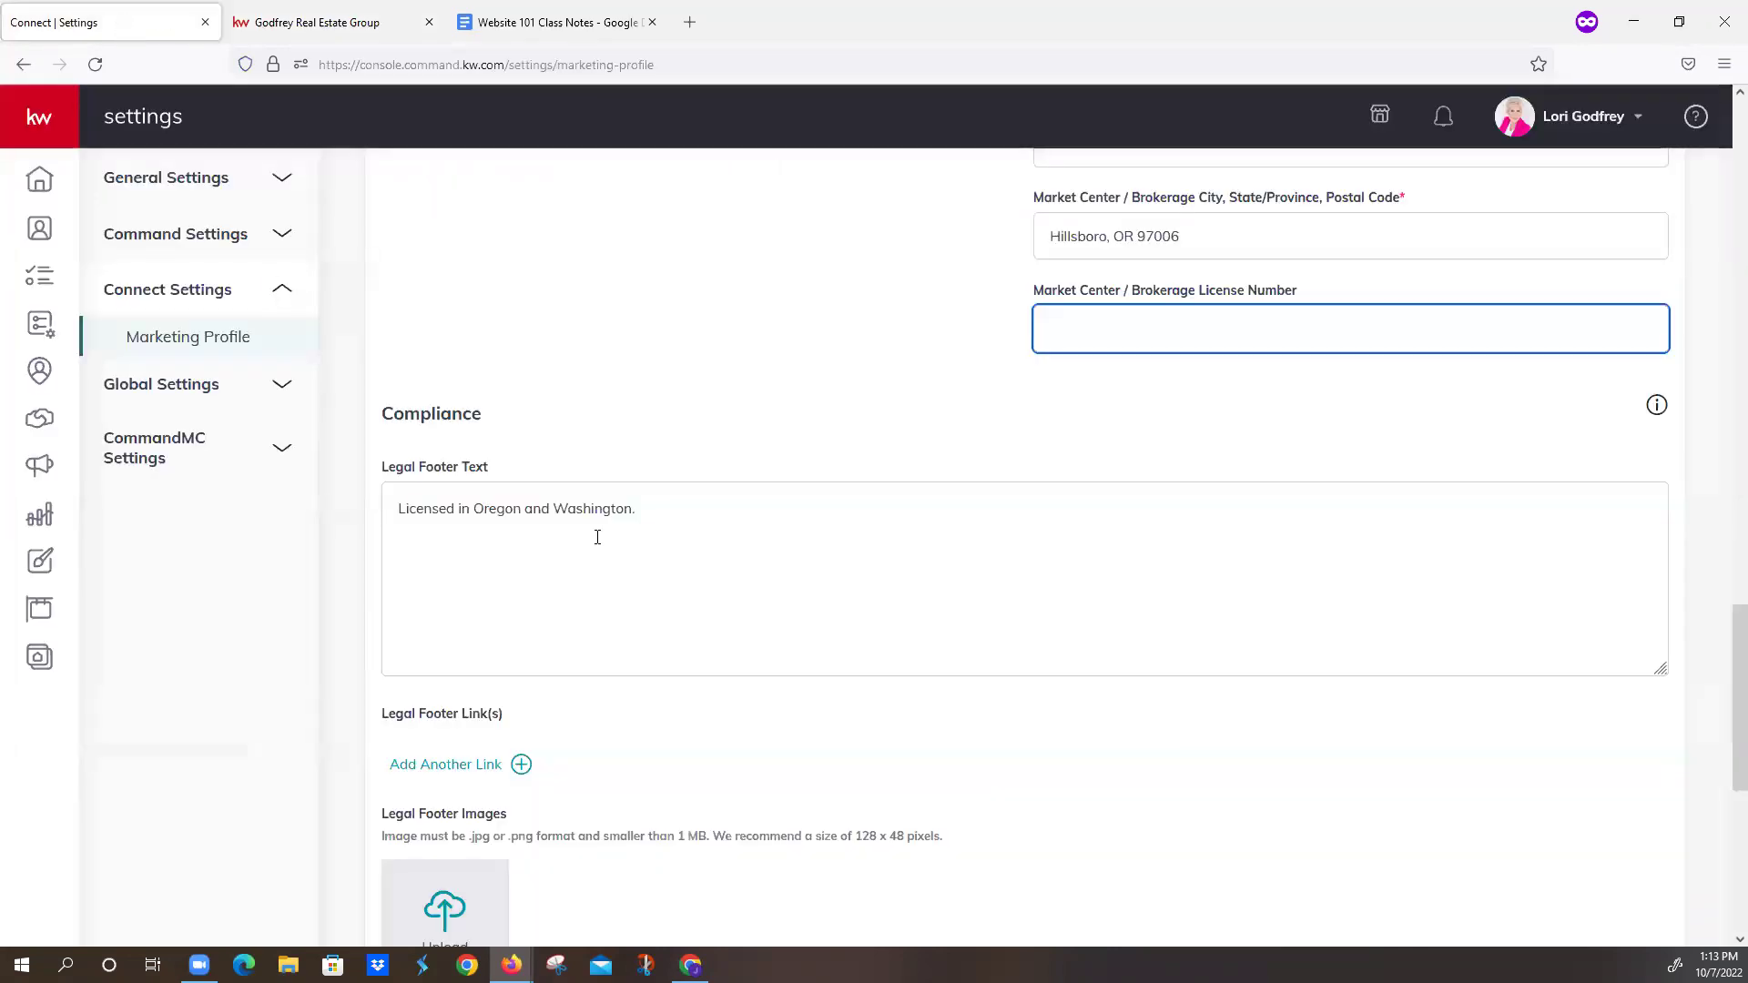
{"action": "left_click", "coordinate": [655, 509]}
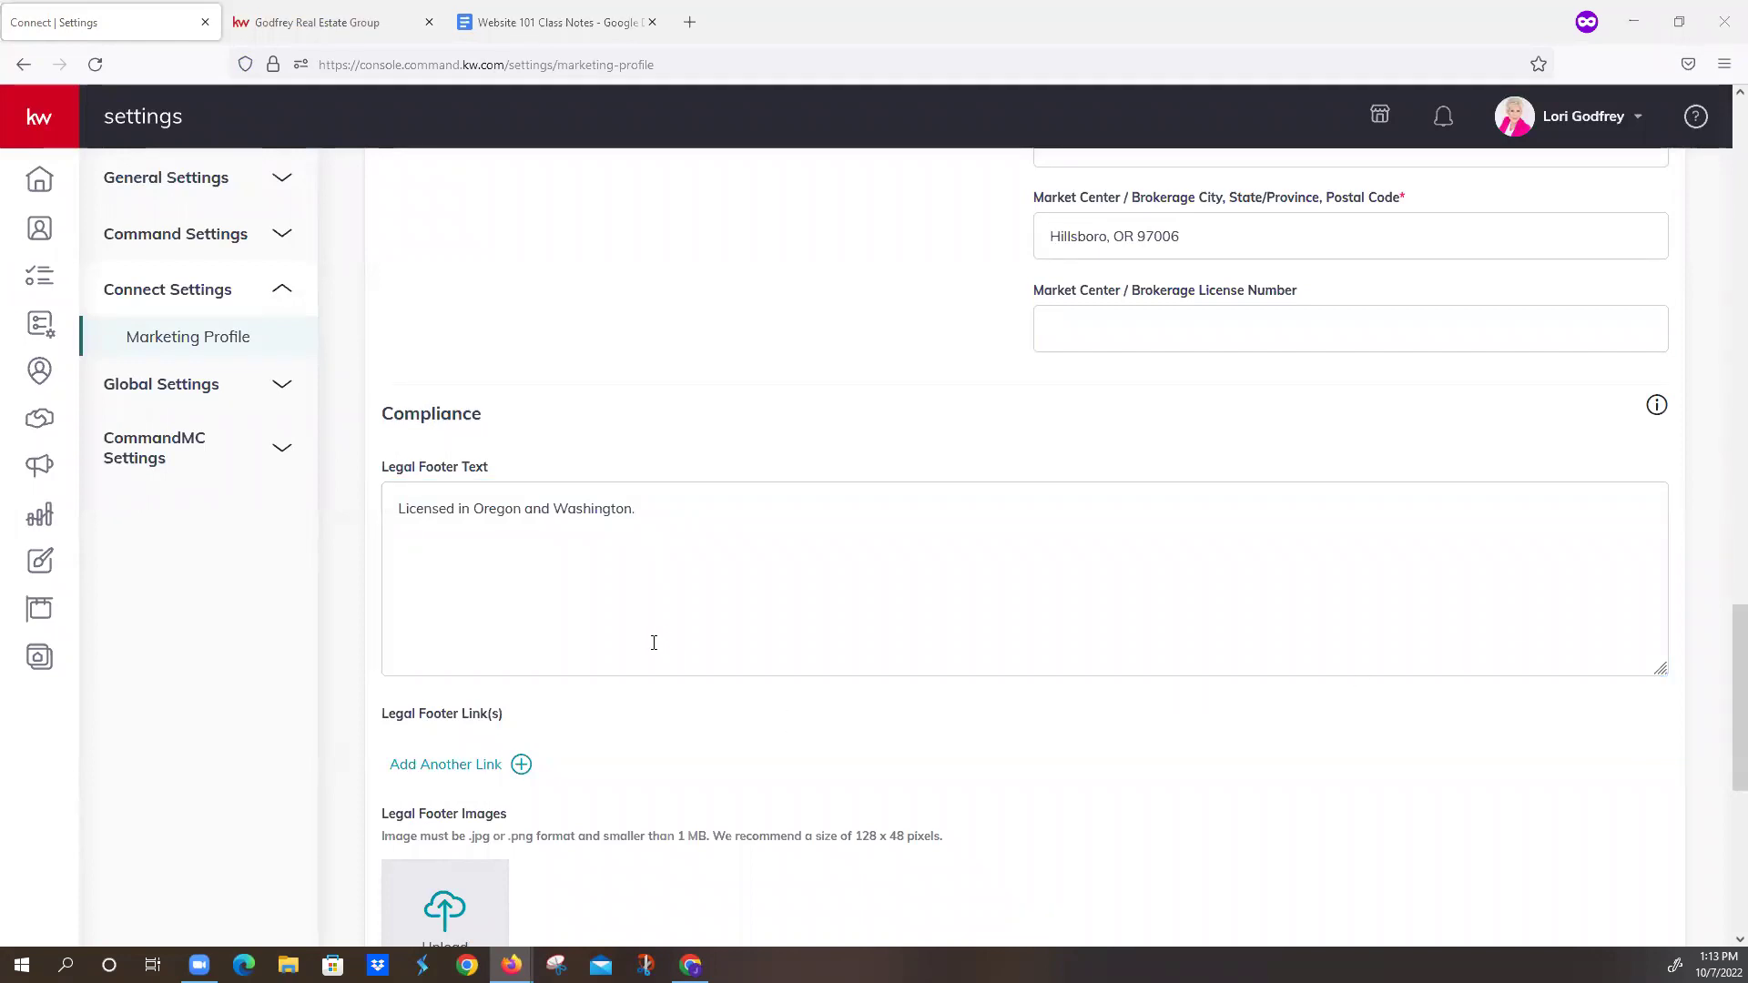
{"action": "scroll", "coordinate": [616, 624], "scroll_direction": "down", "scroll_amount": 3}
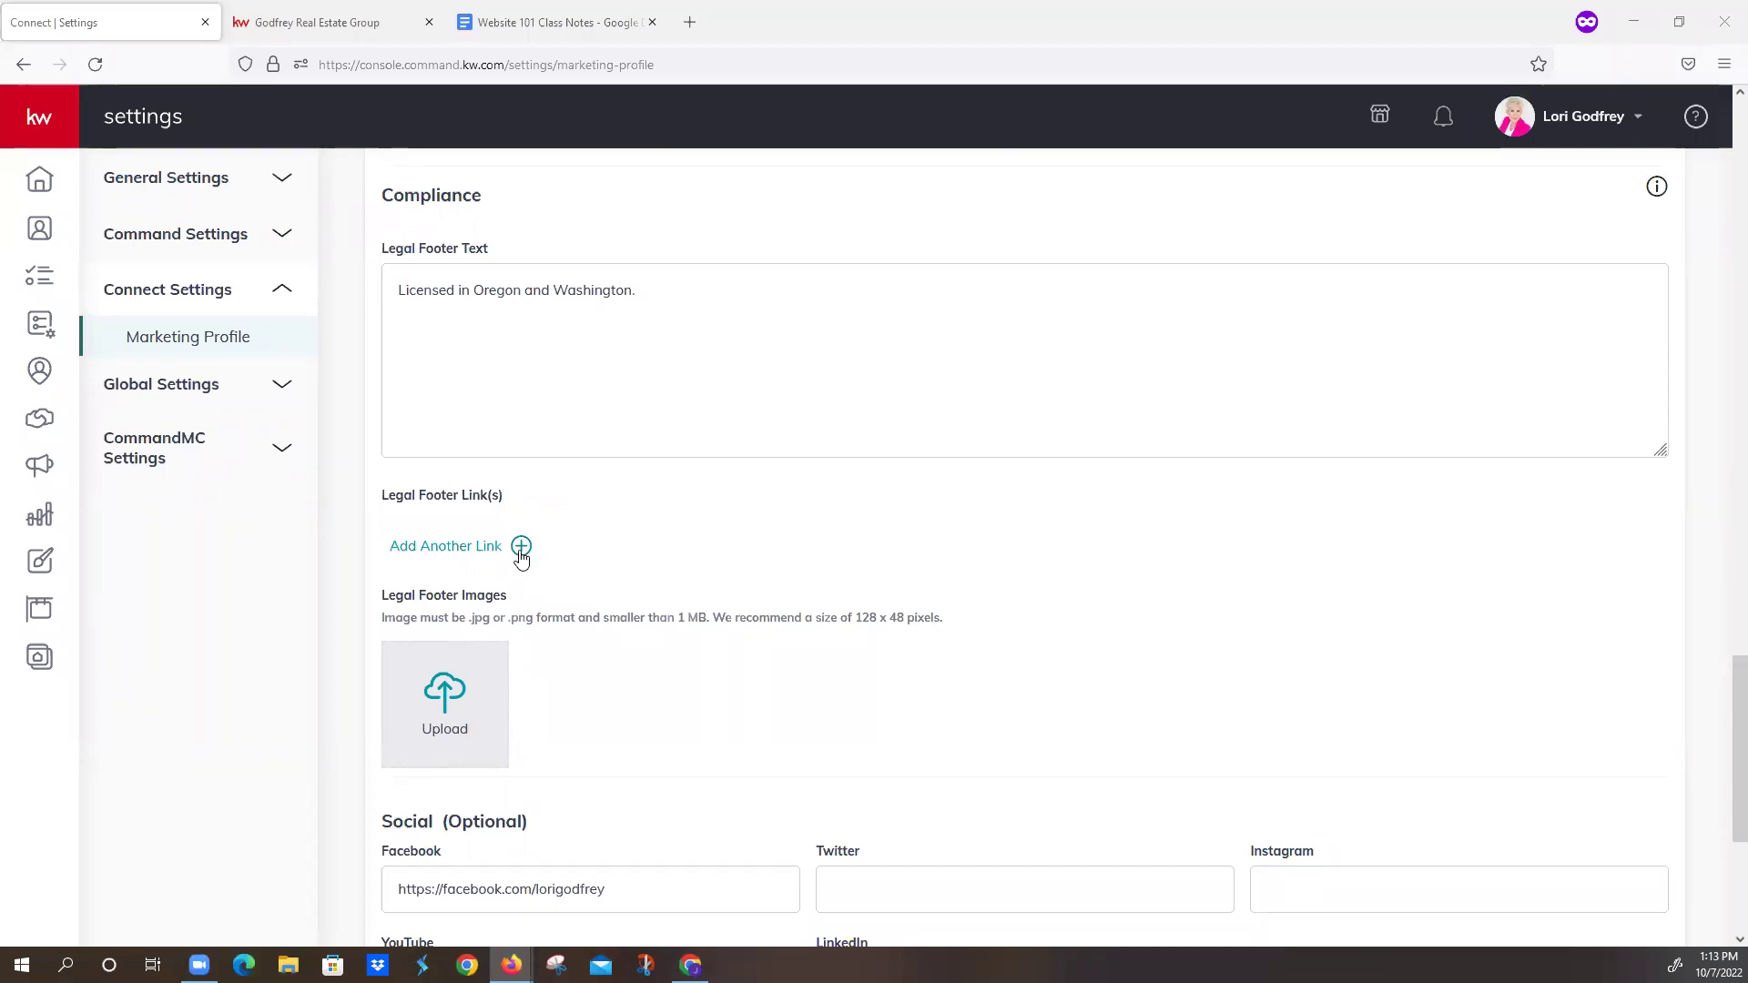
{"action": "left_click", "coordinate": [520, 548]}
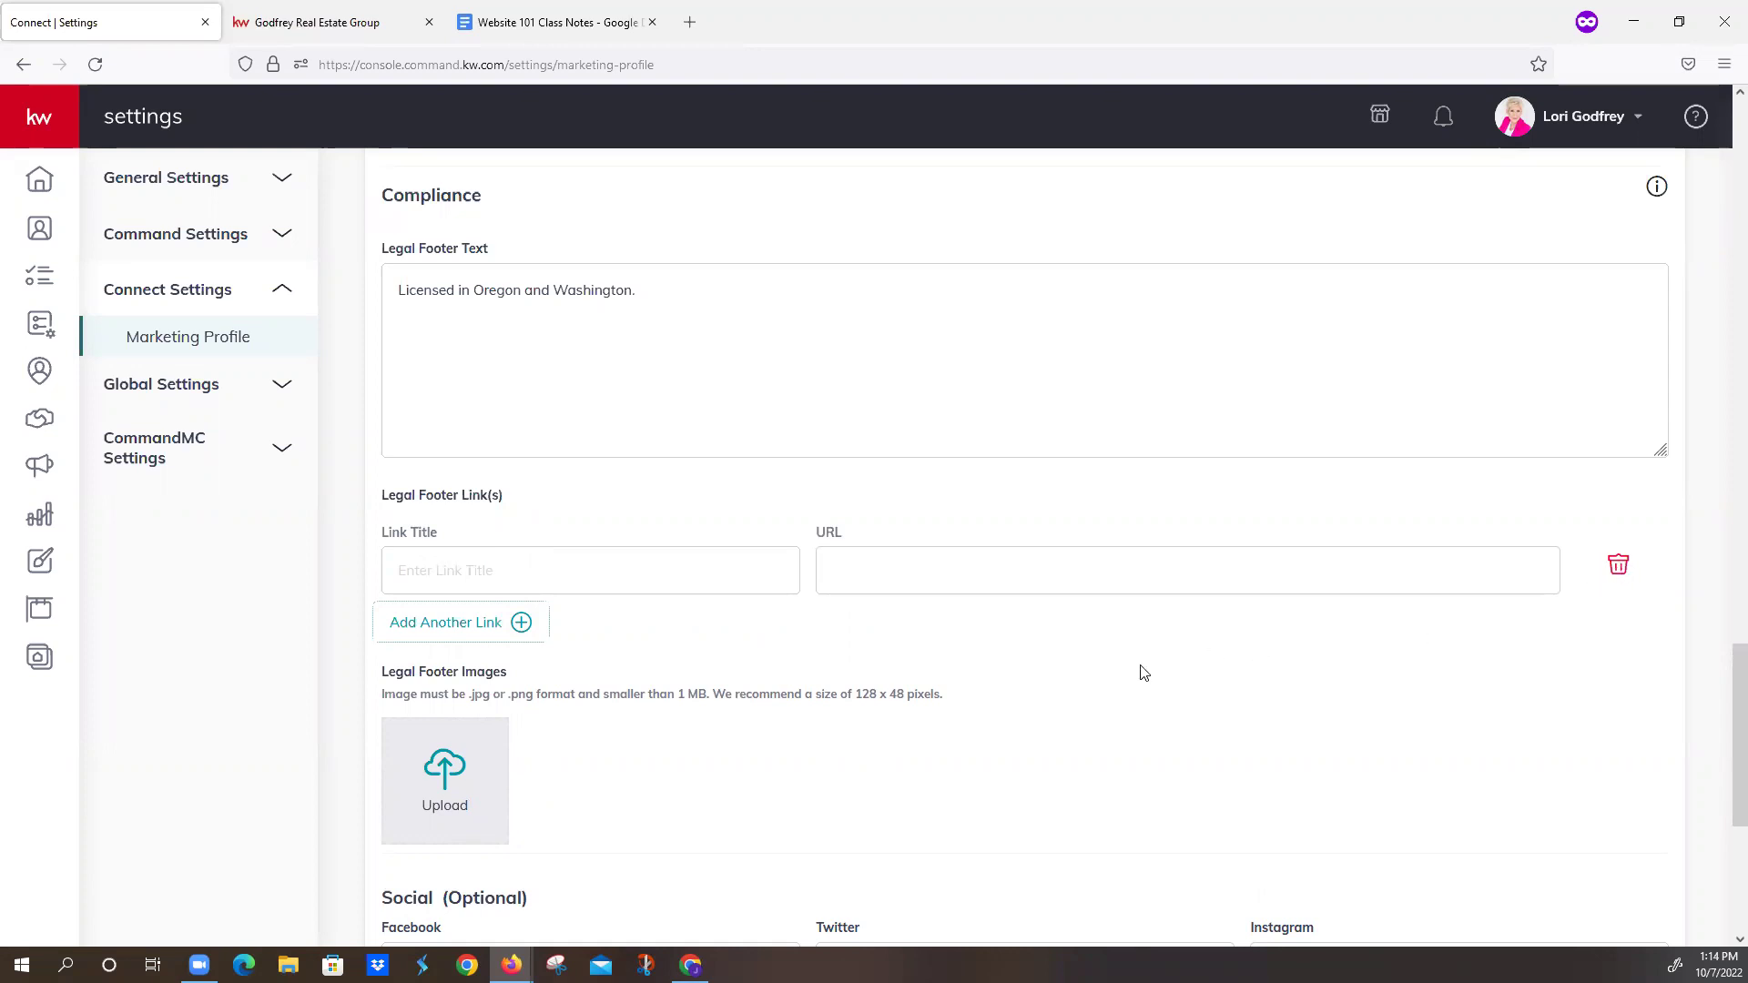
{"action": "left_click", "coordinate": [525, 625]}
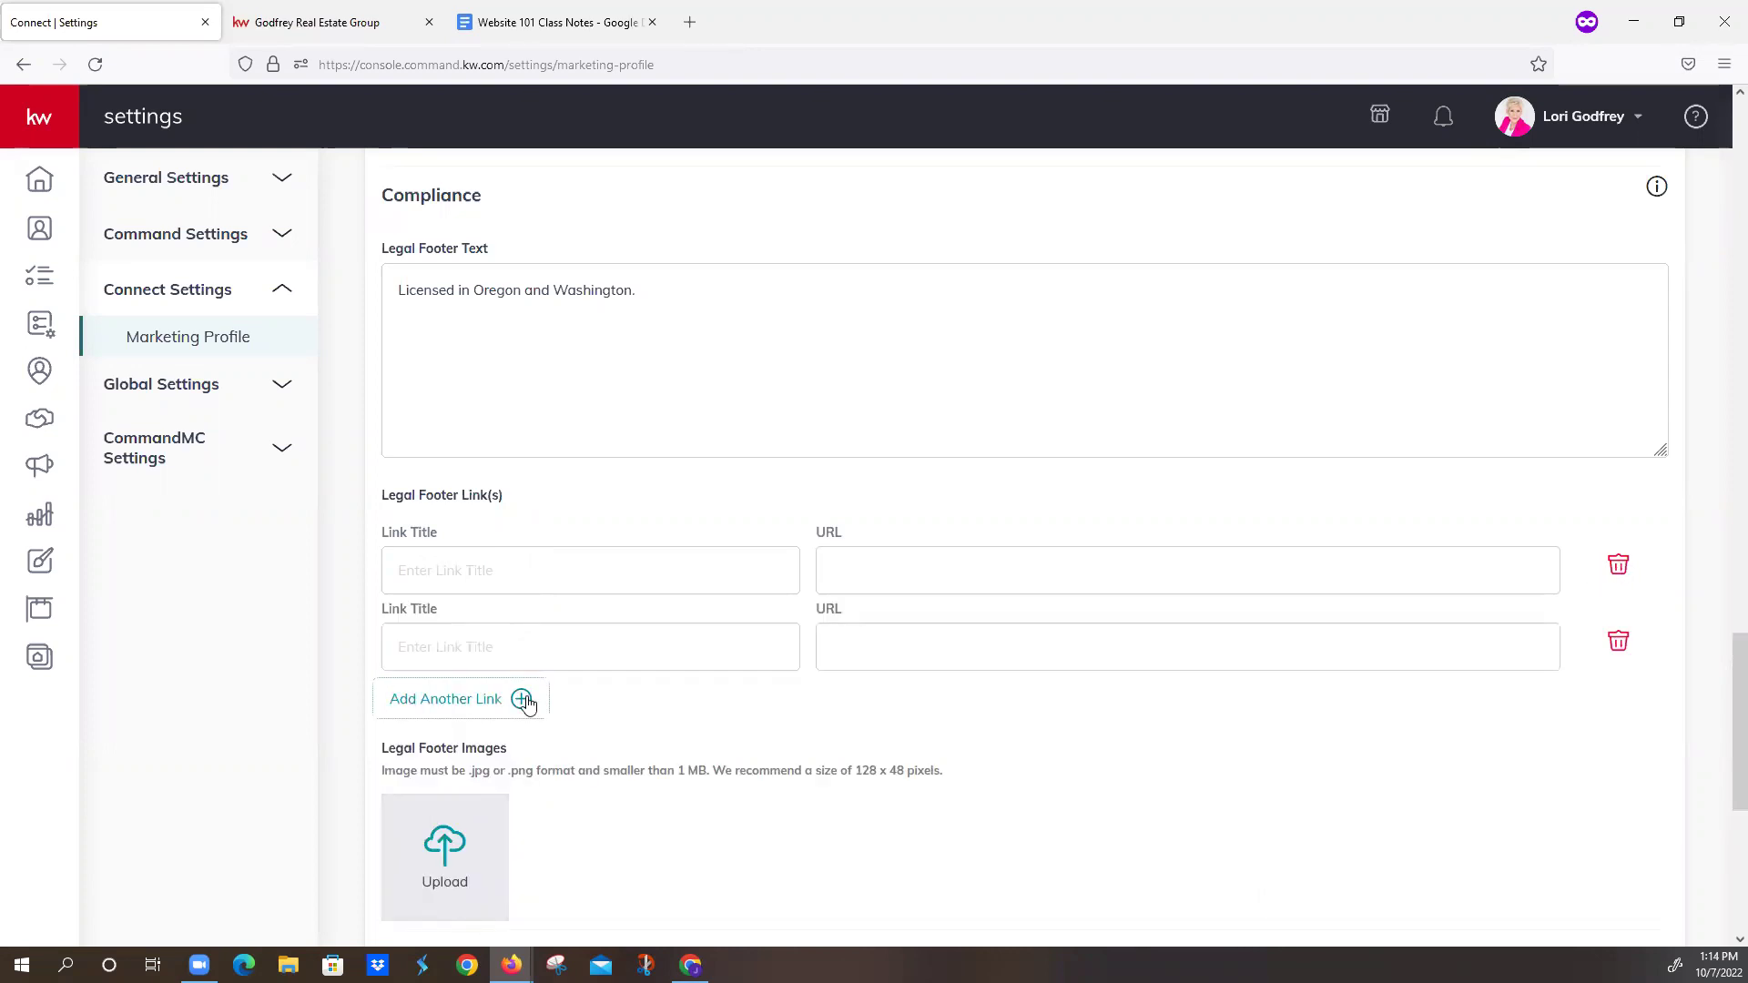
{"action": "left_click", "coordinate": [526, 705]}
{"action": "scroll", "coordinate": [605, 703], "scroll_direction": "down", "scroll_amount": 3}
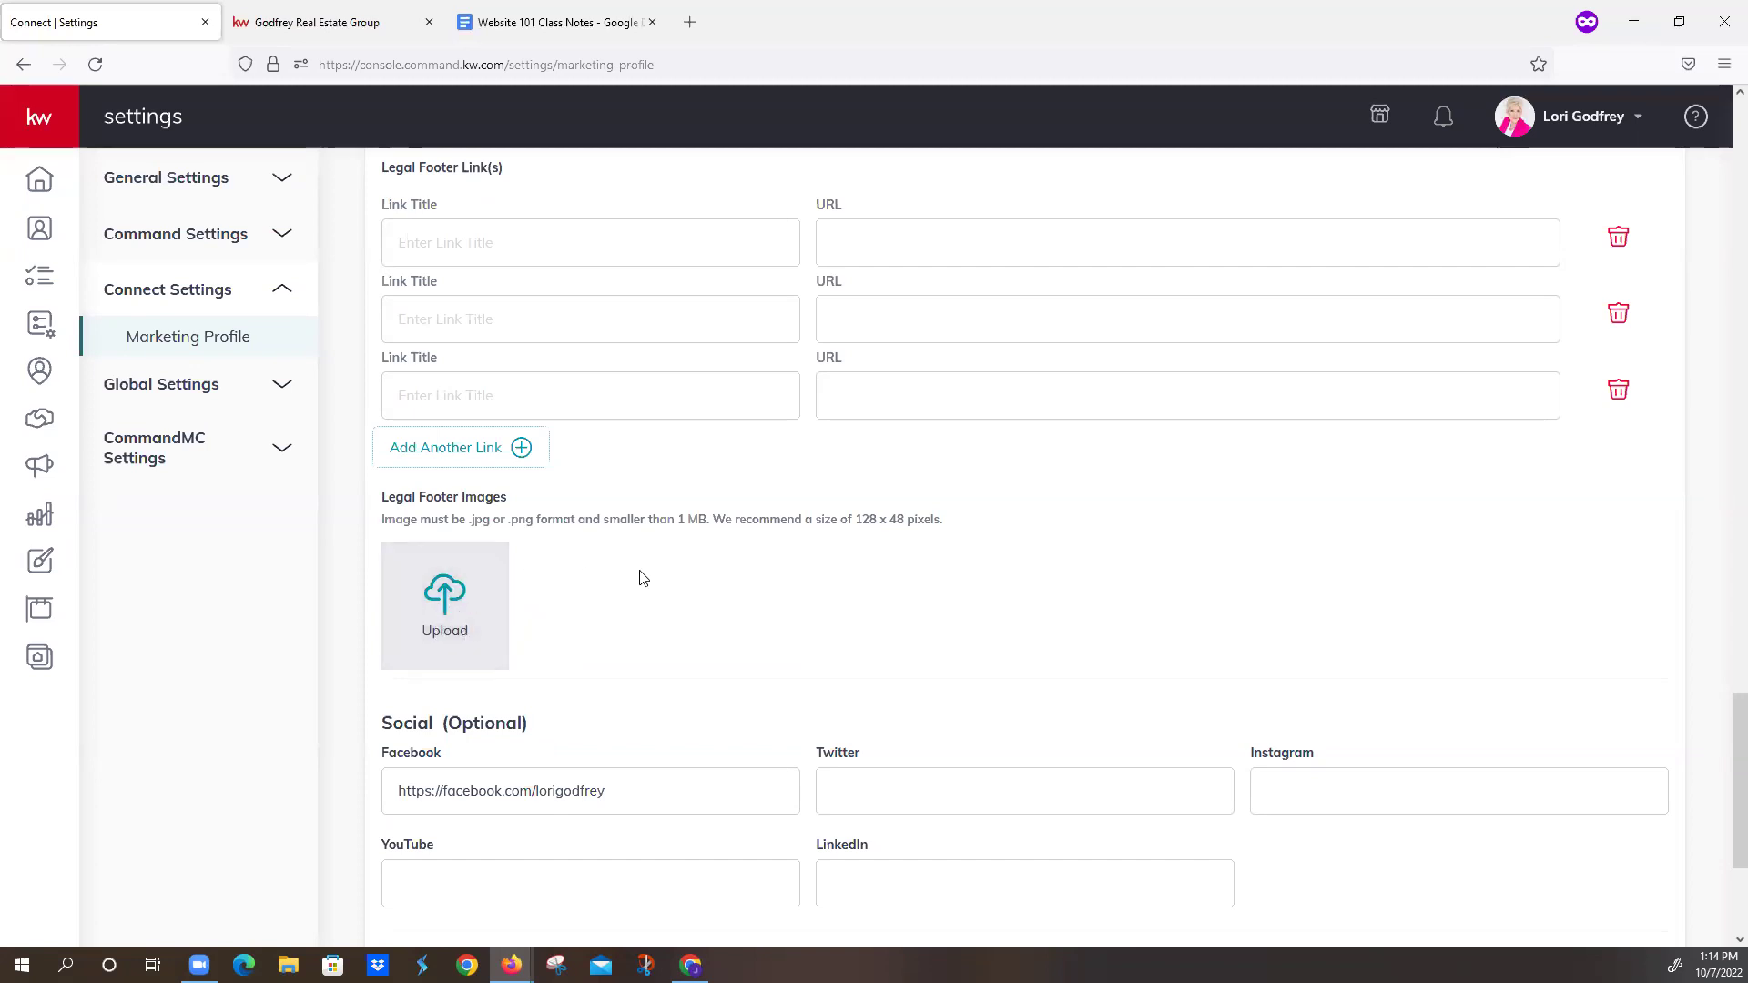
- Scroll down to review the Social links and the empty Google Analytics Tracking ID
{"action": "scroll", "coordinate": [640, 578], "scroll_direction": "down", "scroll_amount": 3}
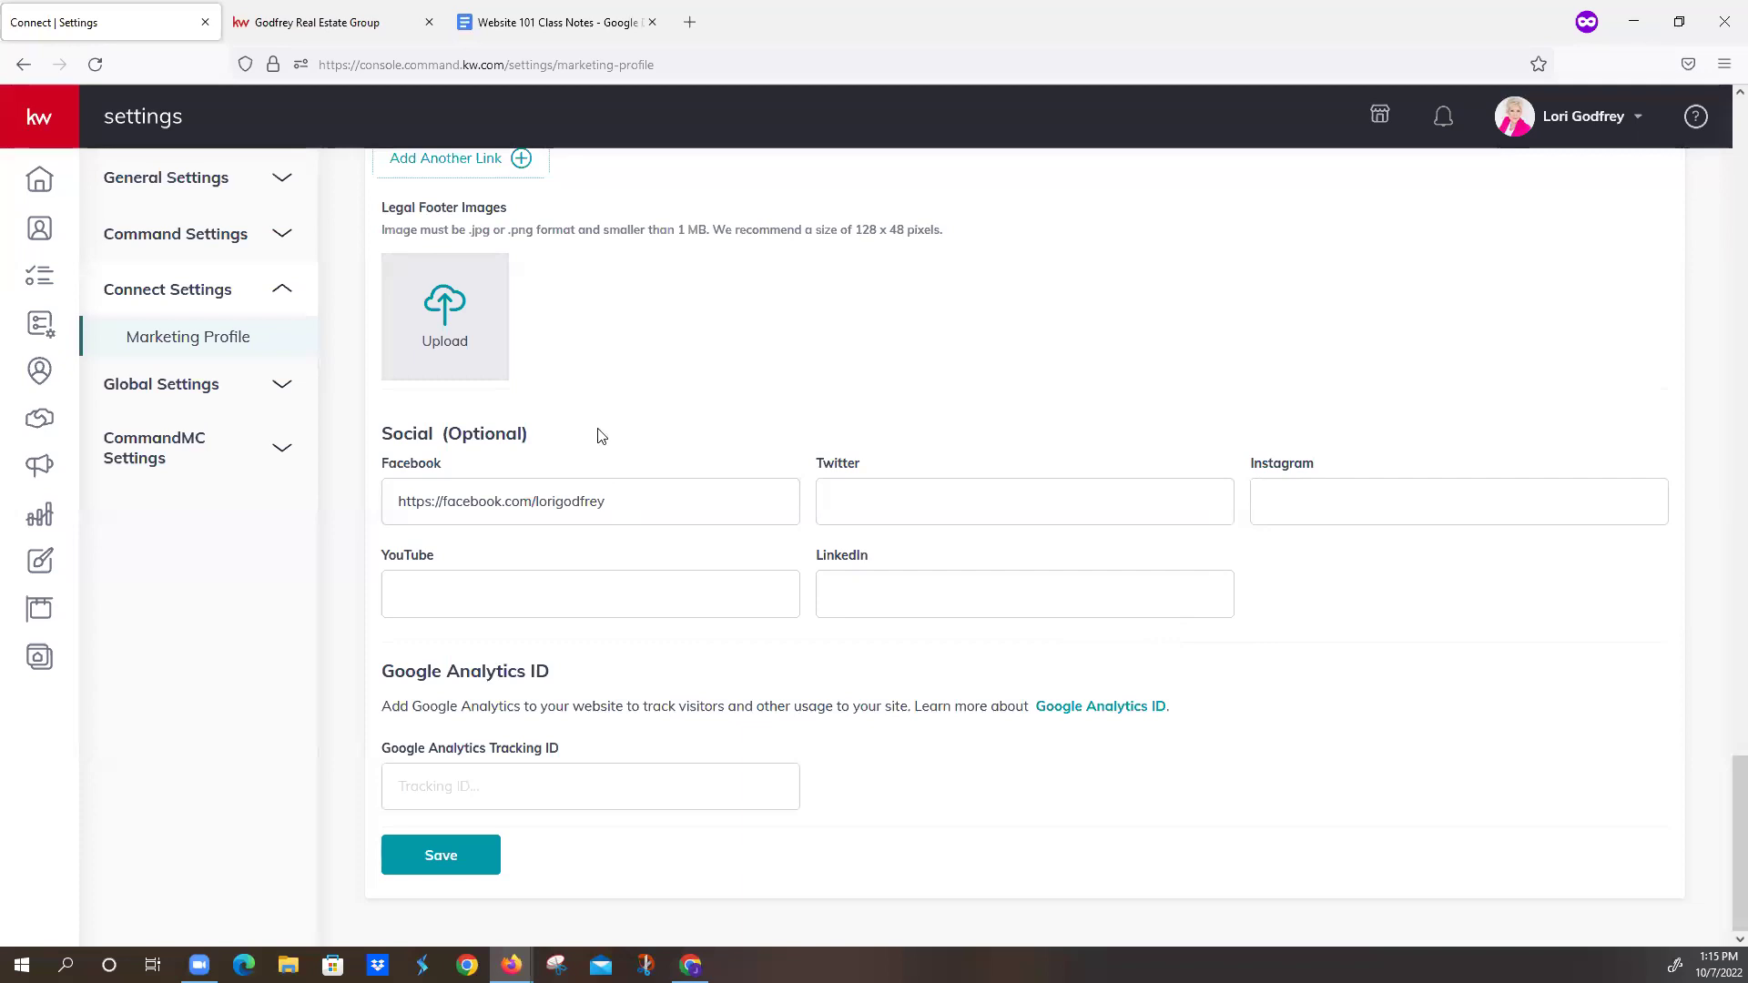
- On the agent website, follow the Facebook link from the header team dropdown
{"action": "left_click", "coordinate": [382, 23]}
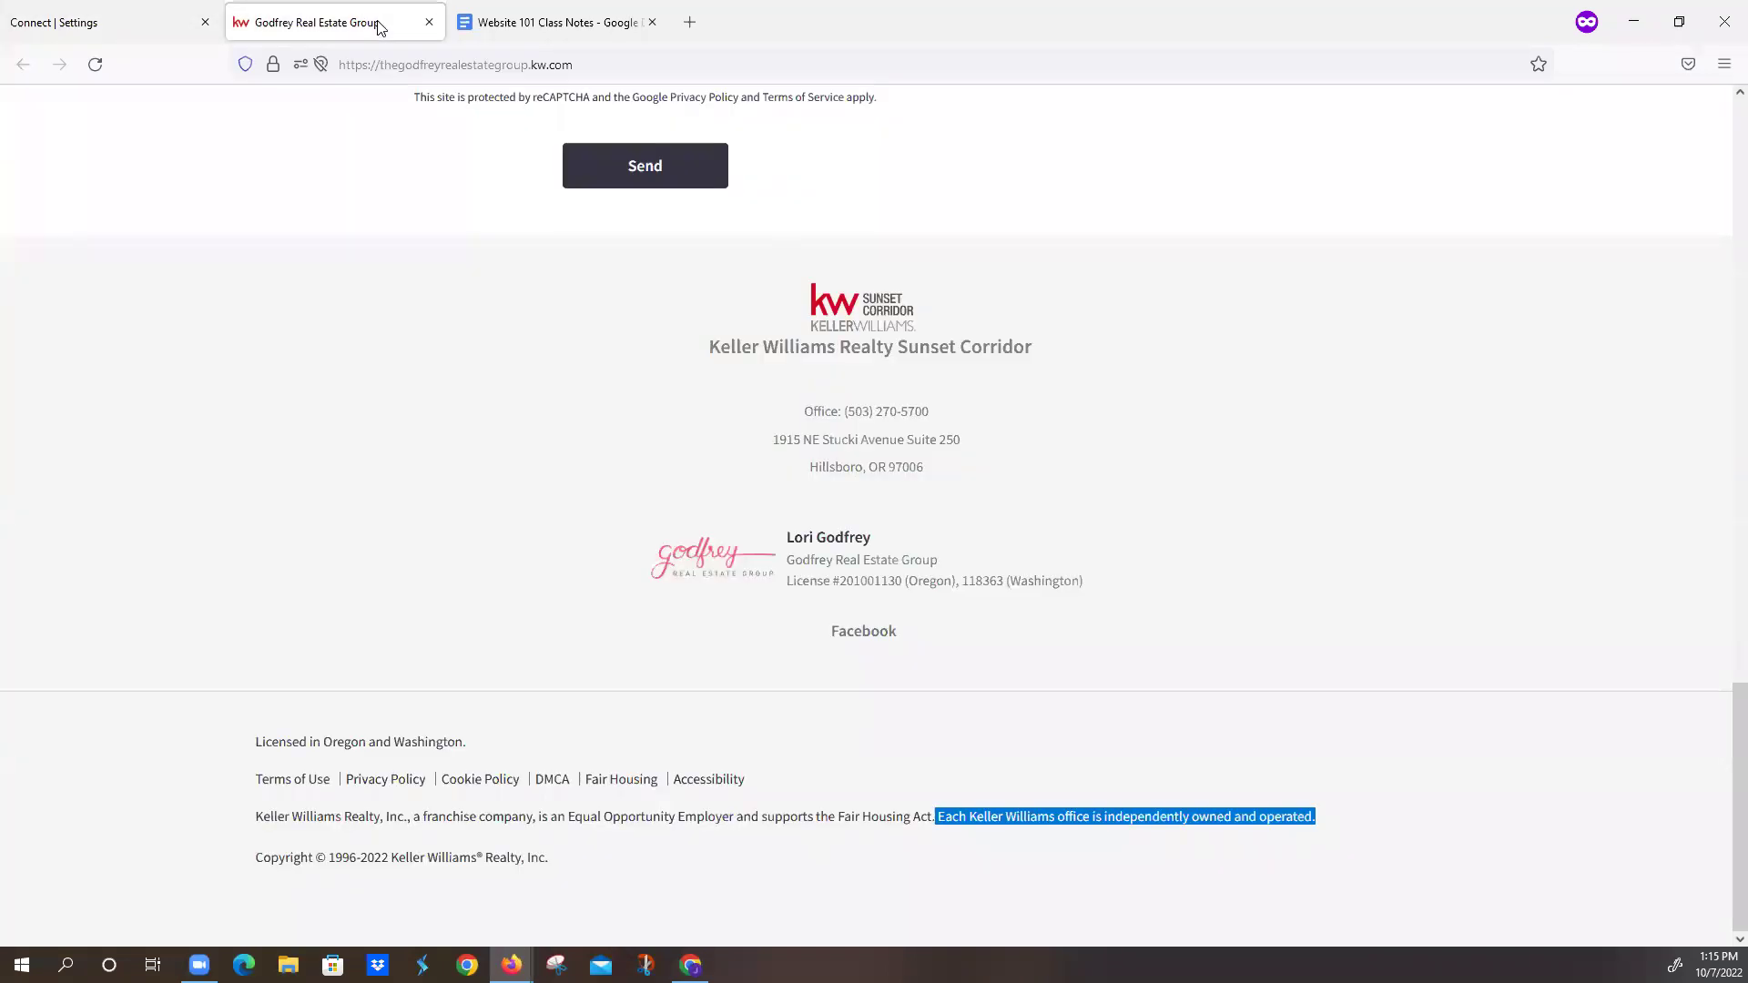
{"action": "scroll", "coordinate": [970, 408], "scroll_direction": "up", "scroll_amount": 10}
{"action": "scroll", "coordinate": [971, 410], "scroll_direction": "up", "scroll_amount": 5}
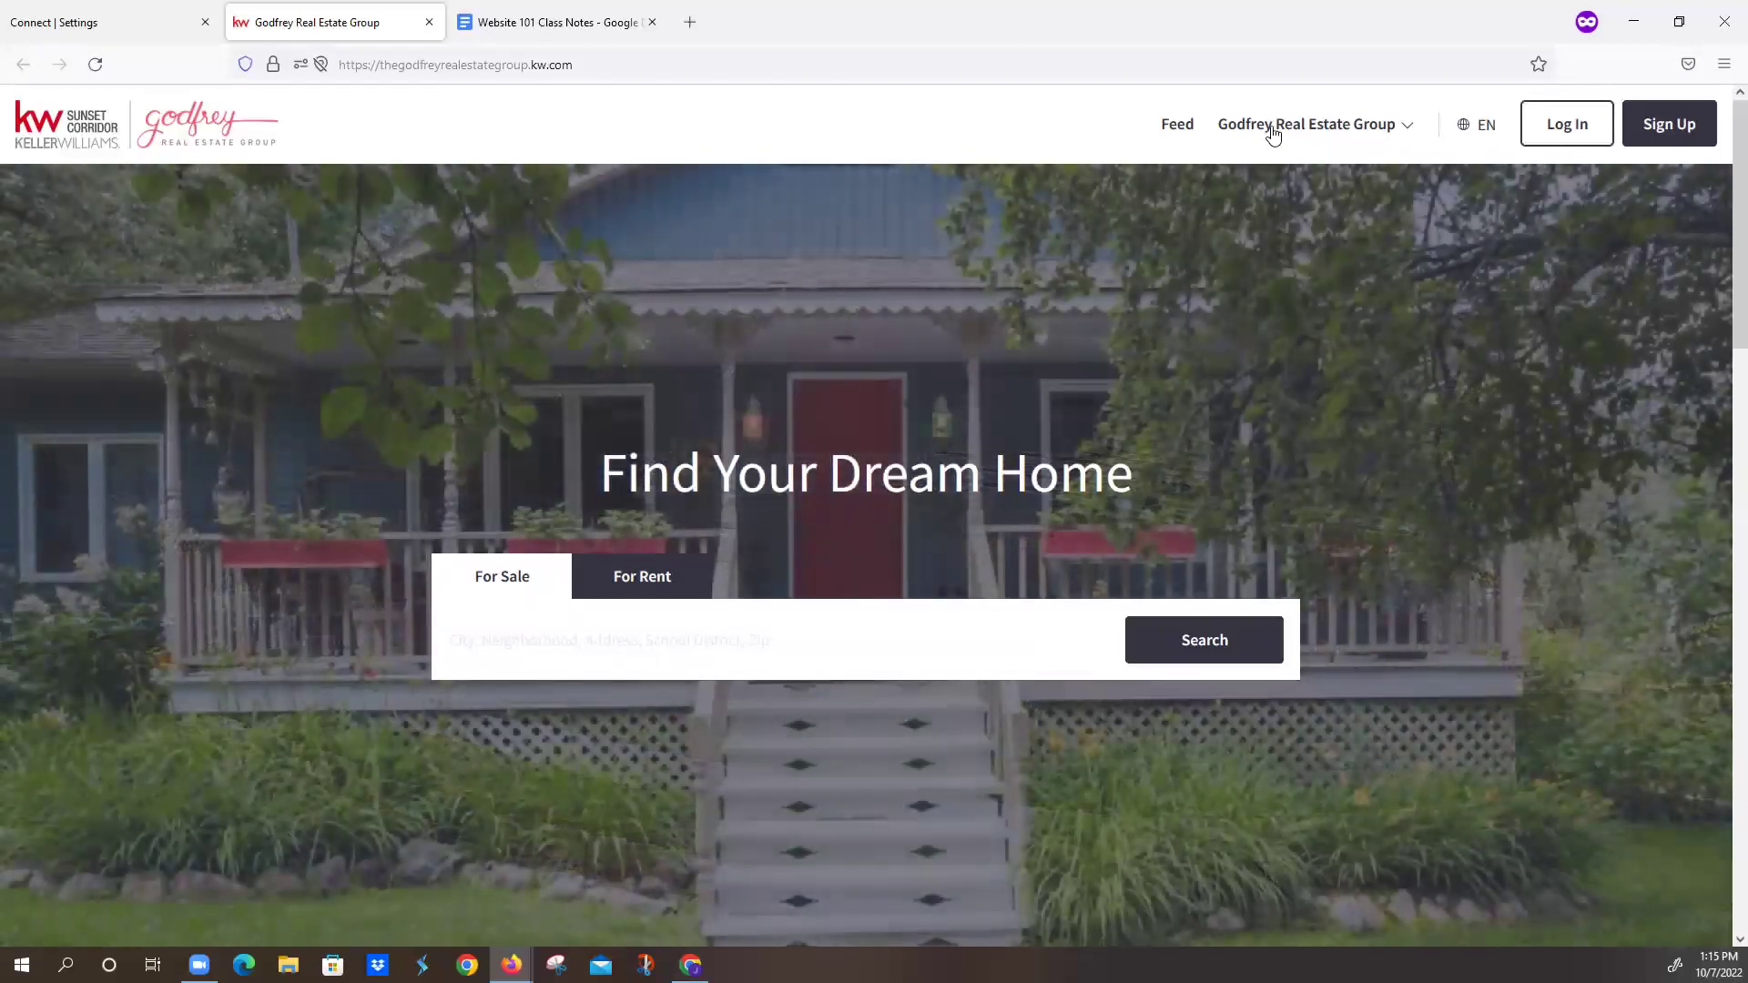
{"action": "left_click", "coordinate": [1272, 134]}
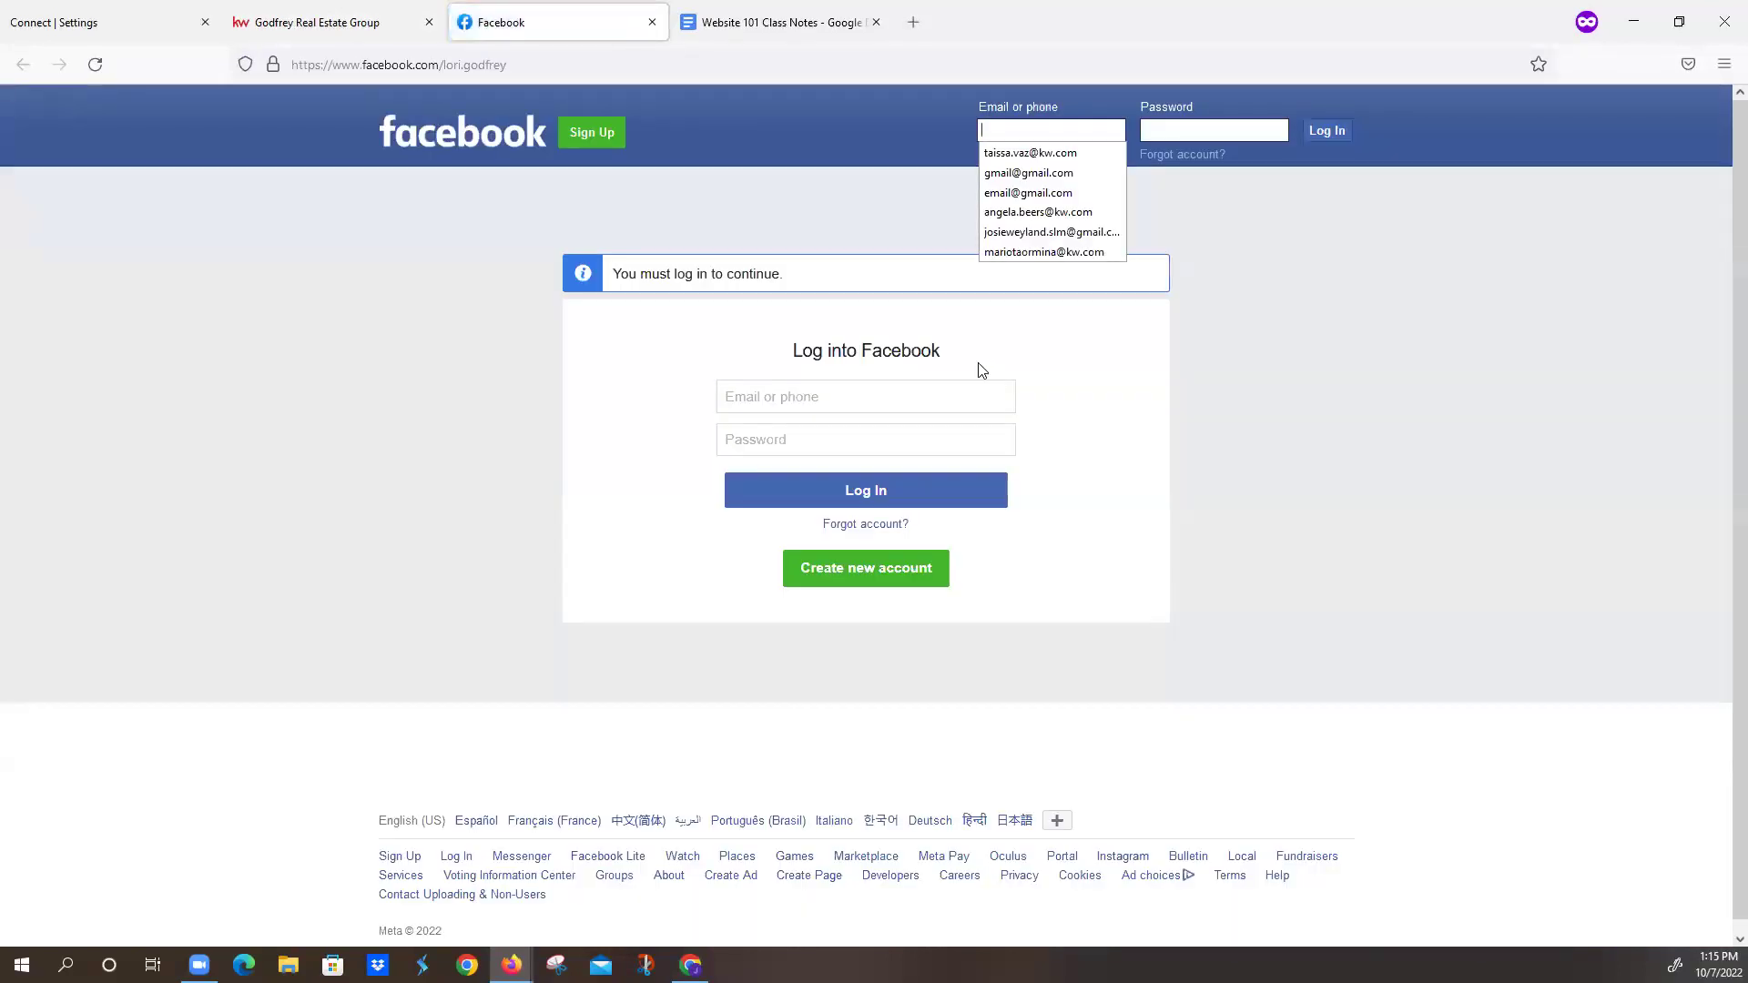
{"action": "left_click", "coordinate": [835, 220]}
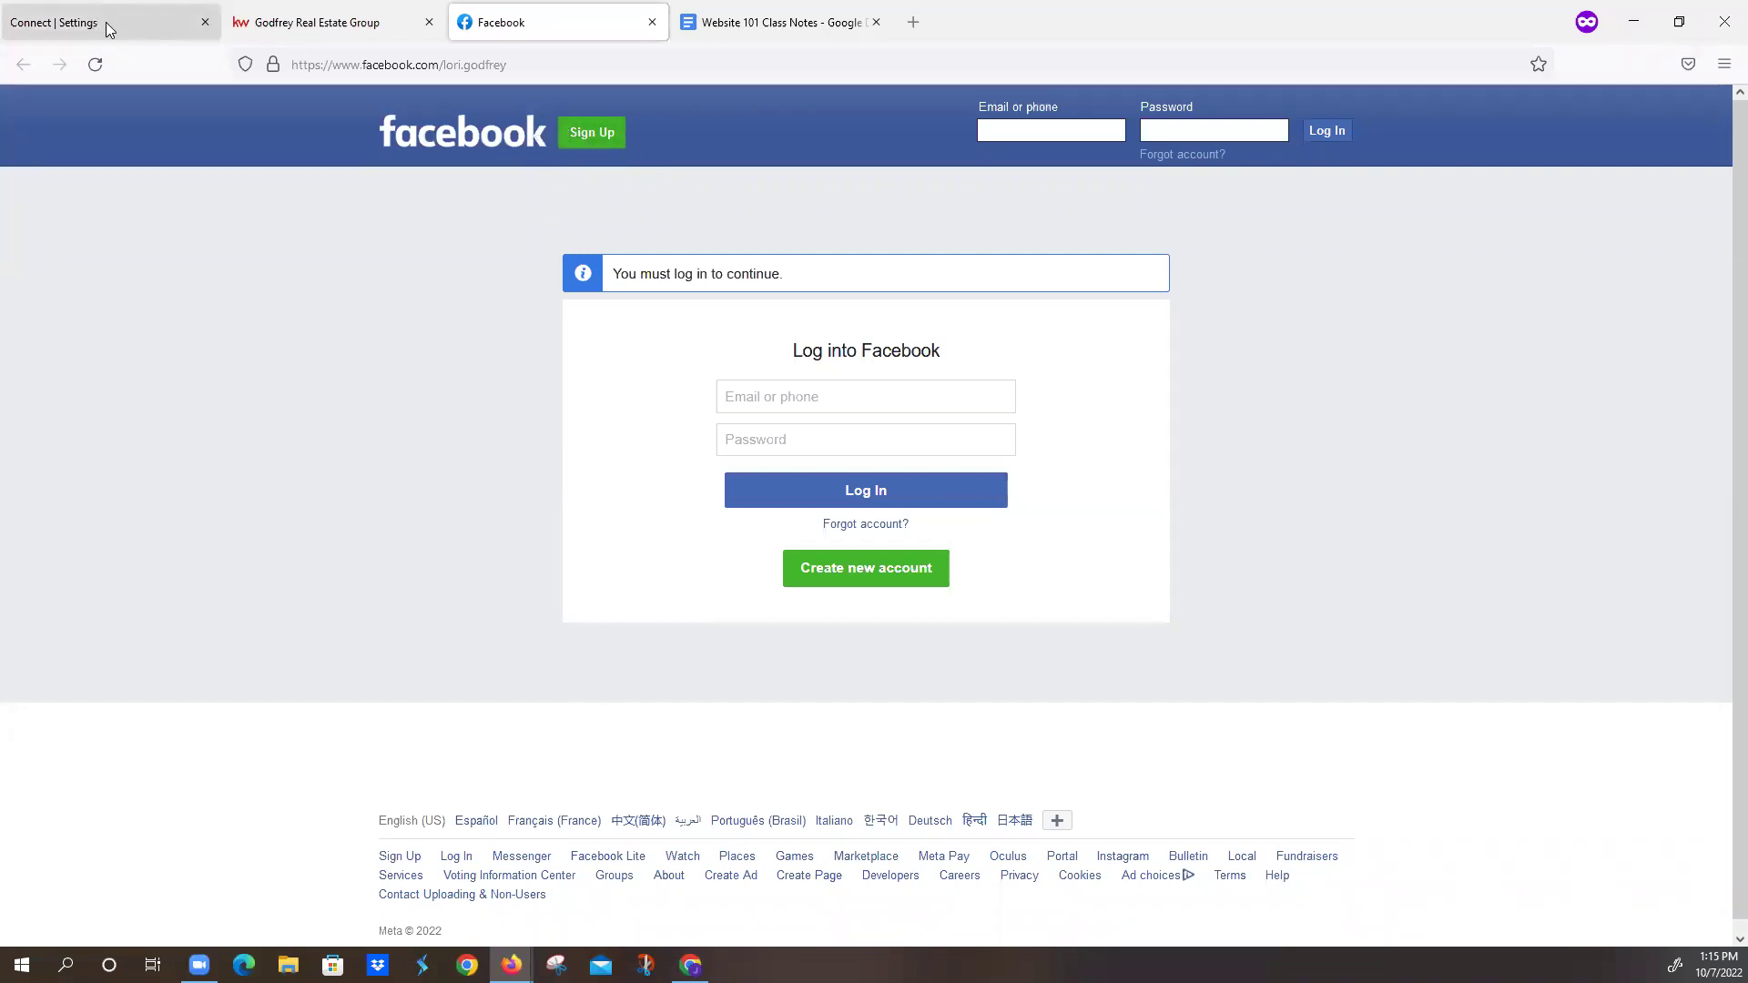
- In Marketing Profile, inspect the saved Facebook URL, then select the empty Google Analytics Tracking ID field
{"action": "left_click", "coordinate": [544, 65]}
{"action": "left_click", "coordinate": [92, 21]}
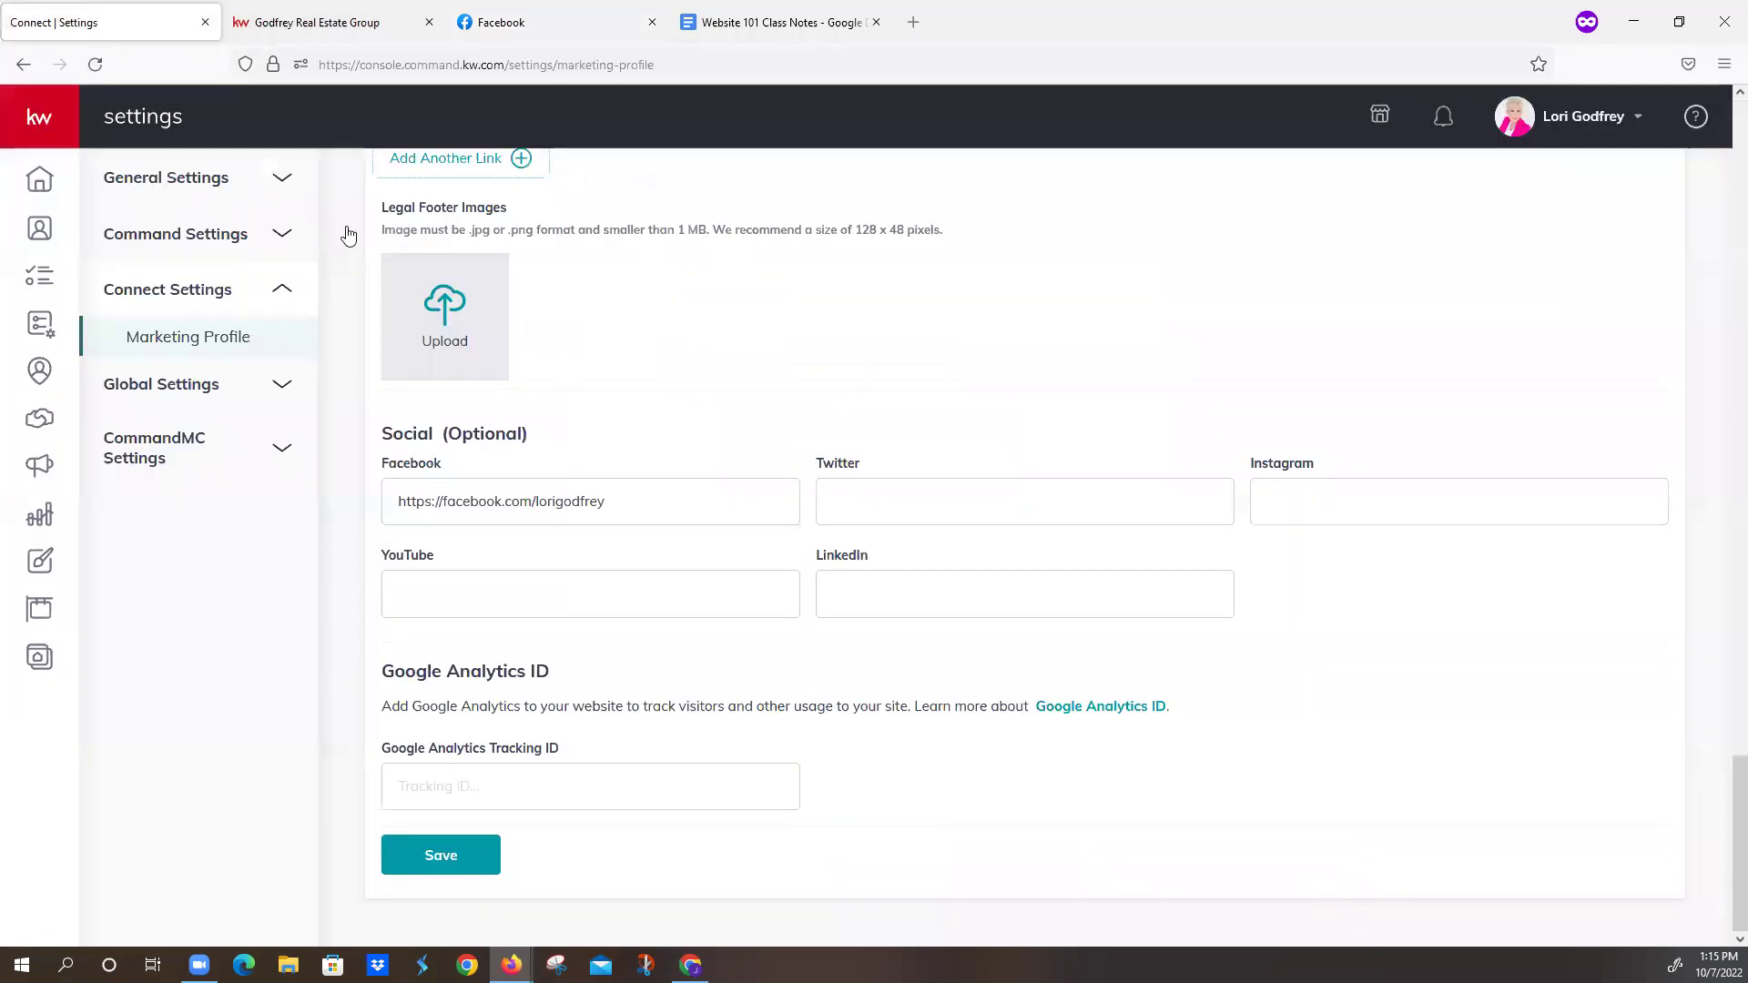
{"action": "left_click_drag", "start_coordinate": [607, 502], "coordinate": [401, 501]}
{"action": "left_click", "coordinate": [698, 429]}
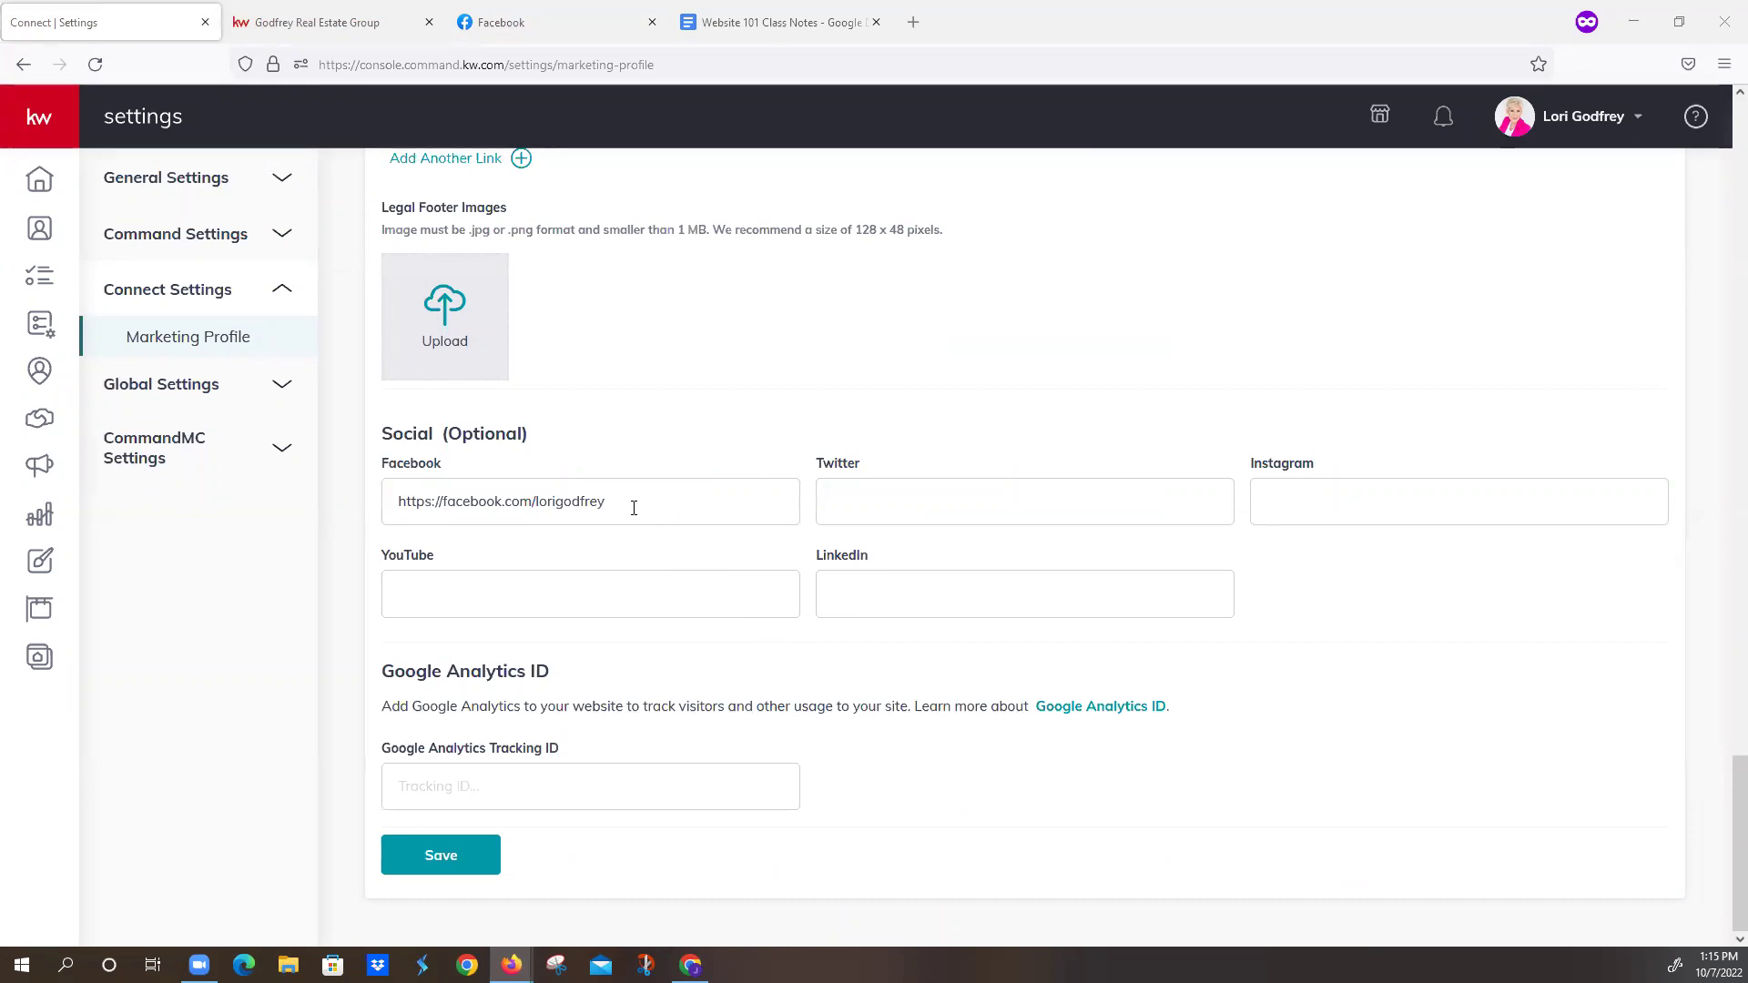
{"action": "left_click_drag", "start_coordinate": [632, 507], "coordinate": [382, 508]}
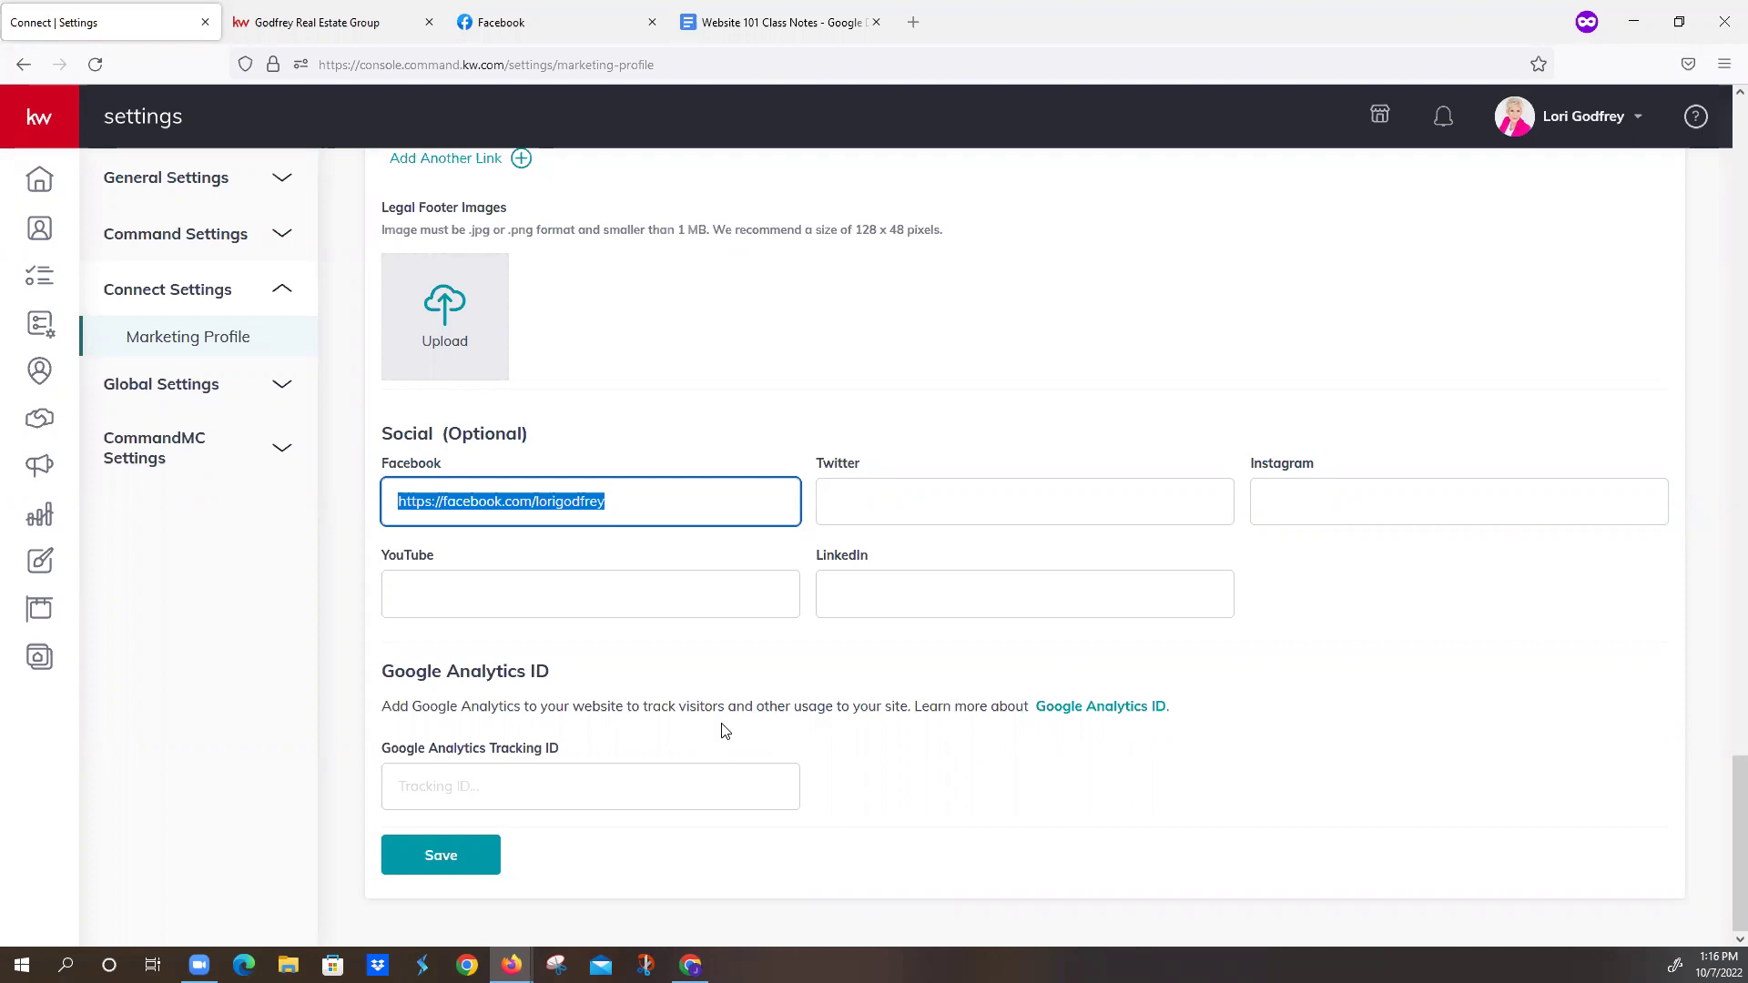
{"action": "left_click", "coordinate": [508, 783]}
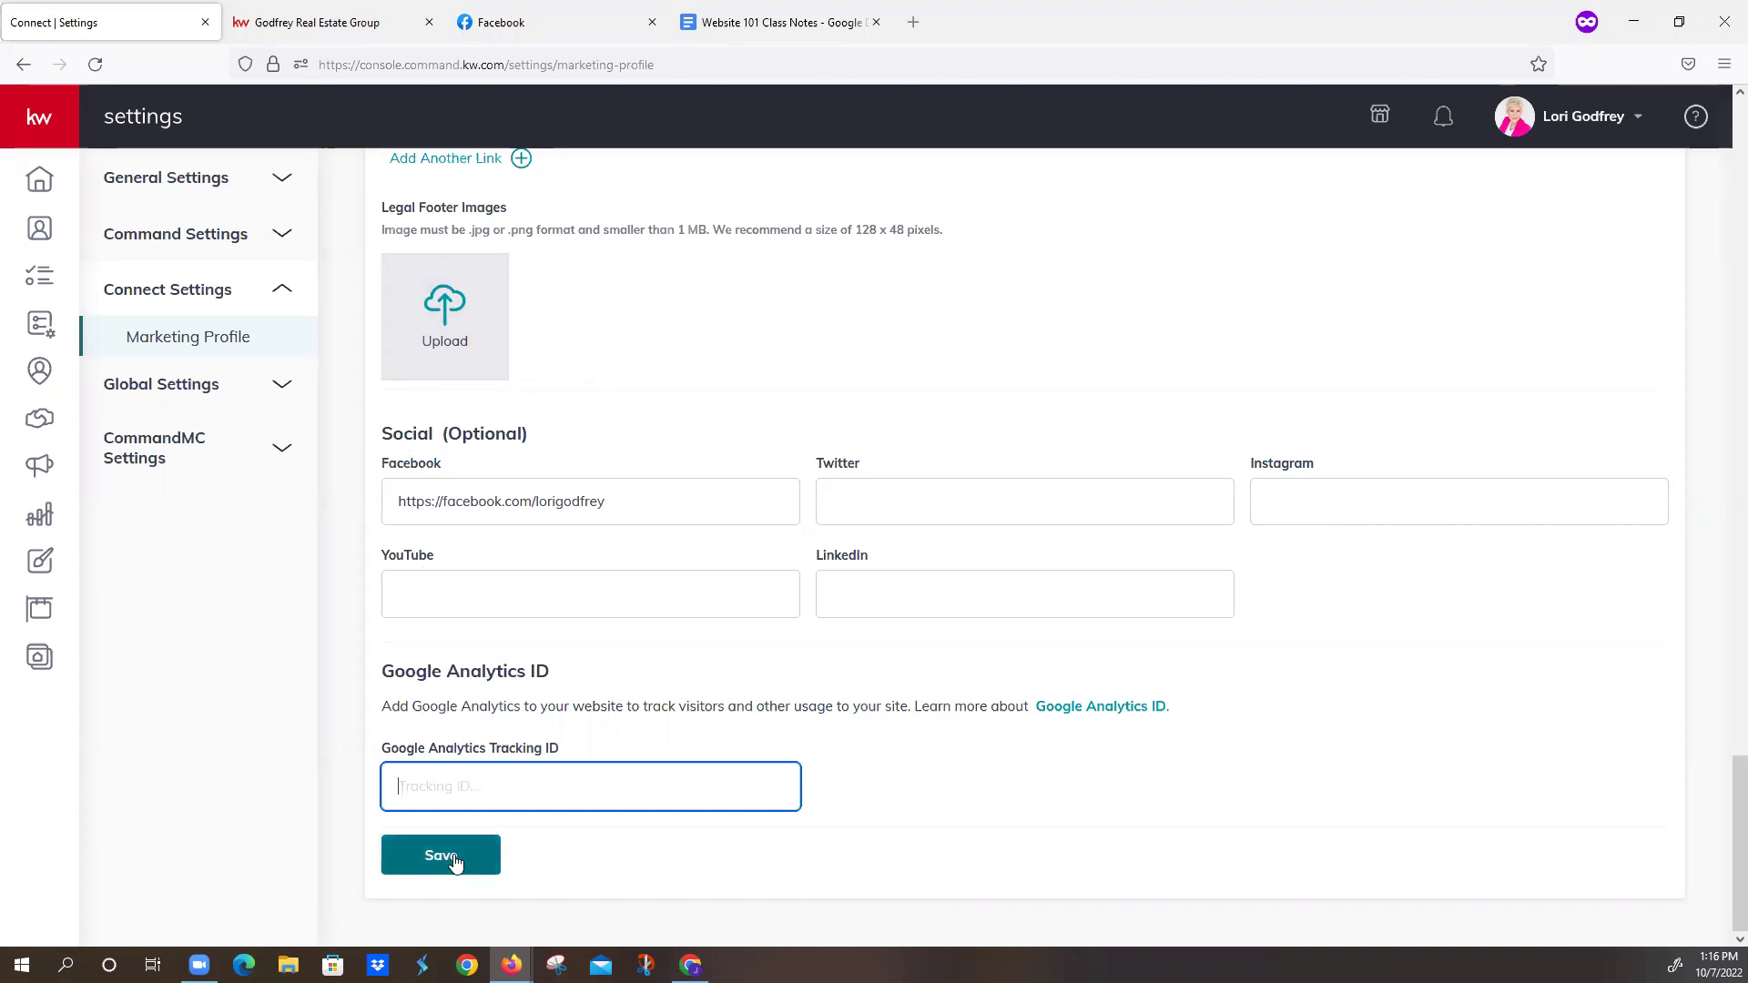
{"action": "scroll", "coordinate": [1059, 835], "scroll_direction": "up", "scroll_amount": 5}
{"action": "scroll", "coordinate": [1059, 835], "scroll_direction": "up", "scroll_amount": 10}
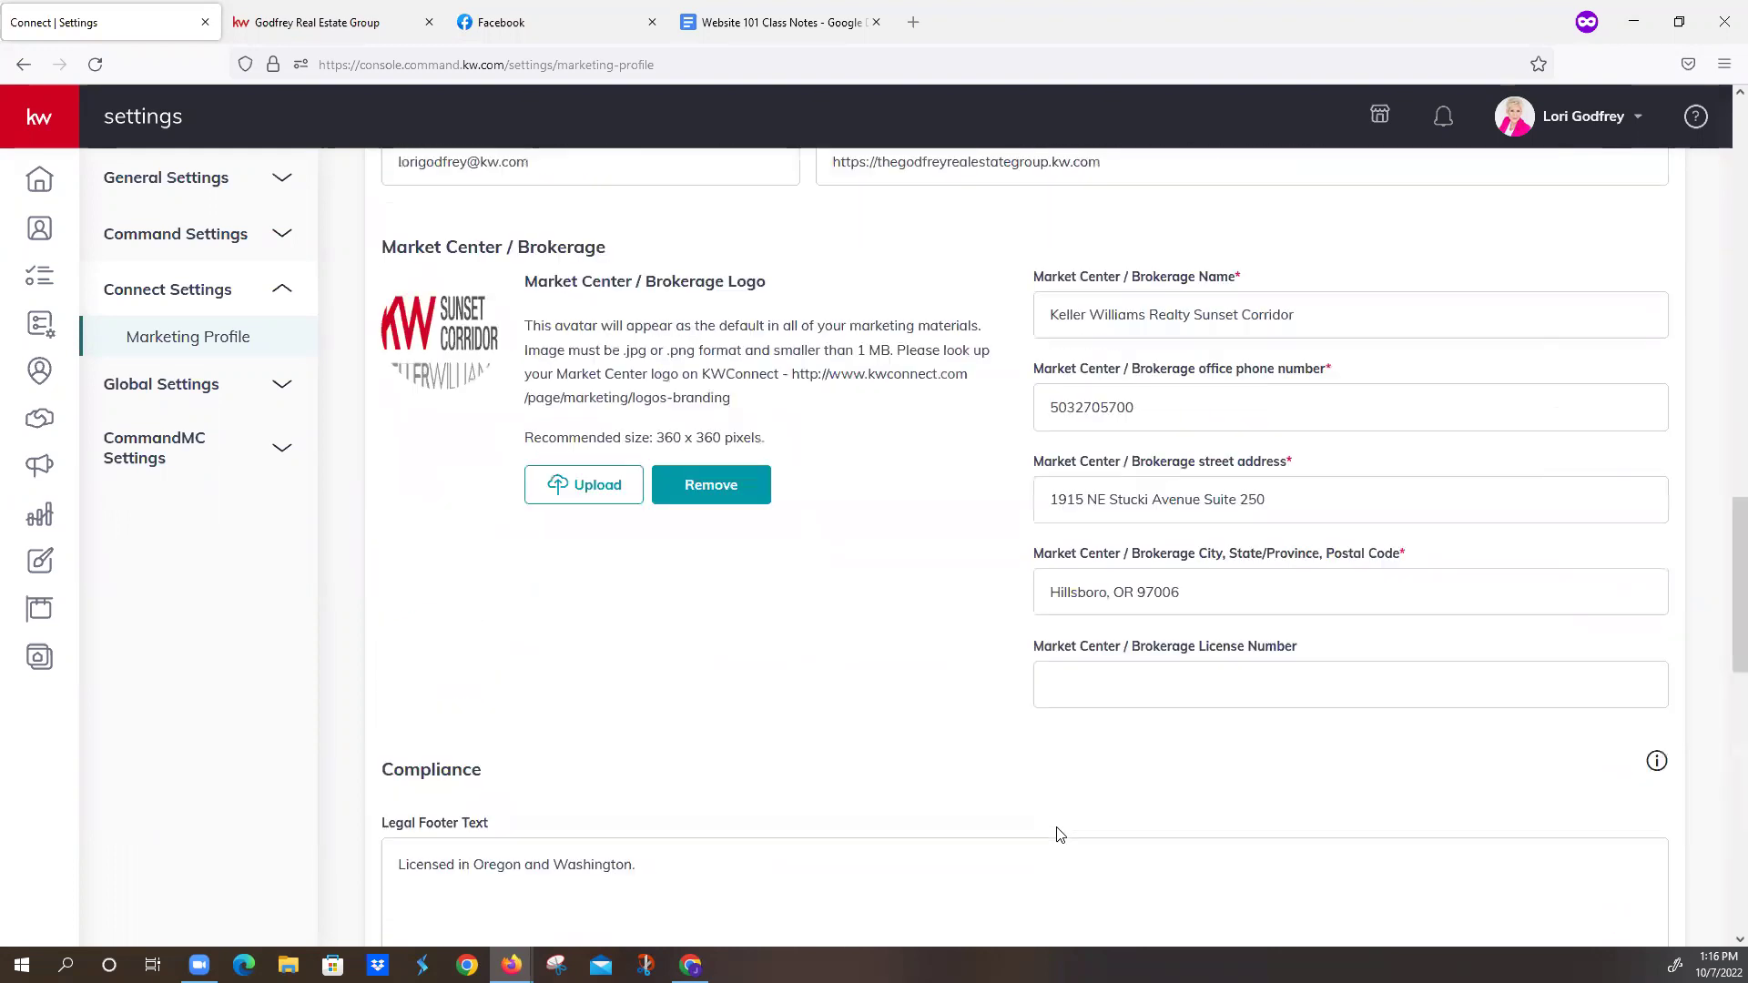
{"action": "scroll", "coordinate": [1022, 833], "scroll_direction": "up", "scroll_amount": 4}
{"action": "scroll", "coordinate": [1021, 836], "scroll_direction": "up", "scroll_amount": 12}
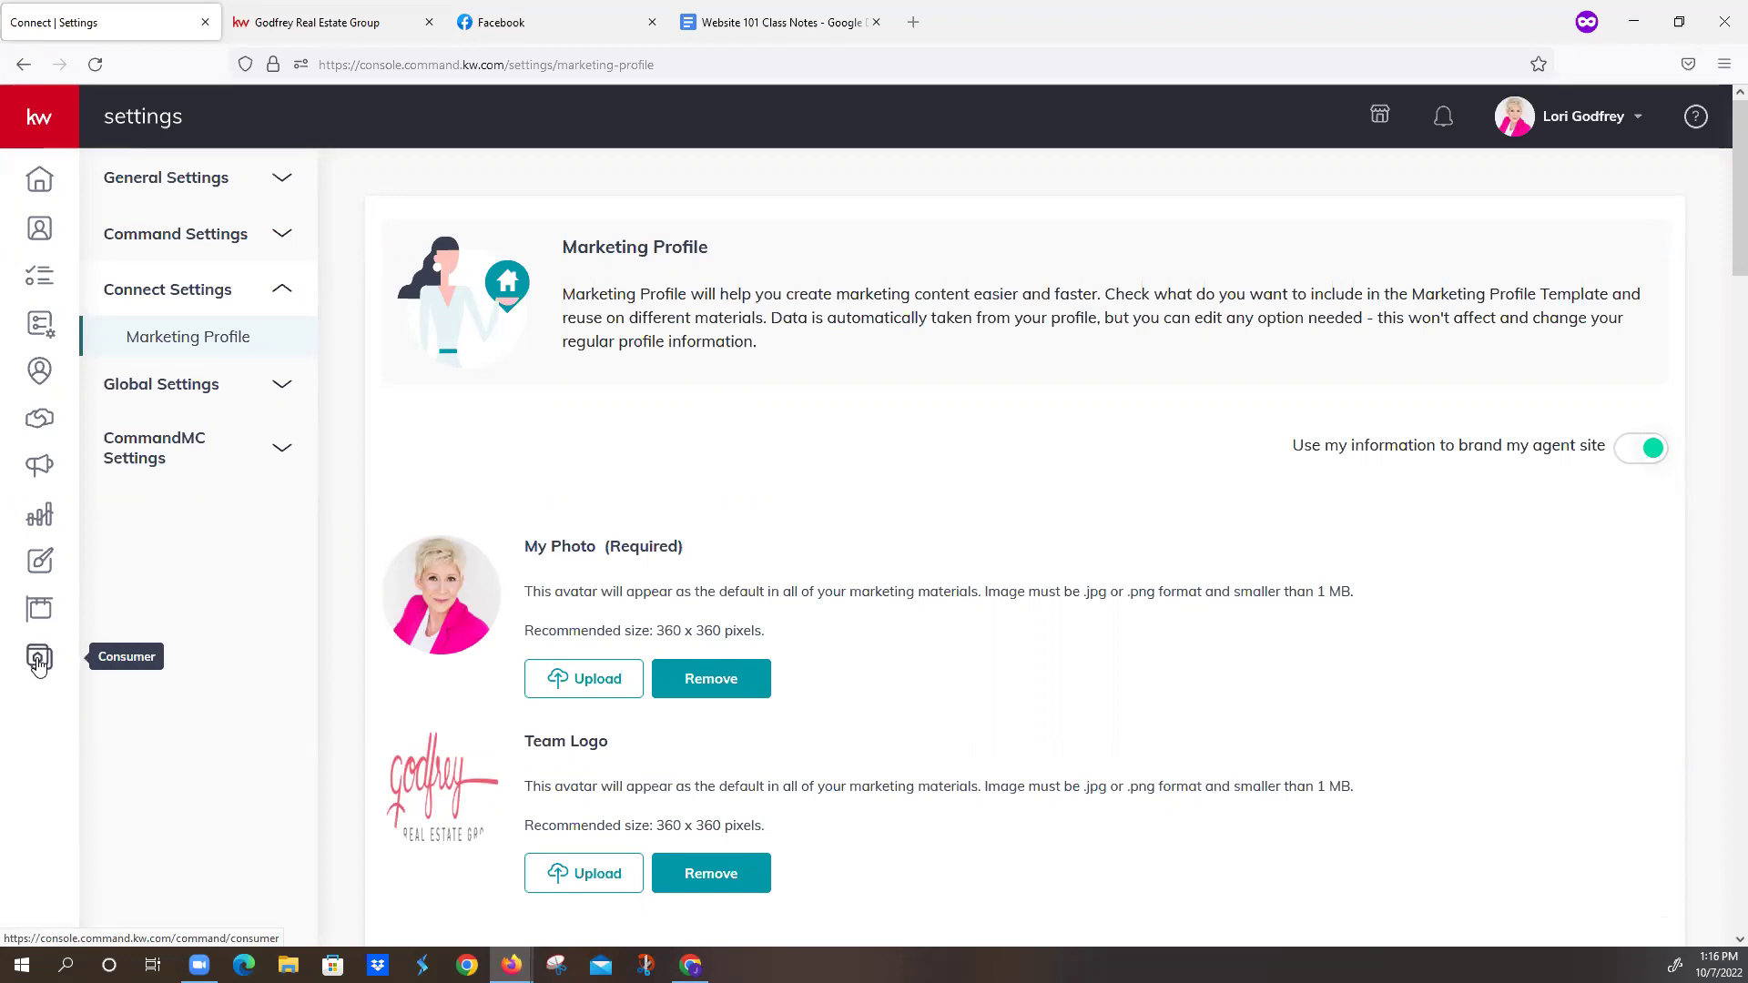
- Open Consumer > Site & App Settings to the General tab showing the 'Find Your Dream Home' hero text
{"action": "left_click", "coordinate": [23, 127]}
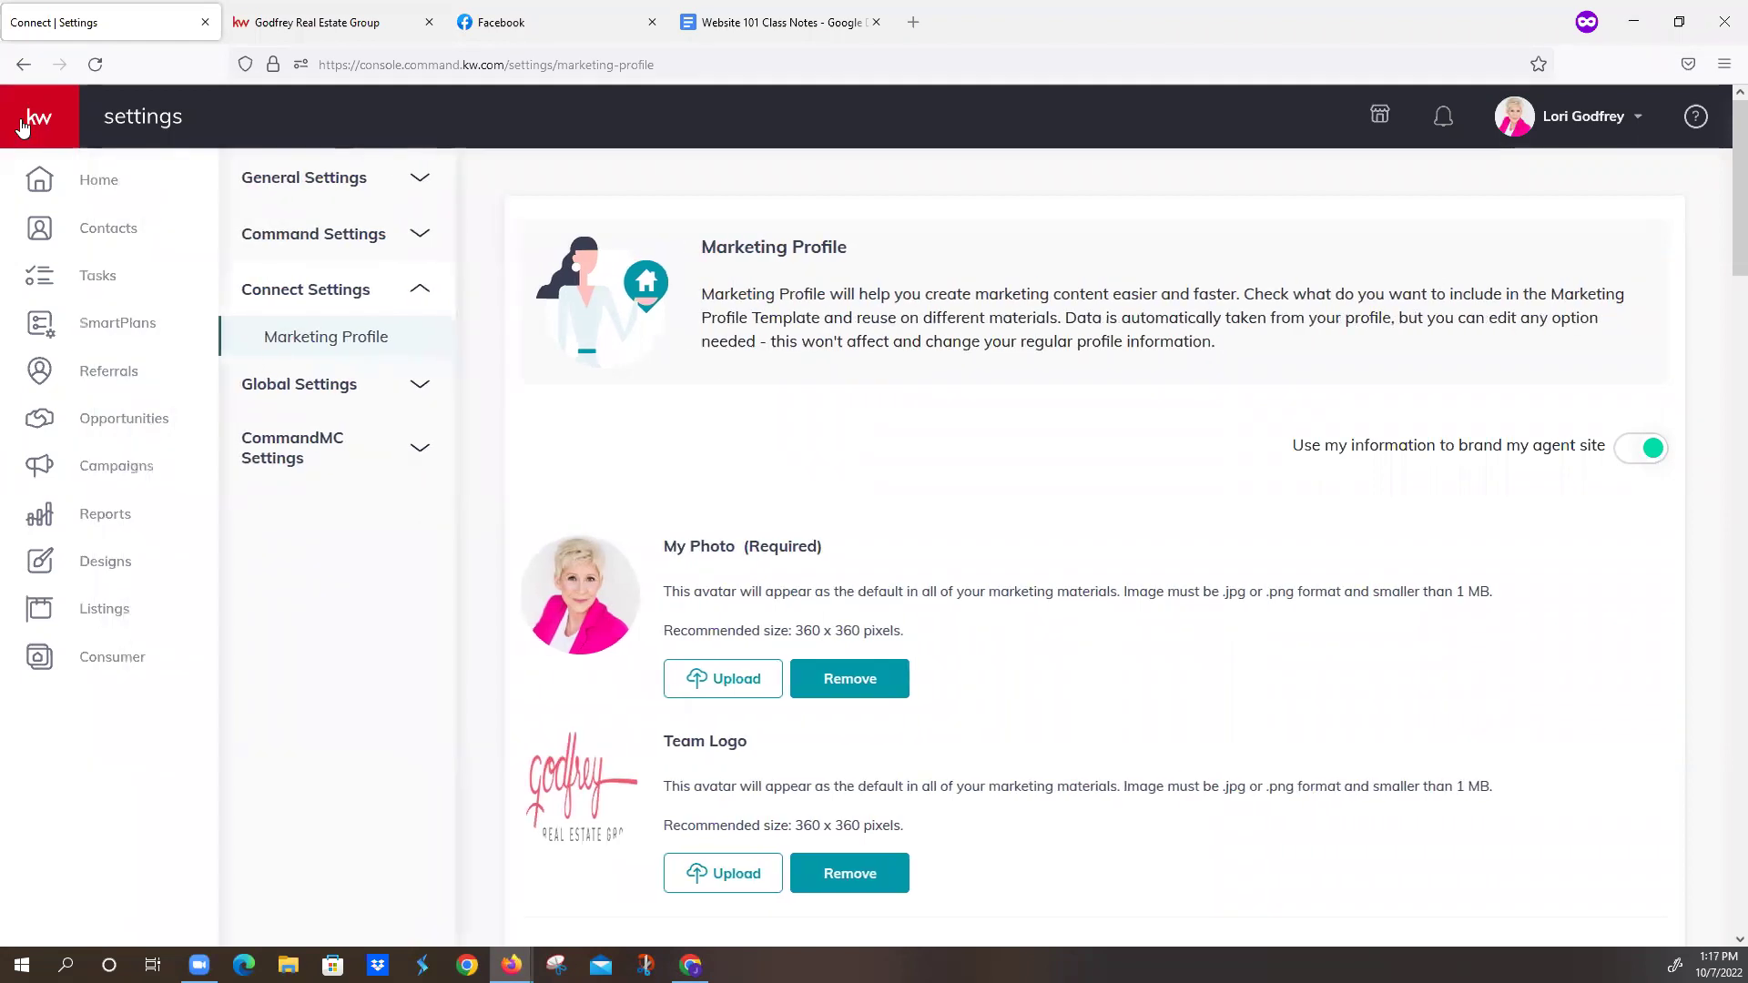
{"action": "left_click", "coordinate": [38, 669]}
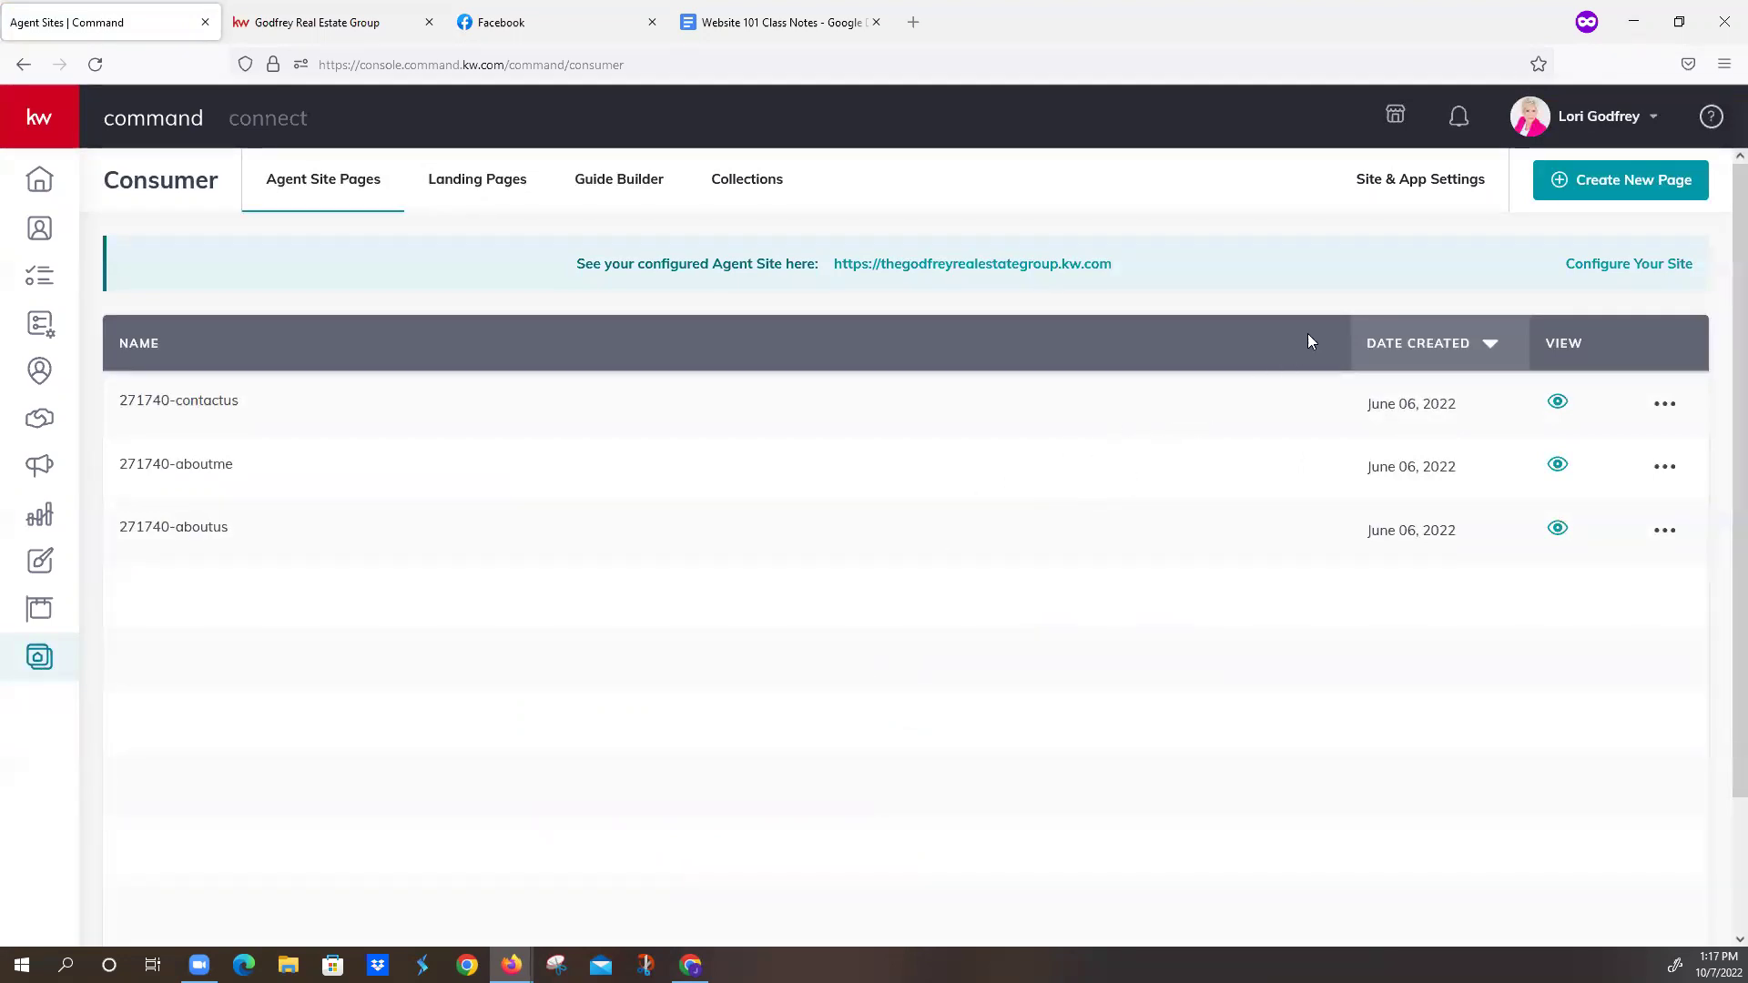
{"action": "left_click", "coordinate": [1406, 182]}
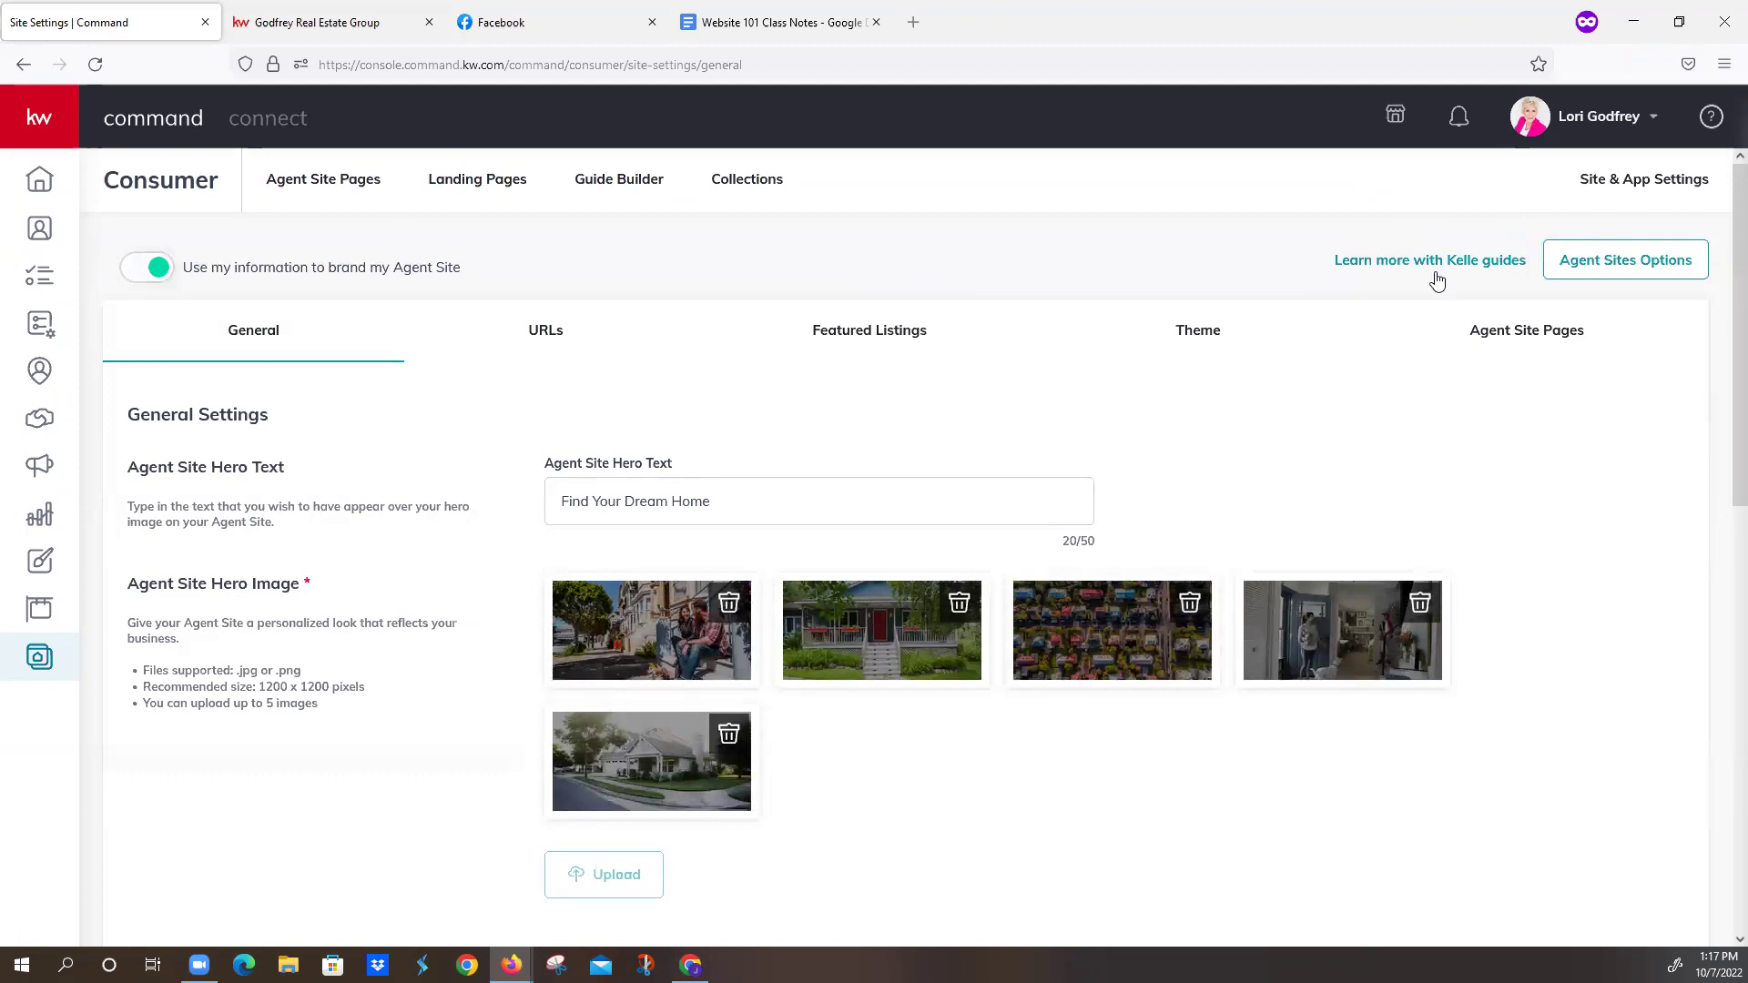
- Choose and start the Agent Site guide from the Kelle guides chooser
{"action": "left_click", "coordinate": [1440, 262]}
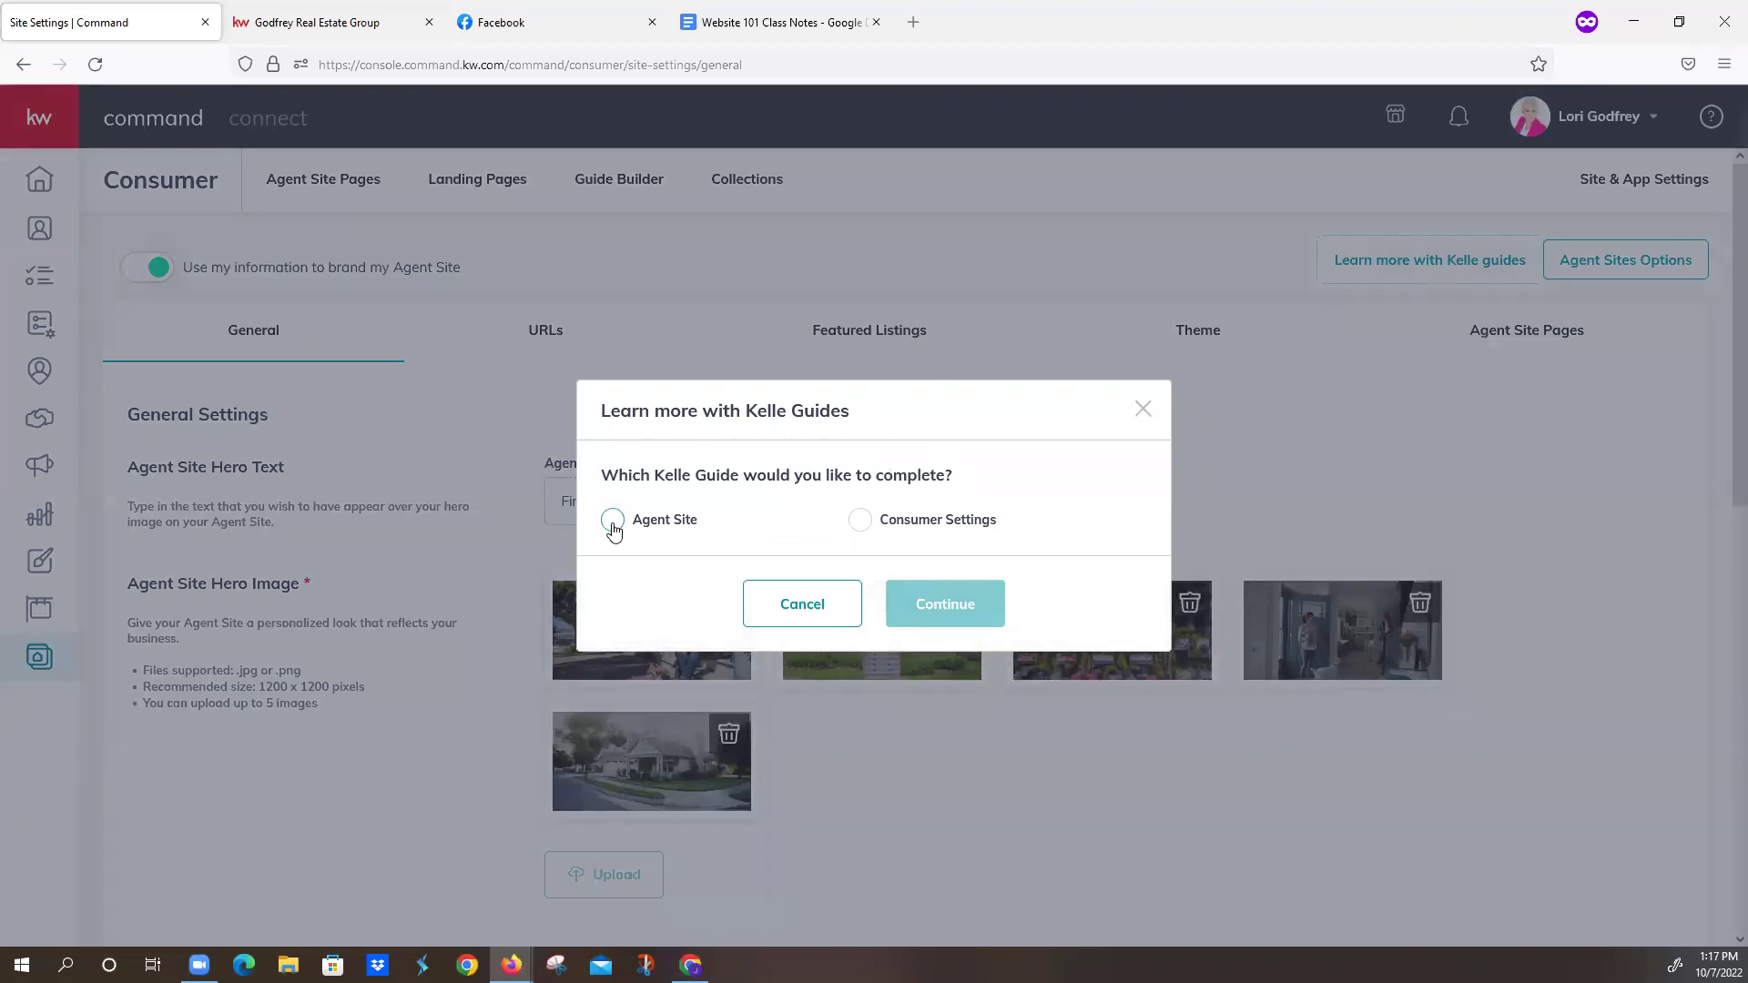
{"action": "left_click", "coordinate": [611, 521]}
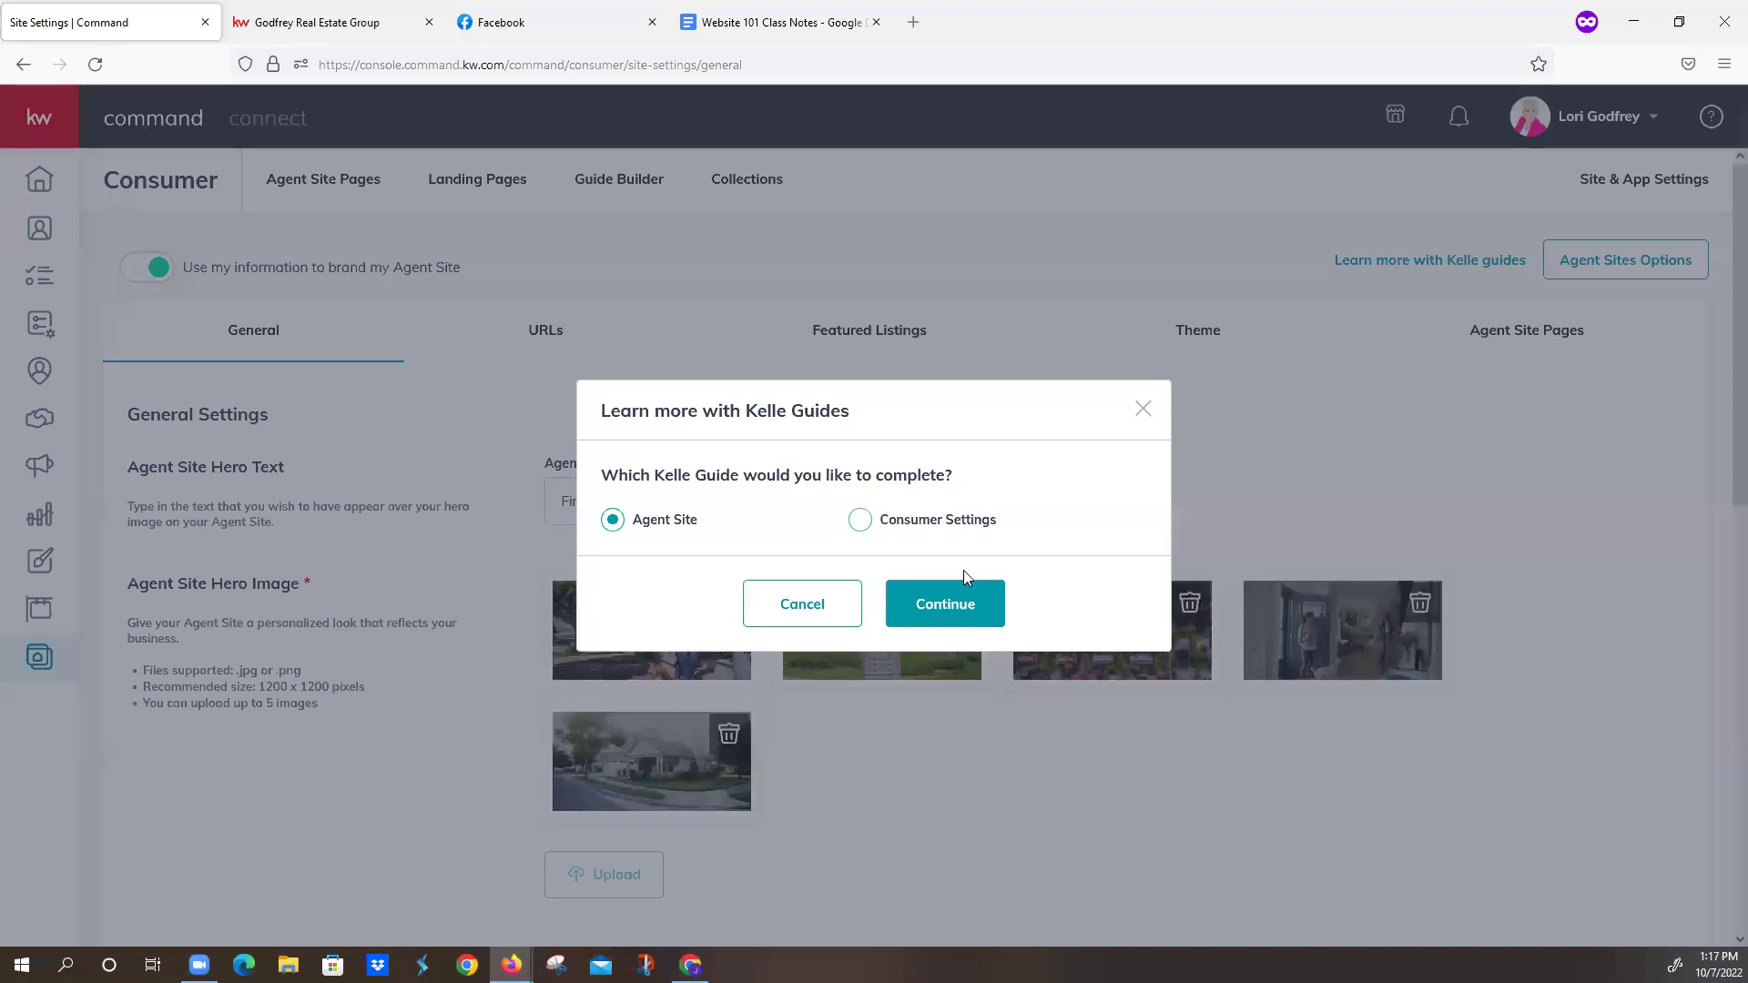
{"action": "left_click", "coordinate": [960, 609]}
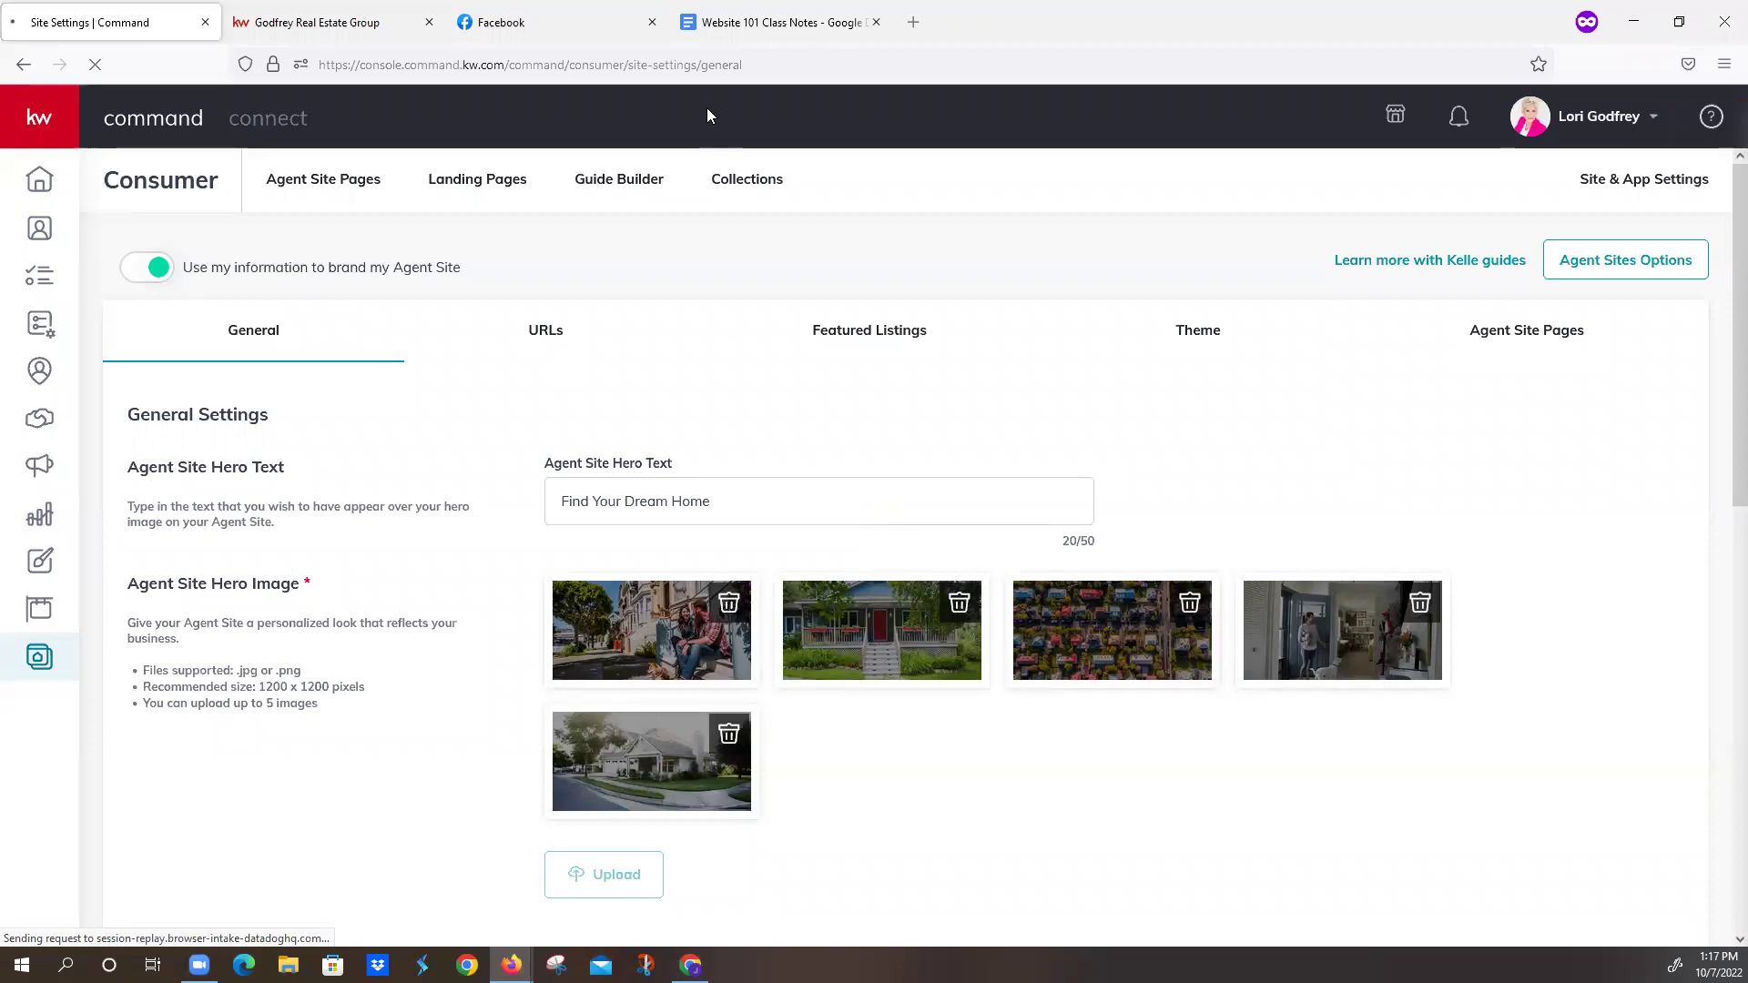
- Close the Facebook page, start the Agent Sites guide, and acknowledge the compliance reminder
{"action": "left_click", "coordinate": [652, 22]}
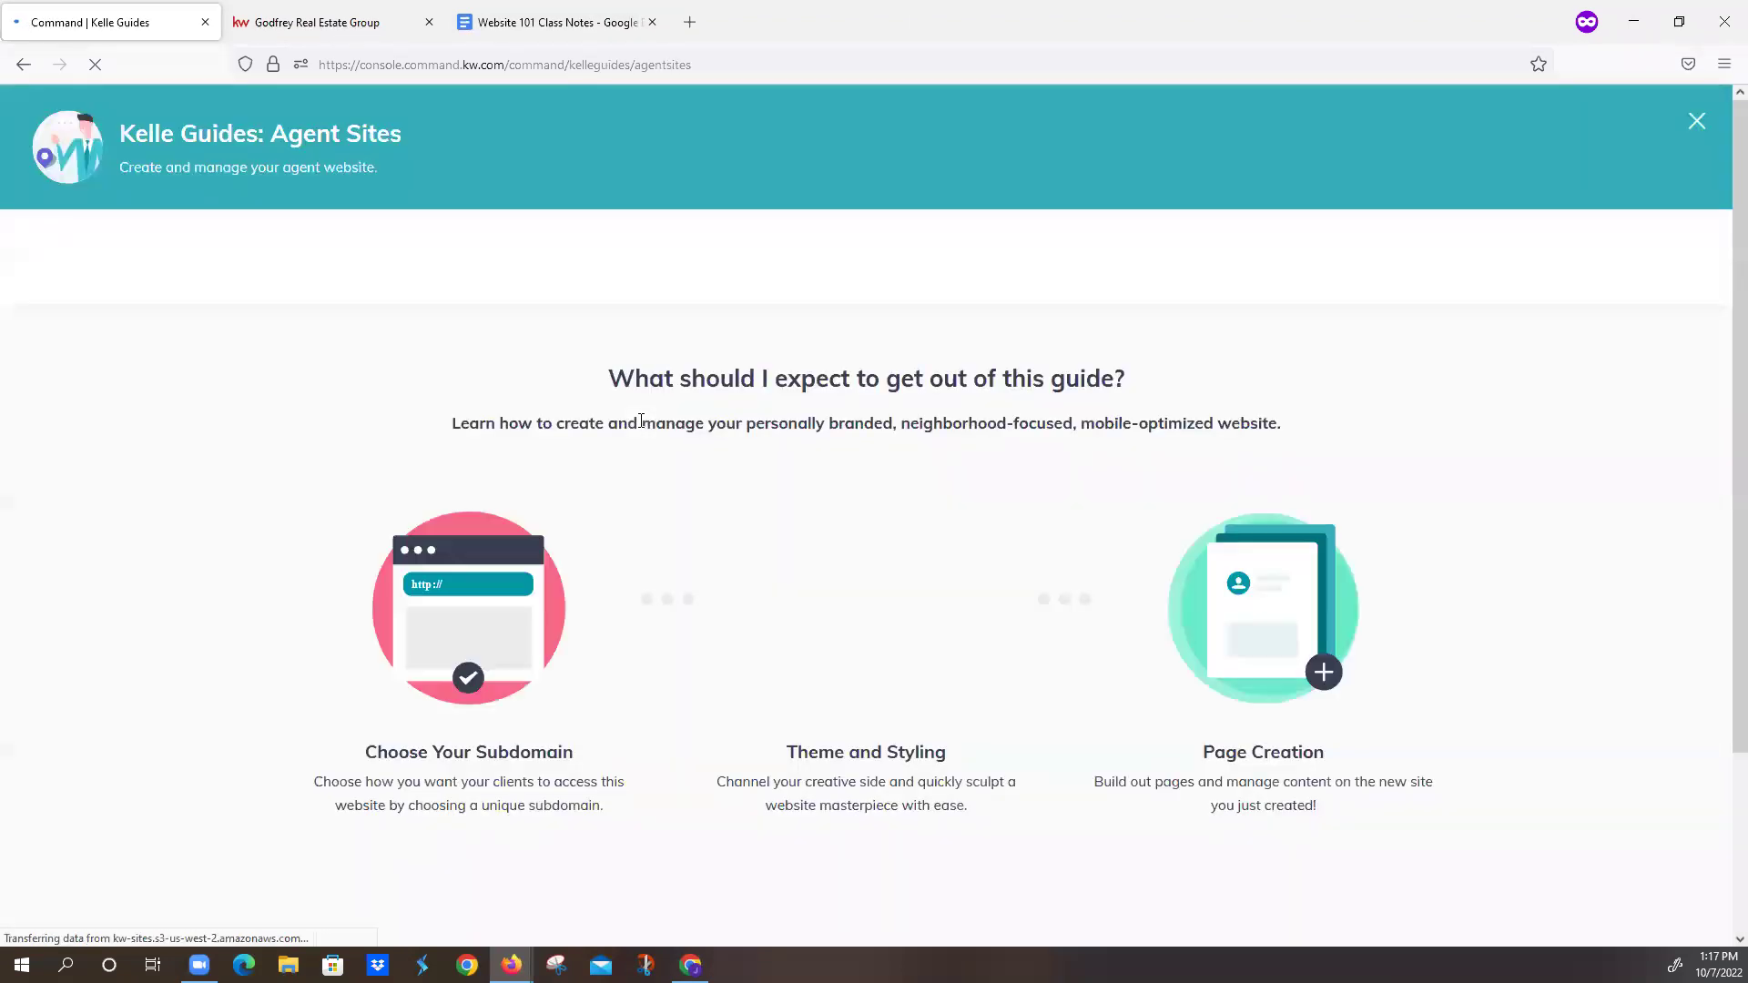
{"action": "scroll", "coordinate": [722, 507], "scroll_direction": "down", "scroll_amount": 2}
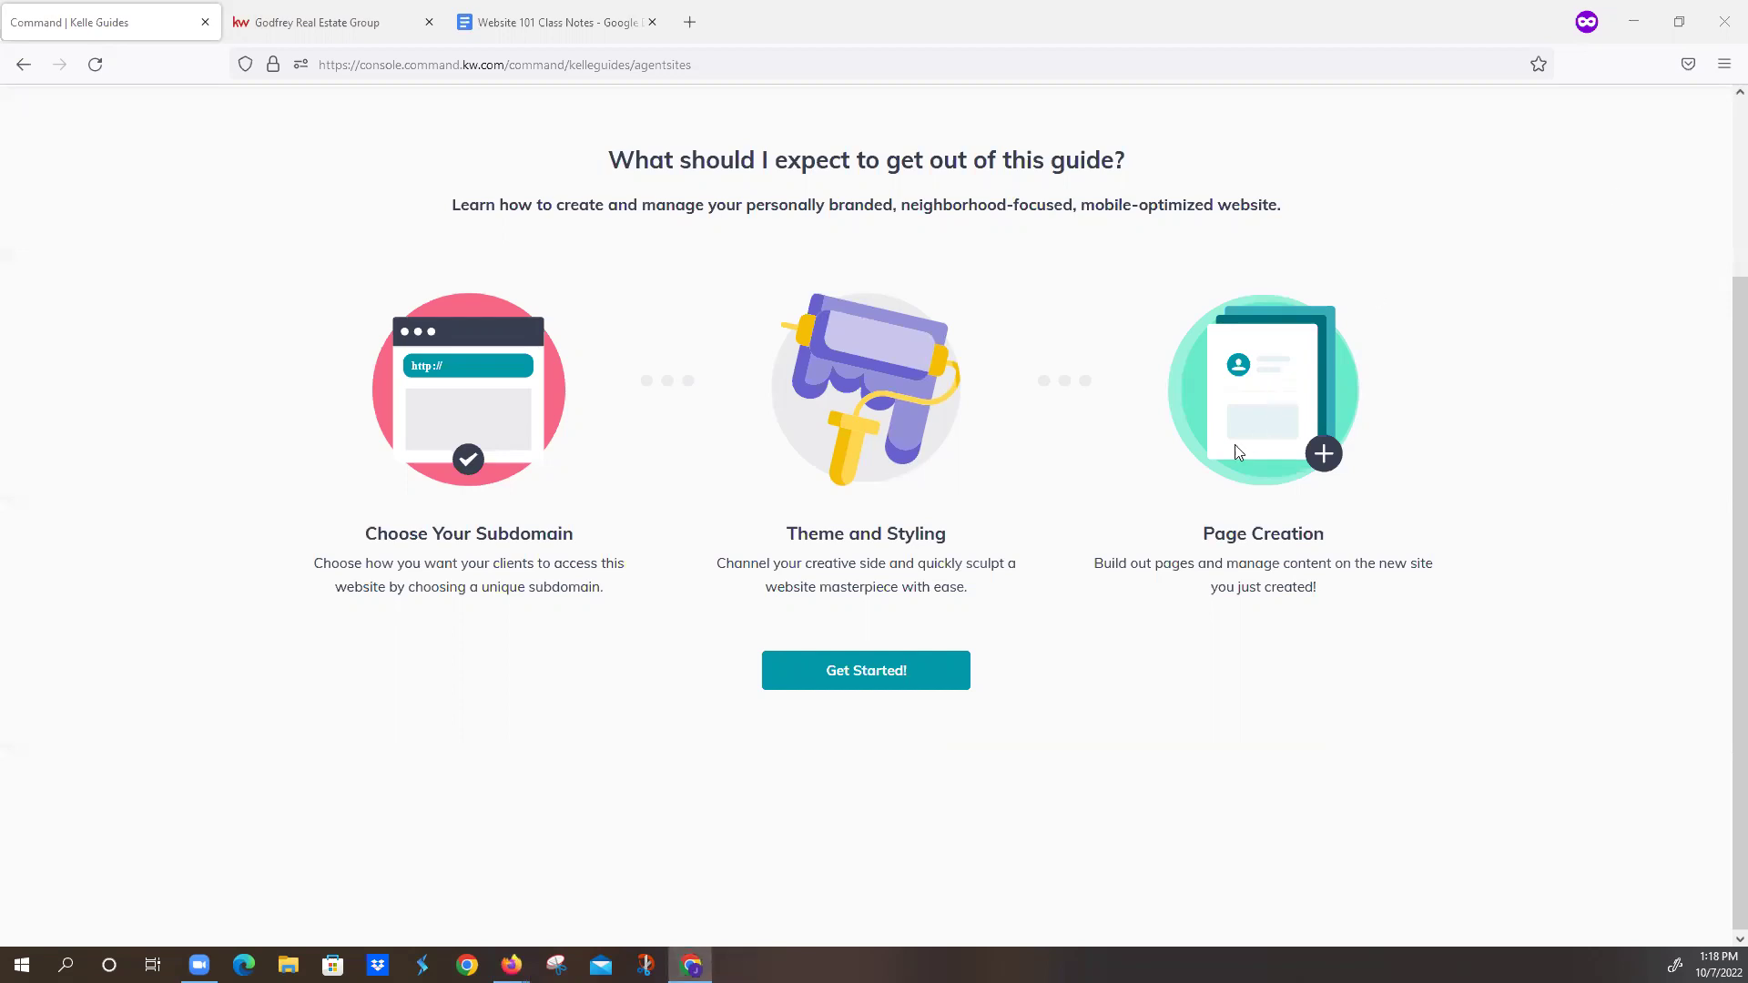
{"action": "left_click", "coordinate": [854, 671]}
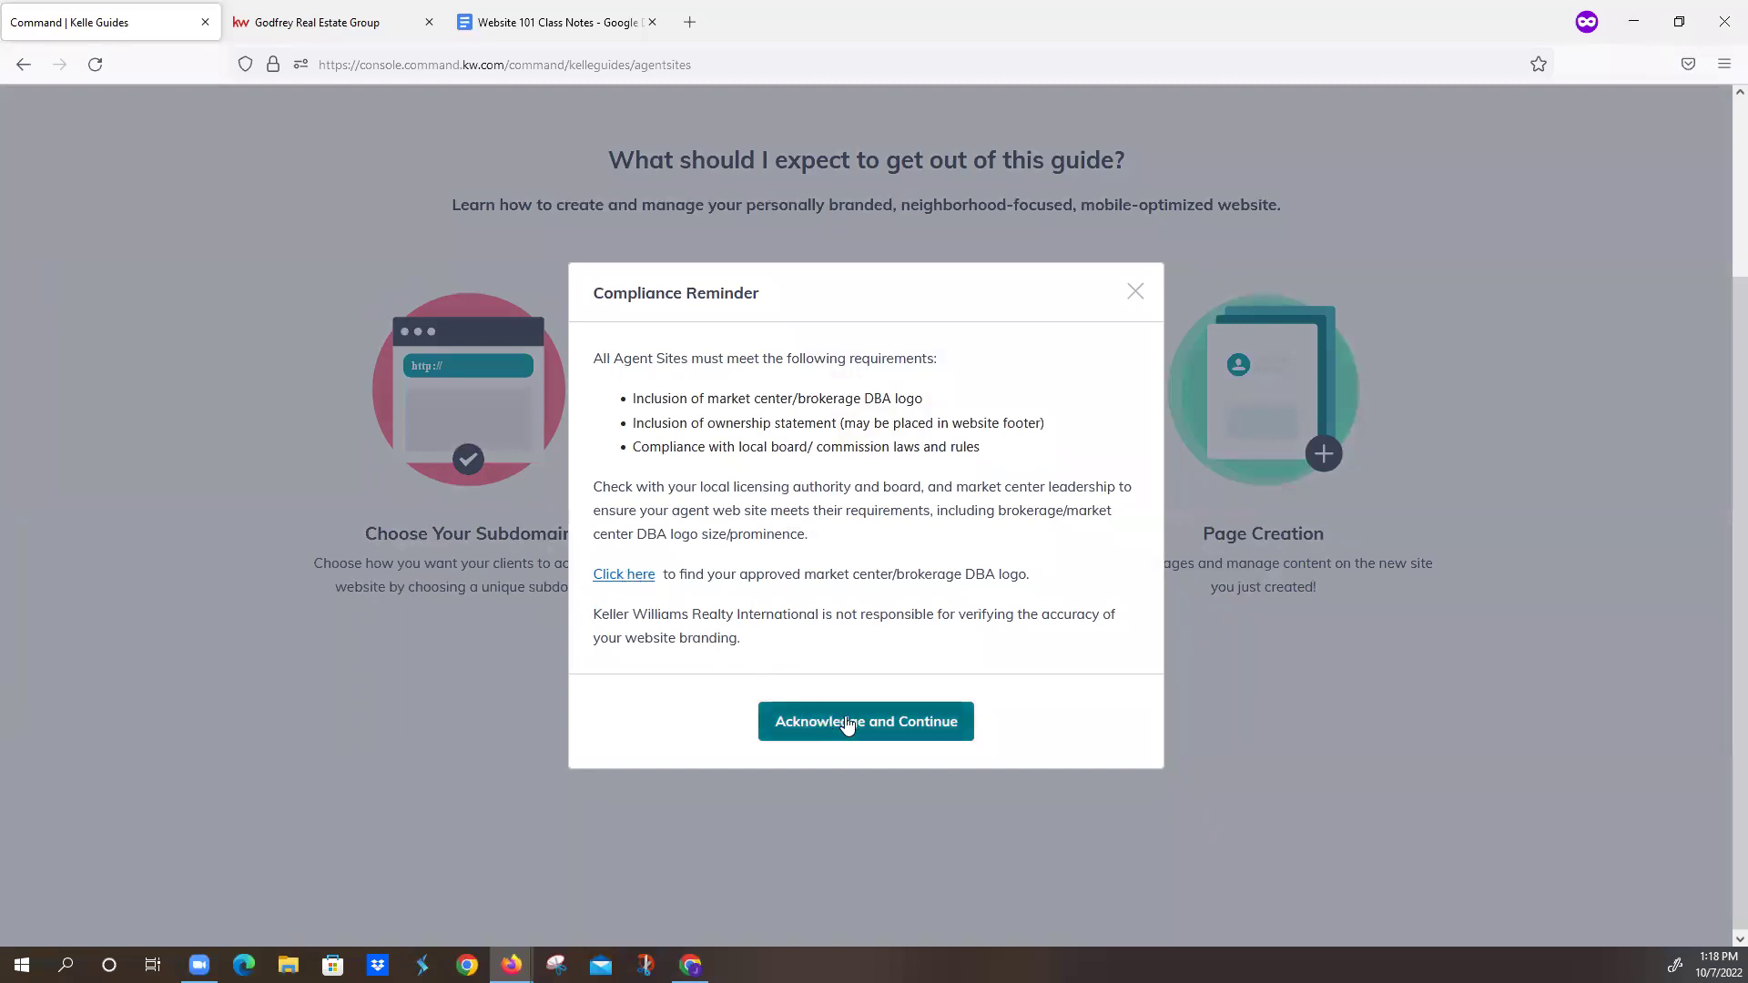
{"action": "left_click", "coordinate": [889, 722]}
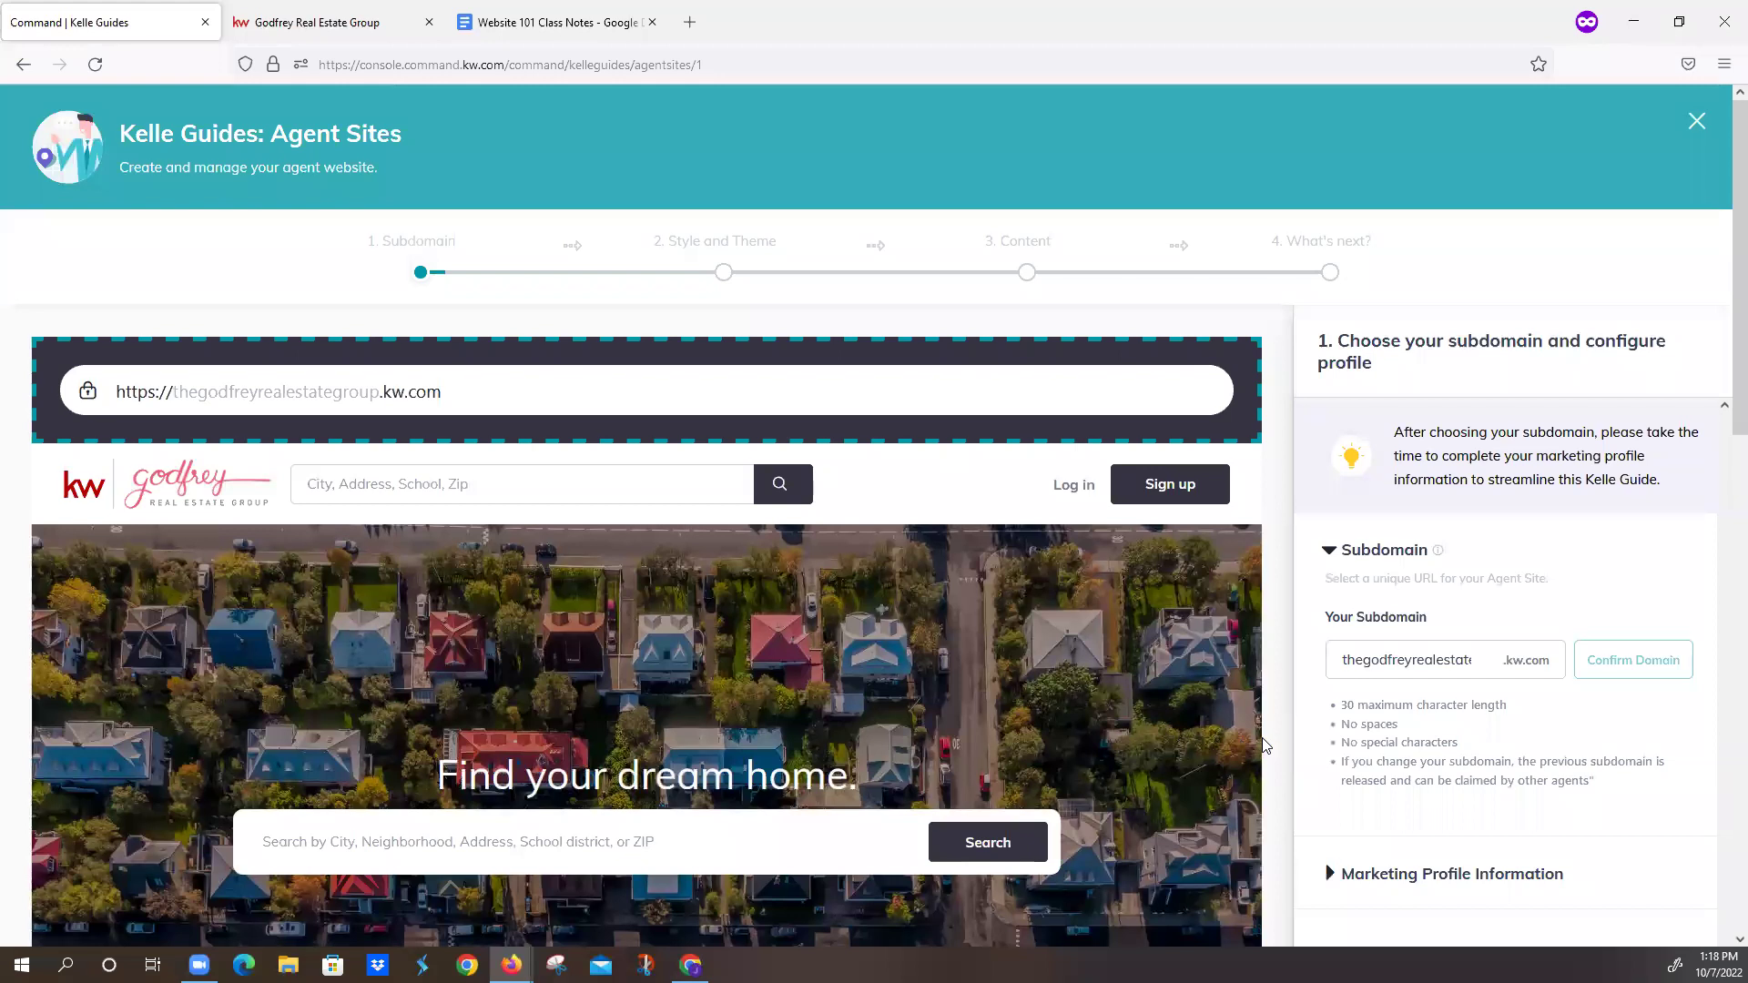
{"action": "scroll", "coordinate": [1424, 761], "scroll_direction": "down", "scroll_amount": 2}
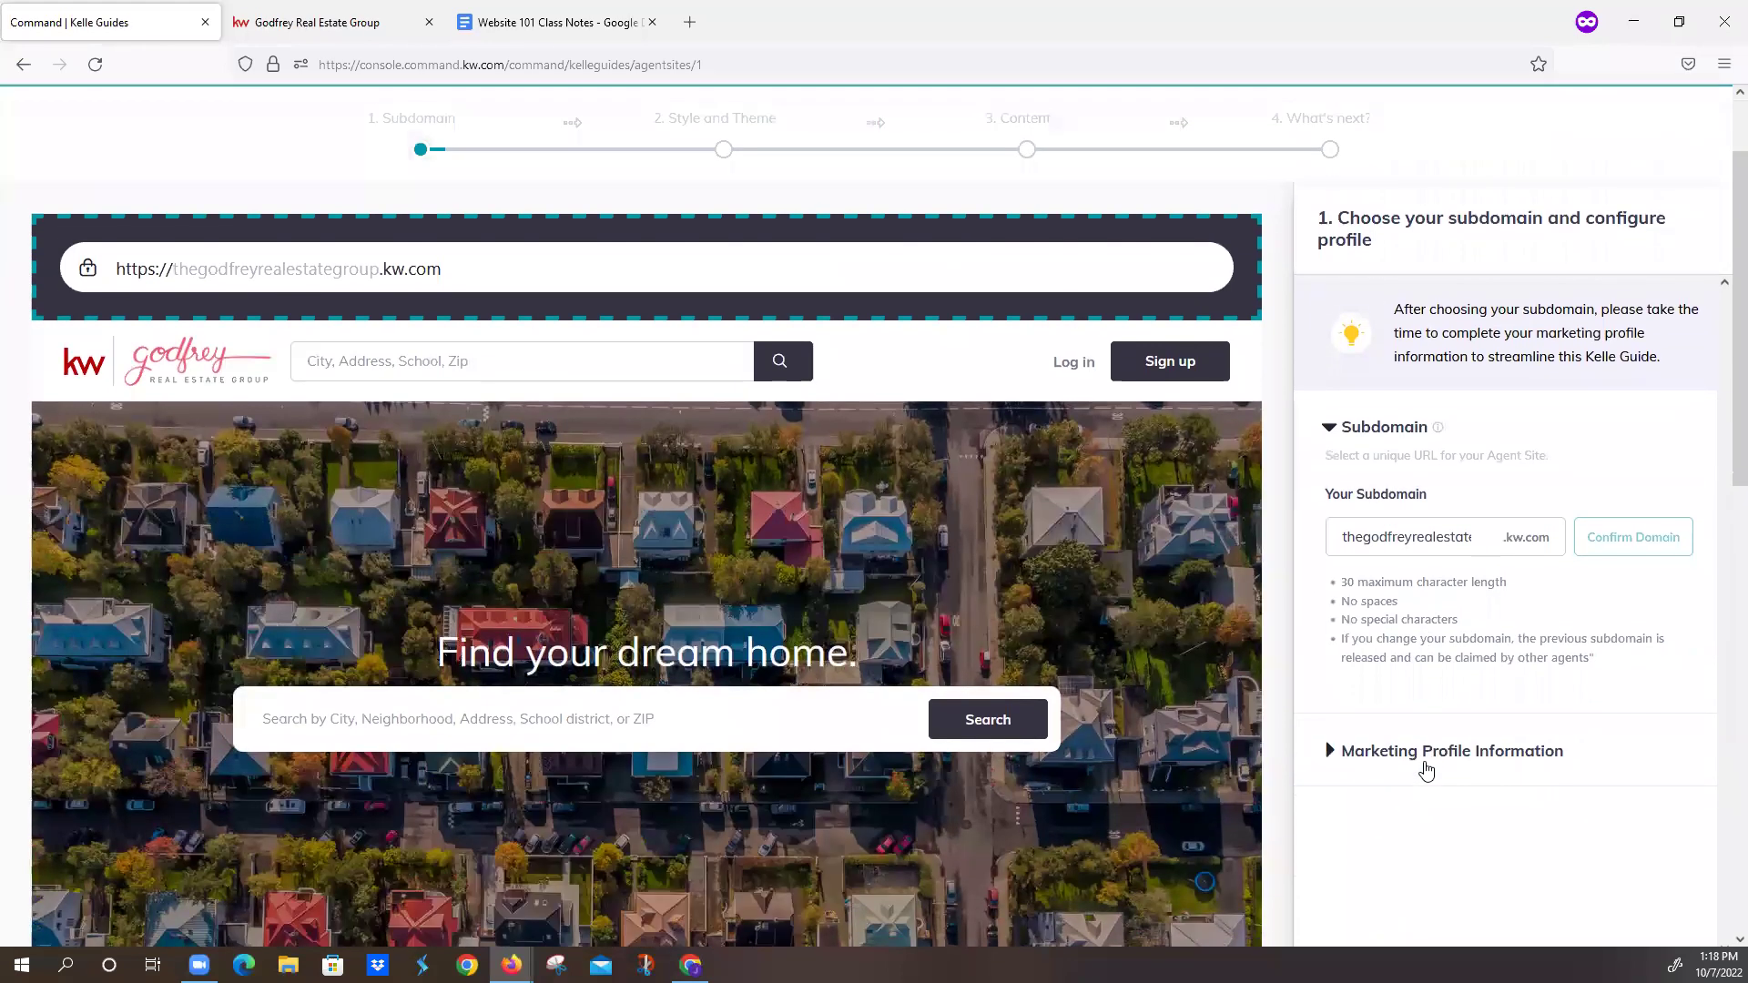
{"action": "scroll", "coordinate": [1426, 769], "scroll_direction": "down", "scroll_amount": 3}
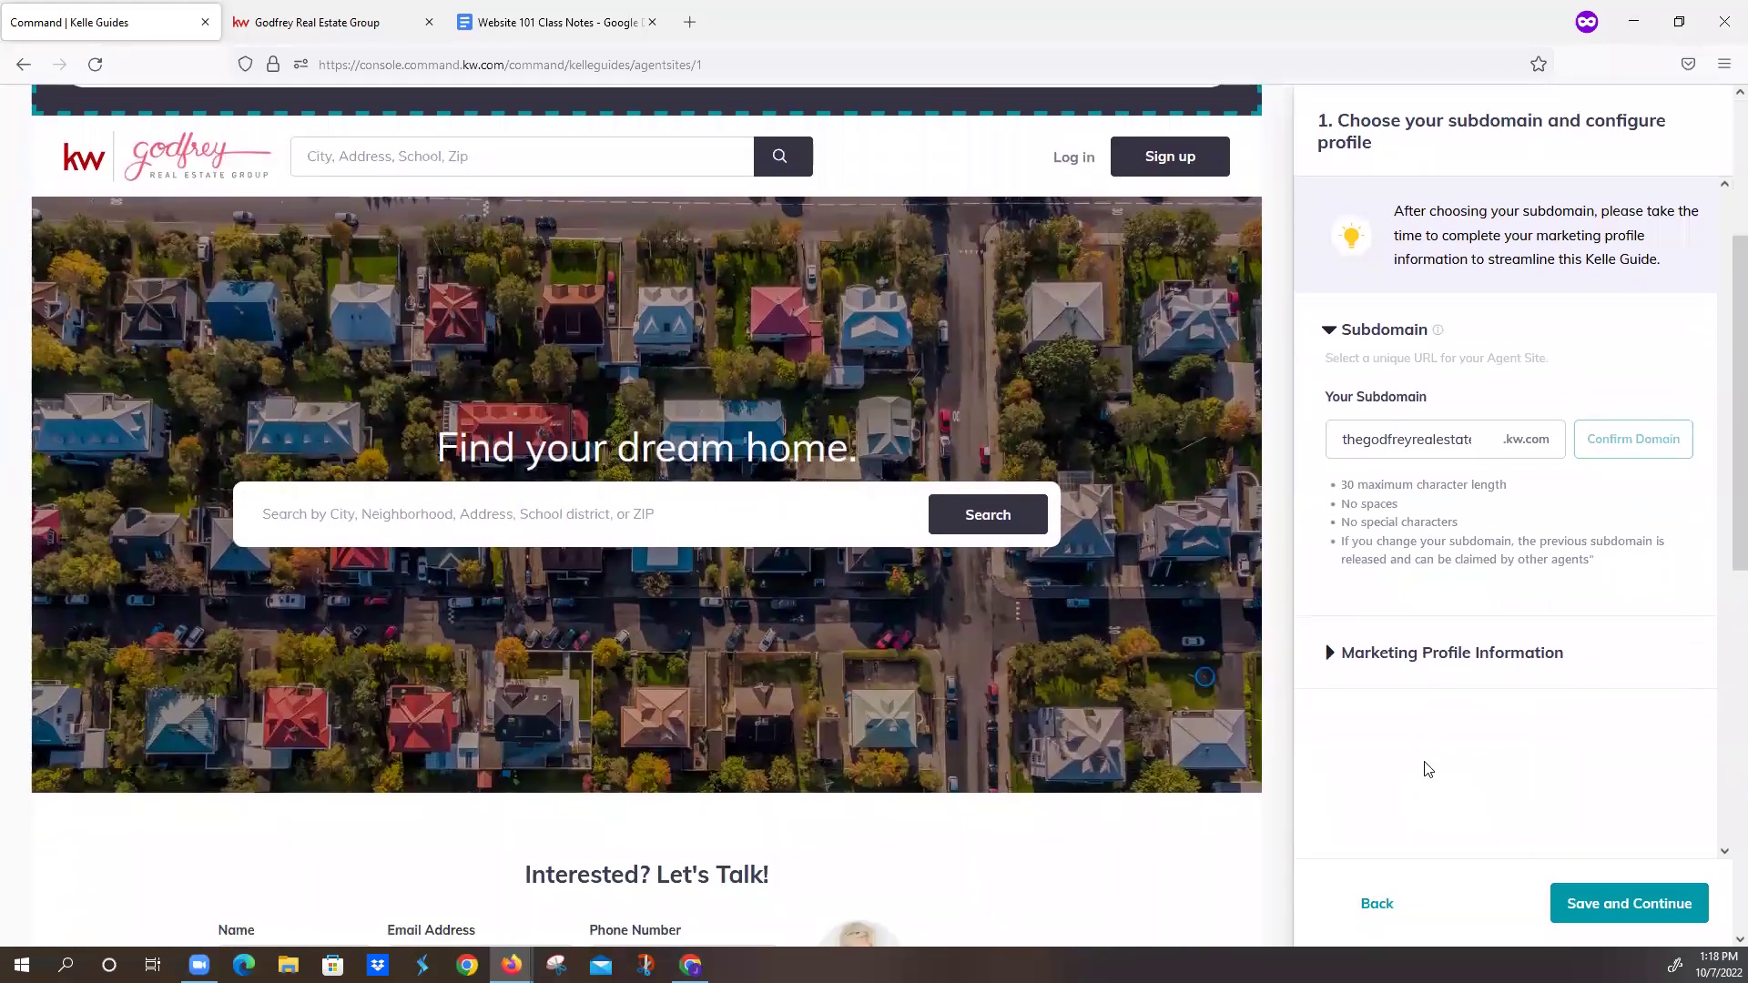
{"action": "scroll", "coordinate": [481, 373], "scroll_direction": "up", "scroll_amount": 2}
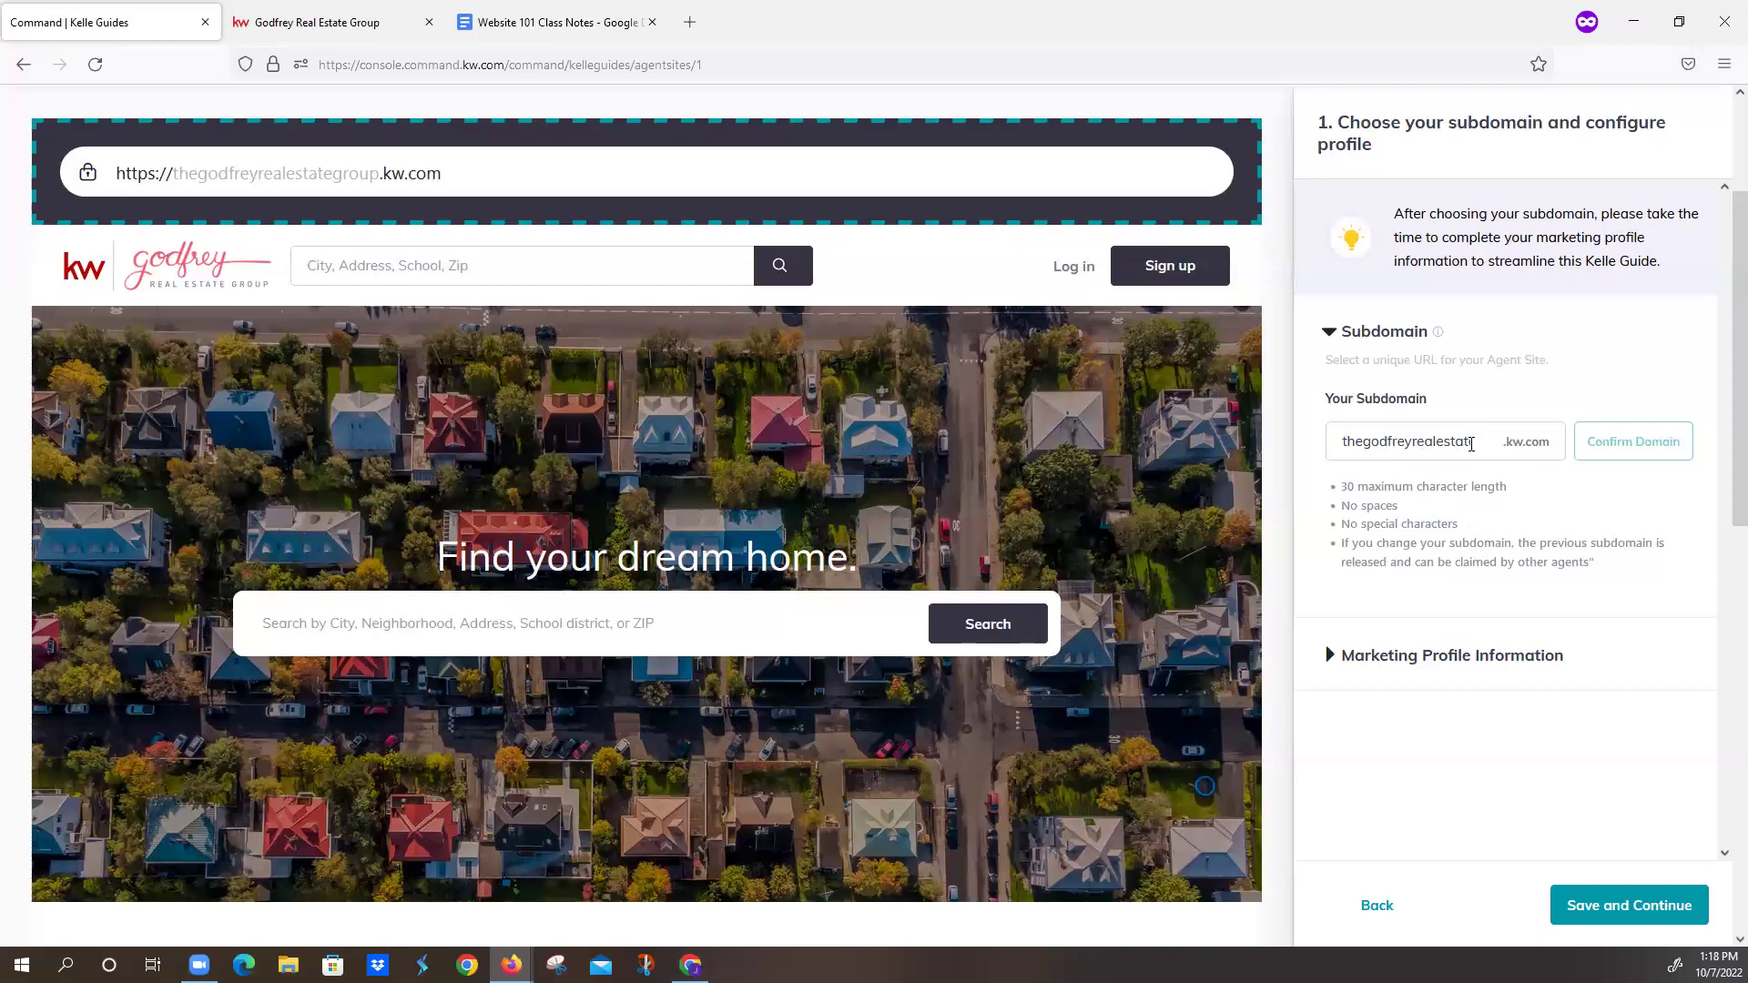
{"action": "left_click", "coordinate": [1436, 441]}
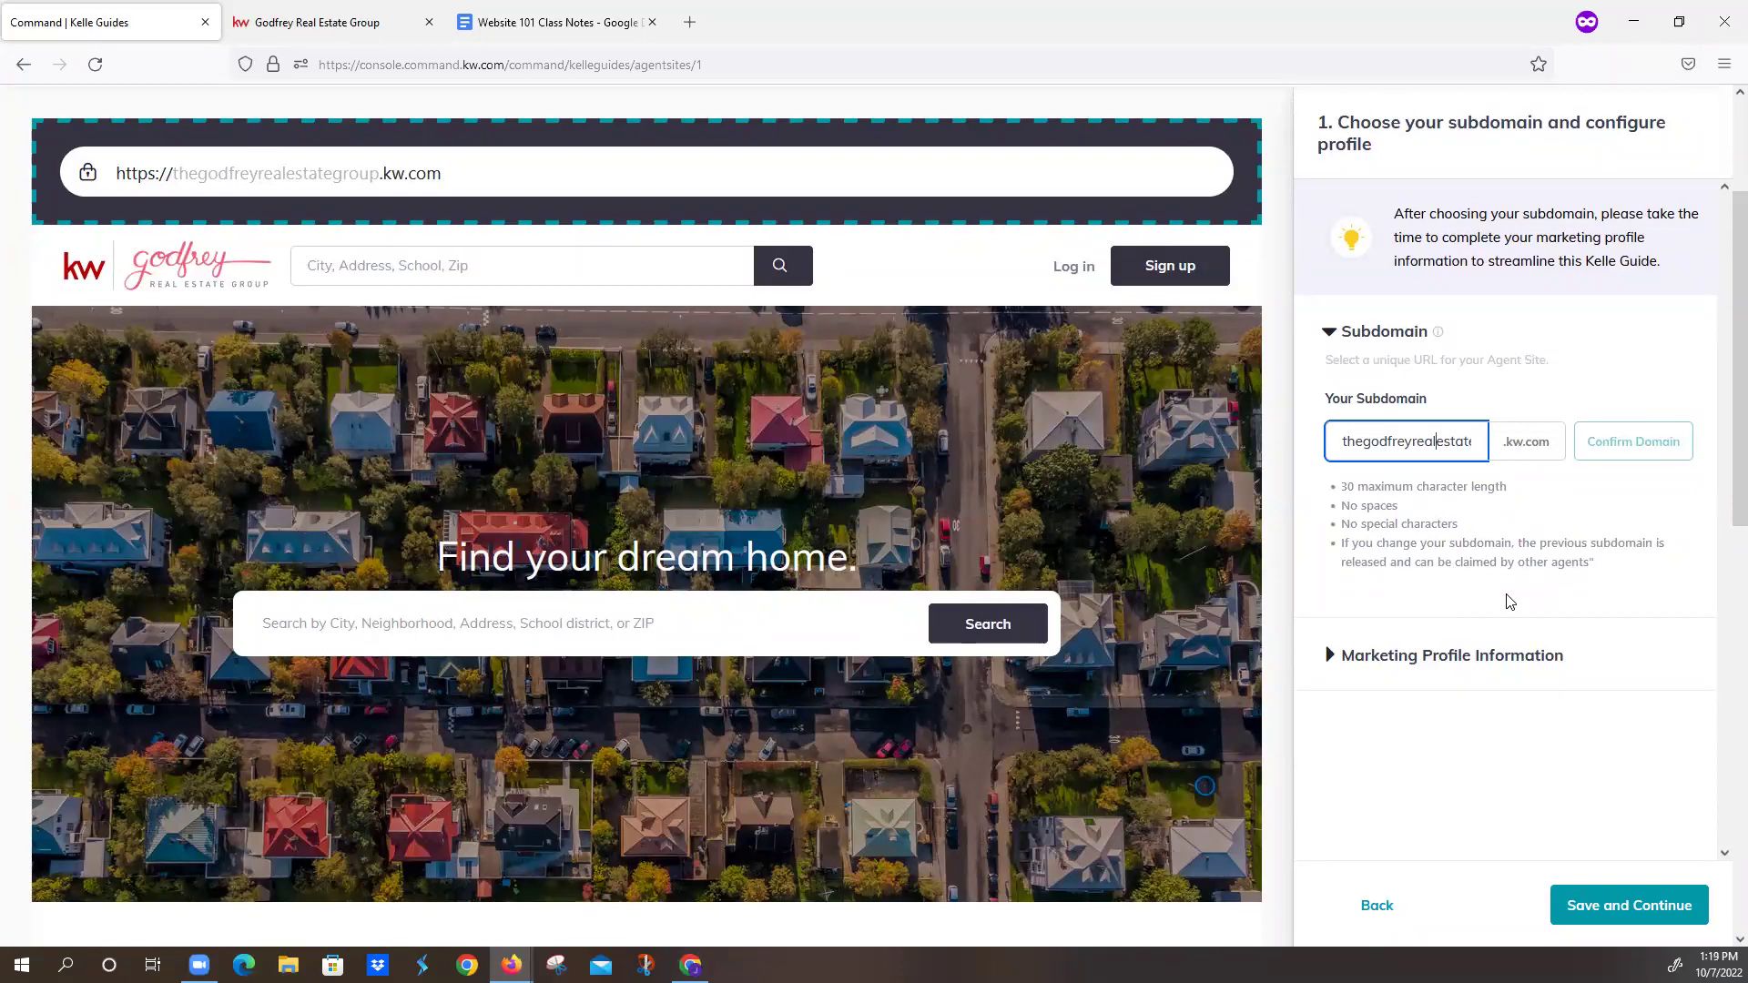
{"action": "key", "text": "Right"}
{"action": "key", "text": "Right"}
{"action": "key", "text": "Right"}
{"action": "key", "text": "Right"}
{"action": "key", "text": "Right"}
{"action": "key", "text": "Right"}
{"action": "key", "text": "Right"}
{"action": "key", "text": "Right"}
{"action": "key", "text": "Right"}
- Review the Marketing Profile Information fields and save step 1 to reach Style and Theme
{"action": "left_click", "coordinate": [1386, 657]}
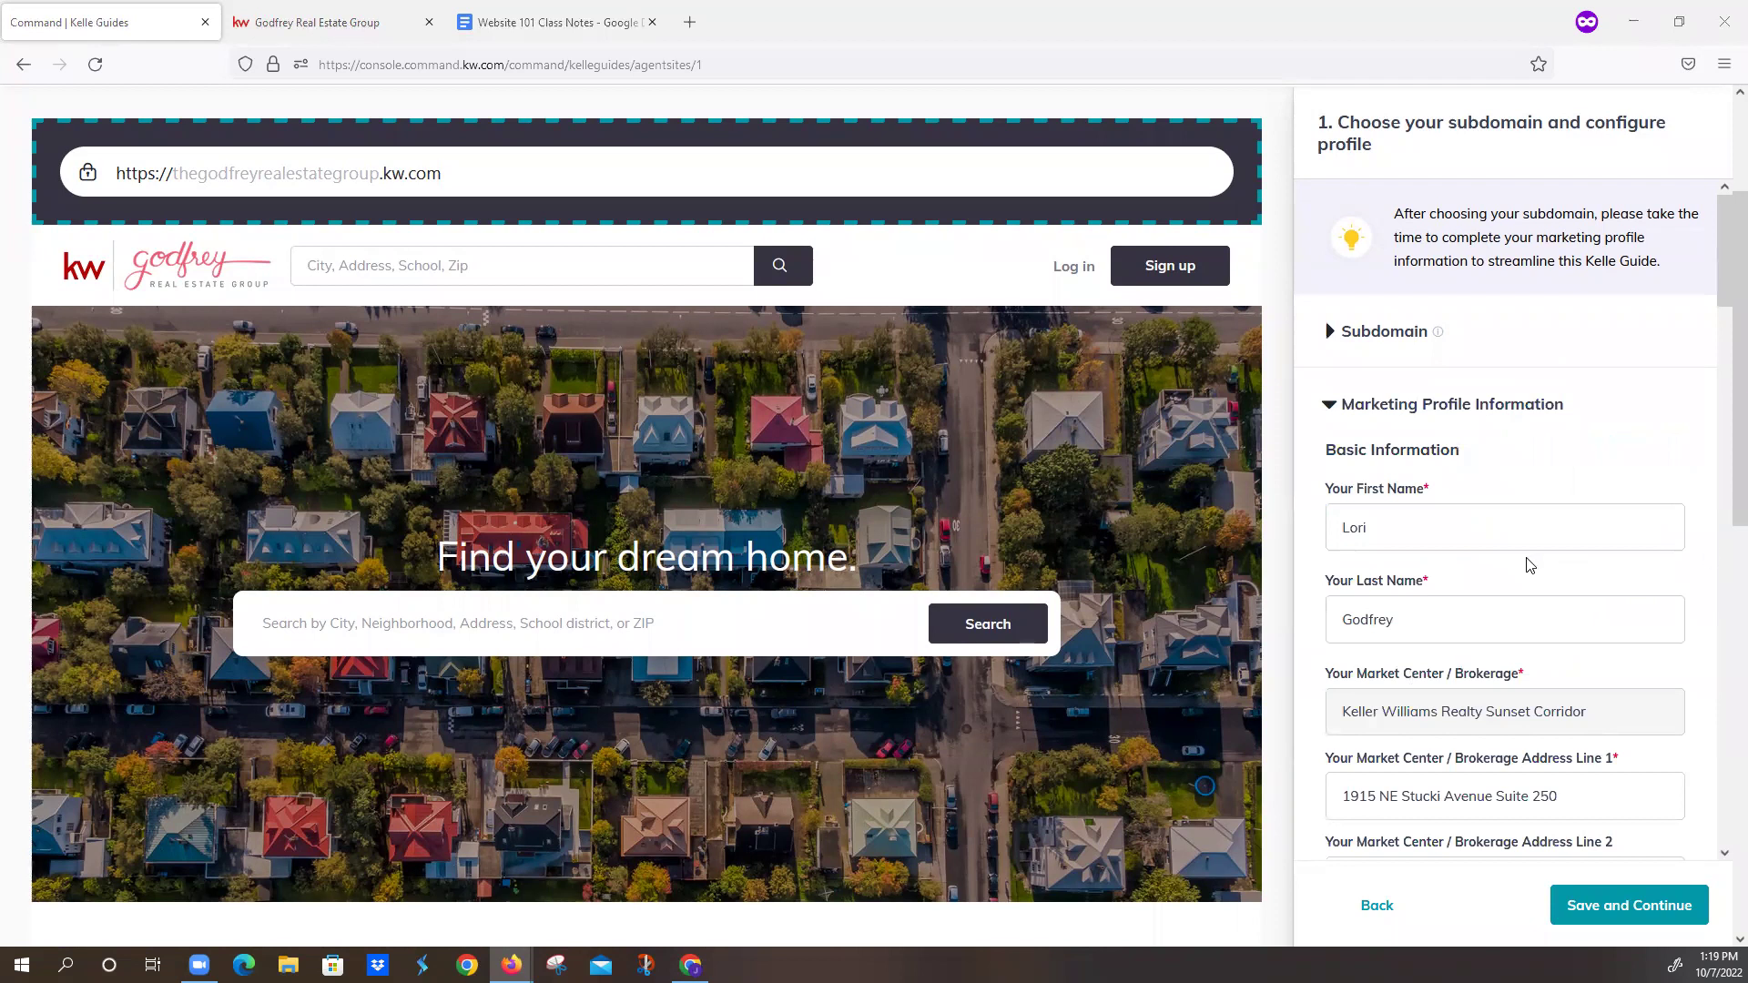
{"action": "scroll", "coordinate": [1529, 562], "scroll_direction": "down", "scroll_amount": 2}
{"action": "scroll", "coordinate": [1527, 562], "scroll_direction": "down", "scroll_amount": 4}
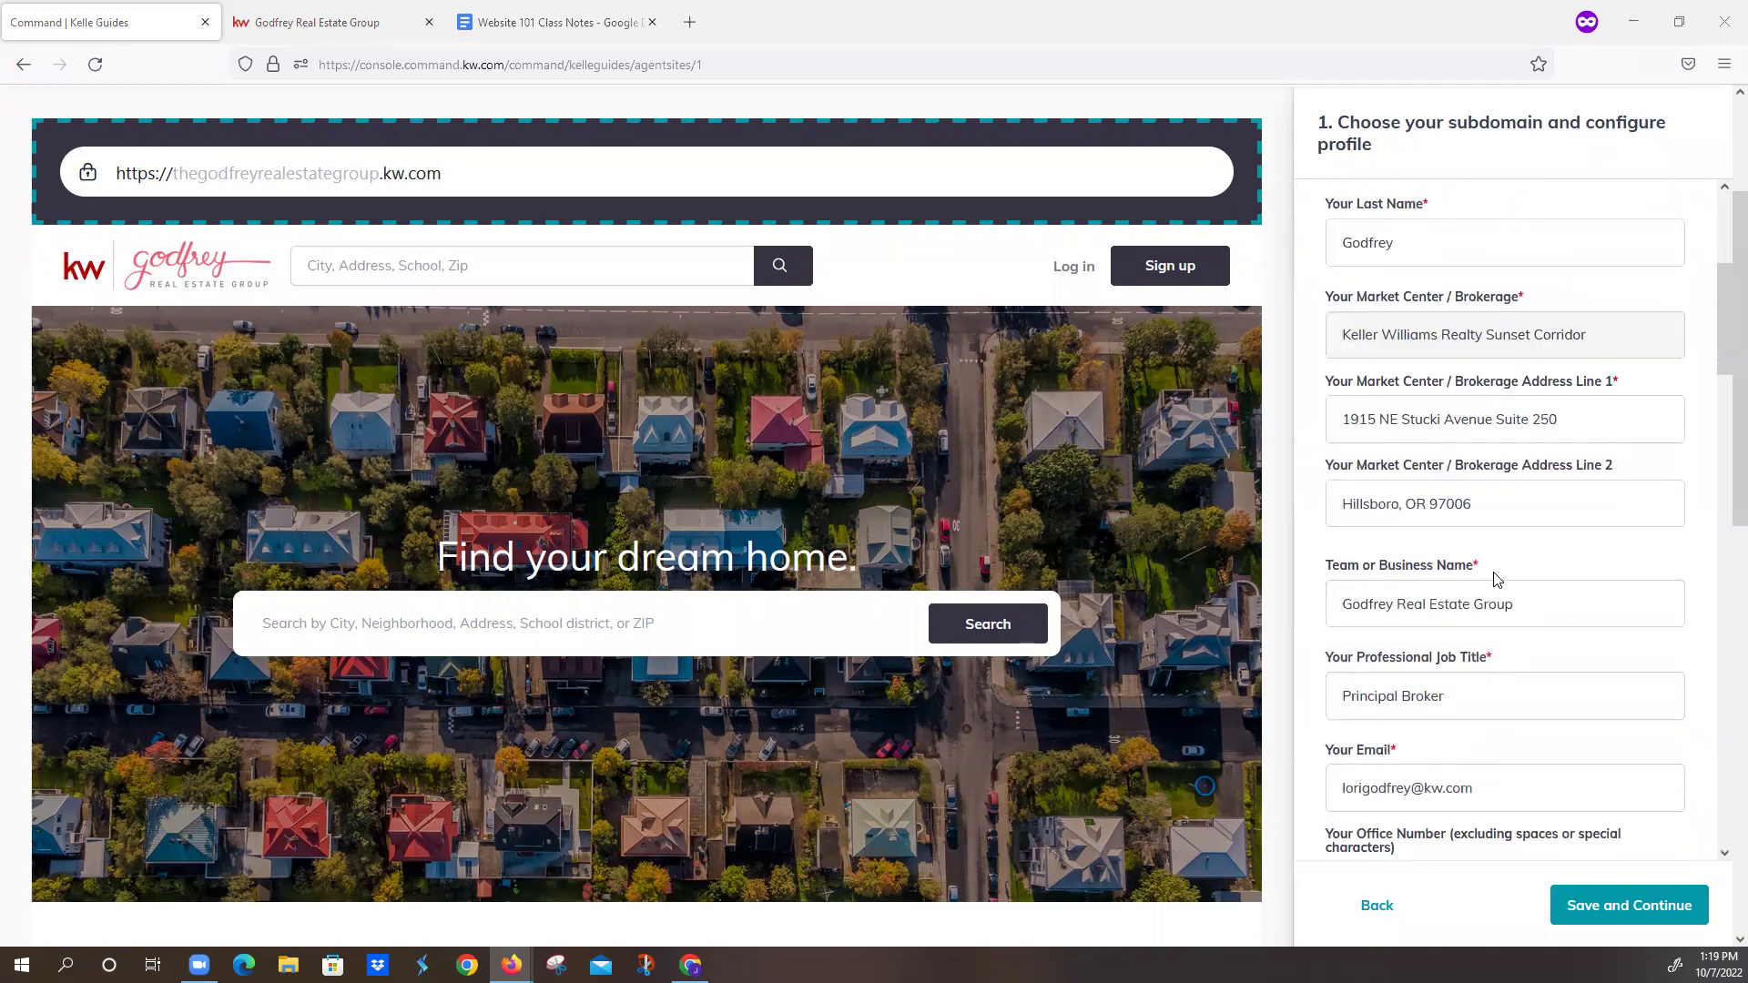
{"action": "scroll", "coordinate": [1492, 581], "scroll_direction": "down", "scroll_amount": 4}
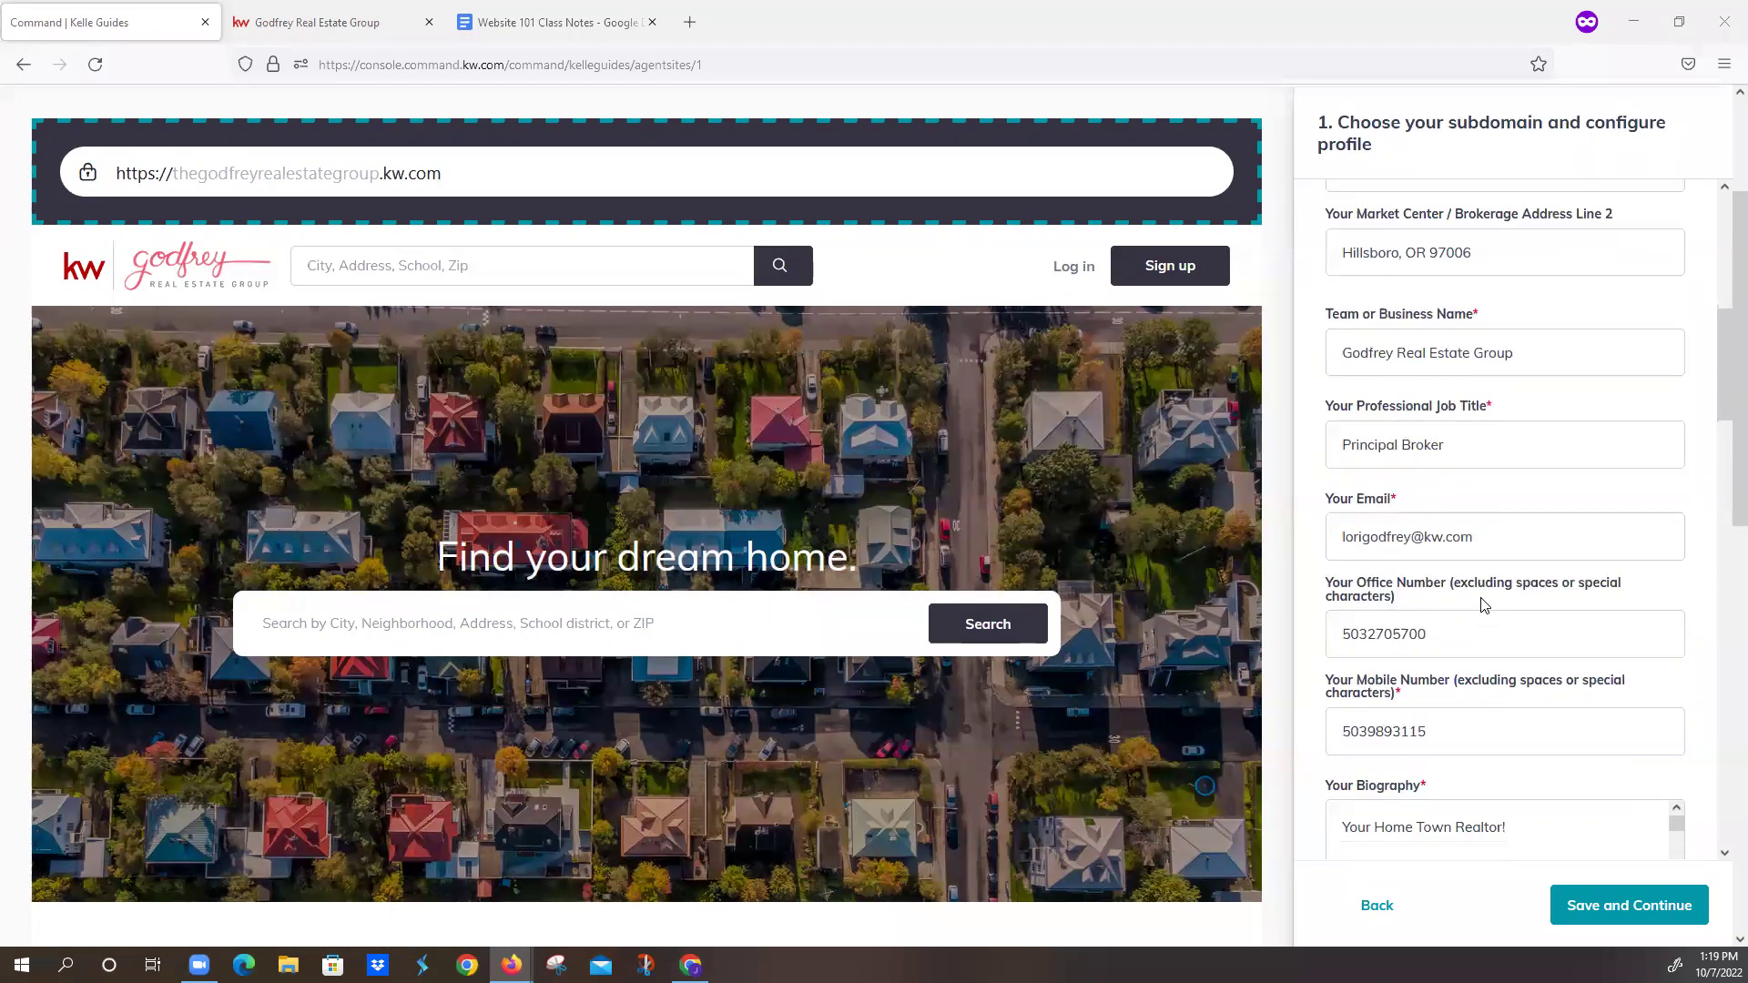
{"action": "scroll", "coordinate": [1481, 605], "scroll_direction": "down", "scroll_amount": 8}
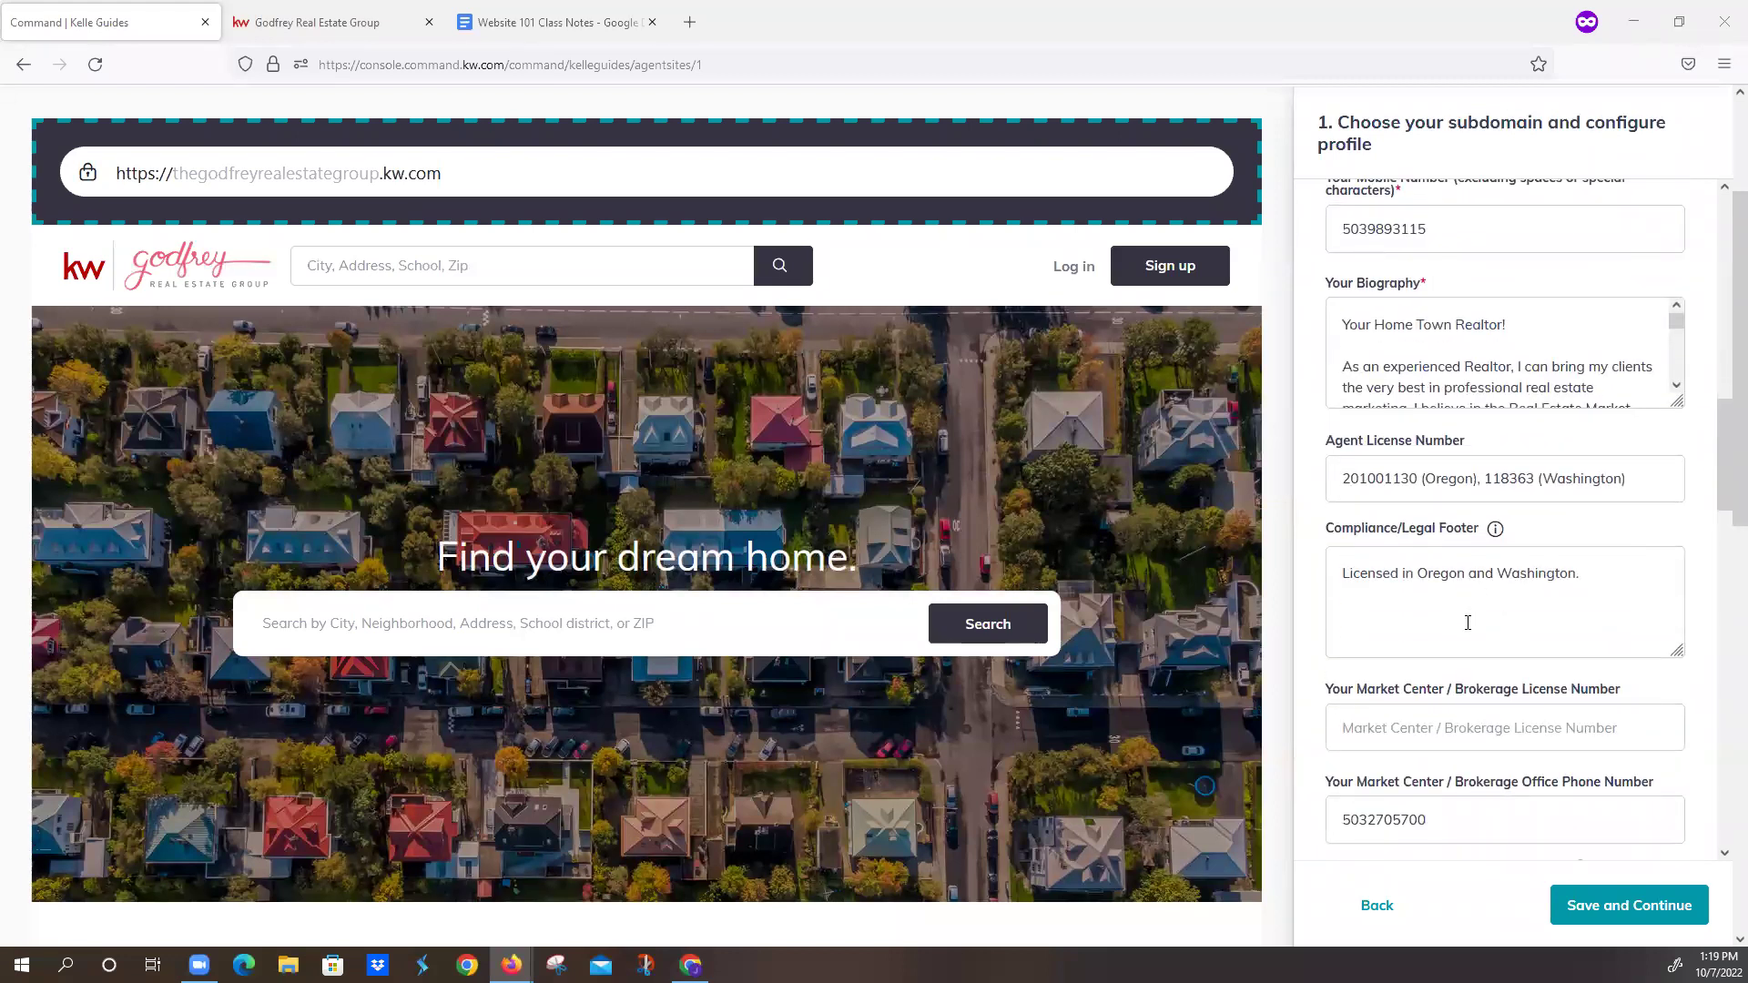
{"action": "scroll", "coordinate": [1469, 619], "scroll_direction": "down", "scroll_amount": 6}
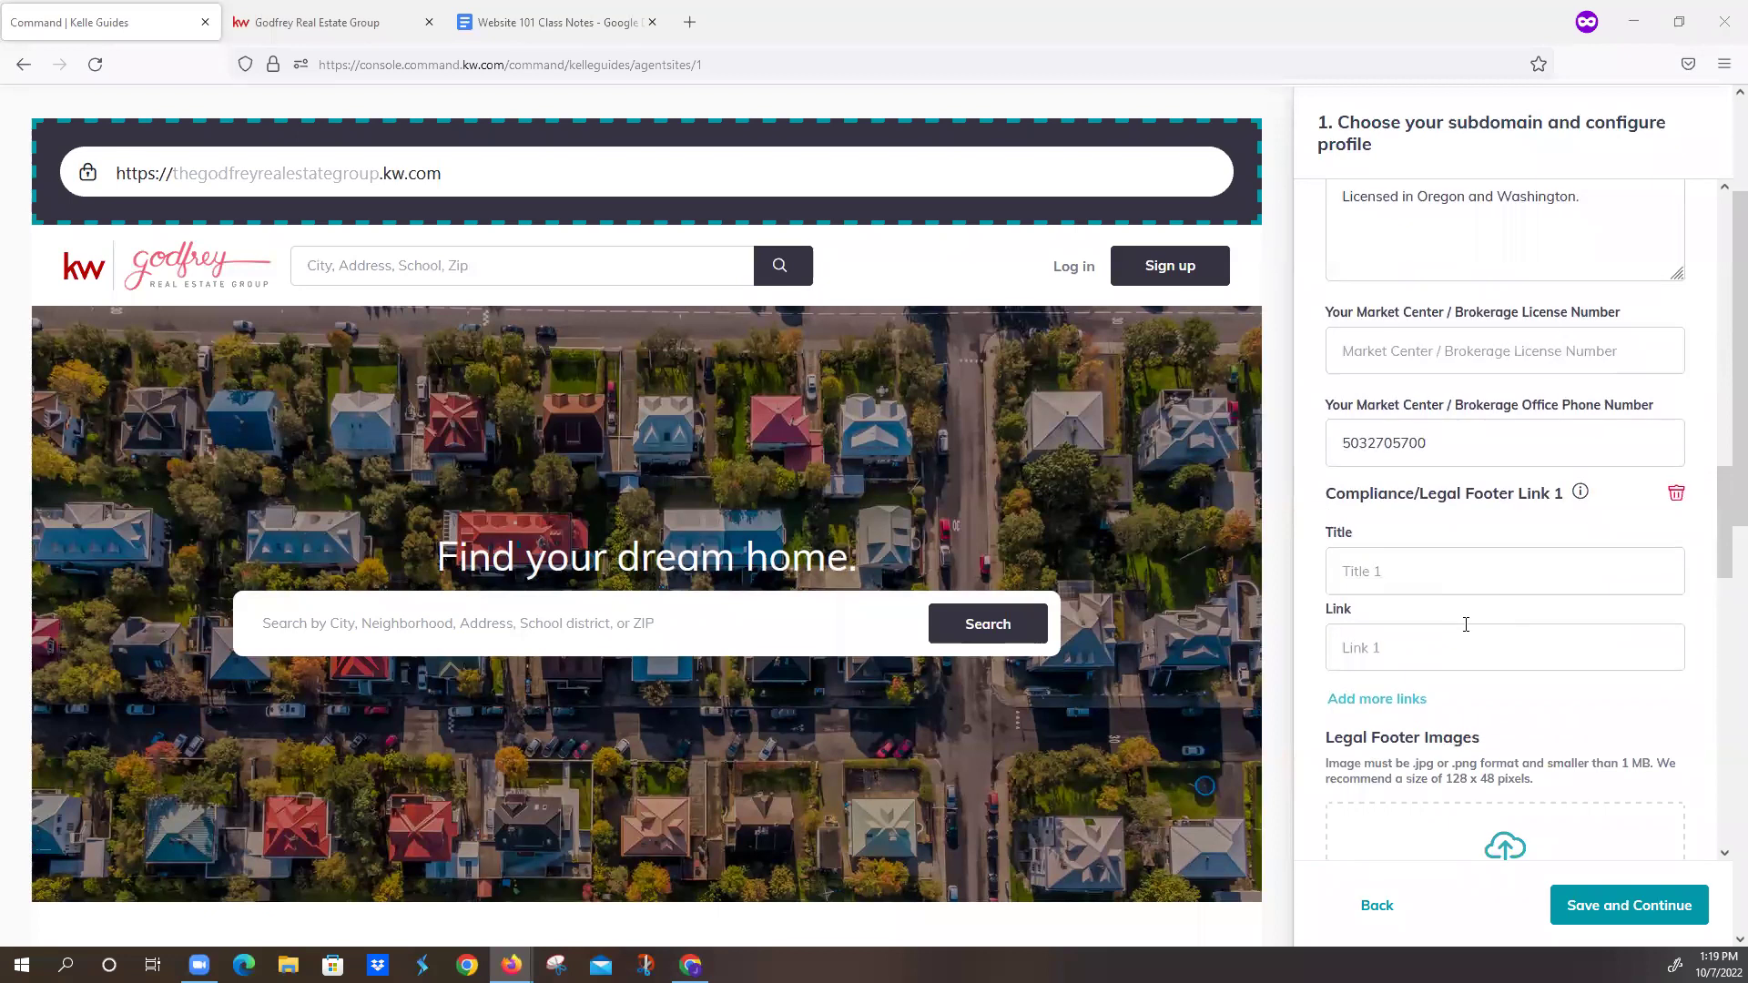
{"action": "scroll", "coordinate": [1466, 624], "scroll_direction": "down", "scroll_amount": 15}
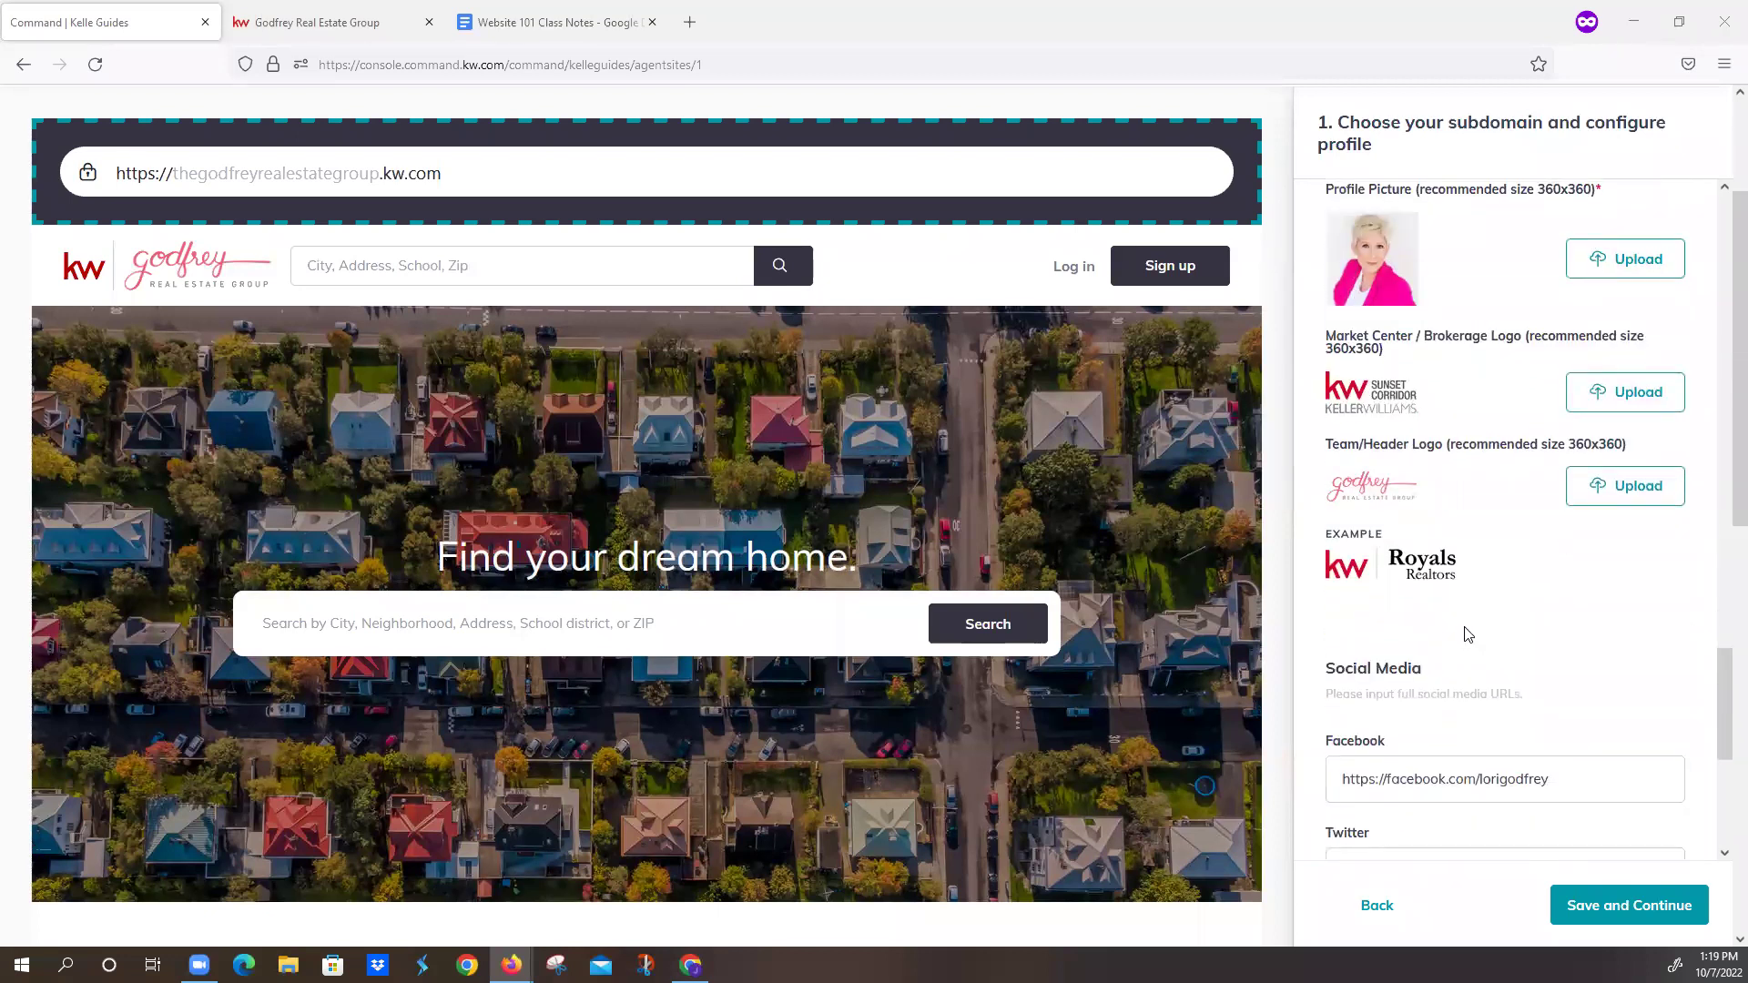
{"action": "scroll", "coordinate": [1465, 628], "scroll_direction": "down", "scroll_amount": 5}
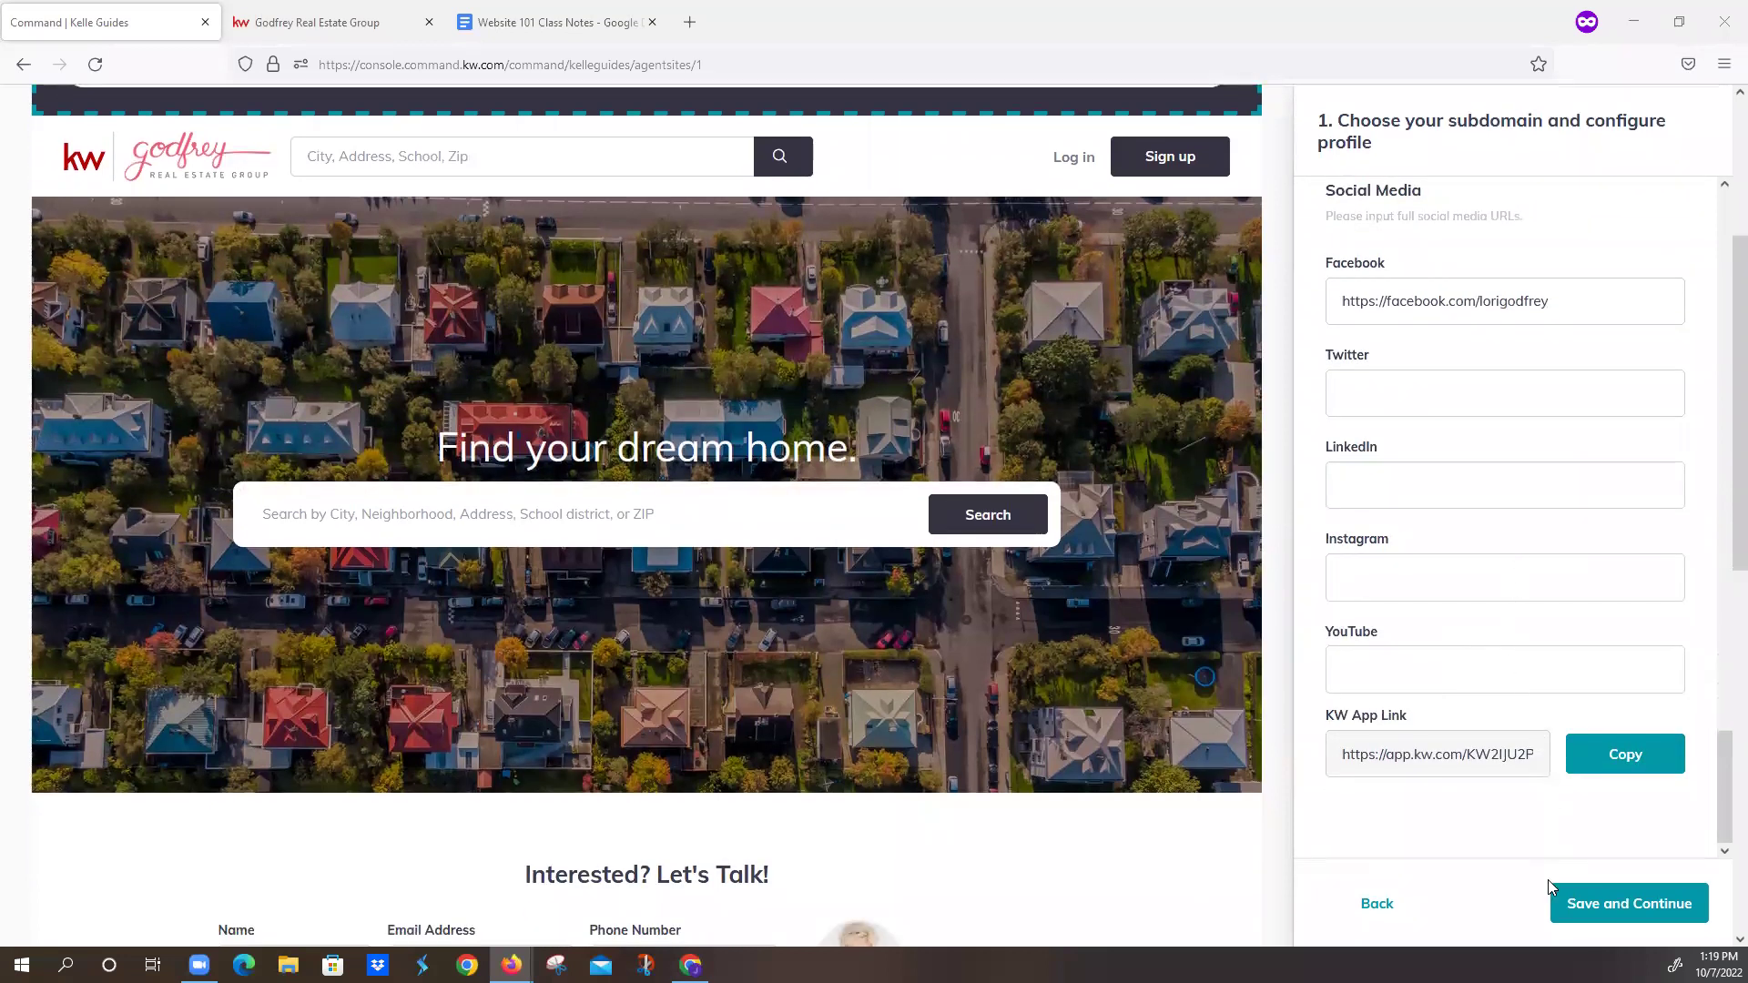
{"action": "left_click", "coordinate": [1614, 904]}
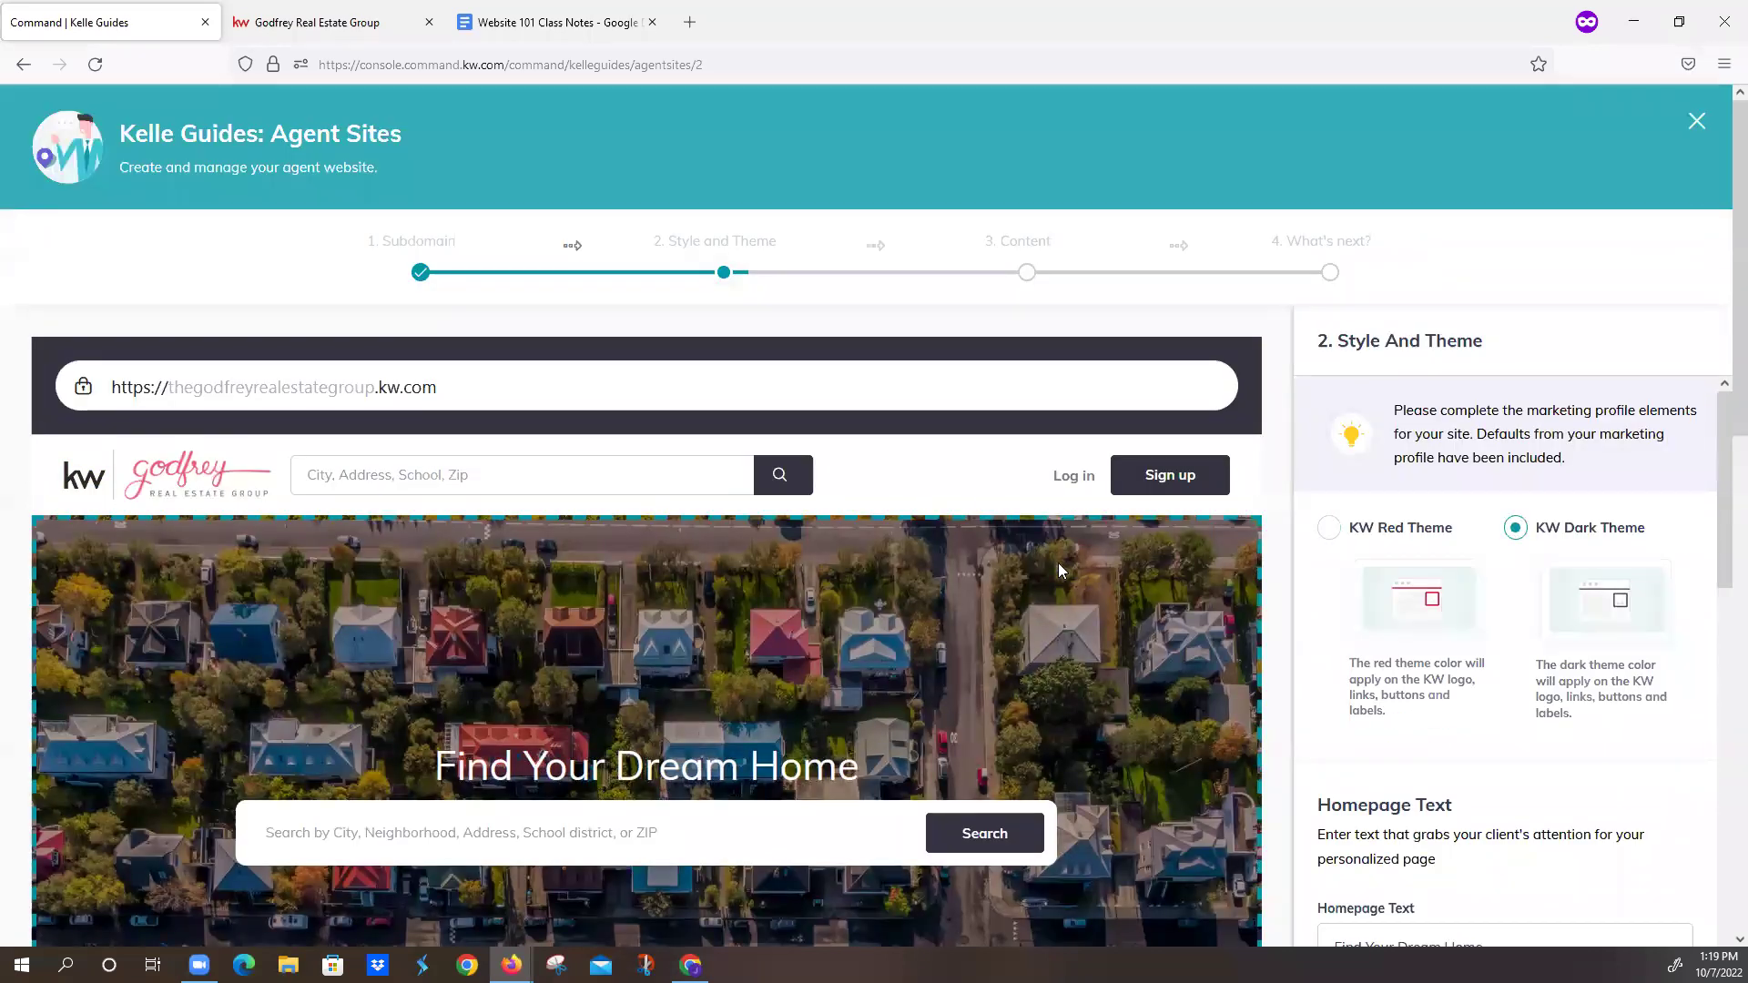
{"action": "scroll", "coordinate": [1404, 673], "scroll_direction": "down", "scroll_amount": 2}
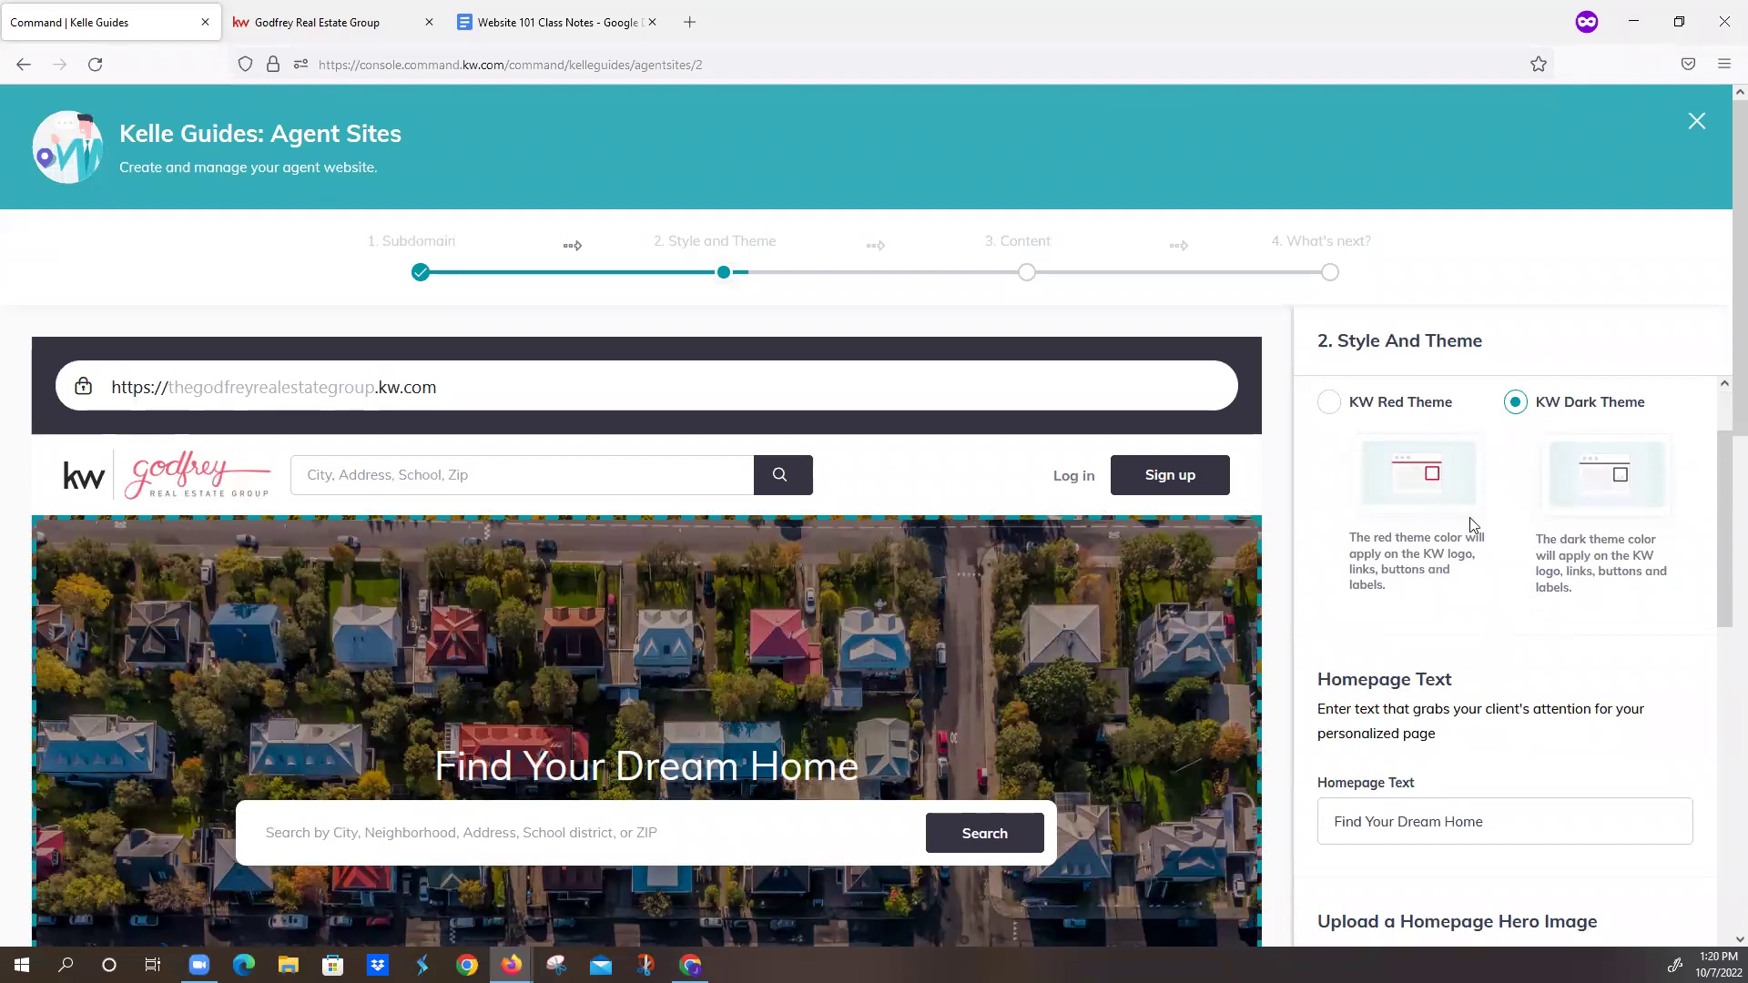
{"action": "scroll", "coordinate": [1432, 555], "scroll_direction": "down", "scroll_amount": 2}
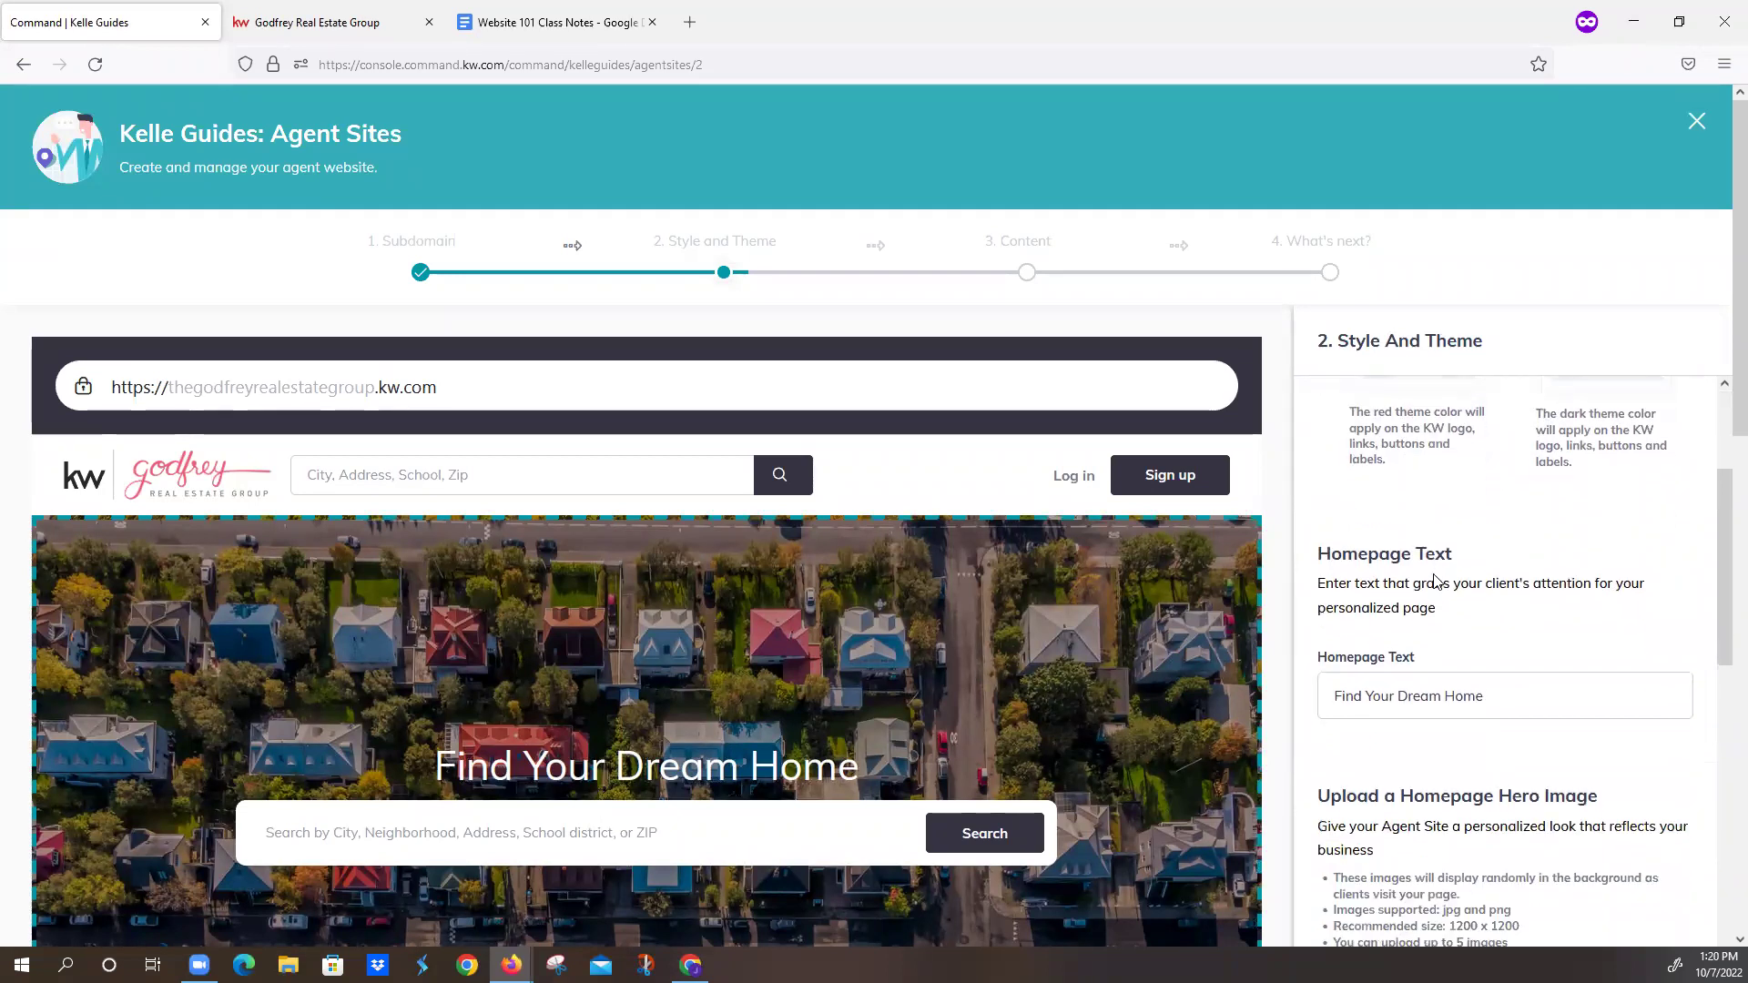
{"action": "scroll", "coordinate": [1435, 581], "scroll_direction": "up", "scroll_amount": 1}
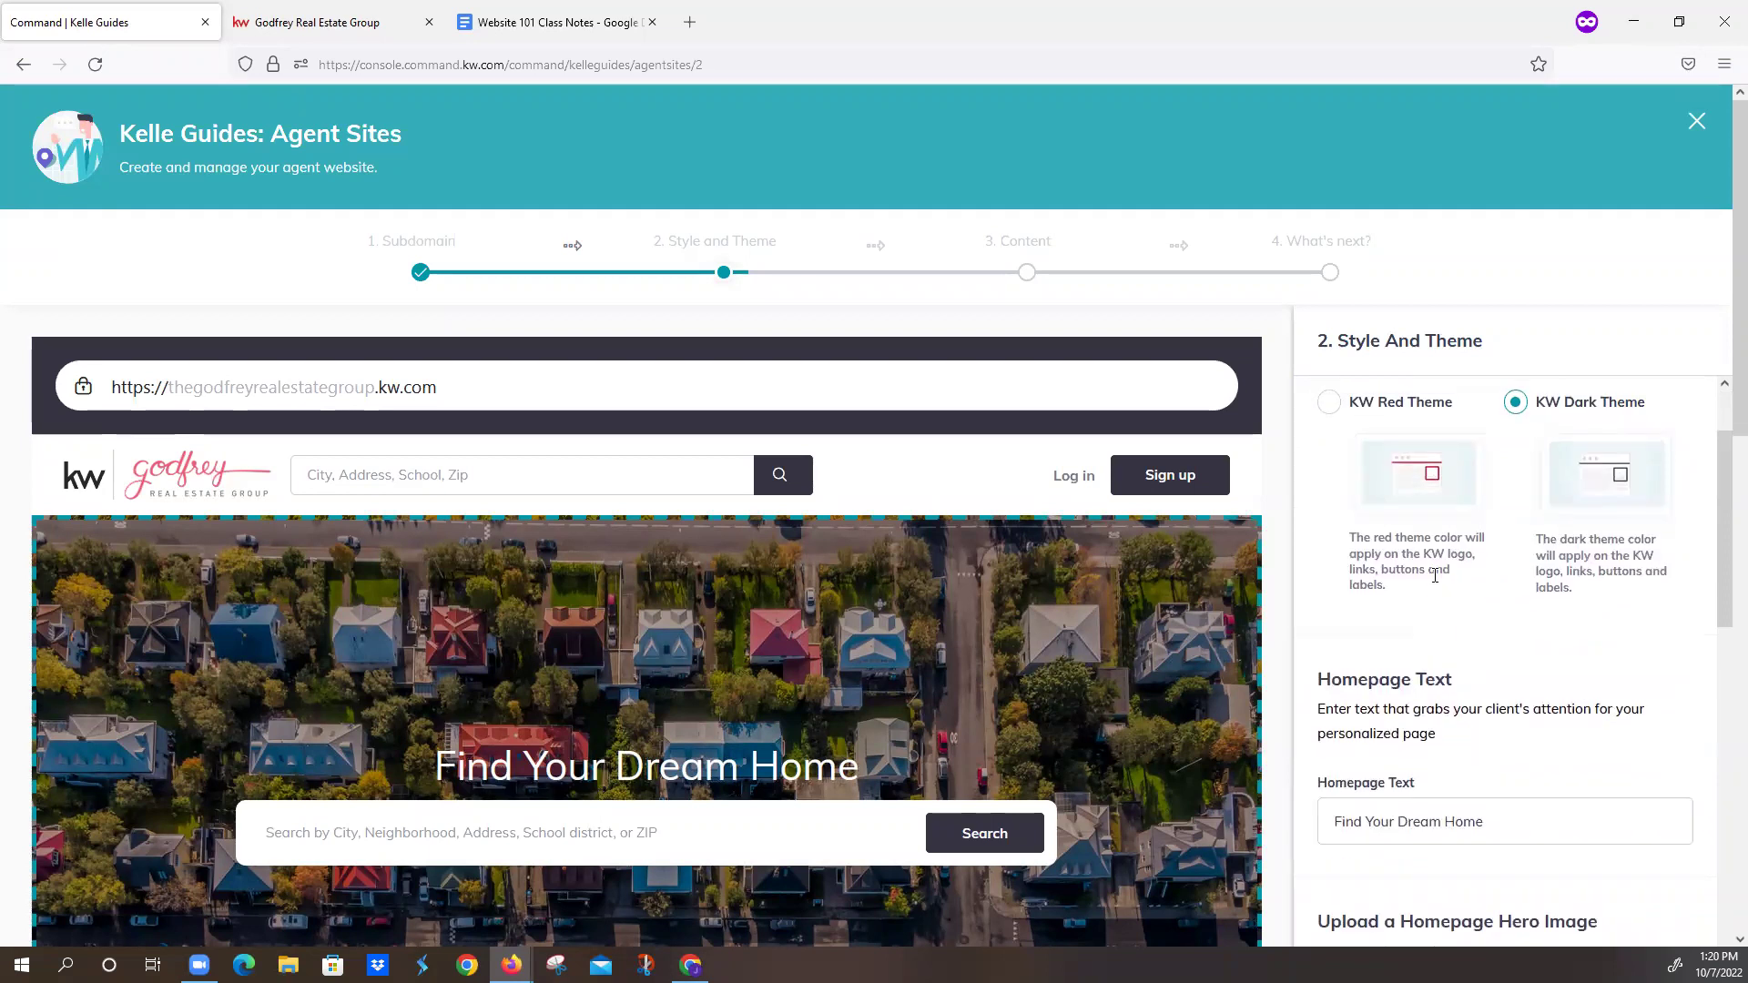
{"action": "scroll", "coordinate": [1435, 576], "scroll_direction": "down", "scroll_amount": 1}
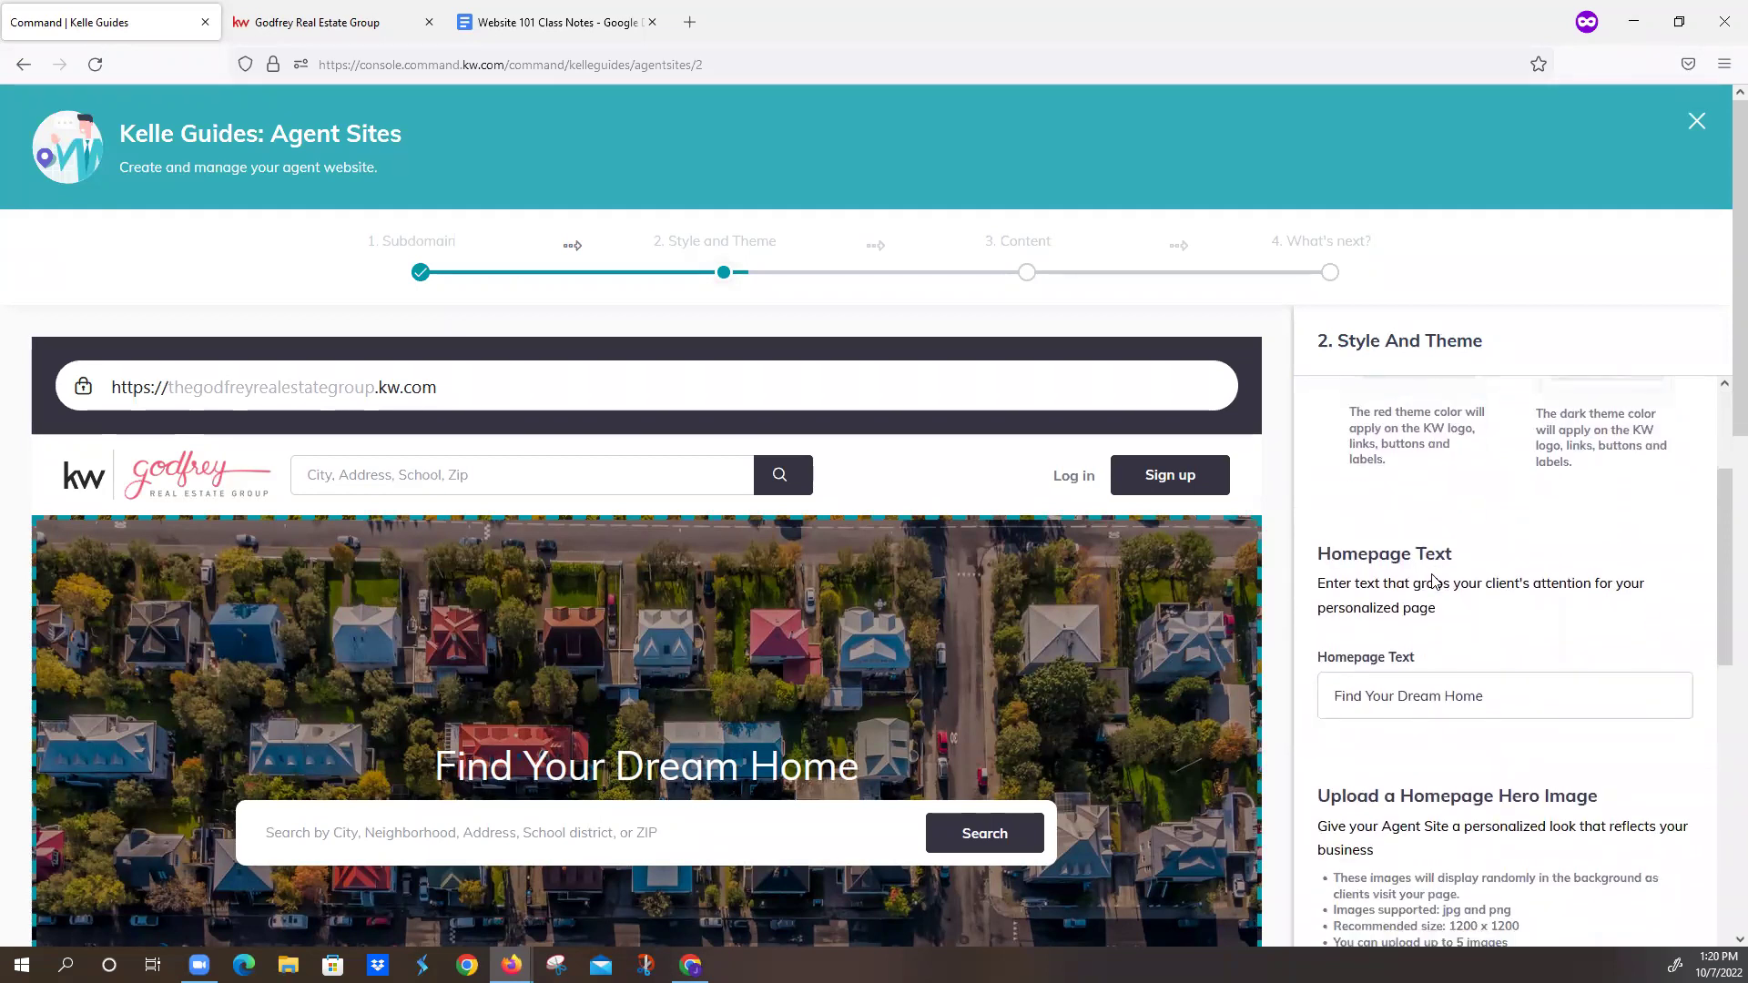
{"action": "scroll", "coordinate": [1432, 580], "scroll_direction": "down", "scroll_amount": 1}
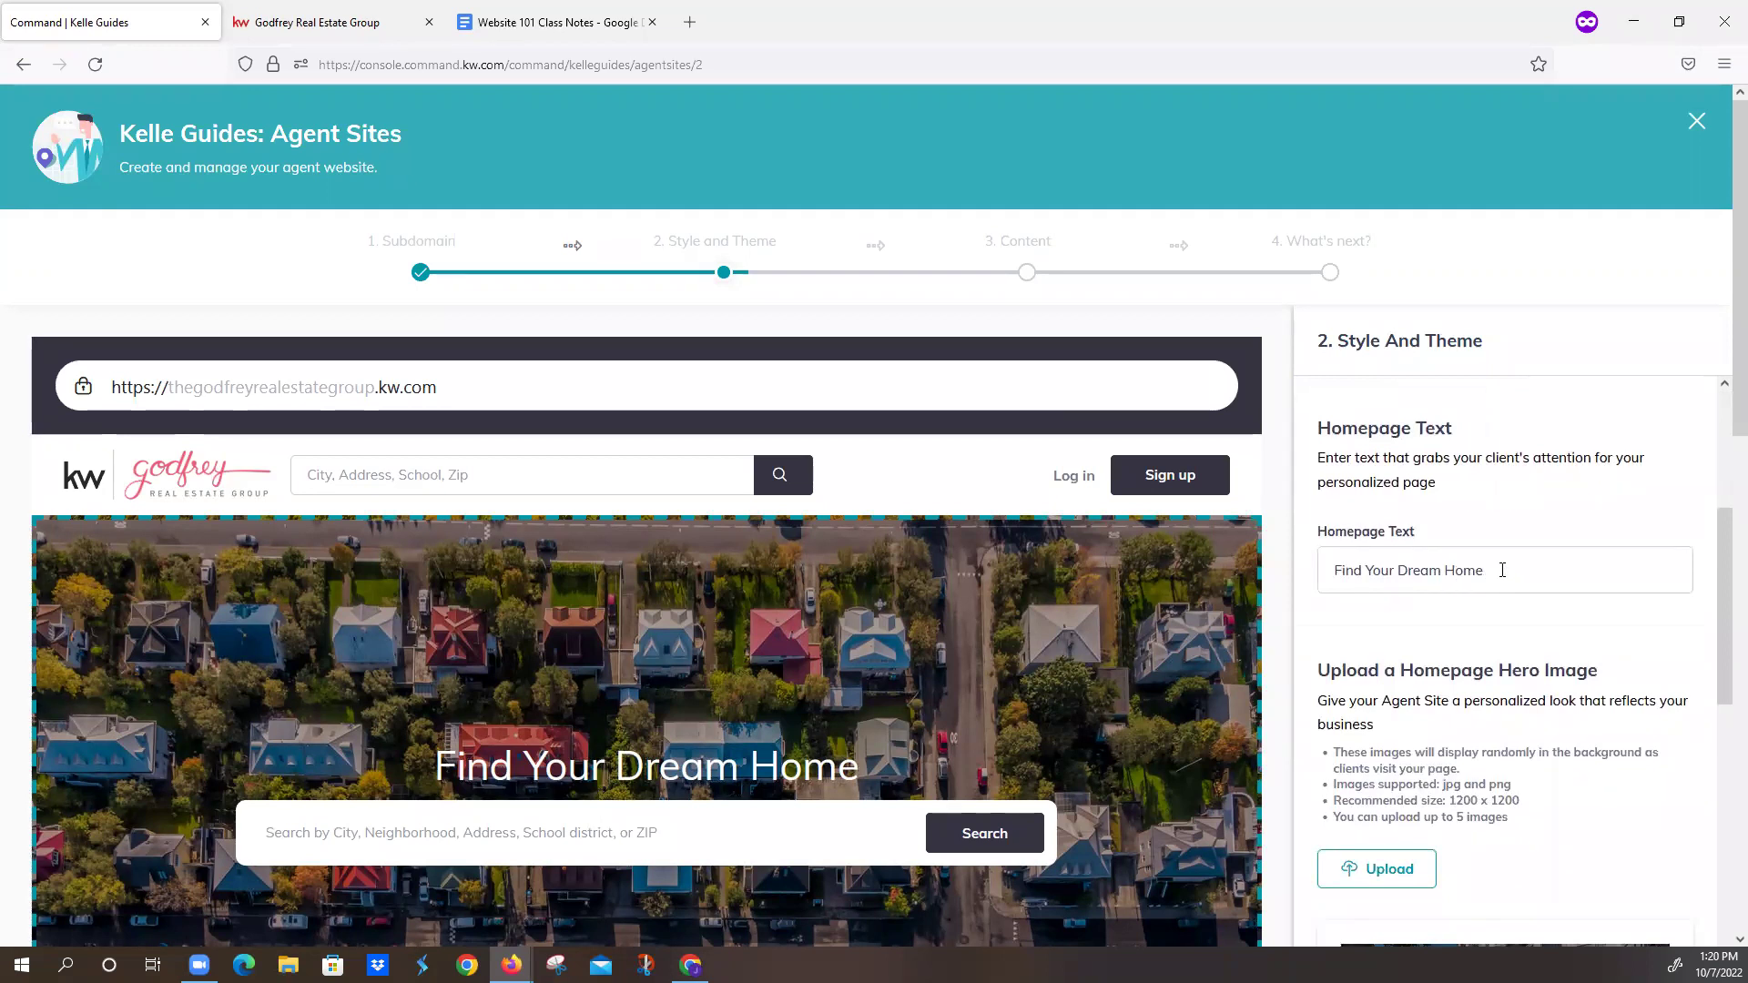
- Replace the Homepage Text with 'As Seen on HGTV', then erase it so the field is empty
{"action": "left_click_drag", "start_coordinate": [1502, 570], "coordinate": [1301, 571]}
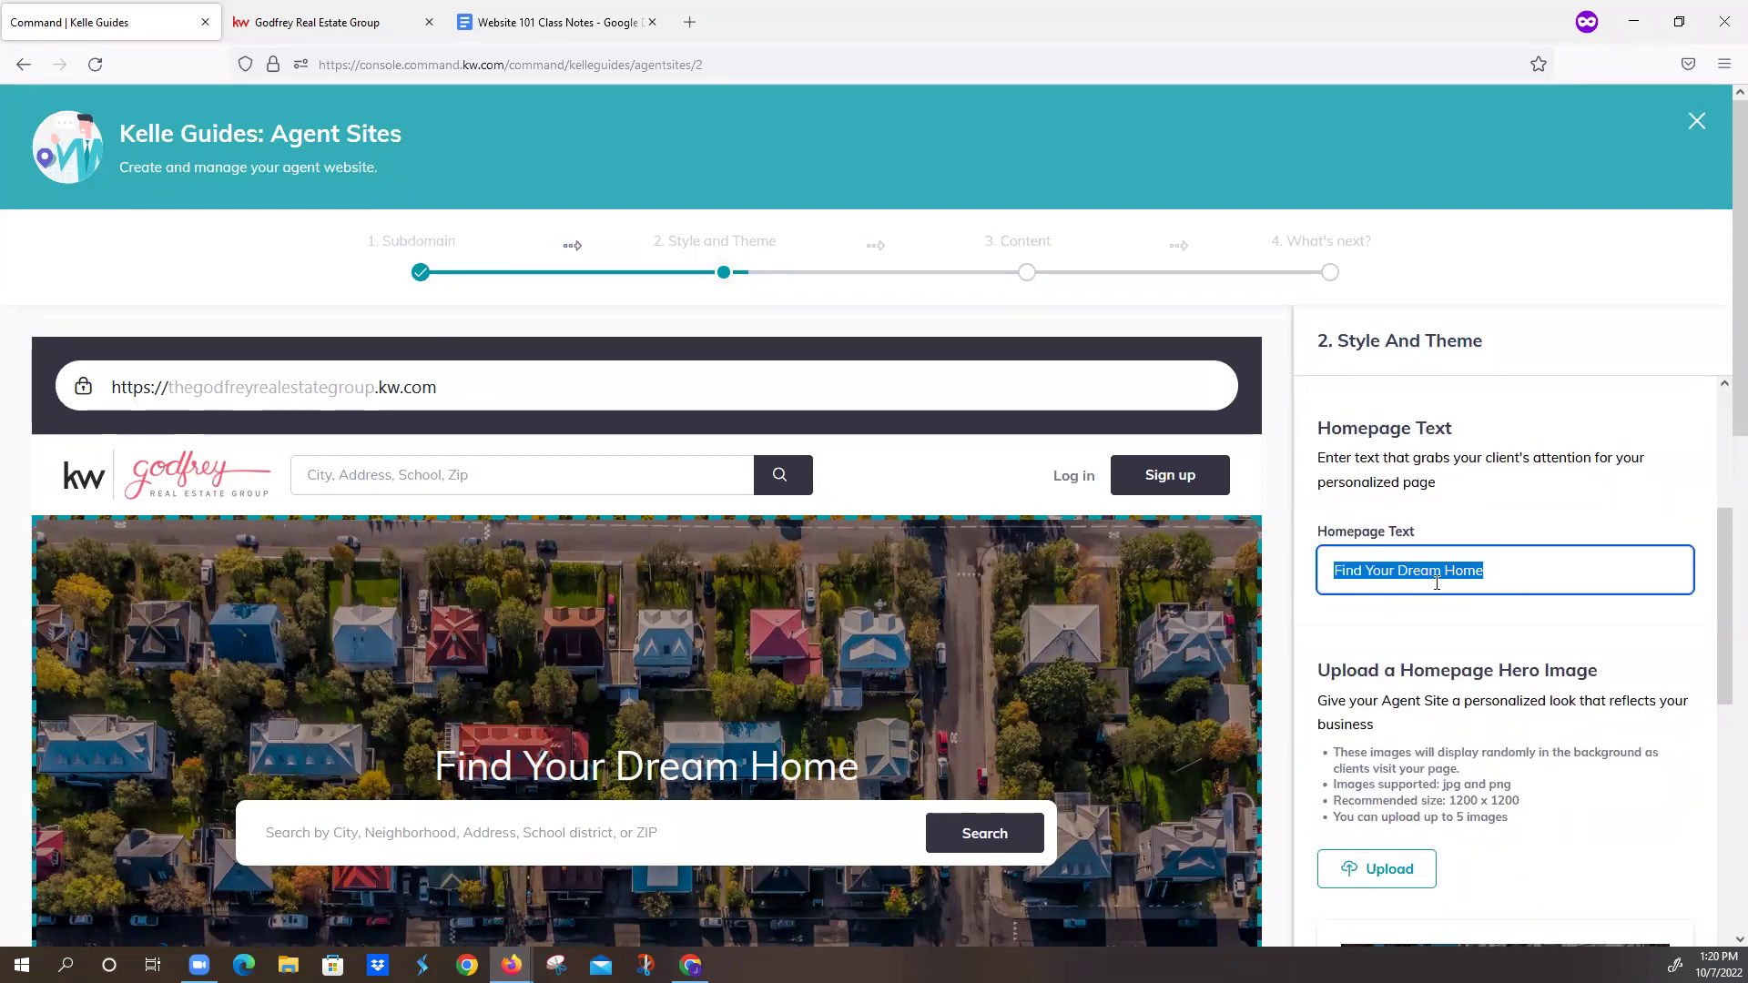
{"action": "type", "text": "As"}
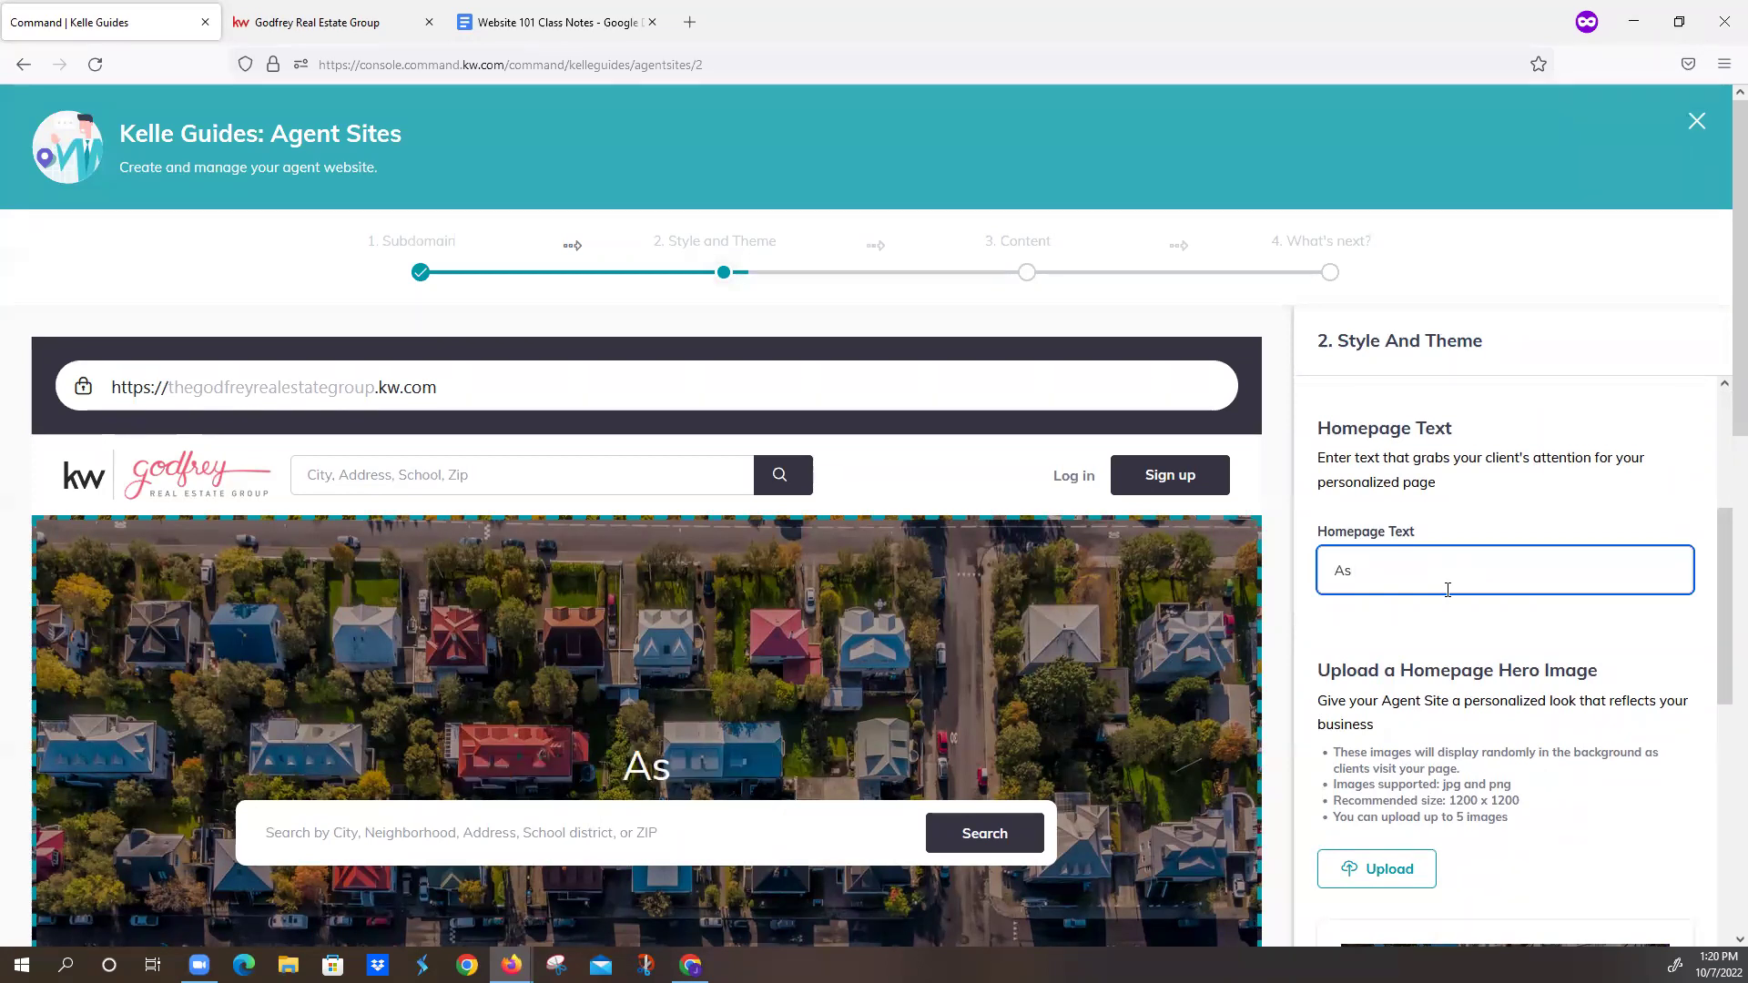
{"action": "type", "text": " Seen on"}
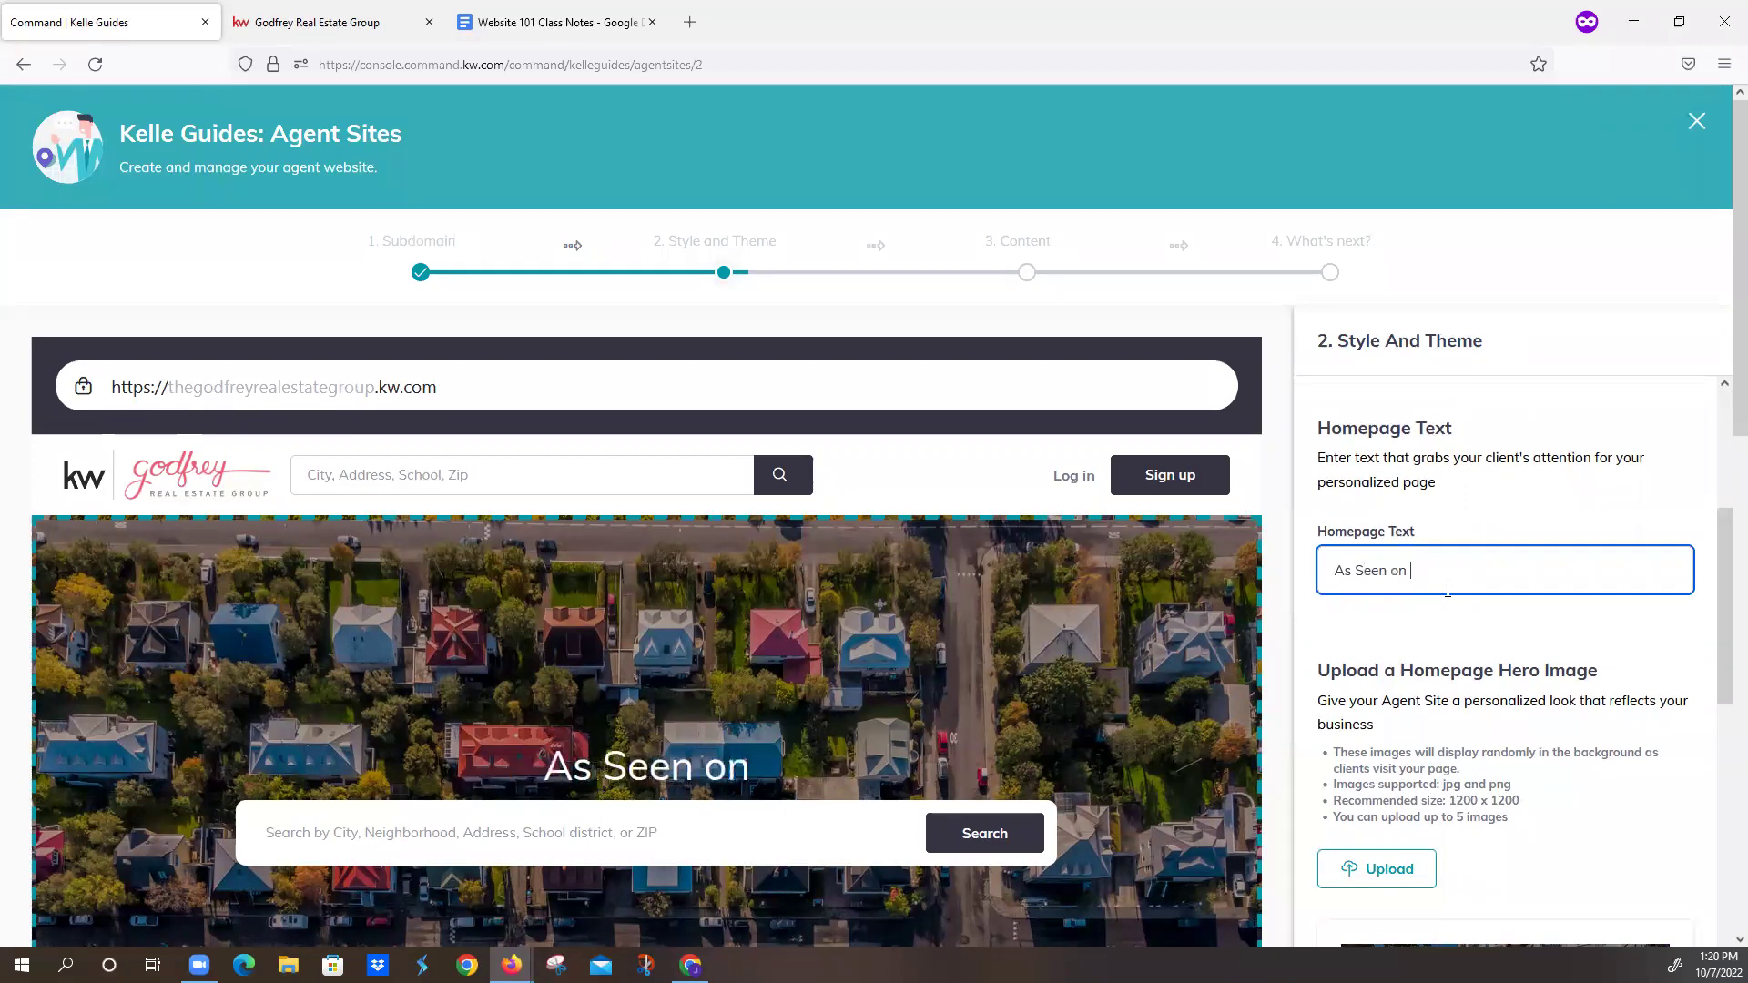
{"action": "type", "text": " HGT"}
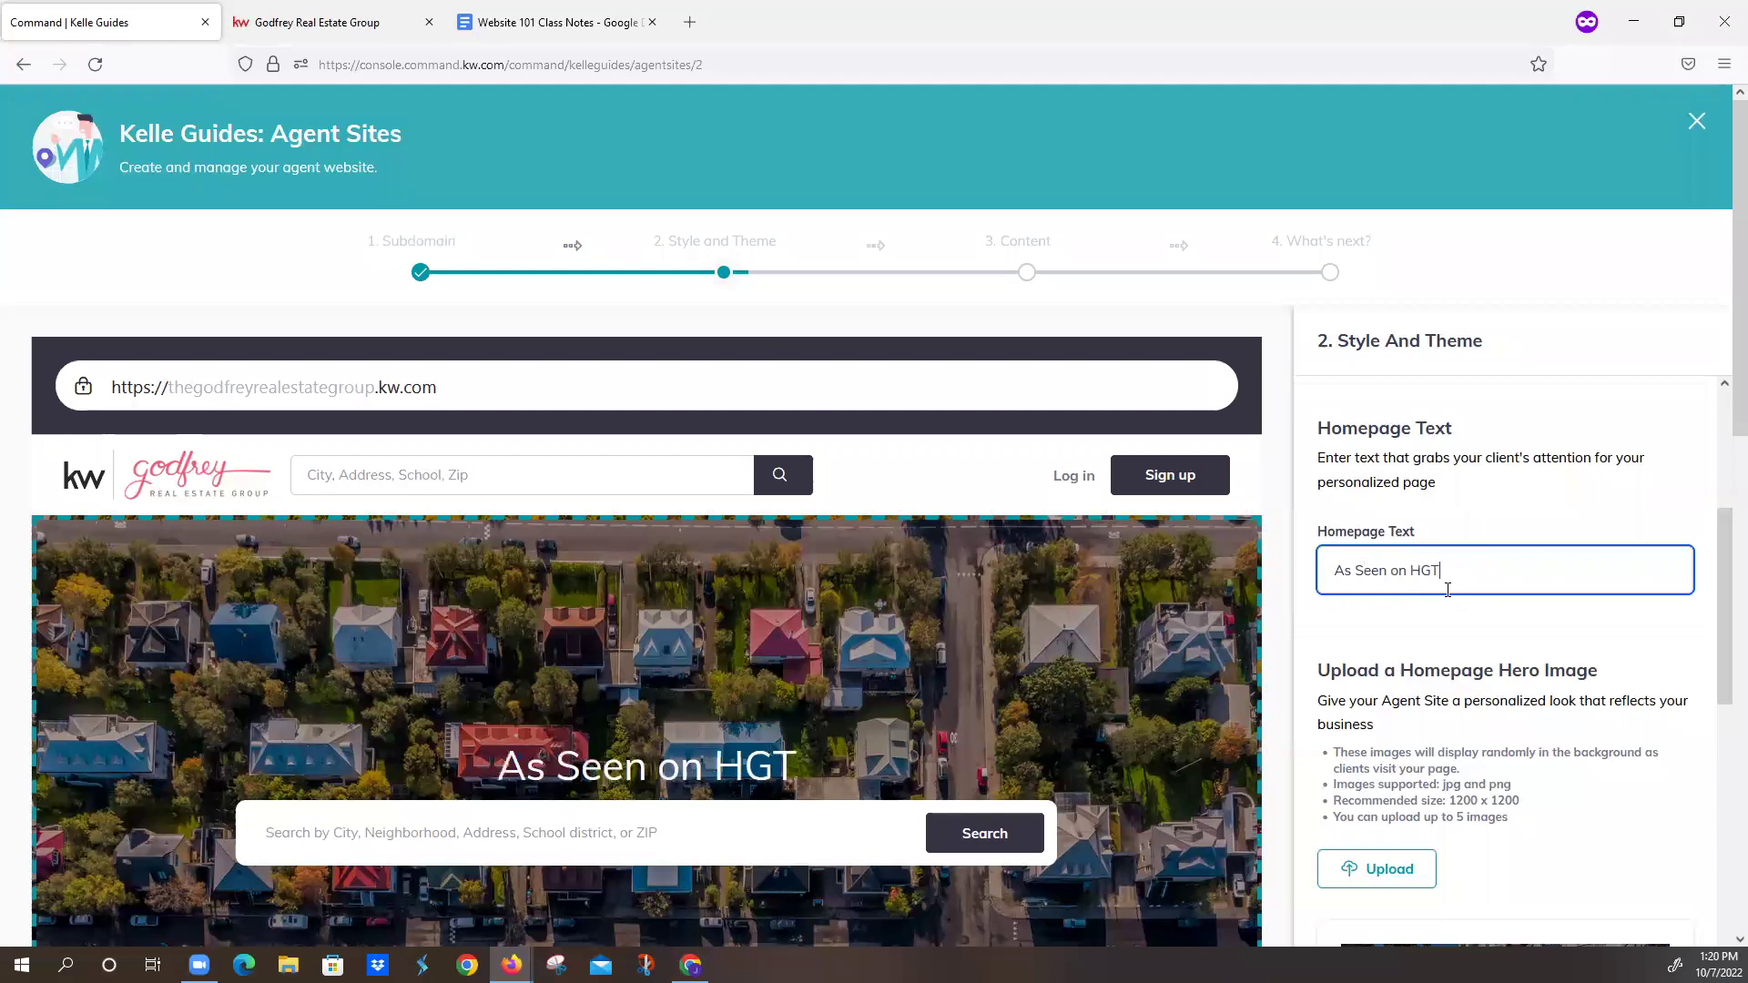
{"action": "type", "text": "V"}
{"action": "key", "text": "BackSpace"}
{"action": "key", "text": "BackSpace"}
{"action": "key", "text": "BackSpace"}
{"action": "key", "text": "BackSpace"}
{"action": "key", "text": "BackSpace"}
{"action": "key", "text": "BackSpace"}
{"action": "key", "text": "BackSpace"}
{"action": "key", "text": "BackSpace"}
{"action": "key", "text": "BackSpace"}
{"action": "key", "text": "BackSpace"}
{"action": "key", "text": "BackSpace"}
{"action": "key", "text": "BackSpace"}
{"action": "key", "text": "BackSpace"}
{"action": "key", "text": "BackSpace"}
{"action": "key", "text": "BackSpace"}
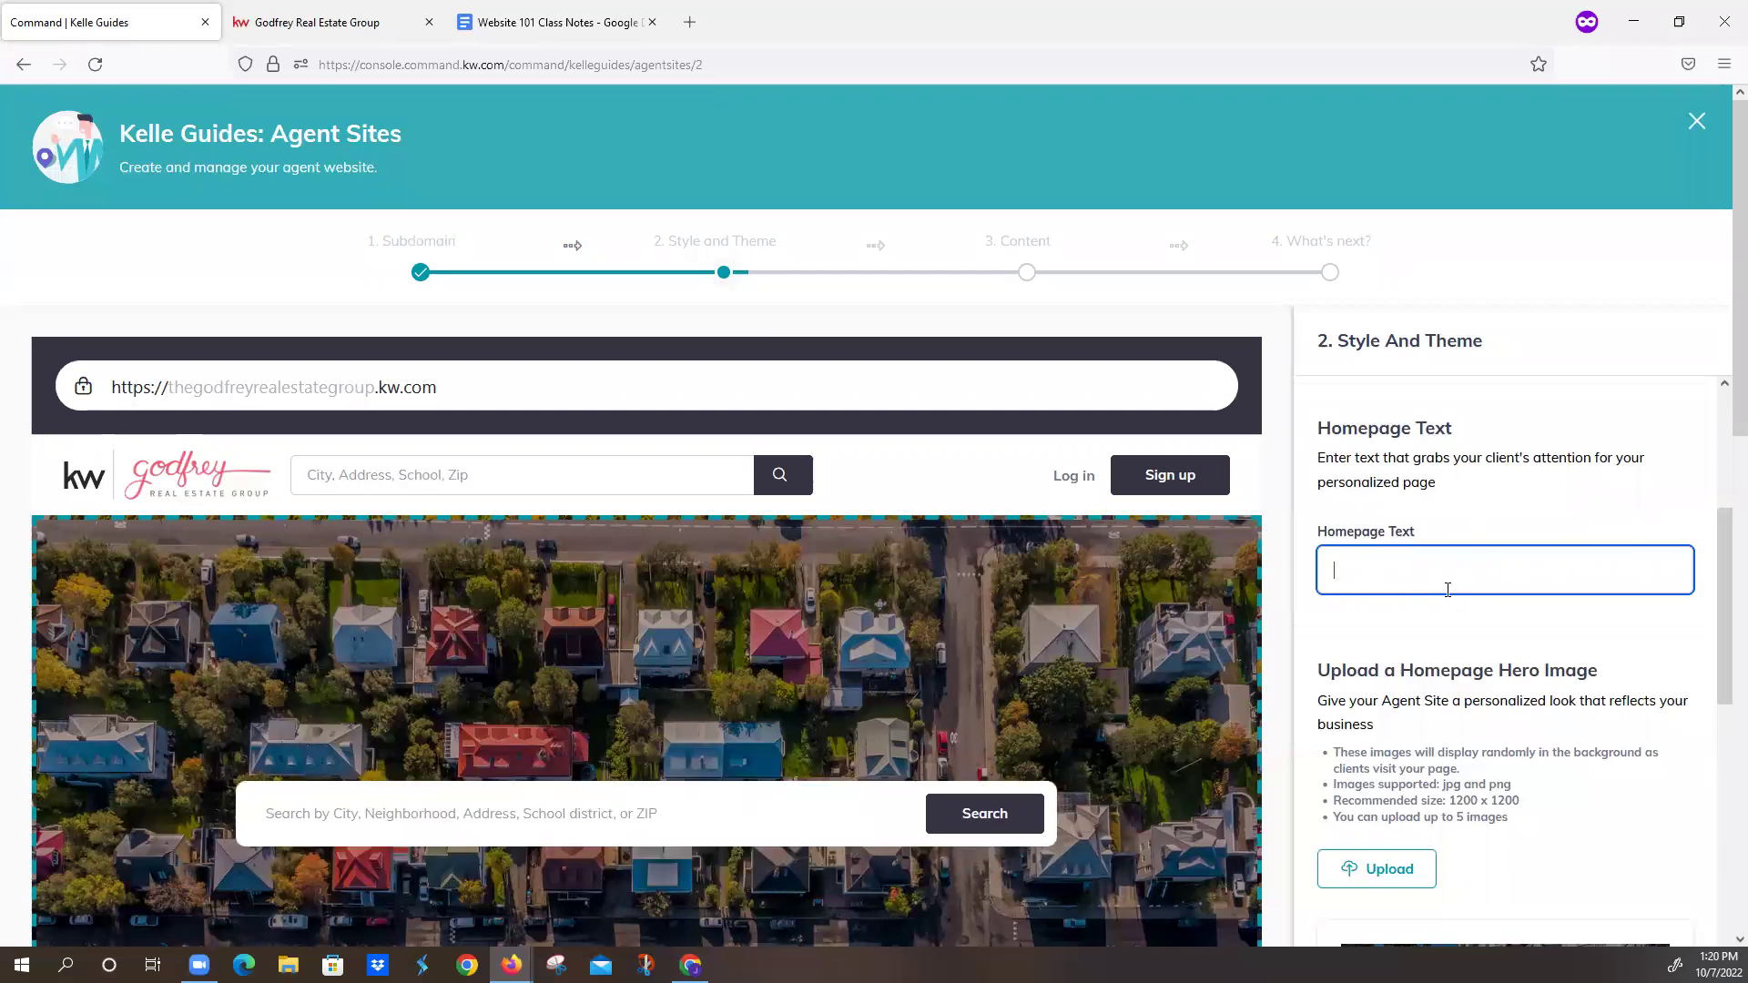
{"action": "scroll", "coordinate": [1447, 590], "scroll_direction": "down", "scroll_amount": 3}
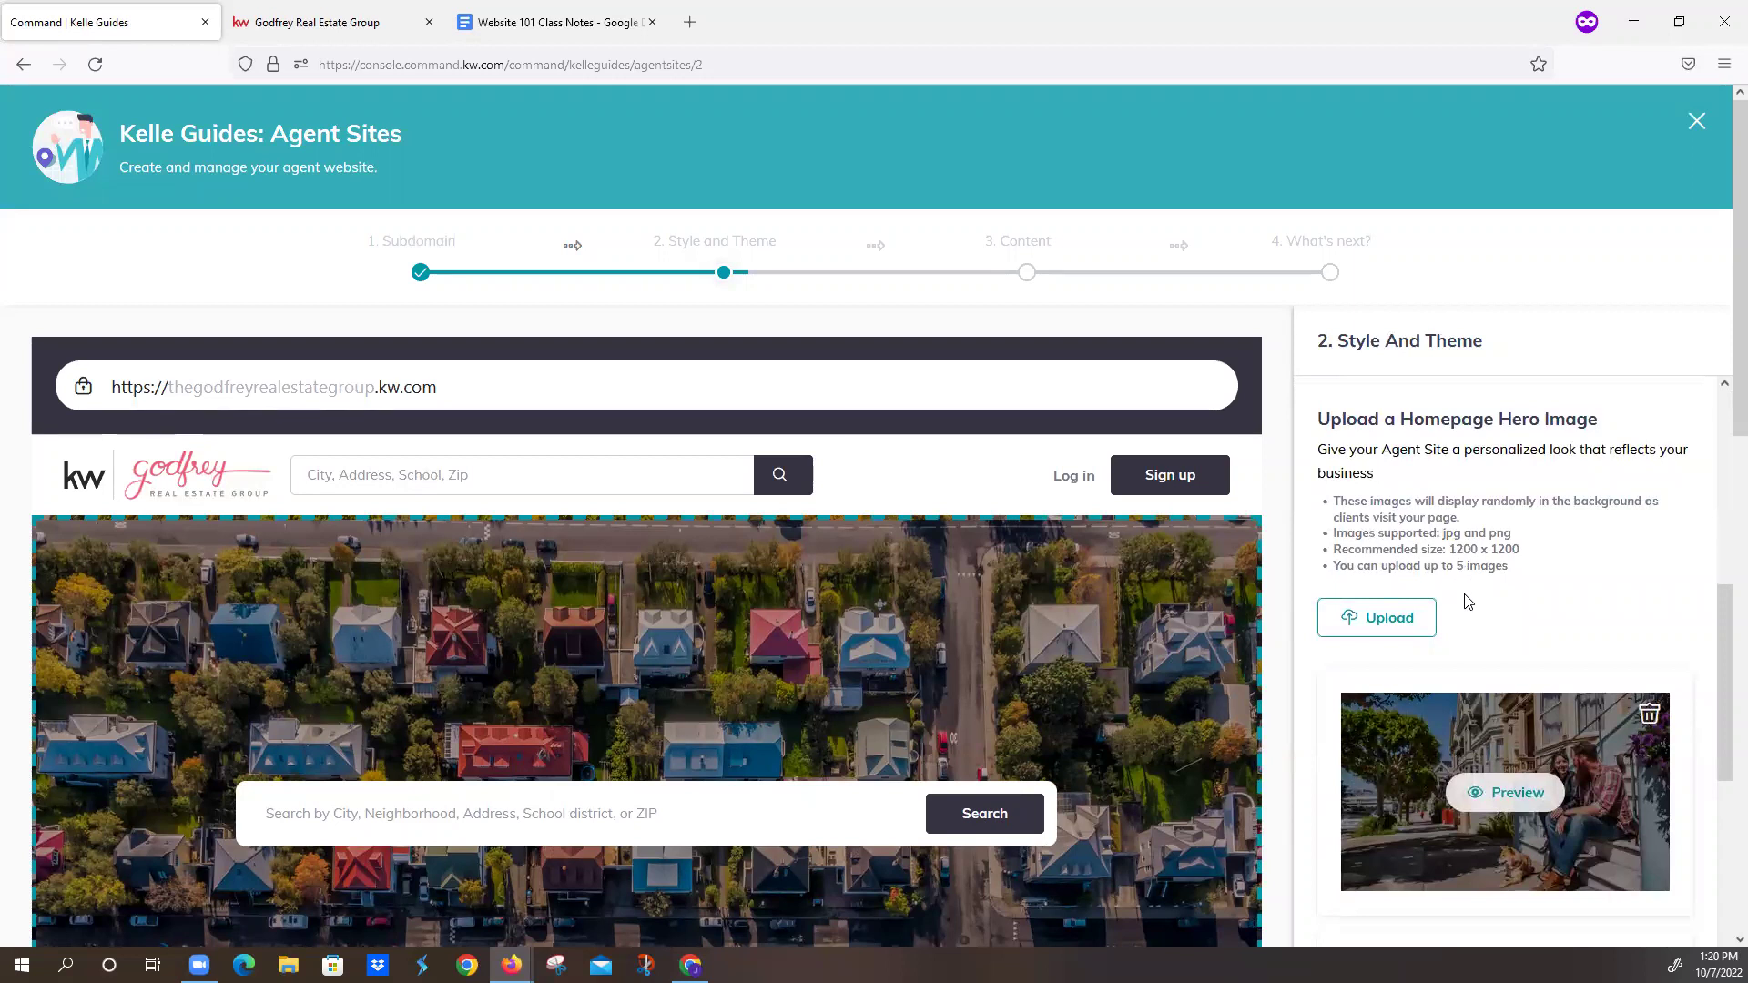
{"action": "scroll", "coordinate": [1517, 728], "scroll_direction": "down", "scroll_amount": 6}
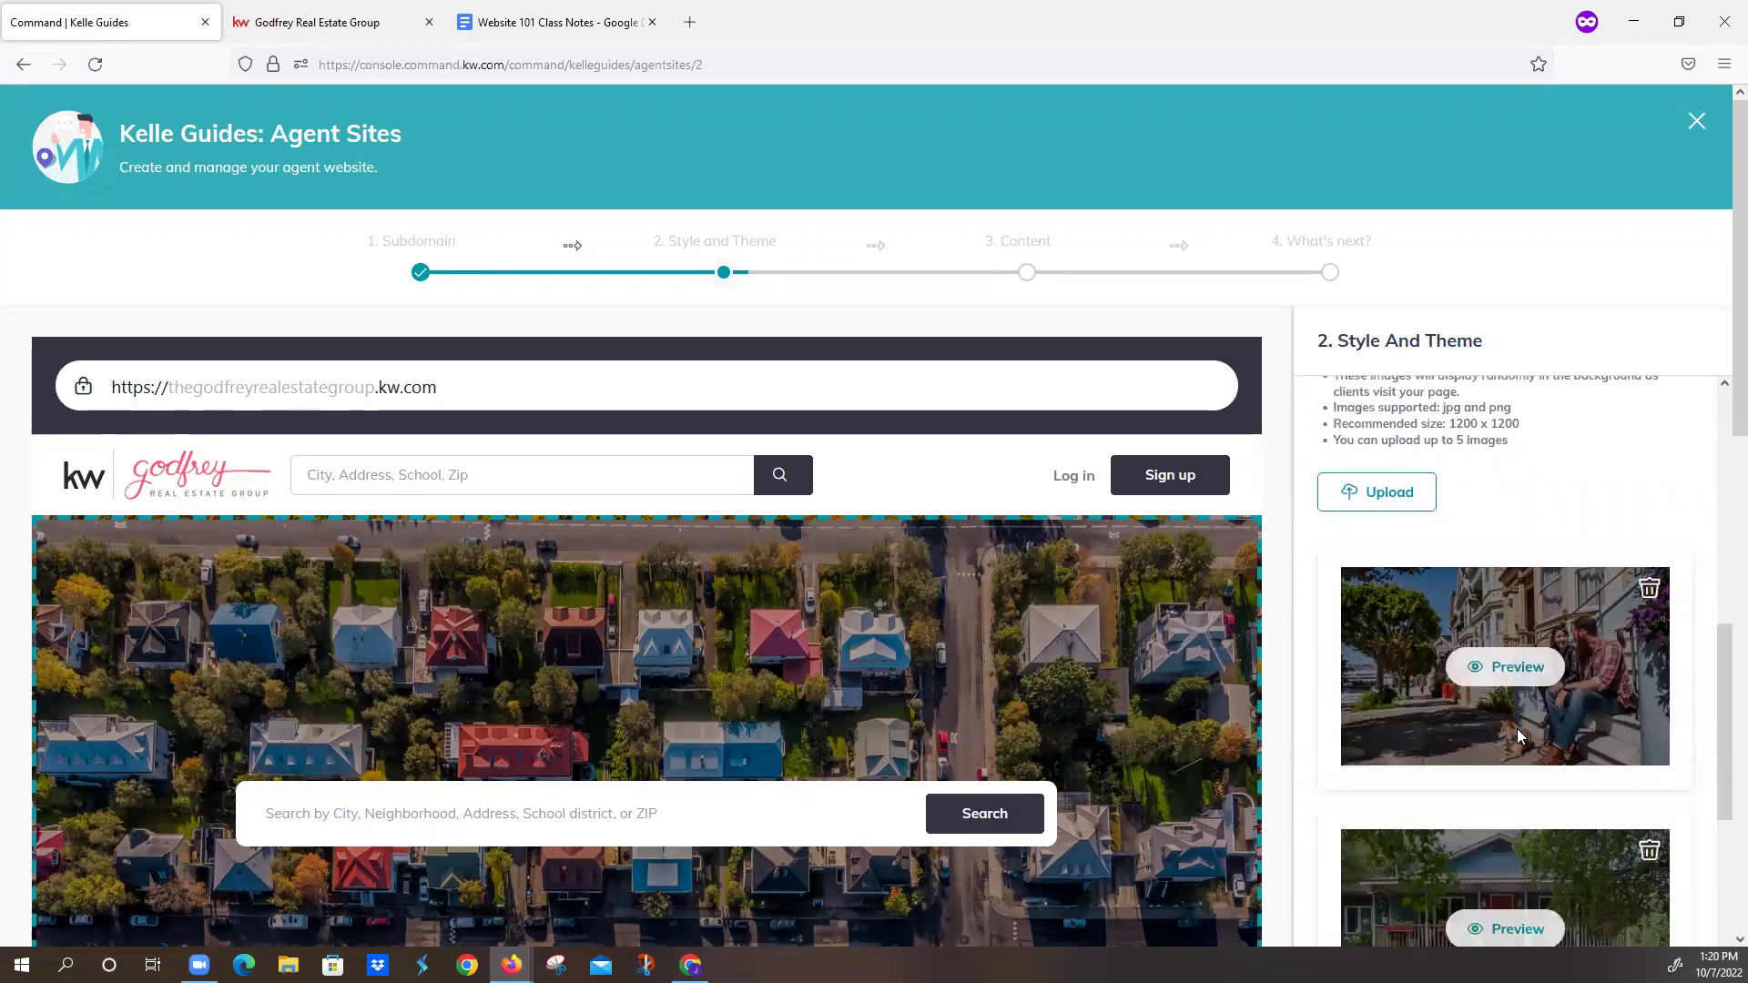
{"action": "scroll", "coordinate": [1513, 774], "scroll_direction": "down", "scroll_amount": 5}
{"action": "scroll", "coordinate": [1512, 783], "scroll_direction": "up", "scroll_amount": 10}
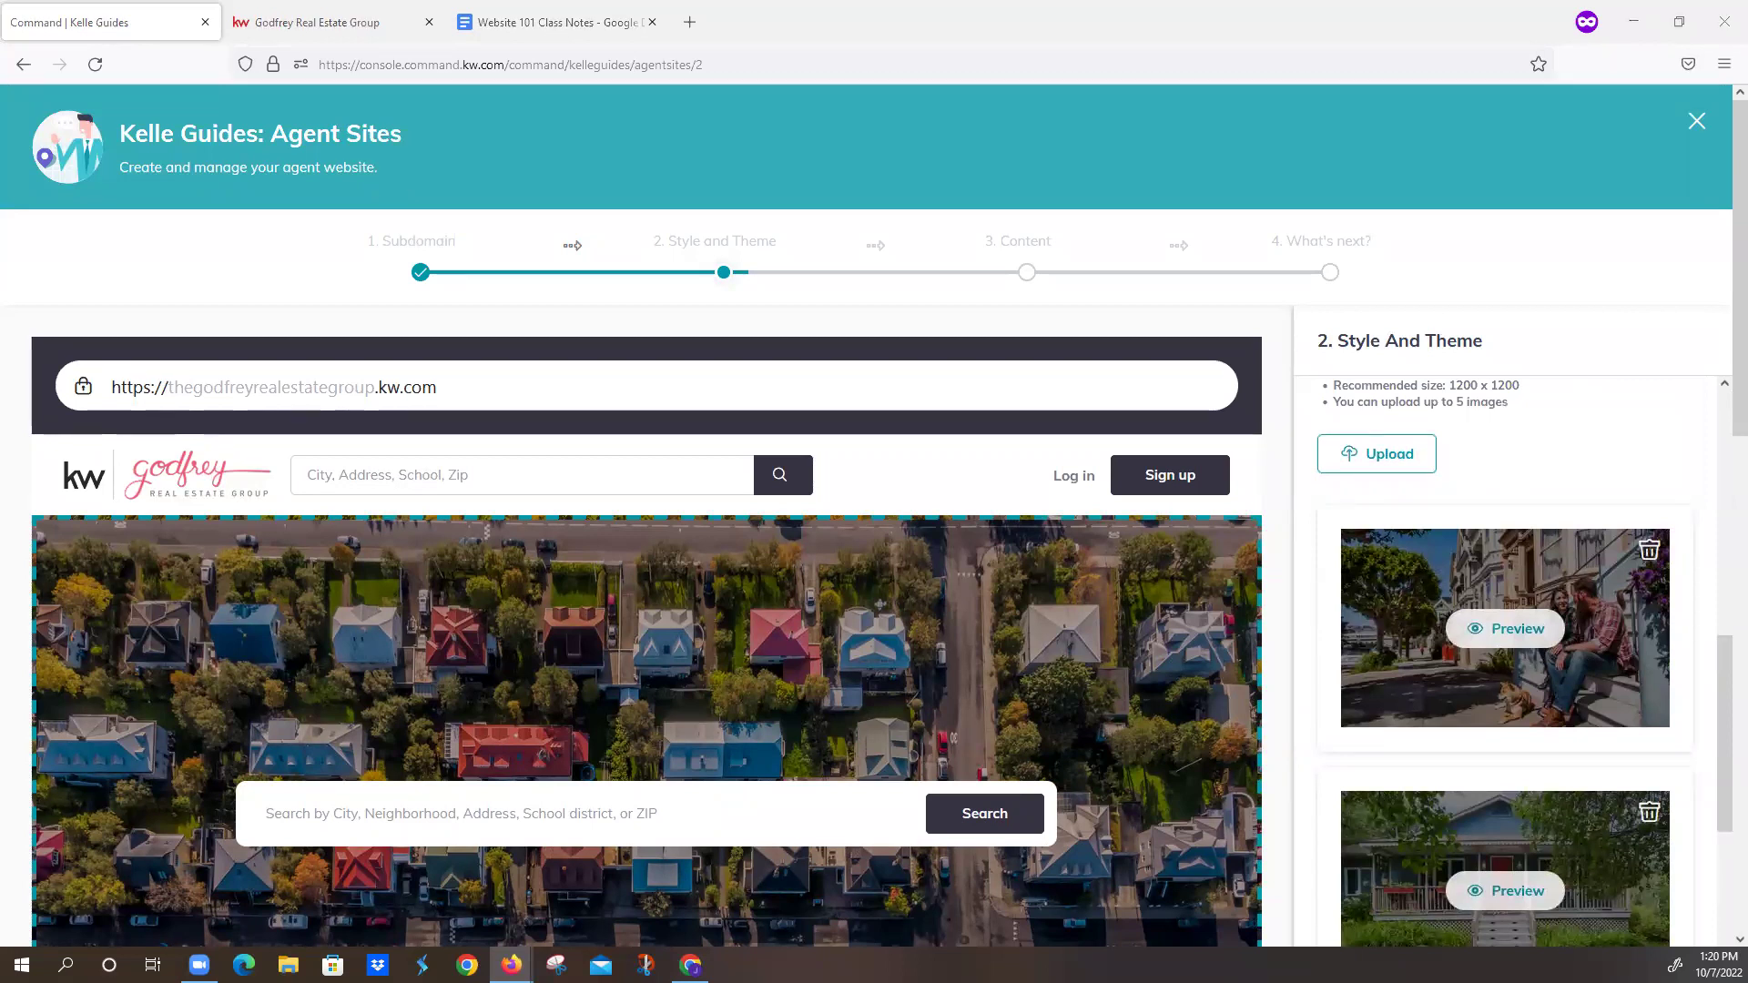
- Highlight the recommended 1200x600 hero size on the Reminder line of the Website 101 Class Notes
{"action": "left_click", "coordinate": [553, 25]}
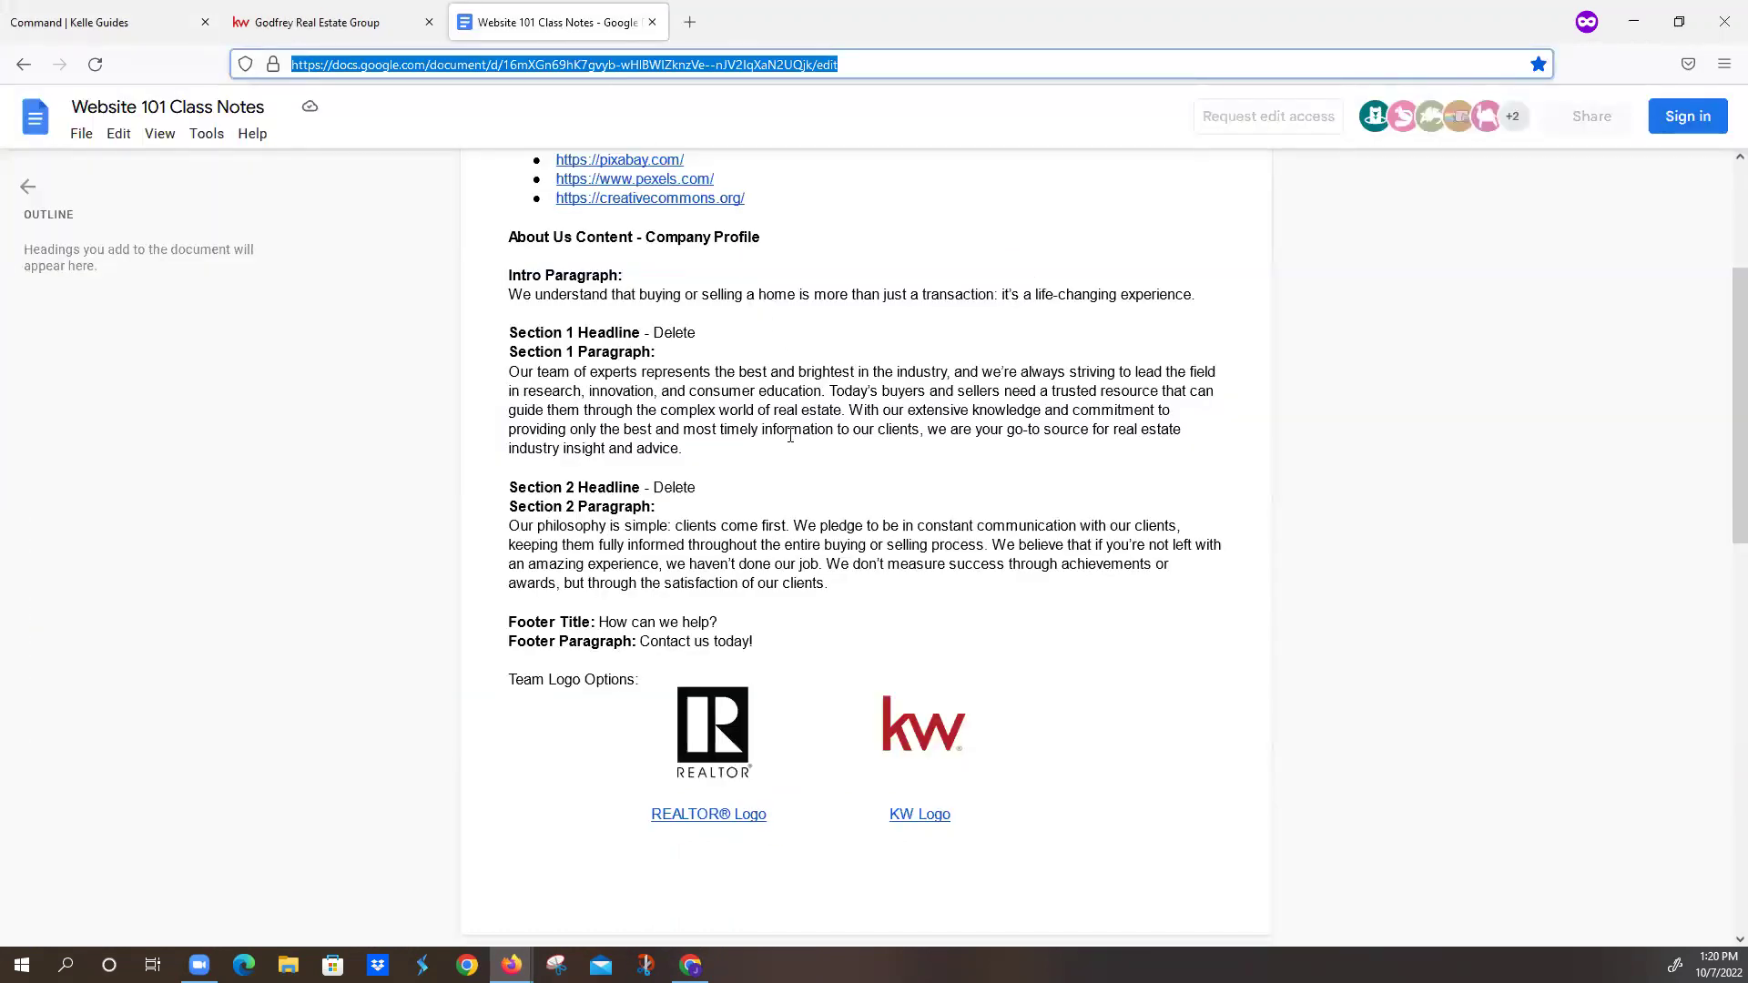
{"action": "scroll", "coordinate": [790, 436], "scroll_direction": "up", "scroll_amount": 3}
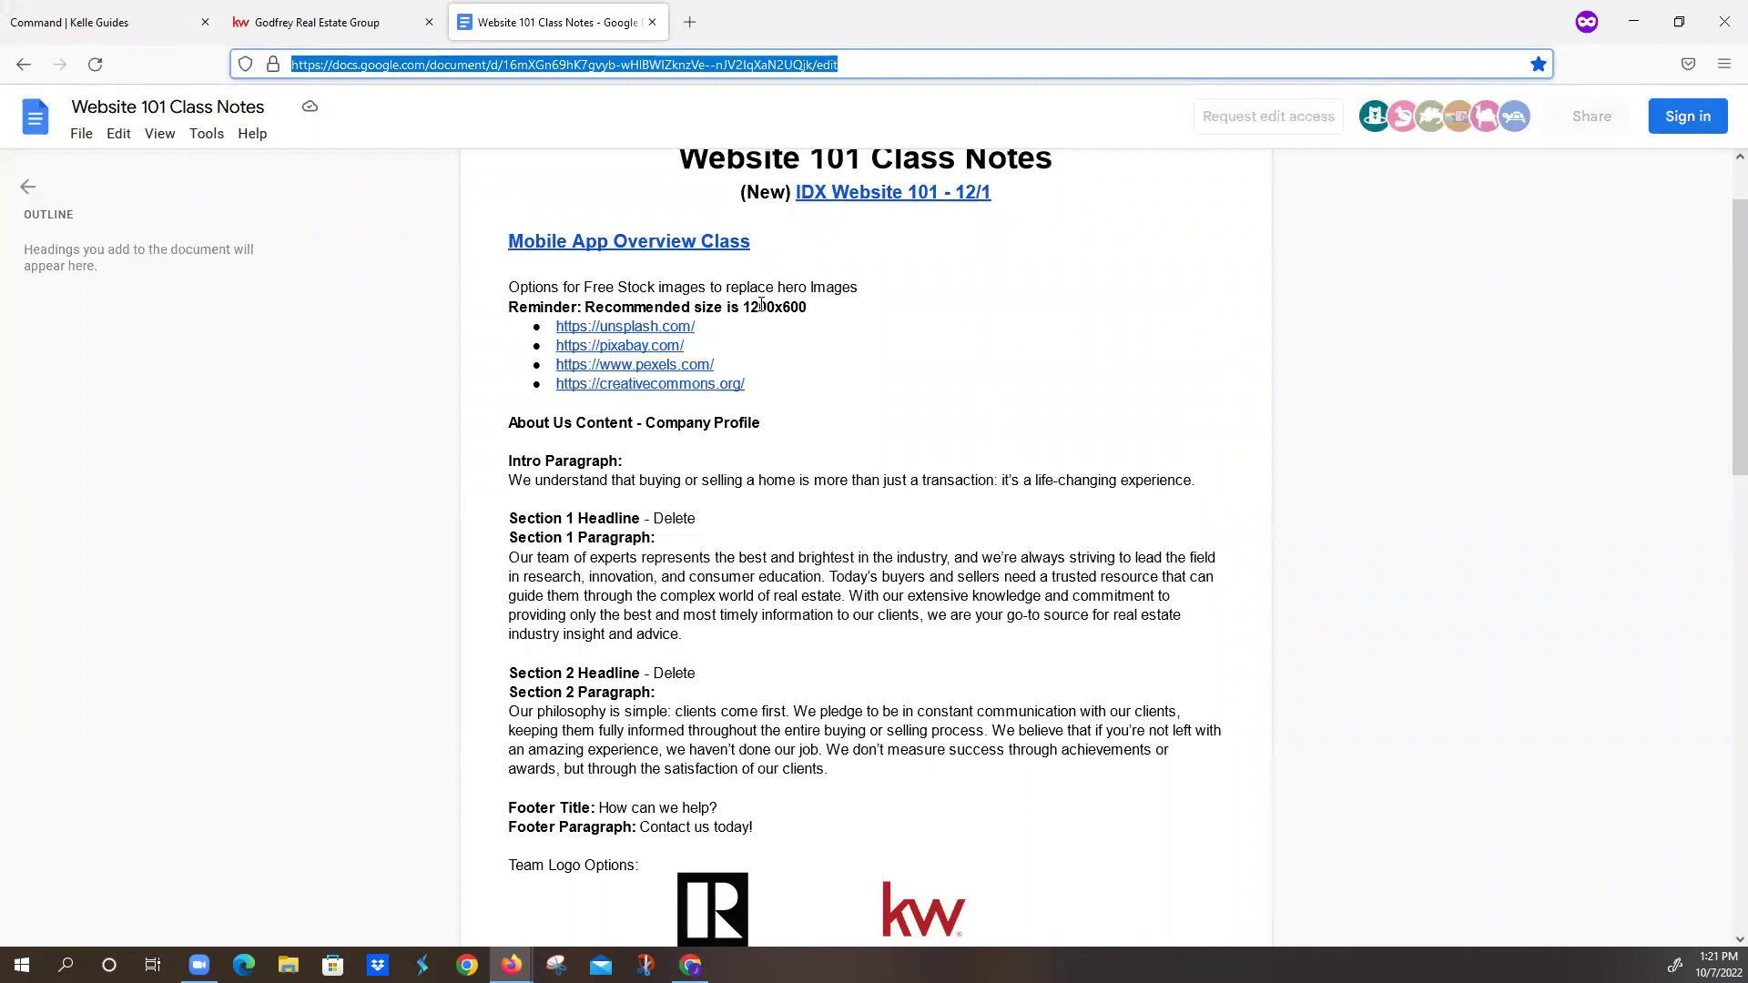
{"action": "left_click_drag", "start_coordinate": [743, 307], "coordinate": [809, 311]}
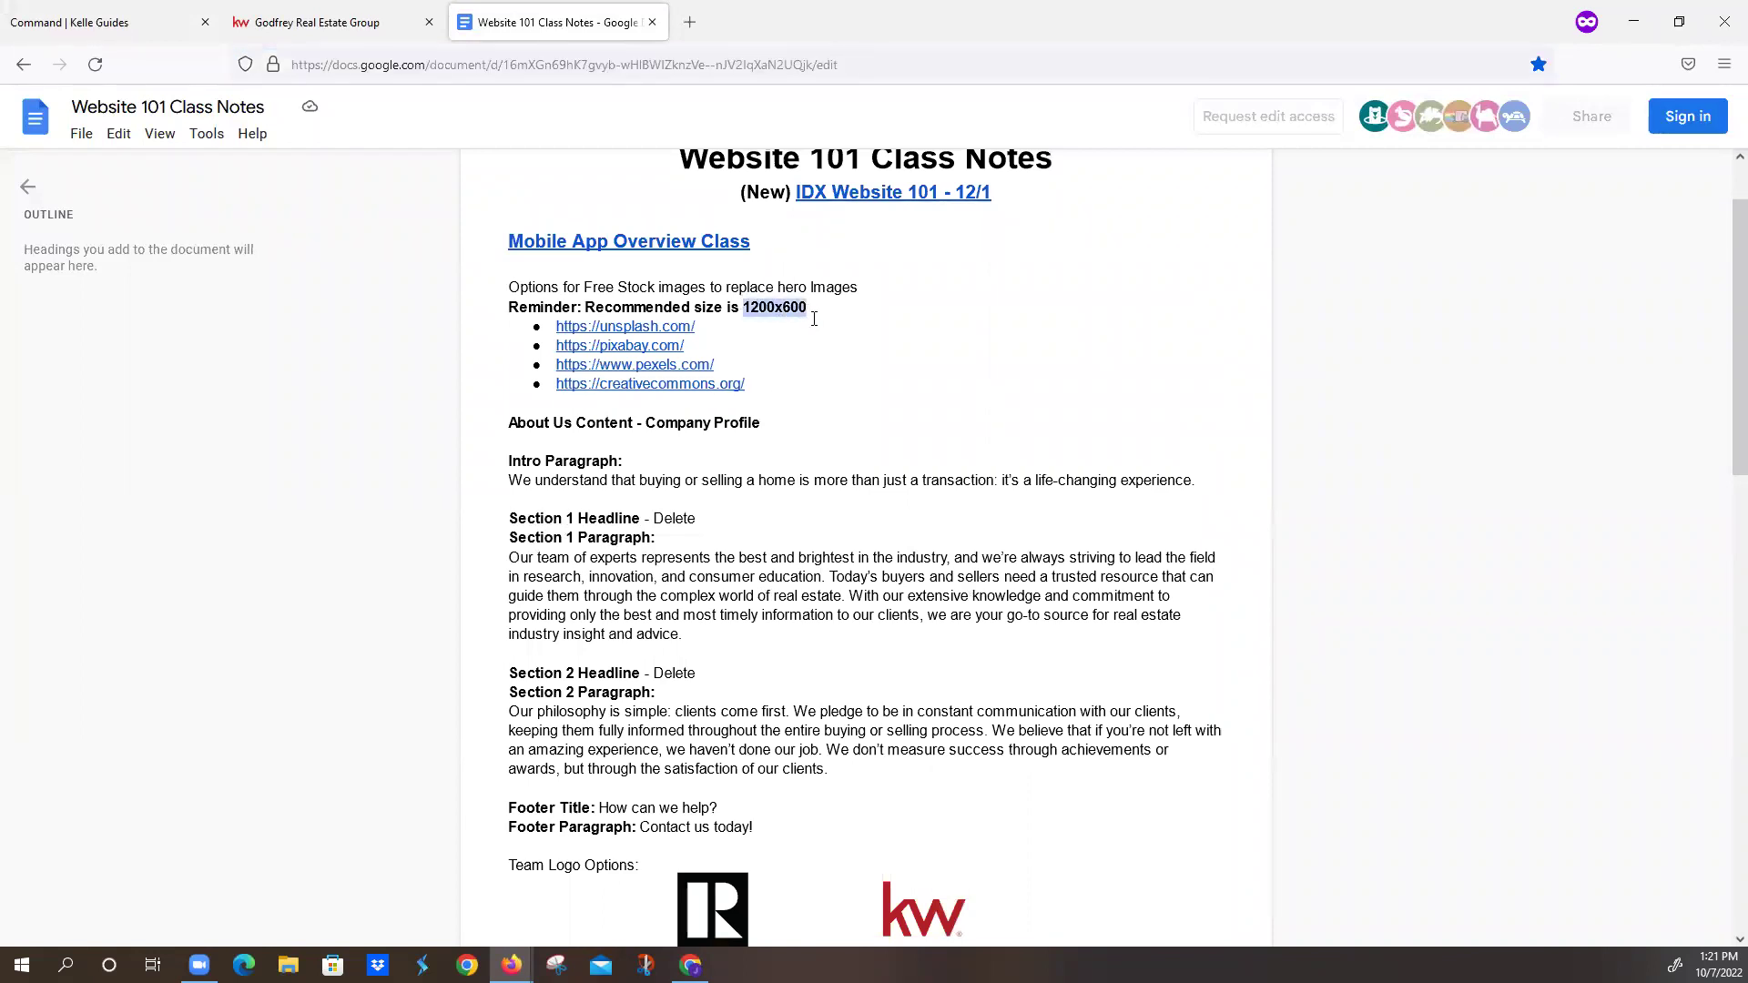
- Enter 'Find Your Dream Home' in the Homepage Text field as the preview hero's headline
{"action": "left_click", "coordinate": [125, 20]}
{"action": "scroll", "coordinate": [1398, 593], "scroll_direction": "down", "scroll_amount": 2}
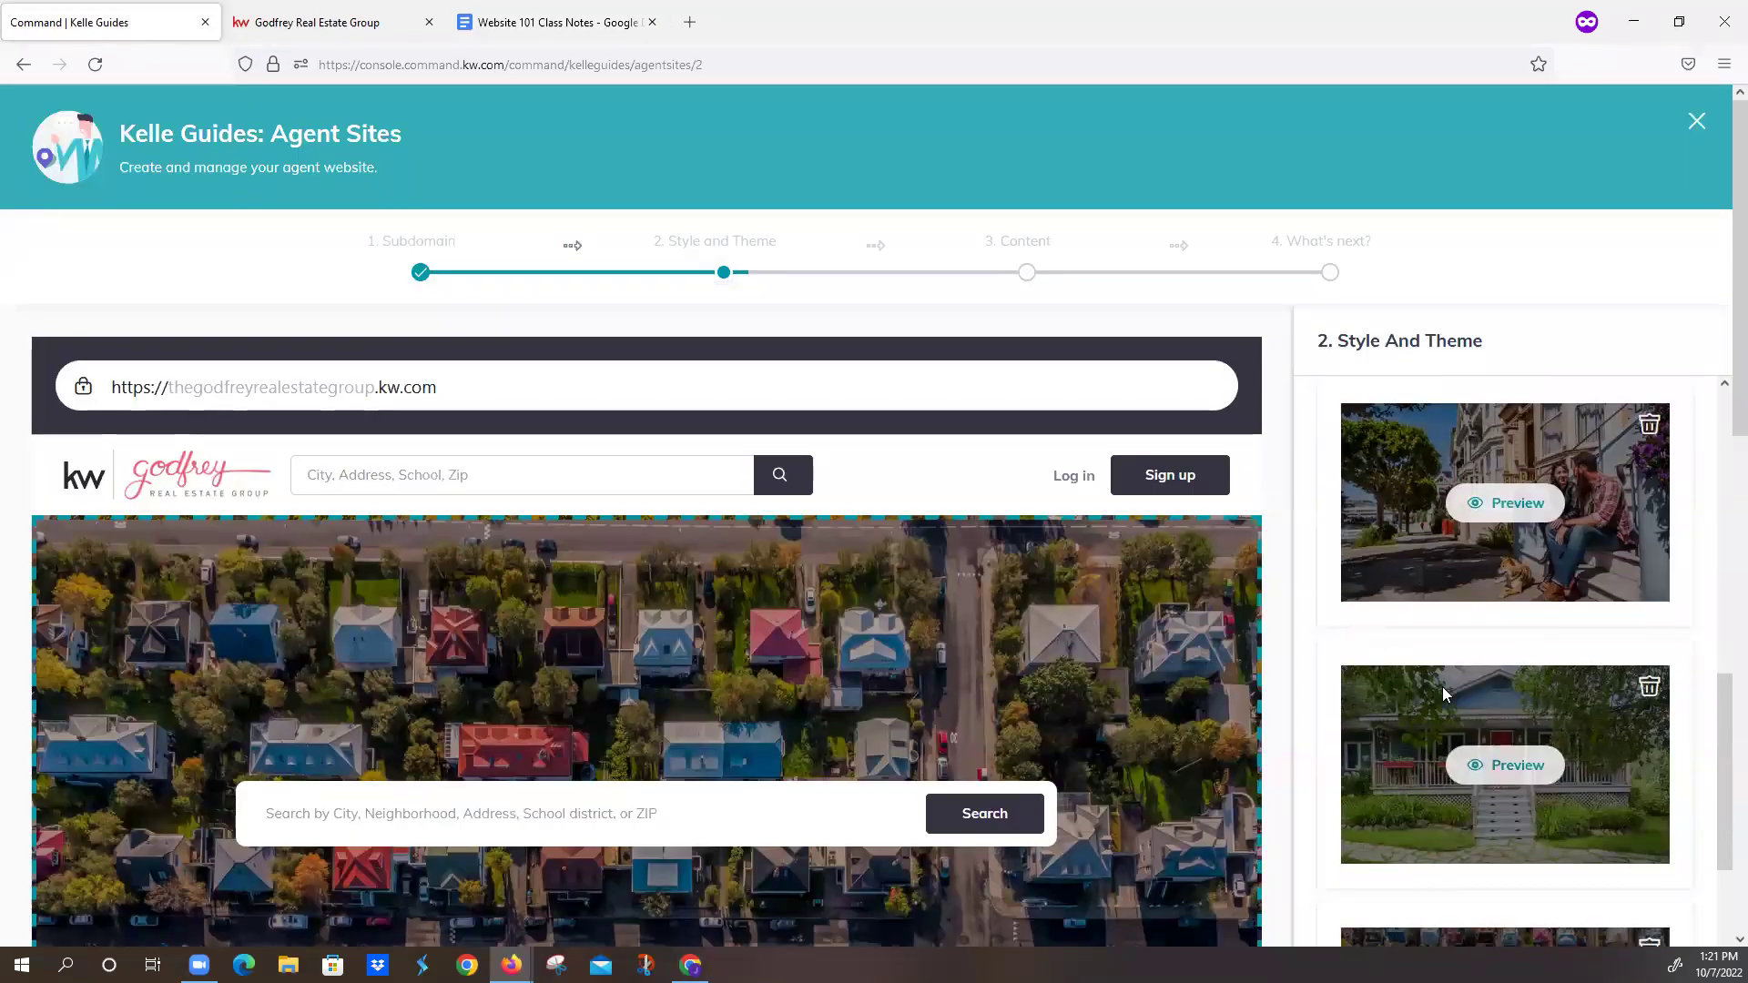
{"action": "scroll", "coordinate": [1442, 694], "scroll_direction": "down", "scroll_amount": 2}
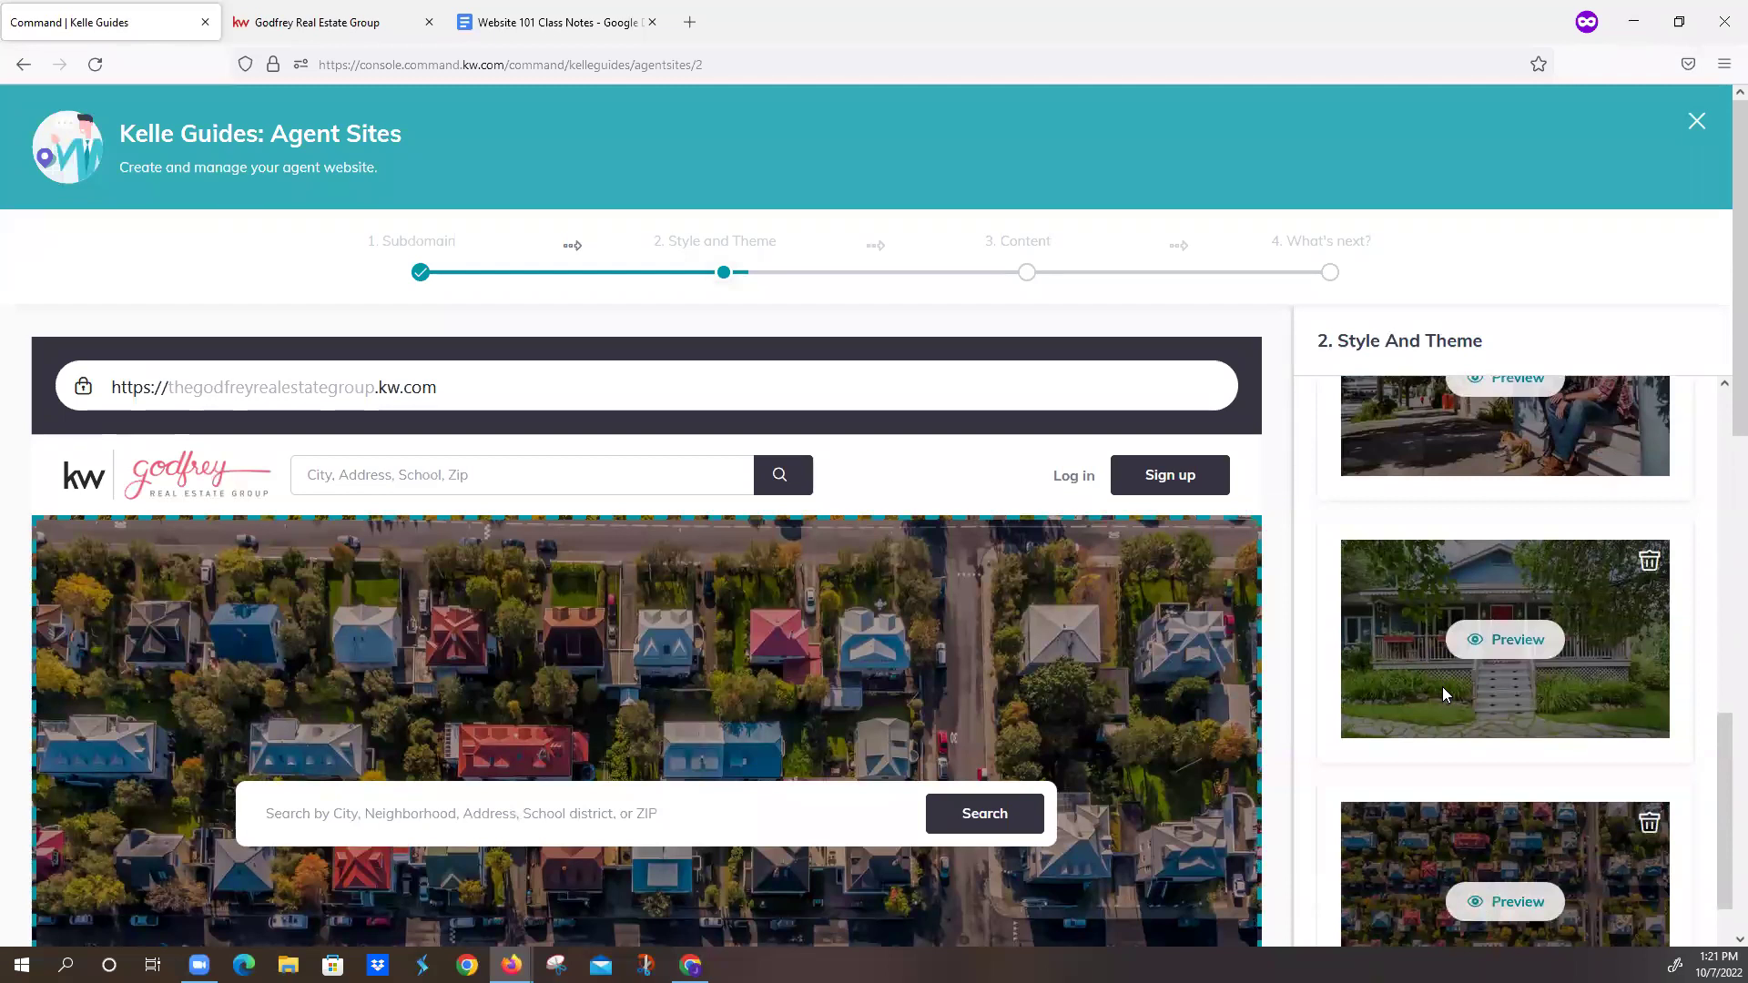
{"action": "scroll", "coordinate": [1442, 687], "scroll_direction": "down", "scroll_amount": 3}
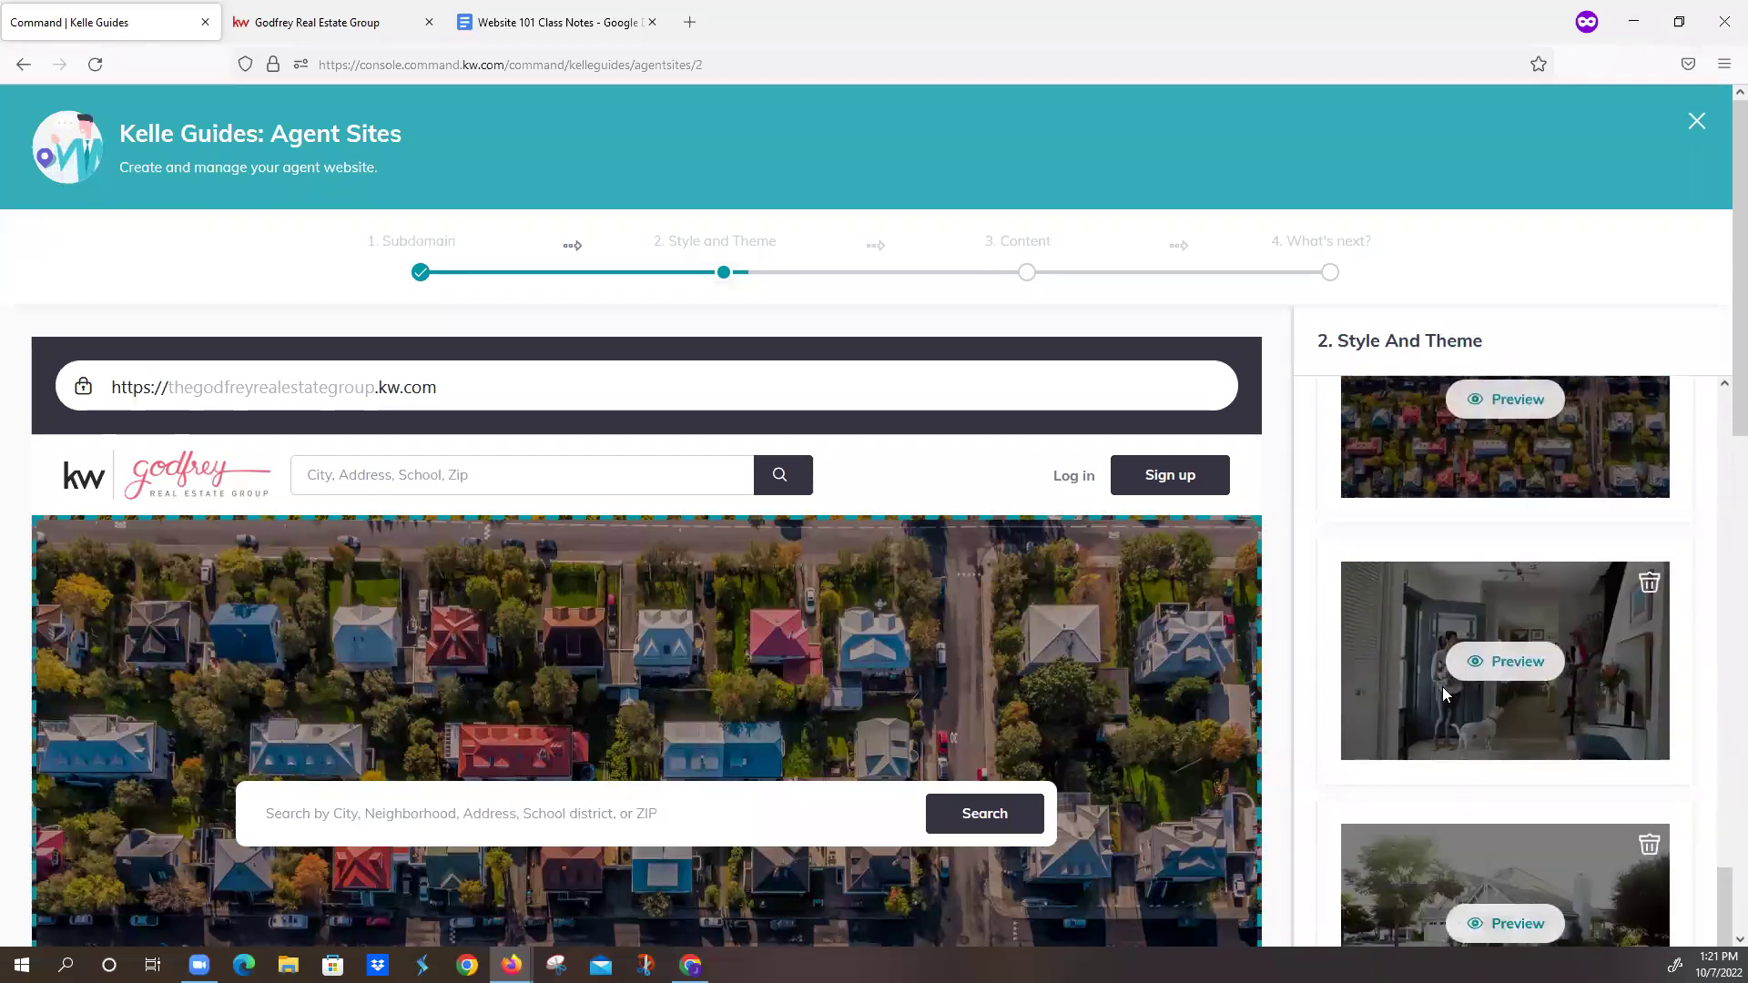
{"action": "scroll", "coordinate": [1440, 687], "scroll_direction": "down", "scroll_amount": 4}
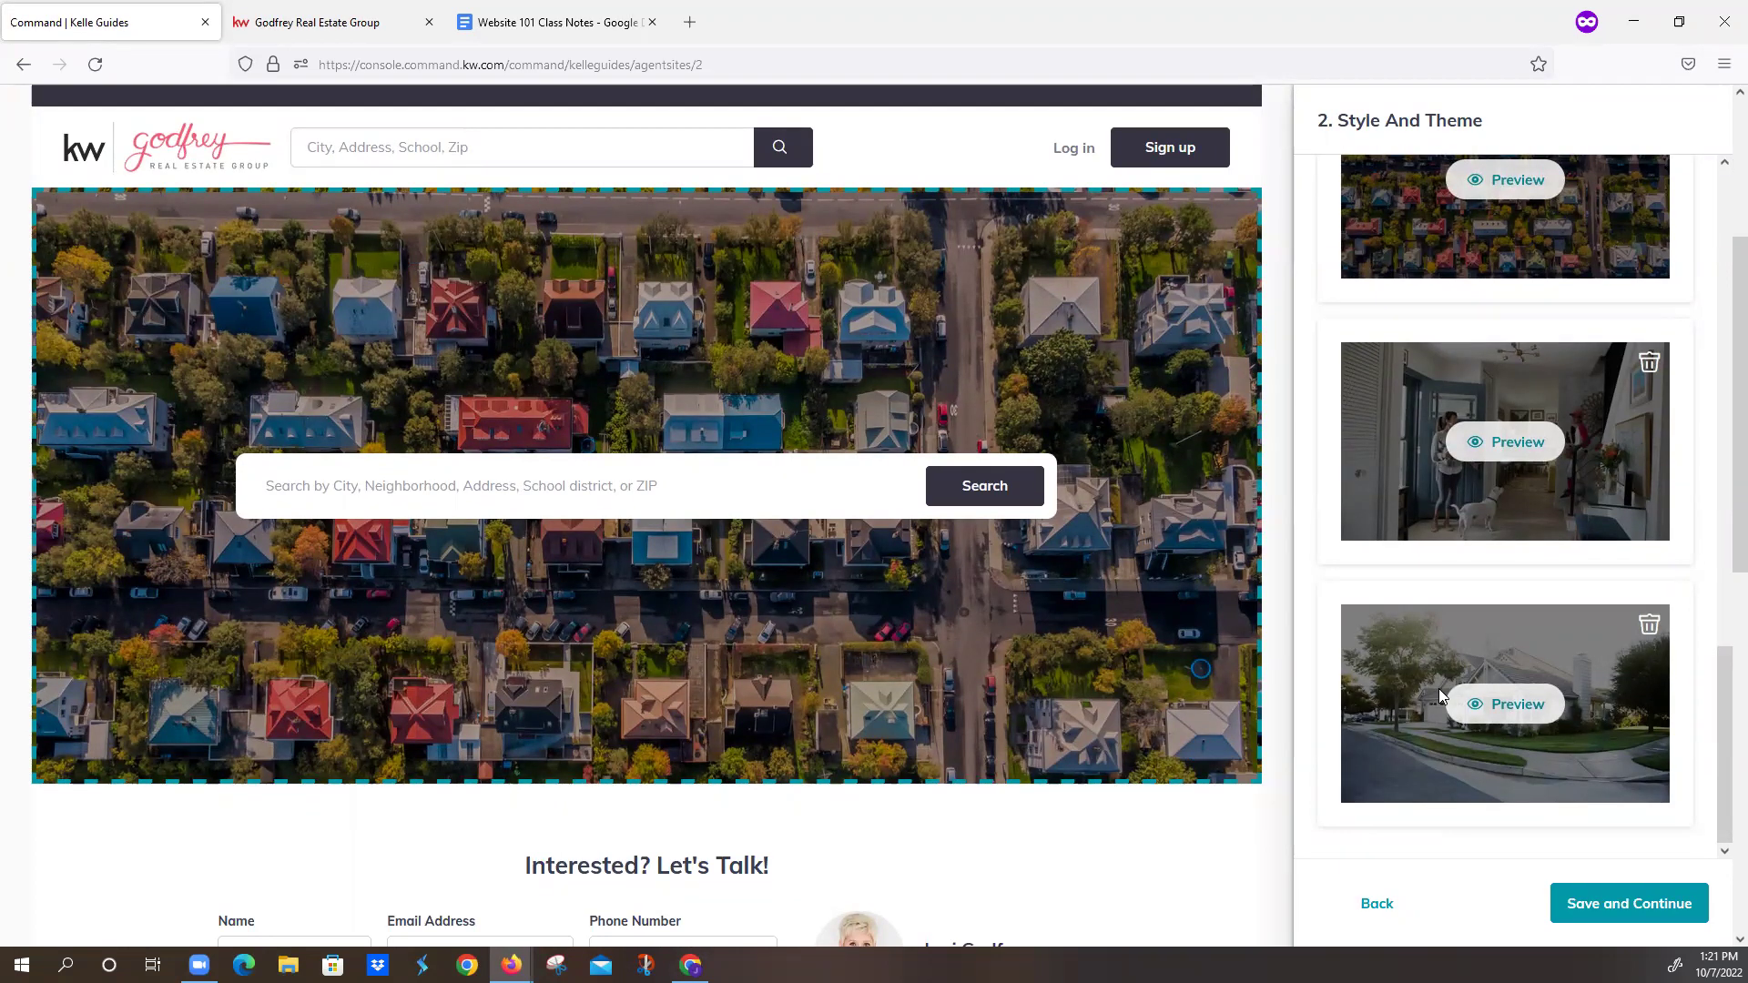
{"action": "scroll", "coordinate": [1440, 697], "scroll_direction": "up", "scroll_amount": 2}
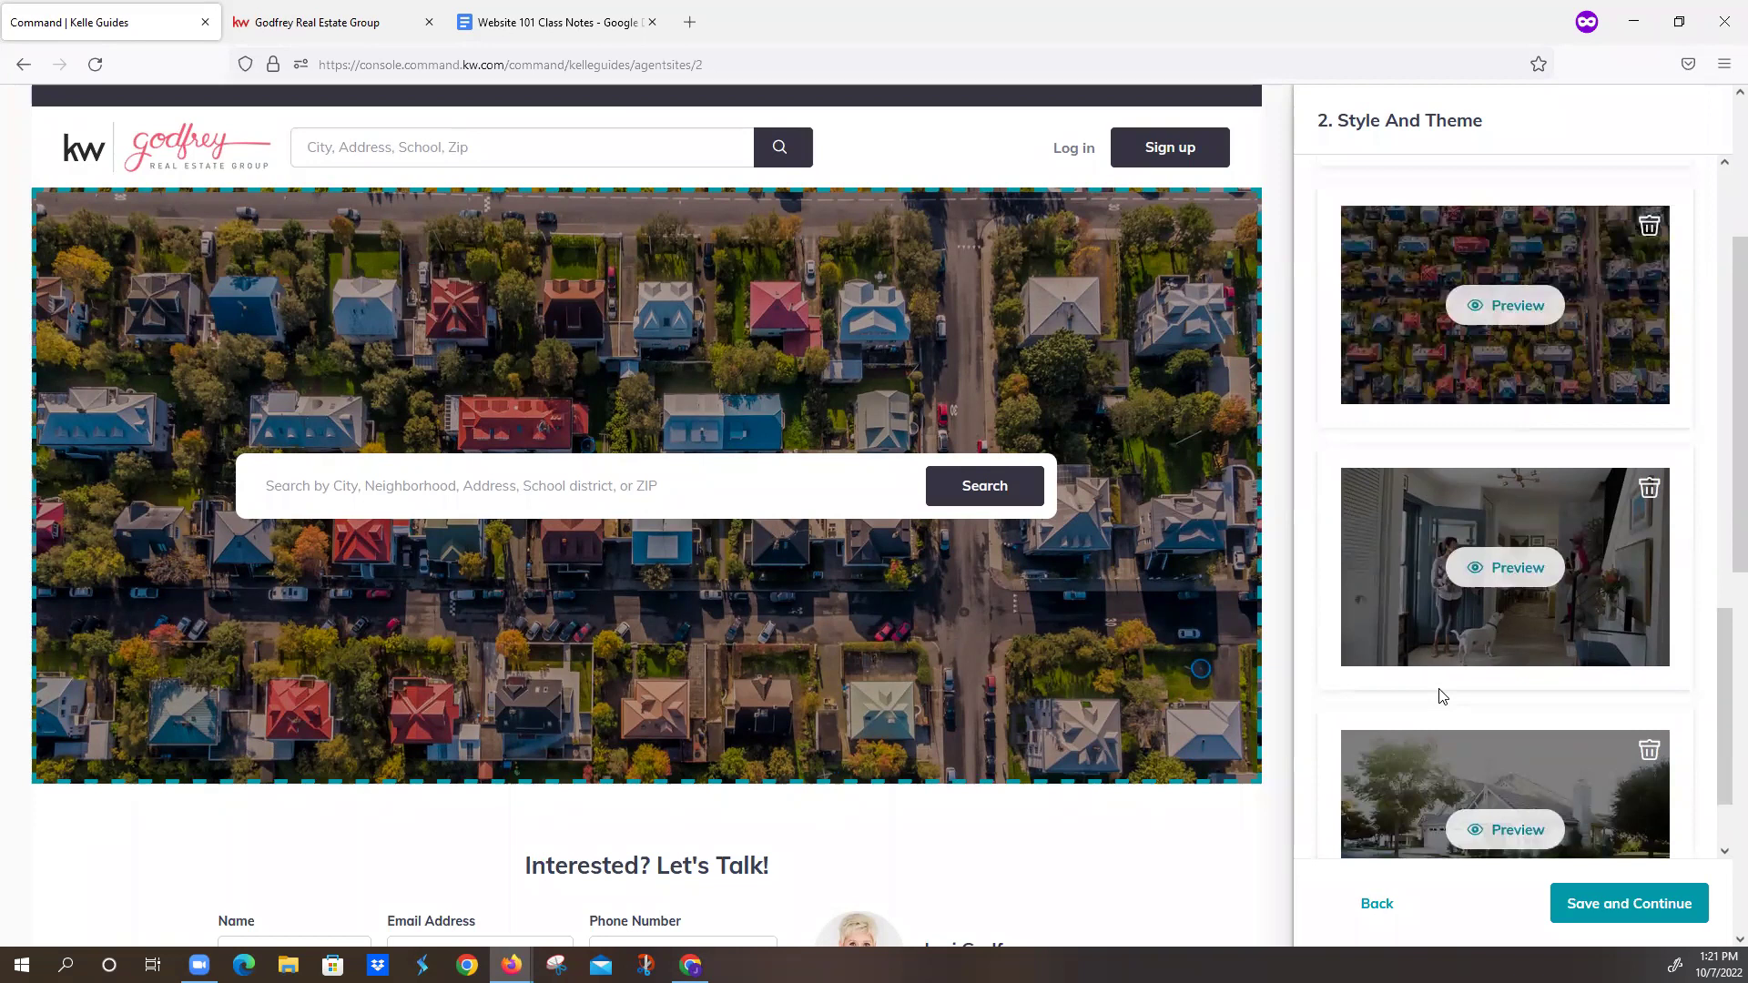
{"action": "scroll", "coordinate": [1439, 688], "scroll_direction": "down", "scroll_amount": 1}
{"action": "scroll", "coordinate": [1420, 637], "scroll_direction": "up", "scroll_amount": 5}
{"action": "left_click", "coordinate": [1411, 573]}
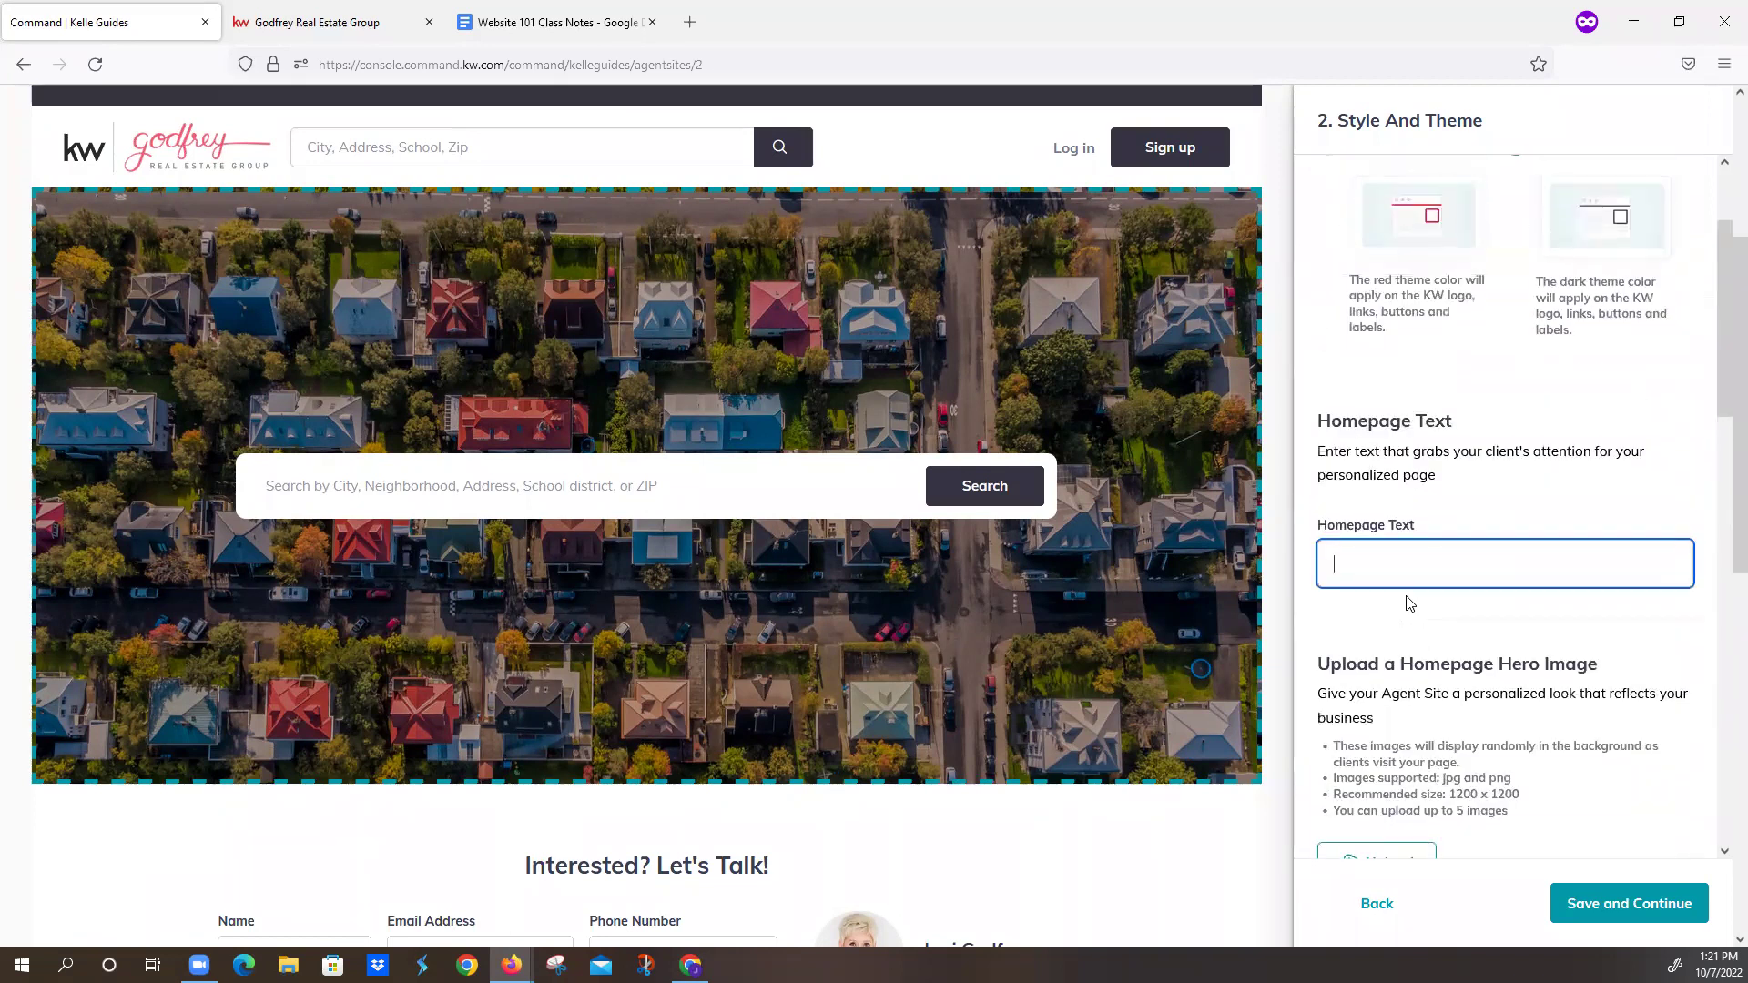
{"action": "scroll", "coordinate": [1415, 638], "scroll_direction": "down", "scroll_amount": 6}
{"action": "scroll", "coordinate": [1416, 691], "scroll_direction": "up", "scroll_amount": 8}
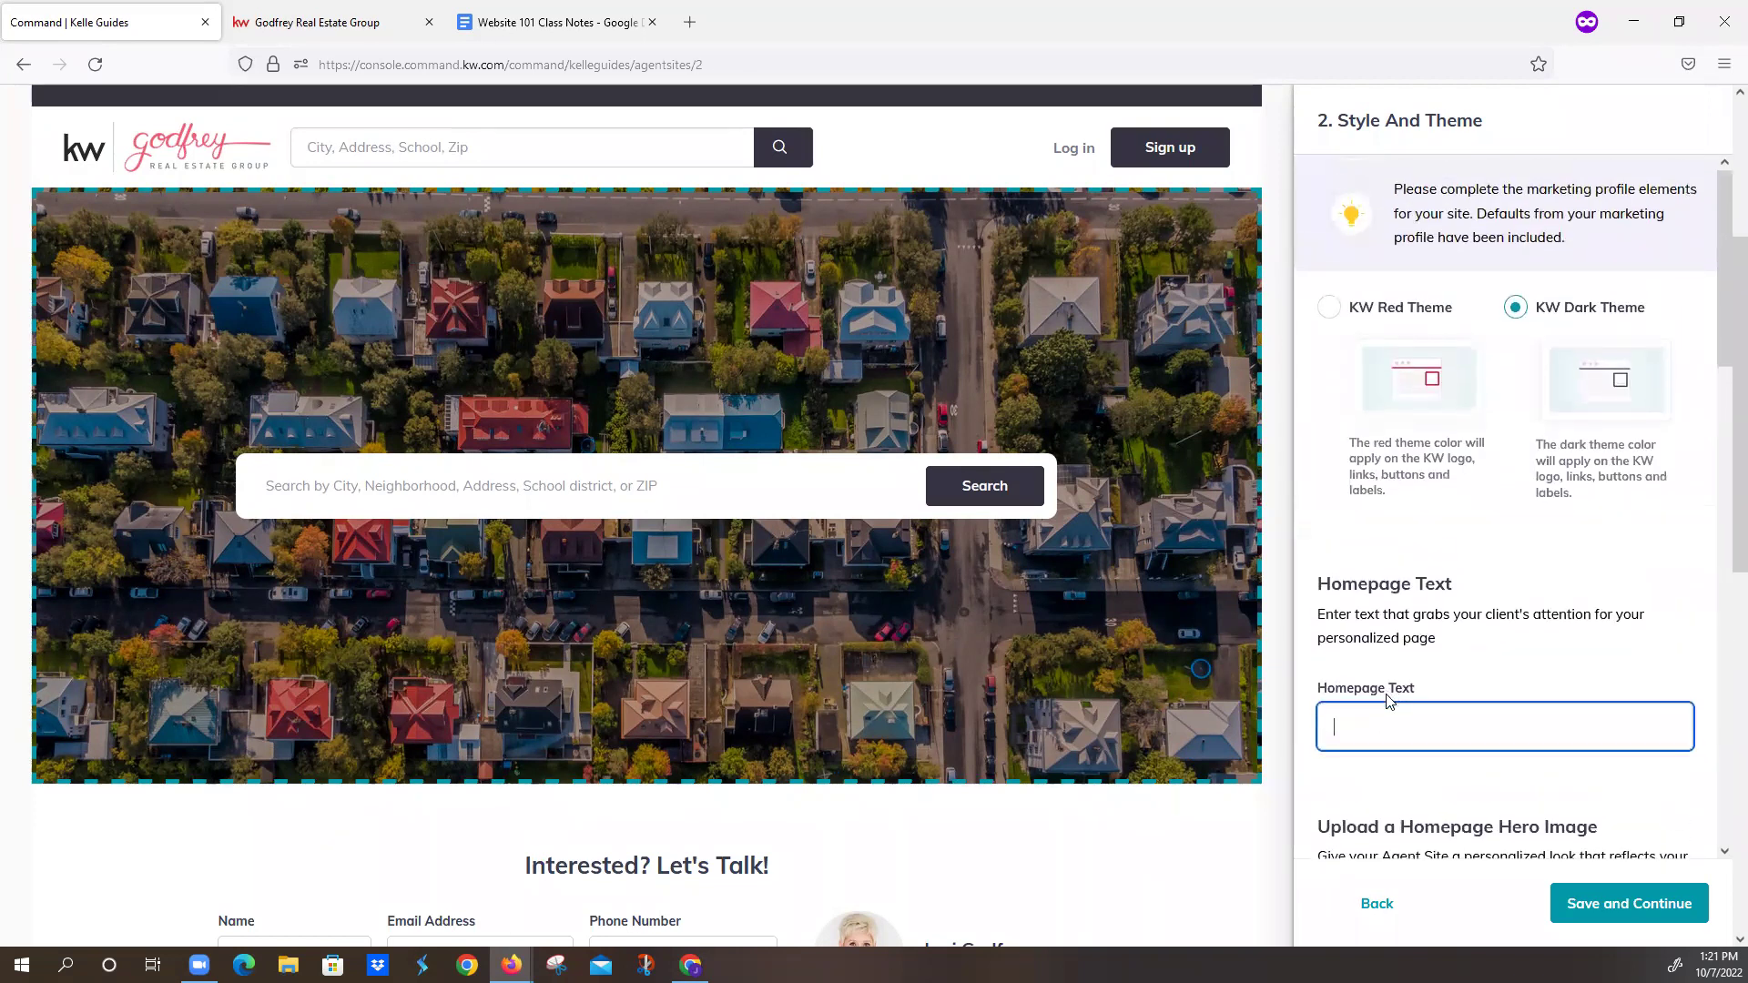
{"action": "type", "text": "Find "}
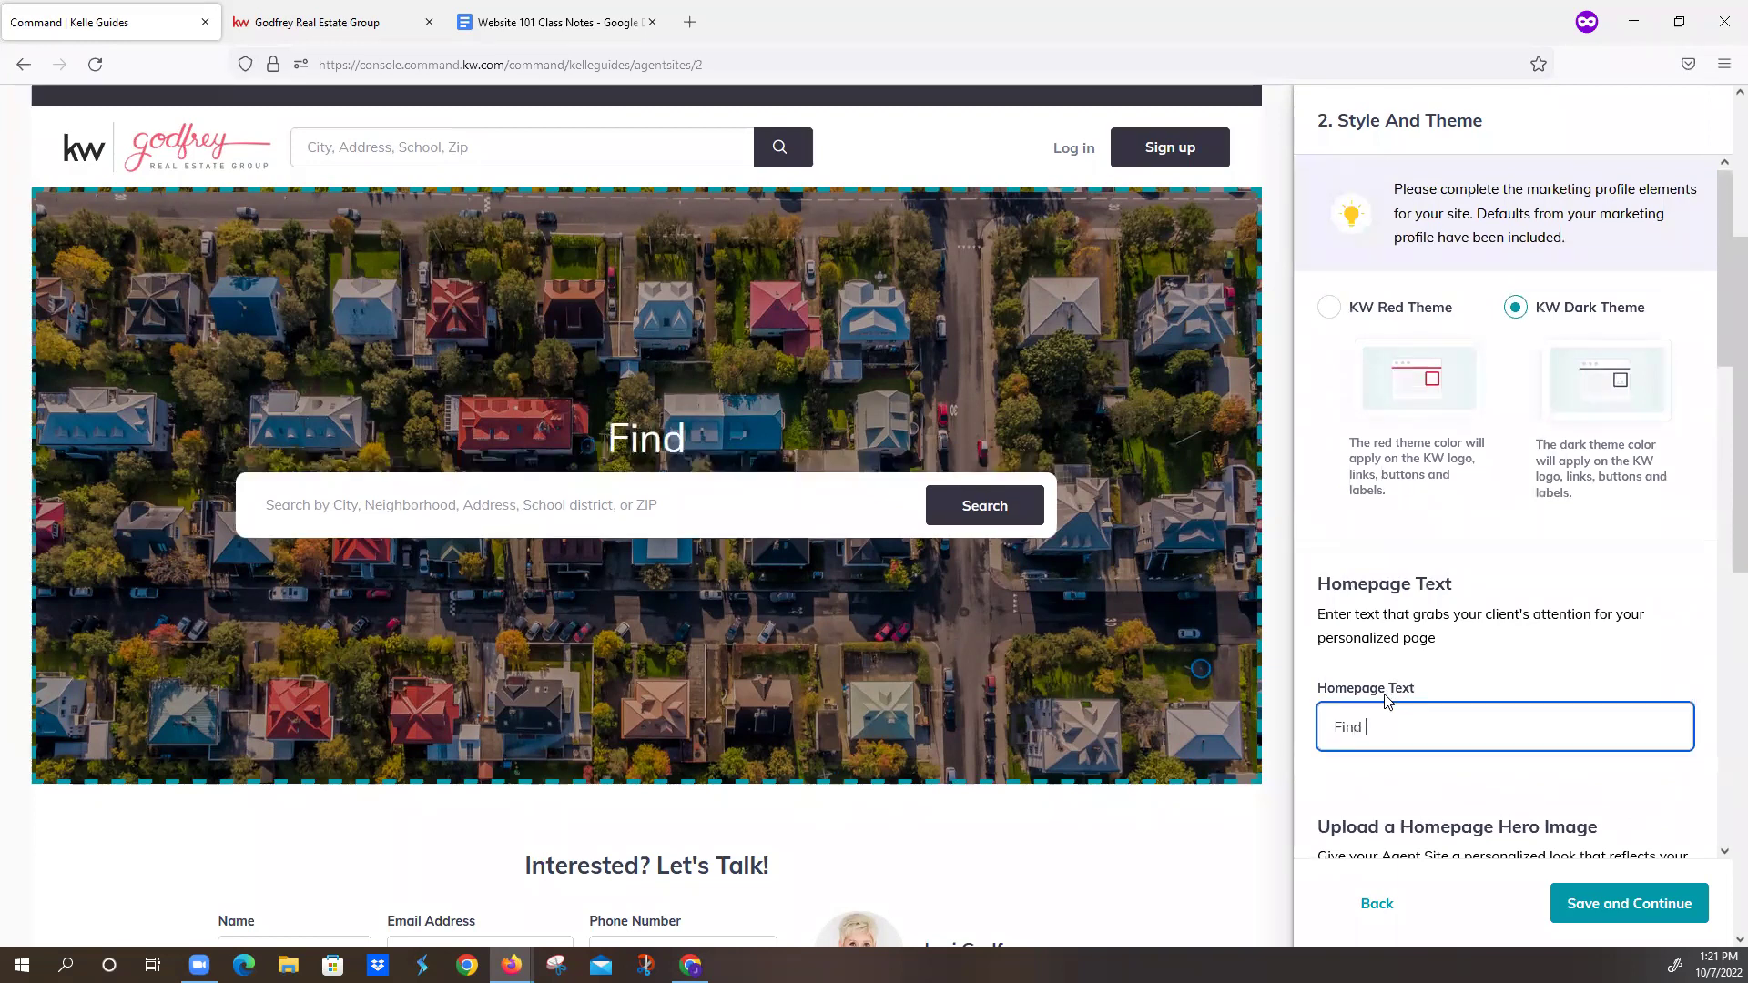
{"action": "type", "text": "Your Dream Home"}
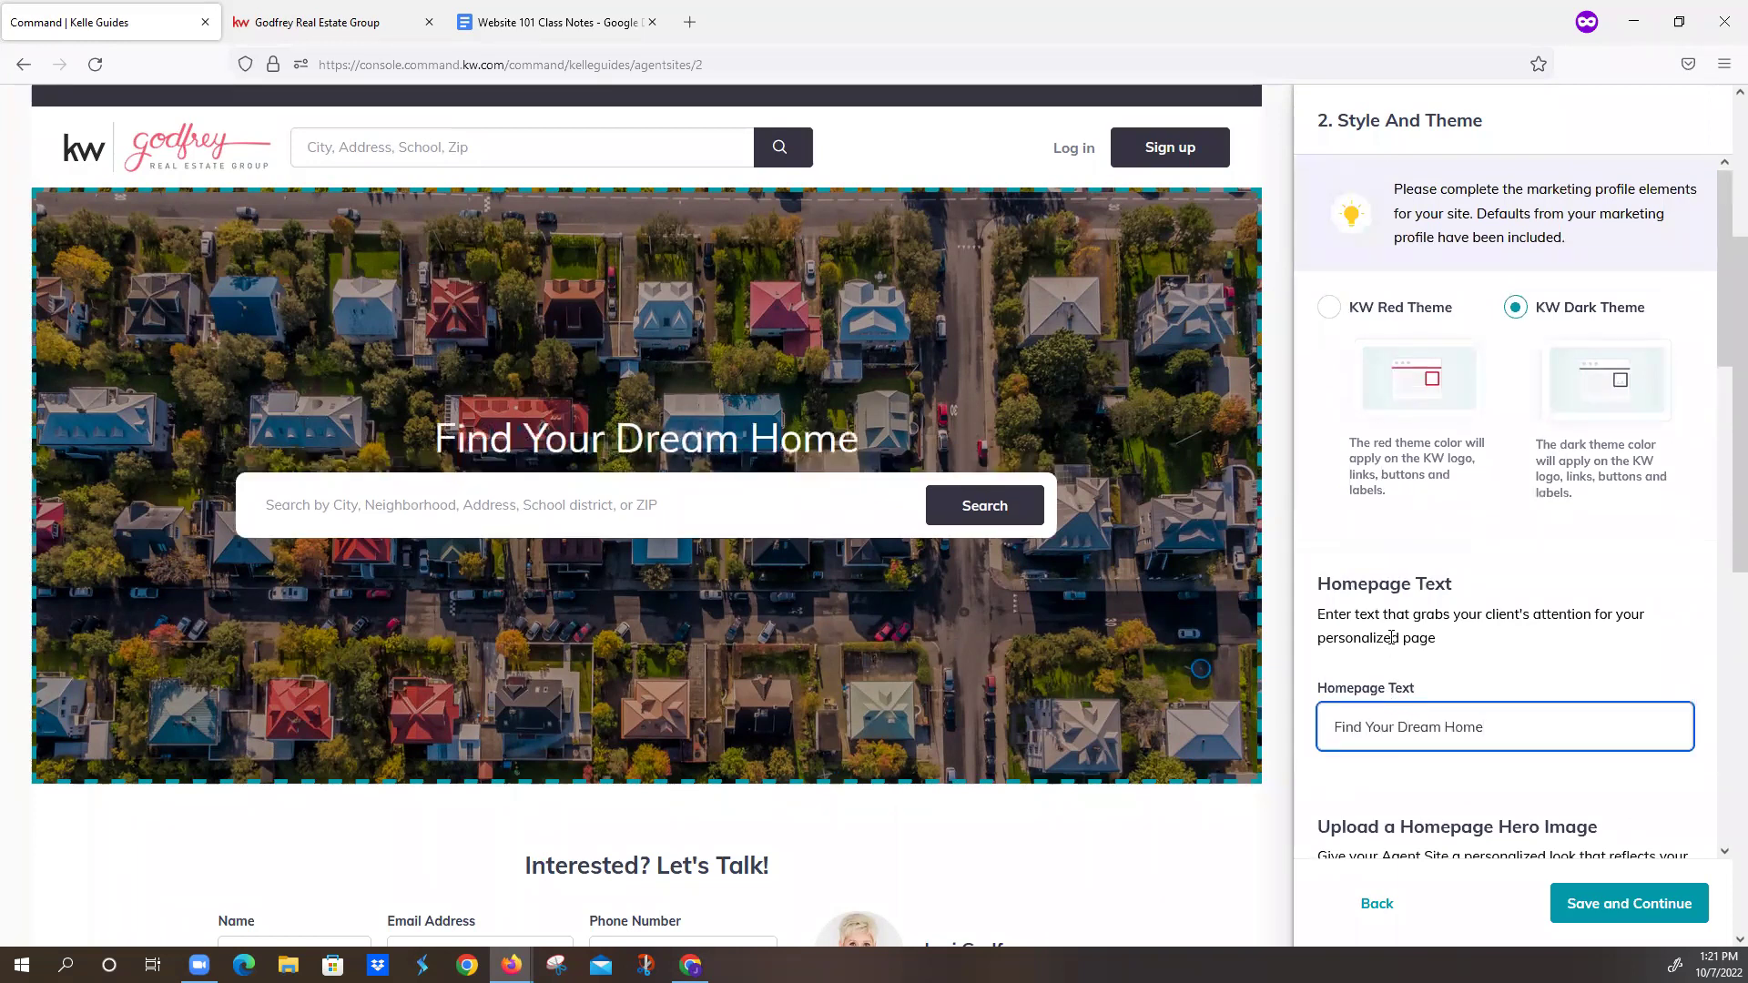
{"action": "scroll", "coordinate": [1484, 723], "scroll_direction": "down", "scroll_amount": 2}
{"action": "scroll", "coordinate": [1484, 724], "scroll_direction": "down", "scroll_amount": 5}
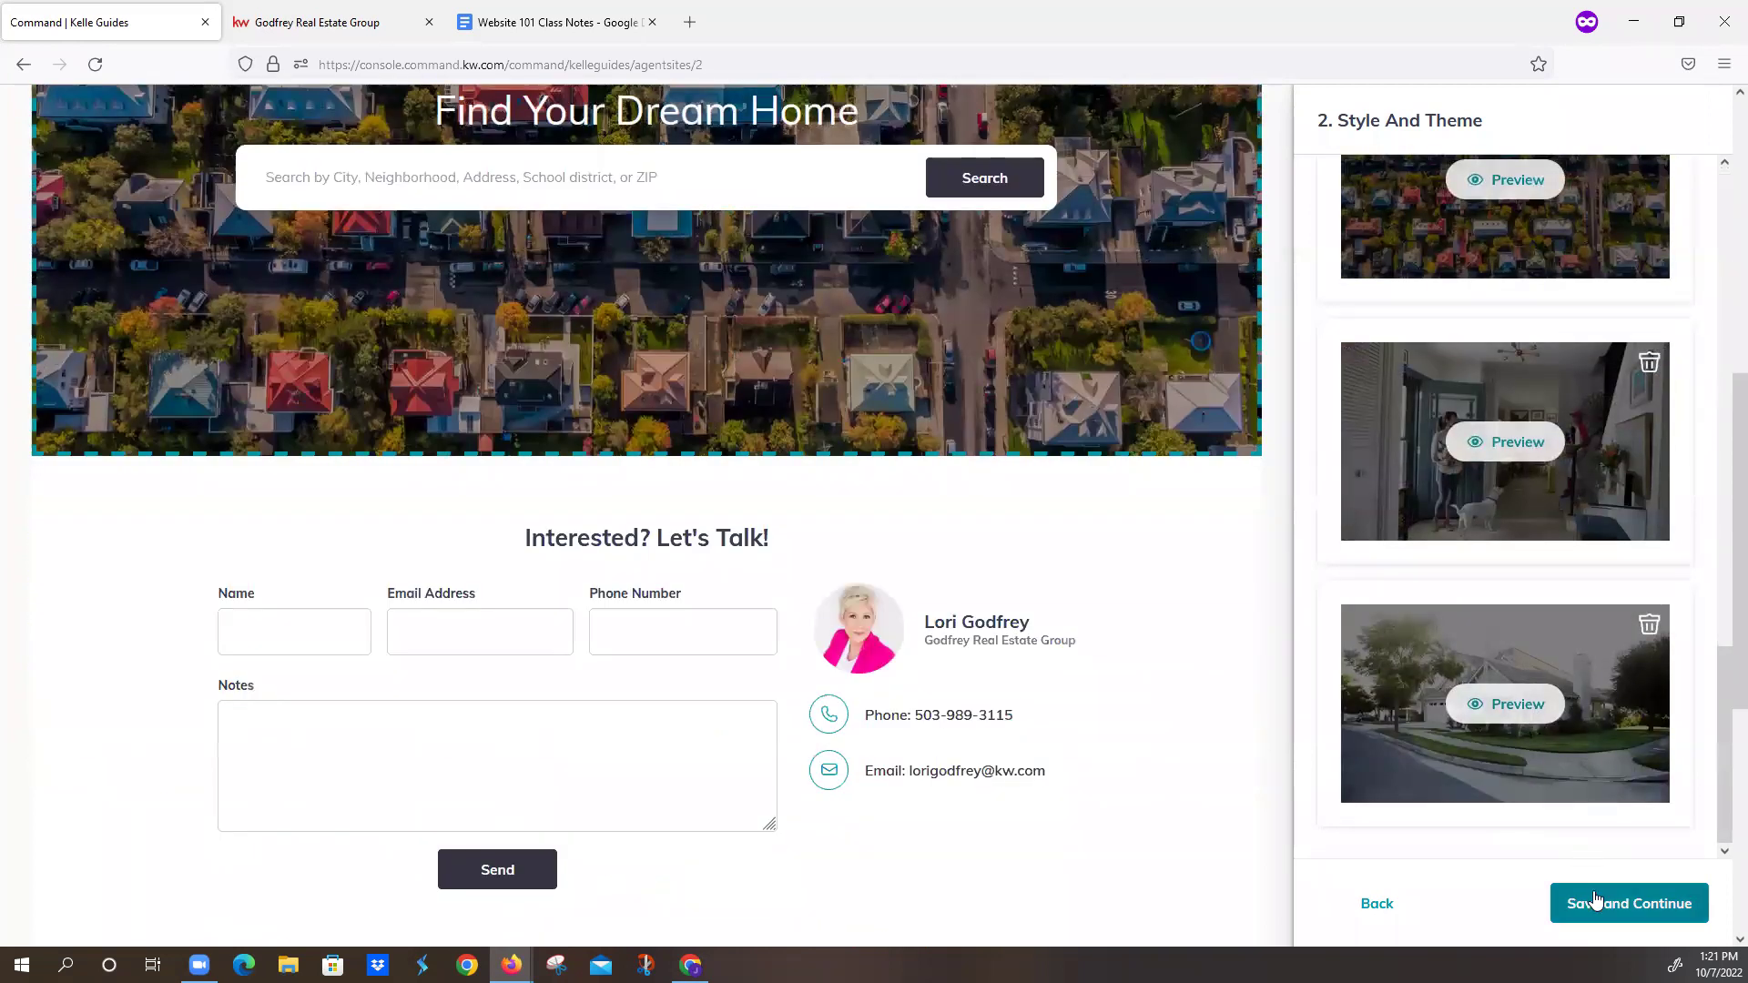
- Save the Style and Theme step and move on to the About Us page
{"action": "left_click", "coordinate": [1594, 900]}
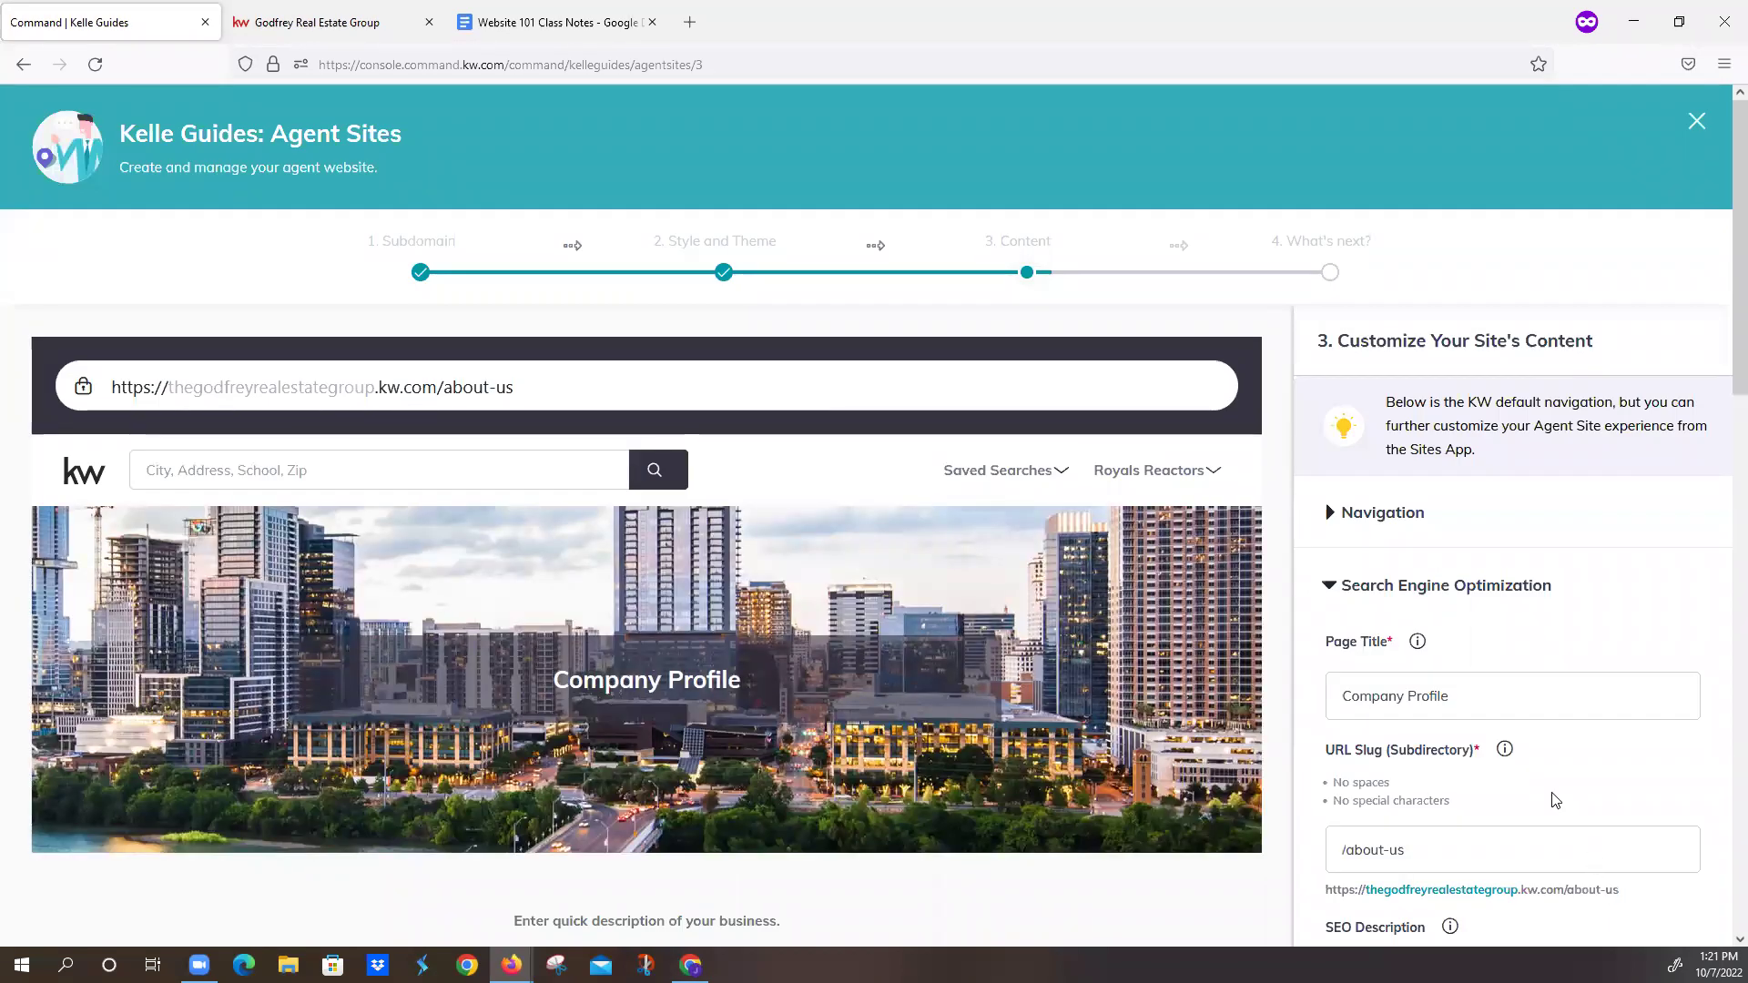
{"action": "scroll", "coordinate": [1537, 779], "scroll_direction": "down", "scroll_amount": 1}
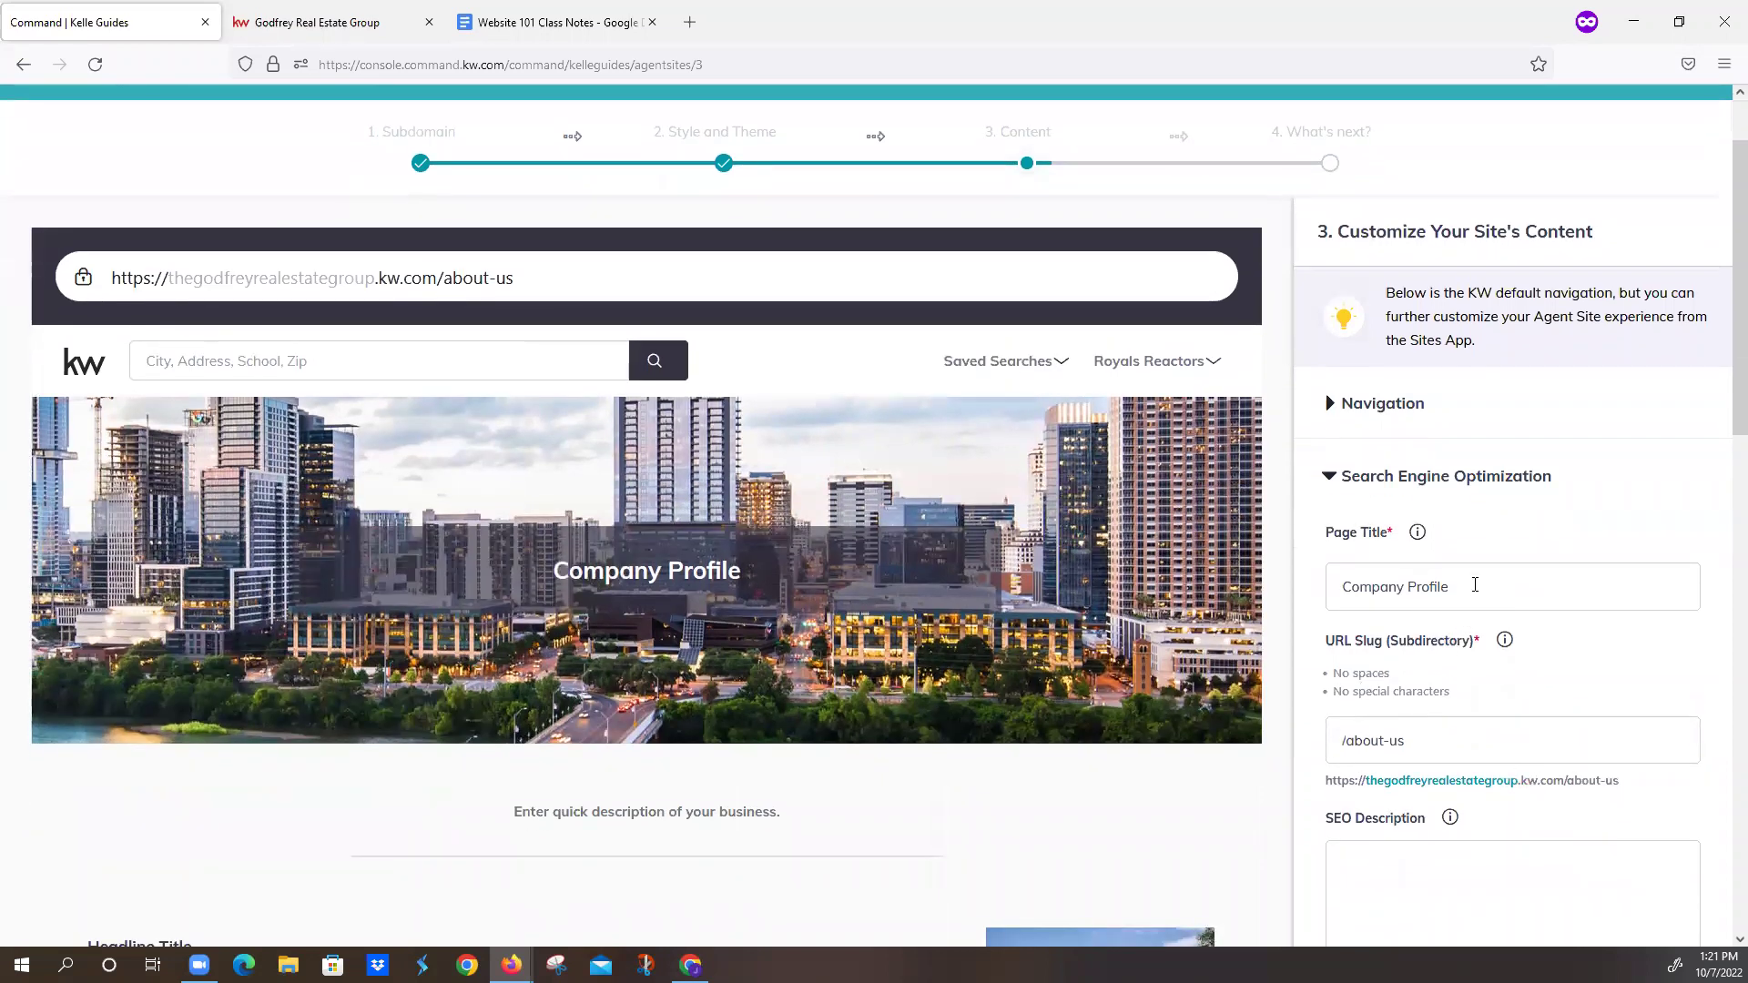
{"action": "scroll", "coordinate": [1475, 637], "scroll_direction": "down", "scroll_amount": 4}
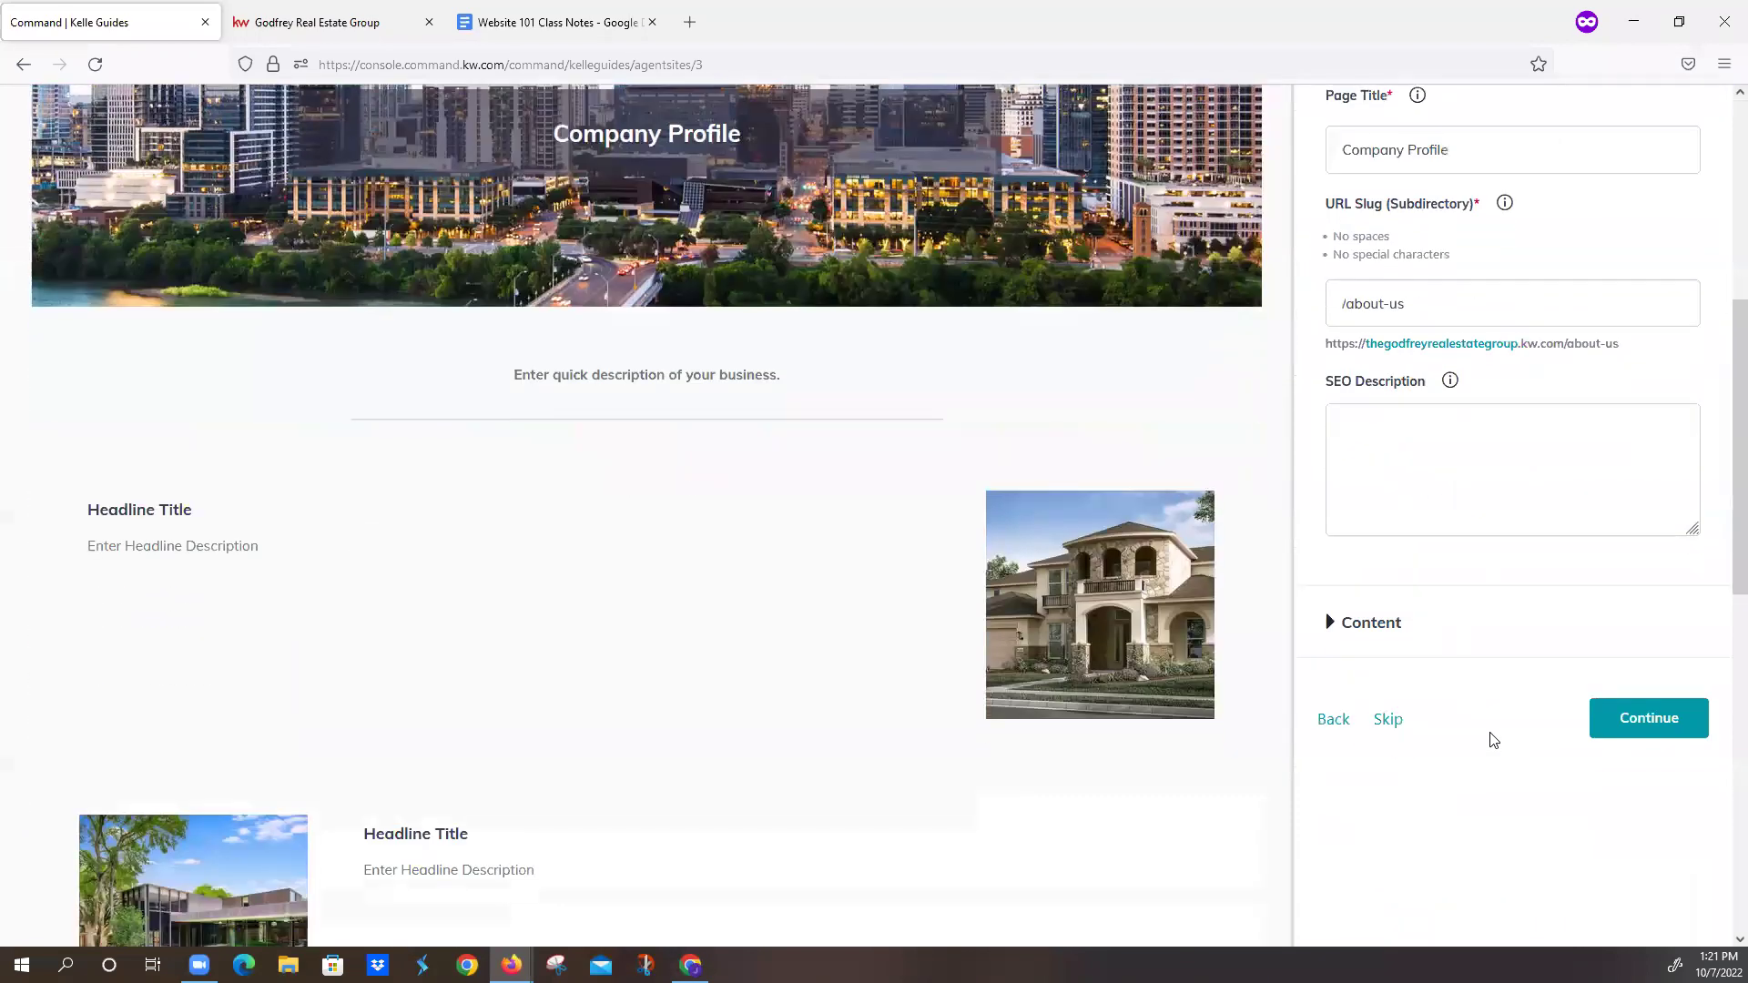
{"action": "scroll", "coordinate": [1487, 683], "scroll_direction": "up", "scroll_amount": 2}
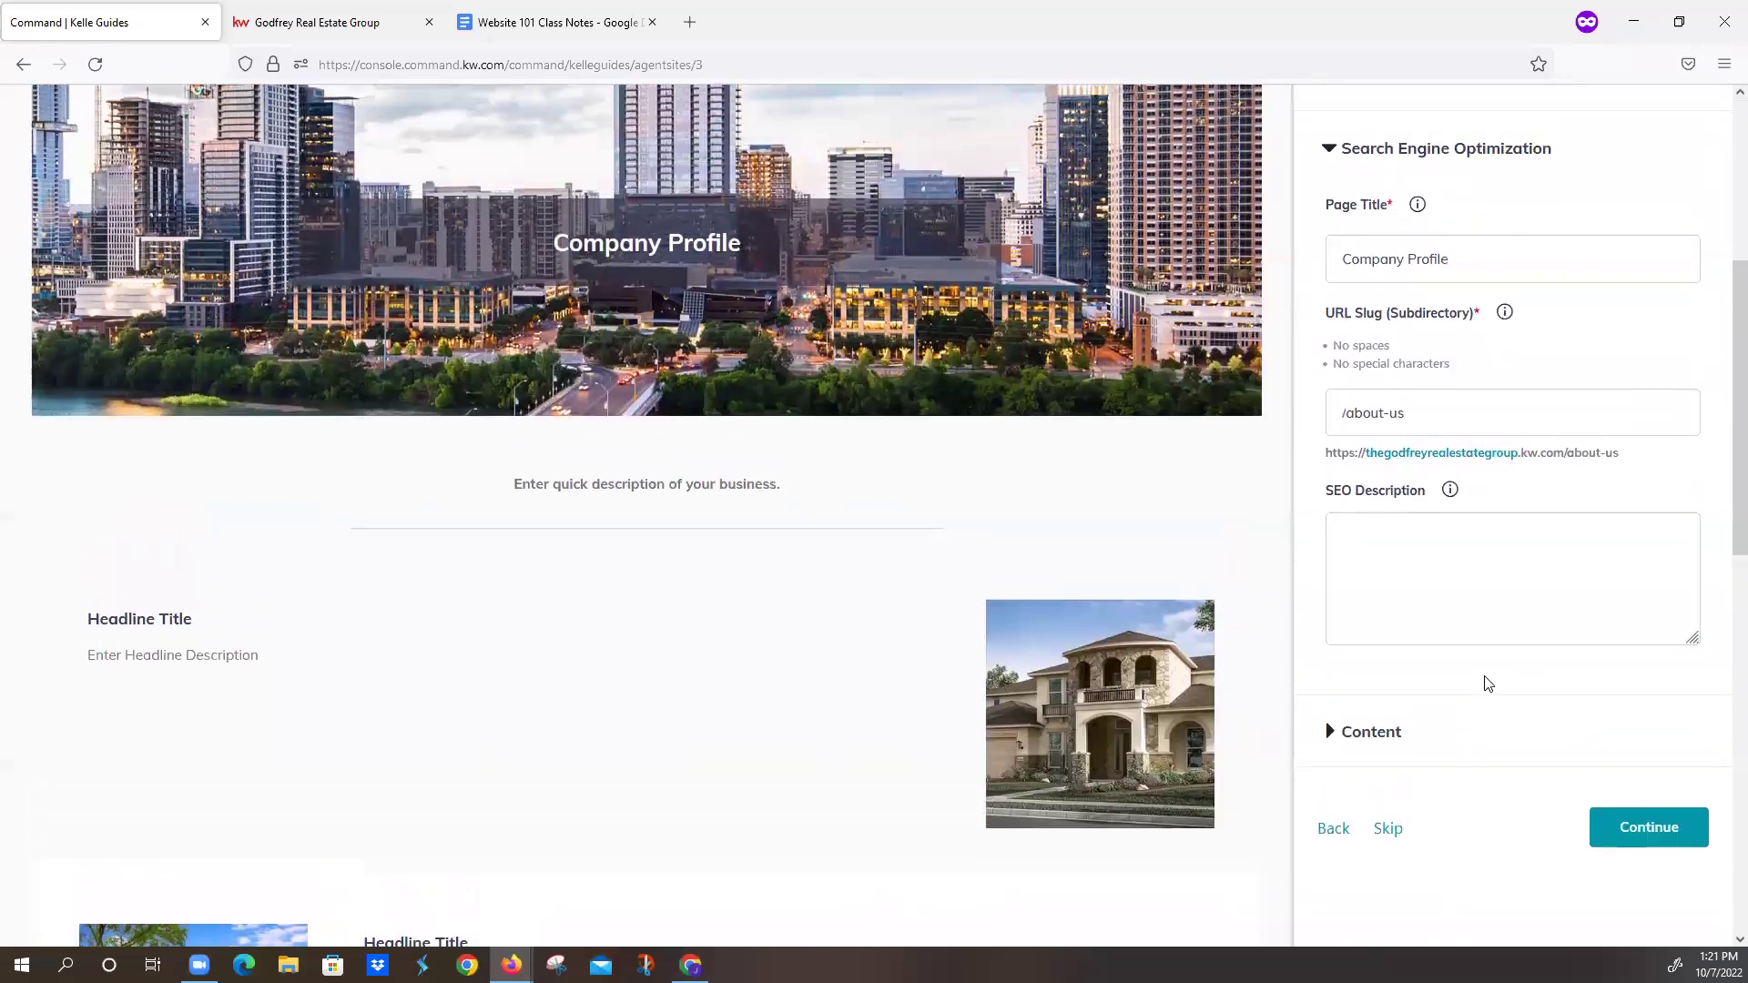
- Set the Page Title to 'About Us' and add an SEO description naming the agent's Real Estate Group
{"action": "left_click_drag", "start_coordinate": [1475, 367], "coordinate": [1302, 373]}
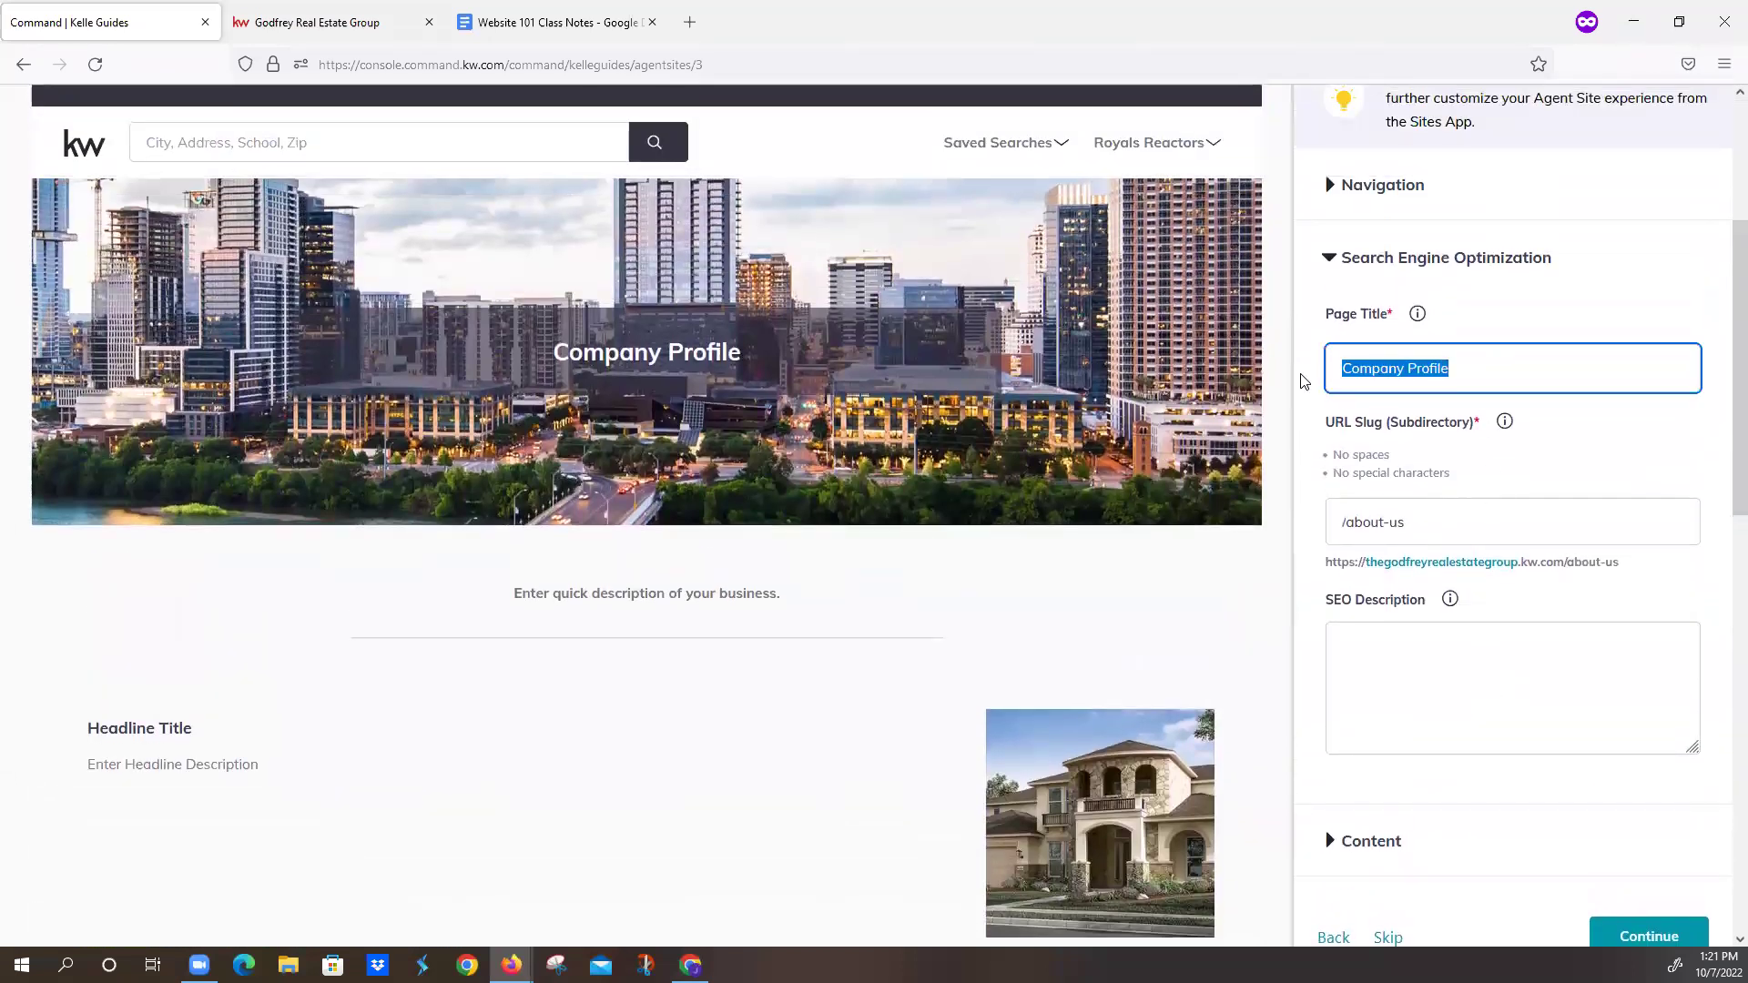
{"action": "type", "text": "About Us"}
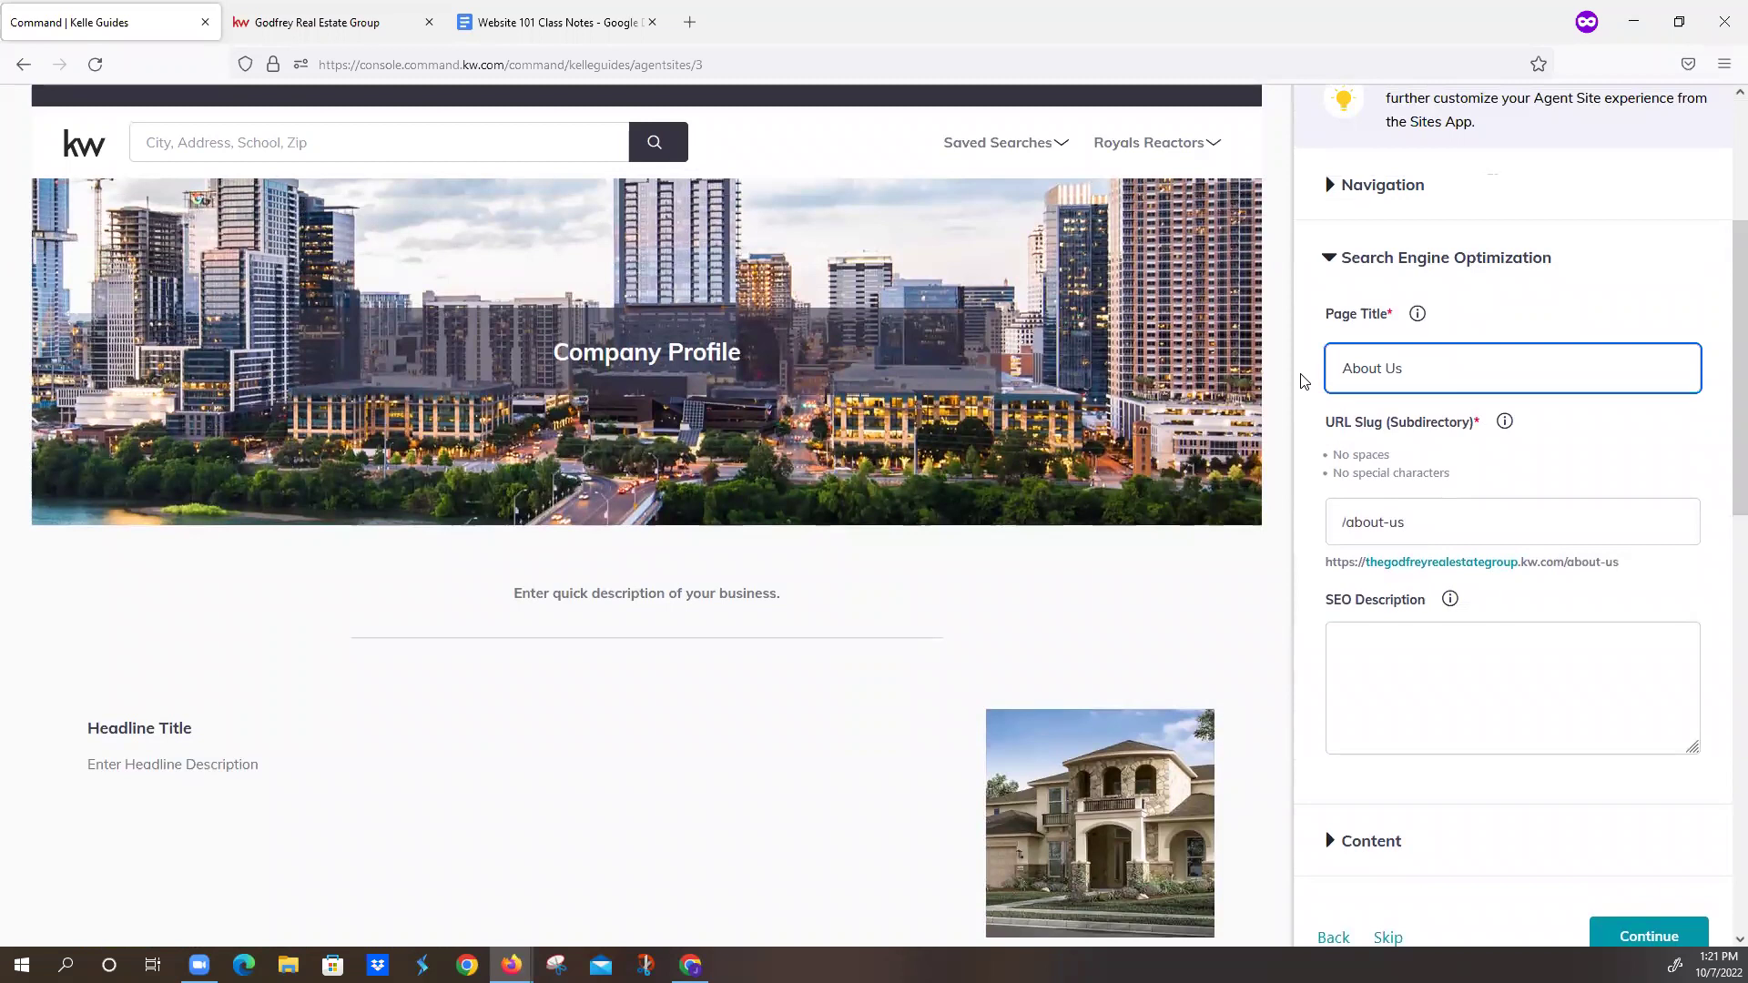
{"action": "key", "text": "Tab"}
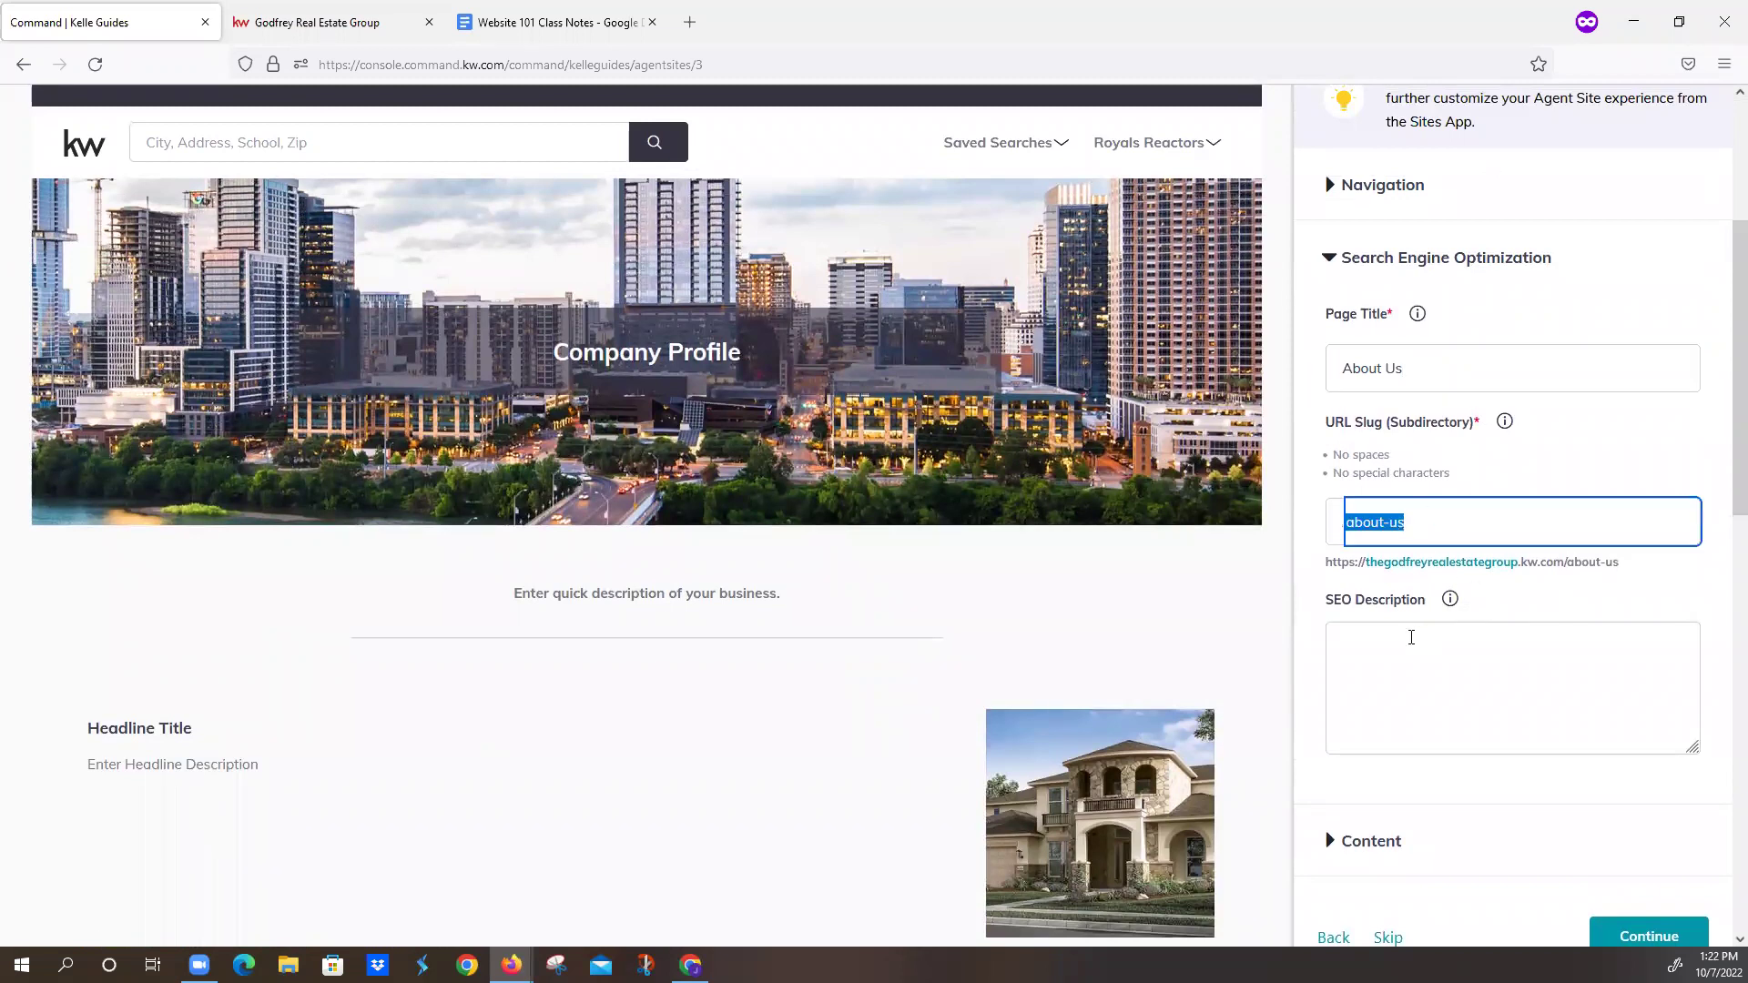
{"action": "left_click", "coordinate": [1396, 637]}
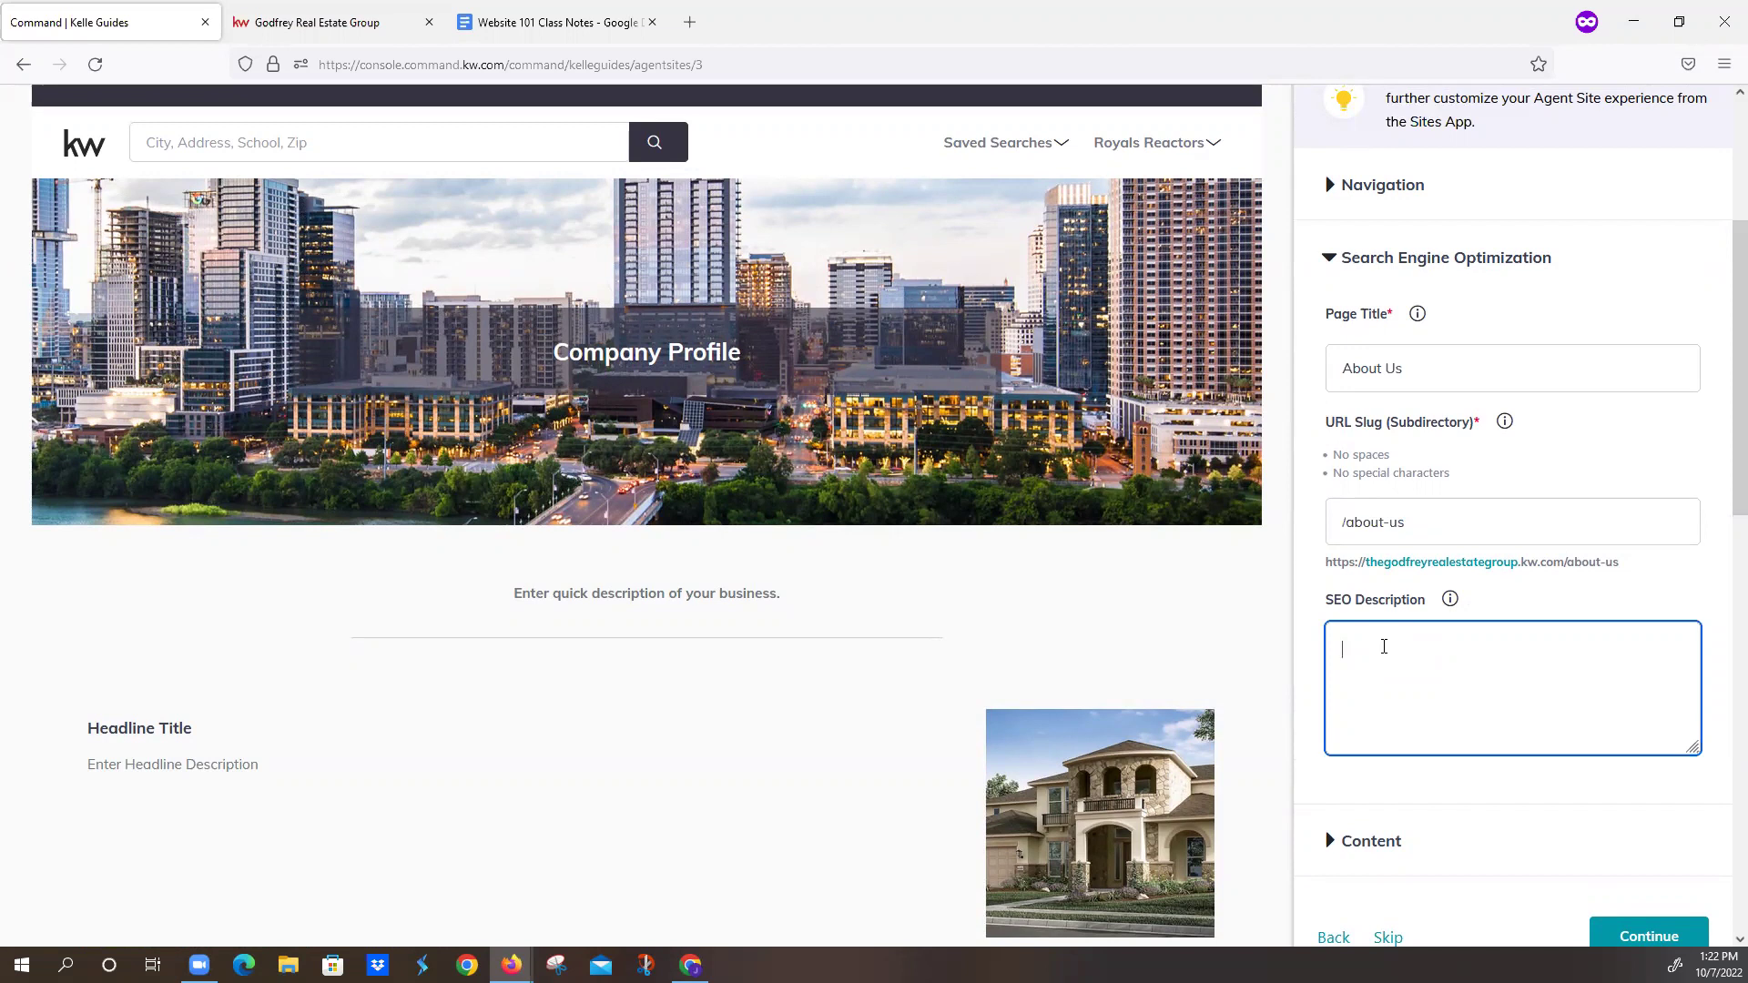
{"action": "type", "text": "About Lori Godfrey "}
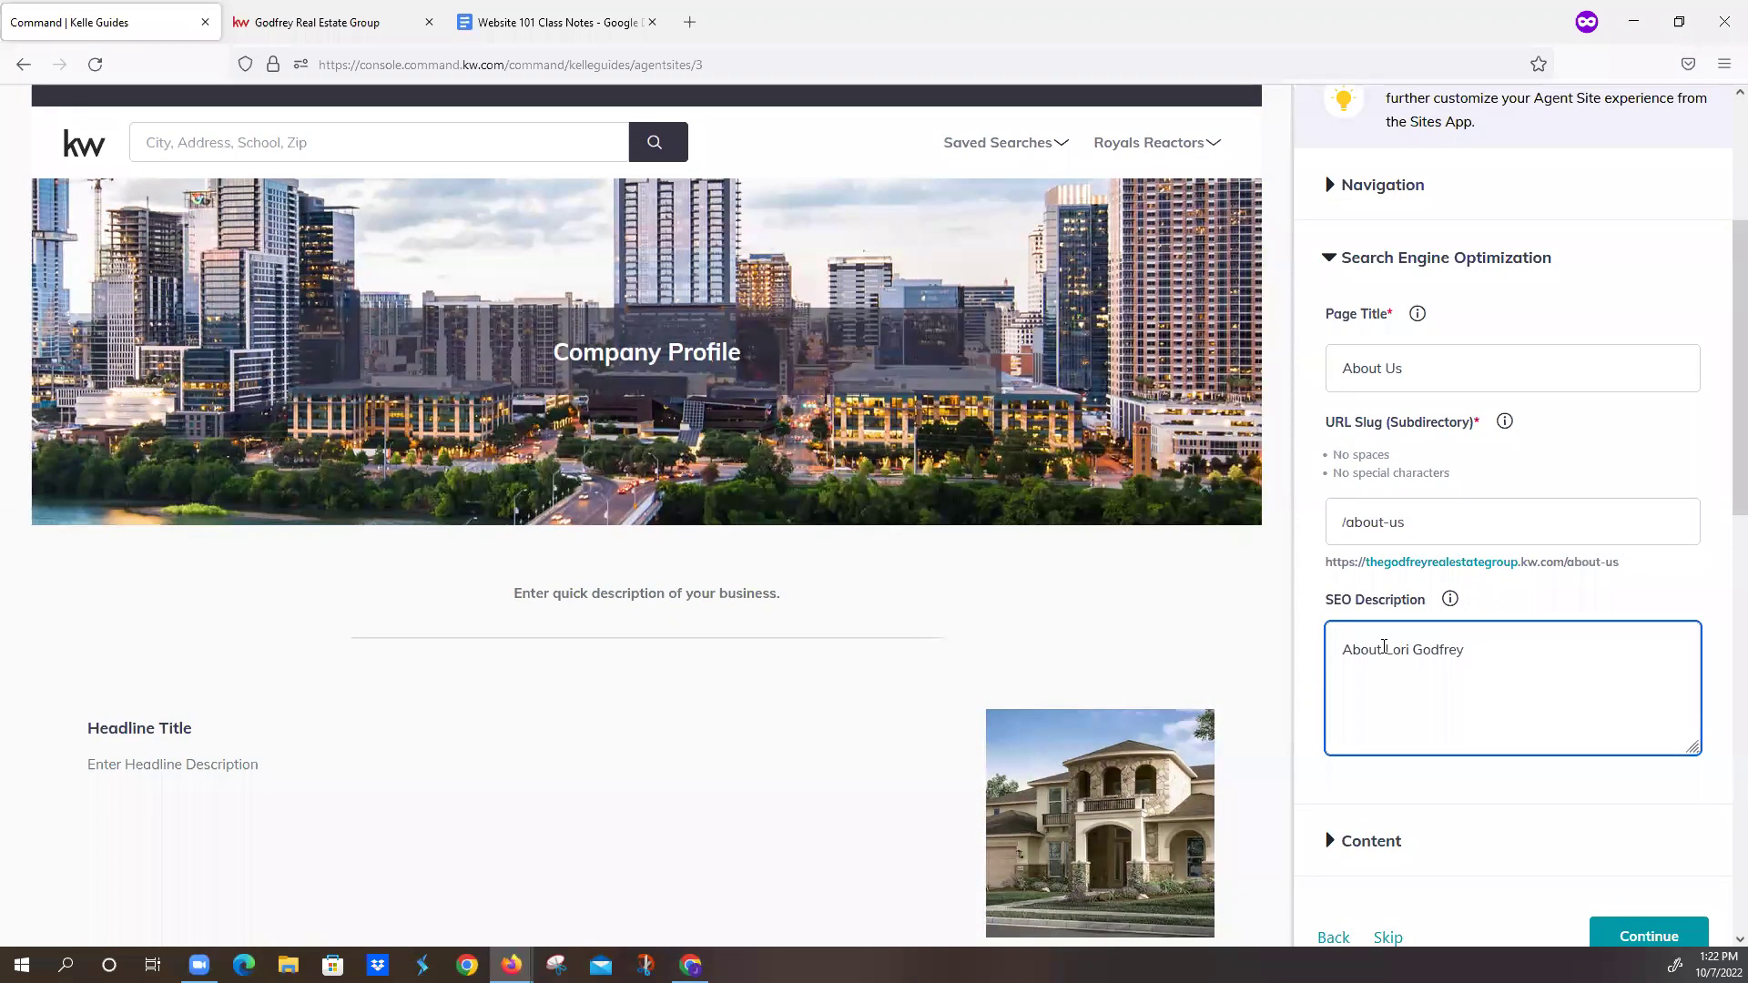
{"action": "type", "text": "REAL"}
{"action": "key", "text": "BackSpace"}
{"action": "key", "text": "BackSpace"}
{"action": "type", "text": "al Estate Group"}
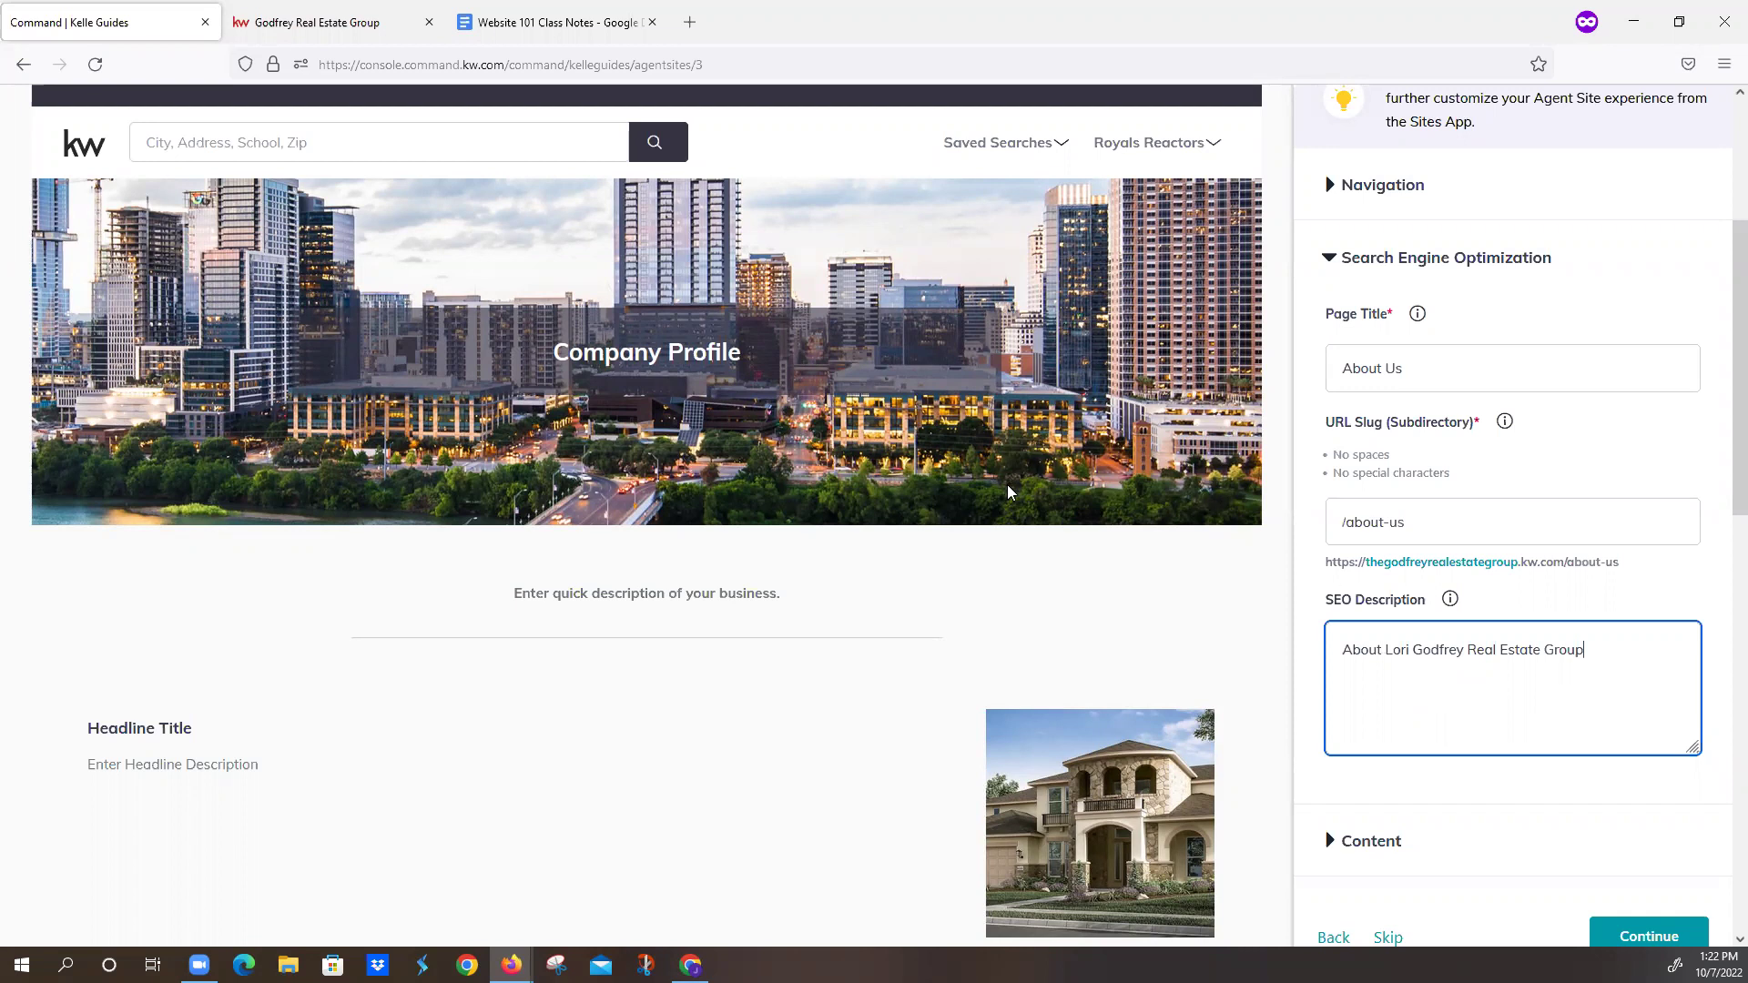
{"action": "scroll", "coordinate": [1447, 677], "scroll_direction": "down", "scroll_amount": 2}
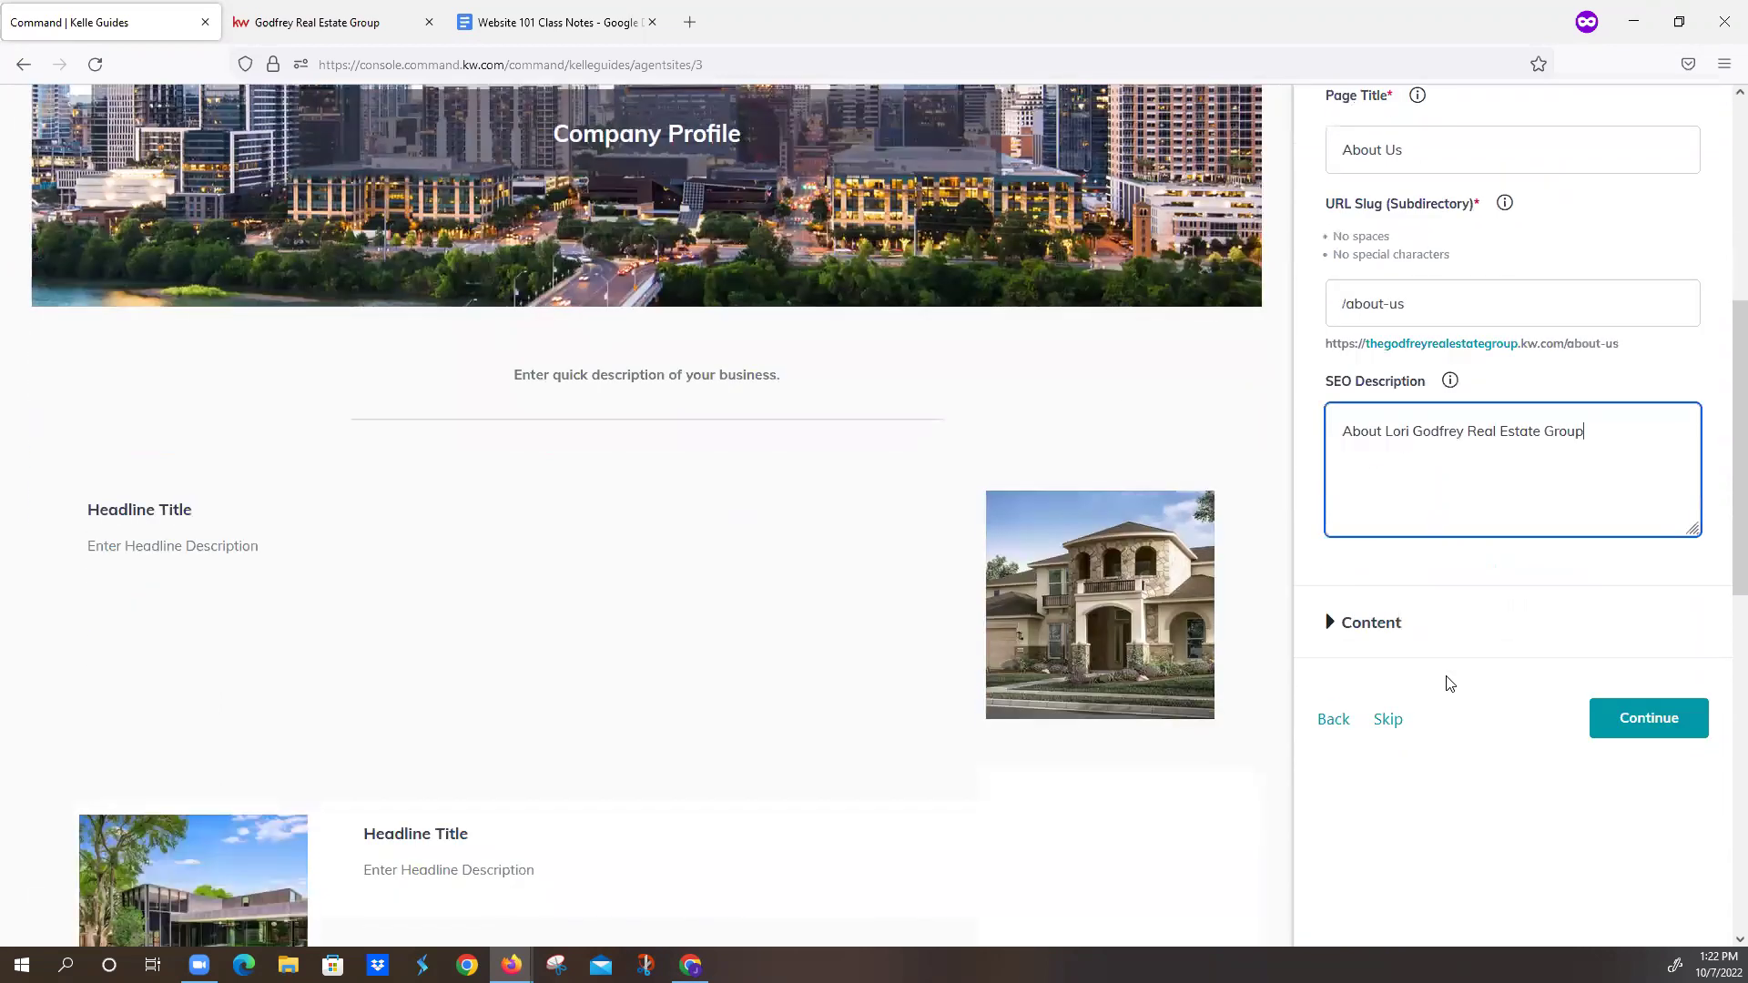
- Replace the 'Company Profile' page header in the Content section with 'About Us'
{"action": "left_click", "coordinate": [1372, 625]}
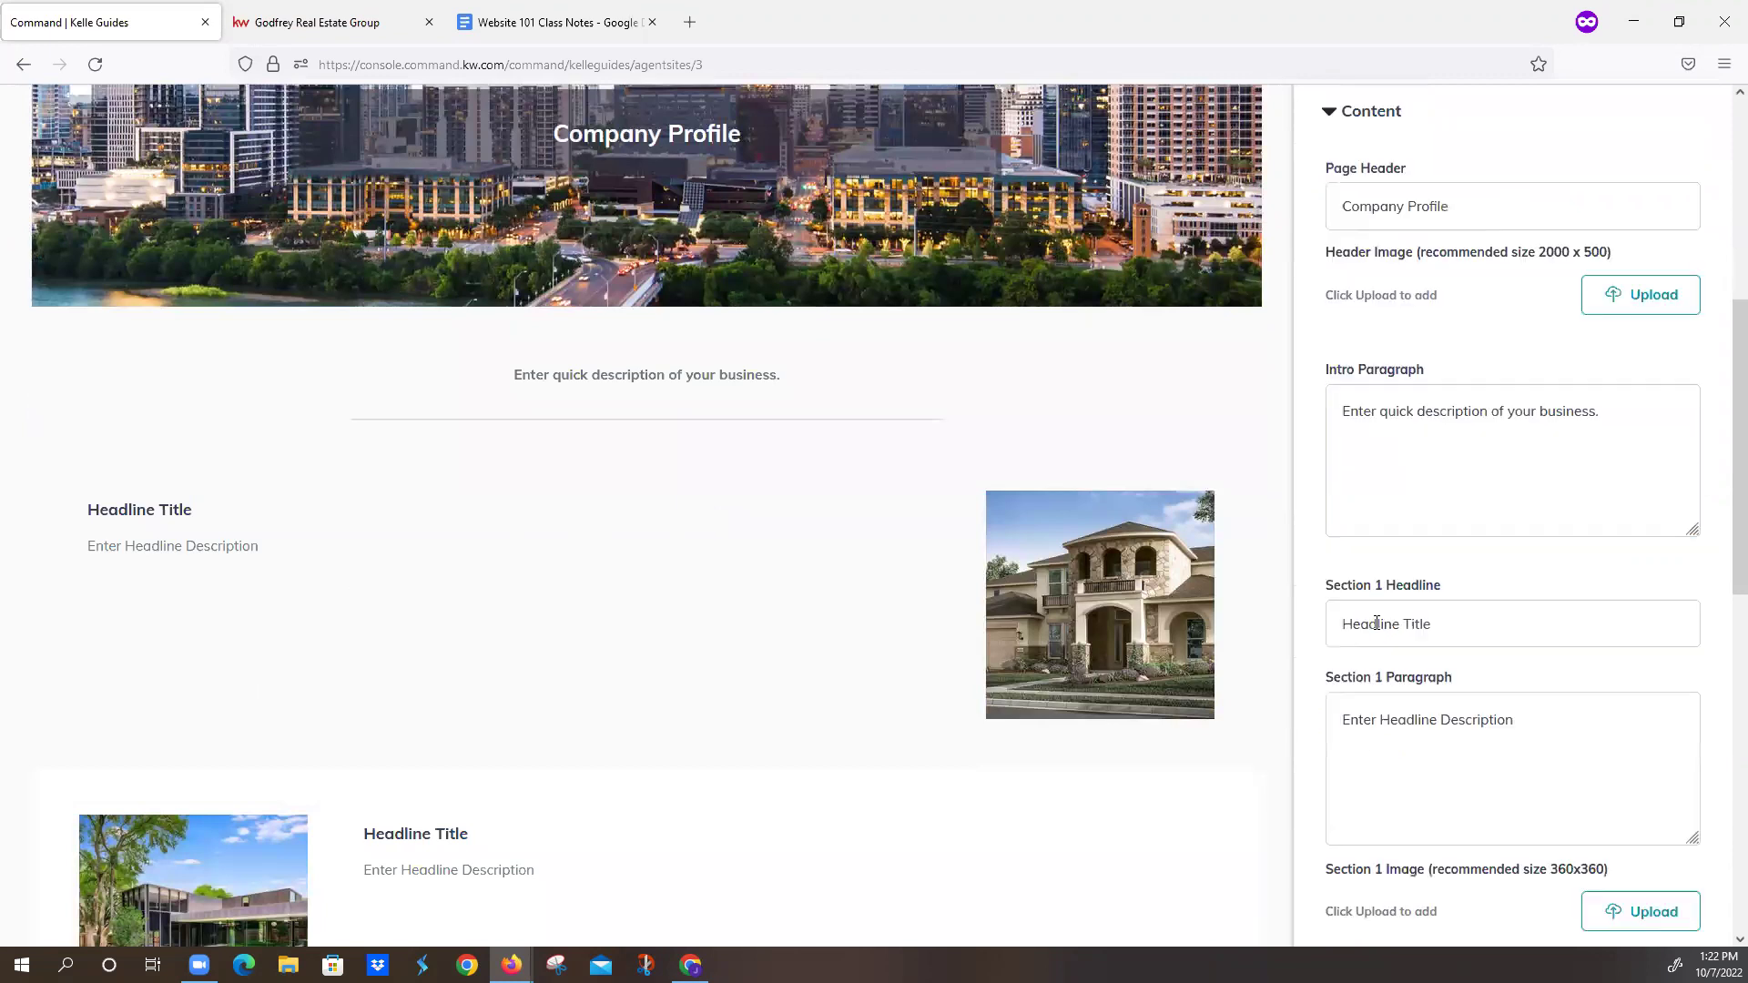
{"action": "scroll", "coordinate": [1487, 616], "scroll_direction": "up", "scroll_amount": 1}
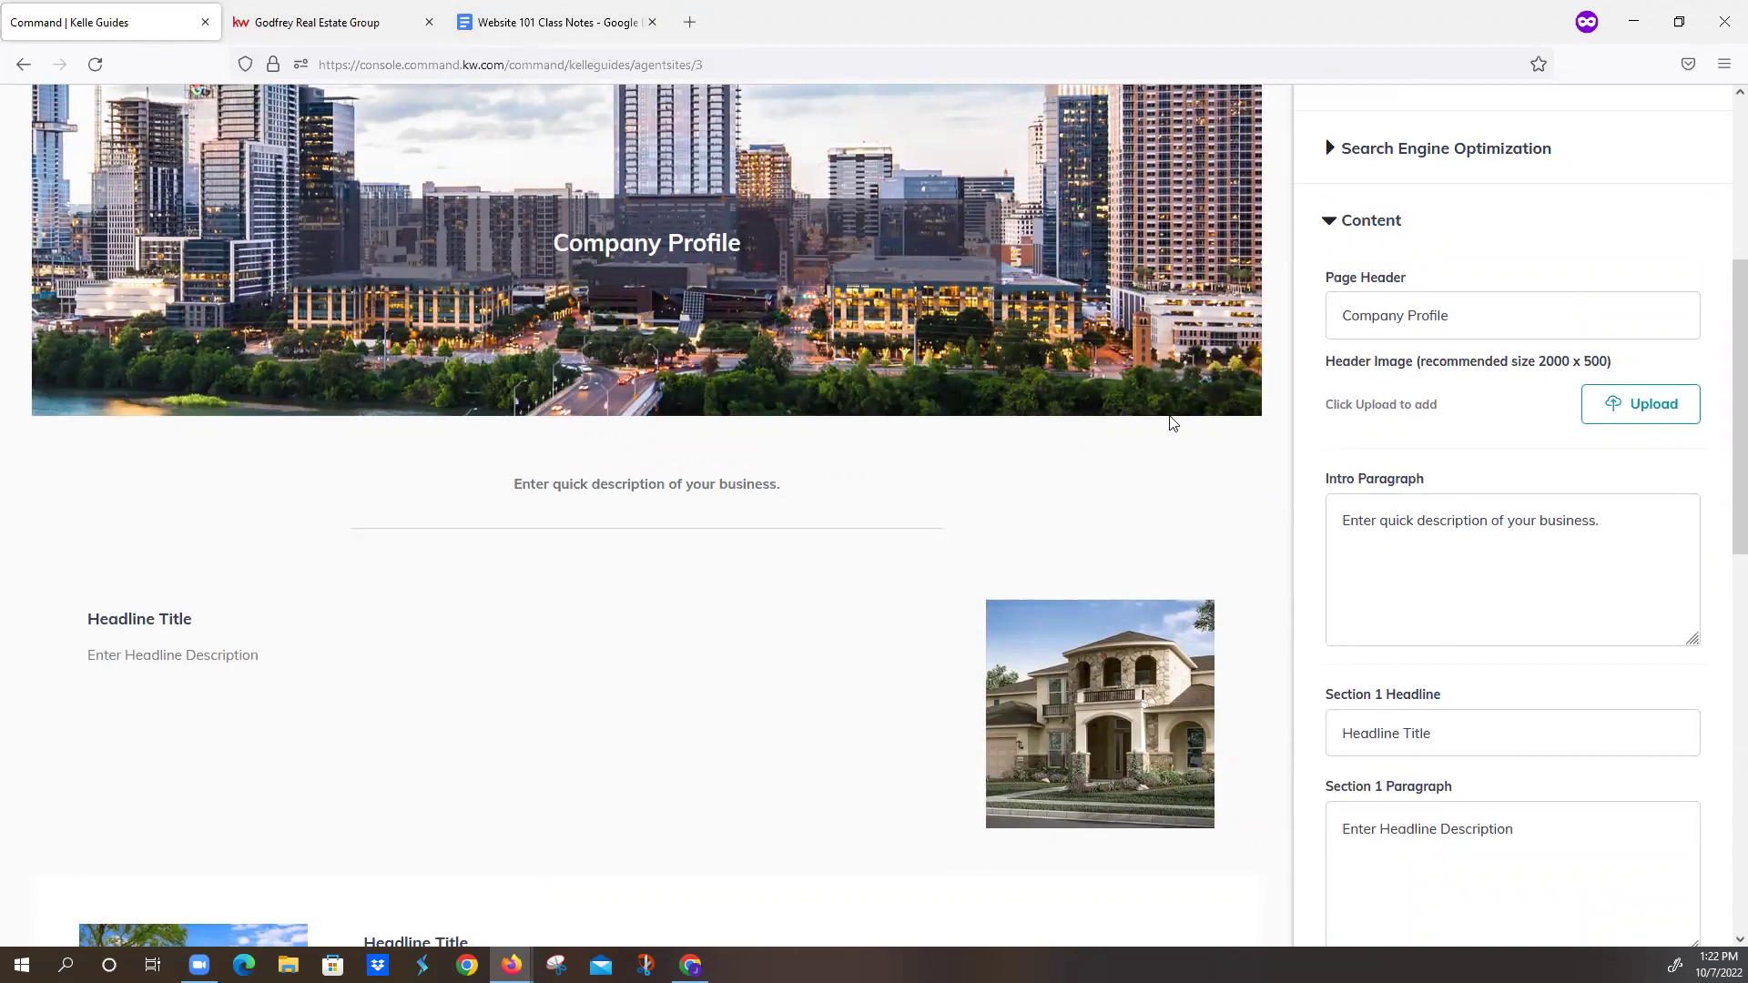
{"action": "left_click_drag", "start_coordinate": [1471, 318], "coordinate": [1302, 321]}
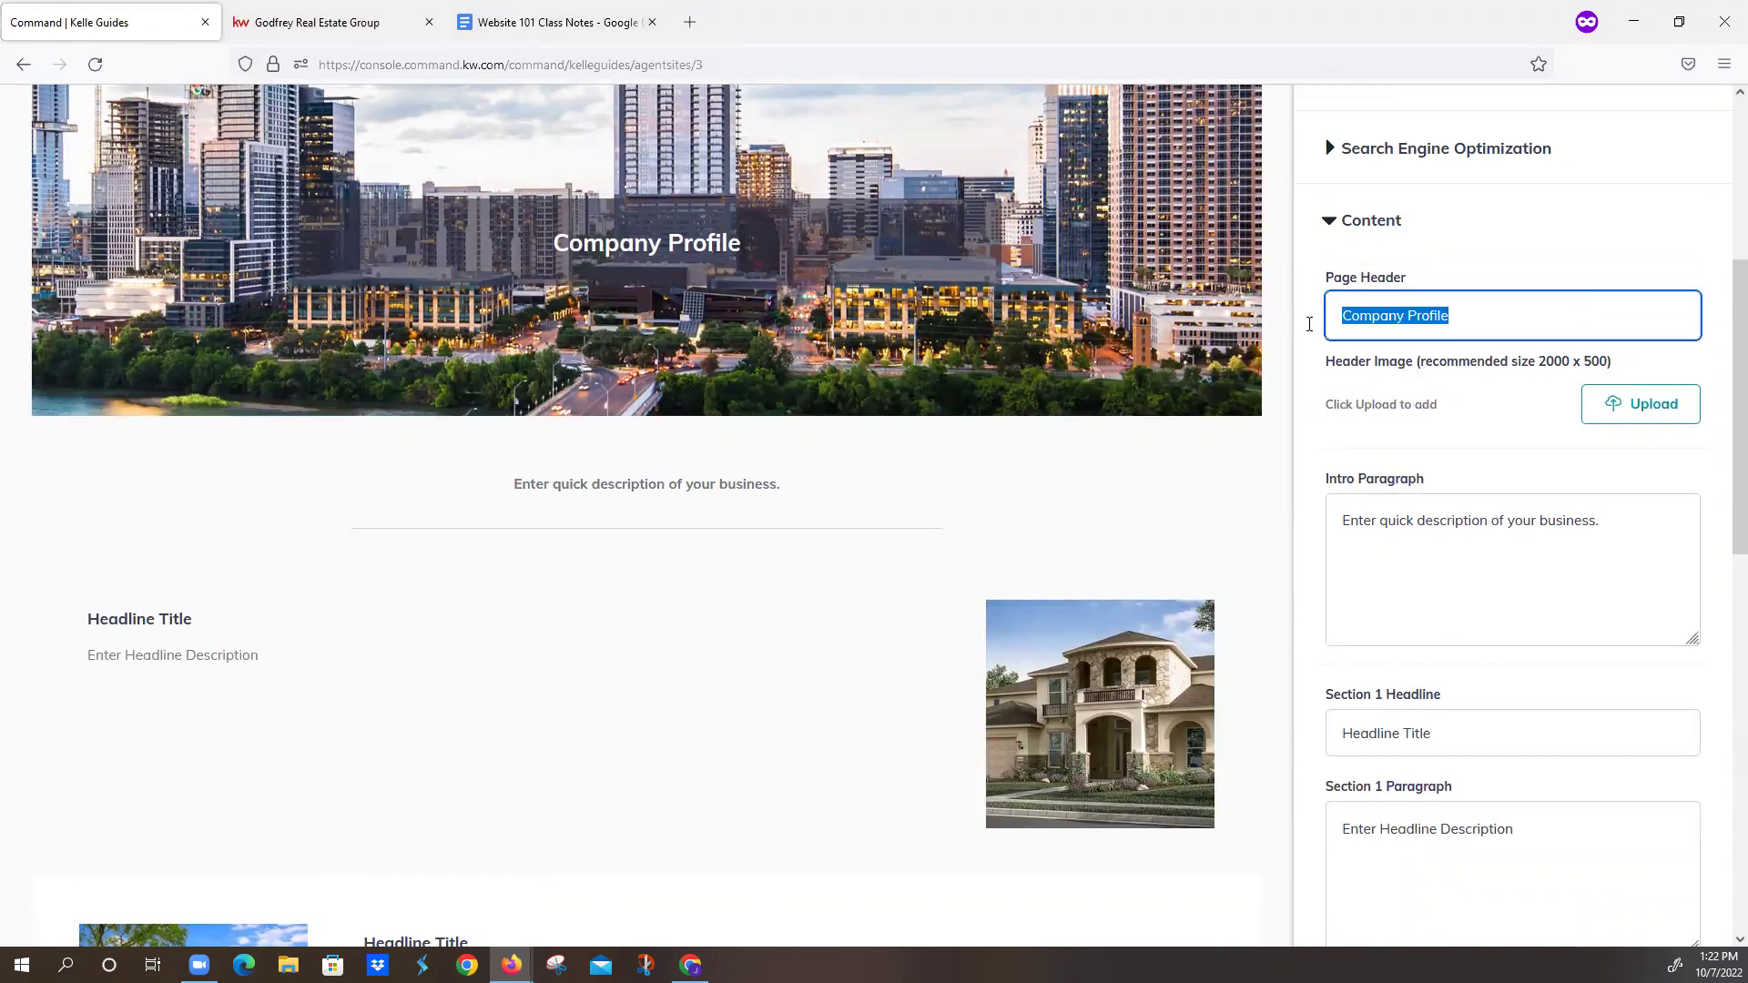
{"action": "type", "text": "About"}
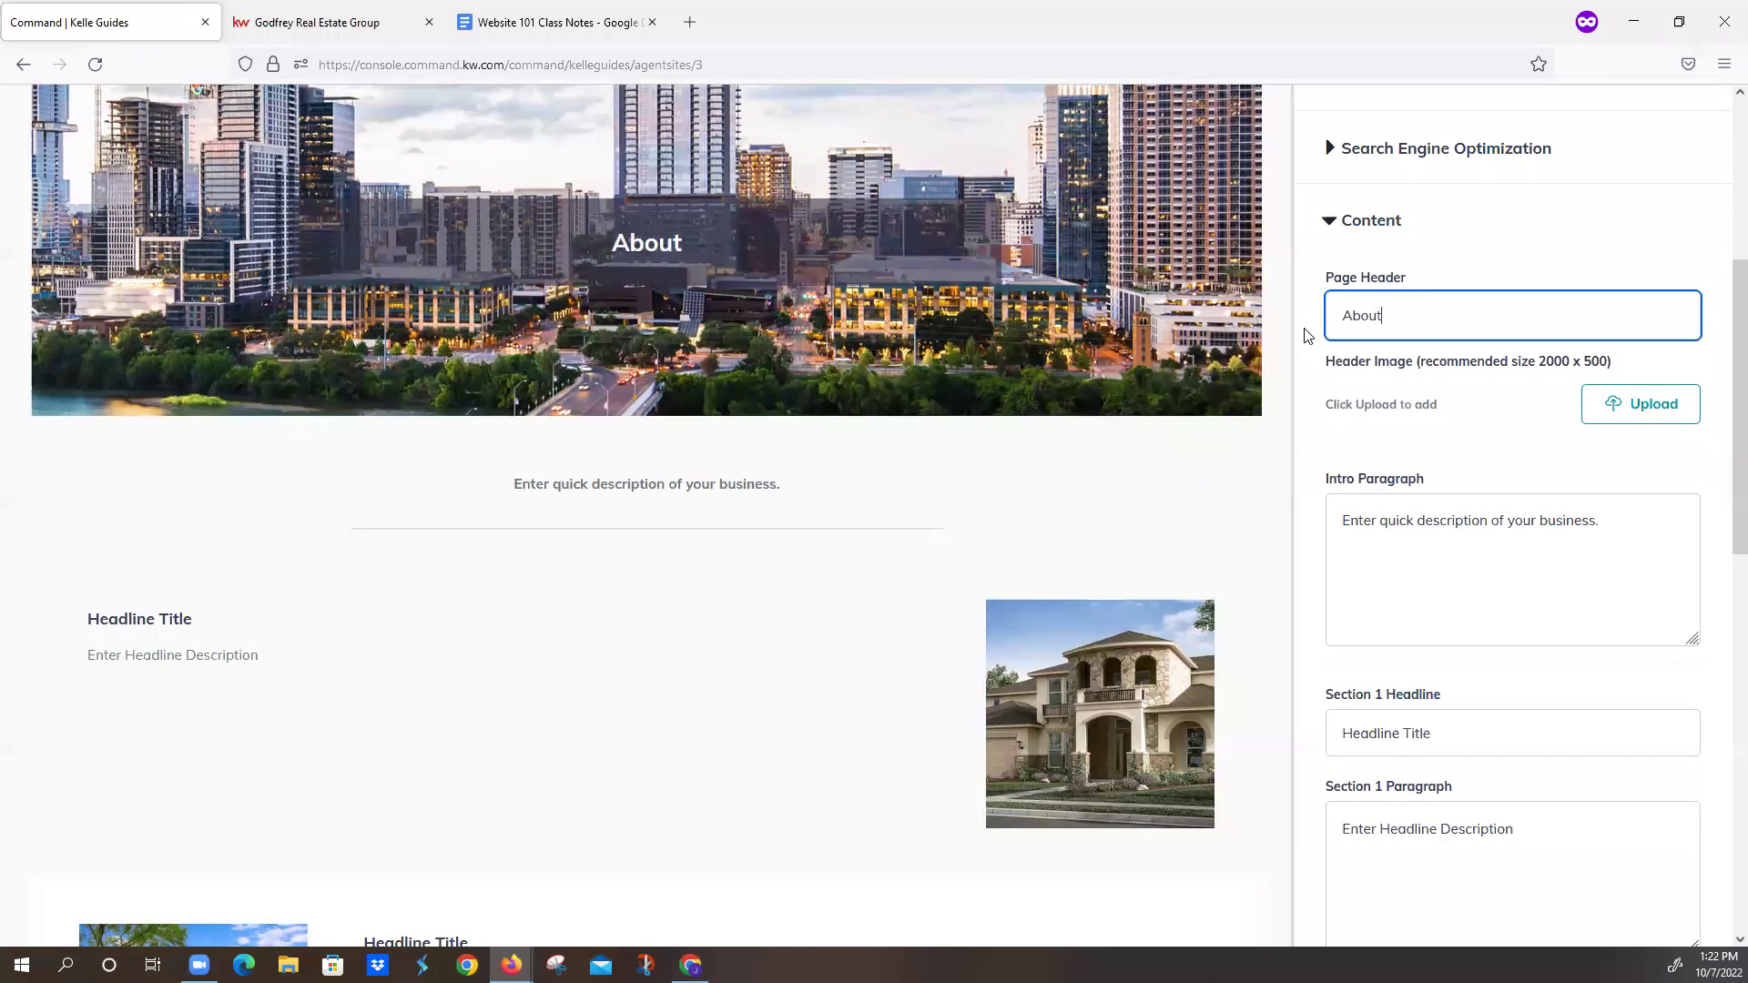
{"action": "type", "text": " Us"}
- Select the intro paragraph sentence in the class notes' About Us Content section
{"action": "left_click", "coordinate": [572, 37]}
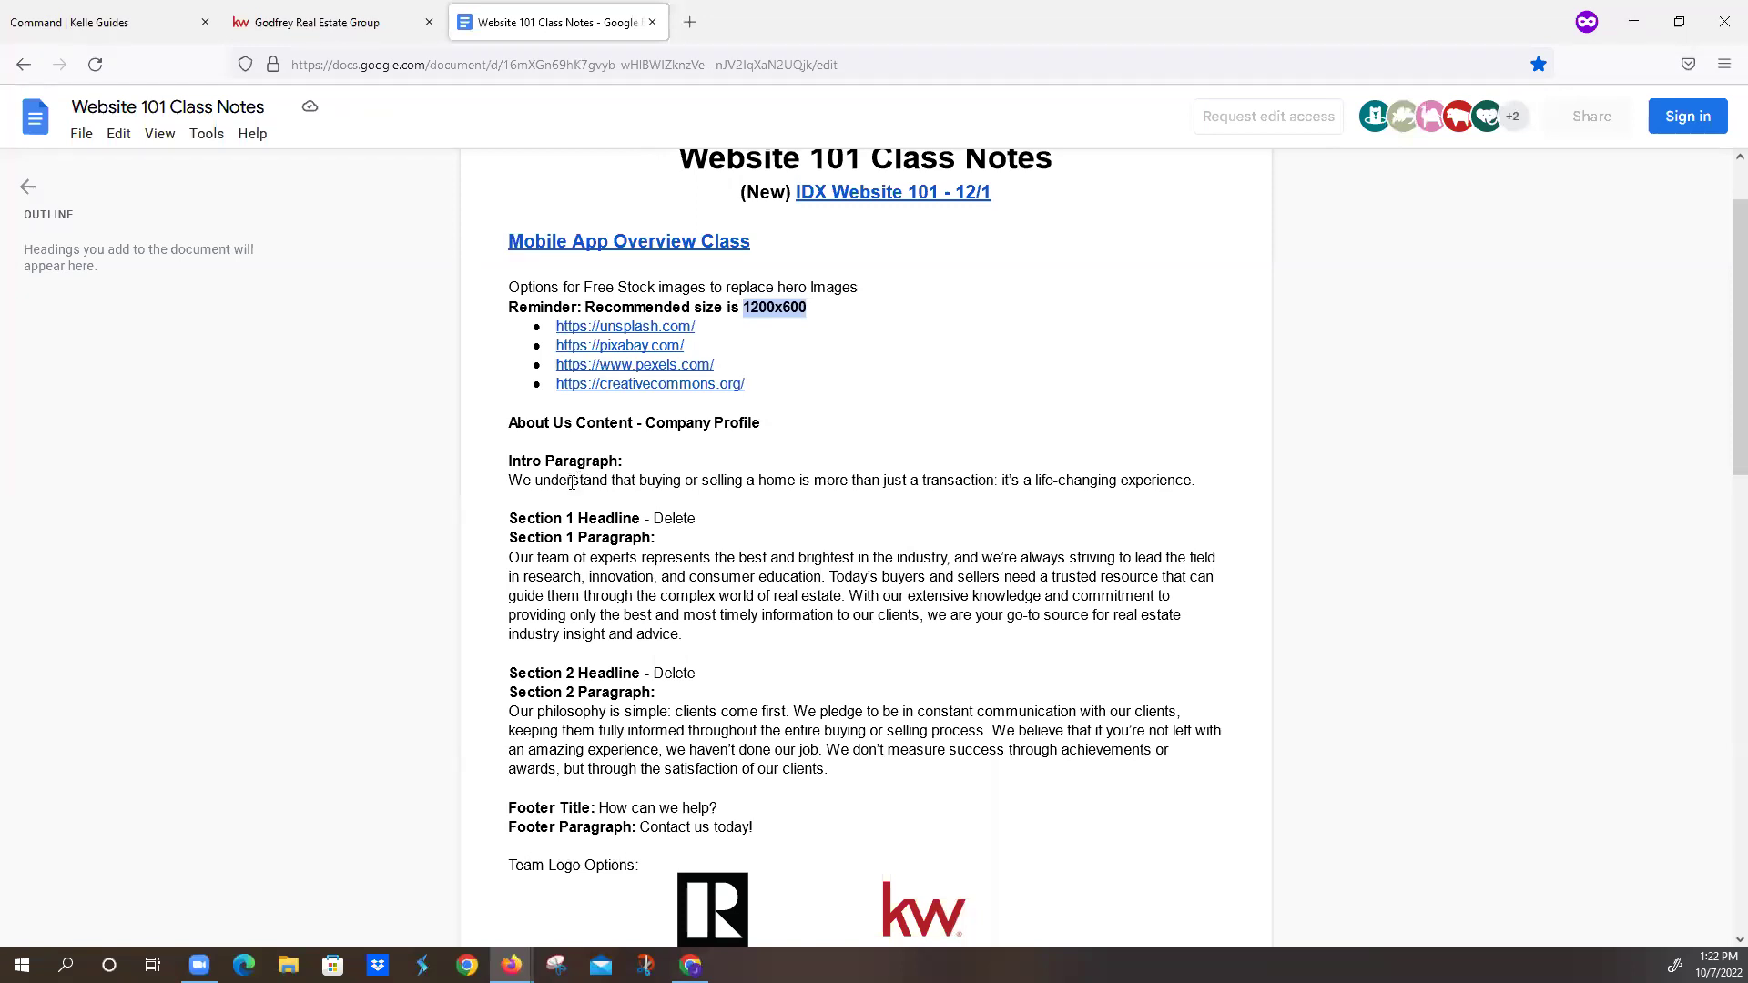
{"action": "left_click", "coordinate": [508, 482]}
{"action": "left_click_drag", "start_coordinate": [508, 482], "coordinate": [1200, 480]}
{"action": "key", "text": "ctrl+c"}
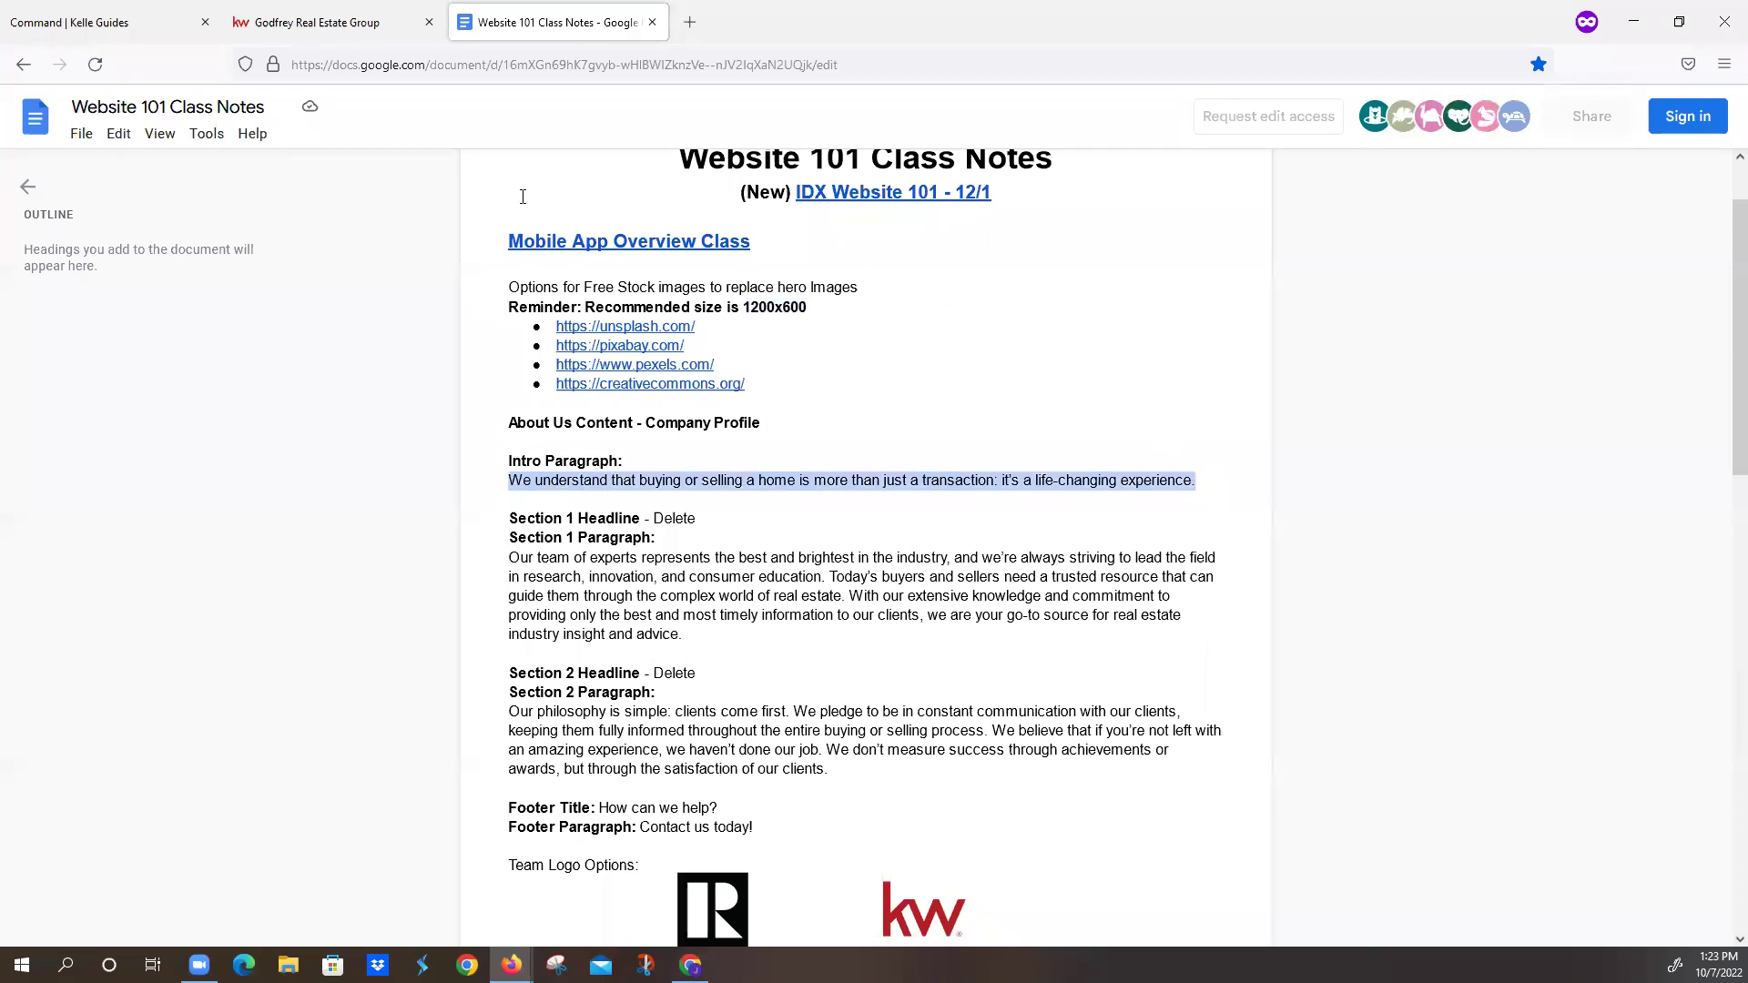
- Replace the About Us Intro Paragraph placeholder with the copied intro sentence
{"action": "left_click", "coordinate": [134, 23]}
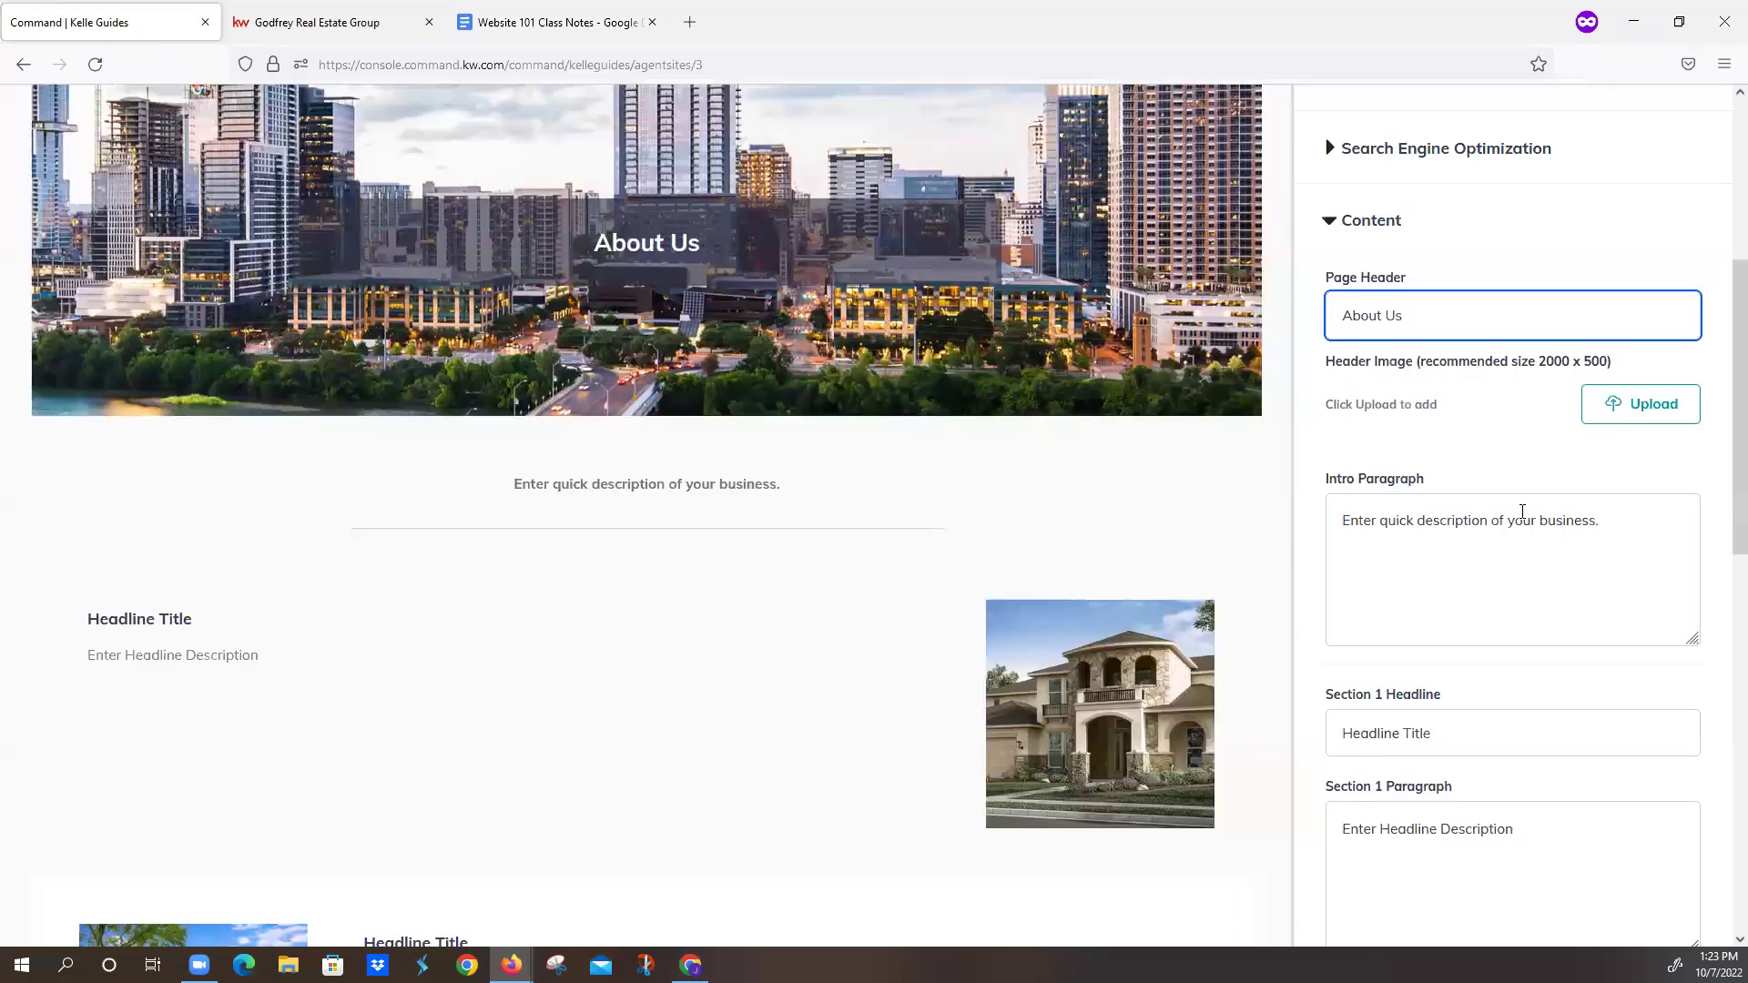
{"action": "left_click", "coordinate": [1630, 518]}
{"action": "key", "text": "ctrl+a"}
{"action": "key", "text": "ctrl+v"}
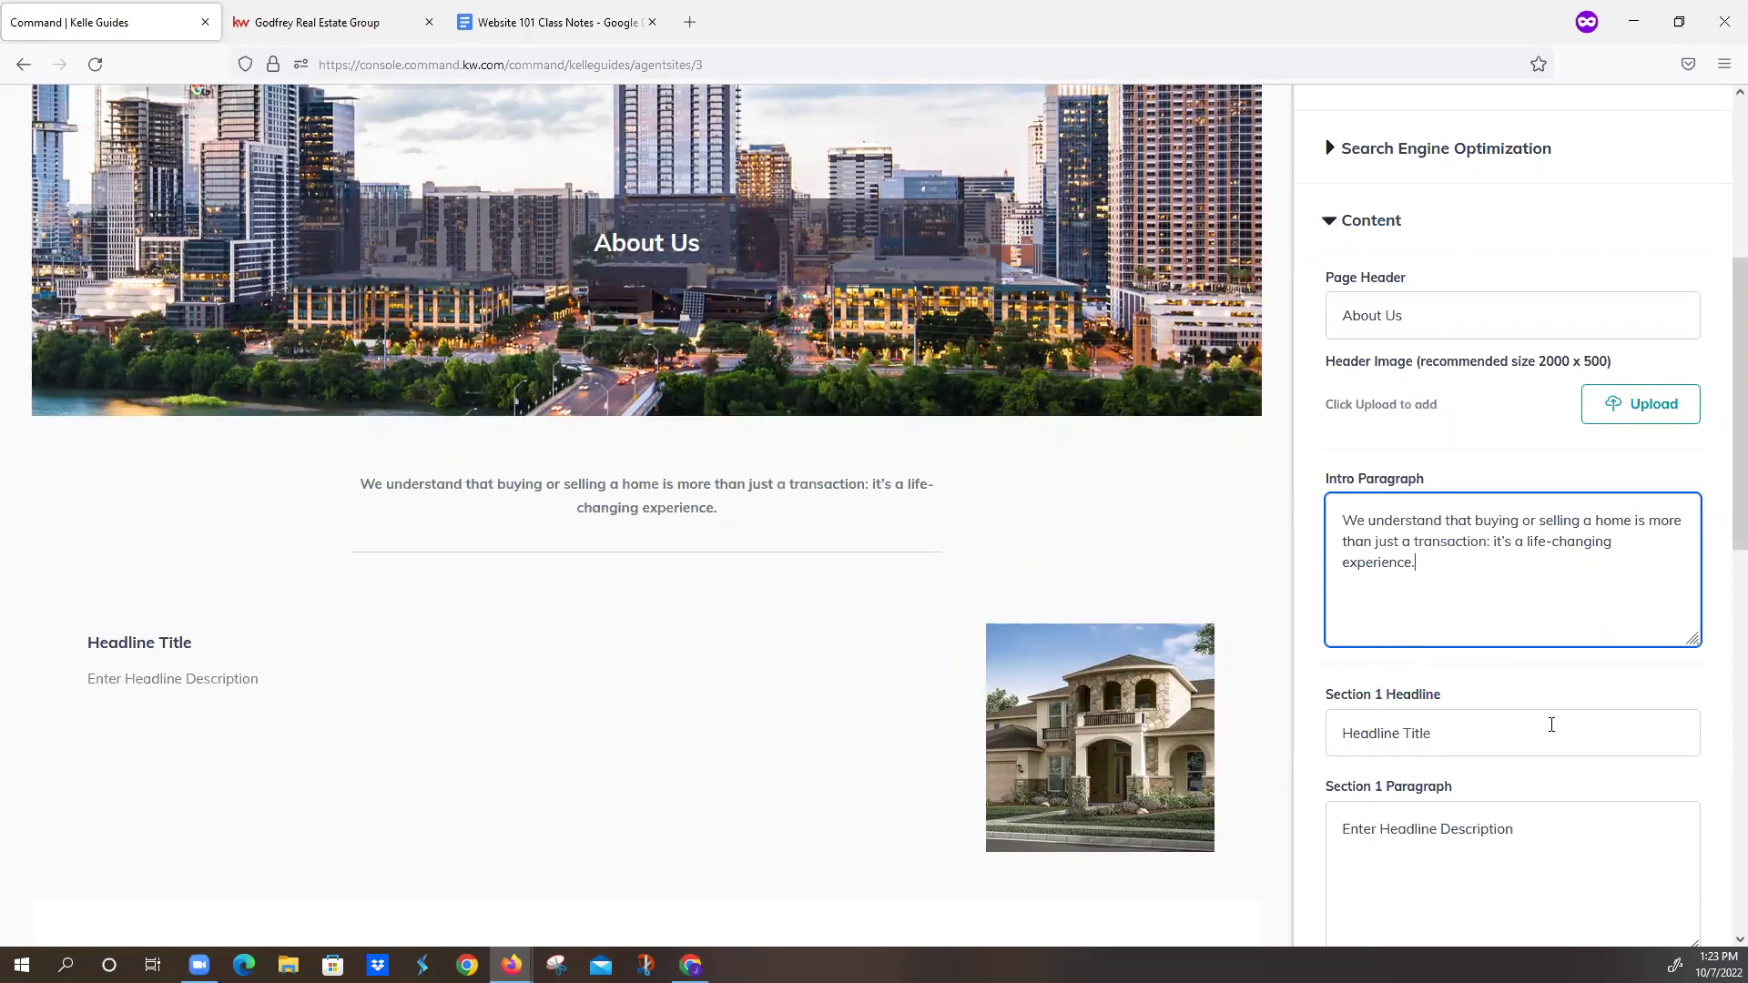
- Clear the placeholder Section 1 headline and Section 1 paragraph text
{"action": "scroll", "coordinate": [1475, 711], "scroll_direction": "down", "scroll_amount": 3}
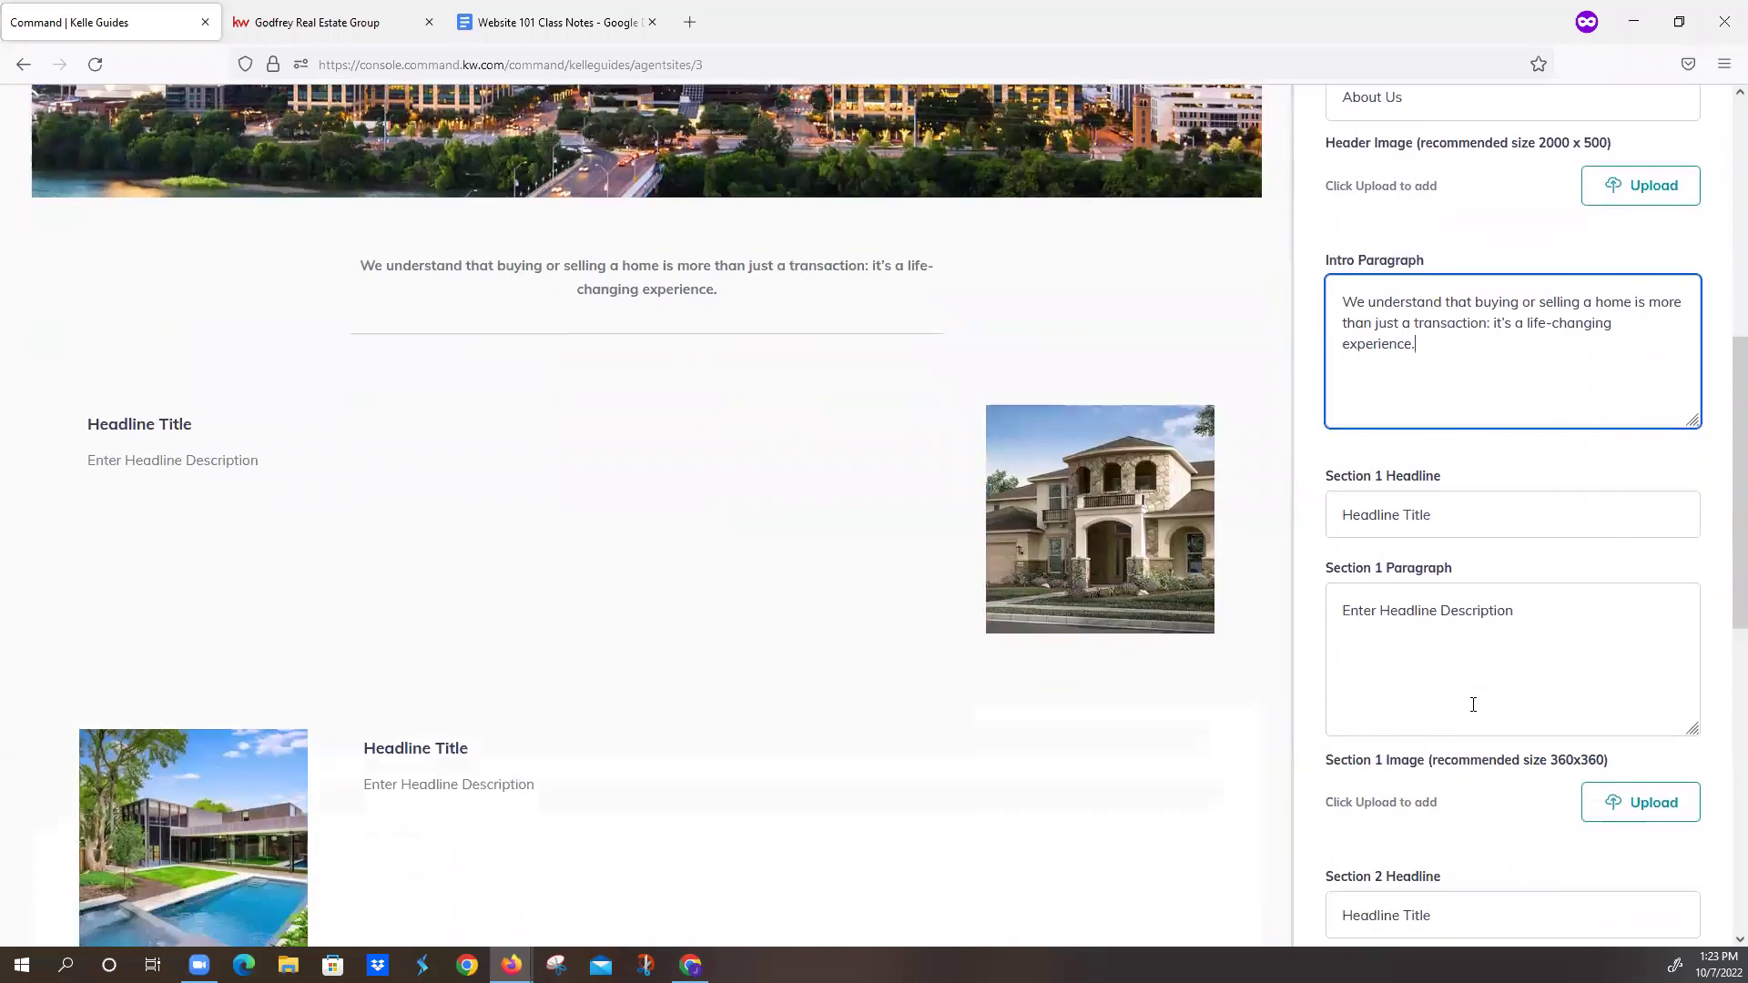
{"action": "triple_click", "coordinate": [1469, 517]}
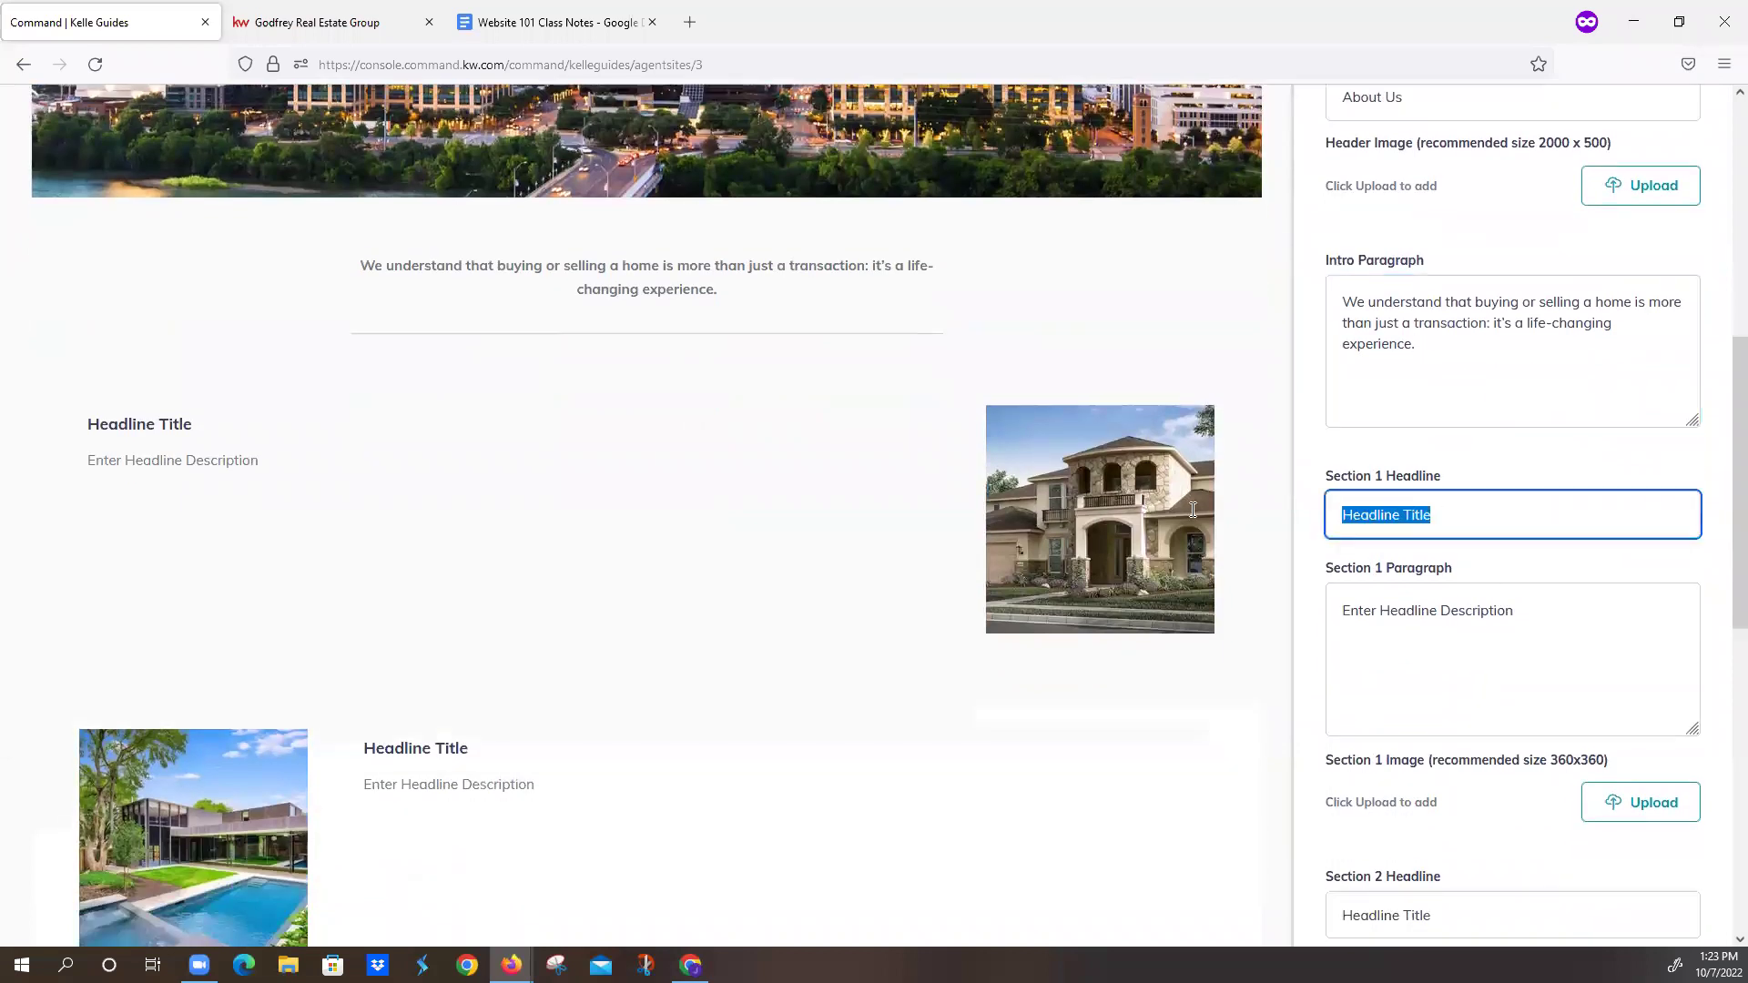
{"action": "key", "text": "BackSpace"}
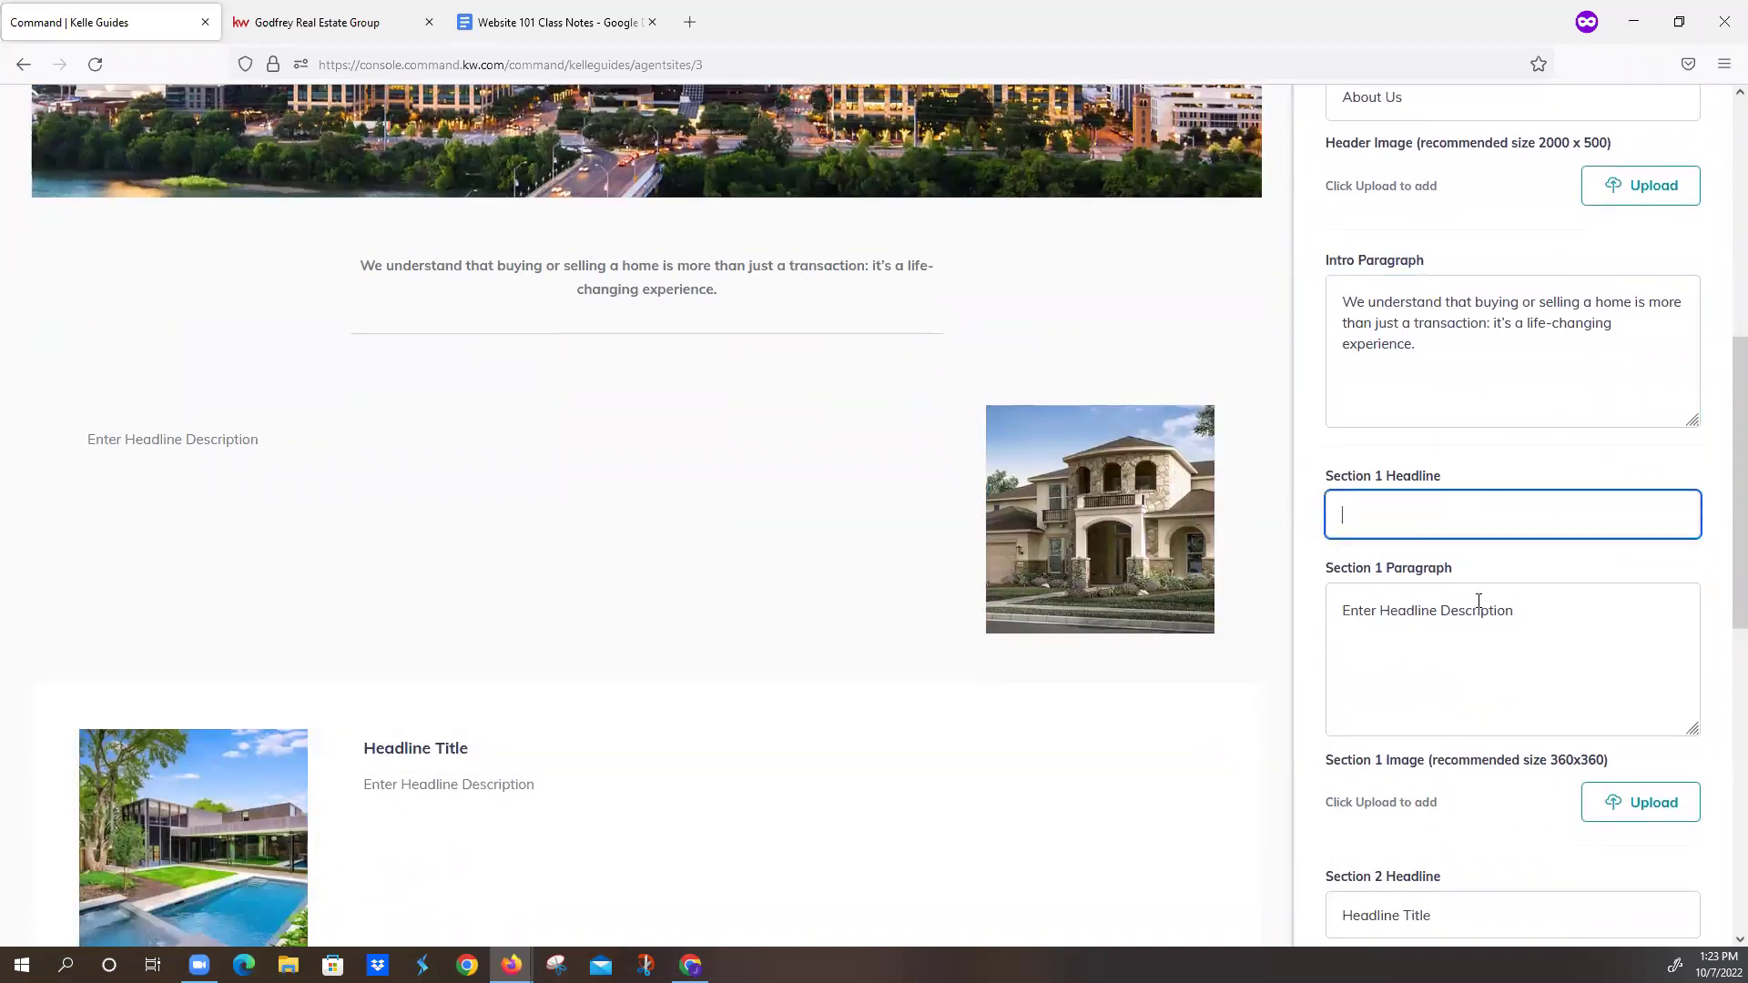
{"action": "triple_click", "coordinate": [1545, 609]}
{"action": "key", "text": "BackSpace"}
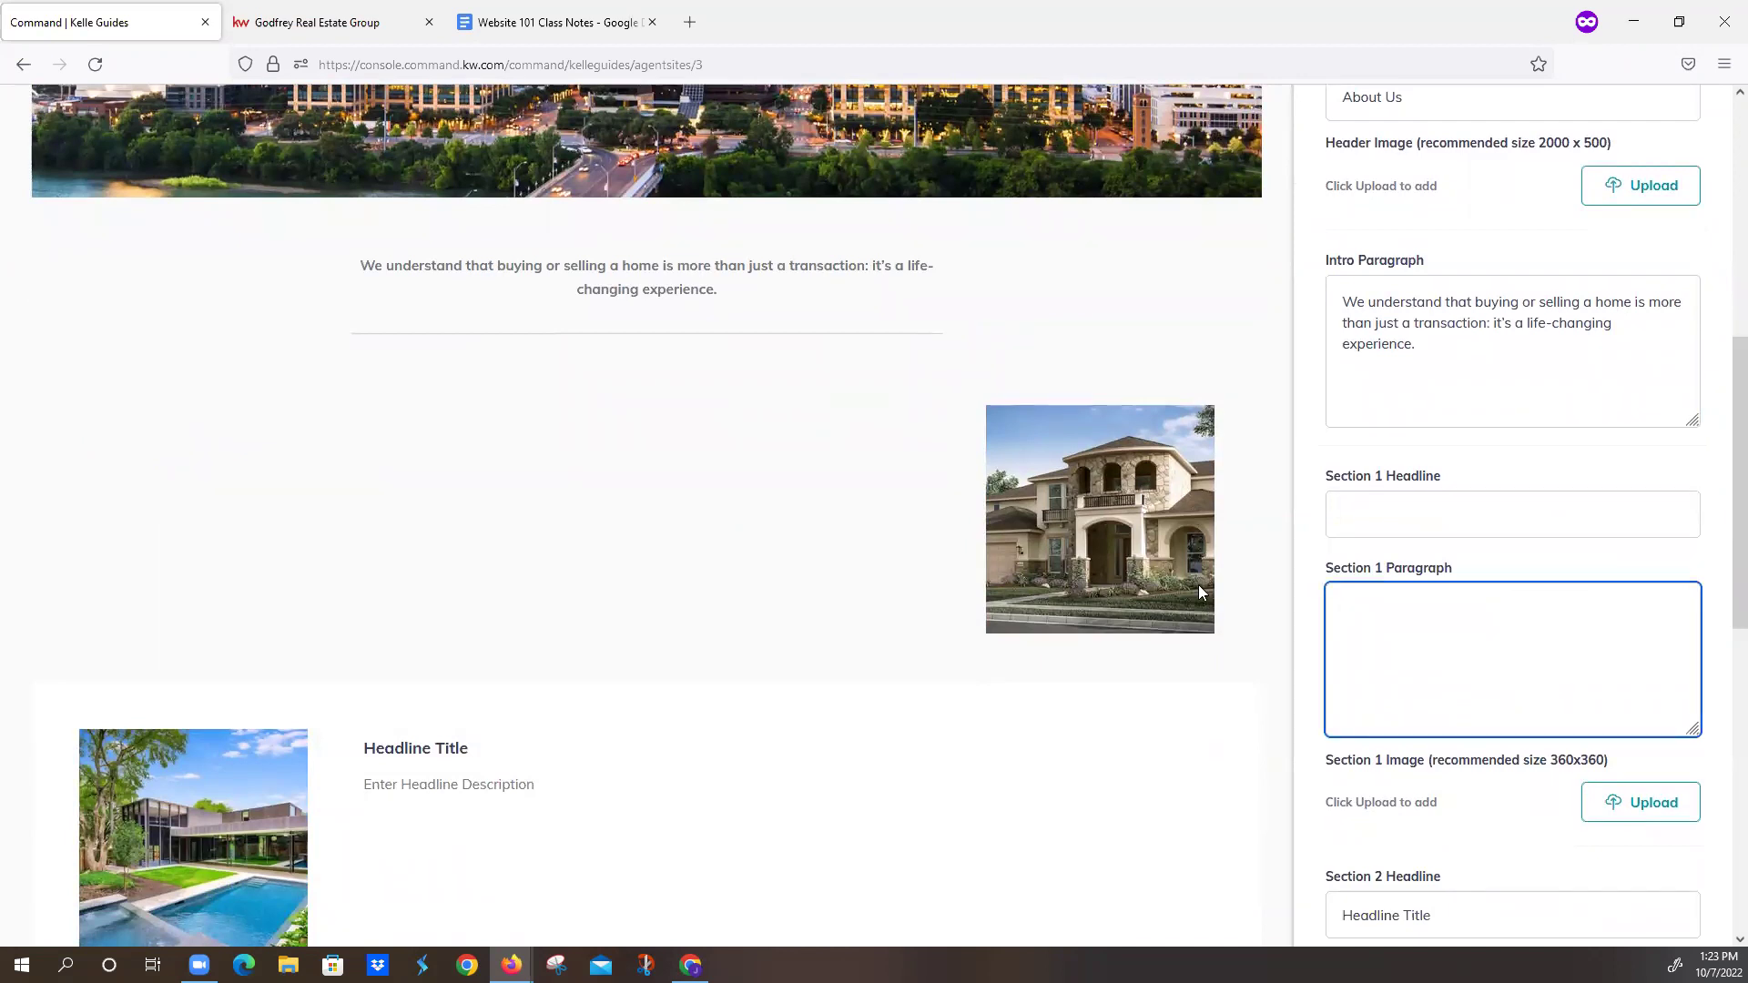
- Paste the notes' "Our team of experts…" paragraph into the About Us Section 1 Paragraph
{"action": "left_click", "coordinate": [572, 28]}
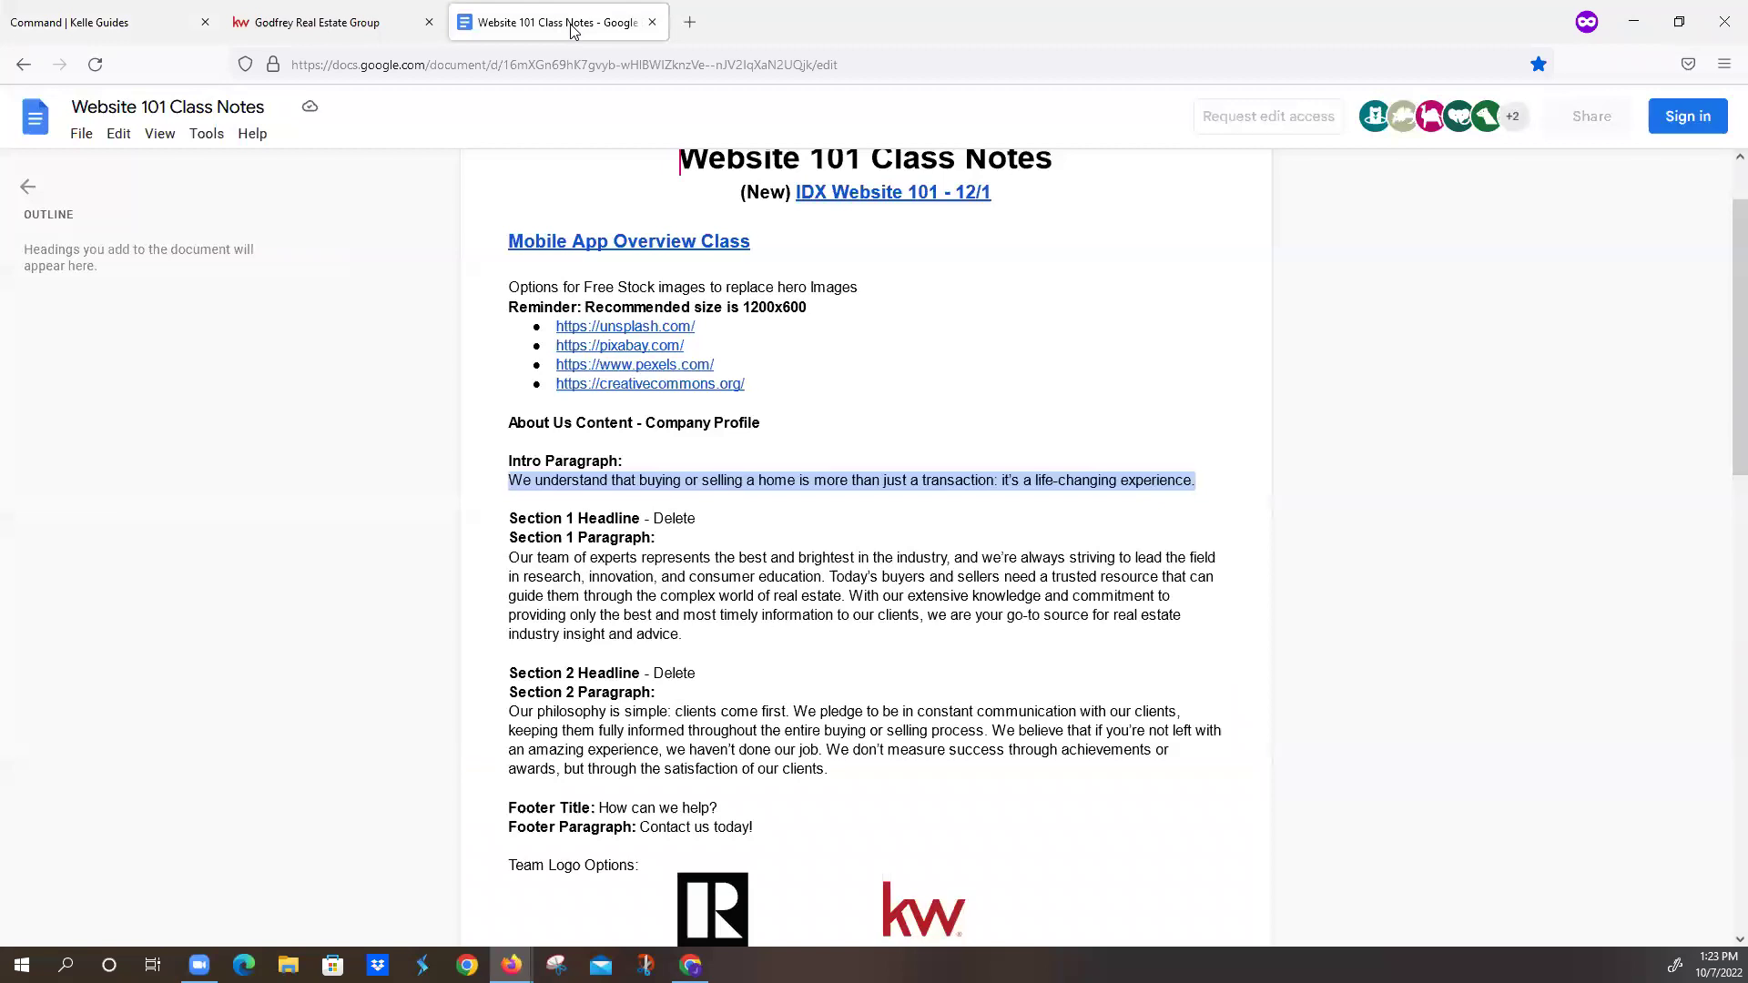
{"action": "left_click_drag", "start_coordinate": [513, 559], "coordinate": [691, 642]}
{"action": "key", "text": "ctrl+c"}
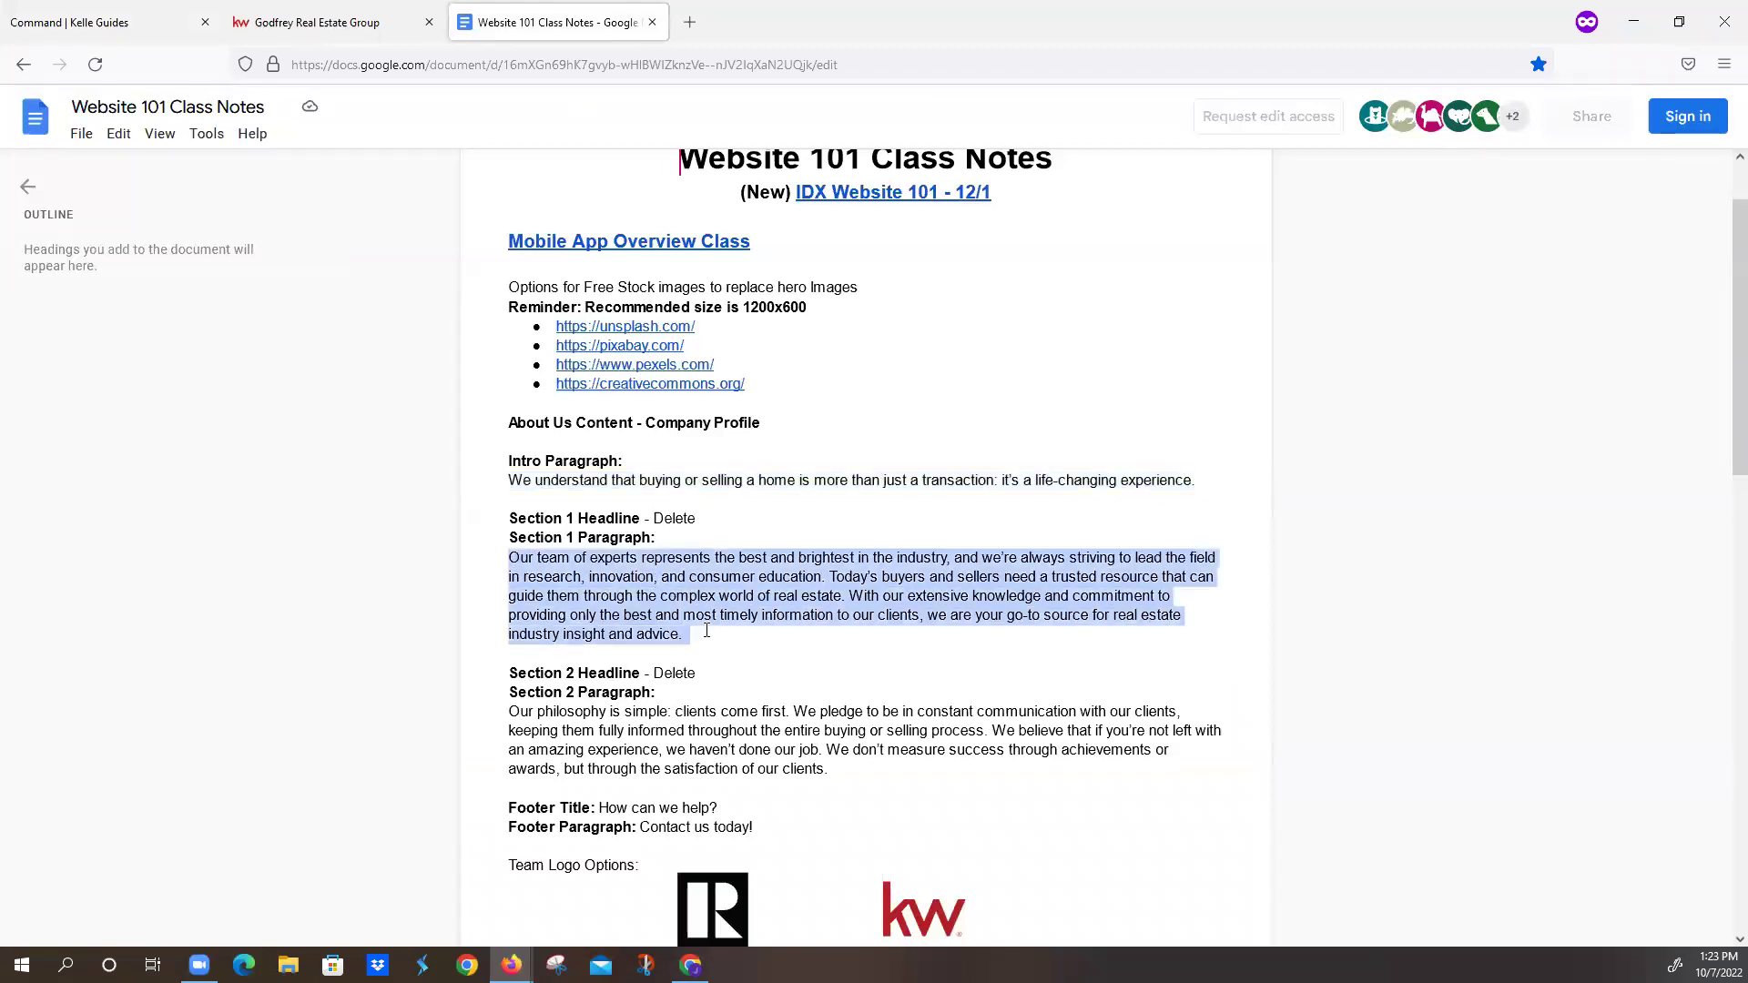
{"action": "left_click", "coordinate": [83, 25]}
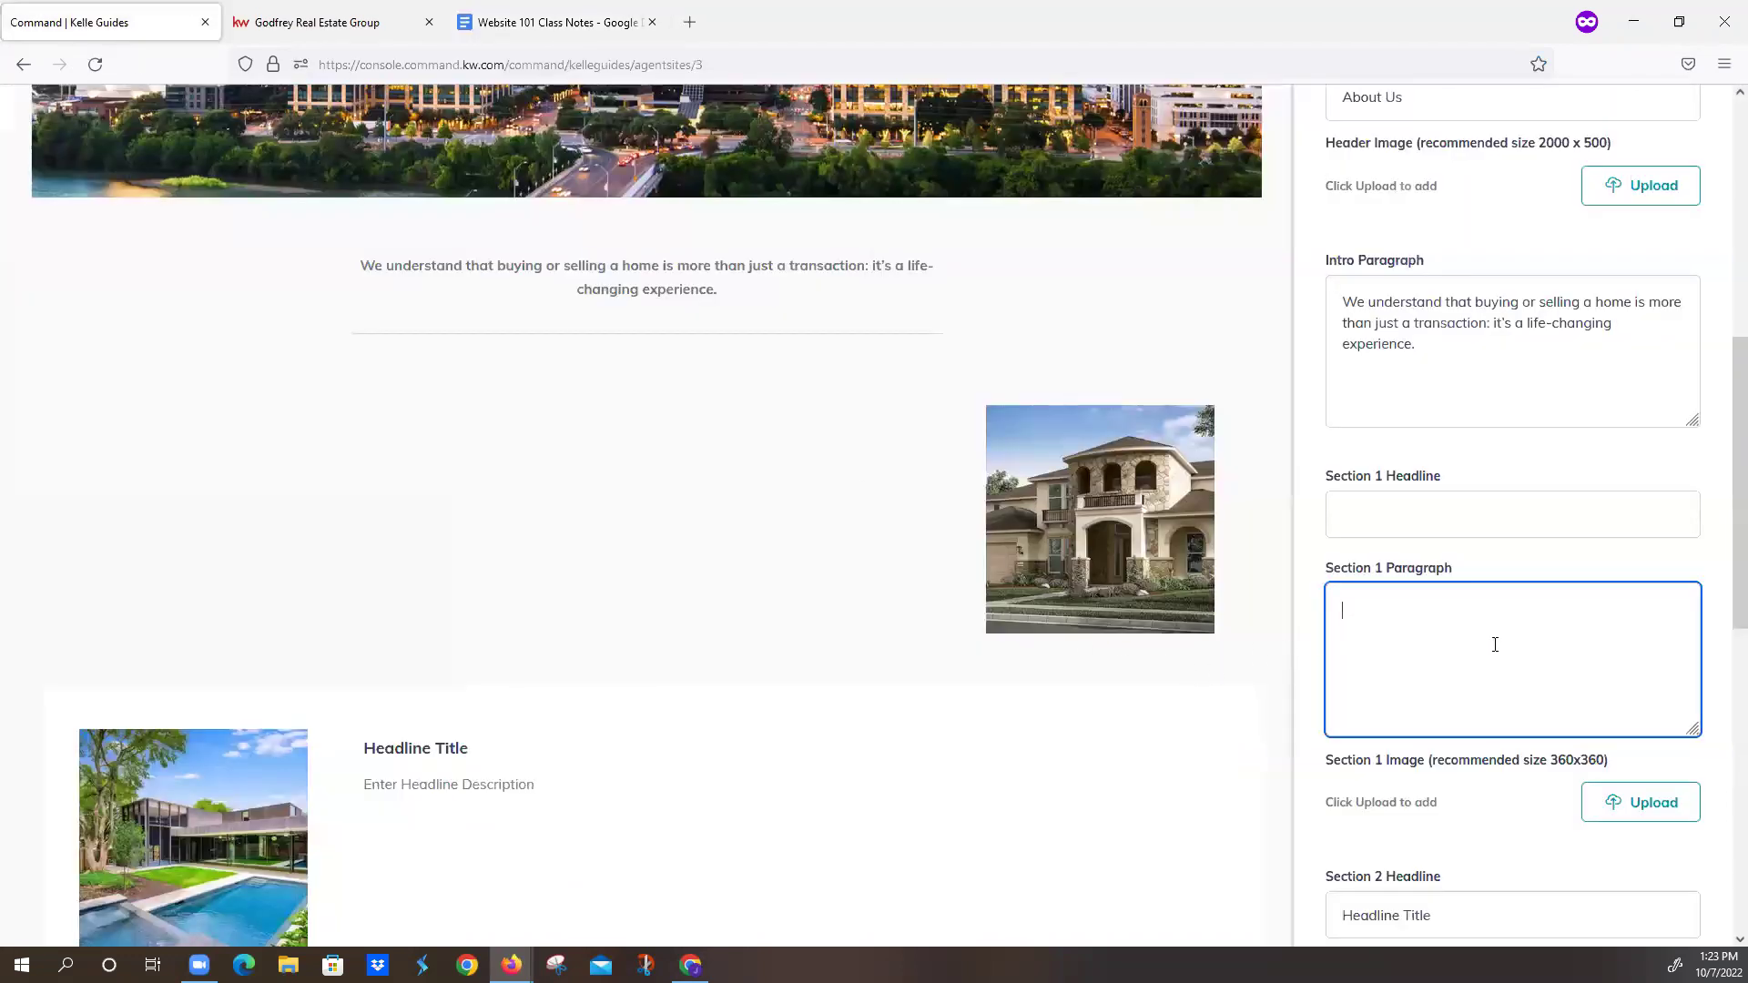
{"action": "key", "text": "ctrl+v"}
{"action": "scroll", "coordinate": [1502, 690], "scroll_direction": "up", "scroll_amount": 3}
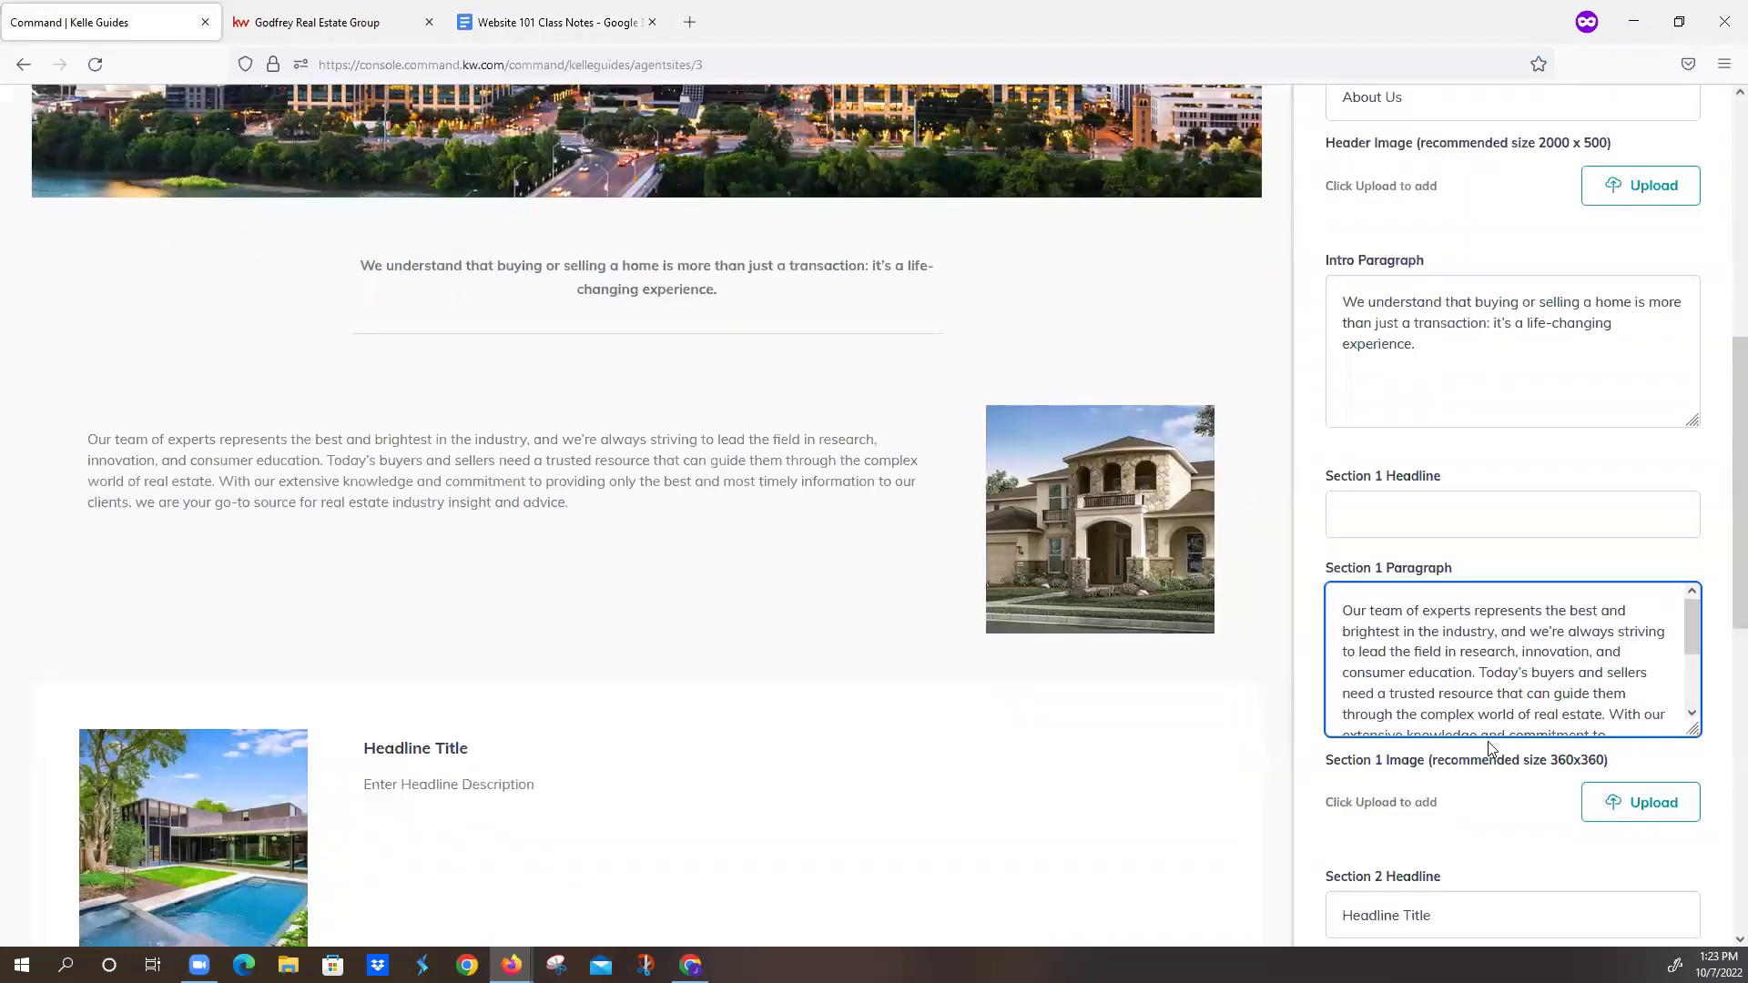
{"action": "scroll", "coordinate": [1484, 755], "scroll_direction": "down", "scroll_amount": 2}
{"action": "scroll", "coordinate": [1473, 760], "scroll_direction": "down", "scroll_amount": 3}
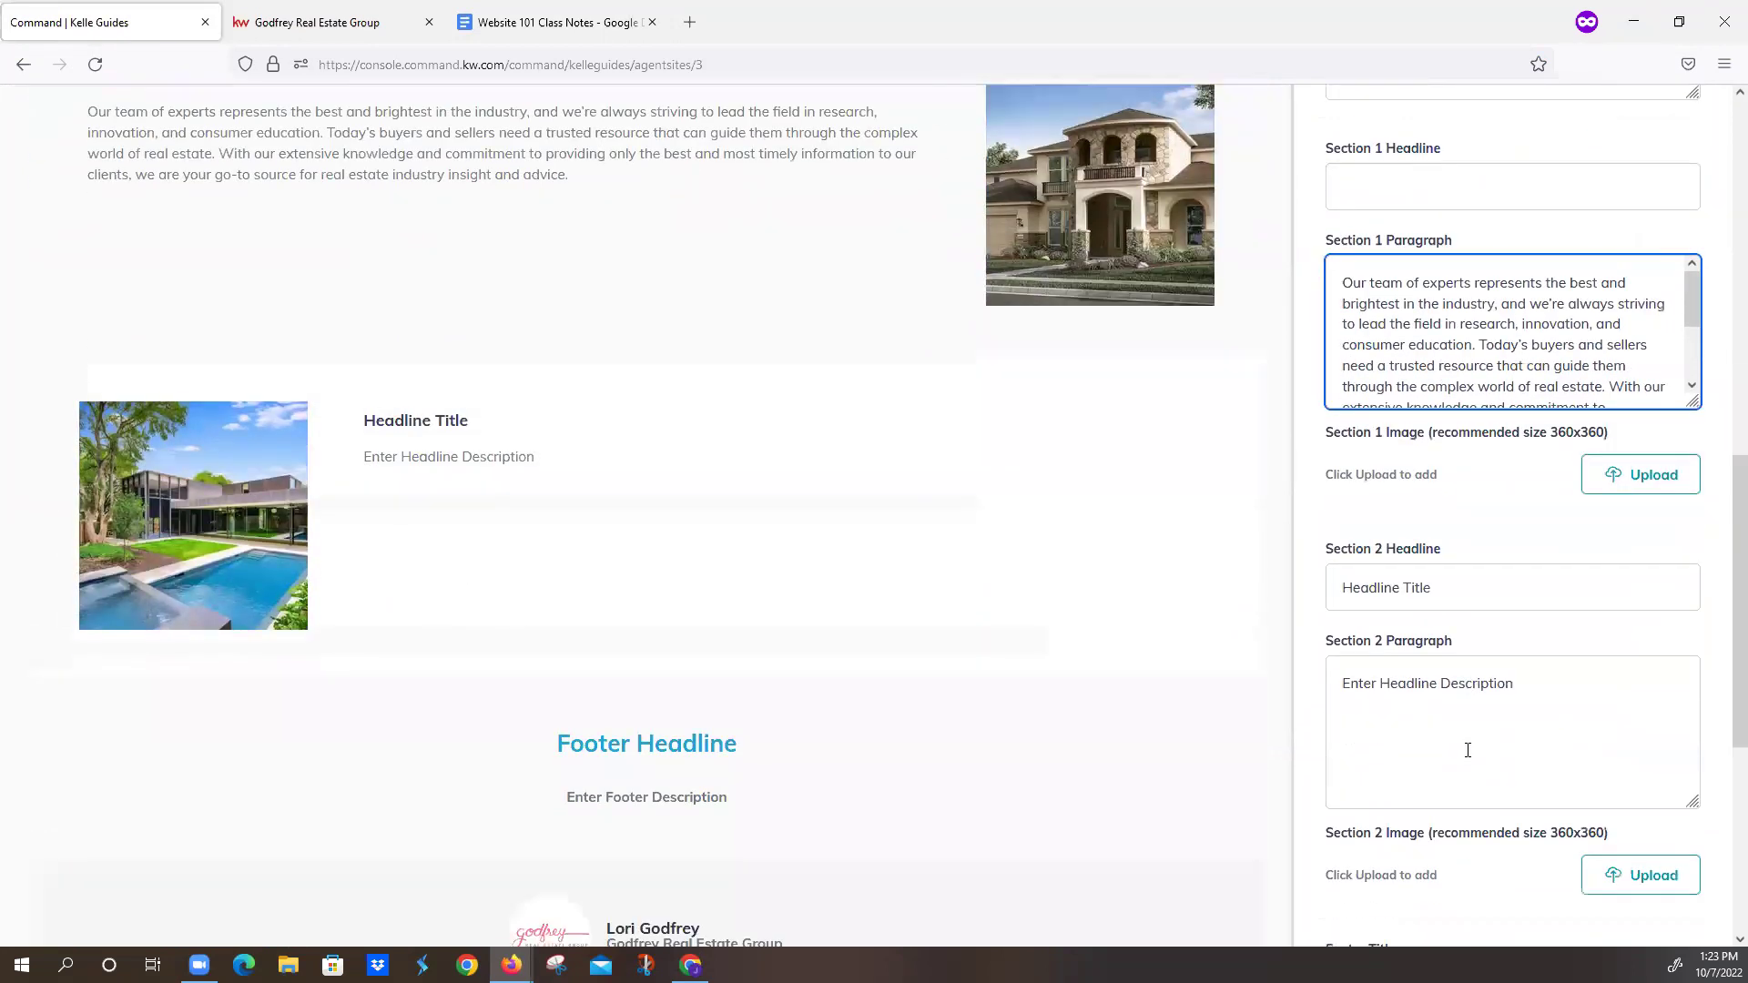
- Delete the placeholder Section 2 headline and Section 2 paragraph text
{"action": "left_click_drag", "start_coordinate": [1458, 588], "coordinate": [1233, 588]}
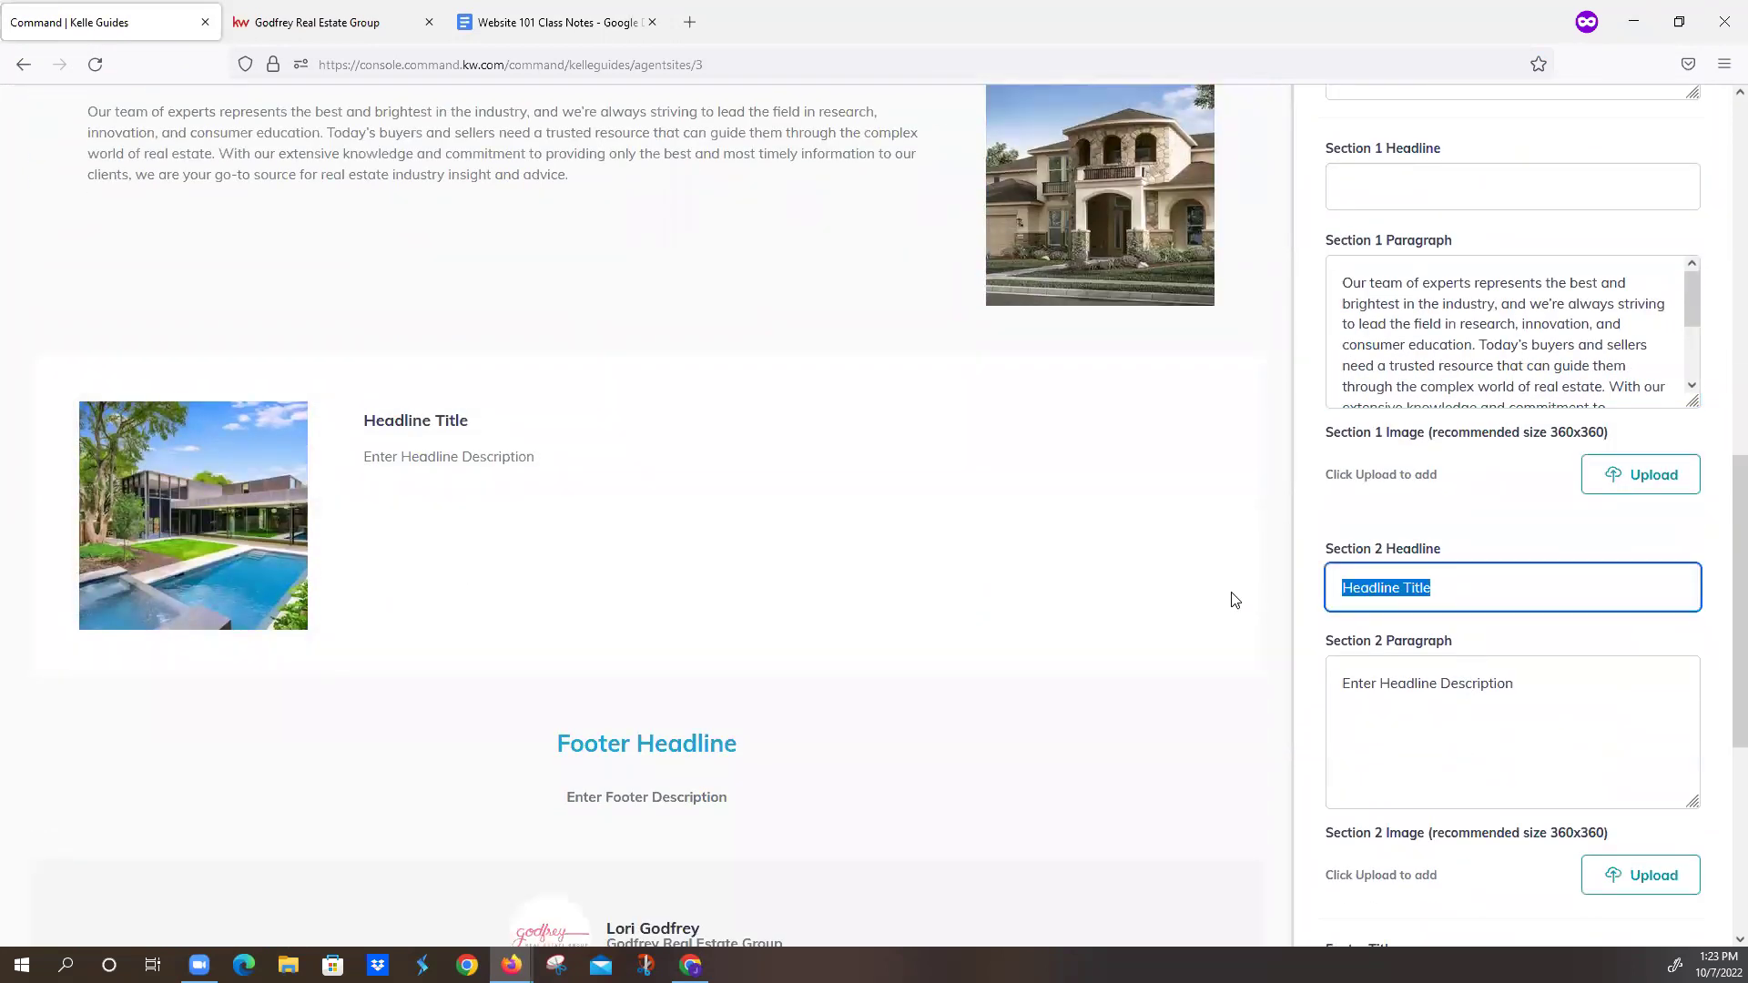
{"action": "key", "text": "BackSpace"}
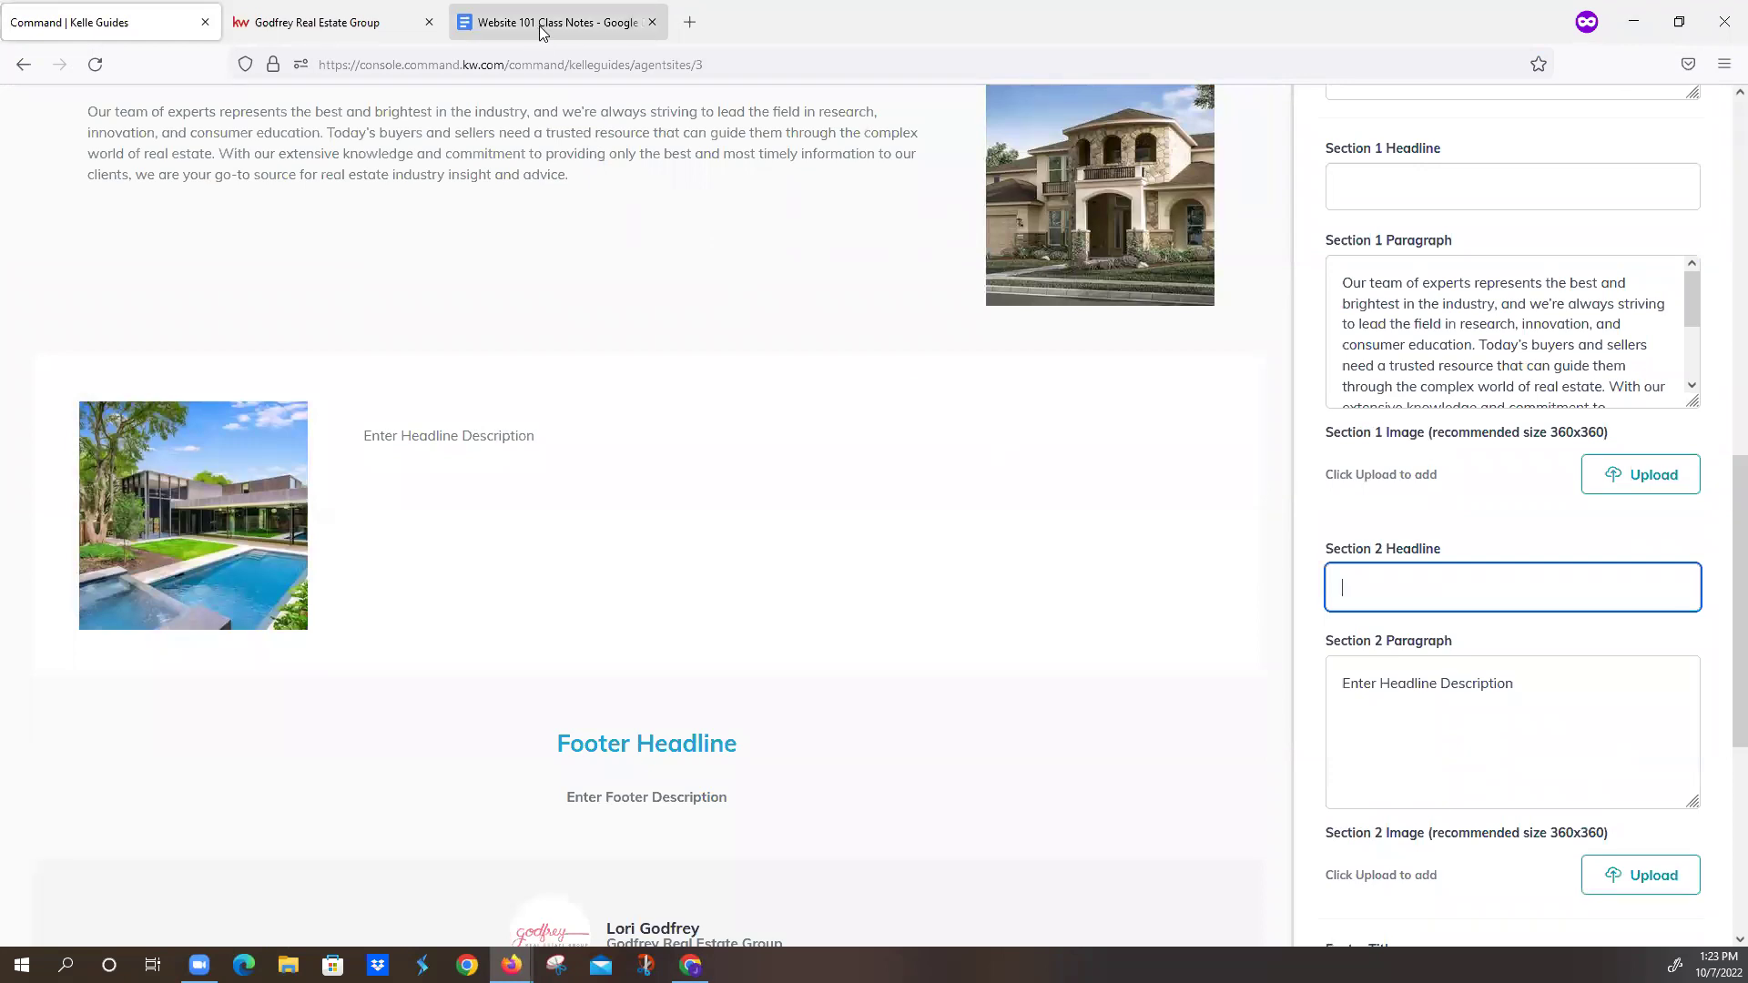
{"action": "left_click_drag", "start_coordinate": [1562, 694], "coordinate": [1210, 702]}
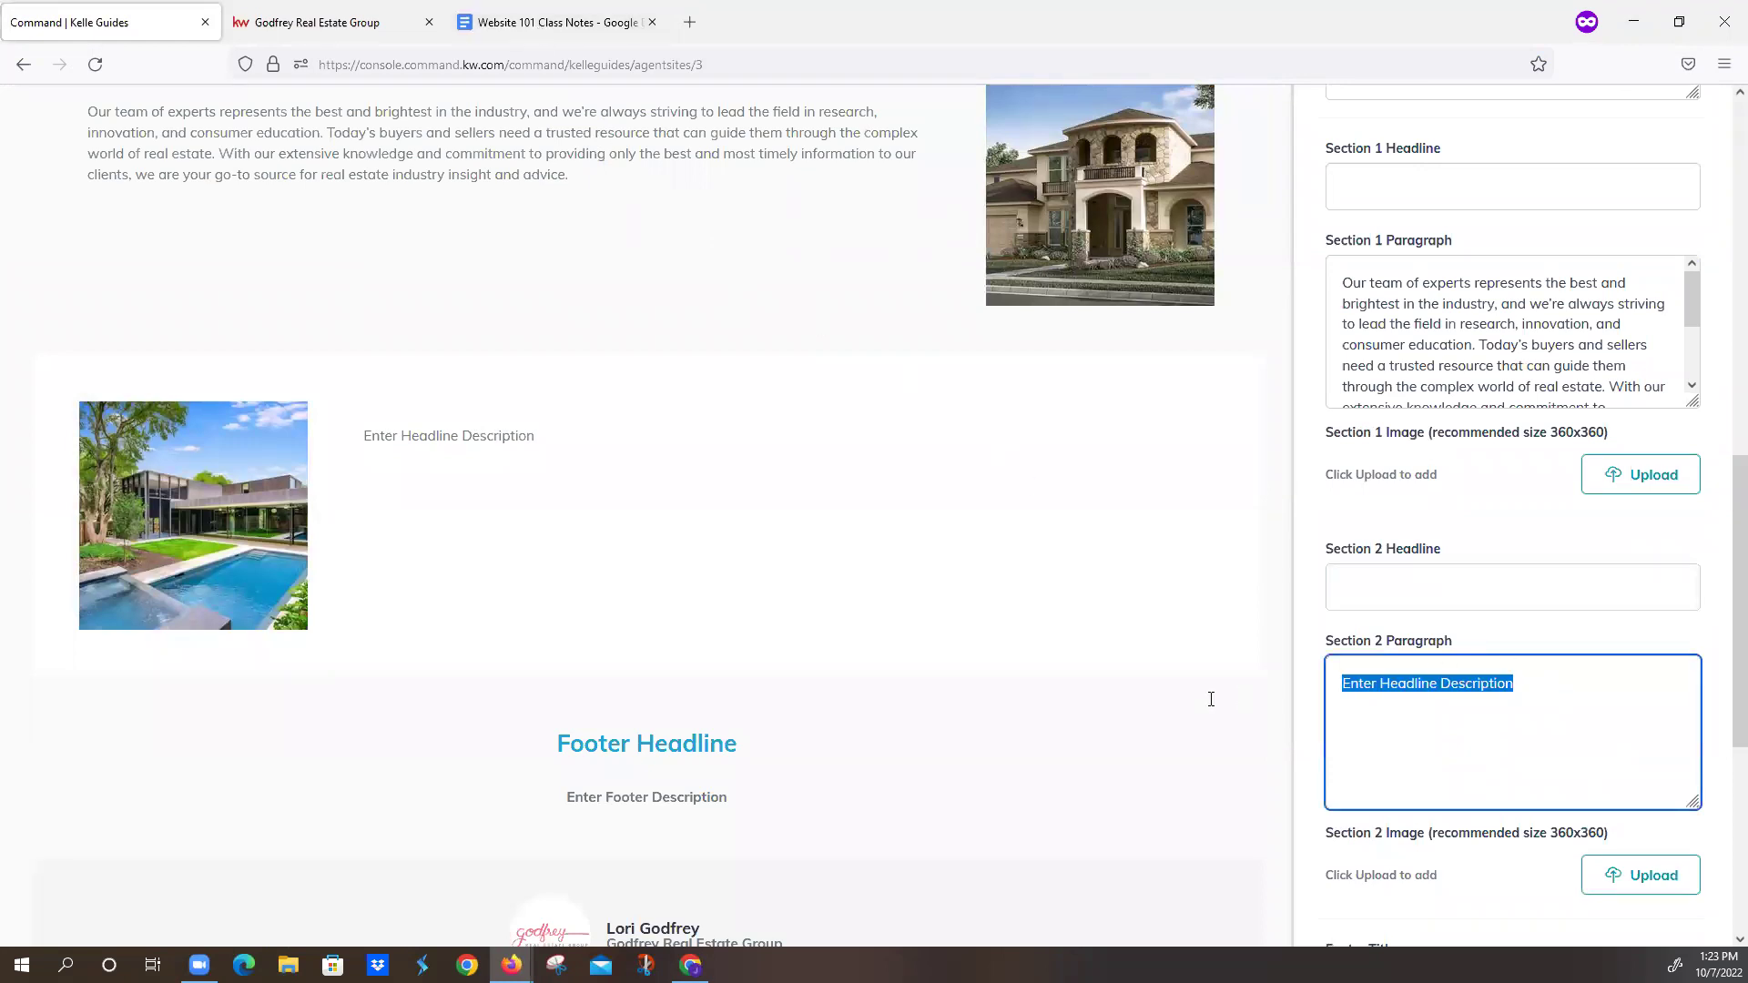
{"action": "key", "text": "BackSpace"}
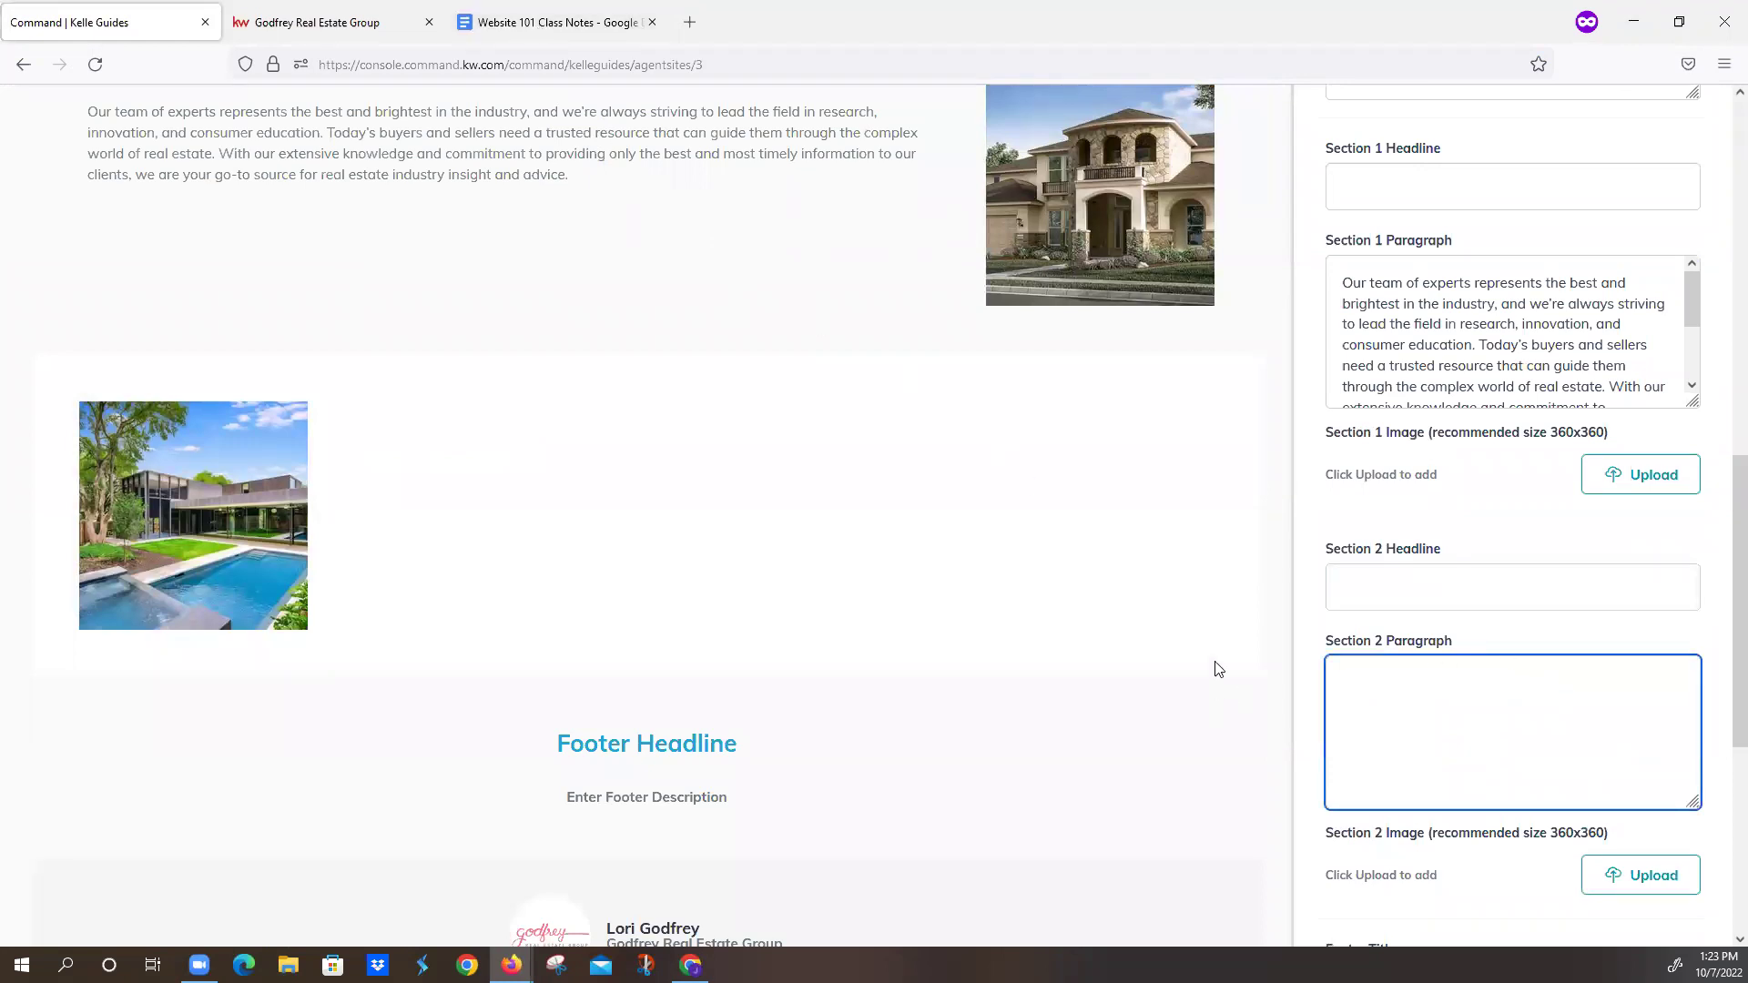
- Paste the notes' "Our philosophy is simple" paragraph into Section 2 Paragraph
{"action": "left_click", "coordinate": [560, 27]}
{"action": "scroll", "coordinate": [675, 685], "scroll_direction": "down", "scroll_amount": 2}
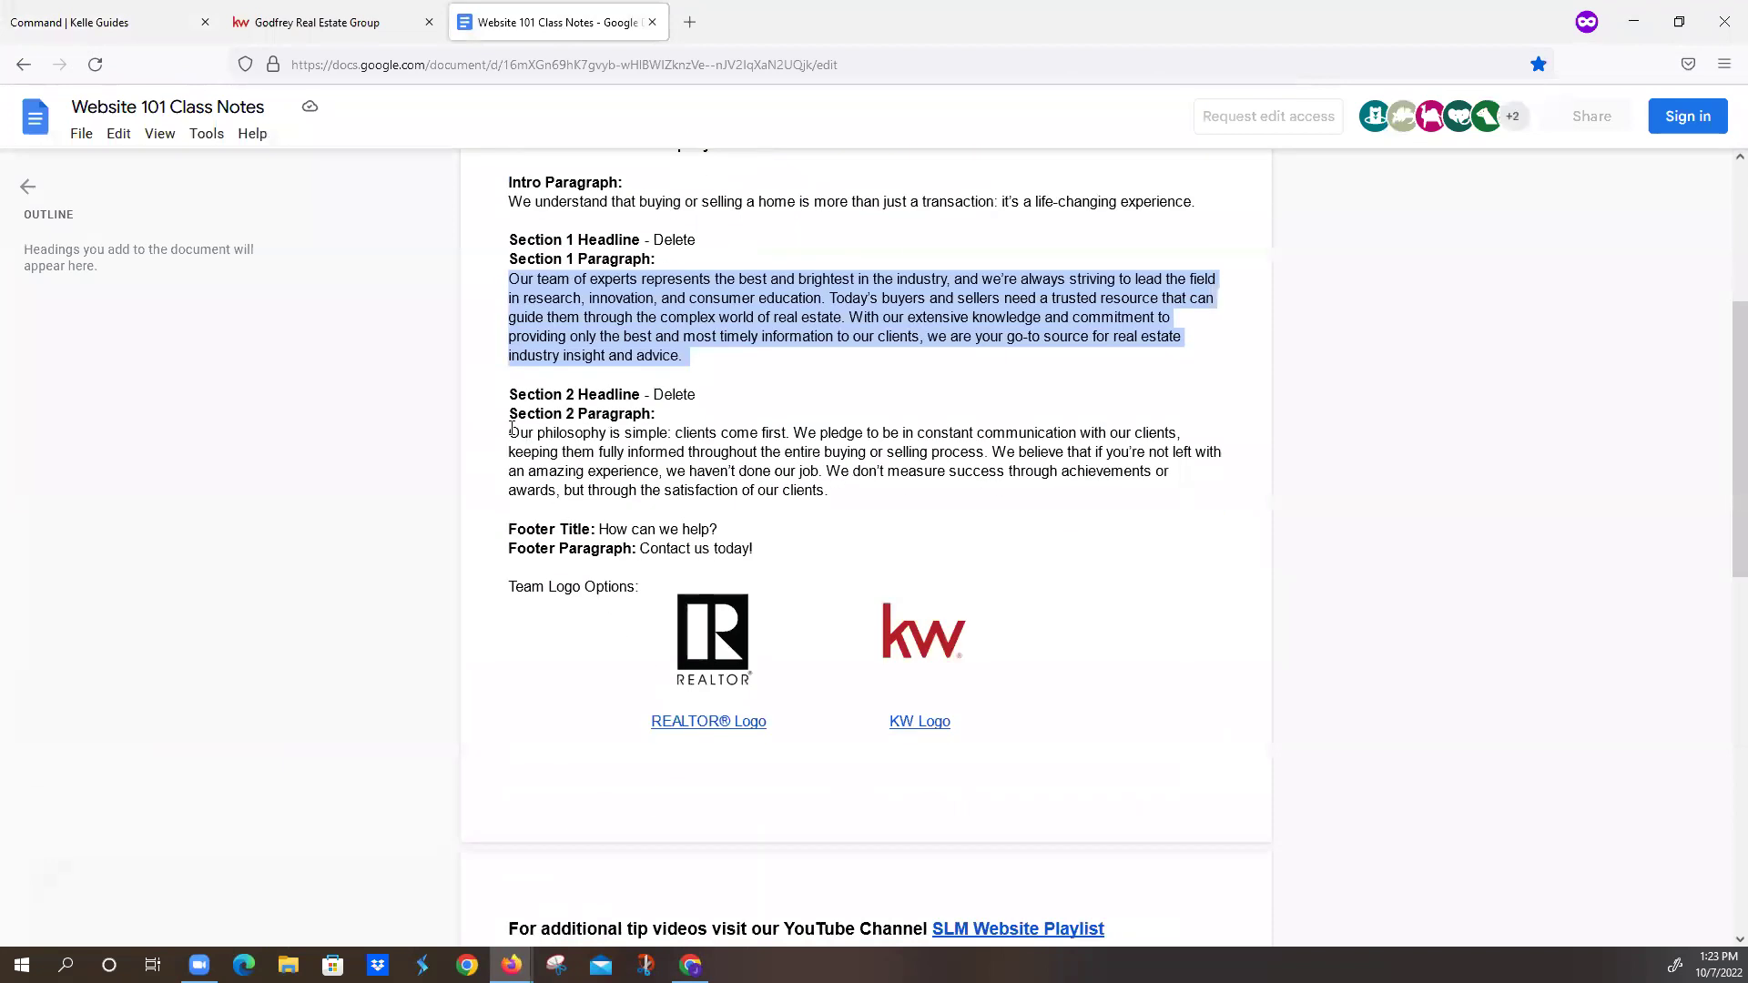
{"action": "left_click_drag", "start_coordinate": [510, 433], "coordinate": [837, 499]}
{"action": "key", "text": "ctrl+c"}
{"action": "left_click", "coordinate": [109, 22]}
{"action": "key", "text": "ctrl+v"}
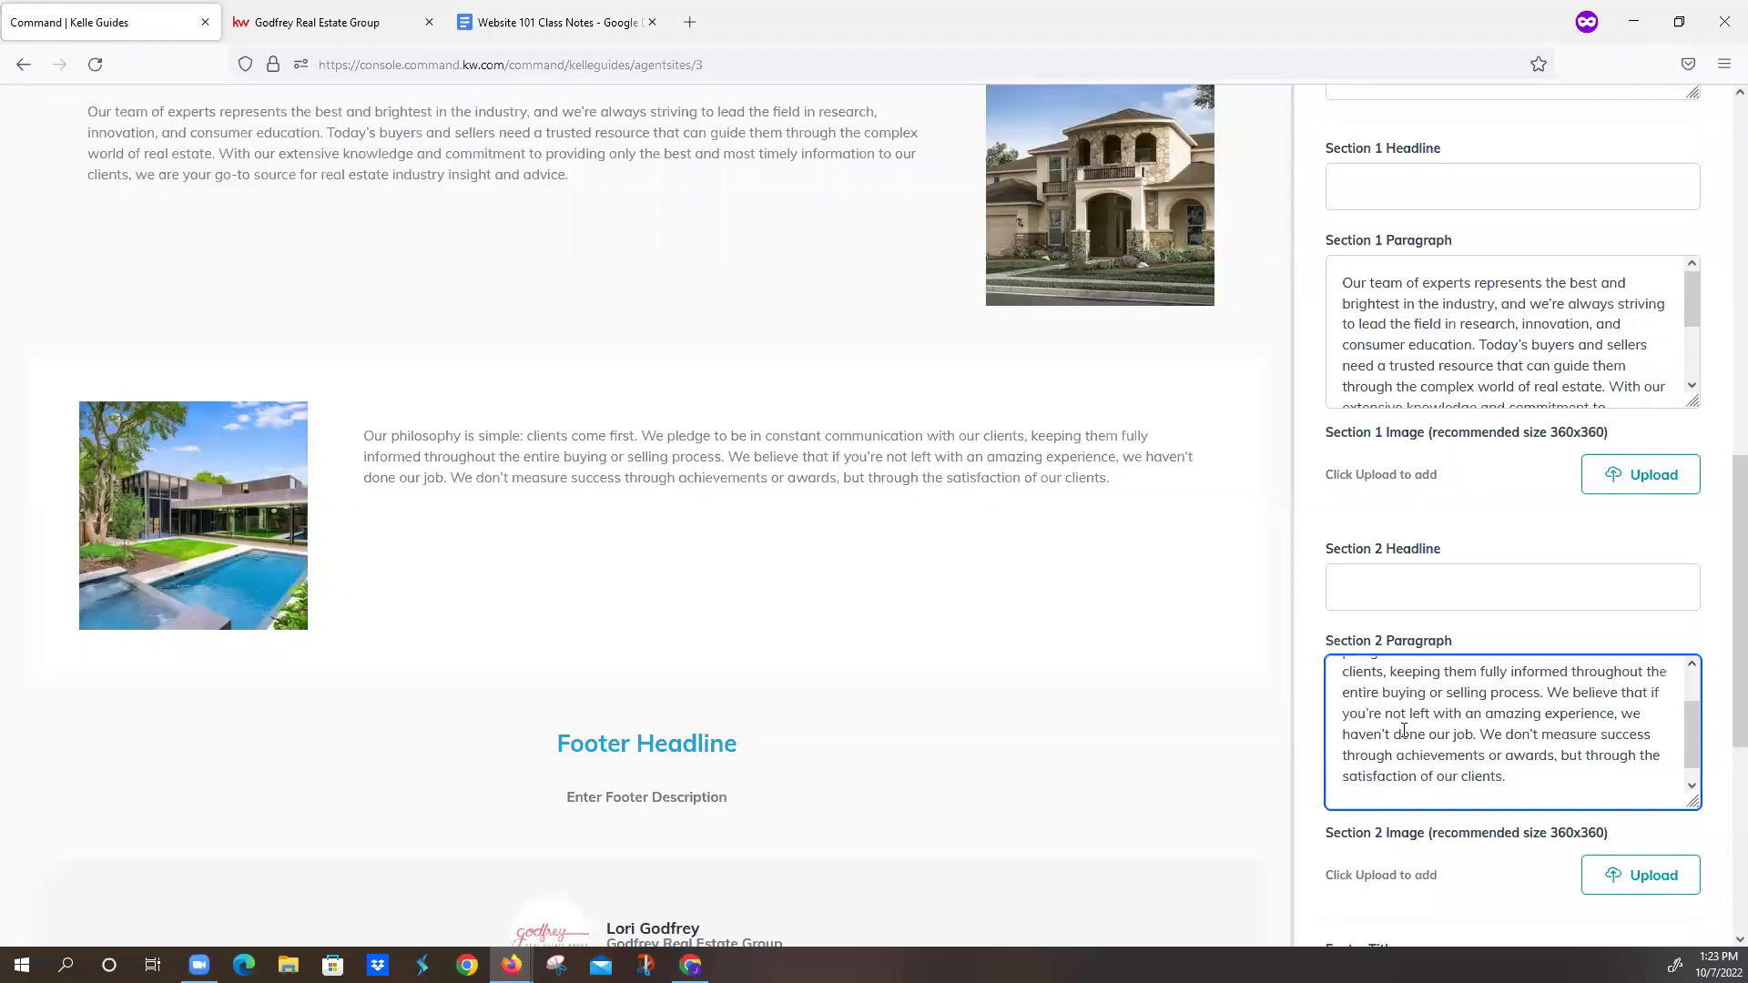
{"action": "scroll", "coordinate": [1429, 801], "scroll_direction": "down", "scroll_amount": 4}
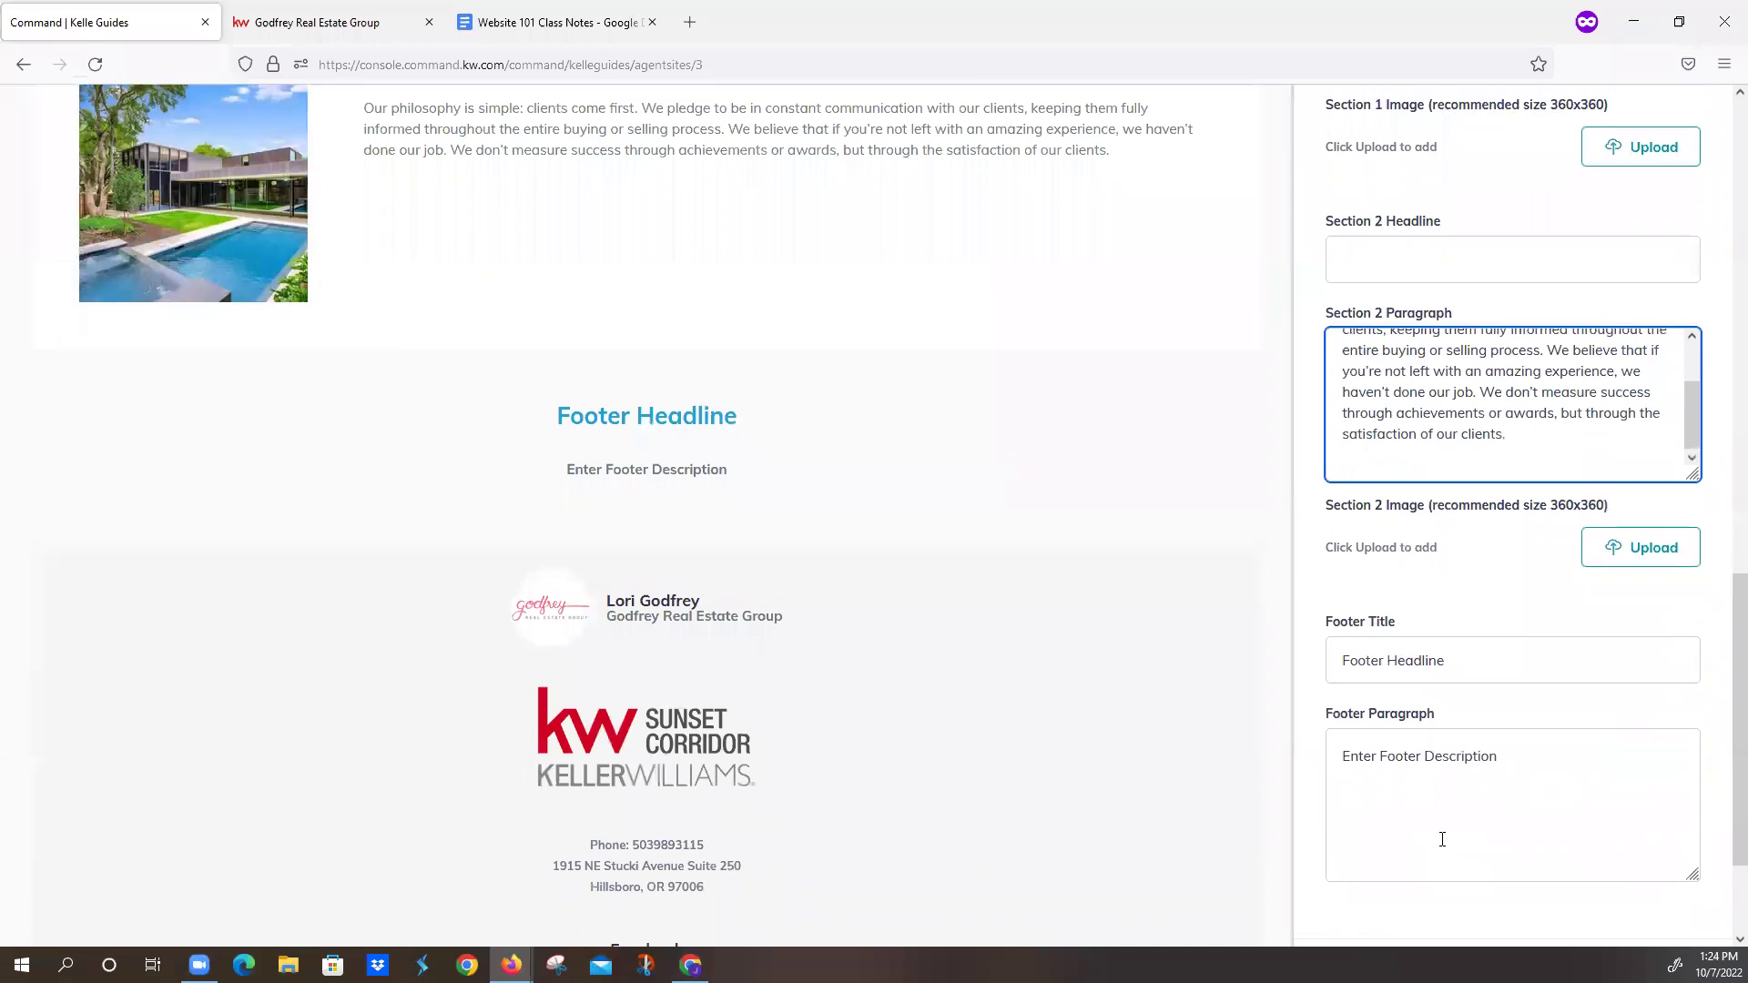
- Replace the About Us footer title placeholder with "How can we help?" from the notes
{"action": "left_click_drag", "start_coordinate": [1452, 662], "coordinate": [1226, 665]}
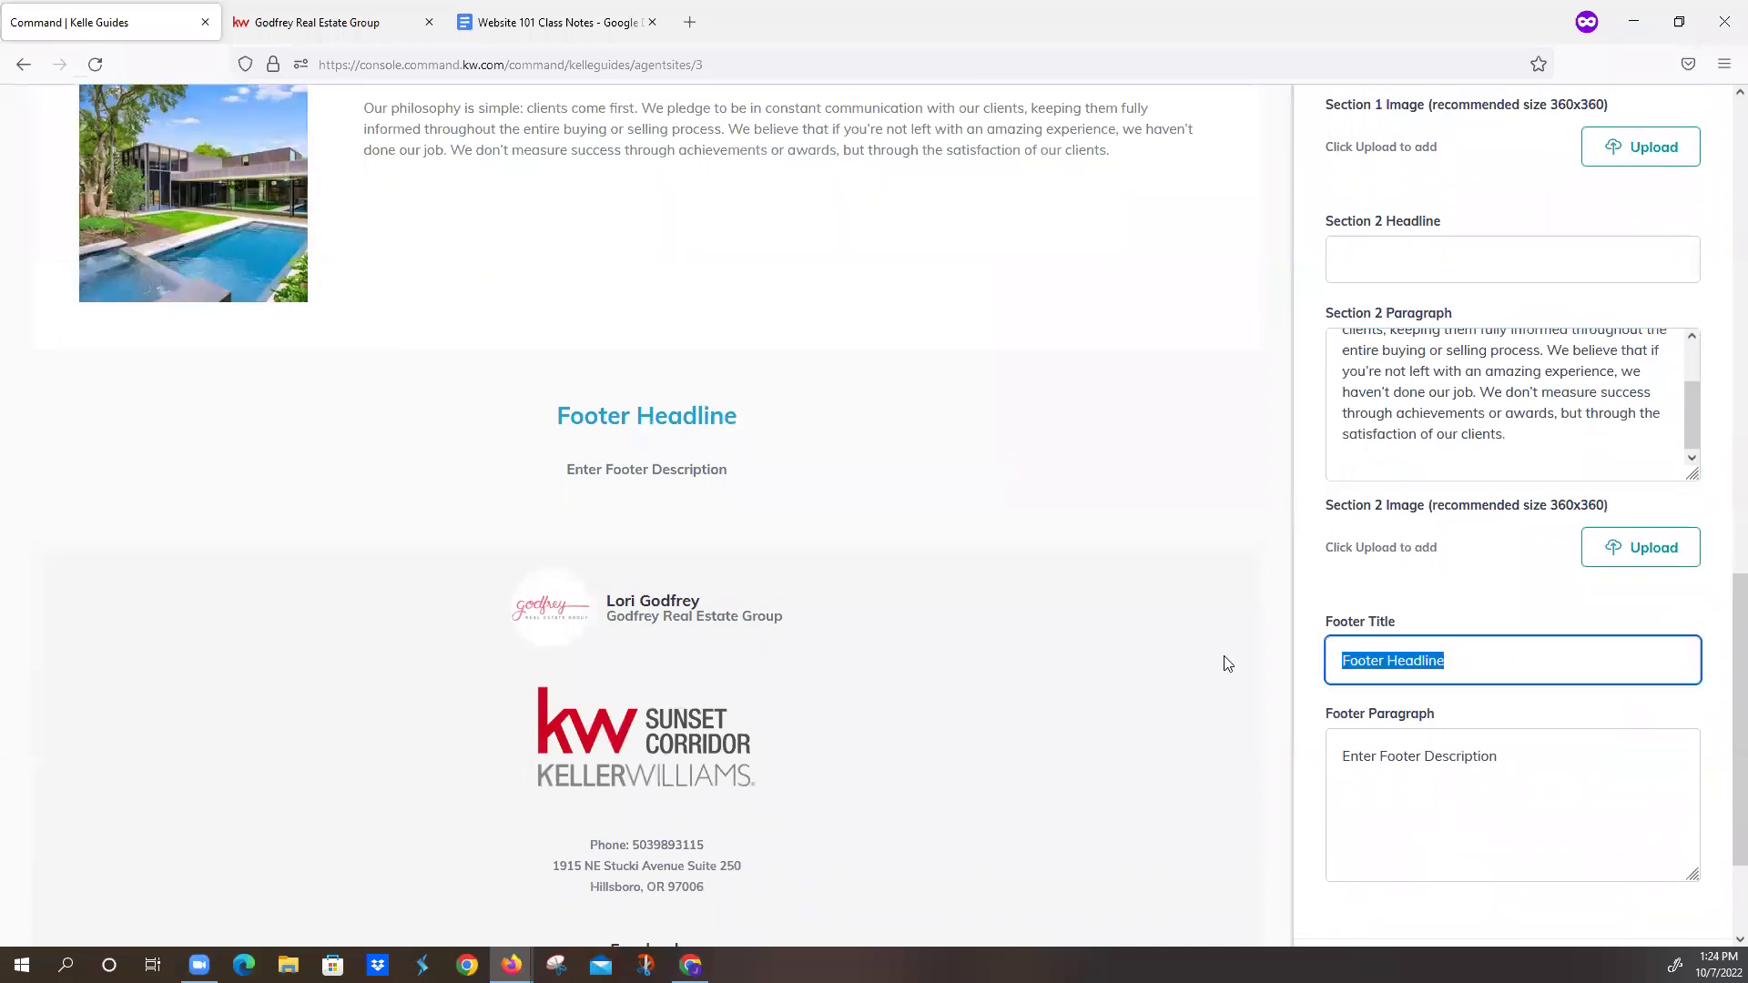
{"action": "key", "text": "BackSpace"}
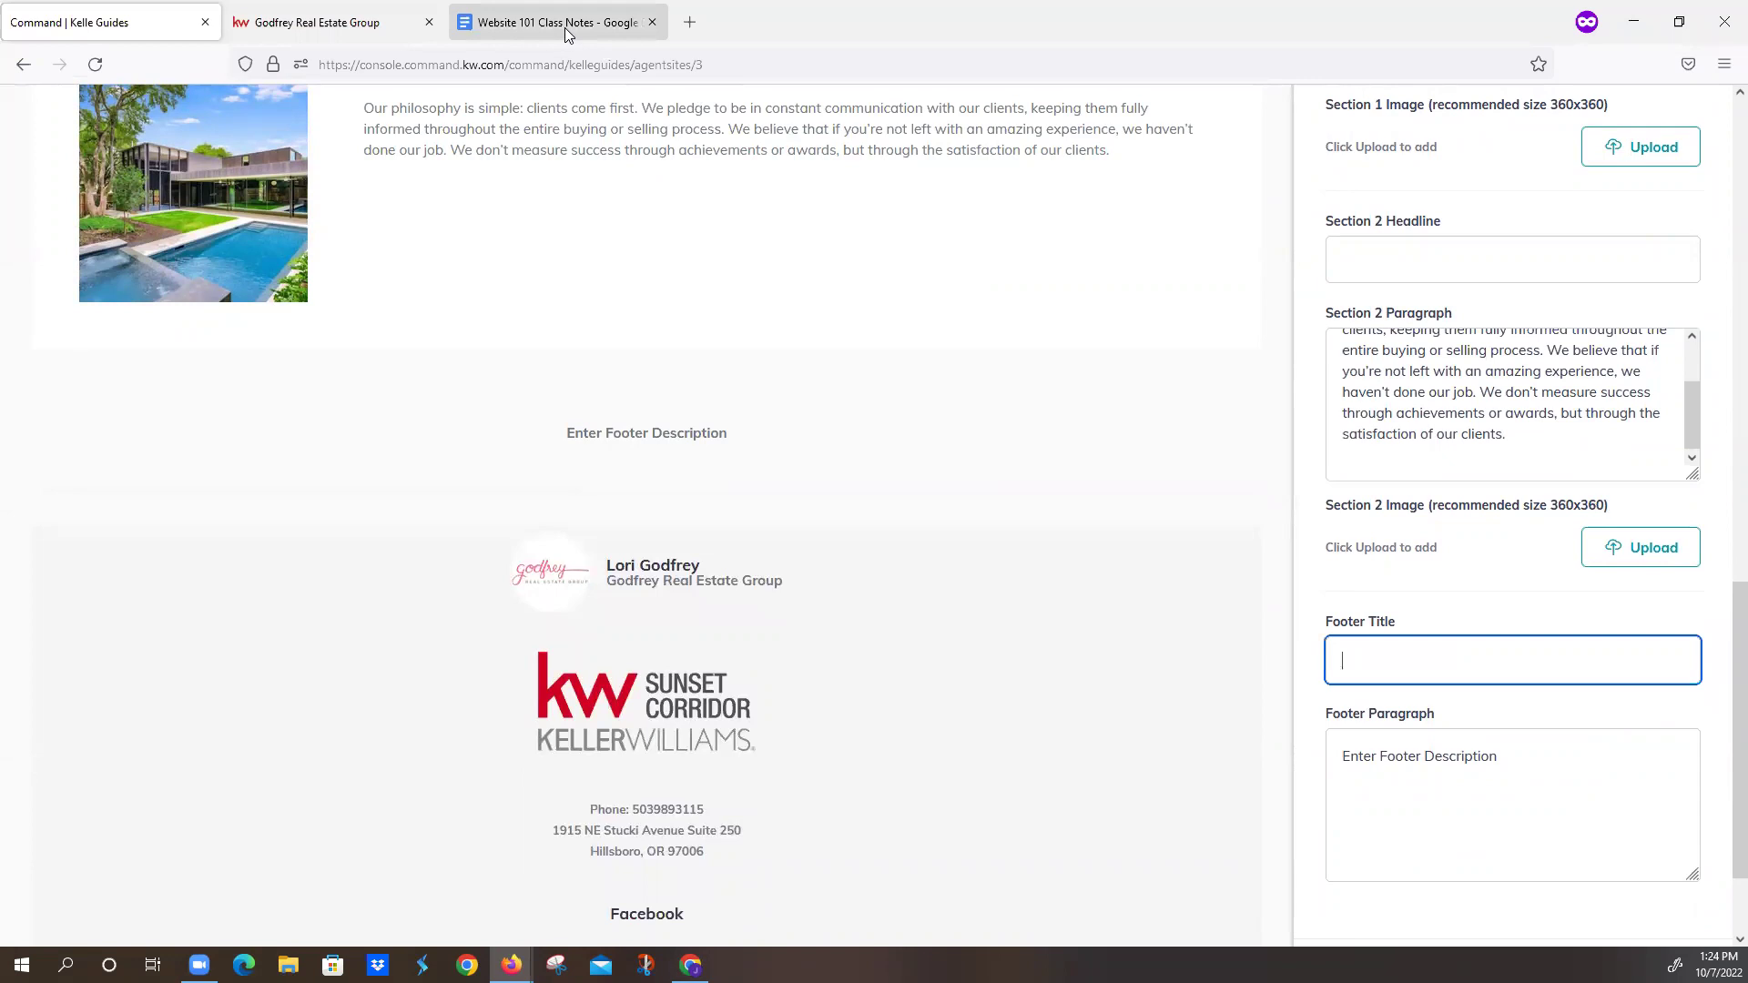
{"action": "left_click", "coordinate": [565, 27]}
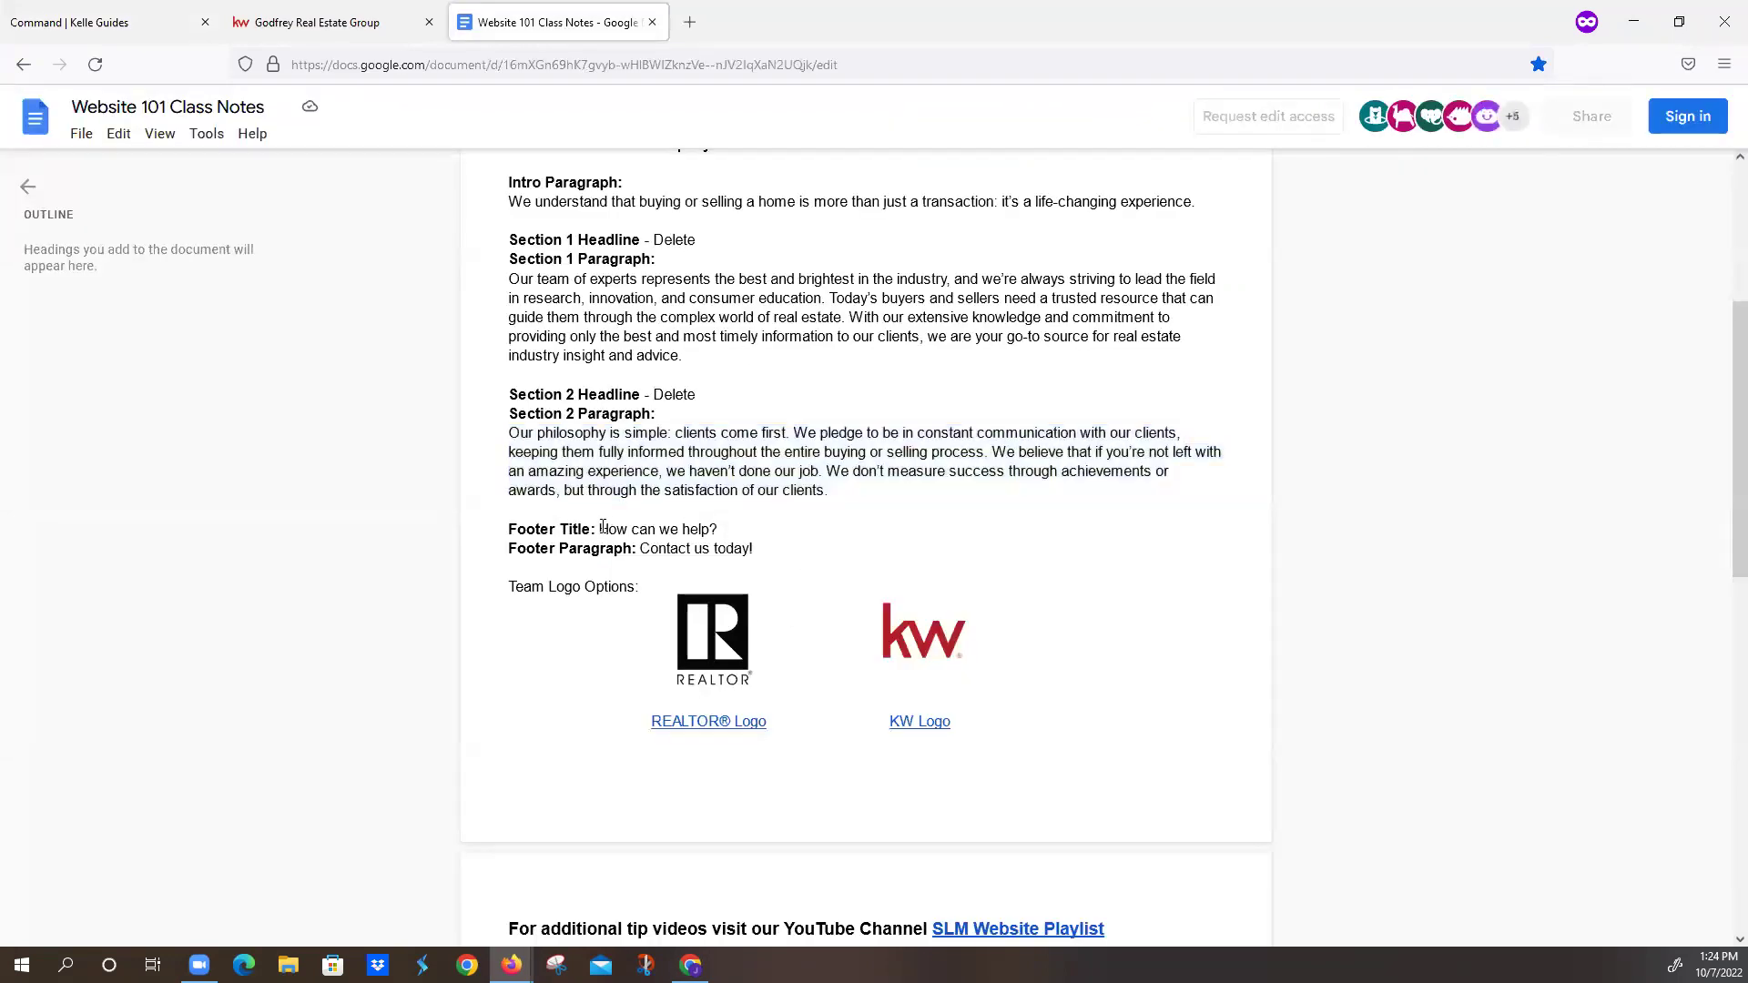
{"action": "left_click_drag", "start_coordinate": [600, 529], "coordinate": [730, 536]}
{"action": "key", "text": "ctrl+c"}
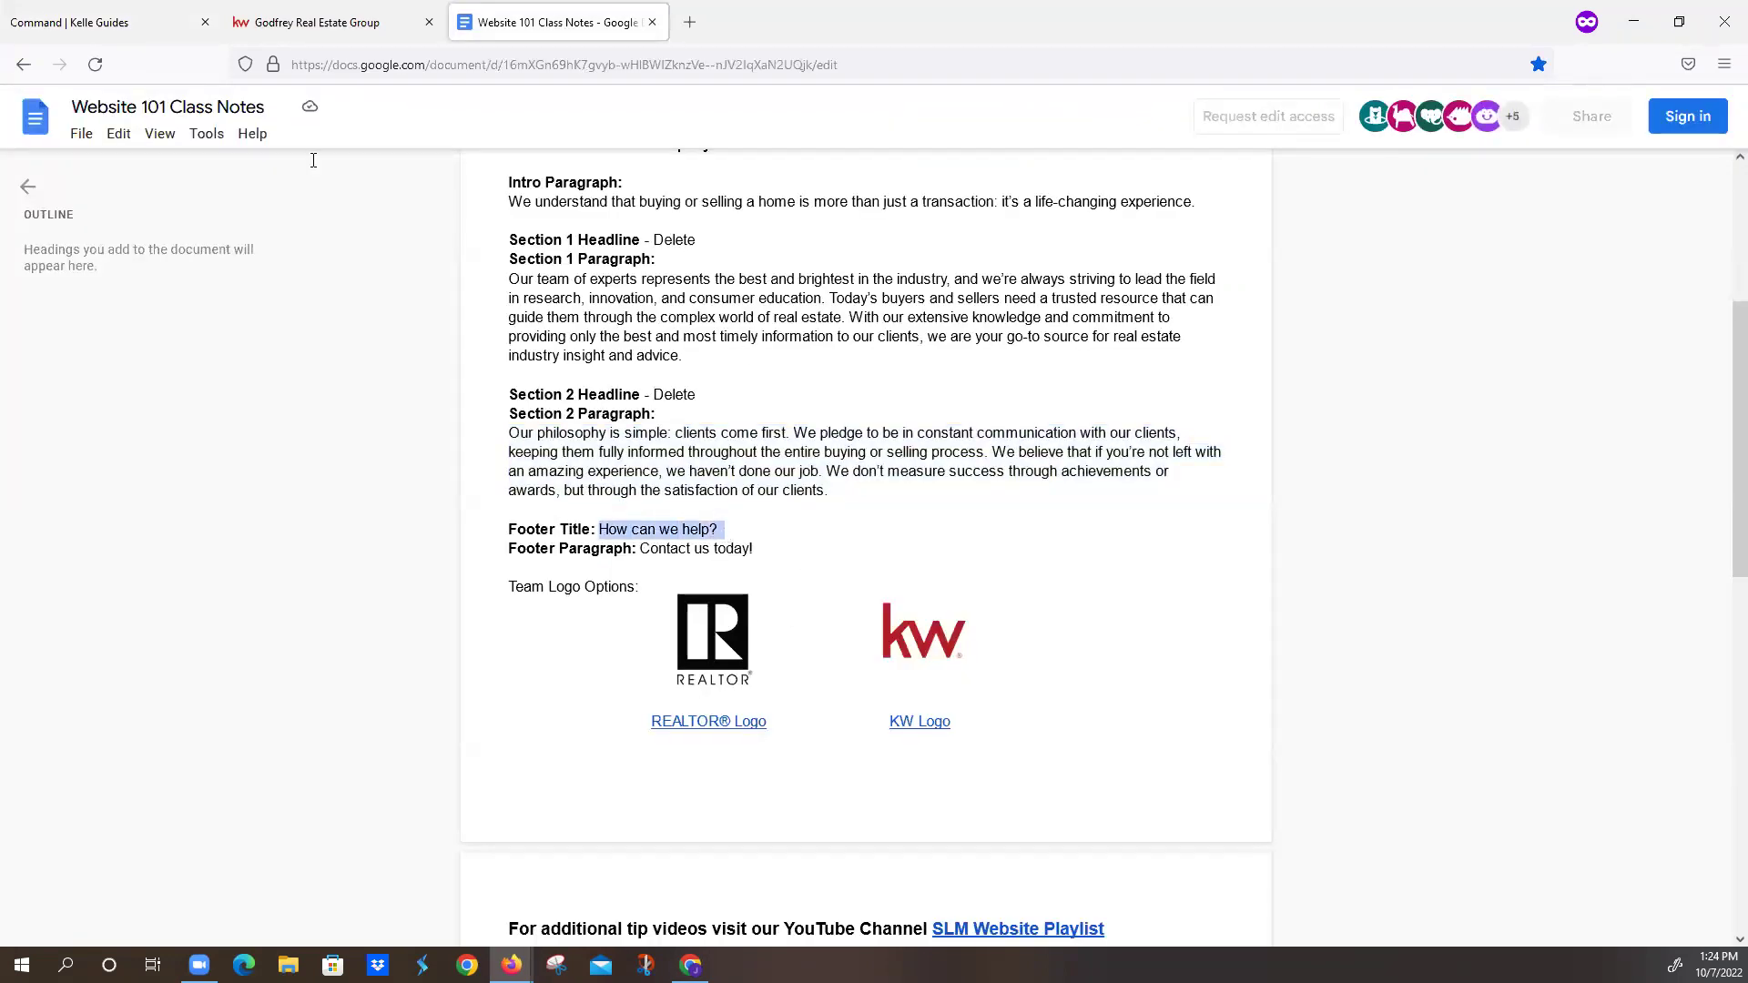
{"action": "left_click", "coordinate": [50, 23]}
{"action": "left_click", "coordinate": [1371, 646]}
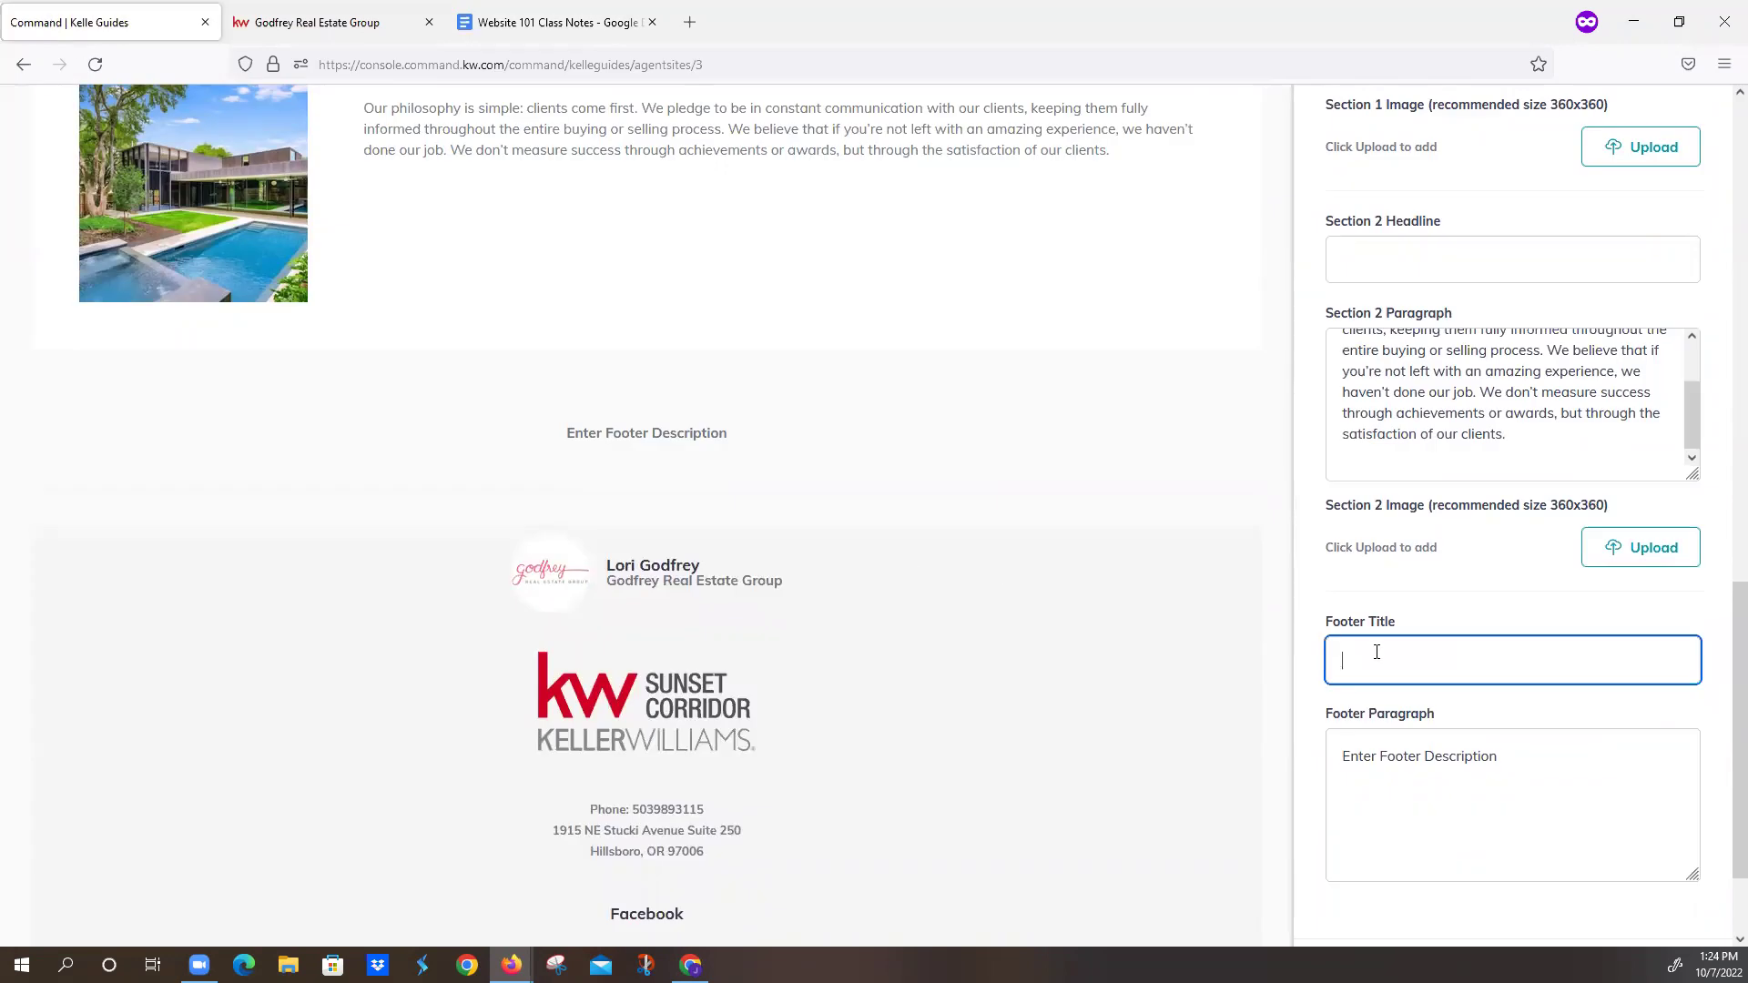
{"action": "key", "text": "ctrl+v"}
- Replace the footer paragraph placeholder with "Contact us today!" from the notes
{"action": "left_click_drag", "start_coordinate": [1517, 752], "coordinate": [1243, 739]}
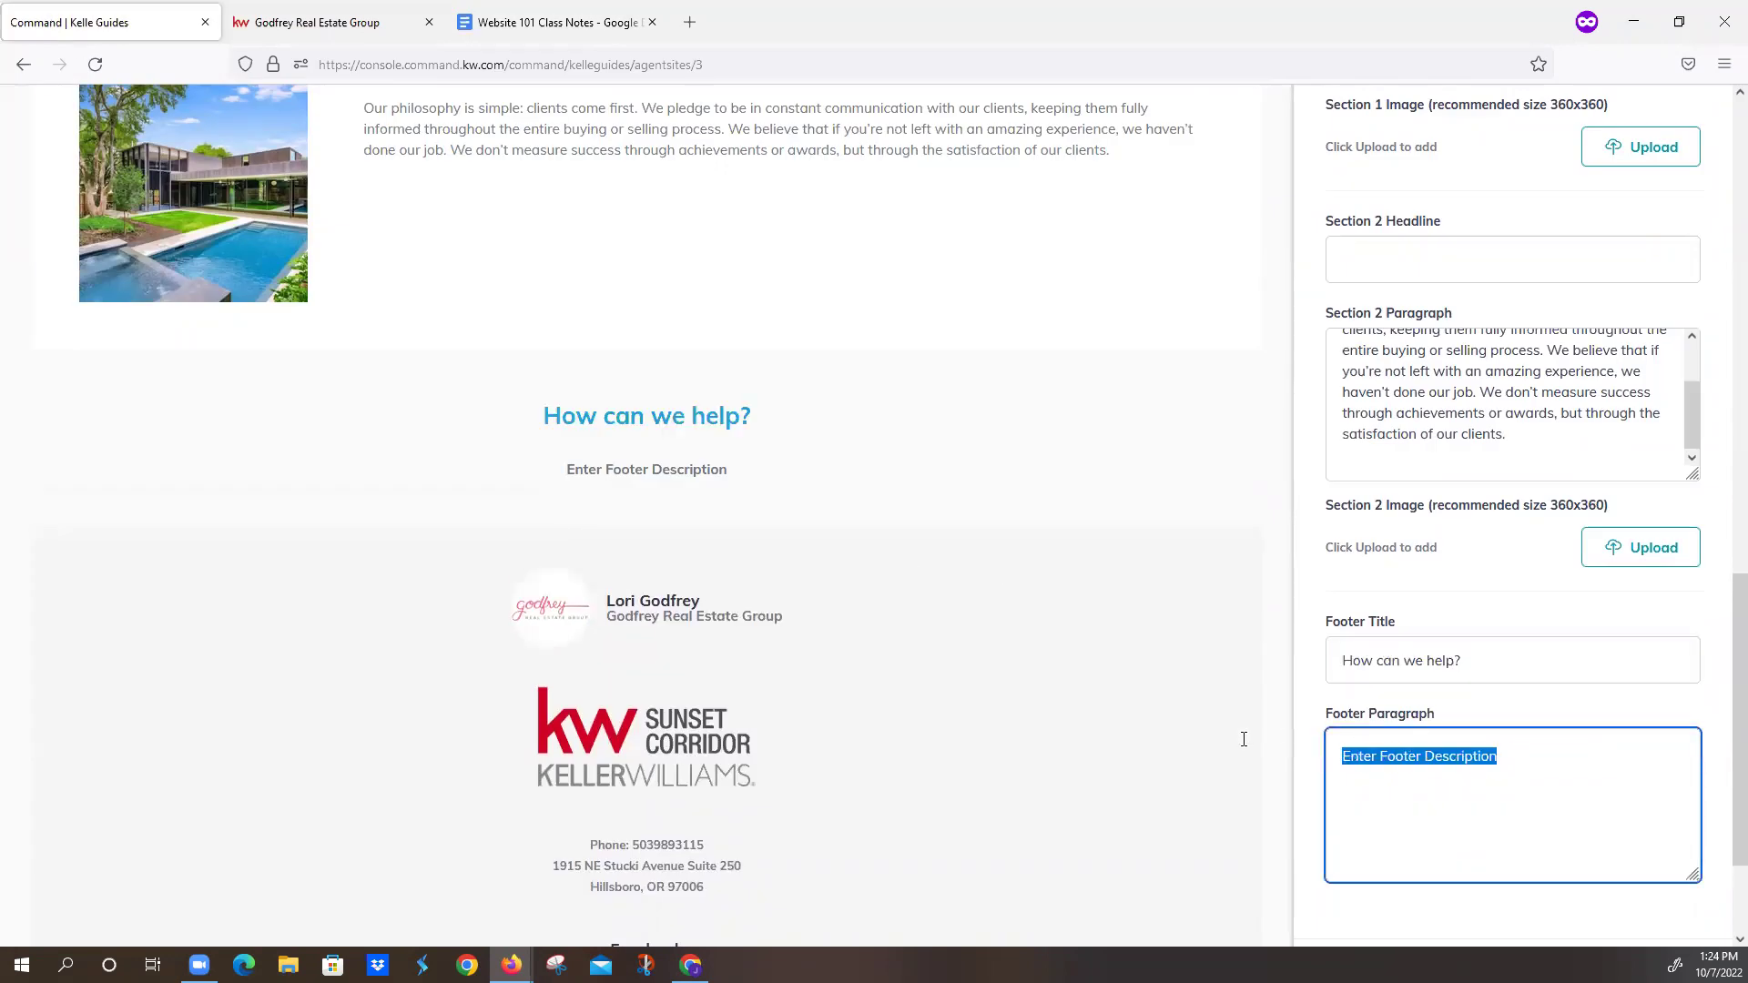
{"action": "key", "text": "BackSpace"}
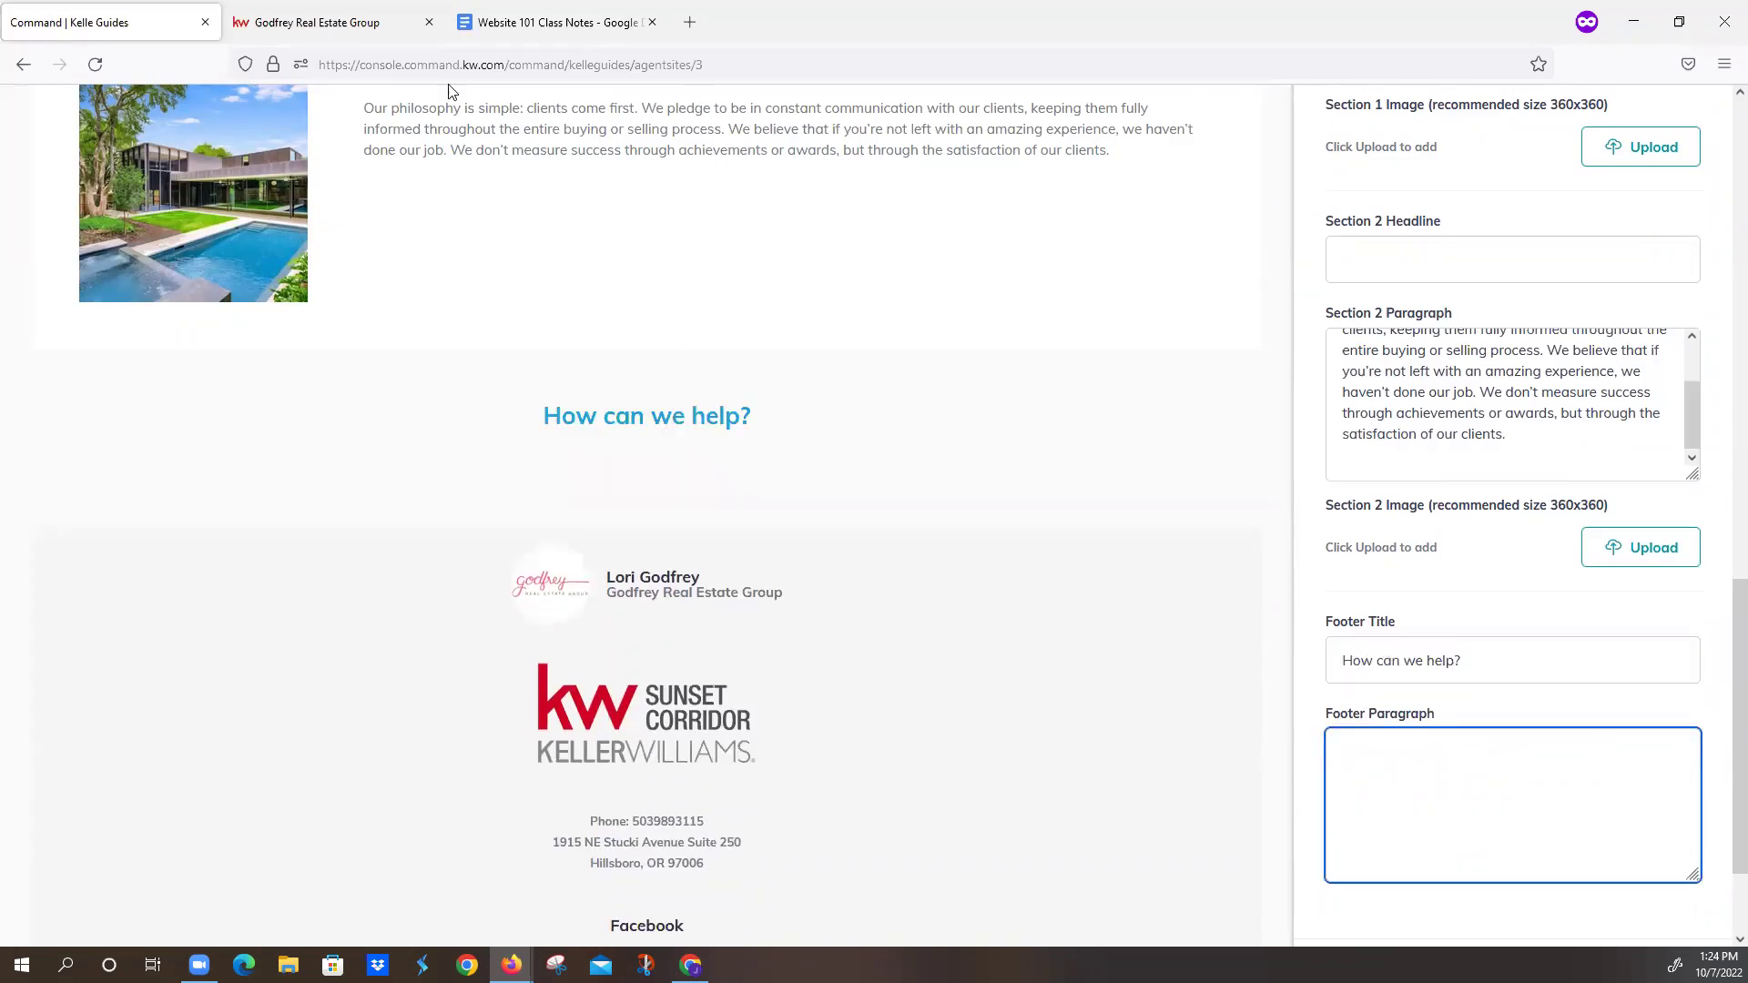
{"action": "left_click", "coordinate": [528, 24]}
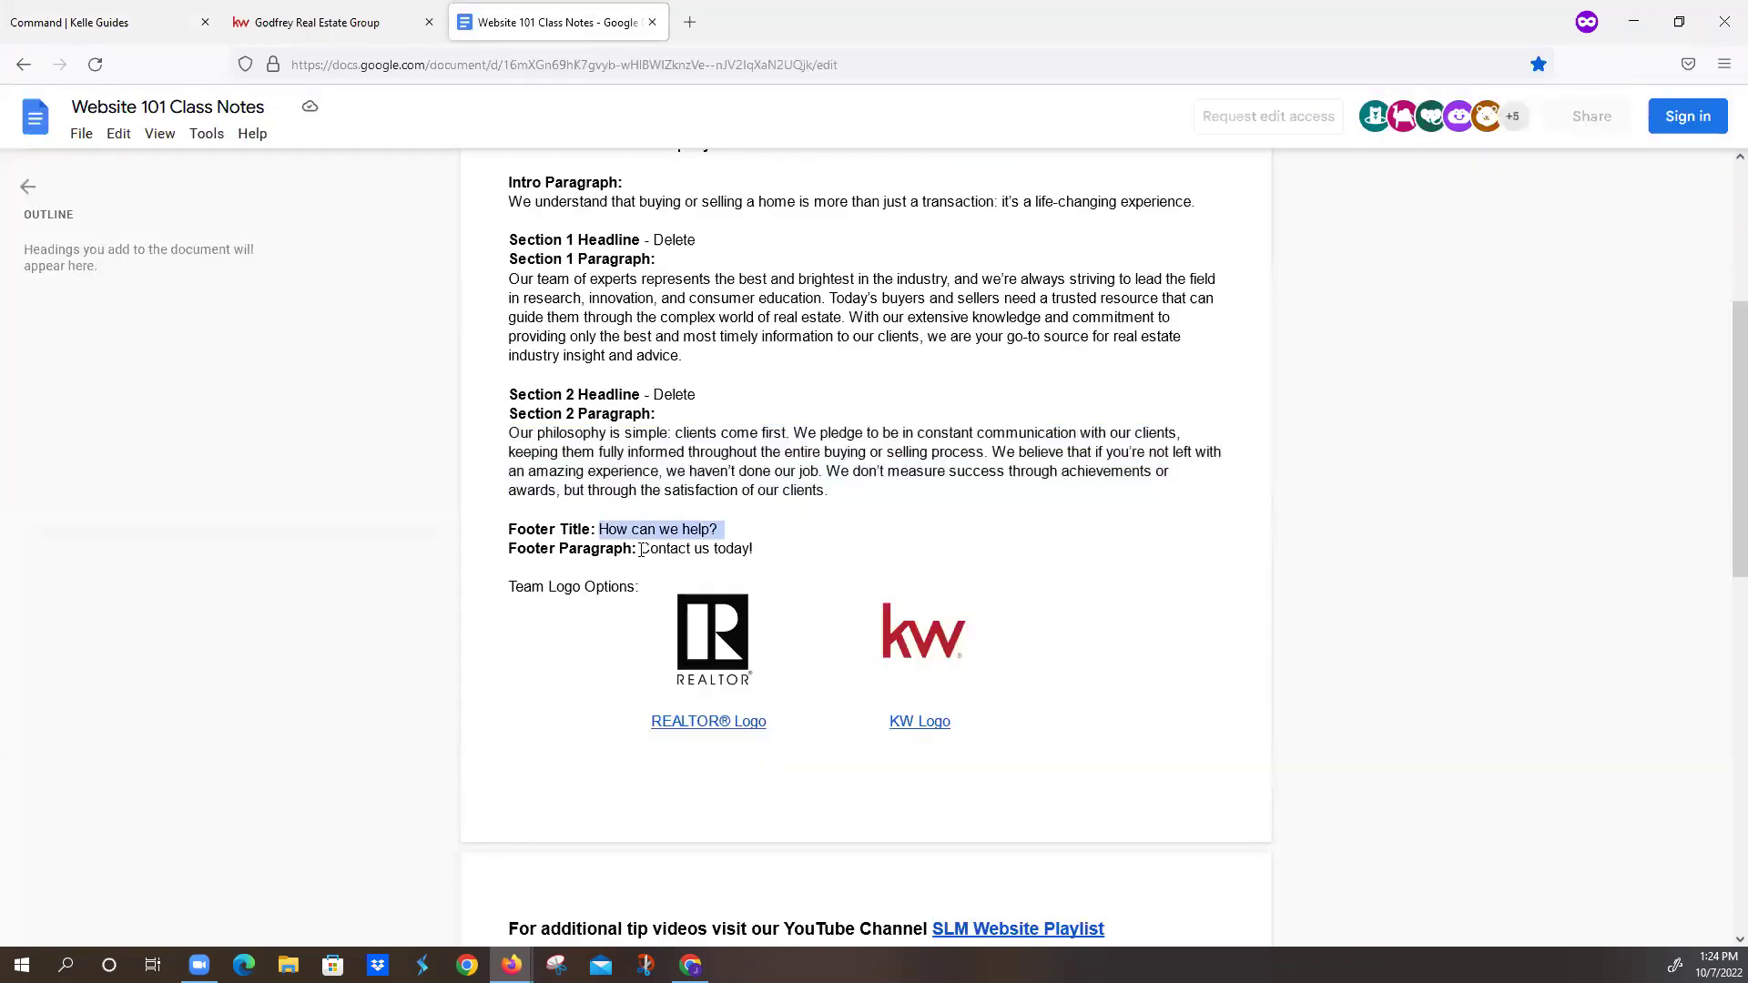
{"action": "left_click_drag", "start_coordinate": [639, 548], "coordinate": [759, 548]}
{"action": "key", "text": "ctrl+c"}
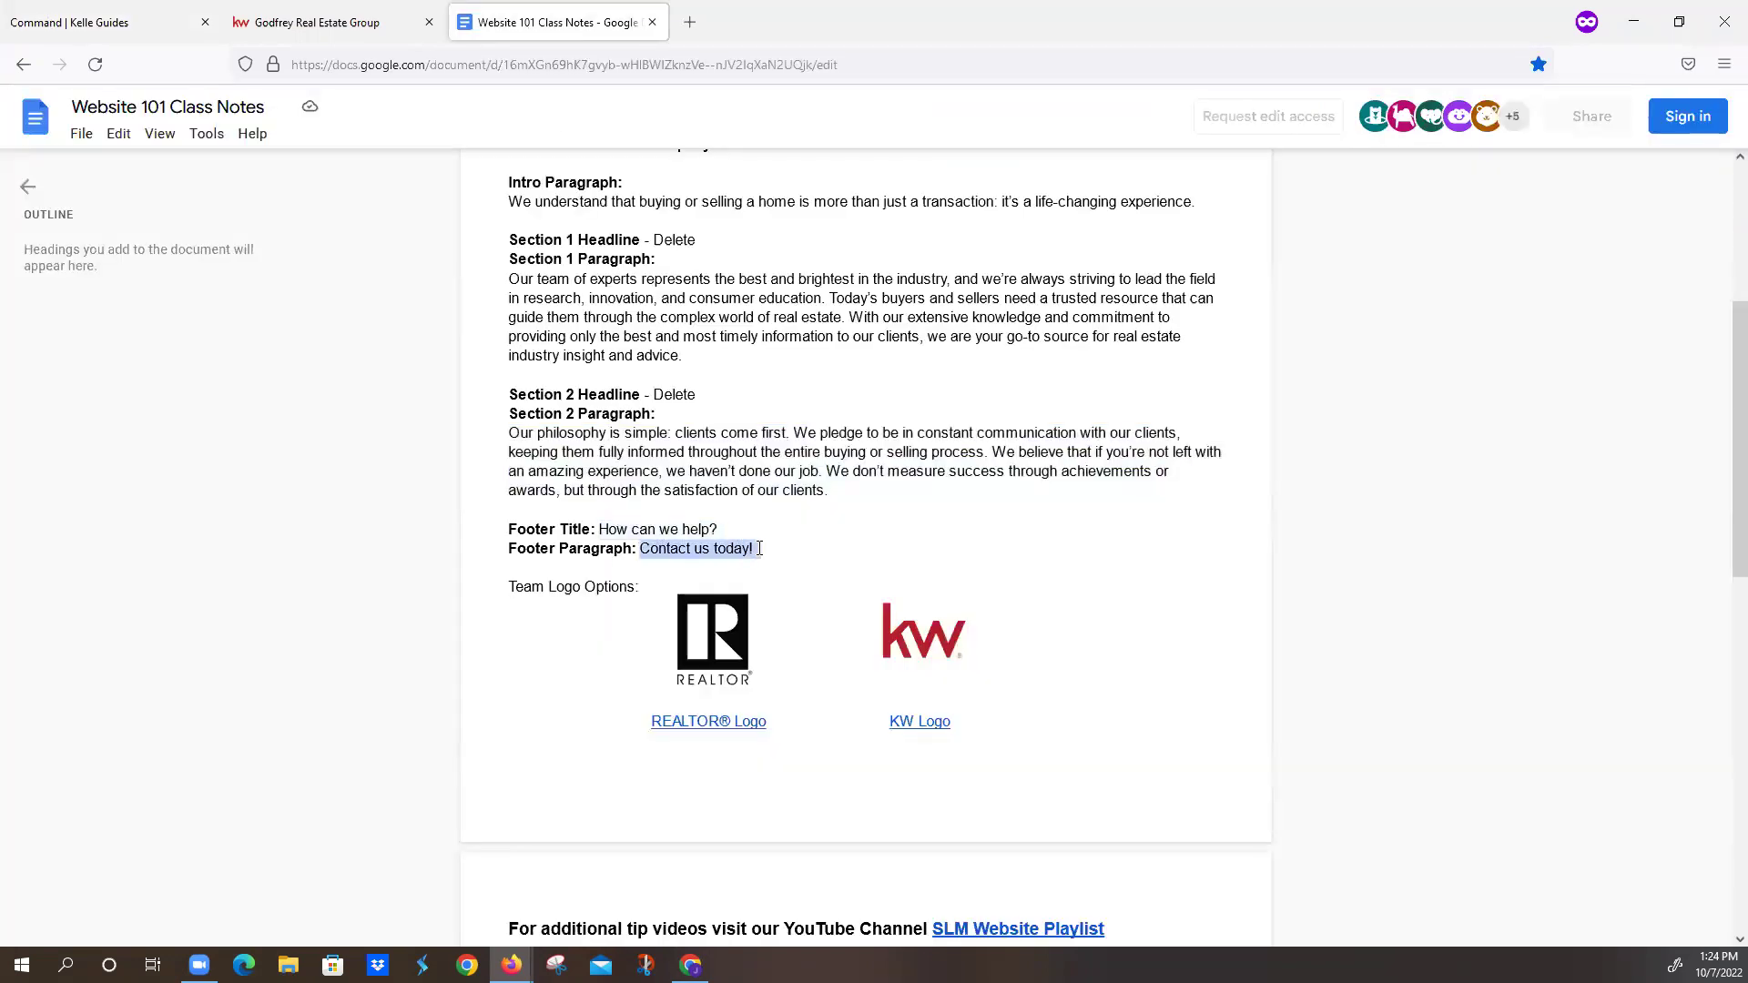
{"action": "left_click", "coordinate": [58, 20]}
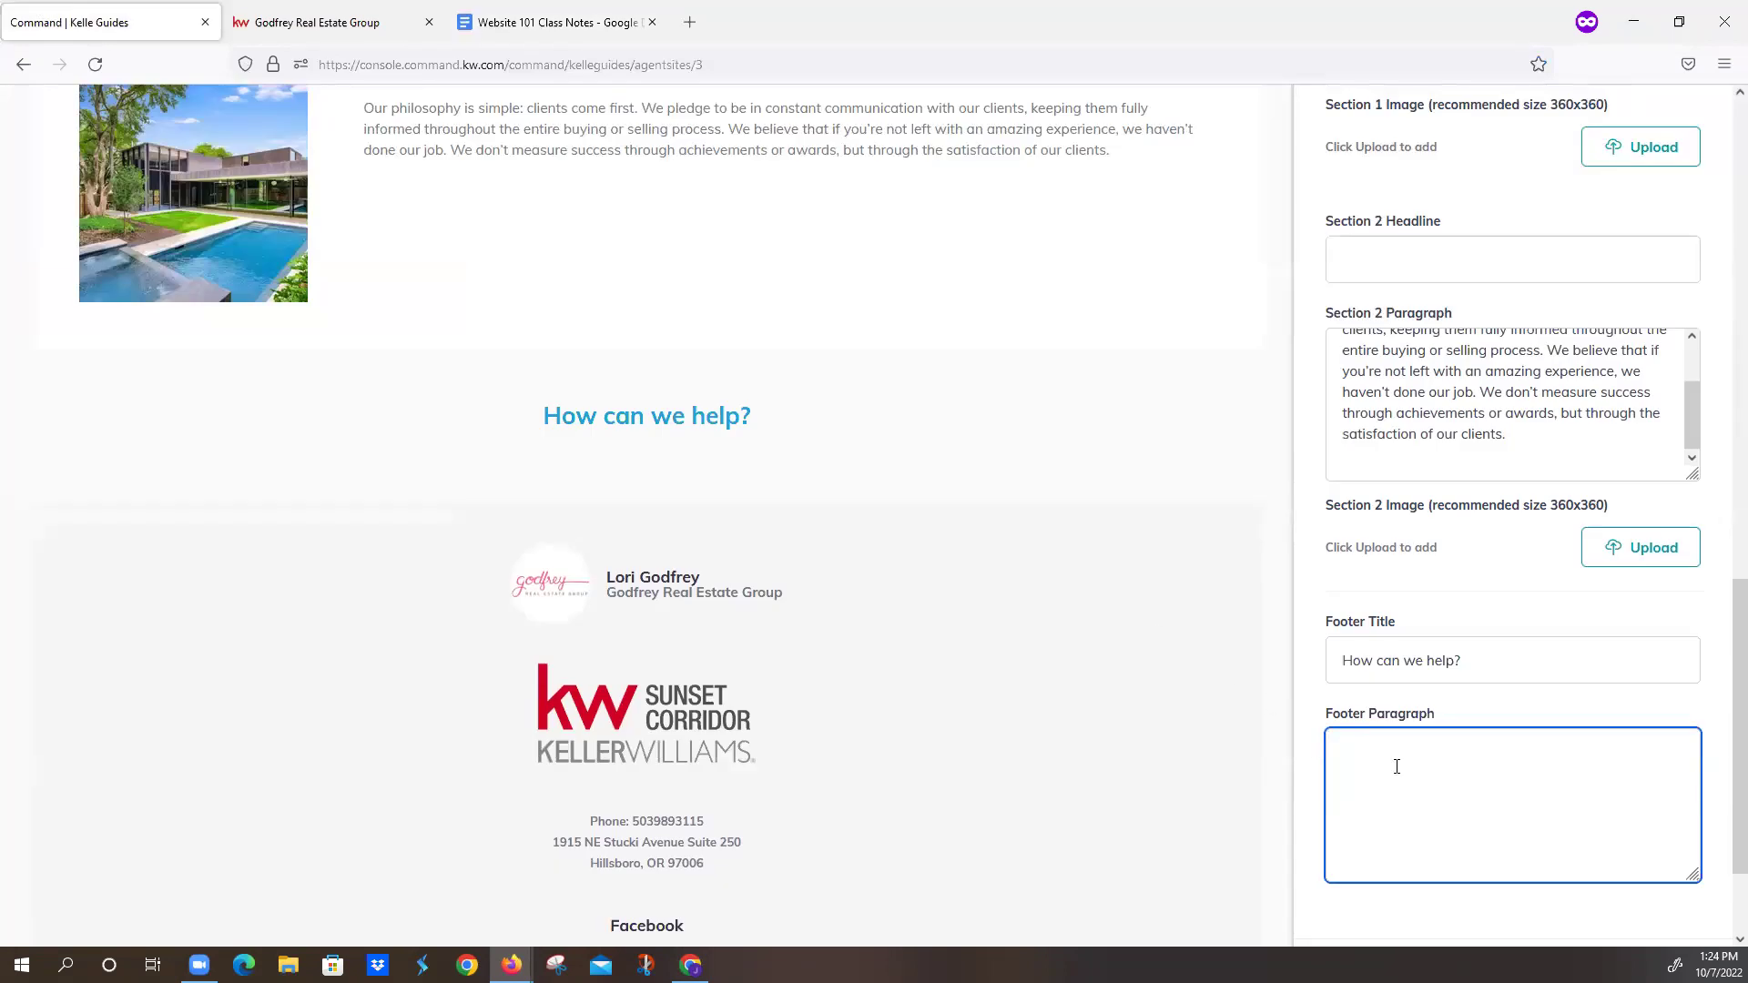
{"action": "key", "text": "ctrl+v"}
{"action": "scroll", "coordinate": [1451, 815], "scroll_direction": "down", "scroll_amount": 2}
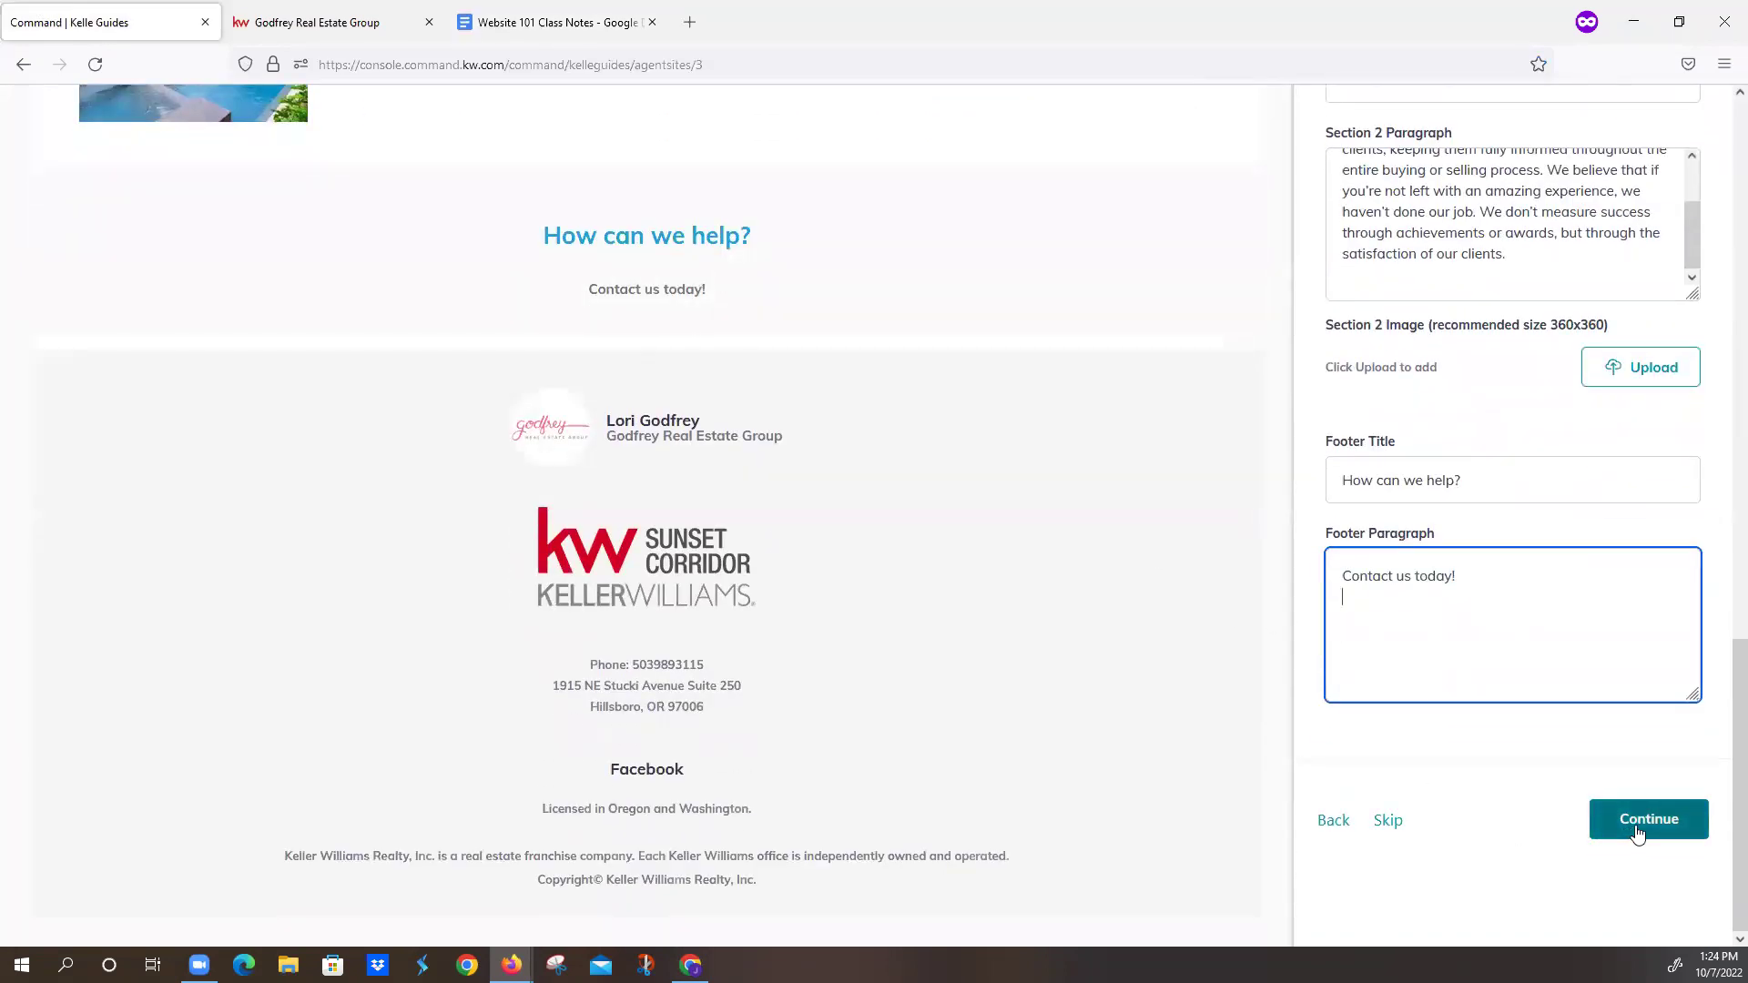
{"action": "key", "text": "Return"}
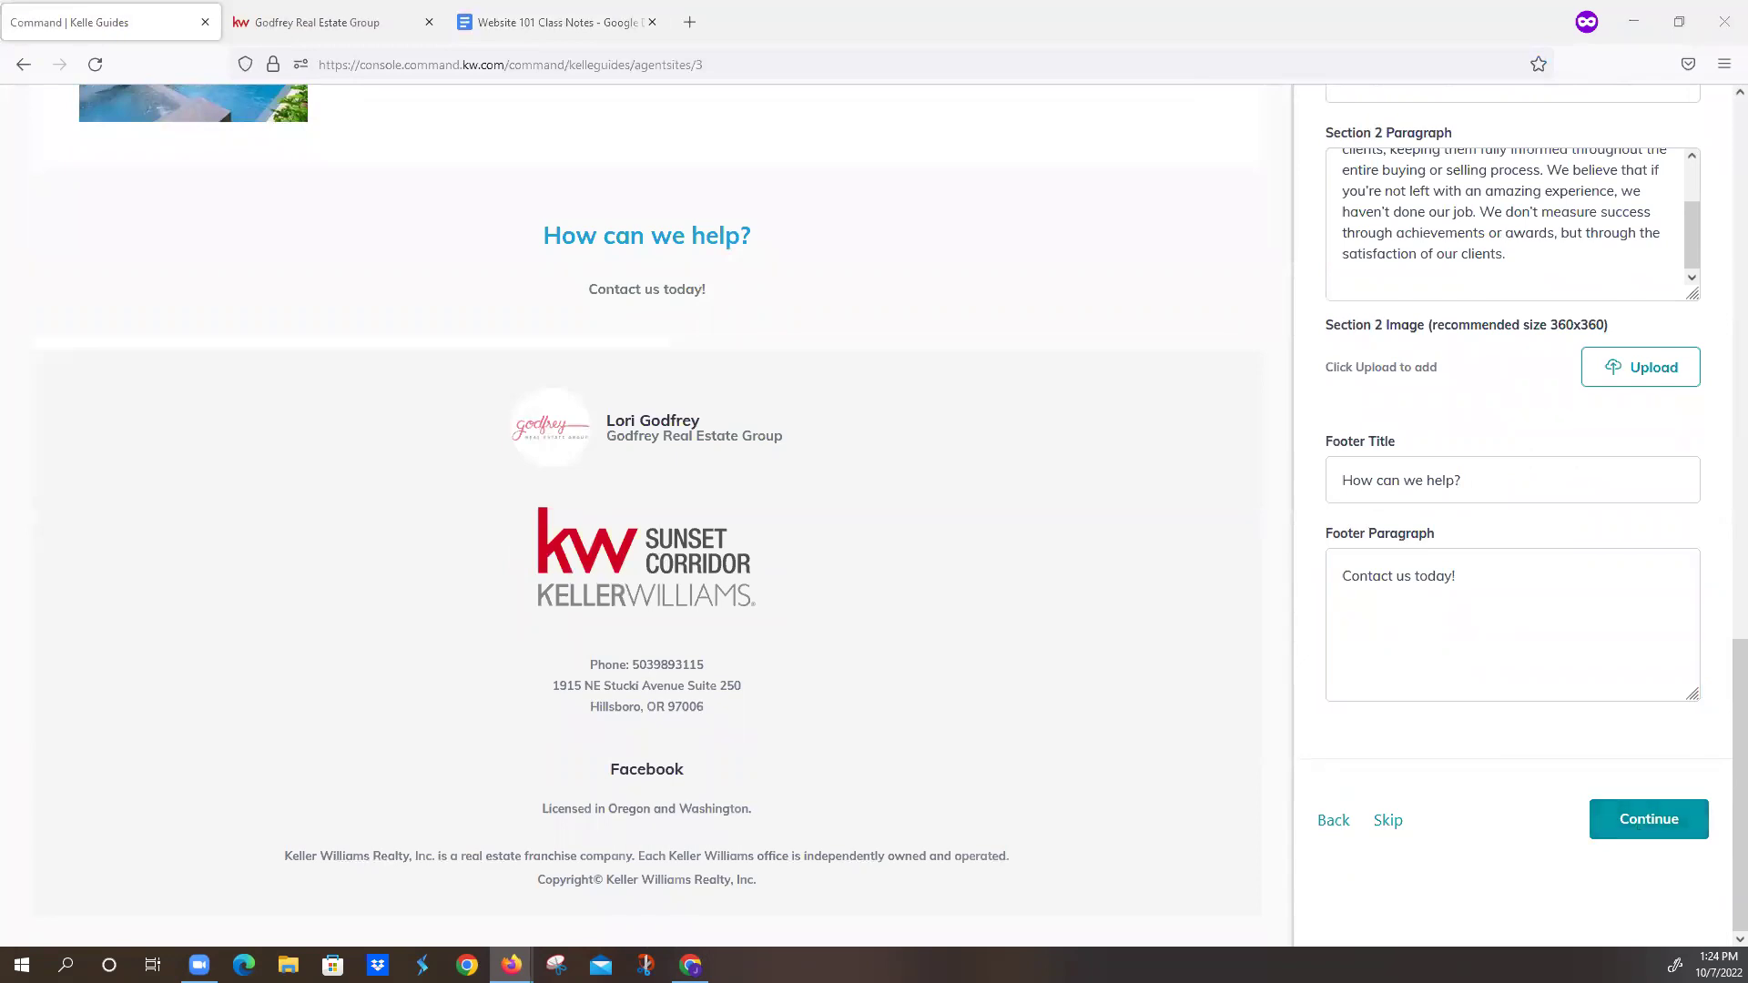
- Save the About Us content and continue to the About Me page
{"action": "left_click", "coordinate": [1652, 832]}
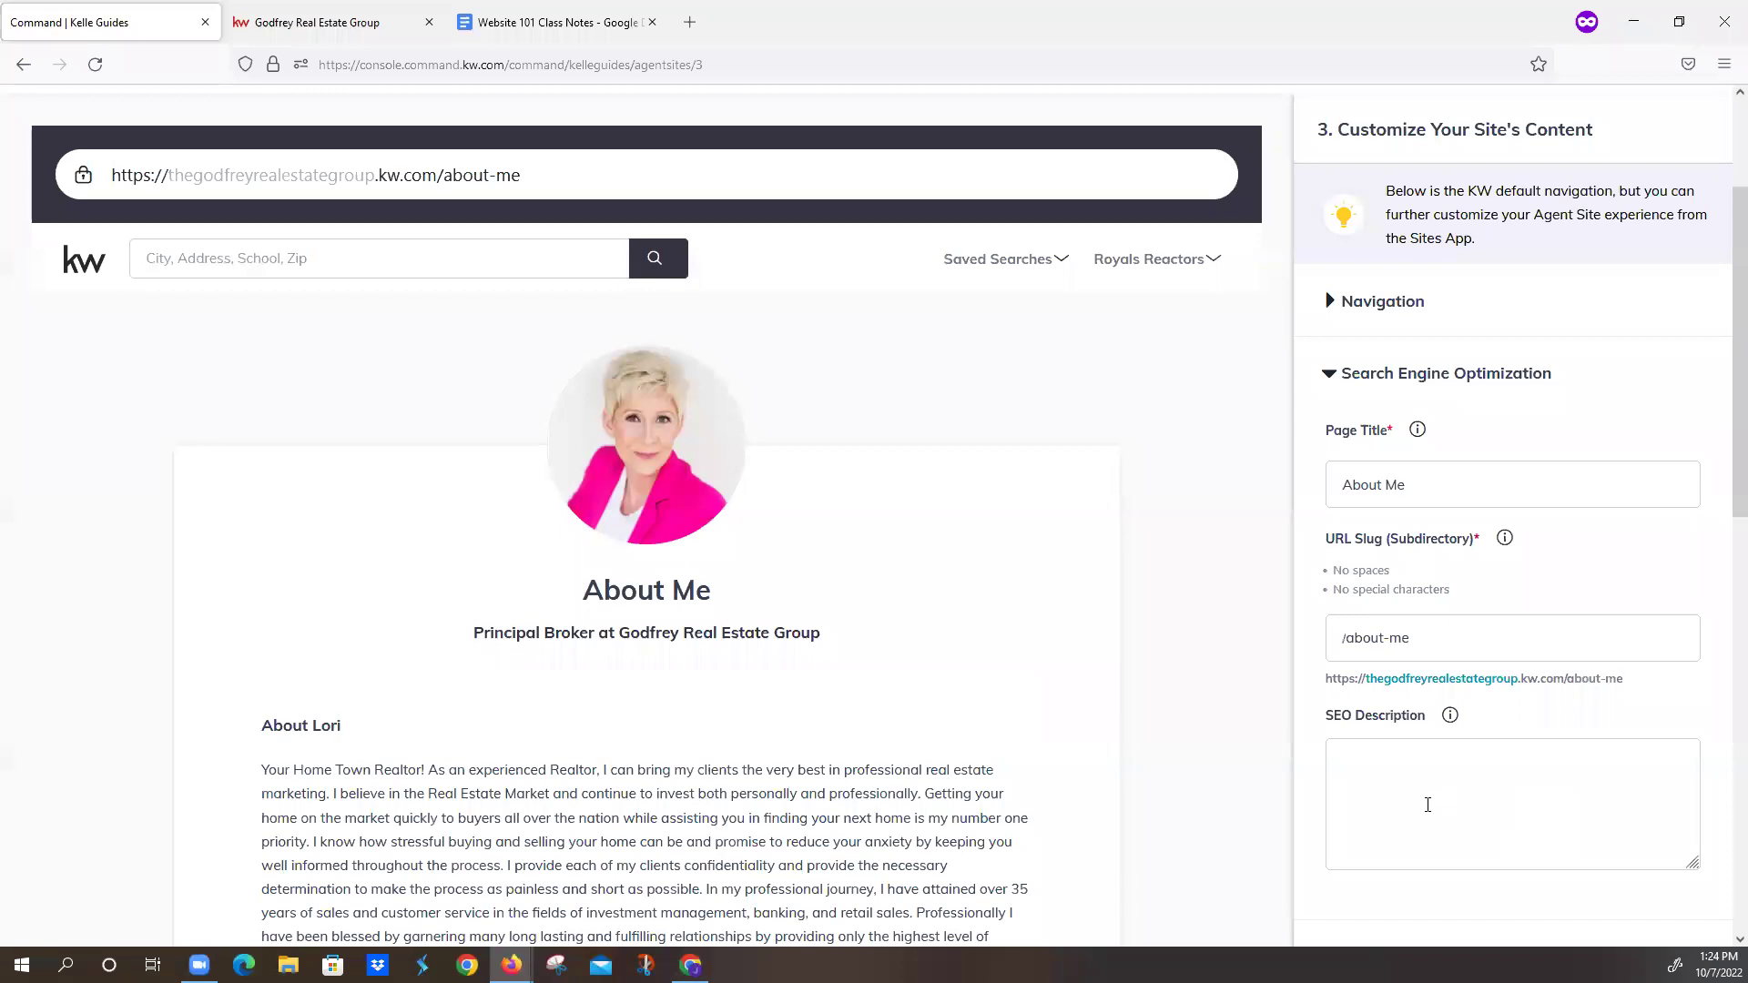
{"action": "scroll", "coordinate": [1425, 810], "scroll_direction": "down", "scroll_amount": 2}
{"action": "scroll", "coordinate": [546, 728], "scroll_direction": "down", "scroll_amount": 2}
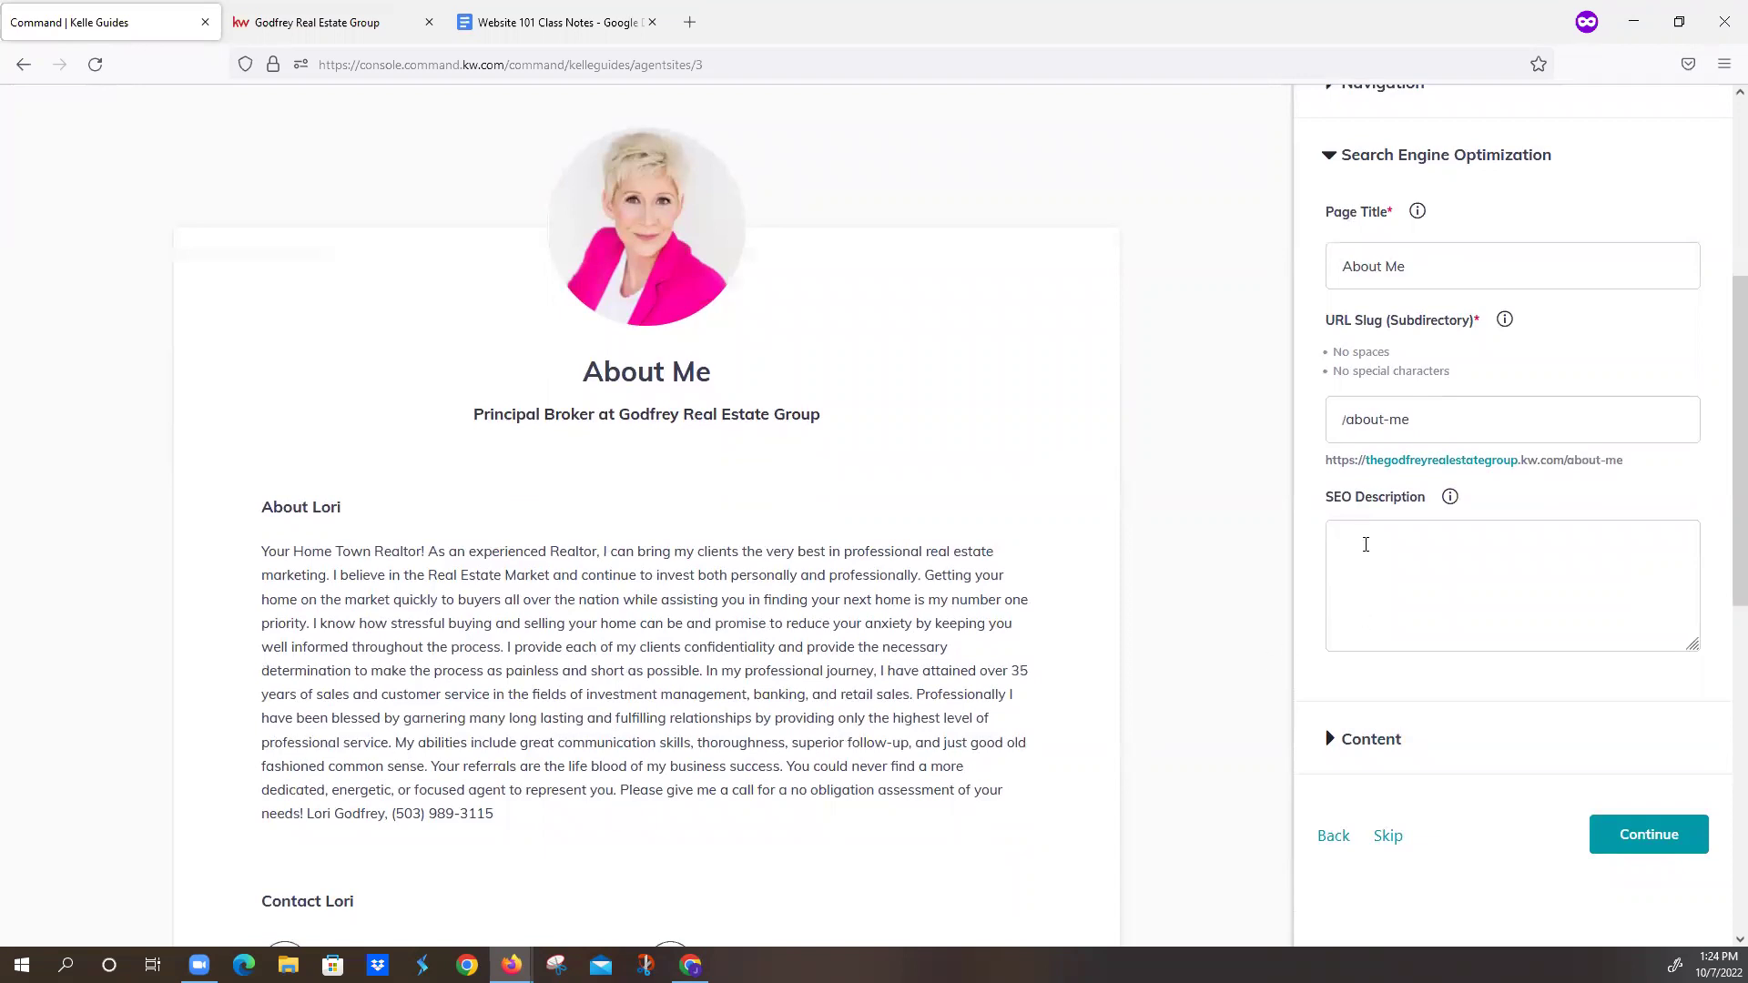
- Enter "About Lori" as the About Me page's SEO description
{"action": "left_click", "coordinate": [1365, 542]}
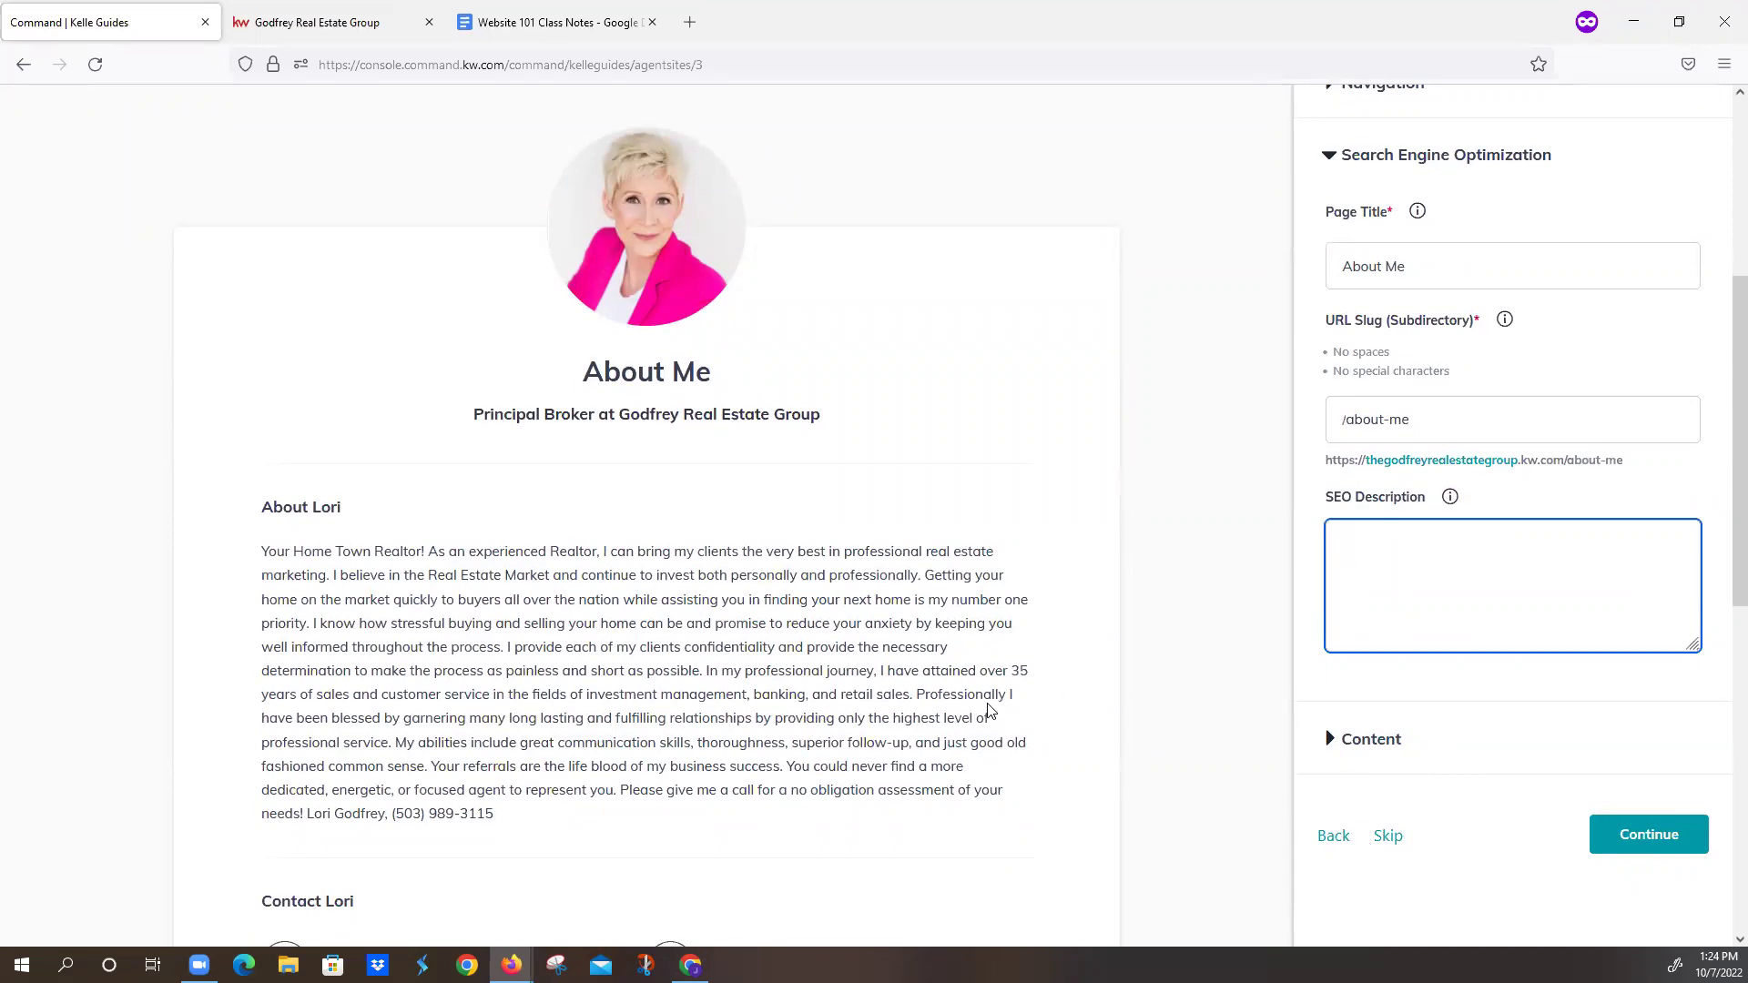
{"action": "left_click", "coordinate": [541, 21]}
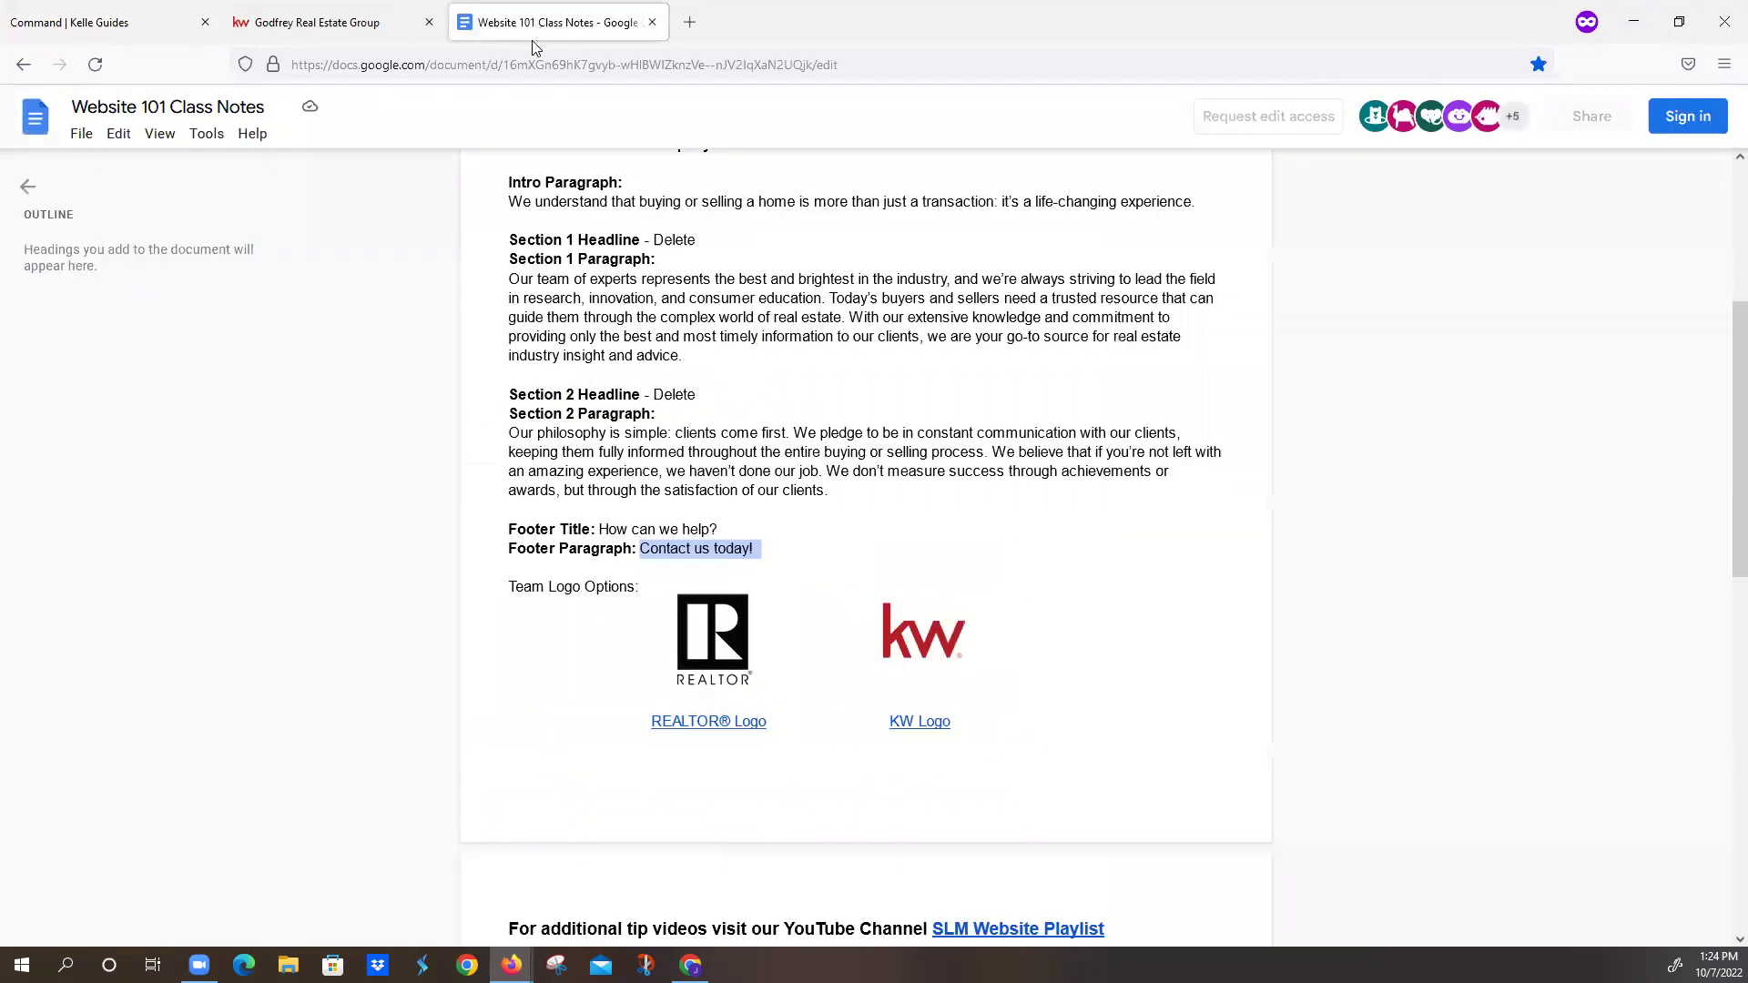
{"action": "double_click", "coordinate": [529, 64]}
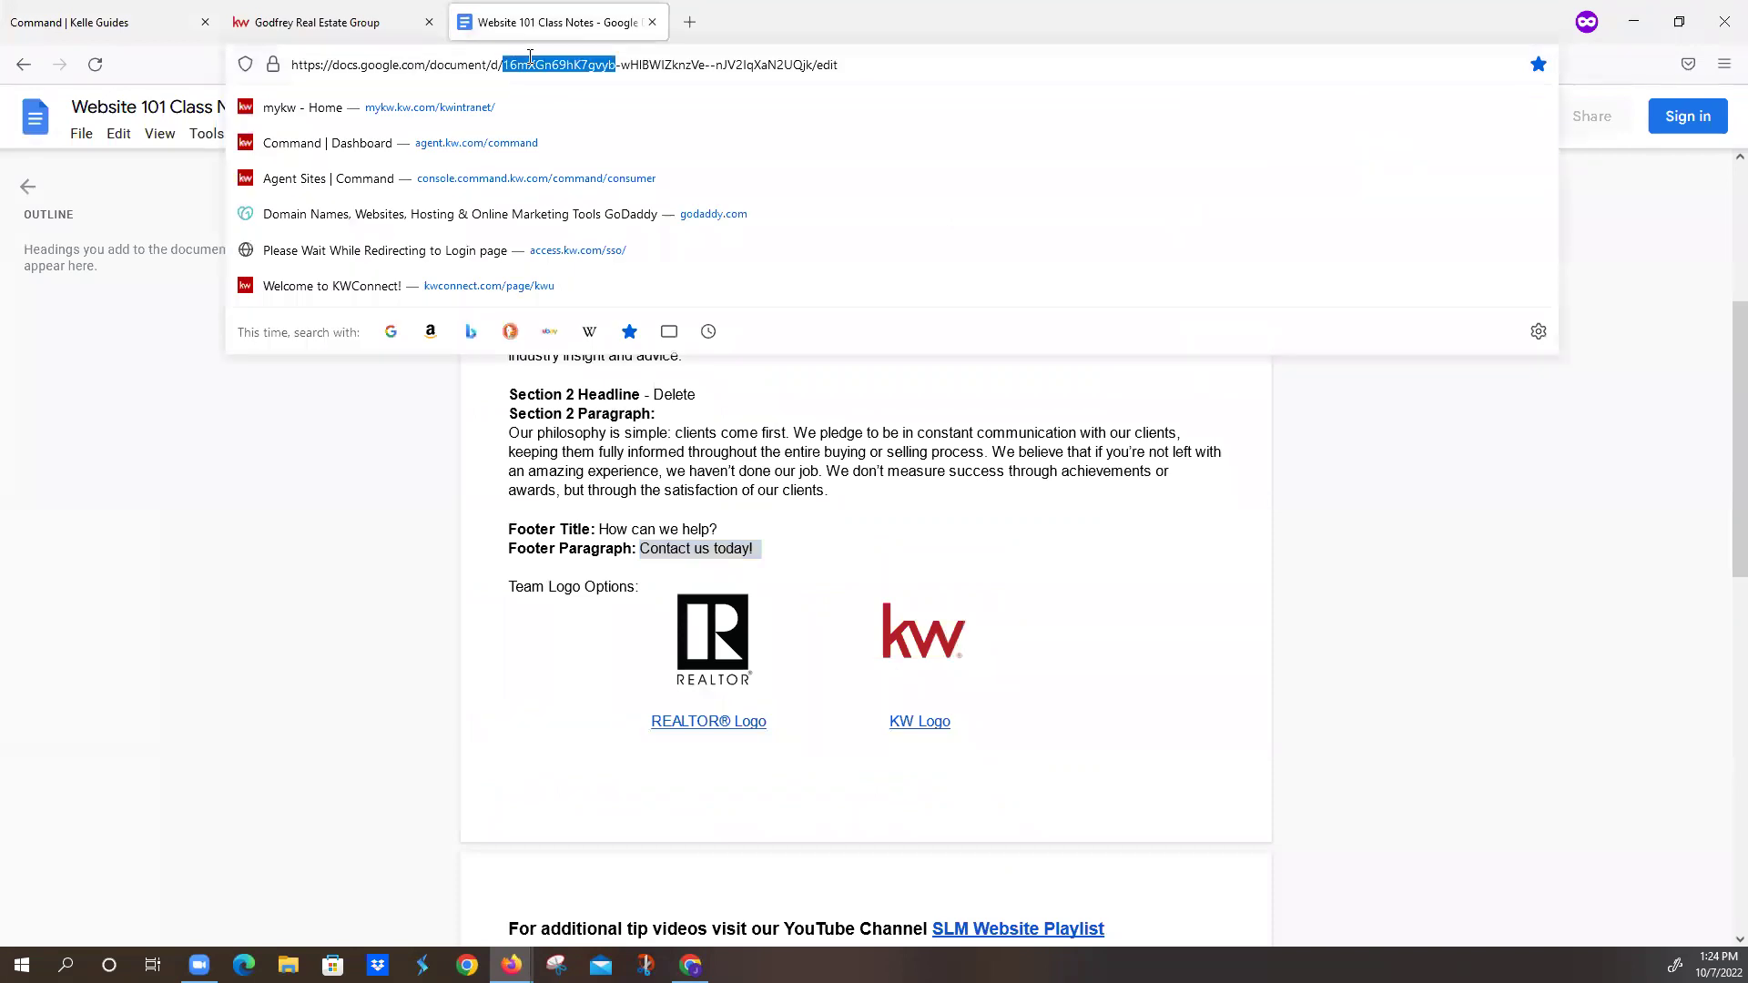
{"action": "left_click", "coordinate": [530, 64]}
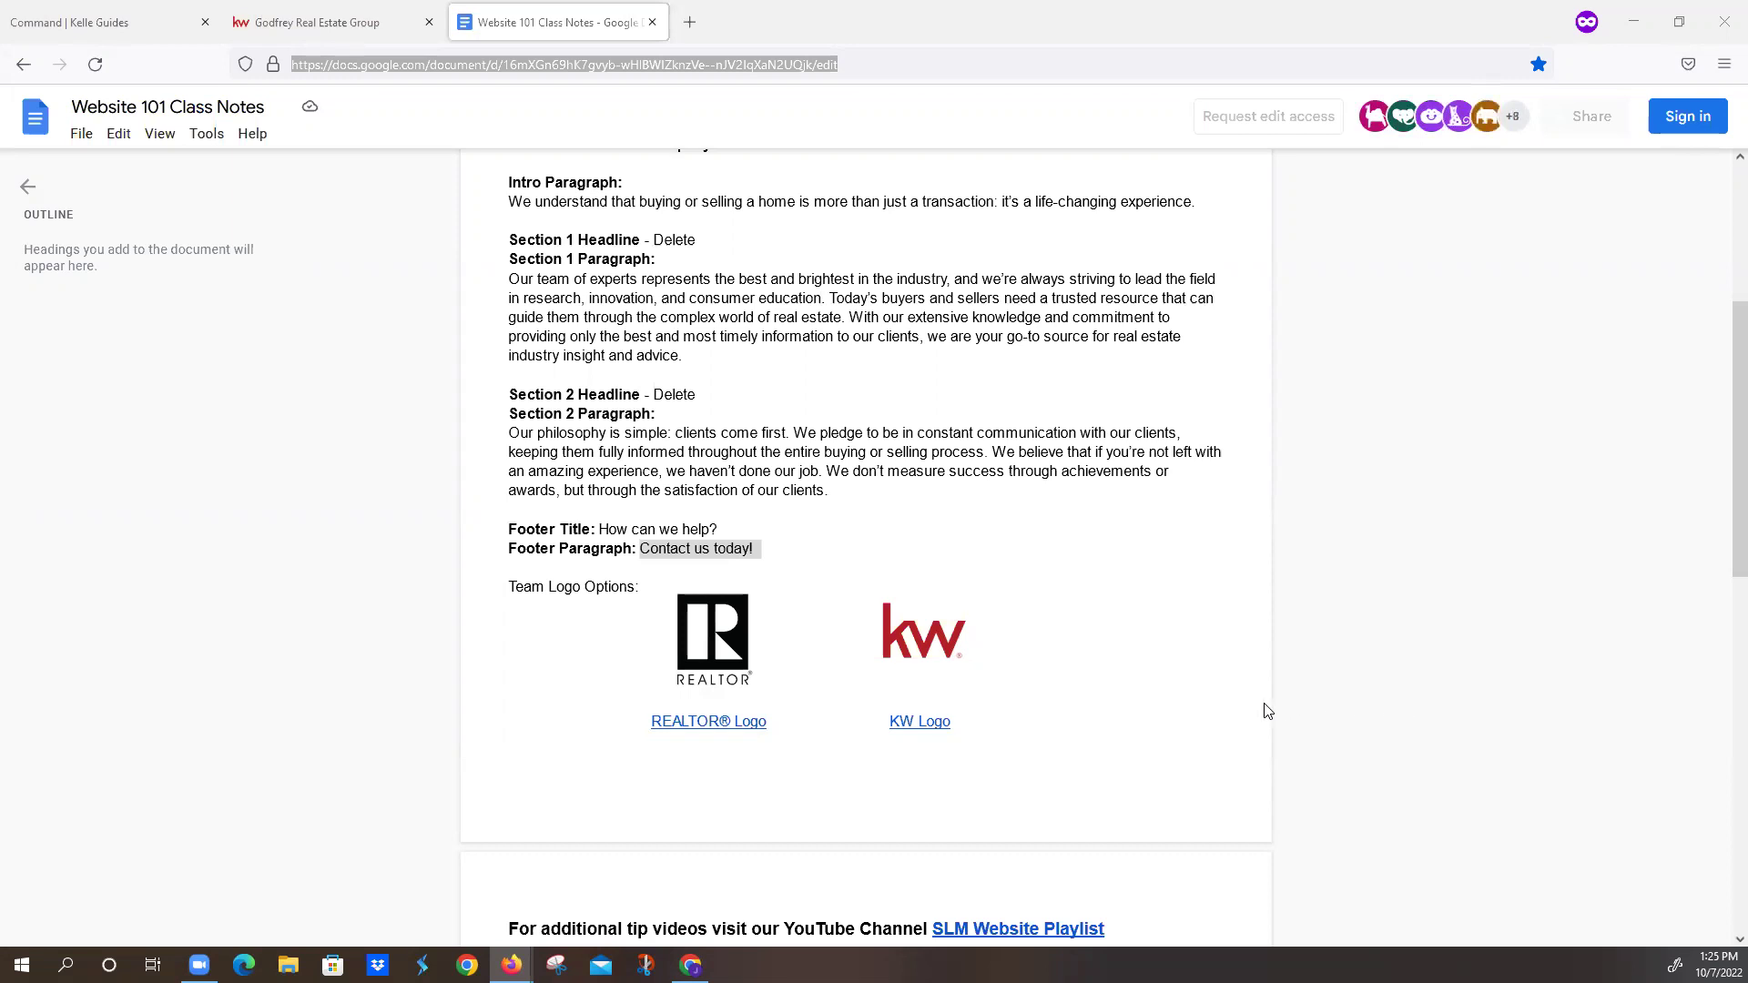
{"action": "left_click", "coordinate": [118, 24]}
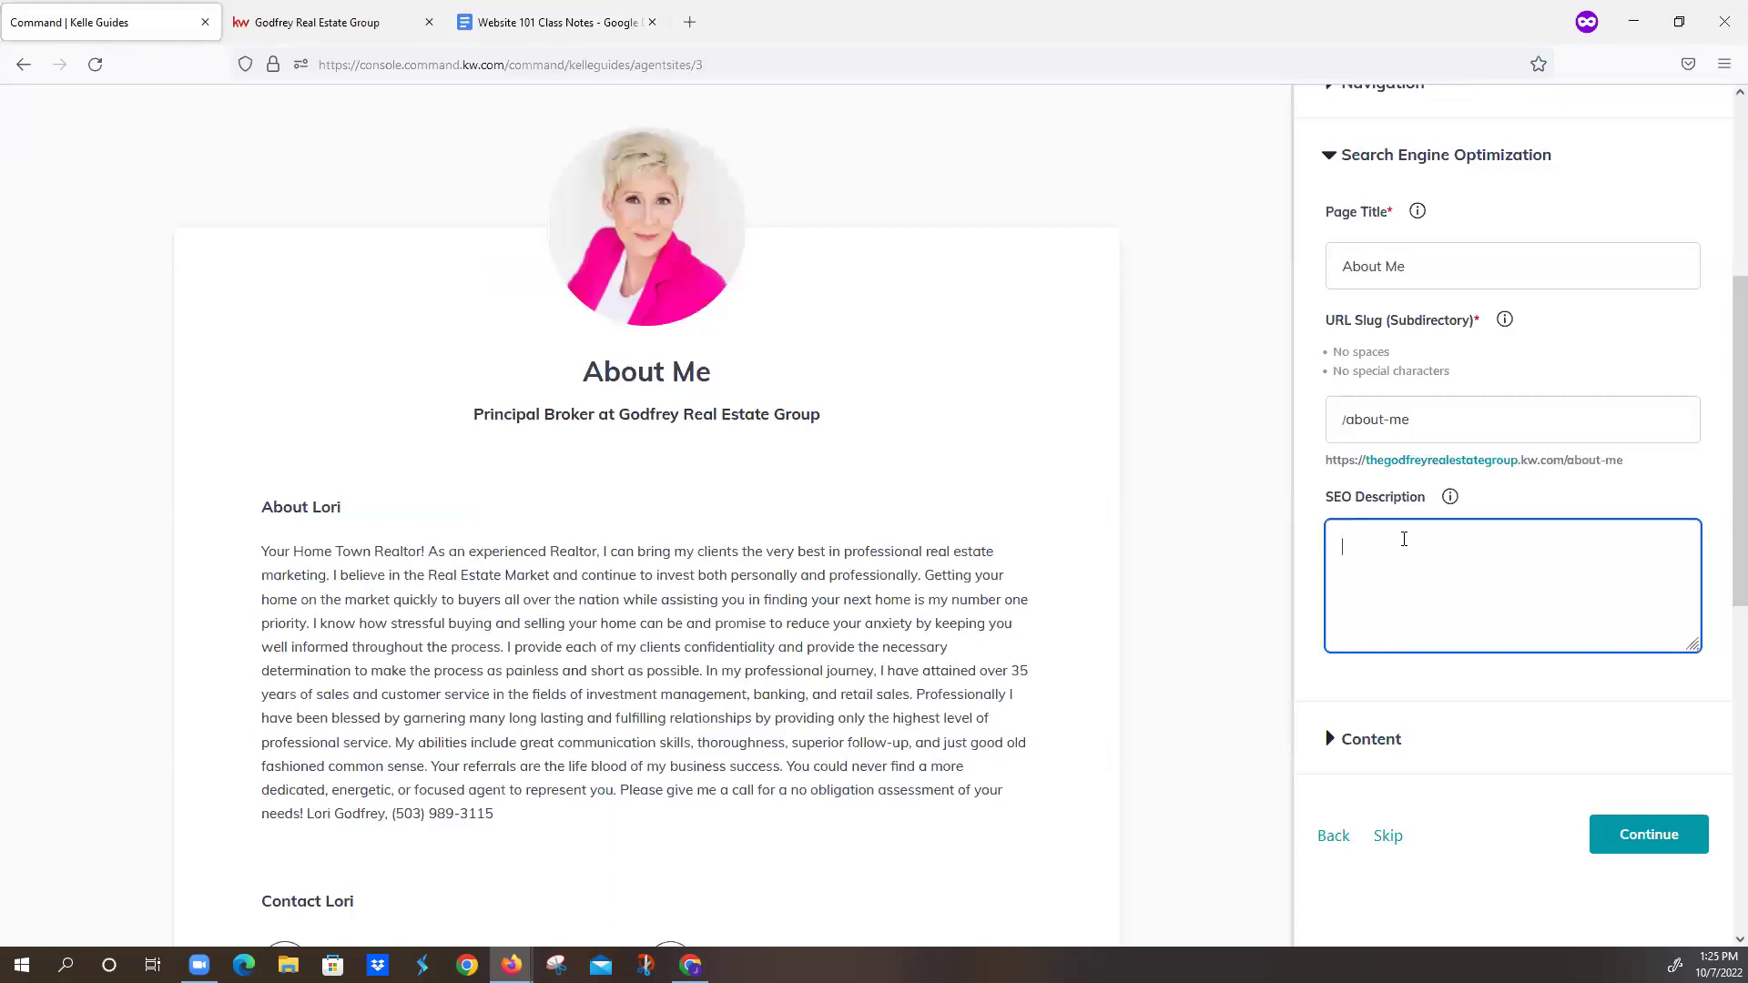
{"action": "type", "text": "About Me"}
{"action": "key", "text": "BackSpace"}
{"action": "key", "text": "BackSpace"}
{"action": "type", "text": "Lori"}
- Continue to Contact Us, review its Message Hint, and save with the default content
{"action": "left_click", "coordinate": [1634, 834]}
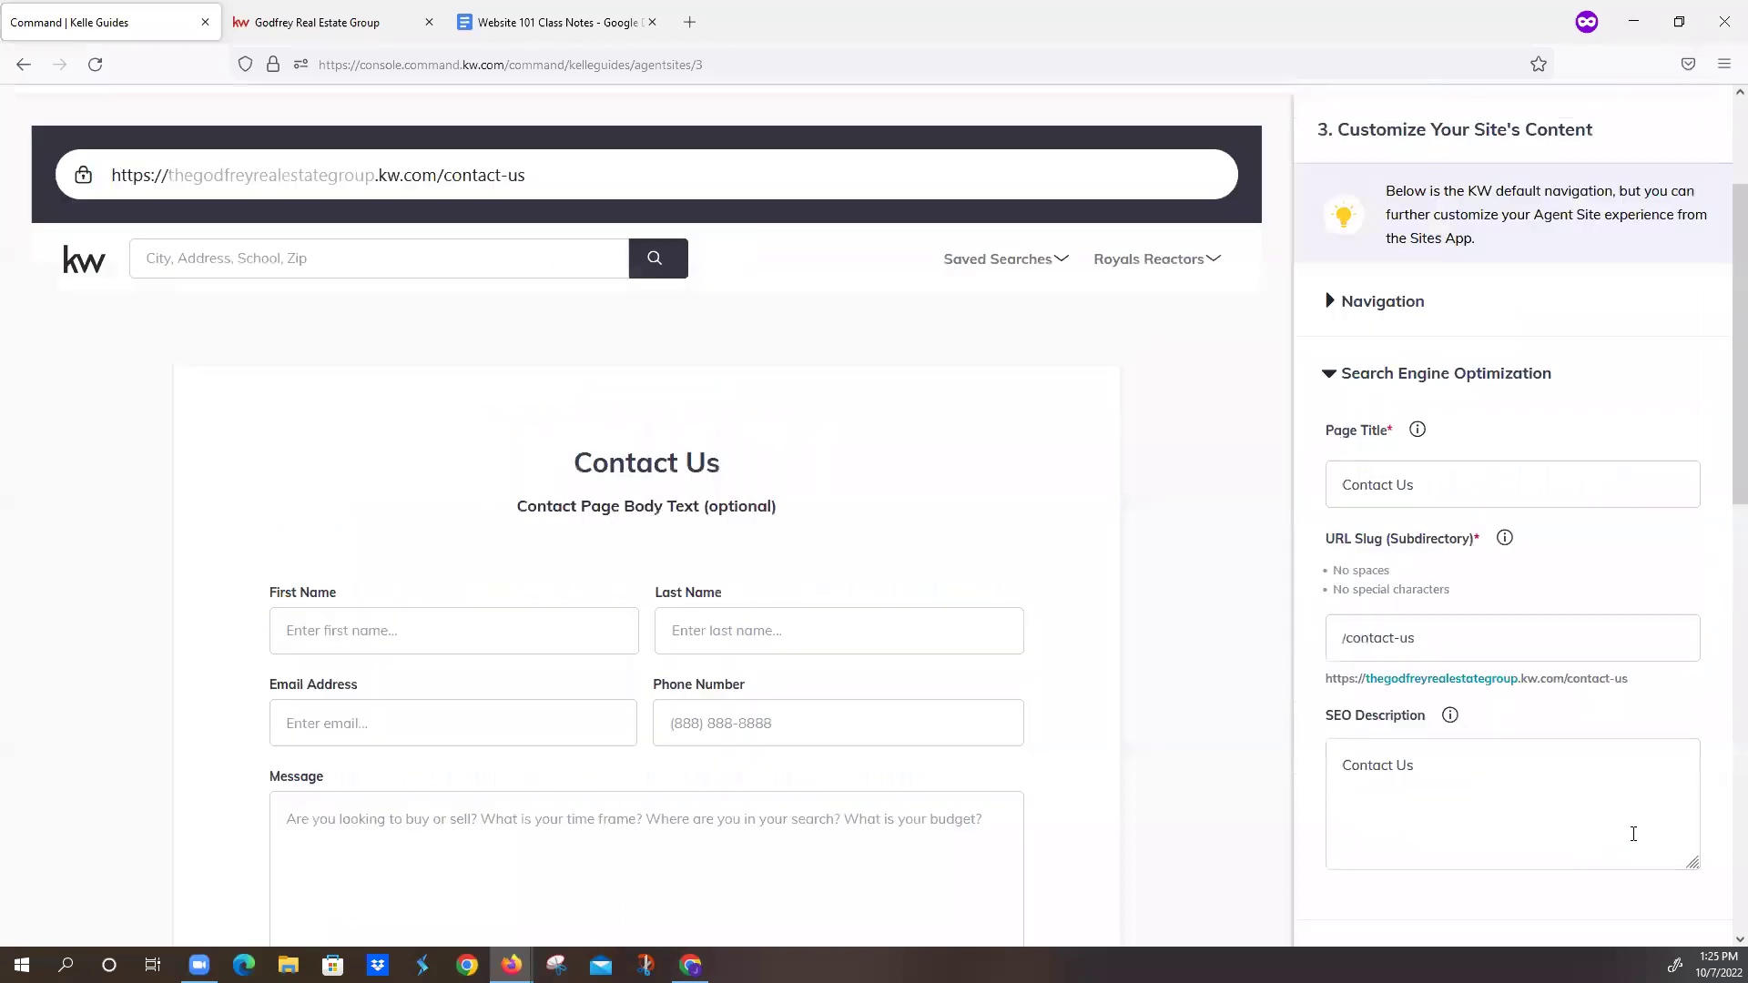
{"action": "scroll", "coordinate": [1568, 803], "scroll_direction": "down", "scroll_amount": 3}
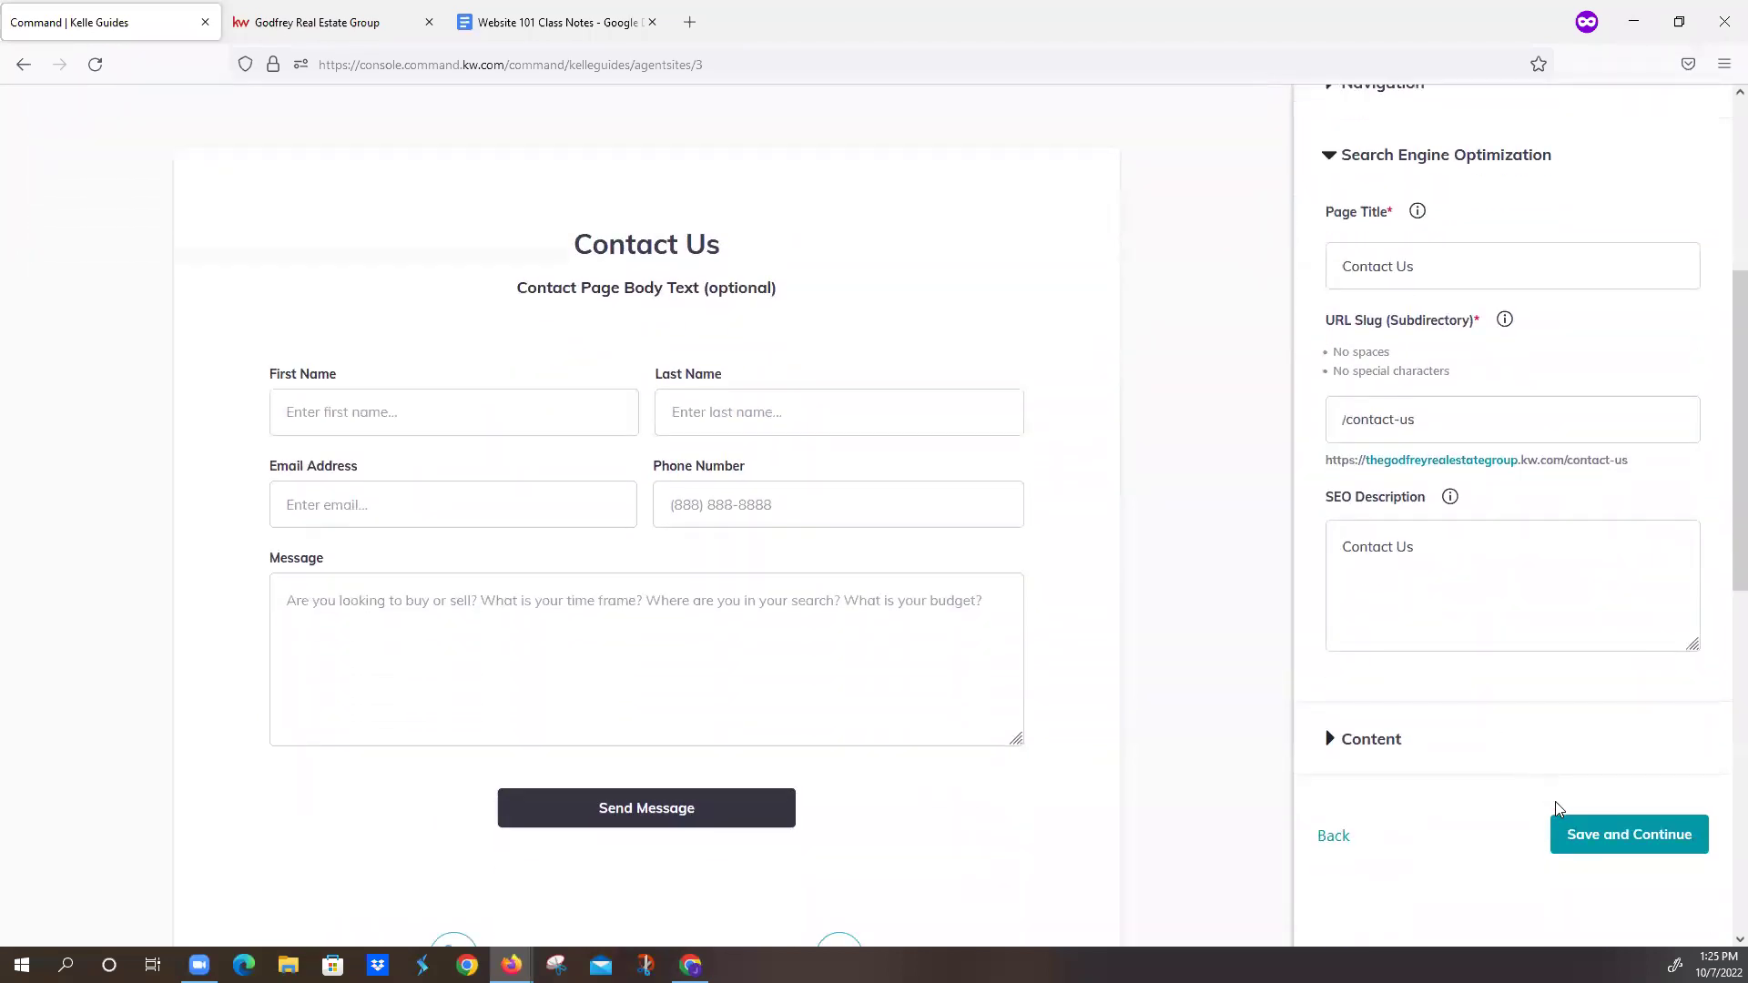
{"action": "left_click", "coordinate": [1356, 740]}
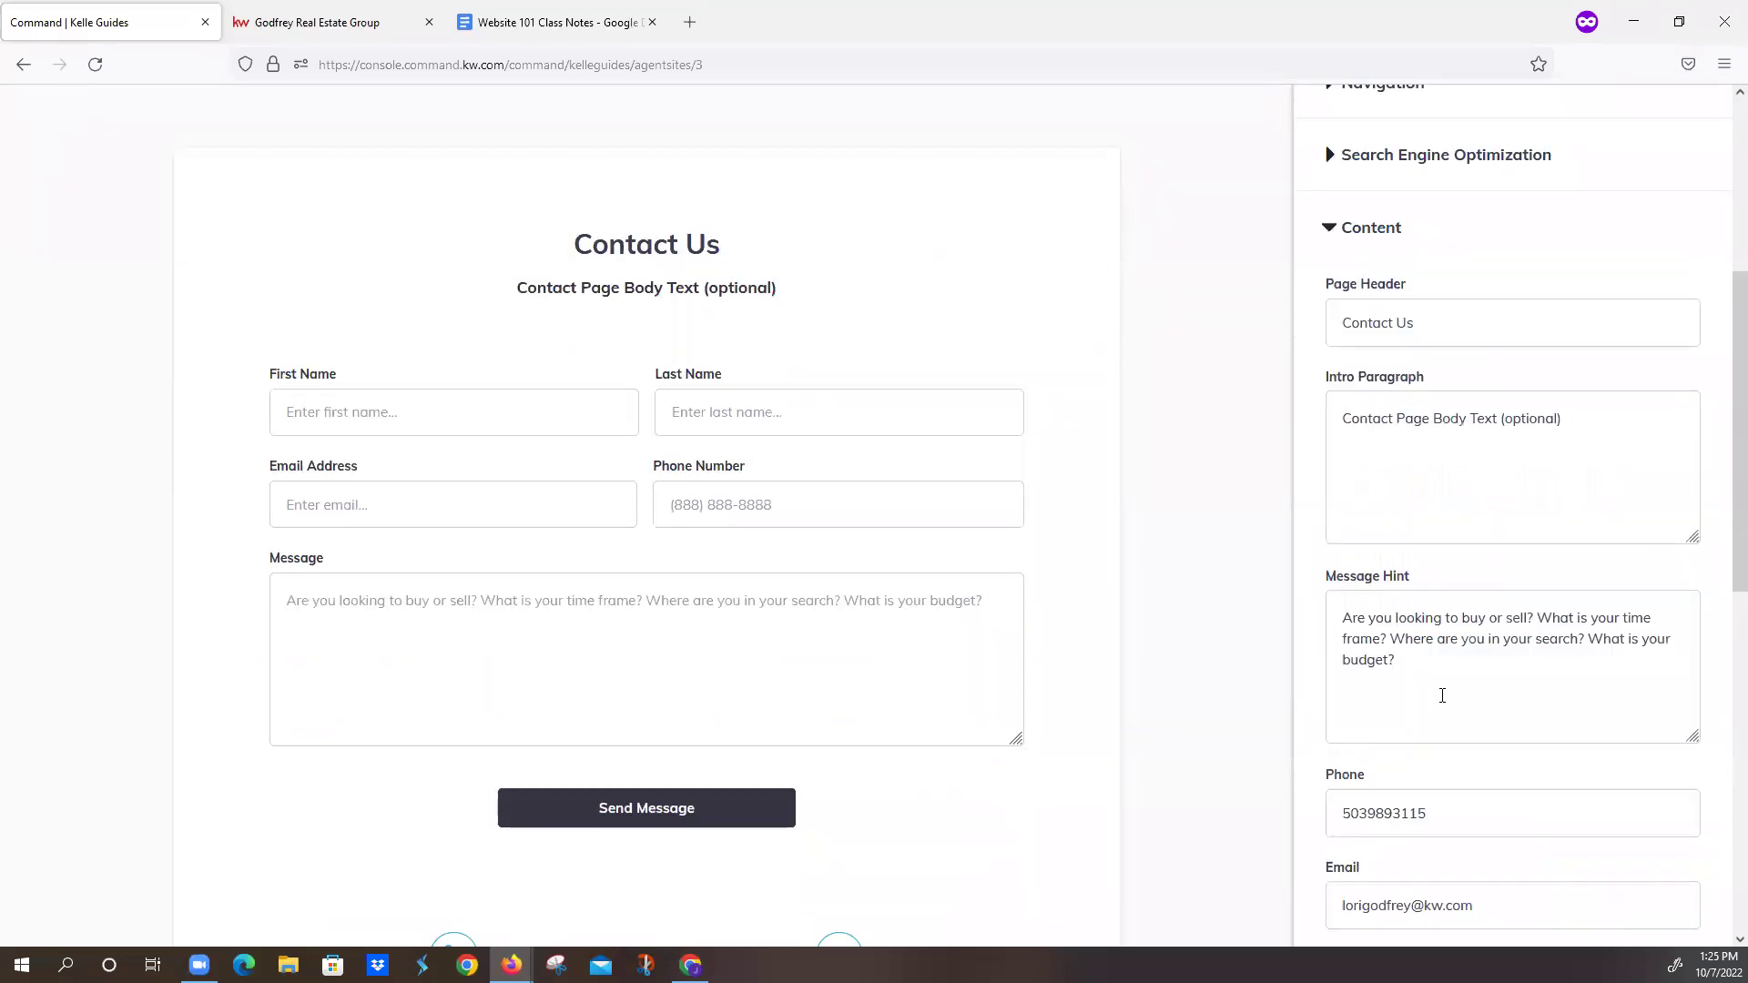
{"action": "left_click", "coordinate": [1431, 672]}
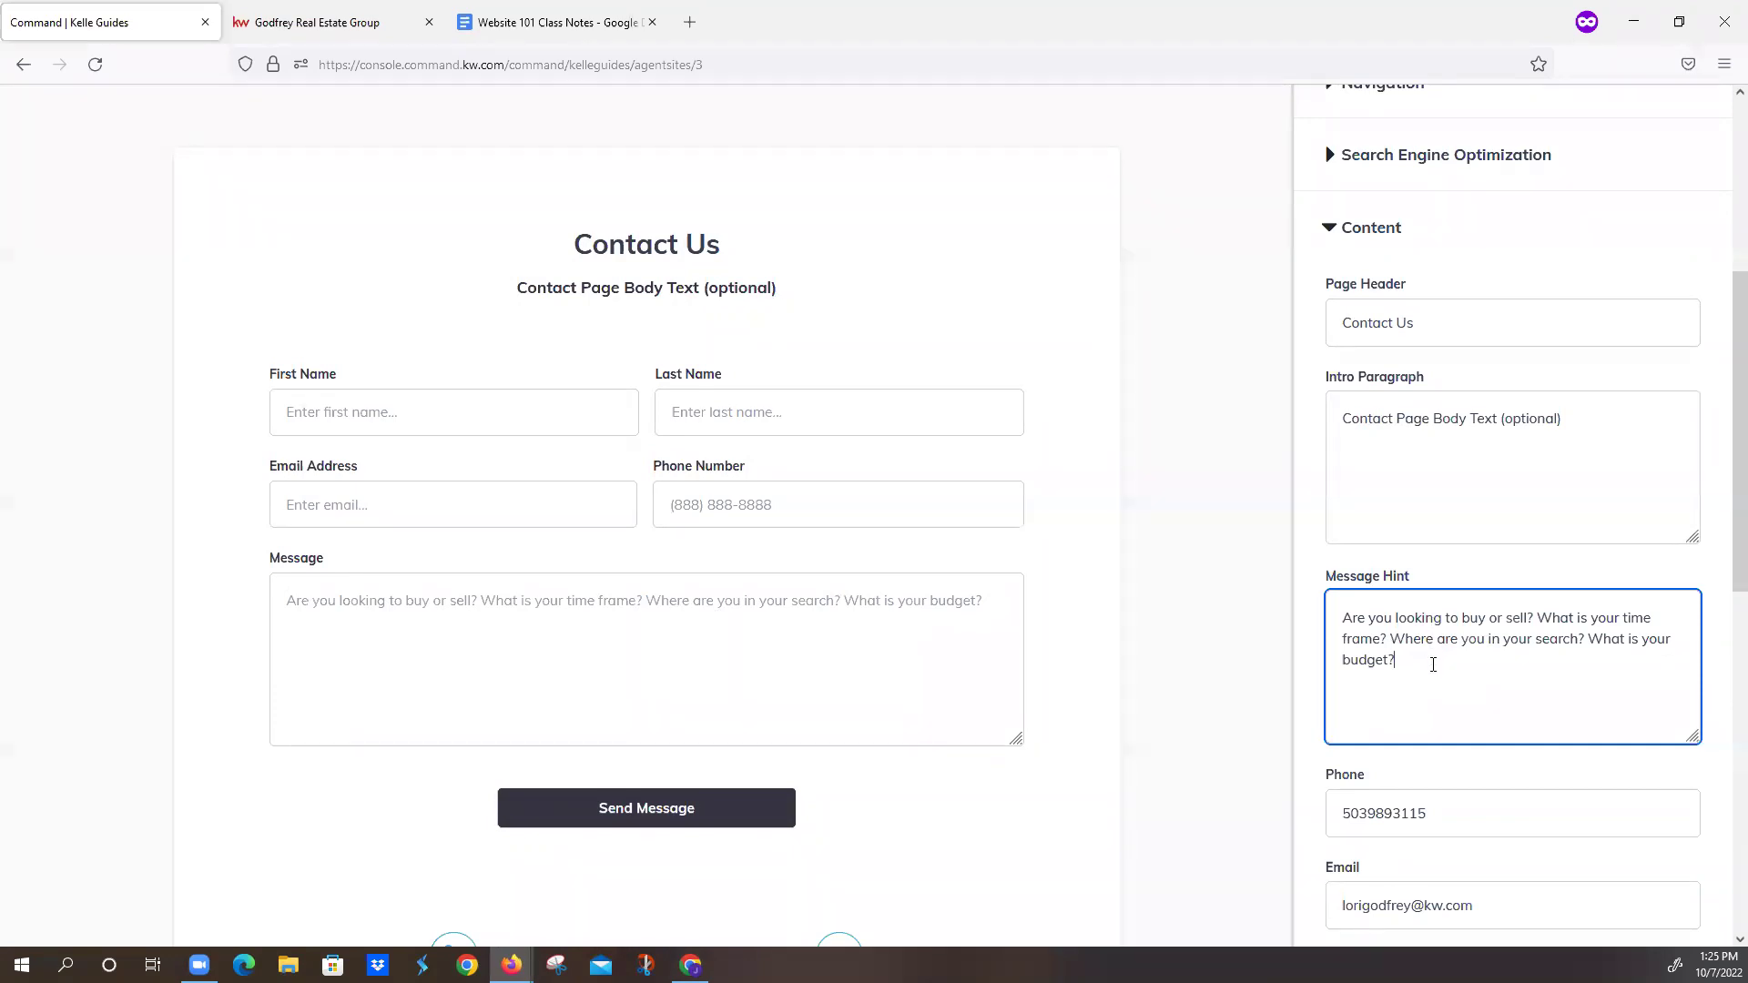
{"action": "scroll", "coordinate": [1432, 669], "scroll_direction": "down", "scroll_amount": 3}
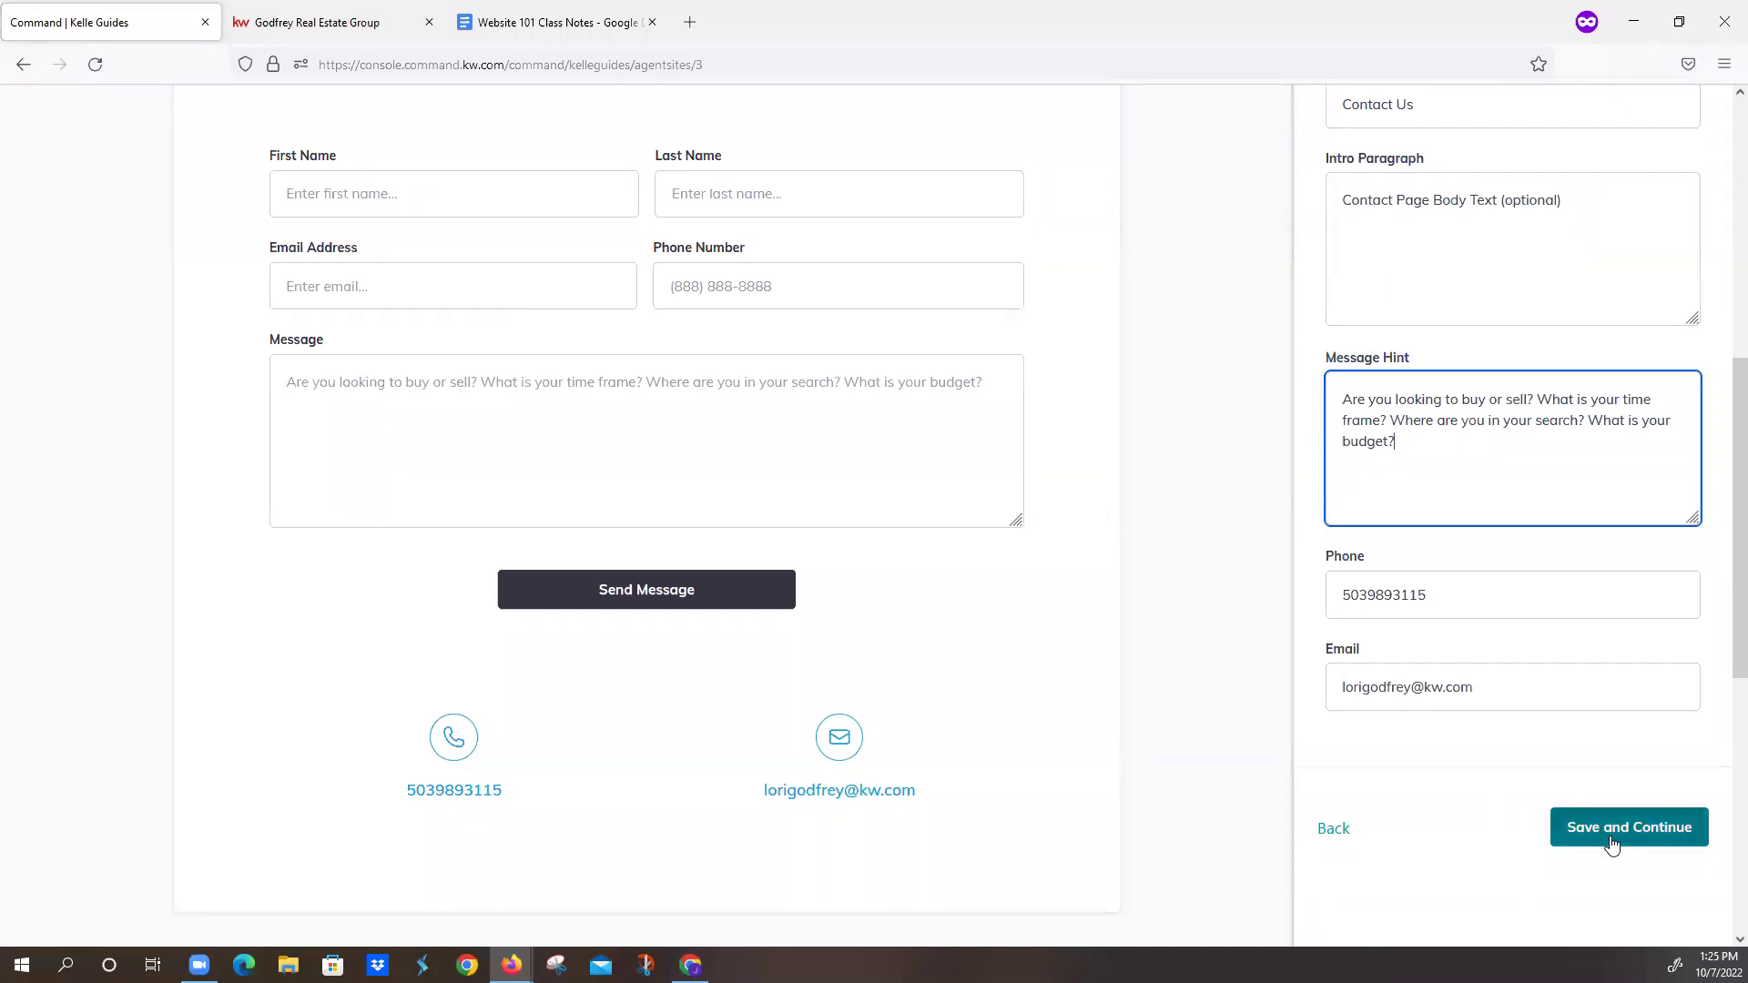
{"action": "left_click", "coordinate": [1618, 831]}
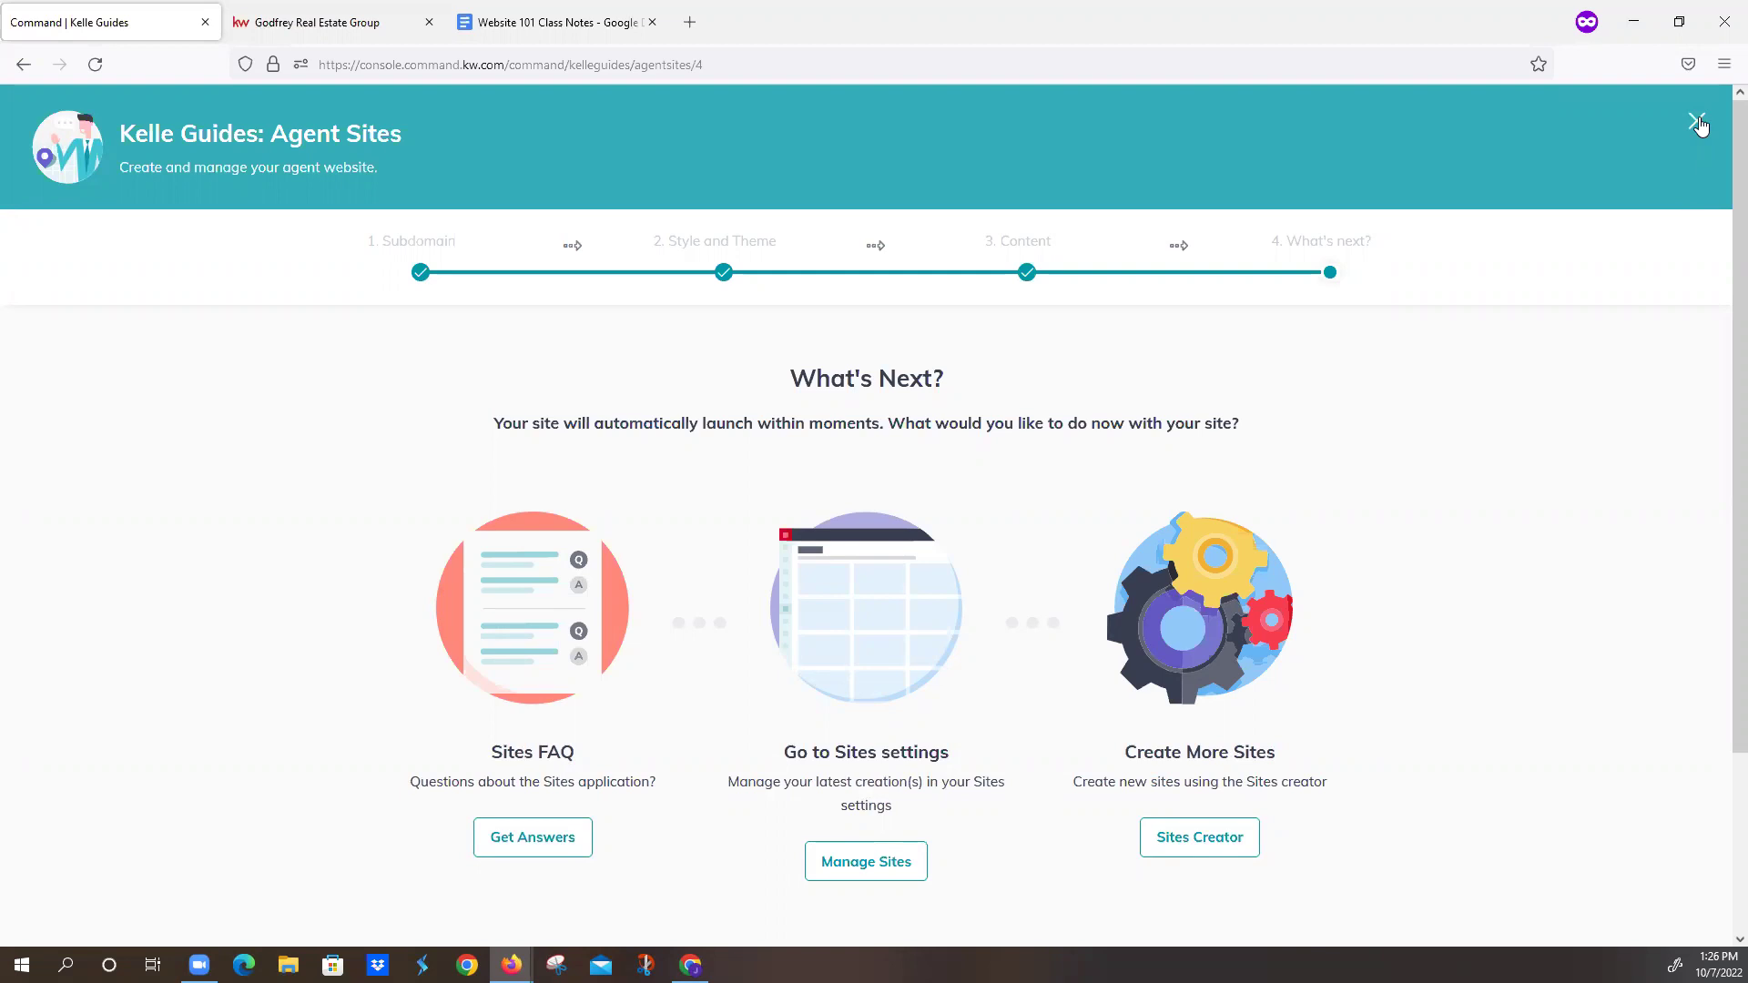
- Close the Kelle Guides Agent Sites setup guide
{"action": "left_click", "coordinate": [1697, 122]}
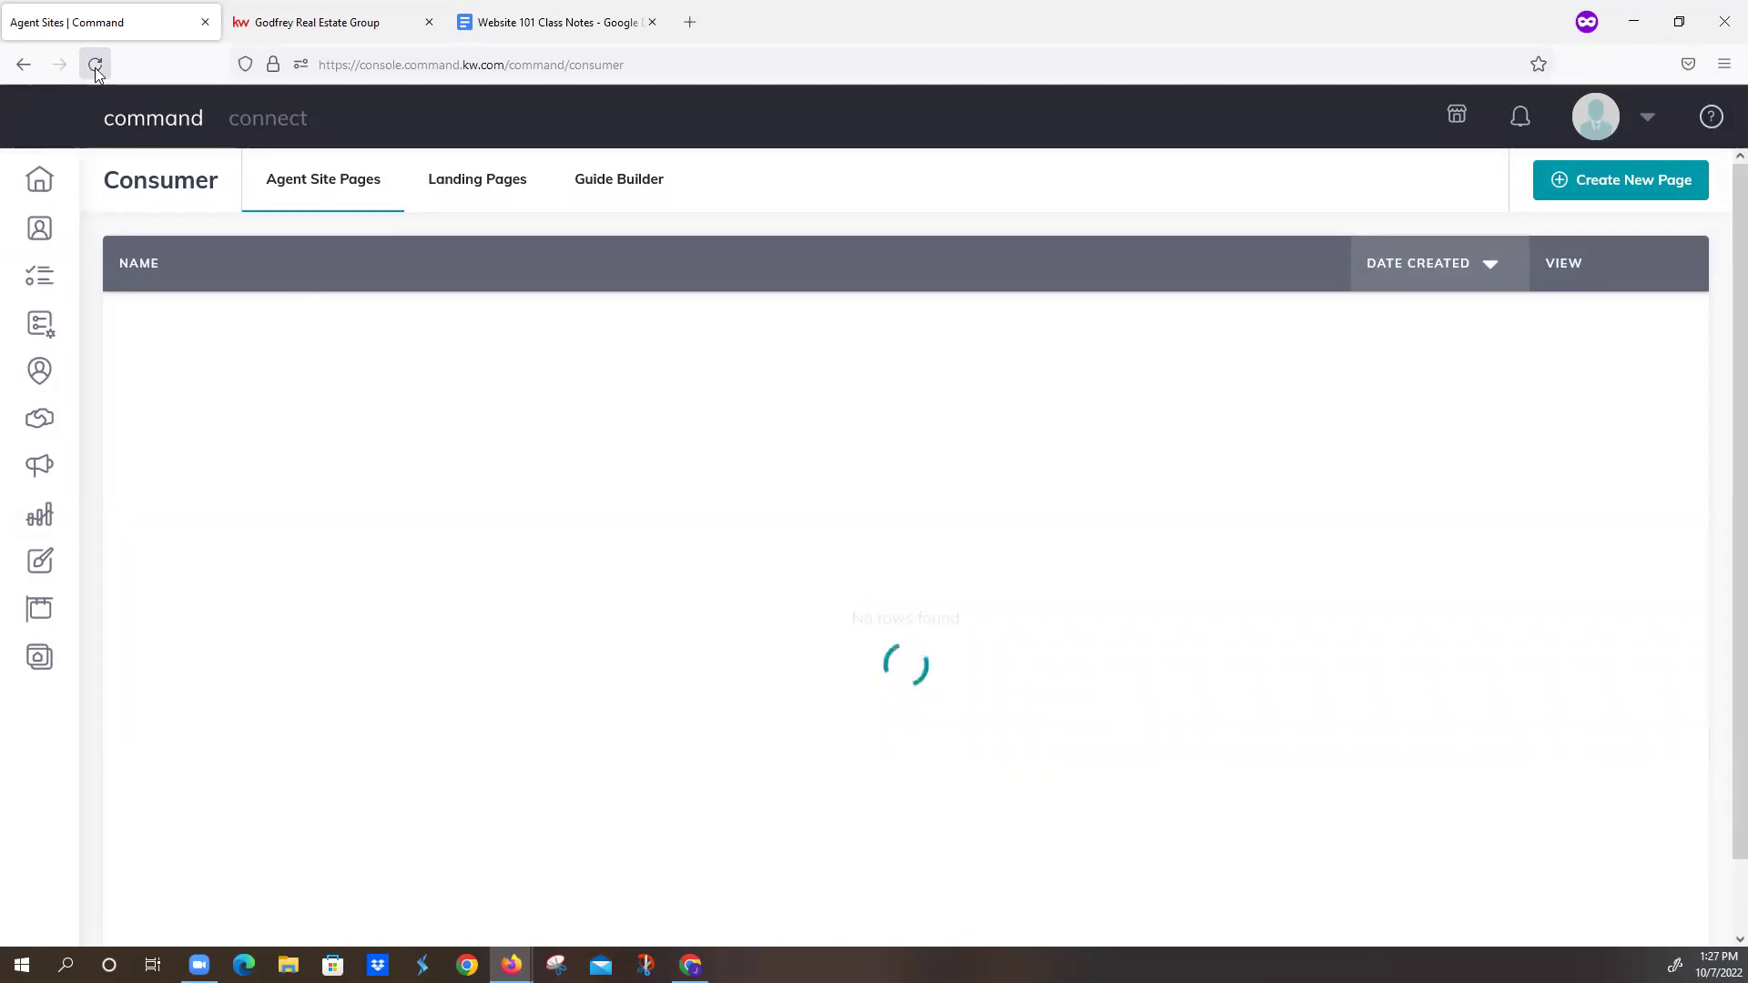
{"action": "left_click", "coordinate": [360, 25]}
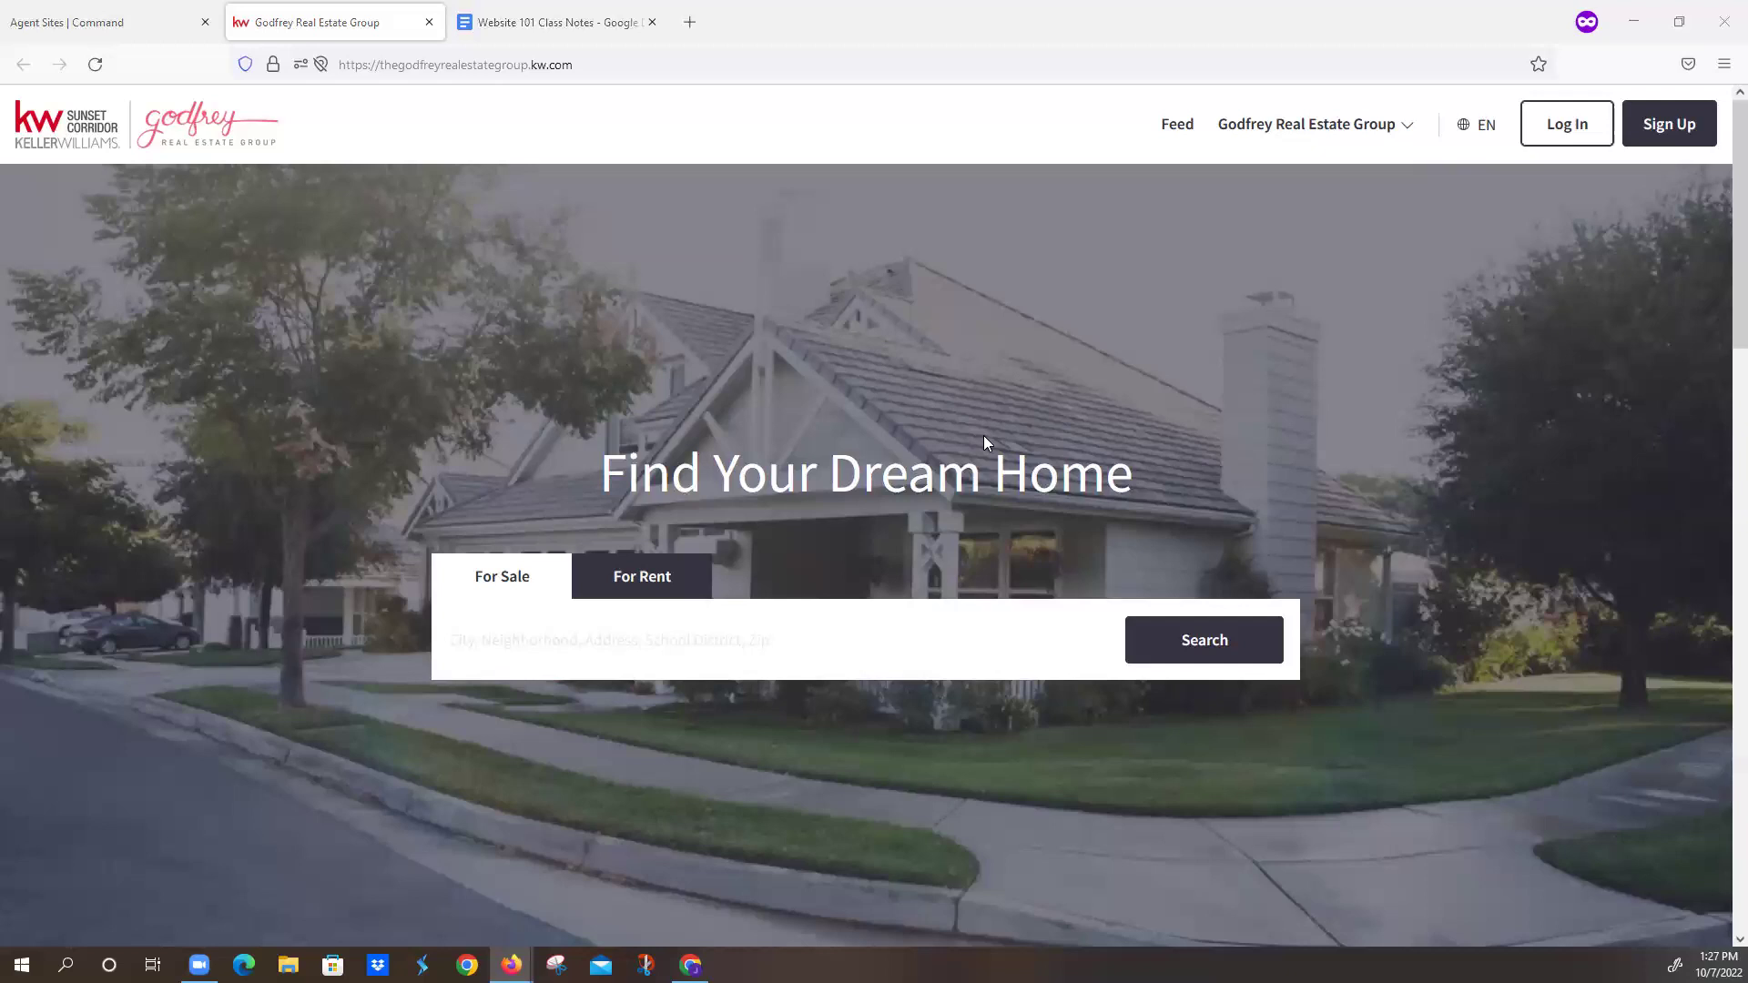
{"action": "scroll", "coordinate": [914, 435], "scroll_direction": "down", "scroll_amount": 6}
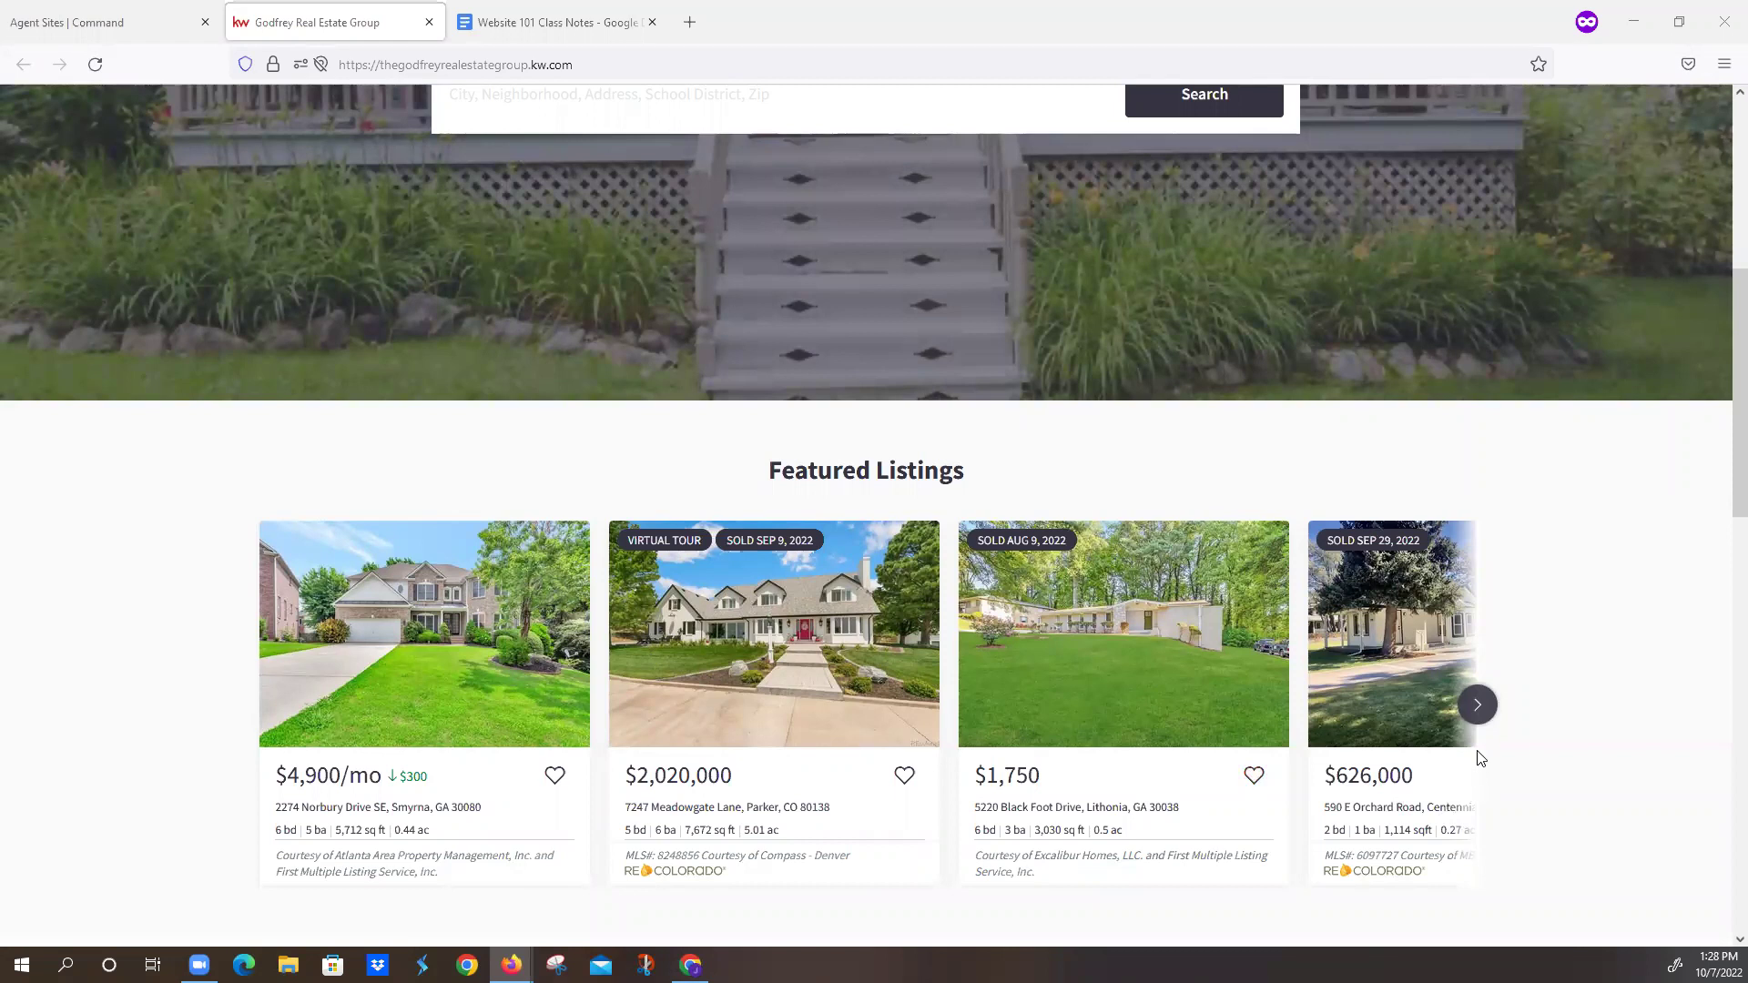
{"action": "left_click", "coordinate": [1476, 706]}
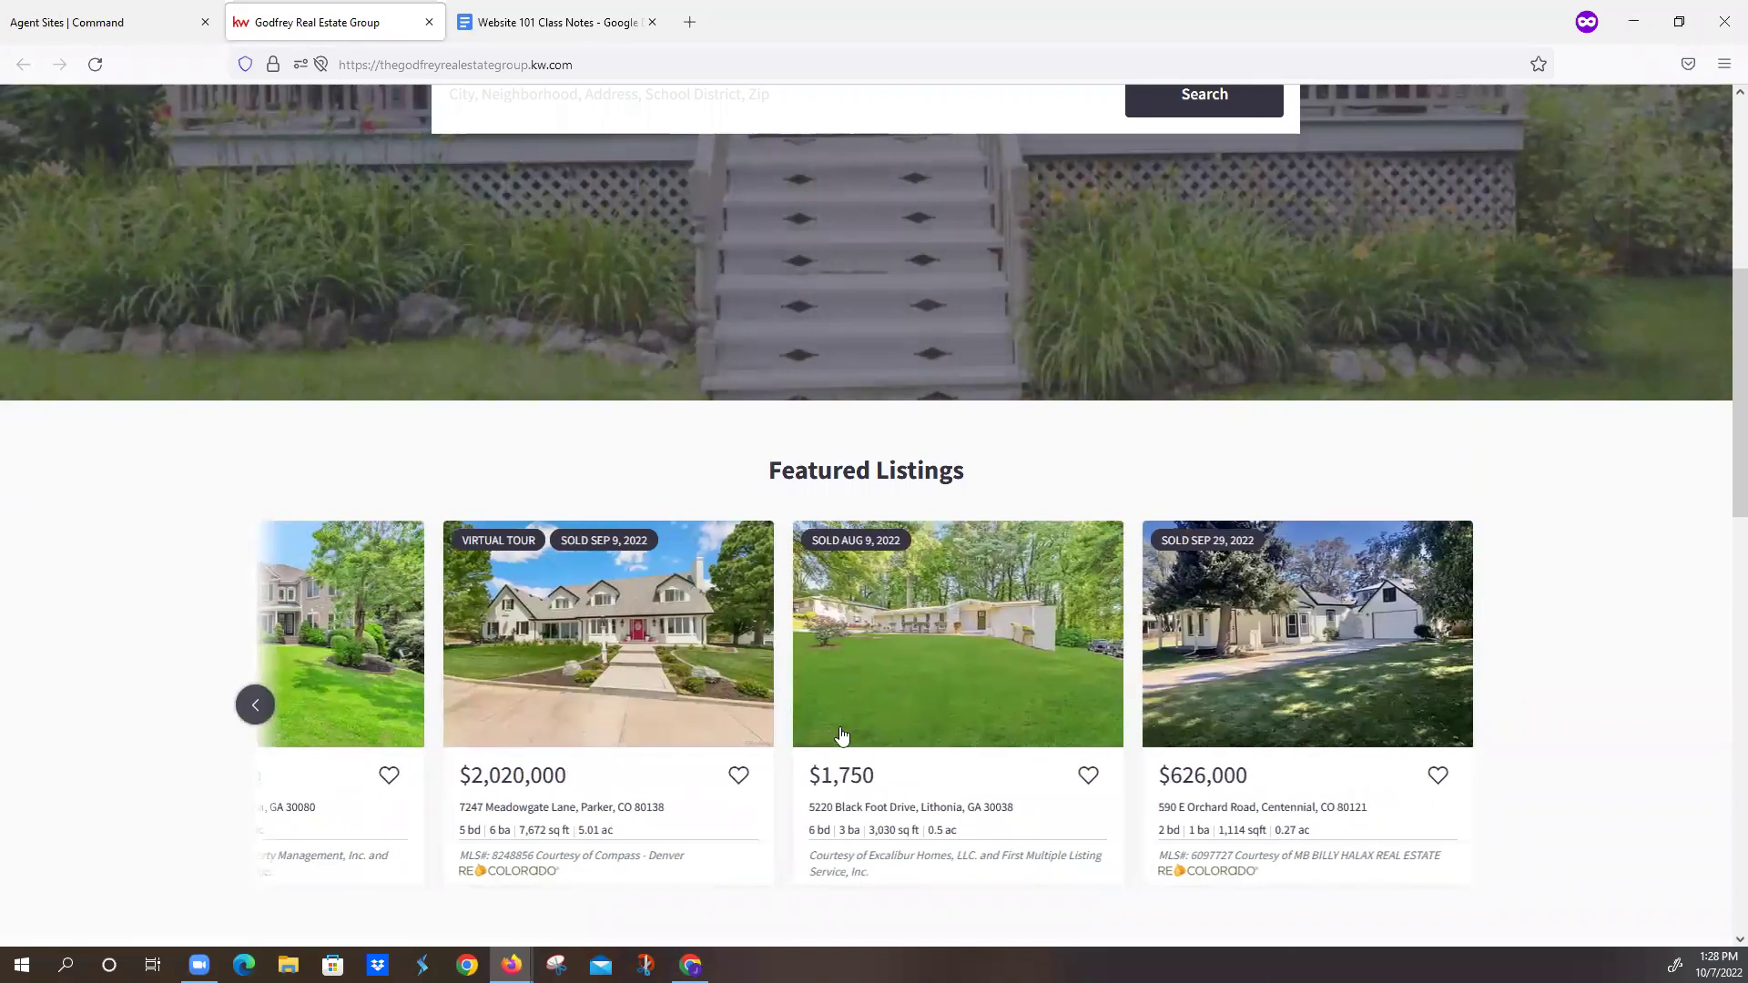
{"action": "left_click", "coordinate": [259, 707]}
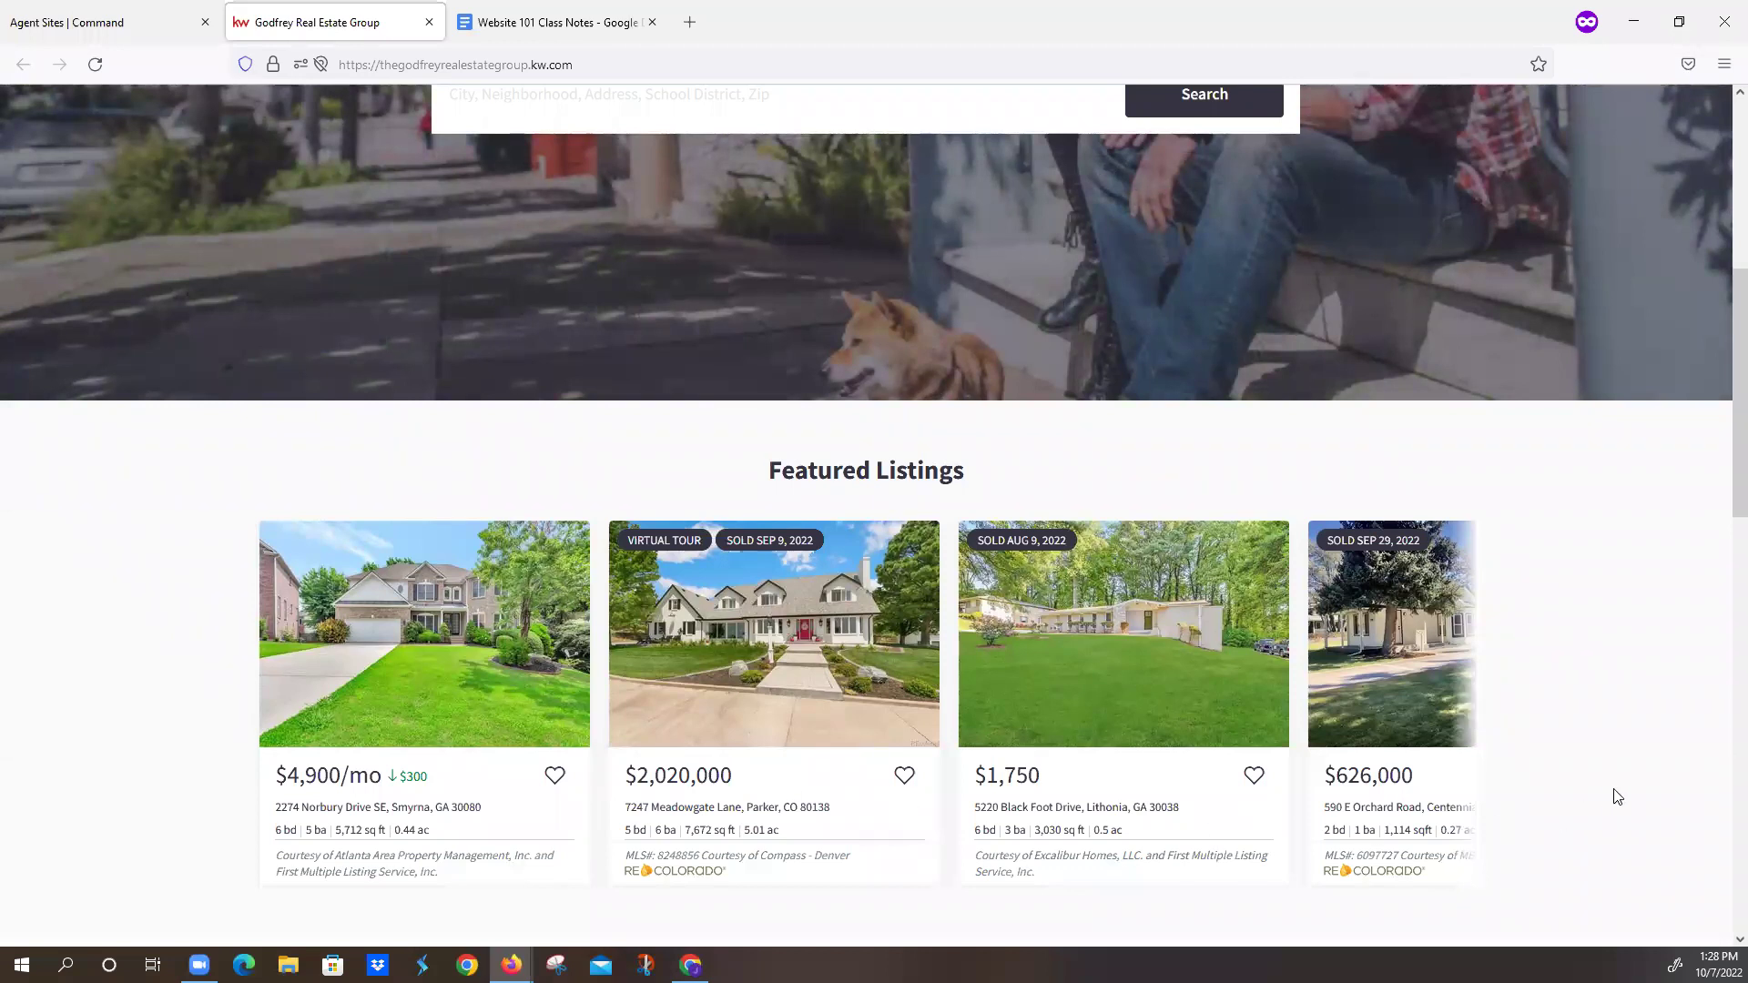
{"action": "scroll", "coordinate": [965, 806], "scroll_direction": "down", "scroll_amount": 6}
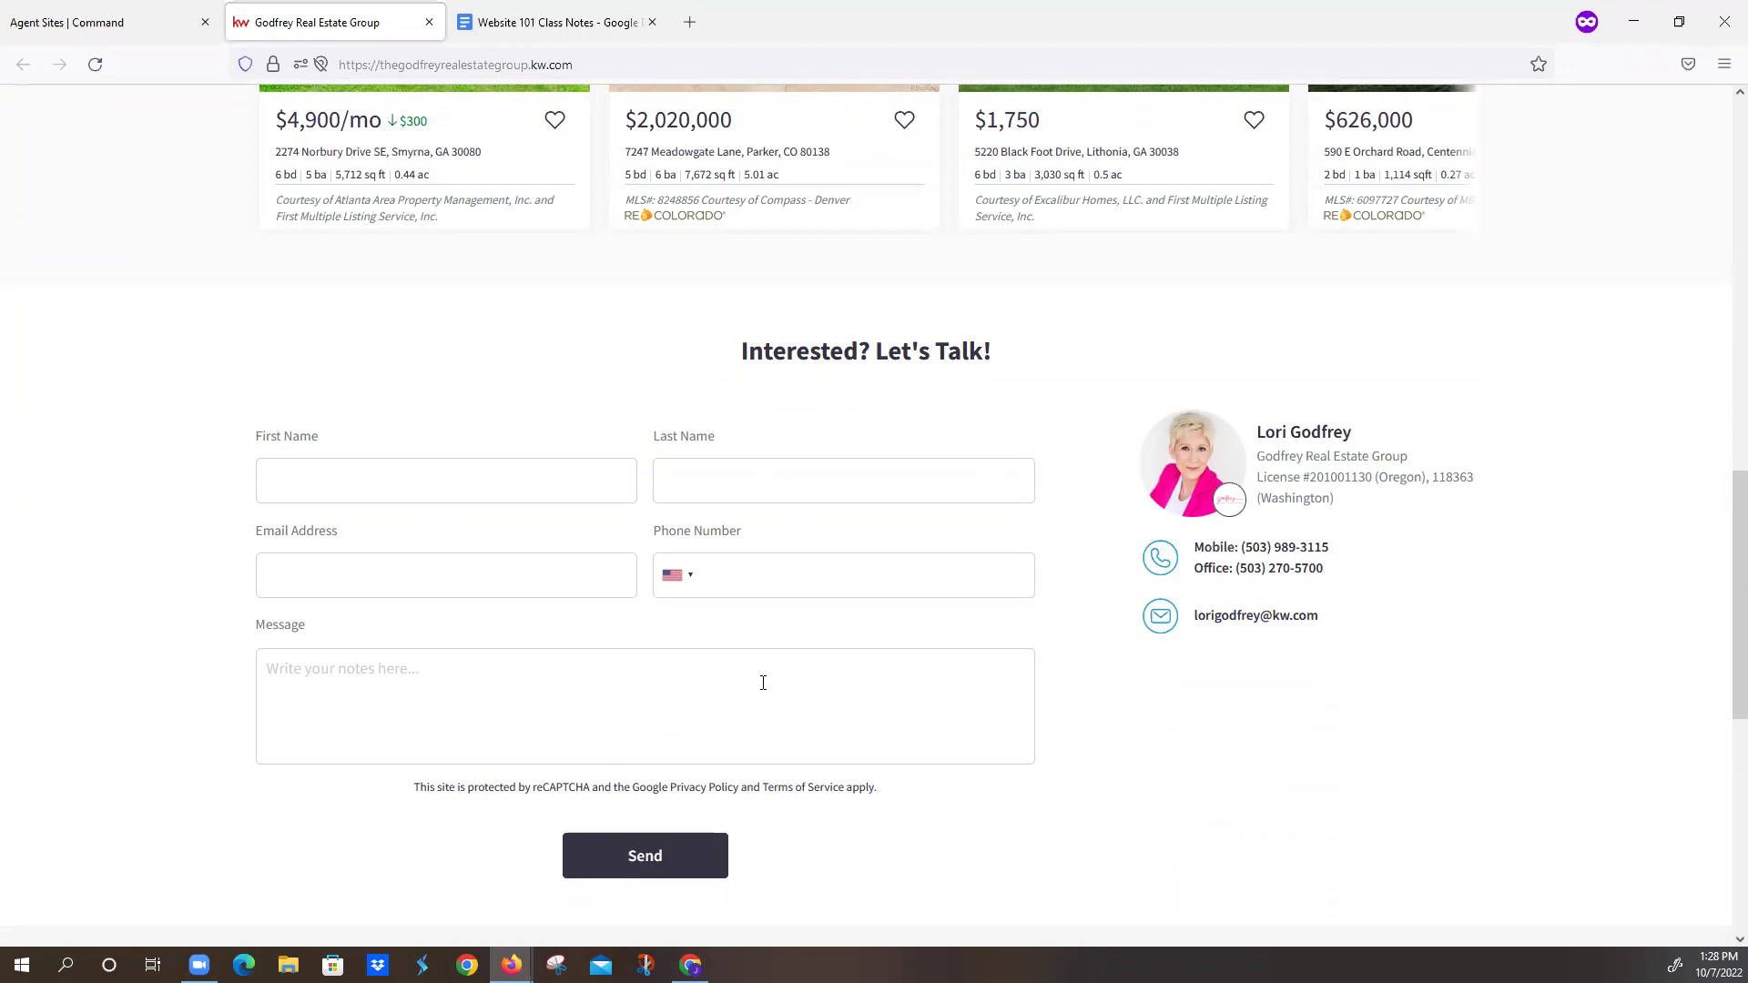
{"action": "scroll", "coordinate": [763, 682], "scroll_direction": "down", "scroll_amount": 3}
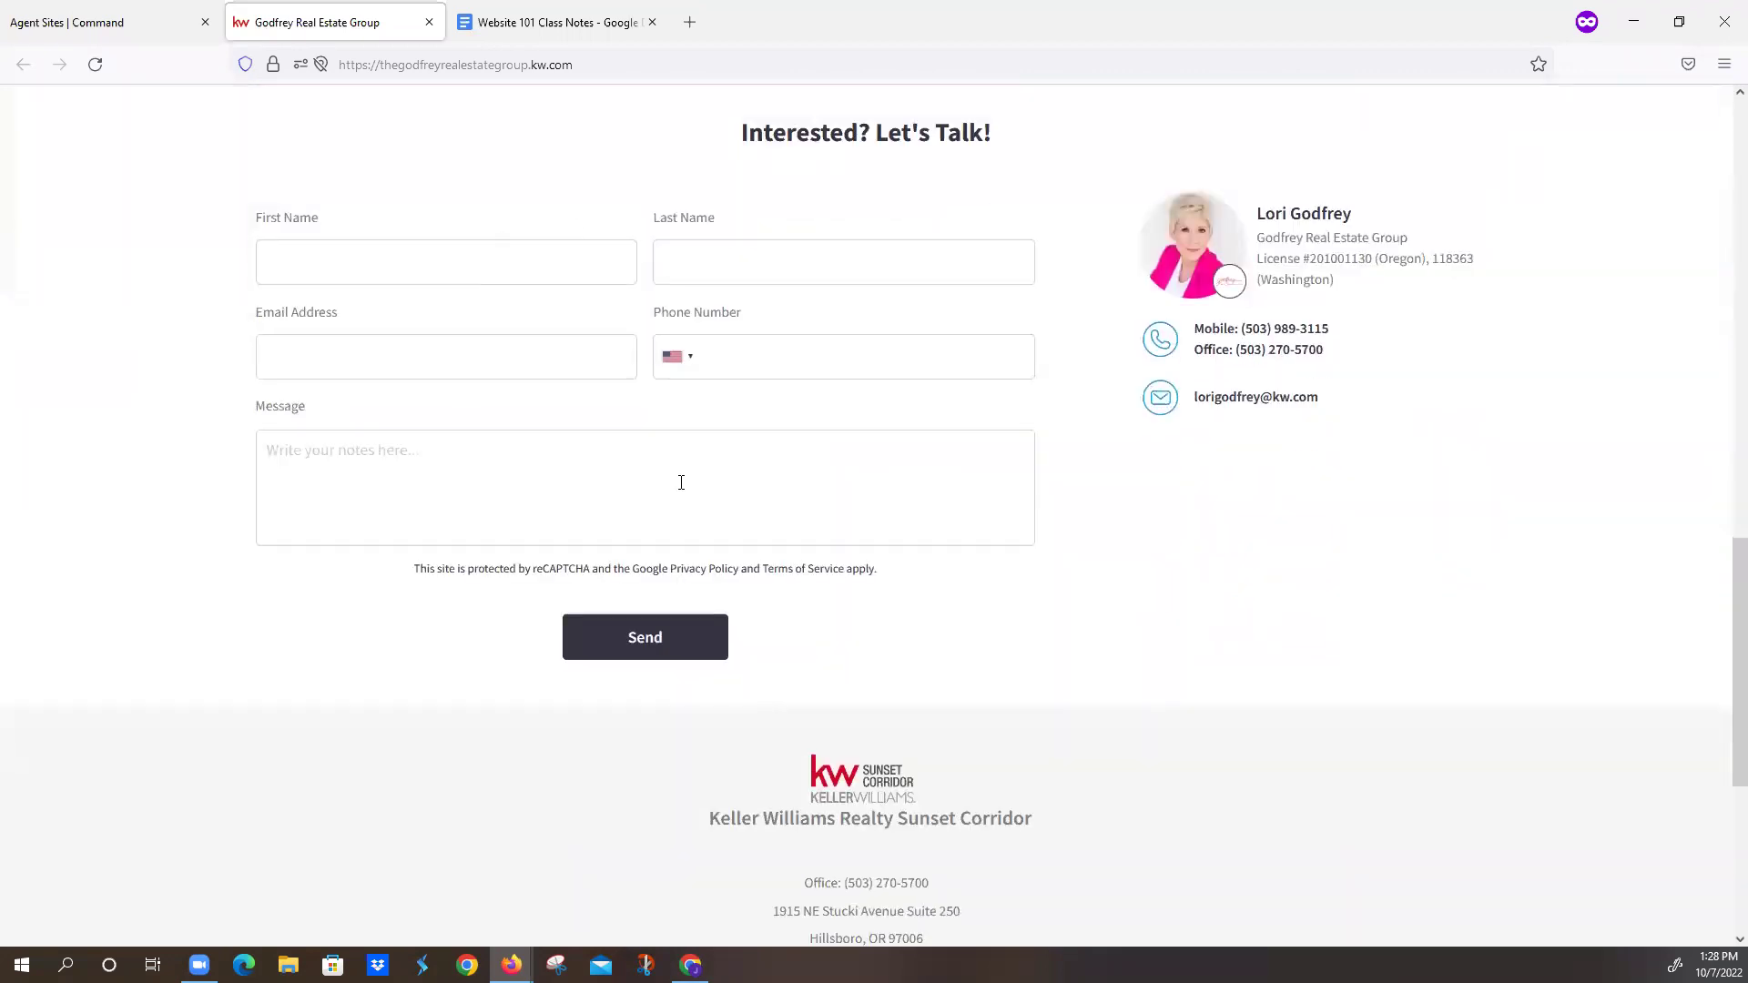
{"action": "scroll", "coordinate": [792, 598], "scroll_direction": "down", "scroll_amount": 4}
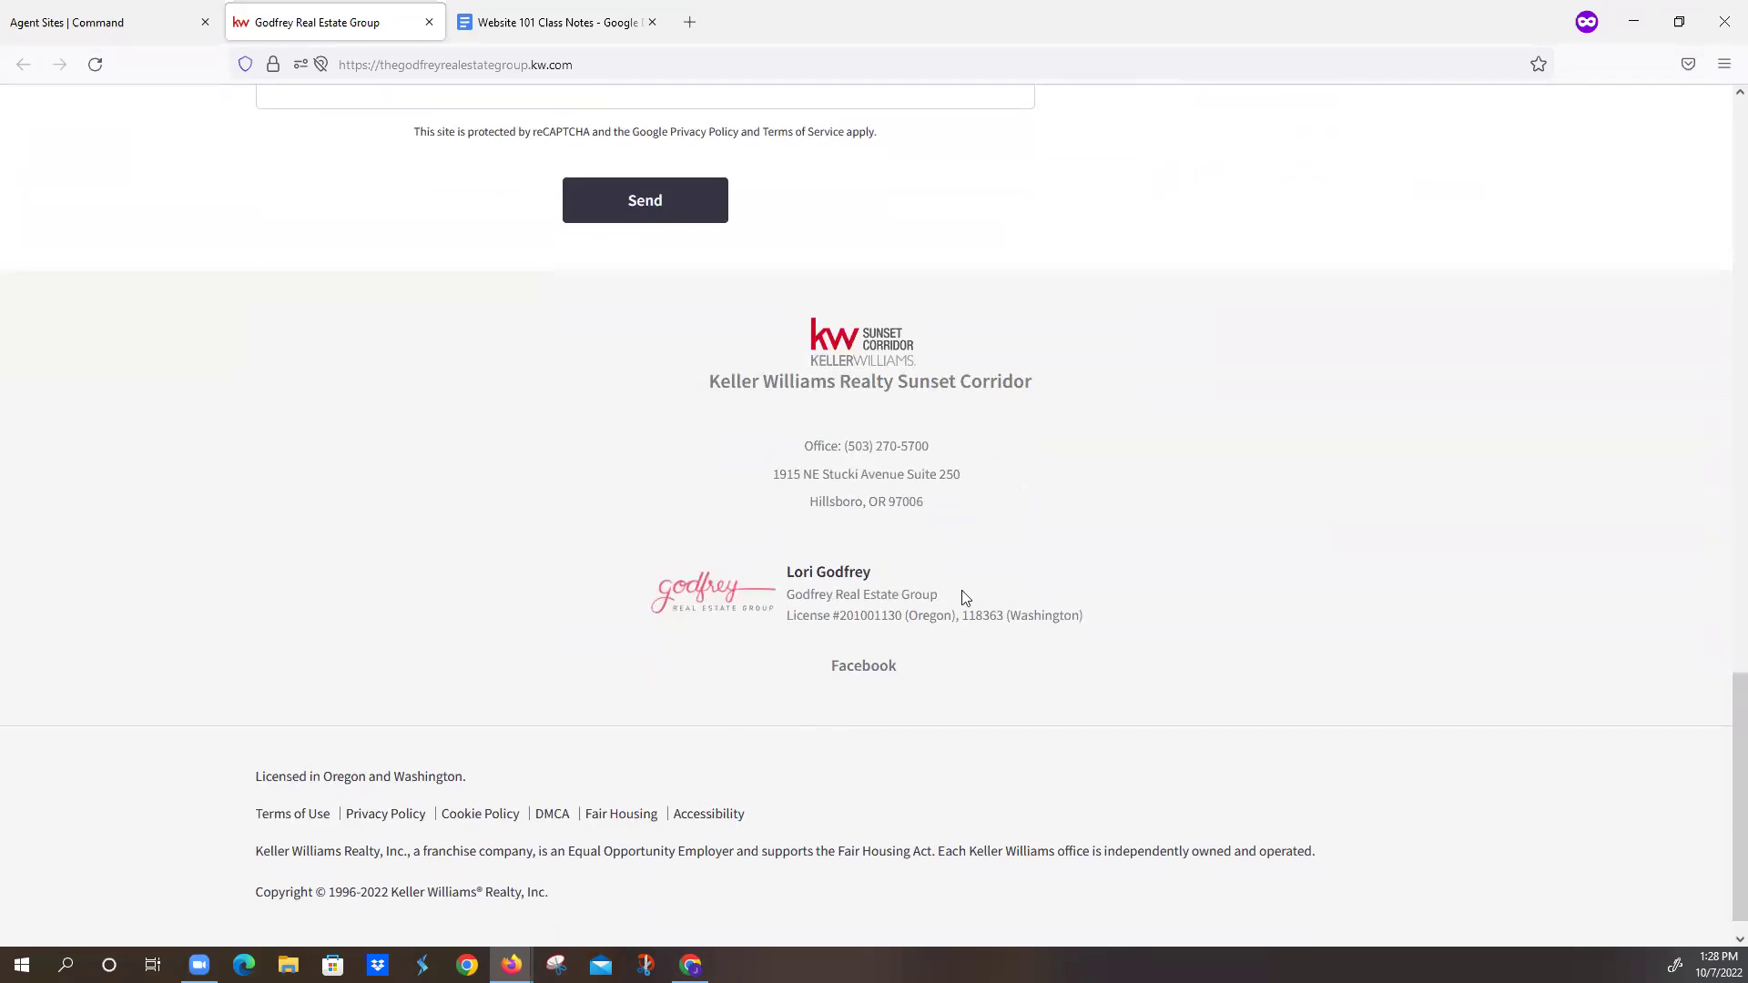
{"action": "scroll", "coordinate": [965, 592], "scroll_direction": "up", "scroll_amount": 6}
{"action": "scroll", "coordinate": [968, 588], "scroll_direction": "up", "scroll_amount": 15}
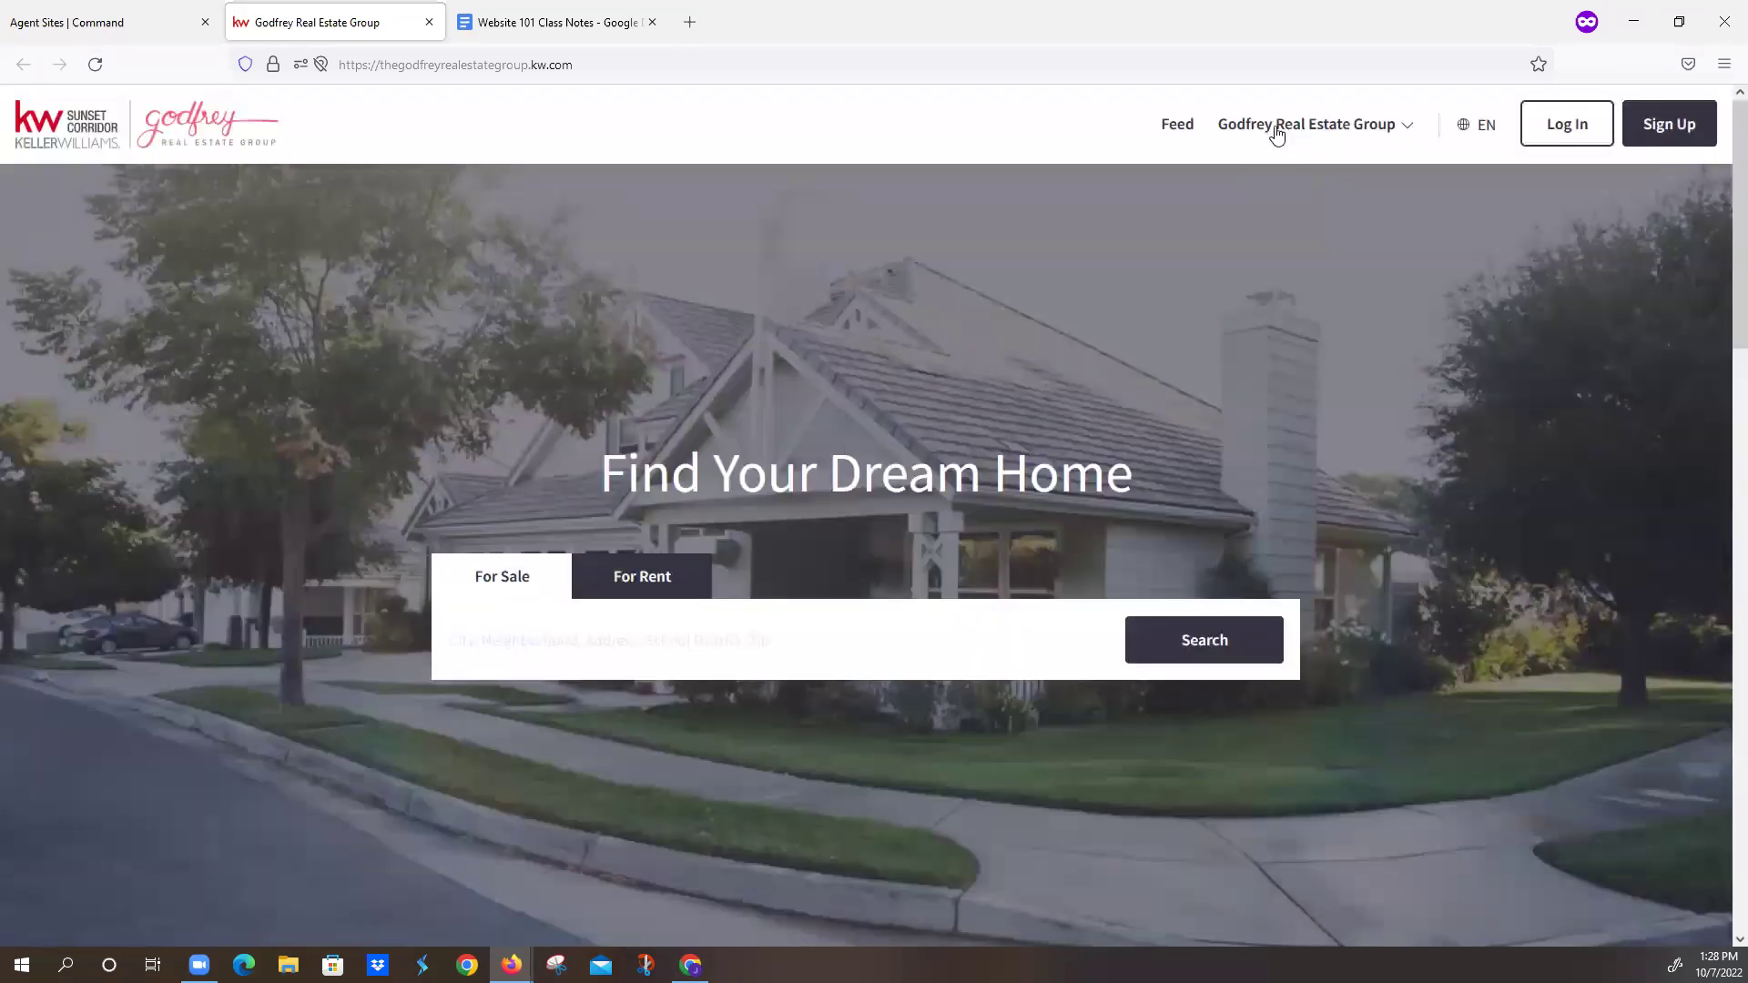
{"action": "left_click", "coordinate": [1277, 134]}
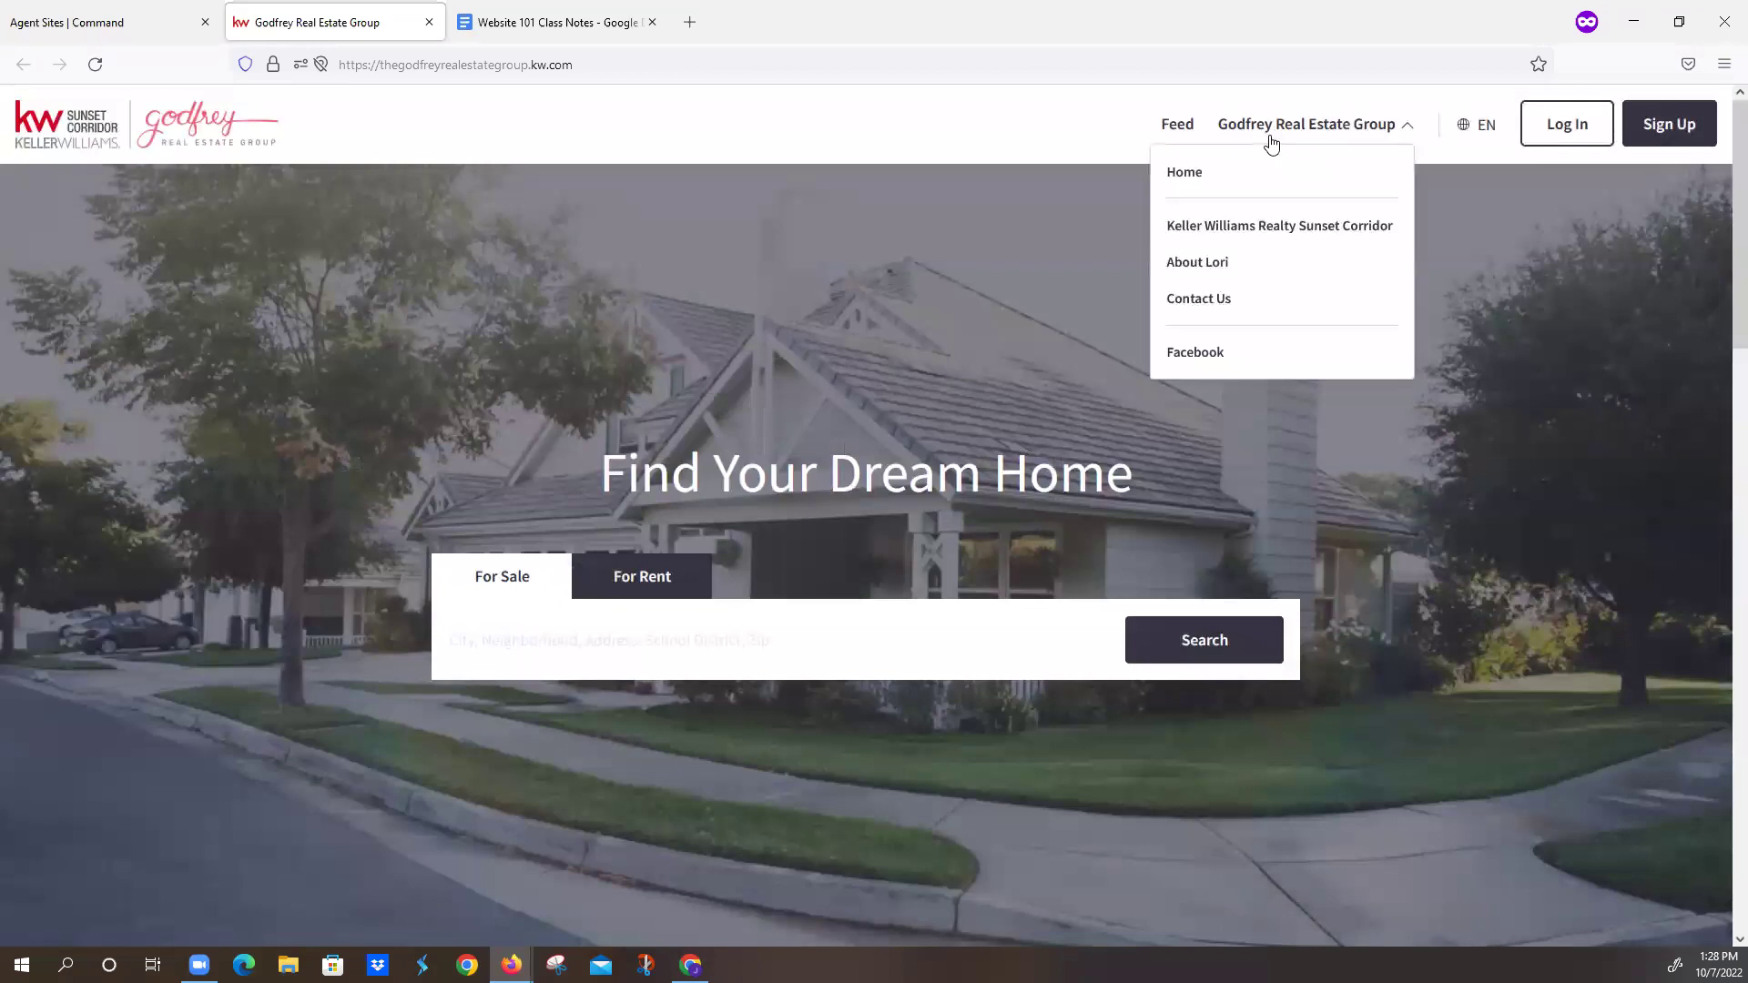
{"action": "left_click", "coordinate": [1270, 229]}
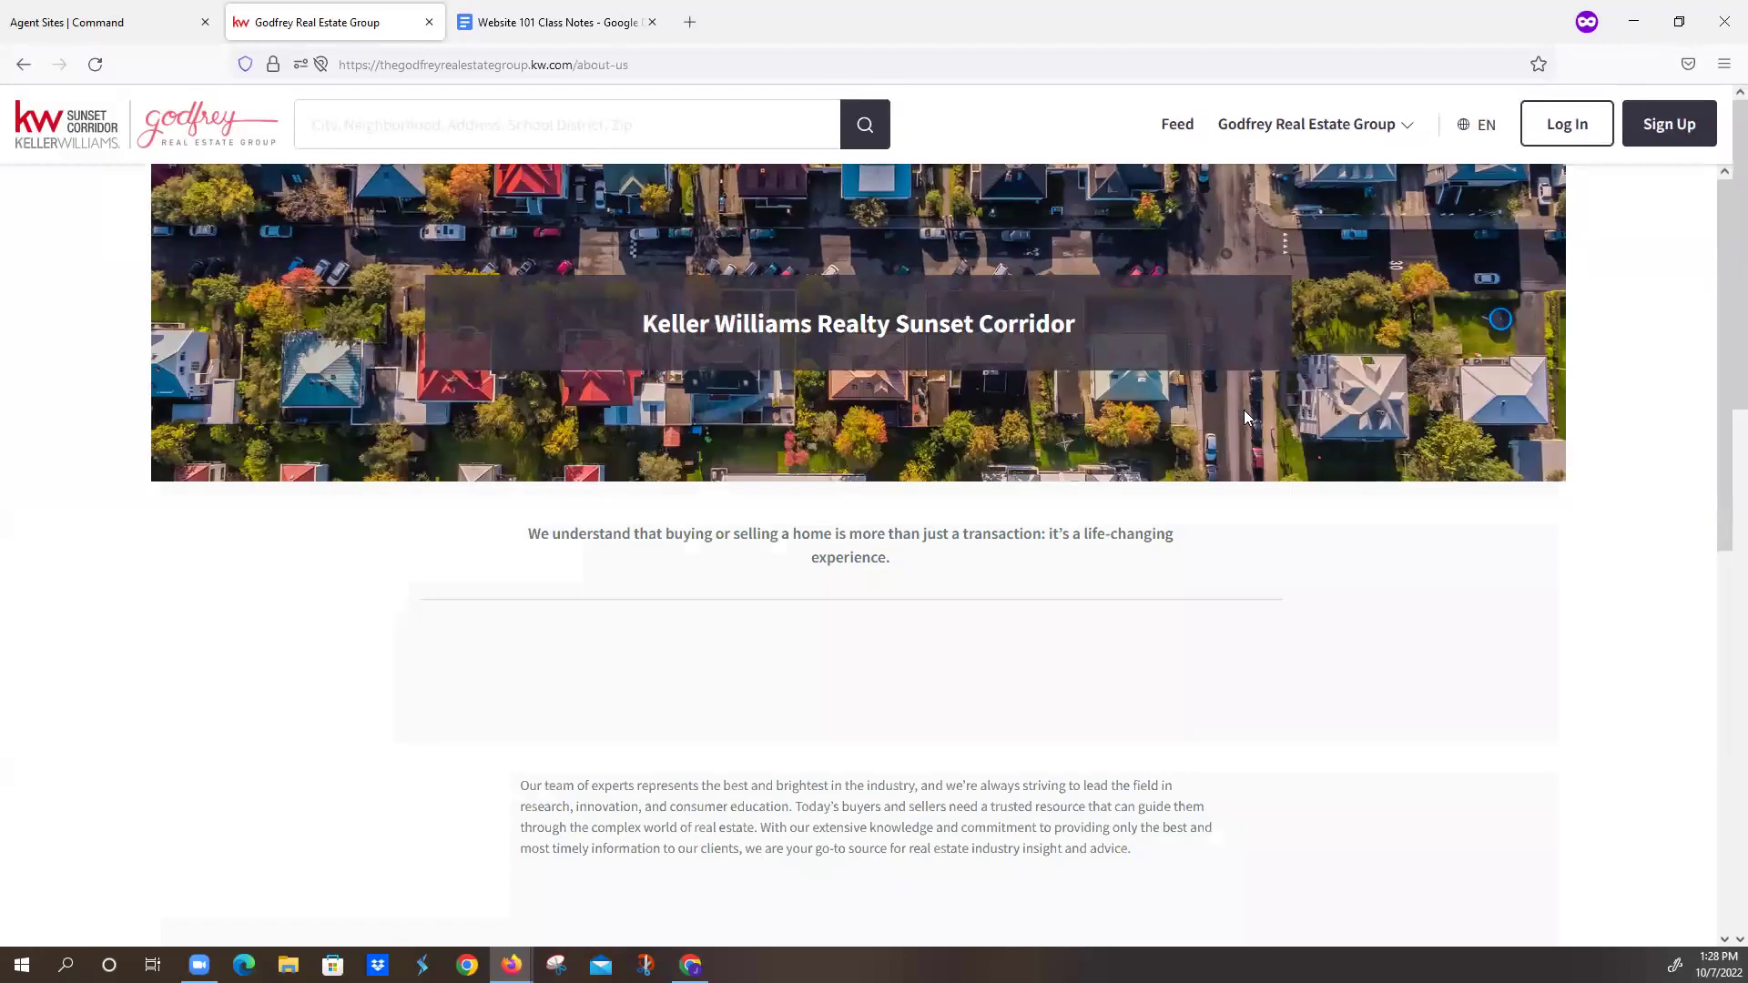
{"action": "scroll", "coordinate": [1202, 426], "scroll_direction": "down", "scroll_amount": 4}
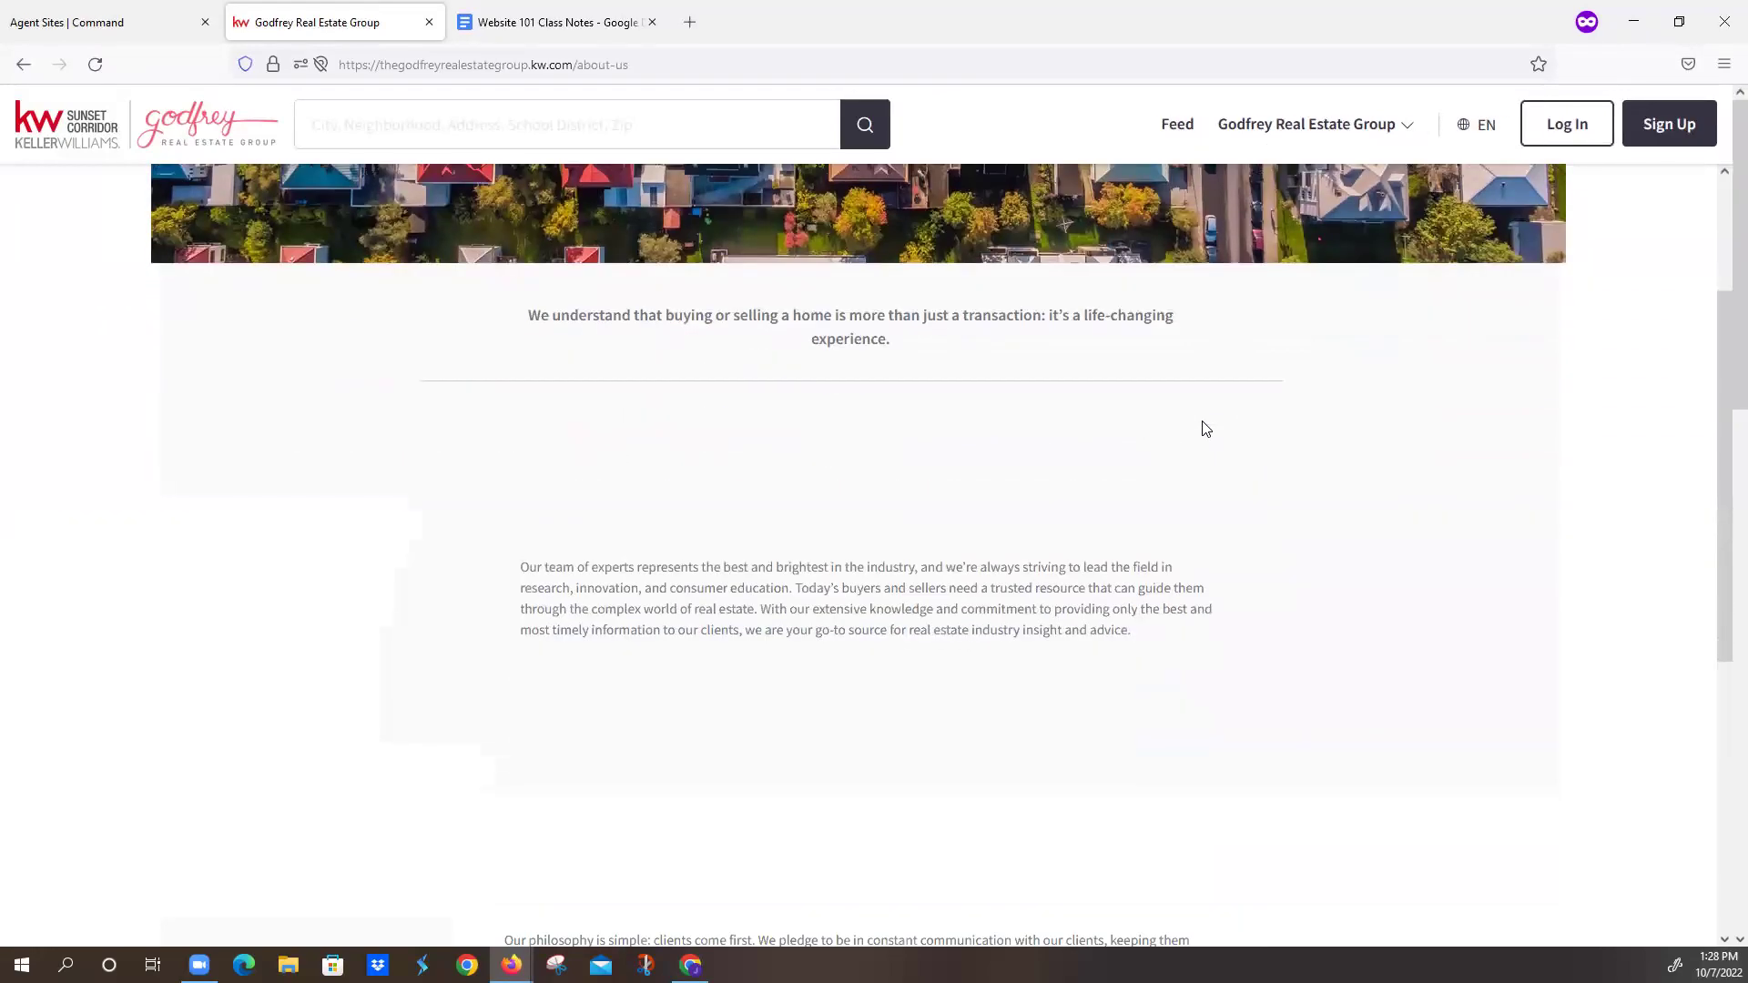
{"action": "scroll", "coordinate": [1203, 437], "scroll_direction": "down", "scroll_amount": 5}
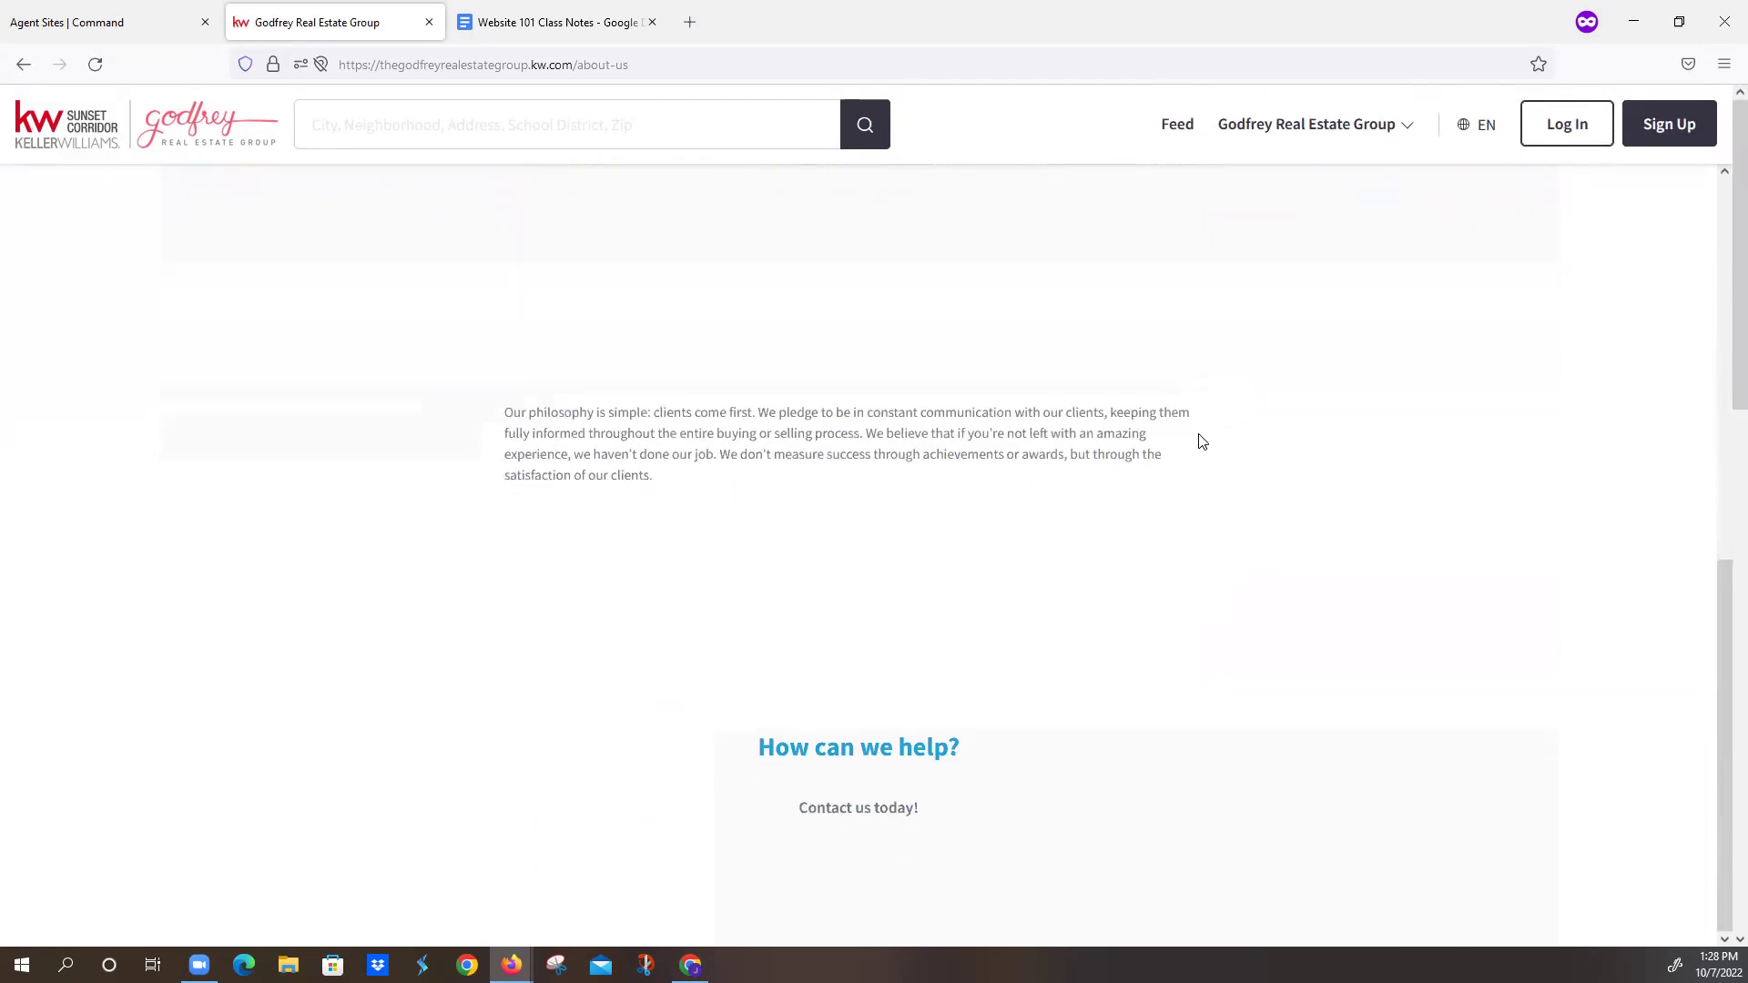
{"action": "scroll", "coordinate": [1202, 460], "scroll_direction": "down", "scroll_amount": 2}
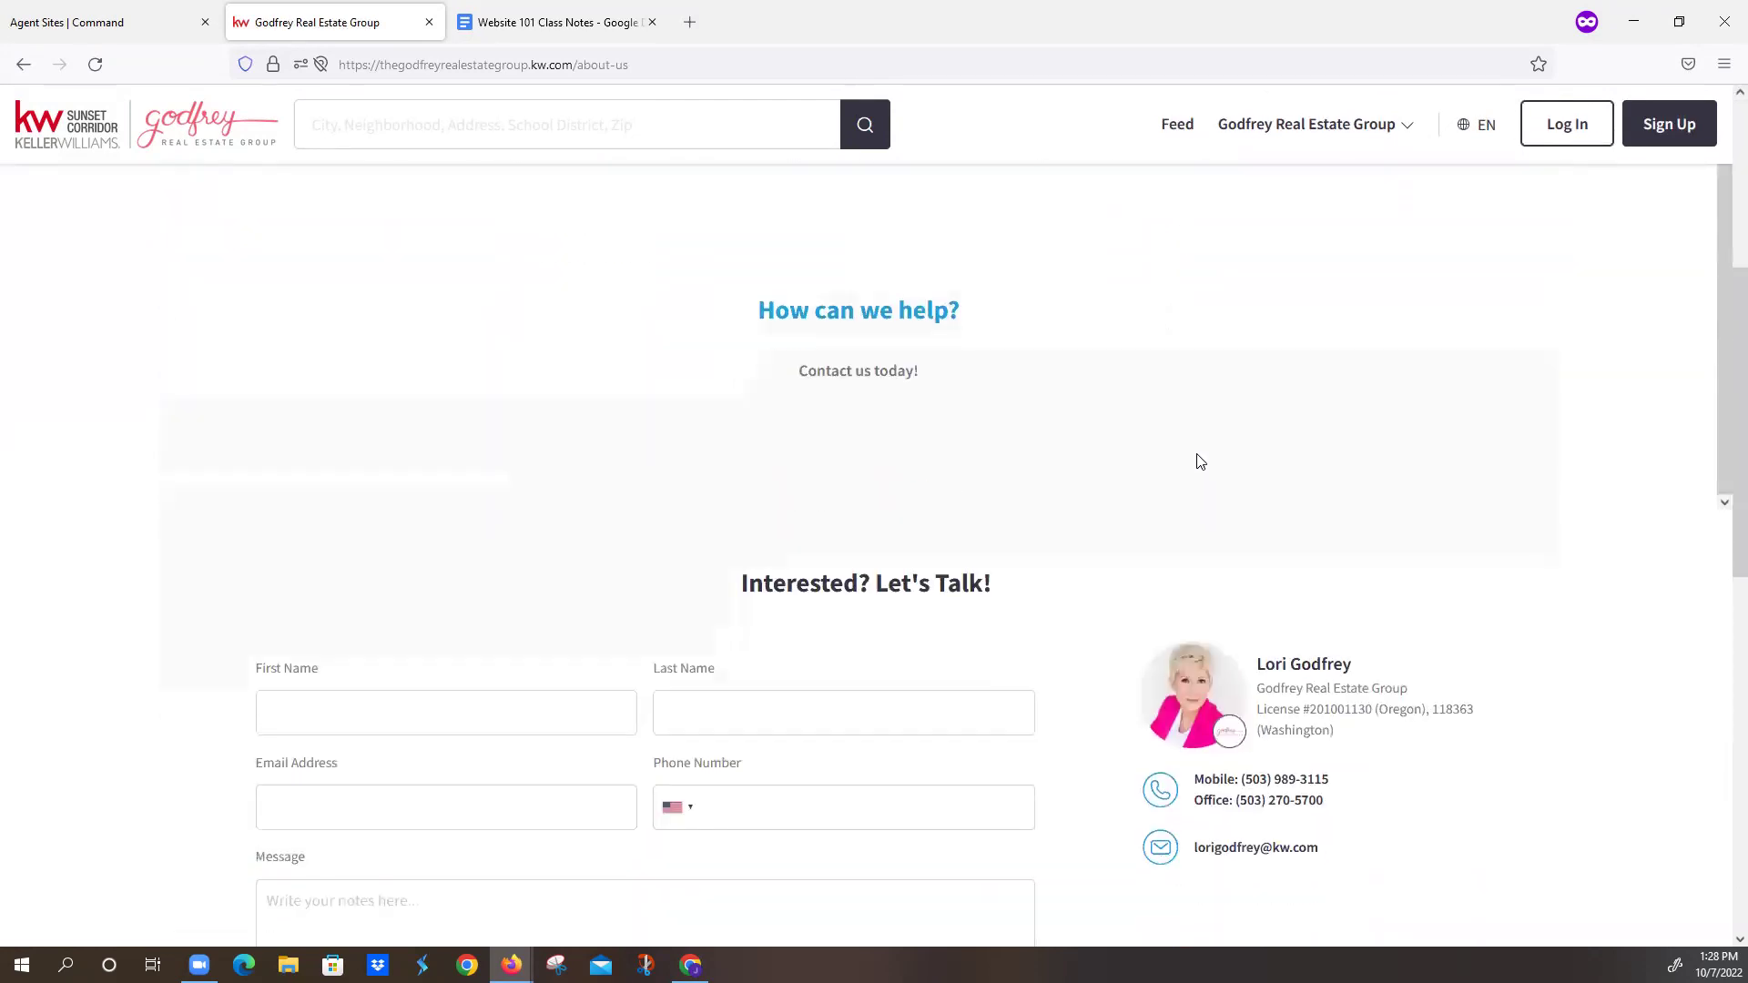
{"action": "left_click", "coordinate": [1283, 127]}
{"action": "left_click", "coordinate": [1216, 292]}
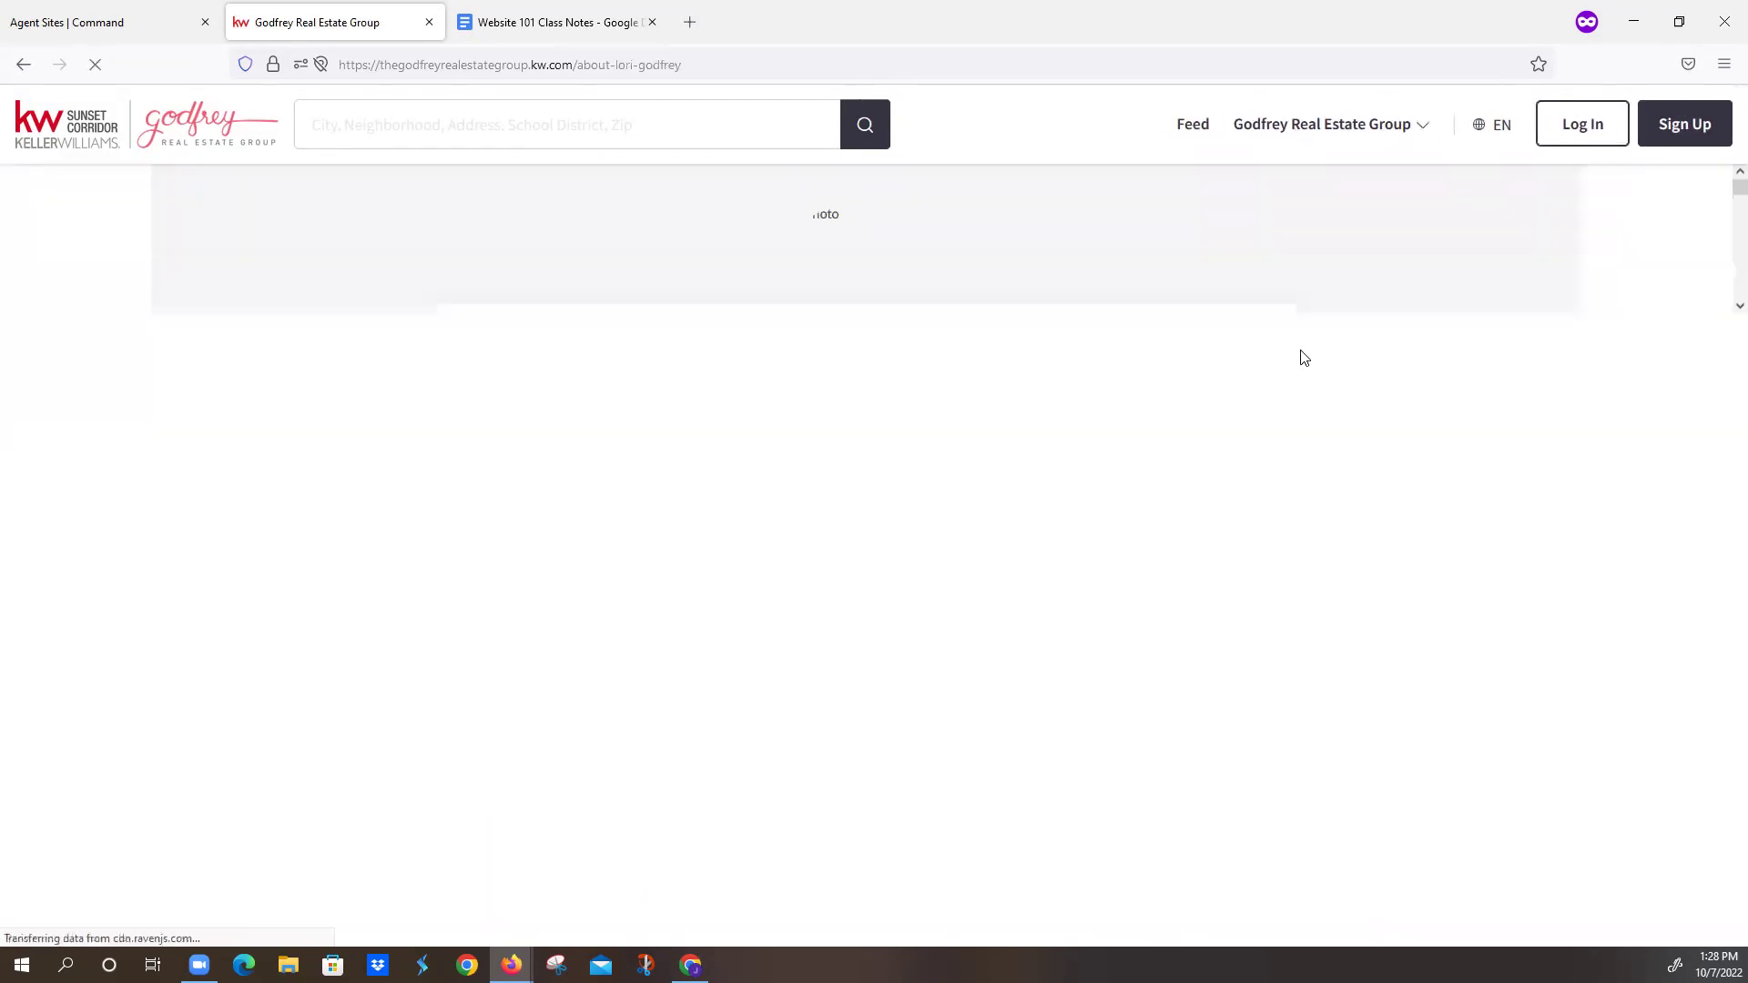
{"action": "scroll", "coordinate": [1137, 449], "scroll_direction": "down", "scroll_amount": 1}
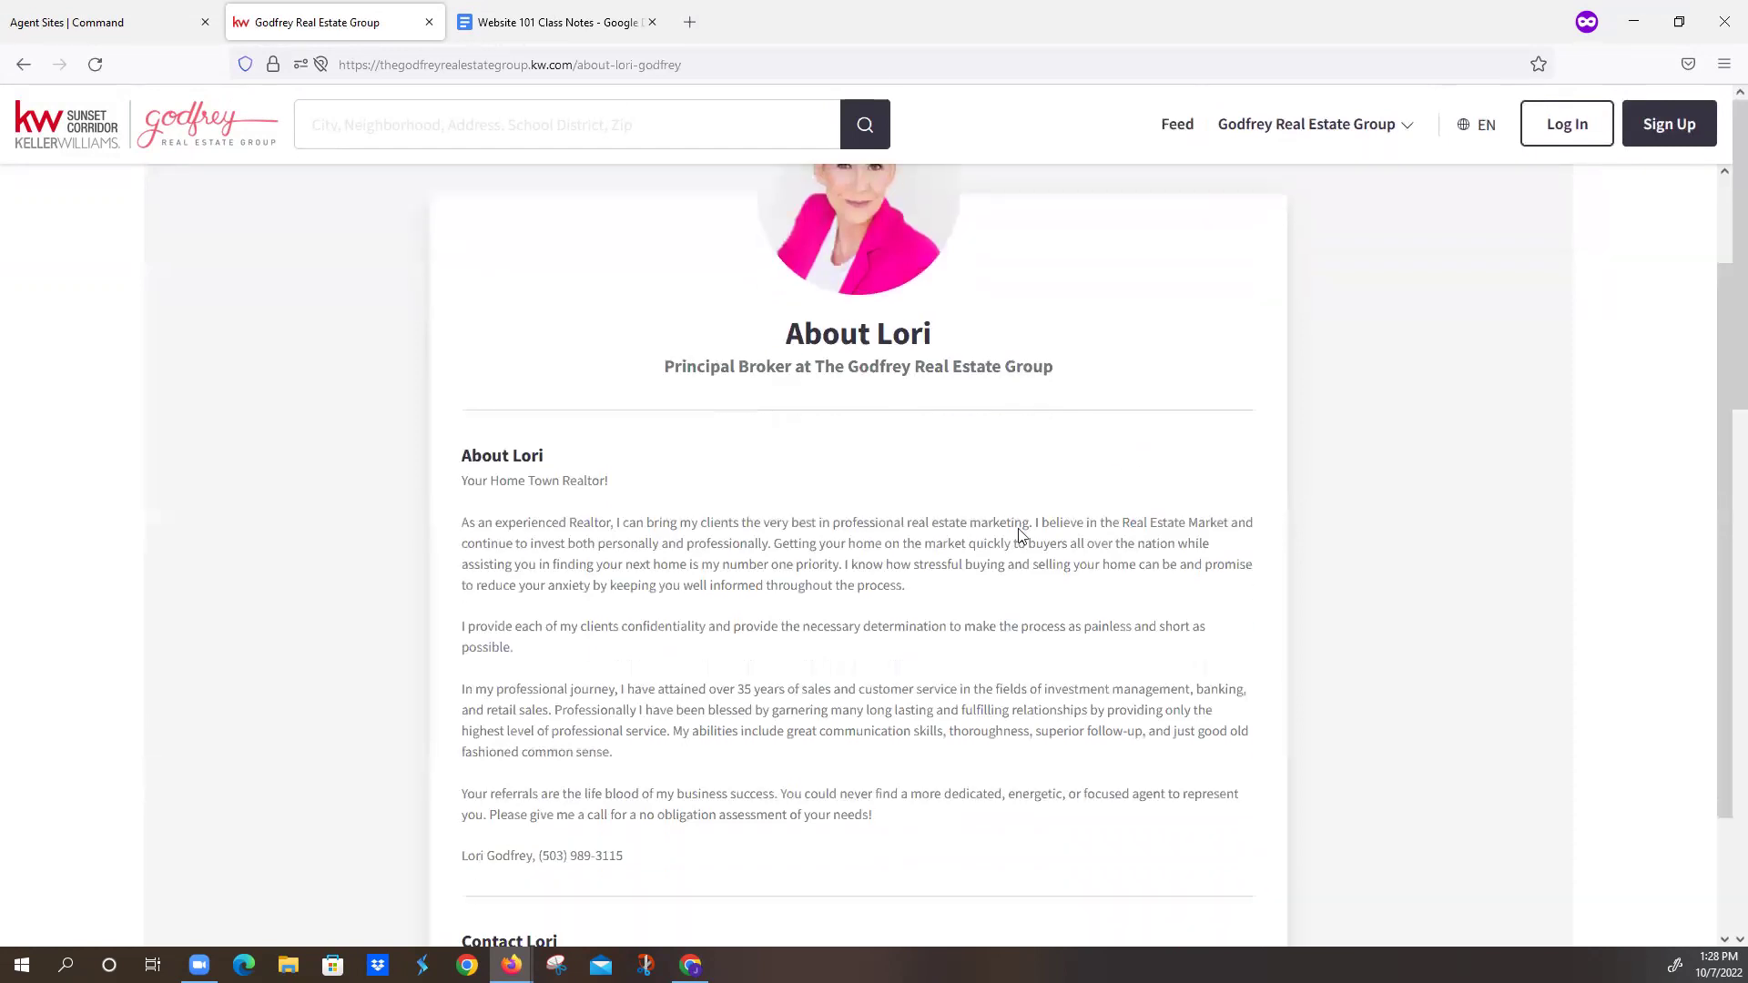
{"action": "scroll", "coordinate": [984, 708], "scroll_direction": "down", "scroll_amount": 1}
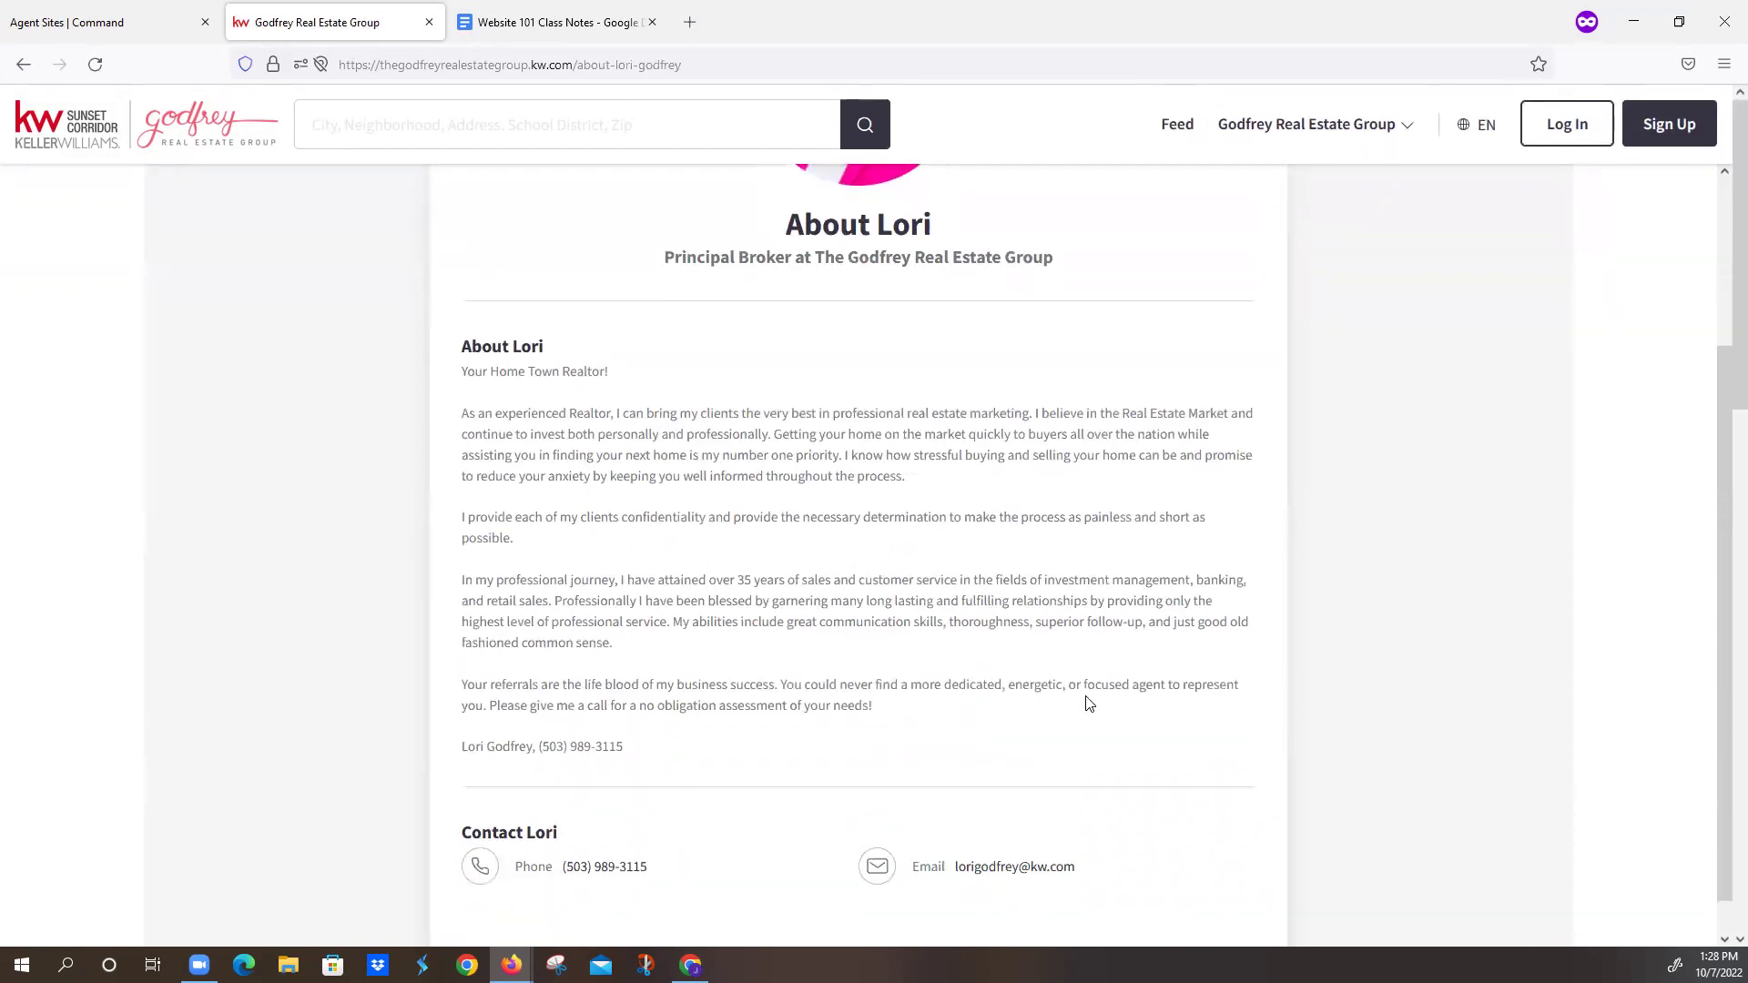
{"action": "left_click", "coordinate": [1265, 127]}
{"action": "left_click", "coordinate": [1207, 328]}
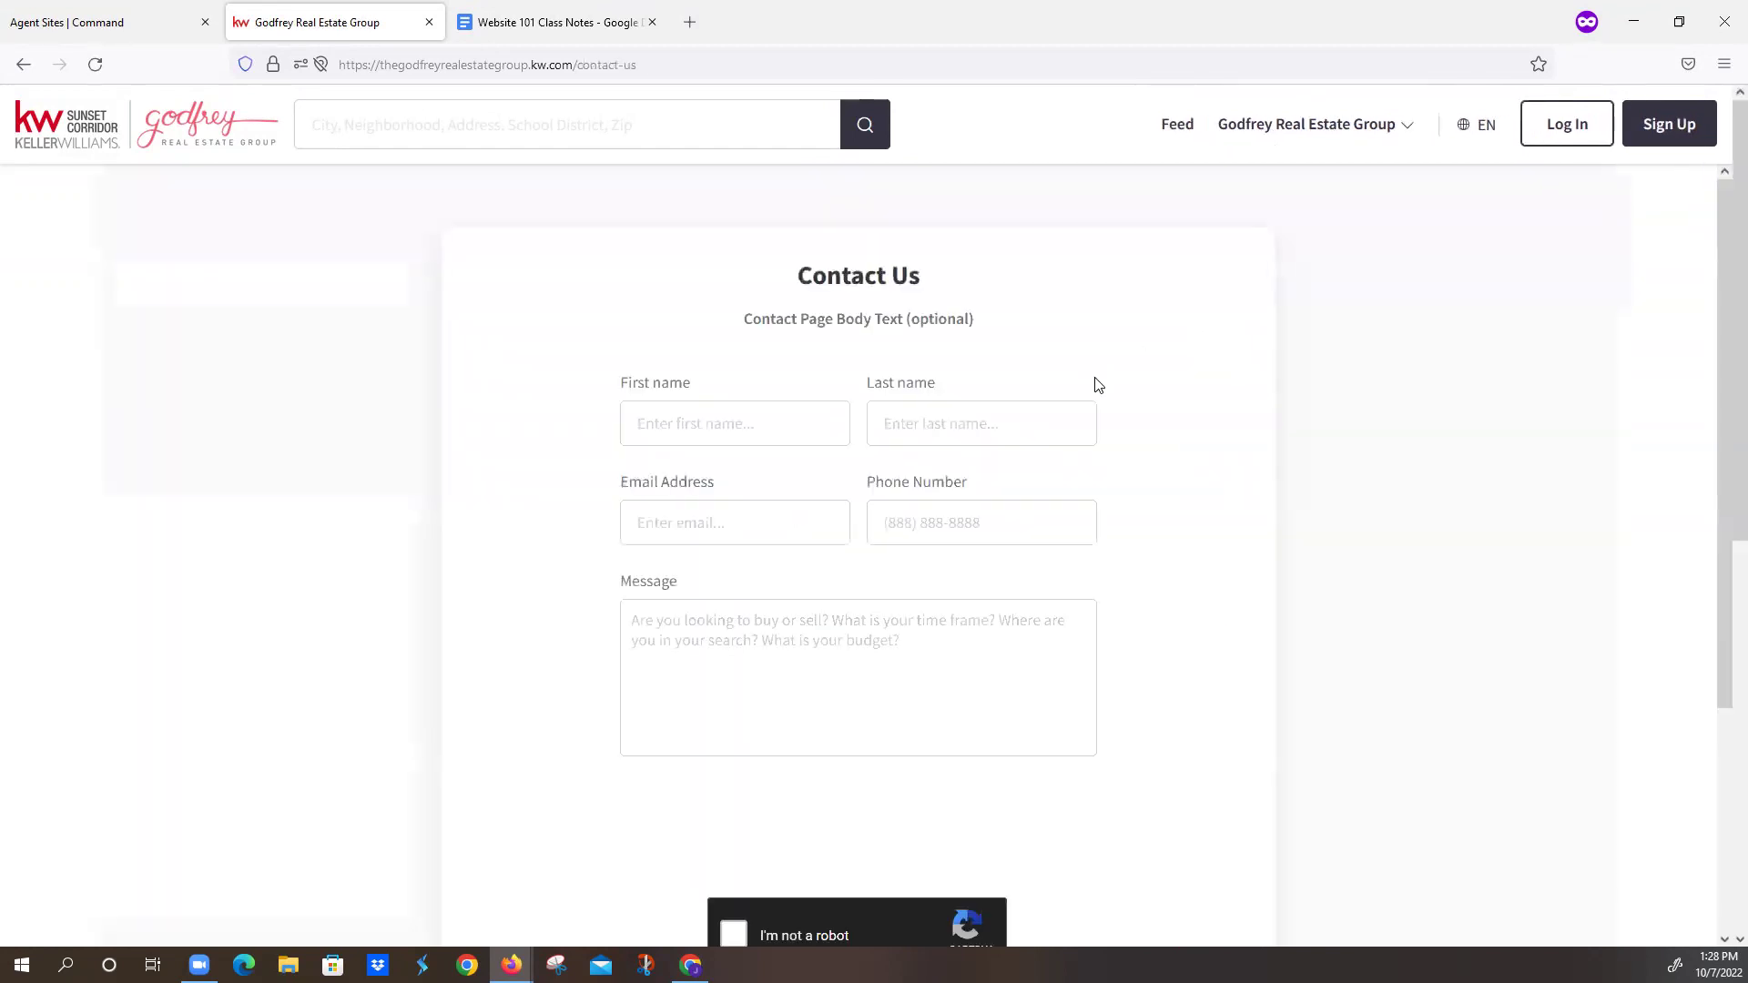
{"action": "scroll", "coordinate": [1097, 390], "scroll_direction": "down", "scroll_amount": 6}
{"action": "scroll", "coordinate": [1097, 402], "scroll_direction": "down", "scroll_amount": 4}
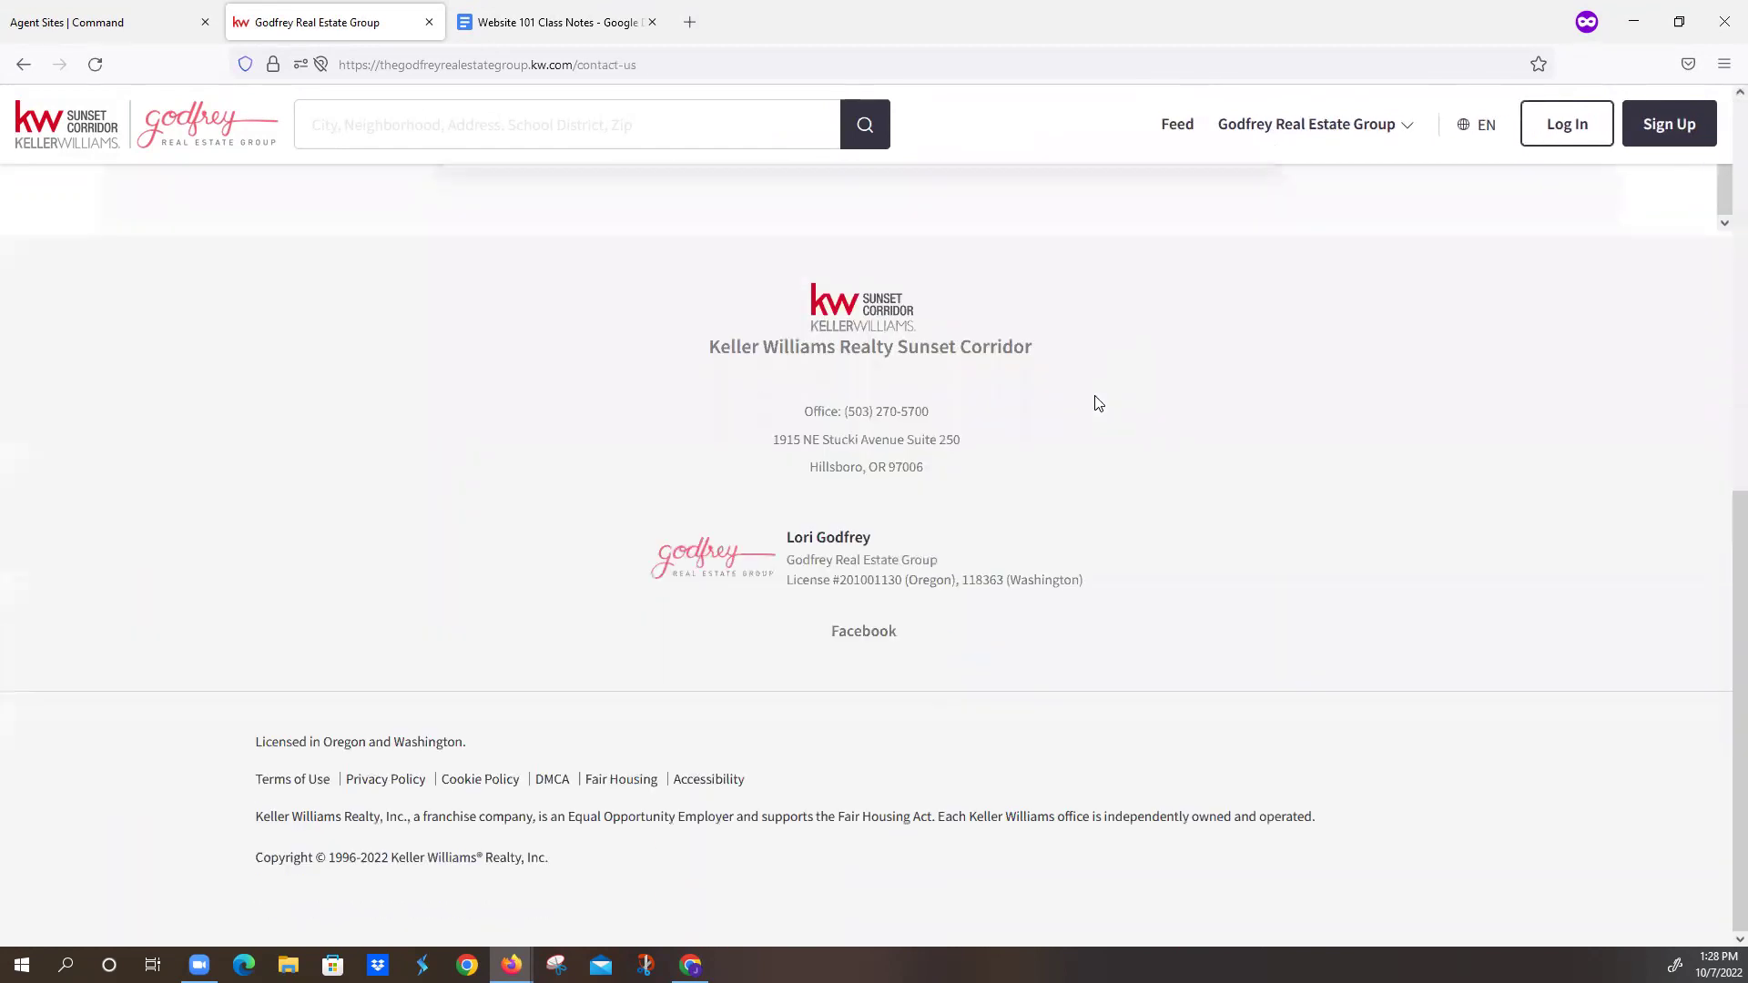
{"action": "scroll", "coordinate": [1096, 400], "scroll_direction": "up", "scroll_amount": 7}
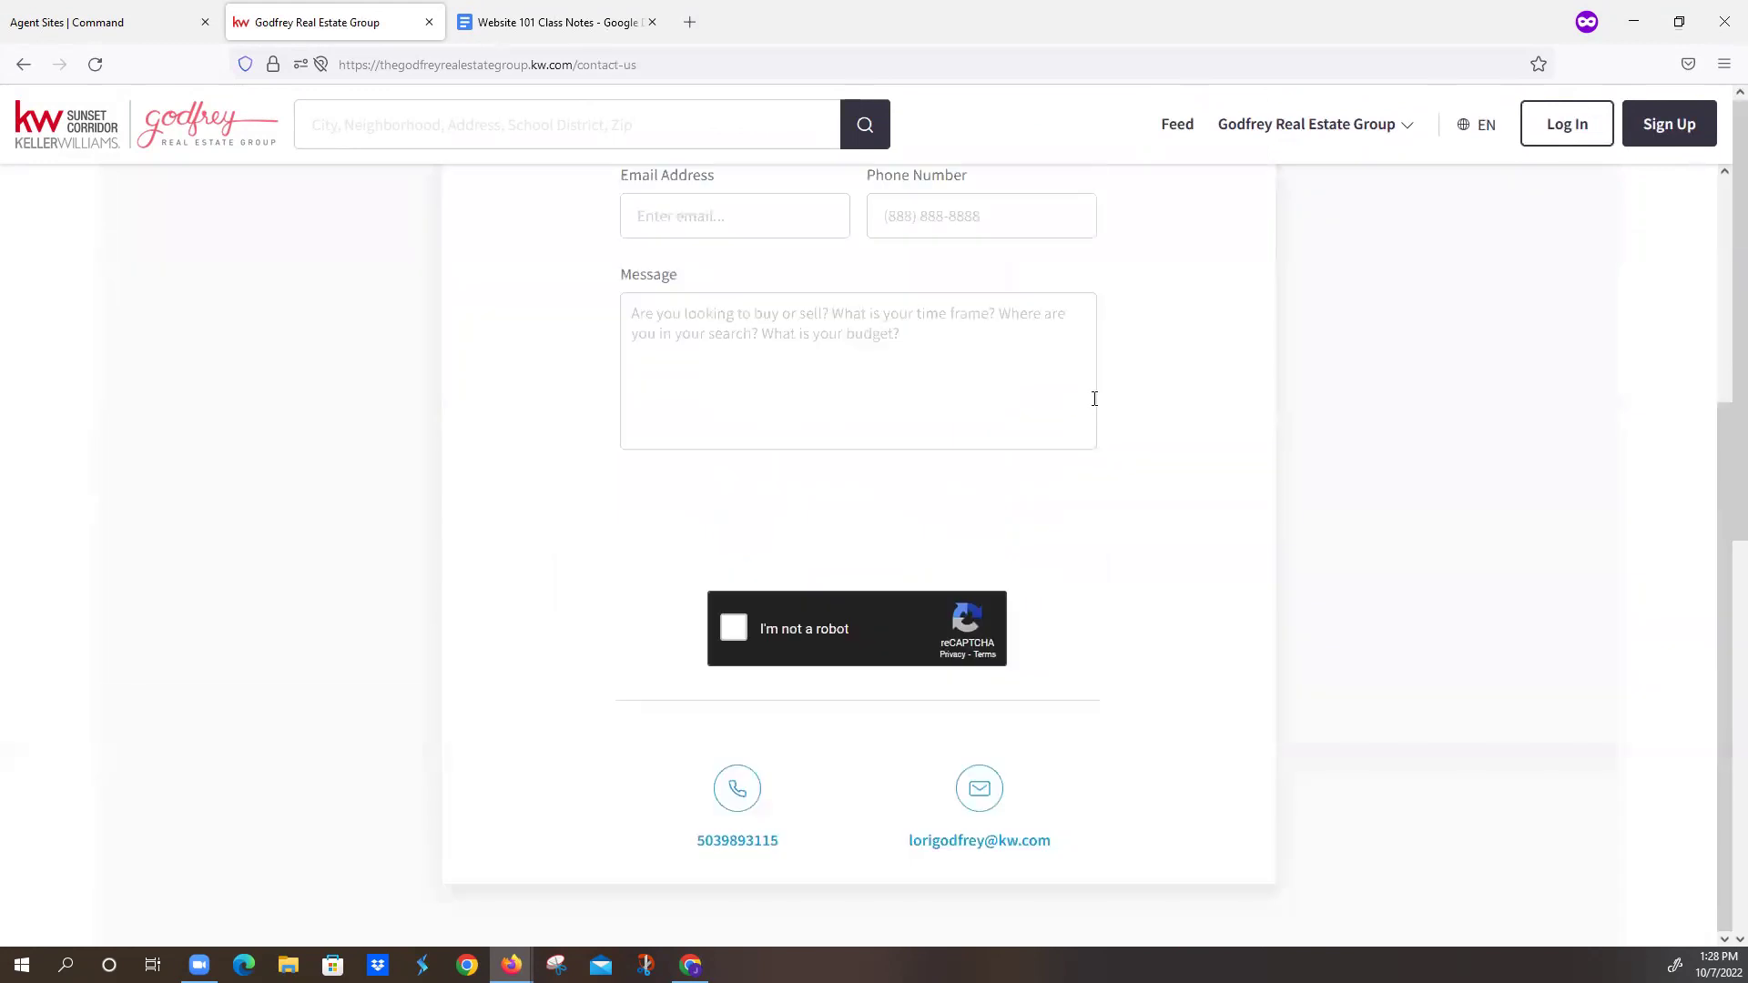
{"action": "left_click", "coordinate": [1273, 132]}
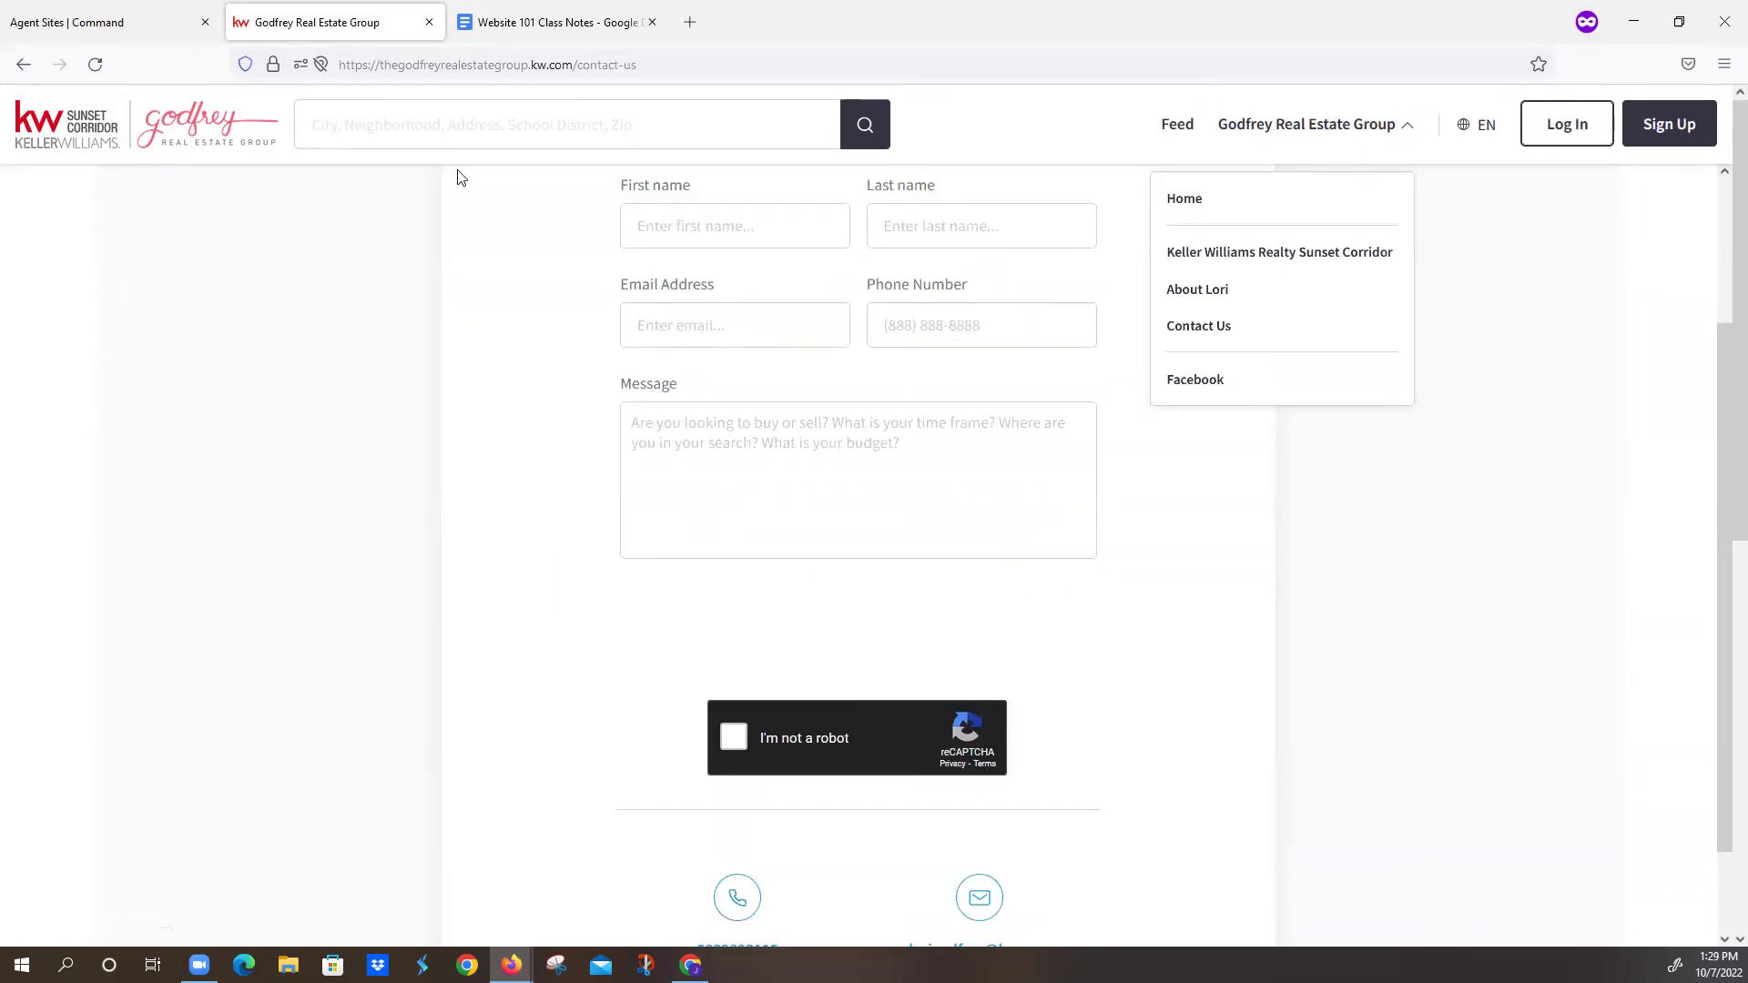
{"action": "left_click", "coordinate": [94, 18]}
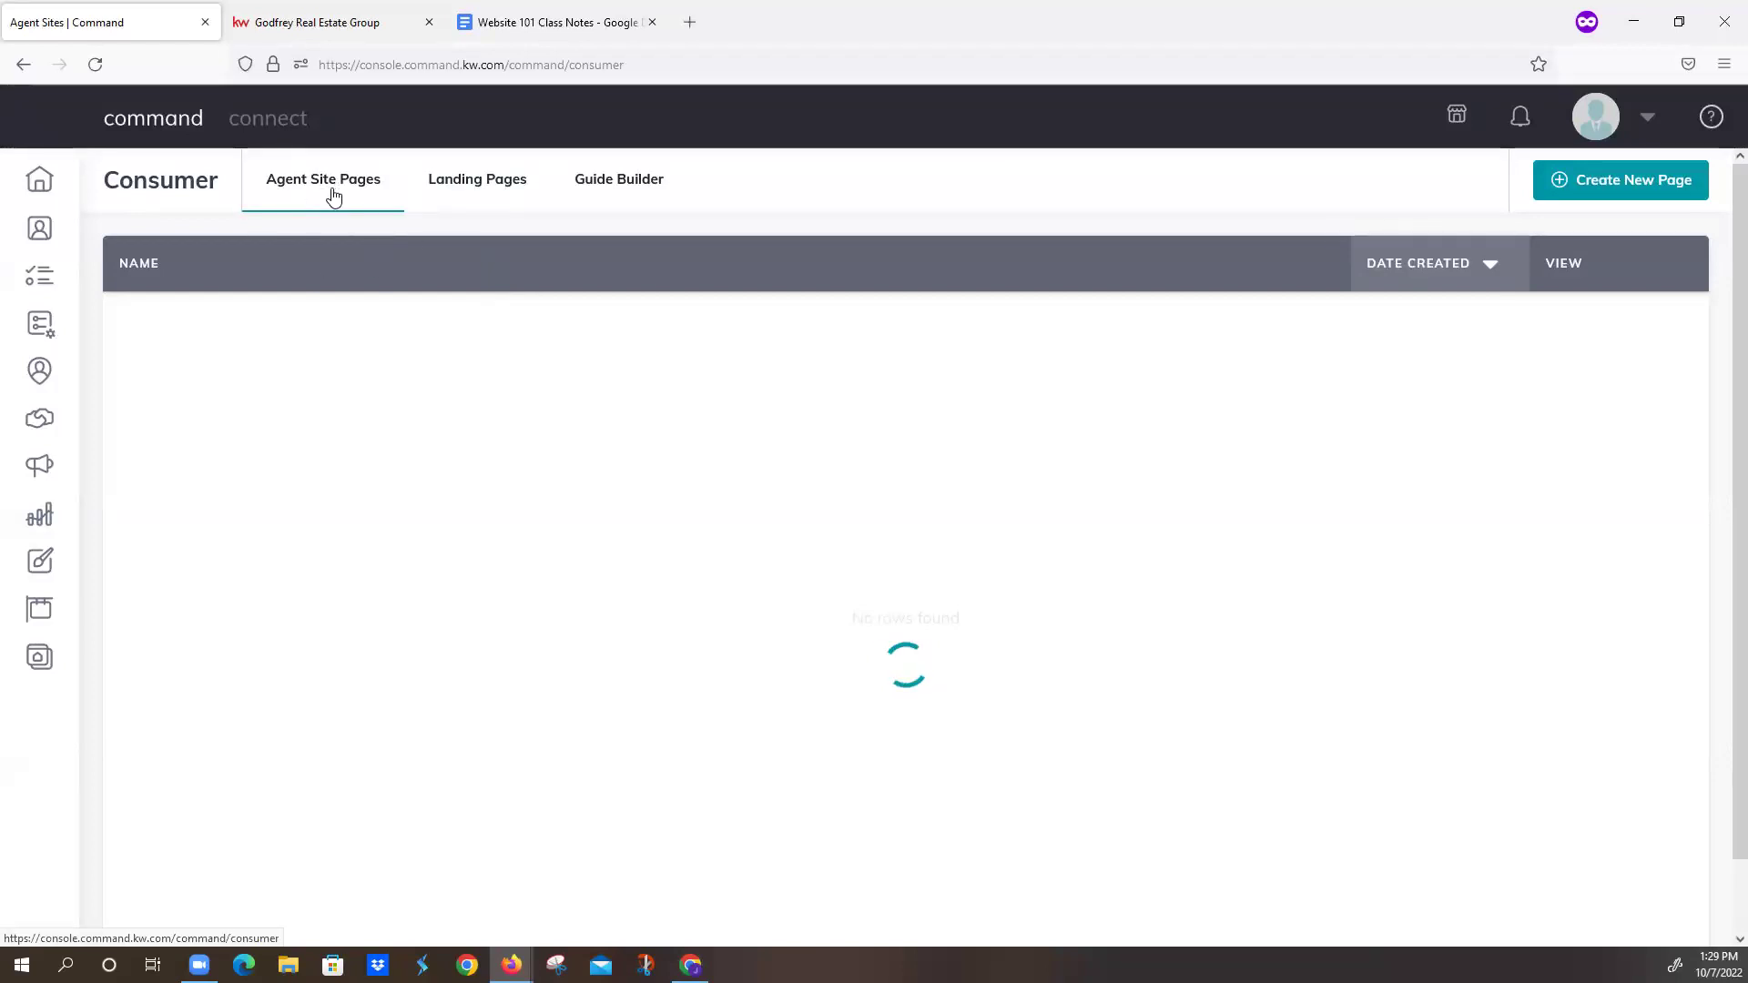
- Switch to Landing Pages and back to refresh the Agent Site Pages list
{"action": "left_click", "coordinate": [455, 182]}
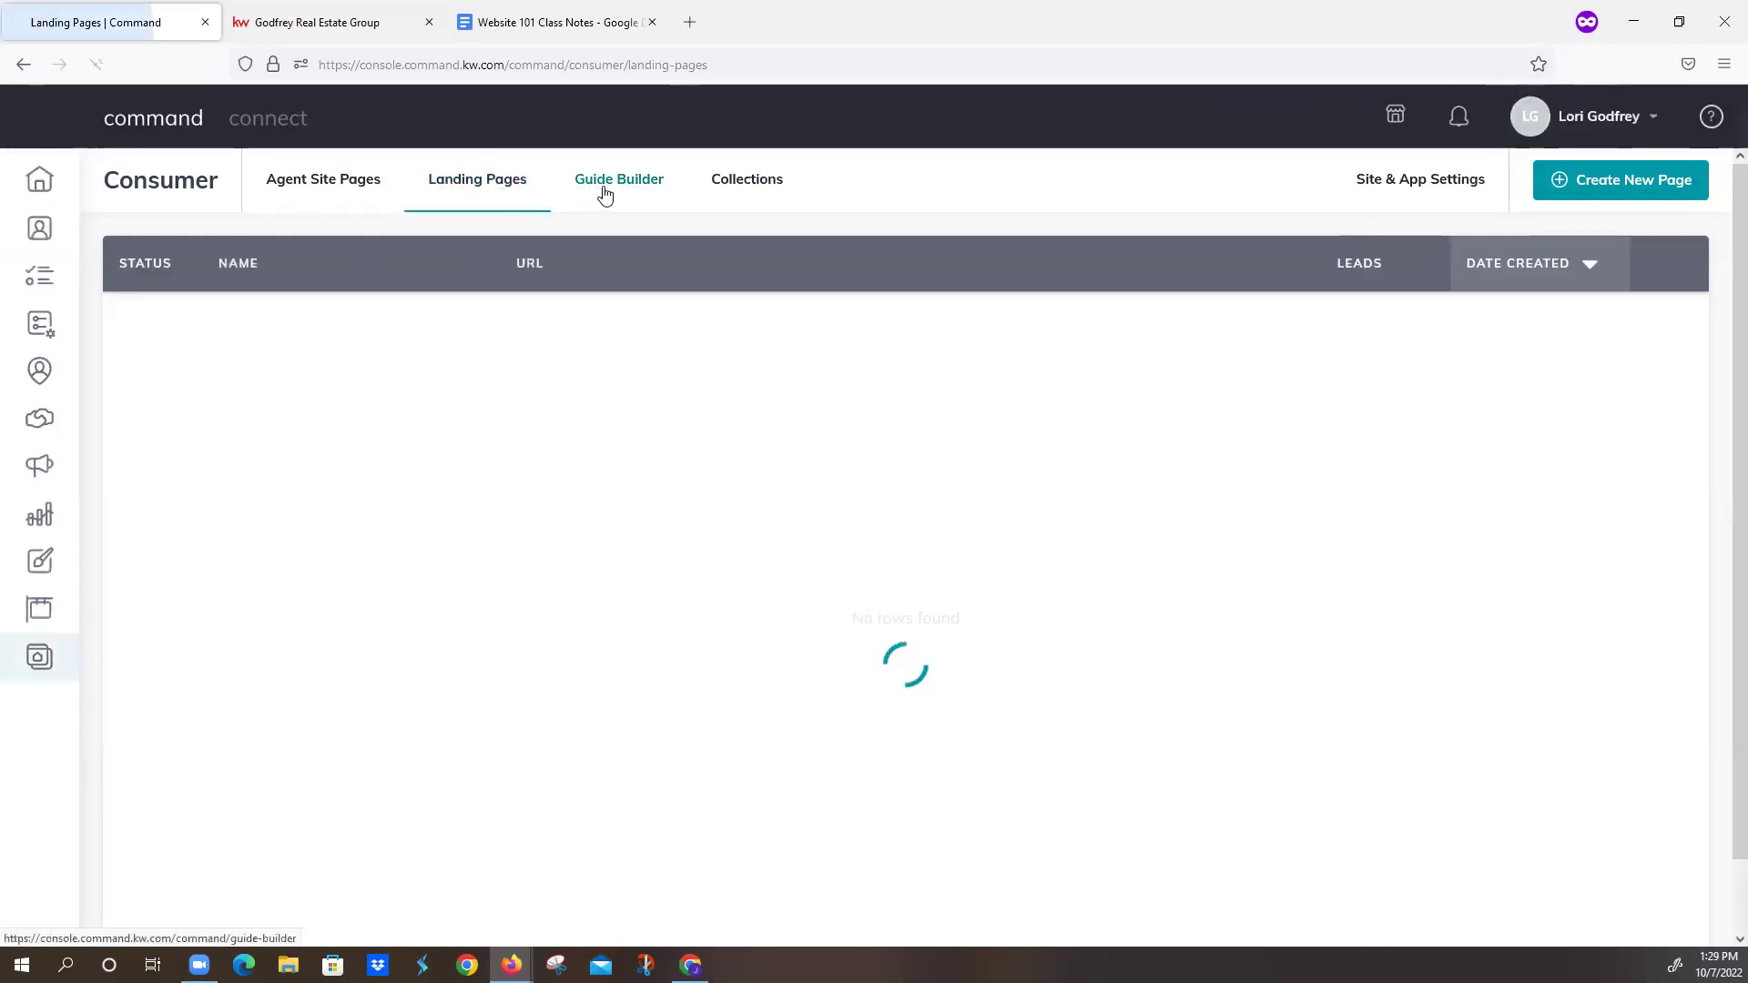
{"action": "left_click", "coordinate": [324, 182]}
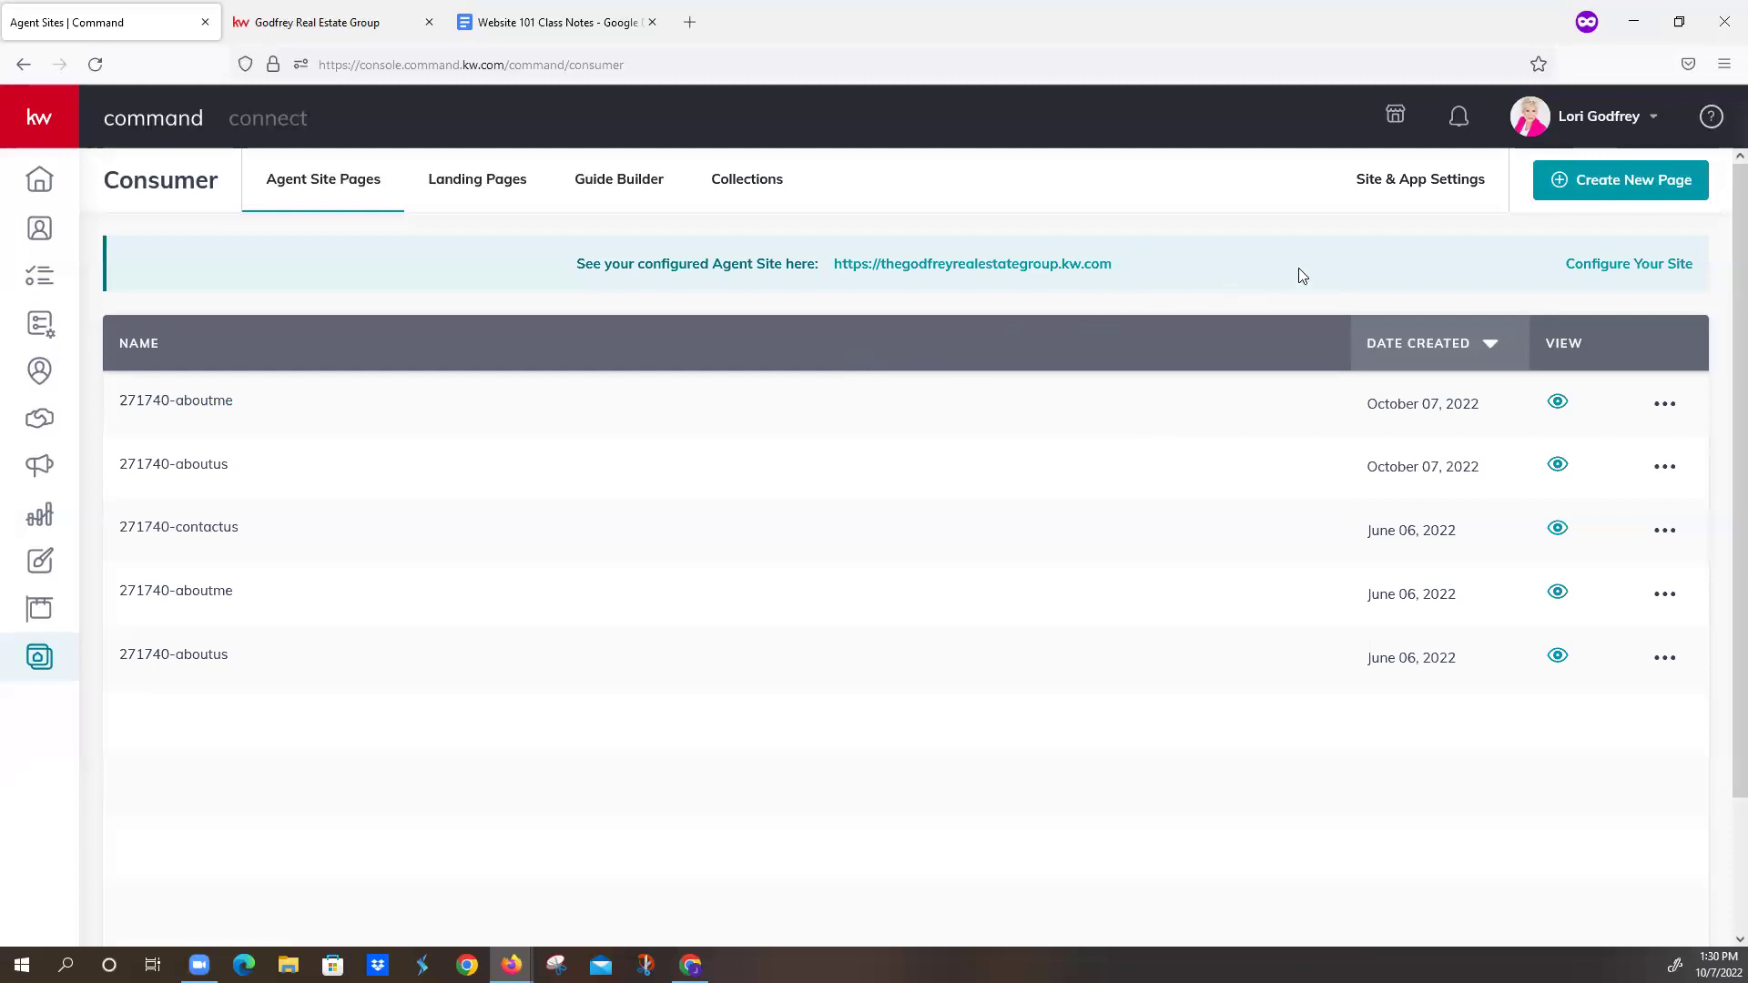
- Open Site & App Settings on the Featured Listings tab and select its Headline field
{"action": "left_click", "coordinate": [1390, 185]}
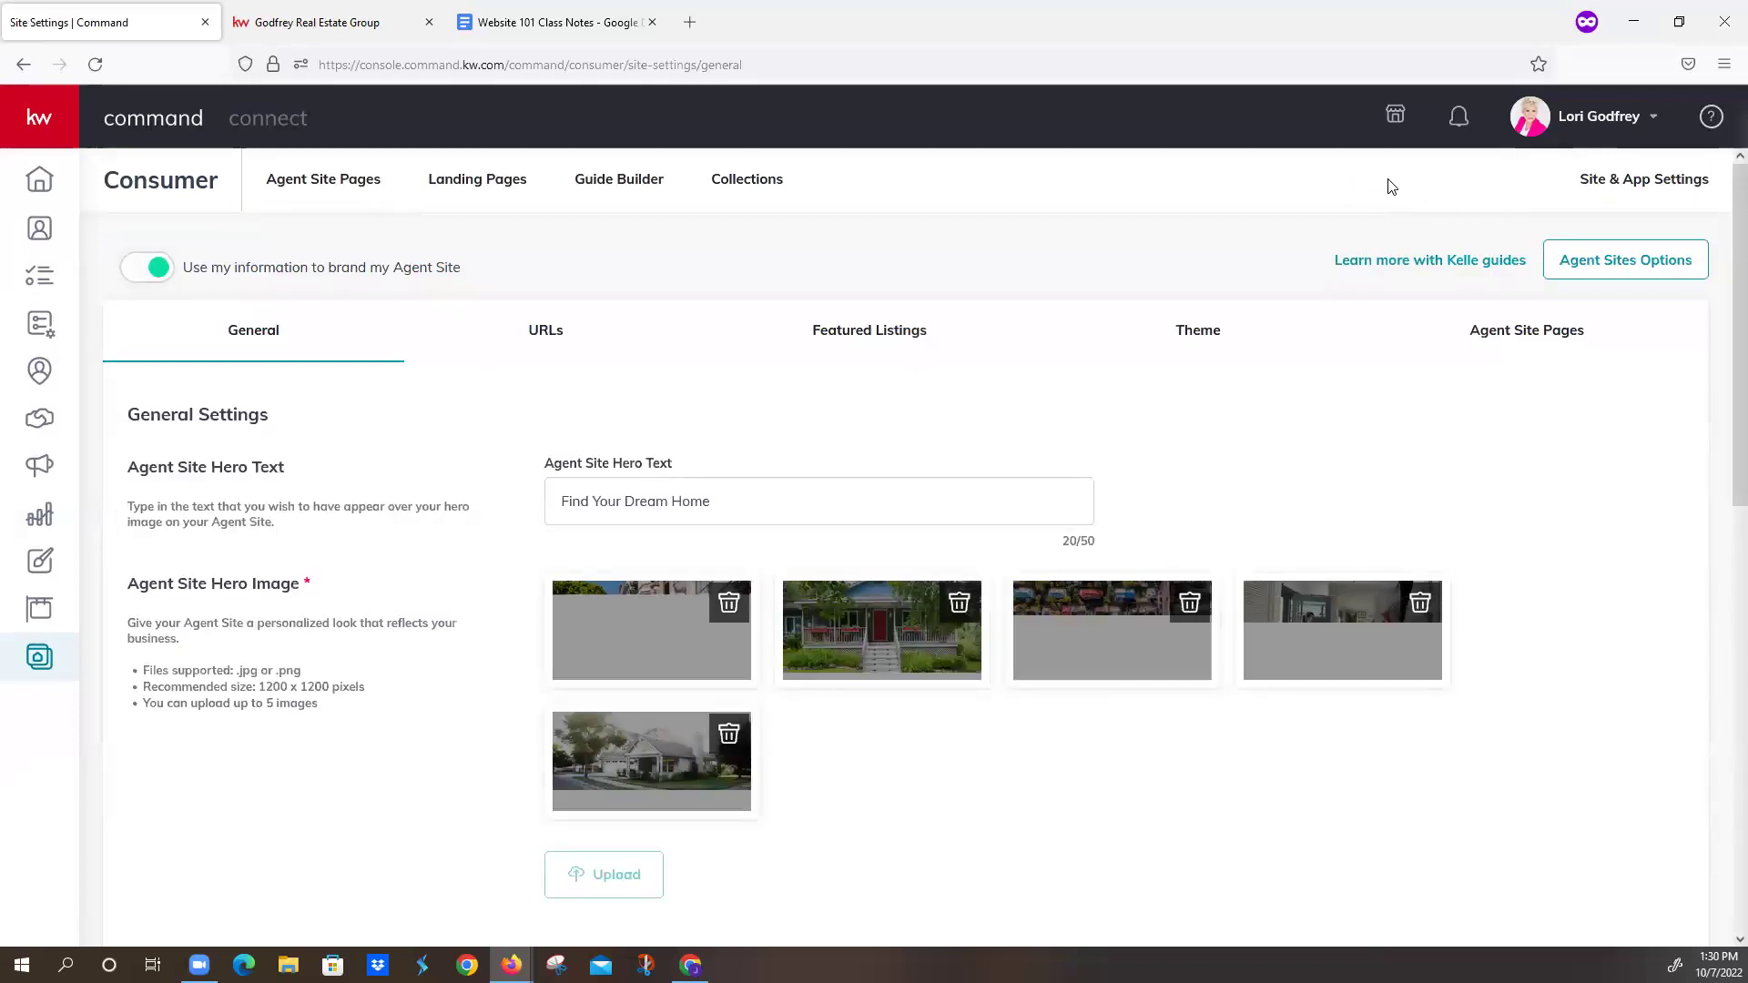
{"action": "left_click", "coordinate": [861, 333]}
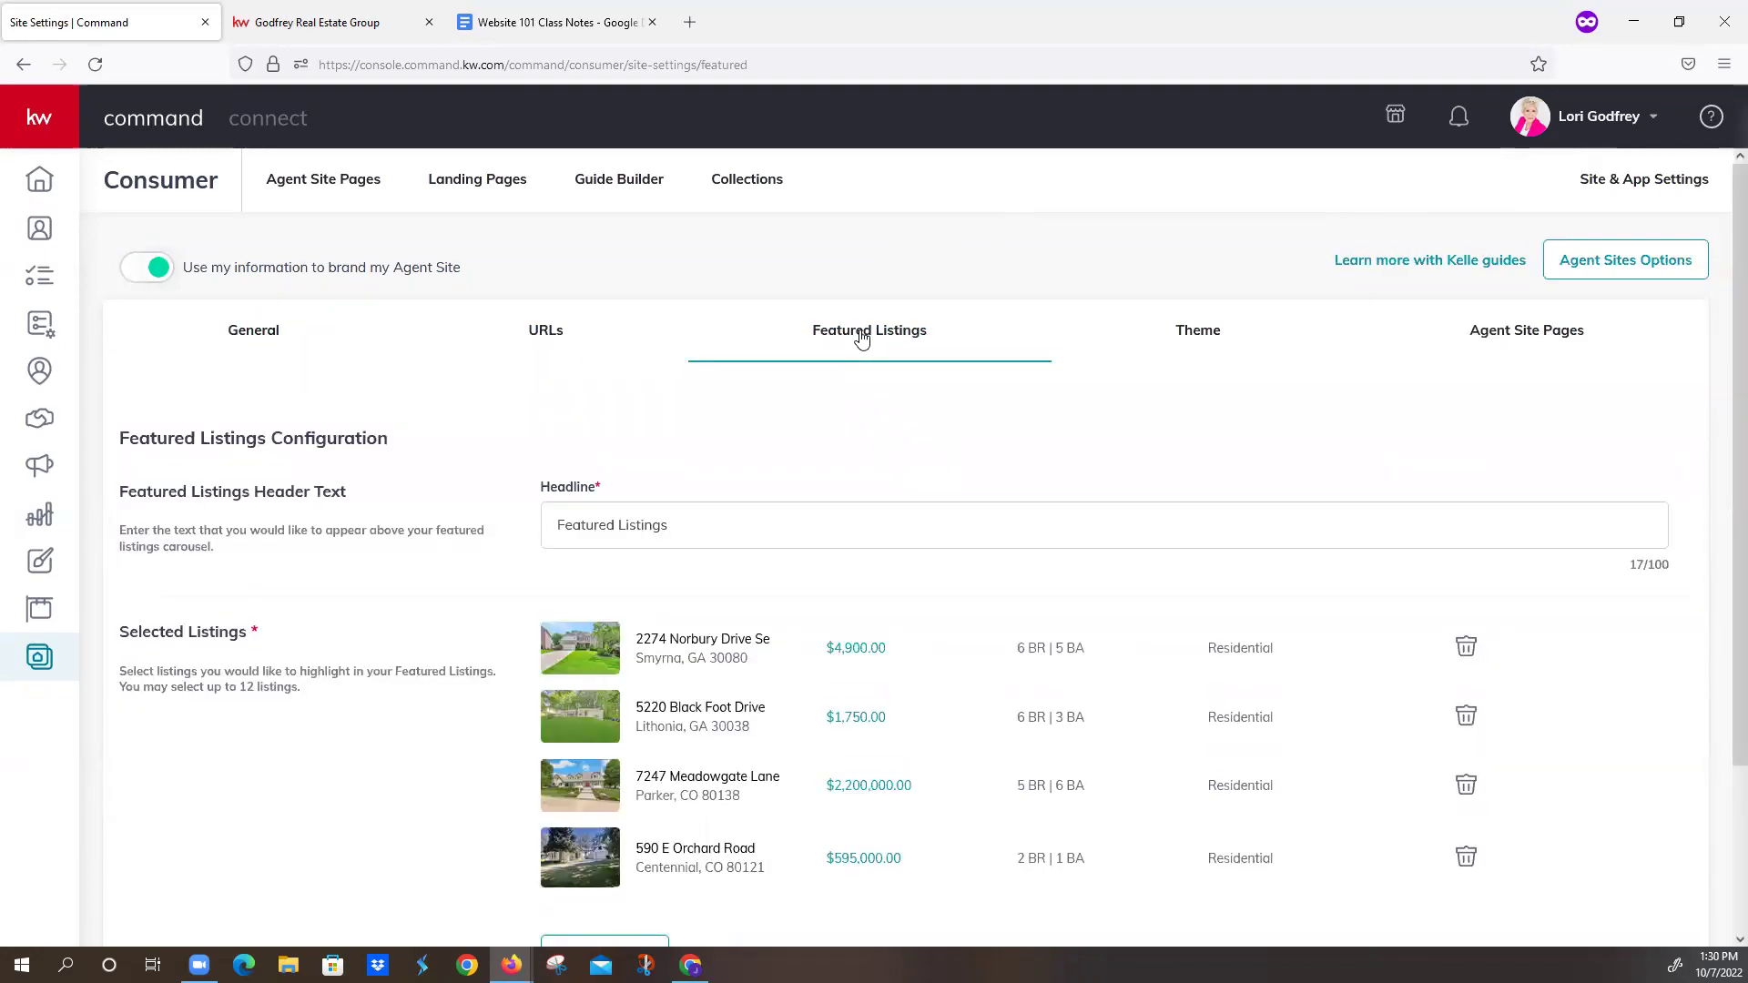
{"action": "scroll", "coordinate": [887, 468], "scroll_direction": "down", "scroll_amount": 2}
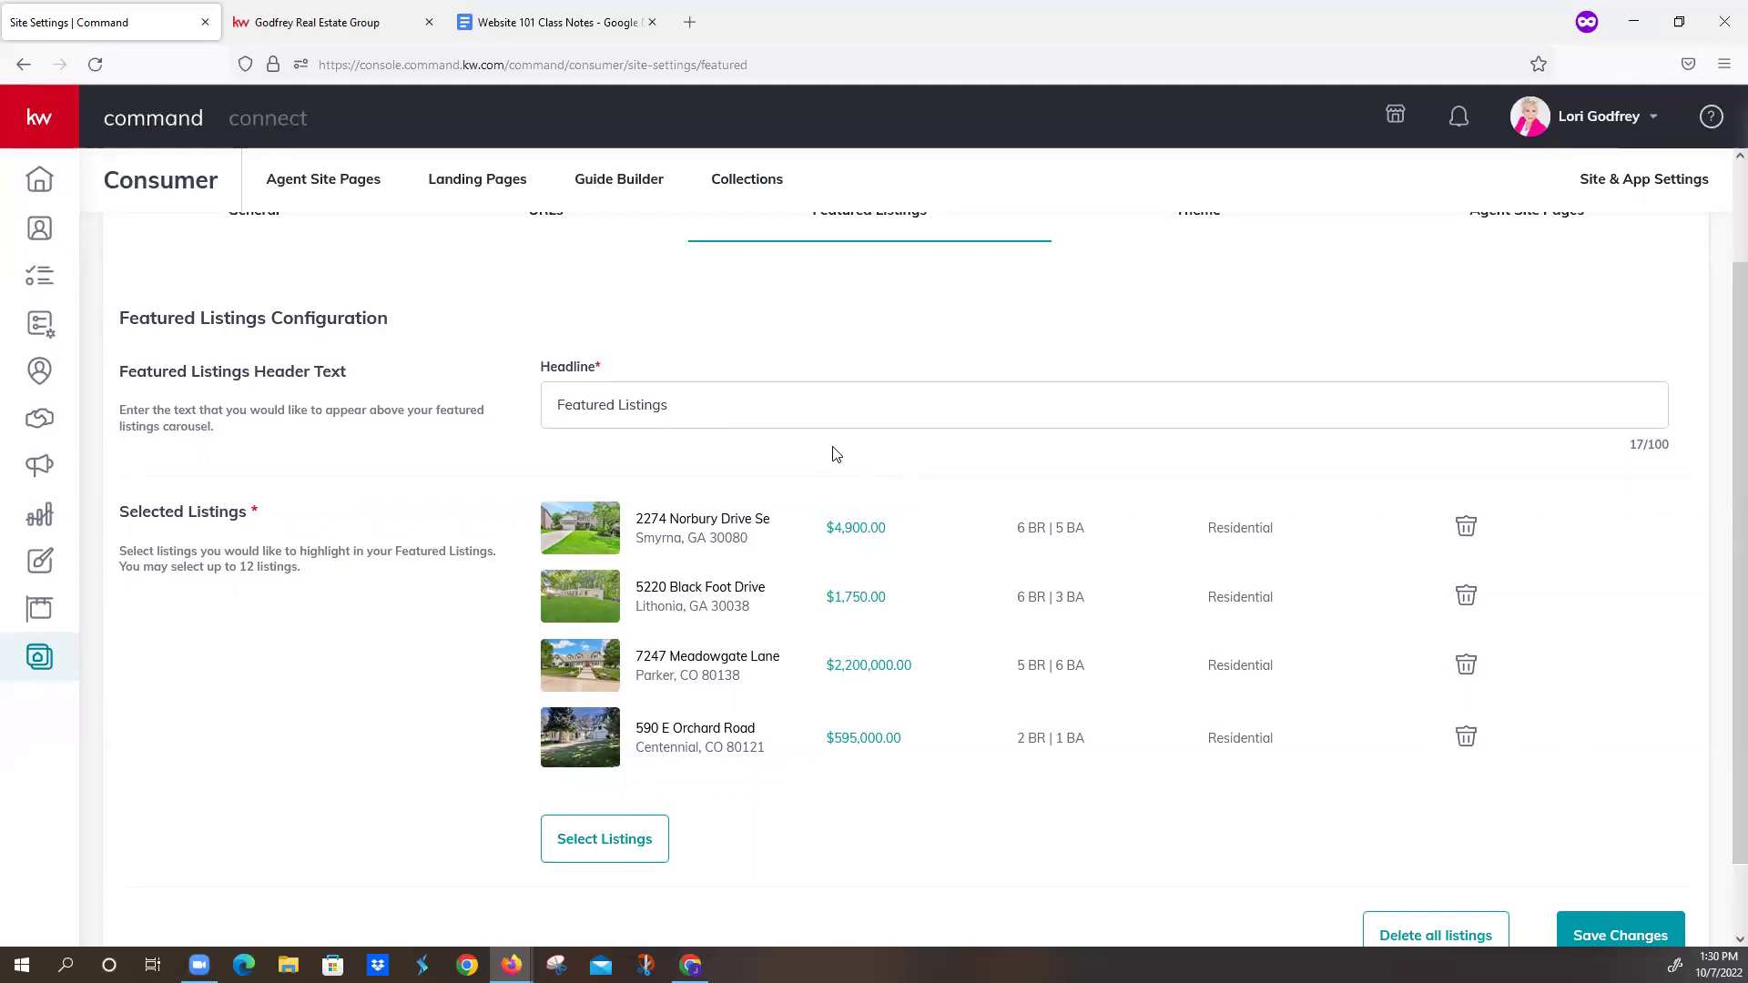
{"action": "left_click", "coordinate": [730, 400]}
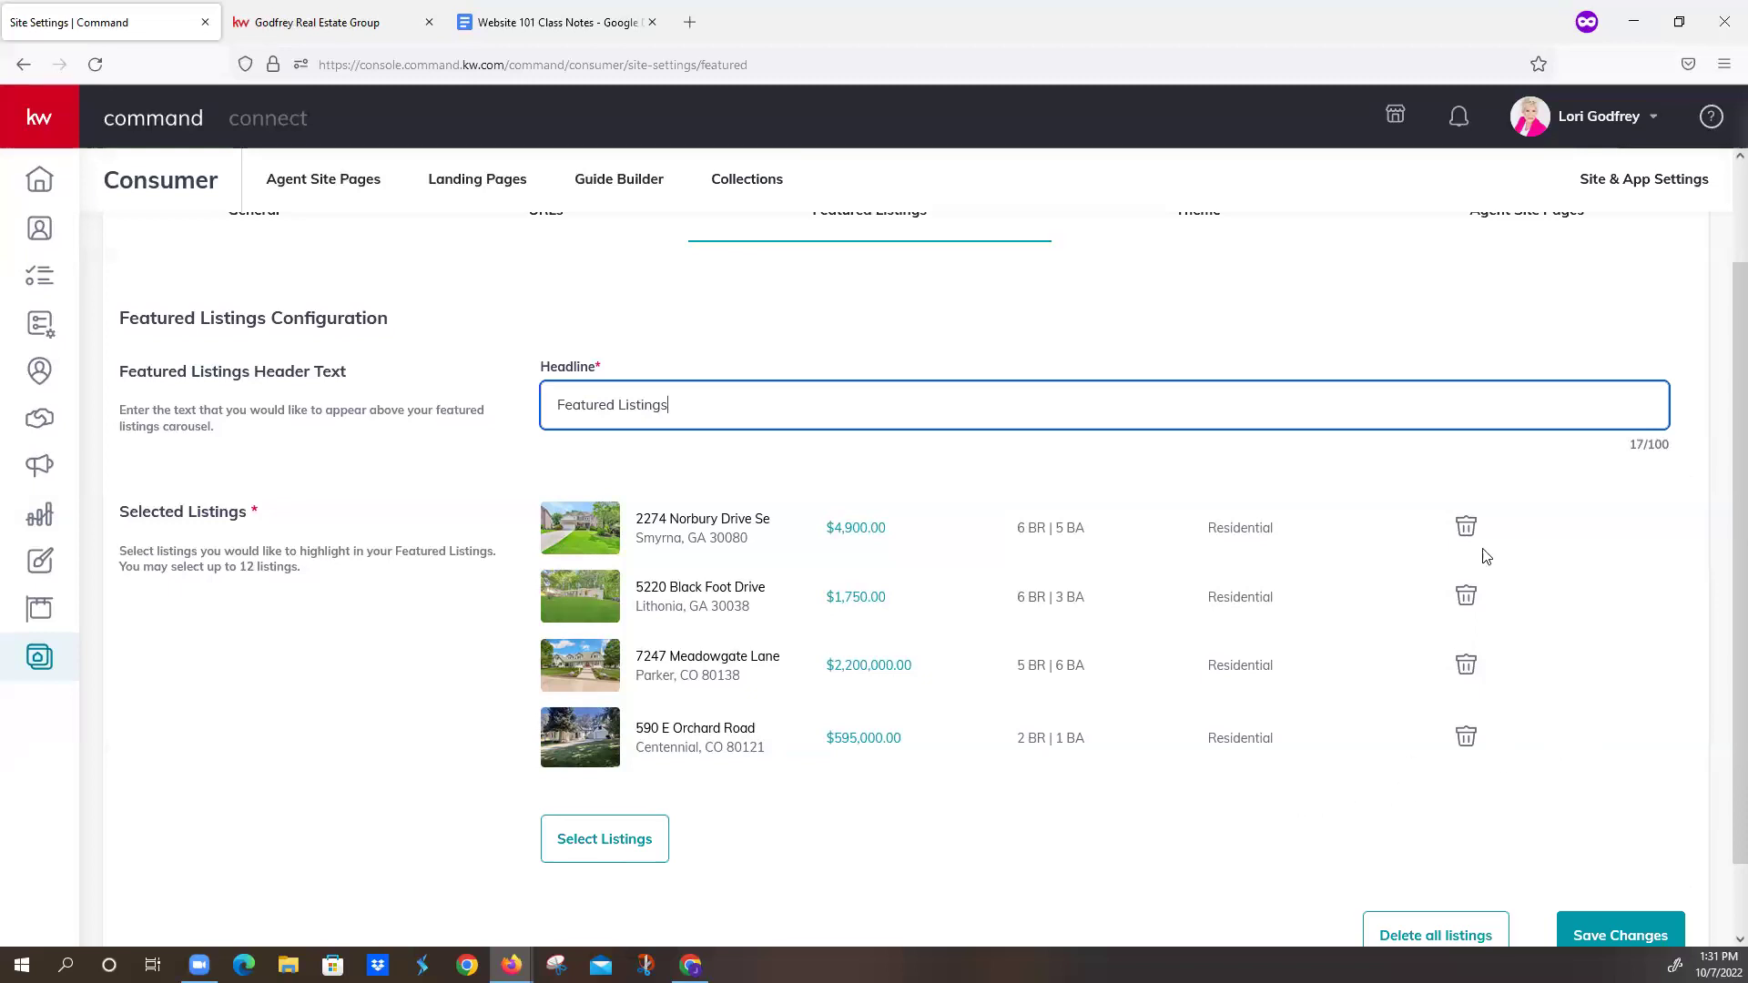
- Search answers.kw.com for "featured listing" and open the Select Featured Listings article
{"action": "left_click", "coordinate": [689, 21]}
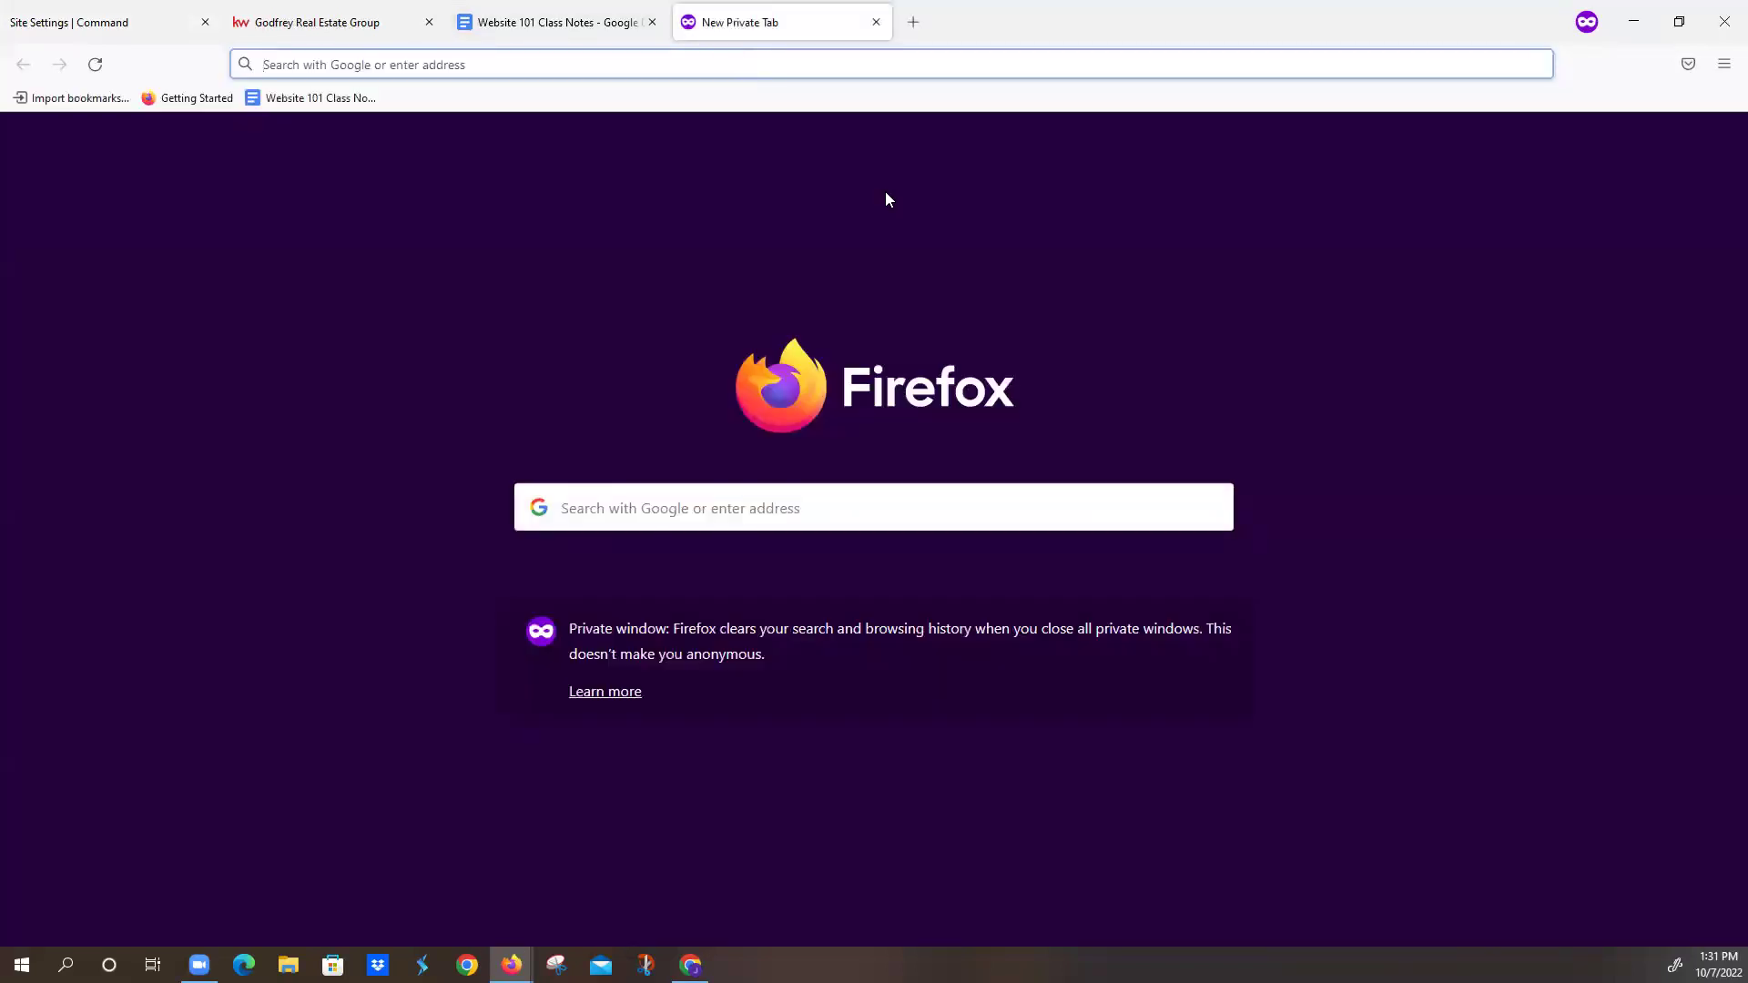
{"action": "type", "text": "answe"}
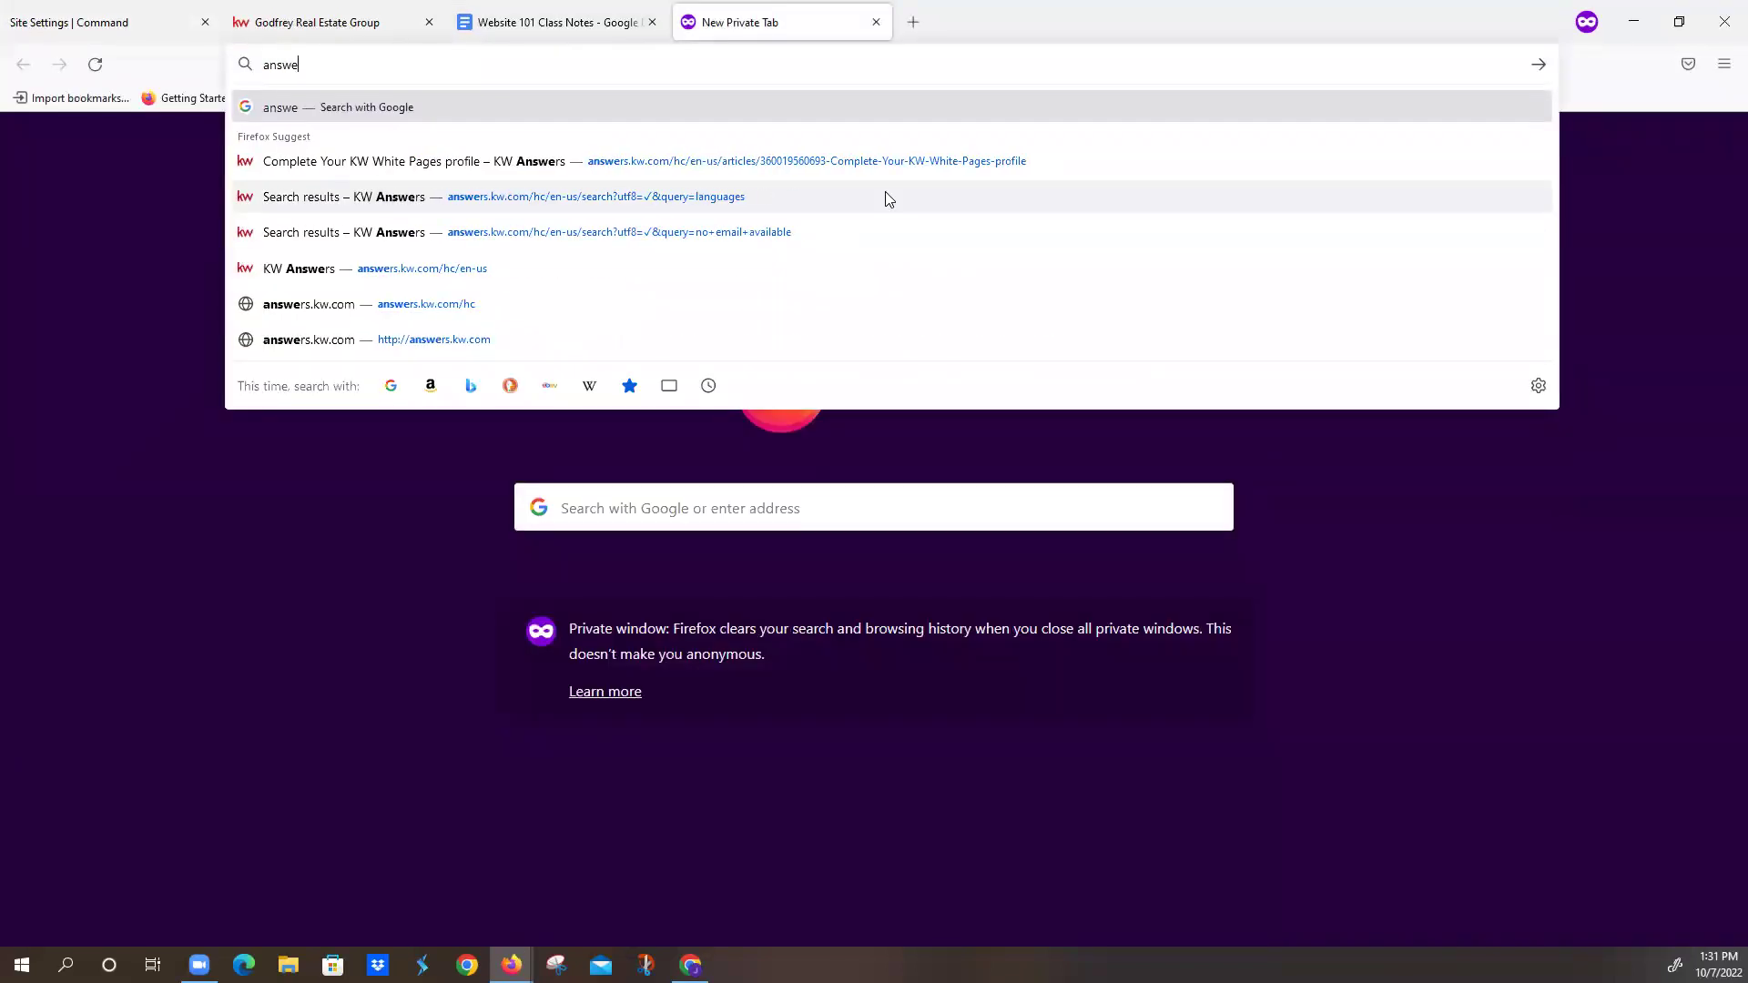
{"action": "type", "text": "rs"}
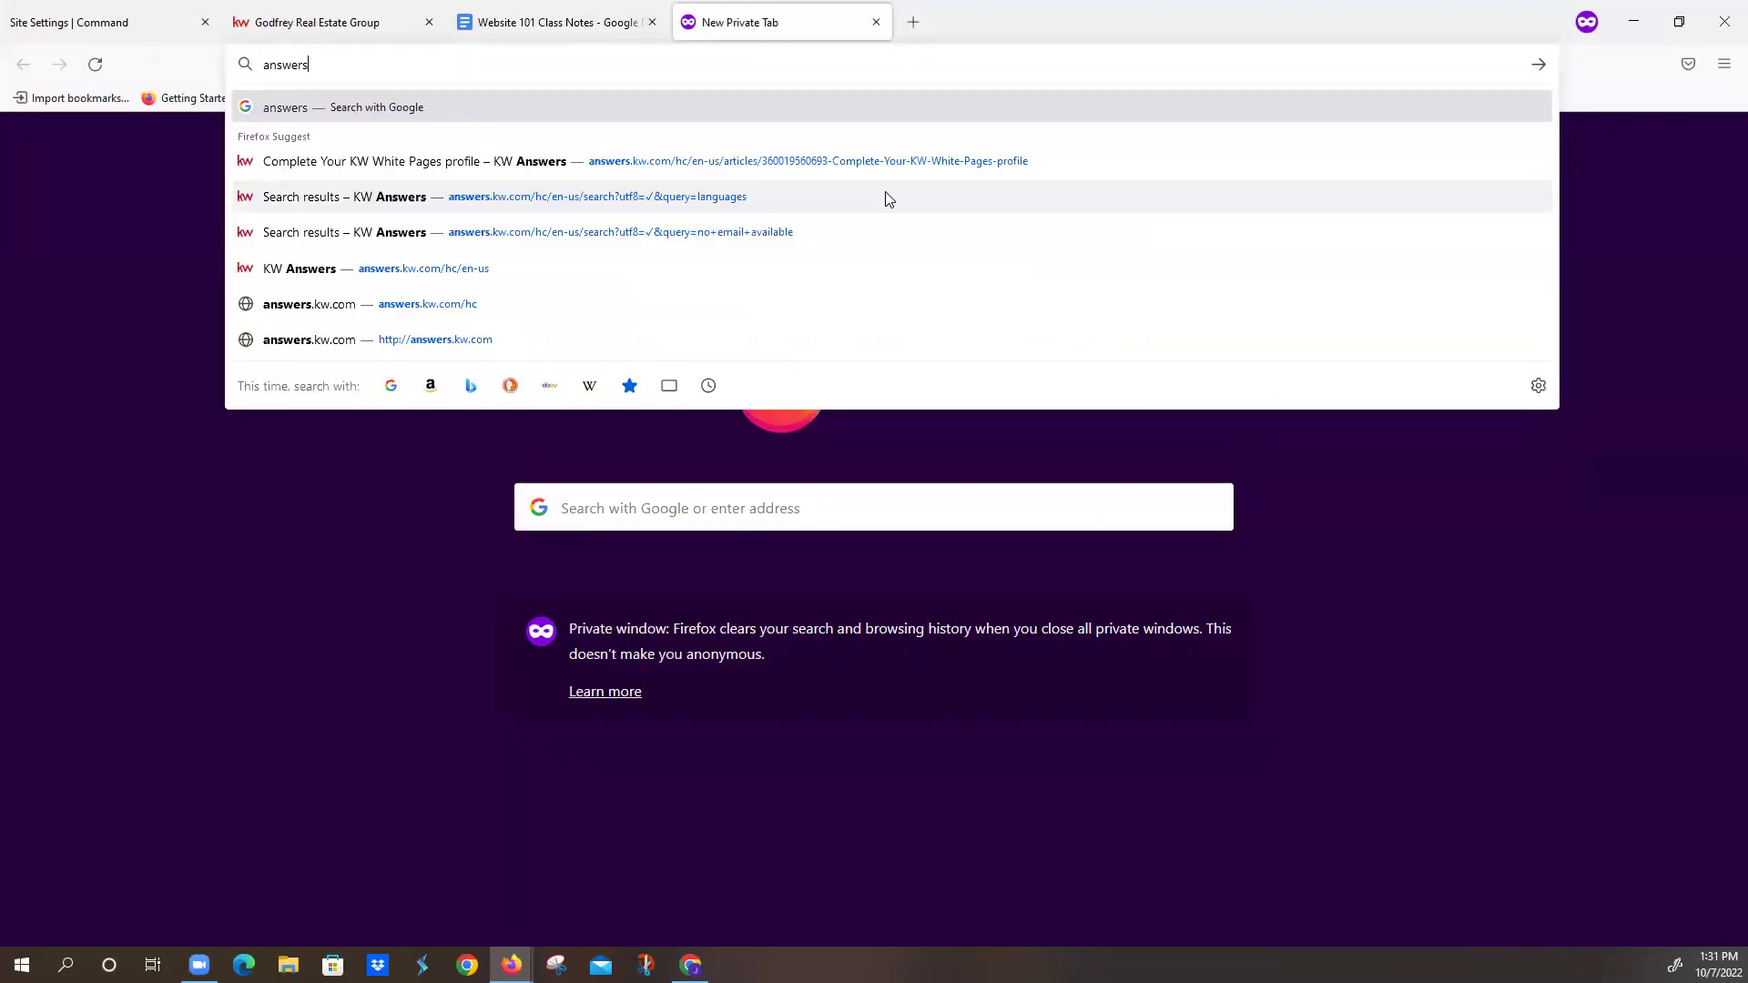
{"action": "type", "text": ".kw"}
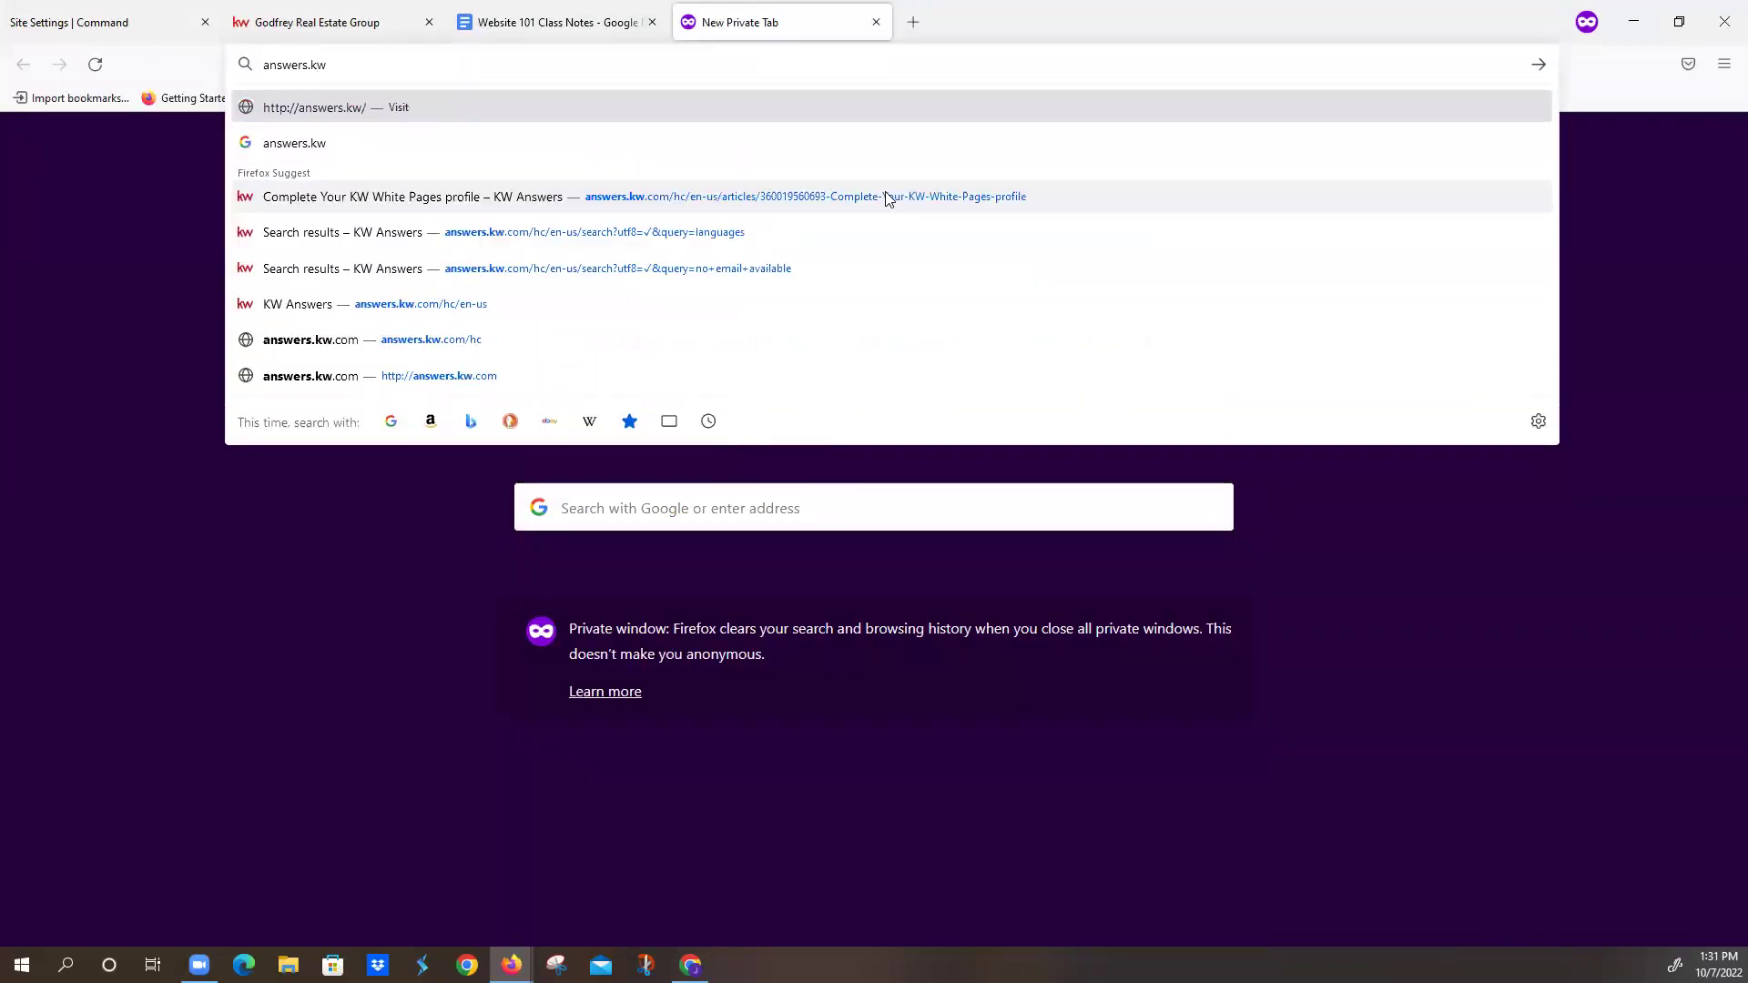
{"action": "type", "text": ".com"}
{"action": "key", "text": "Return"}
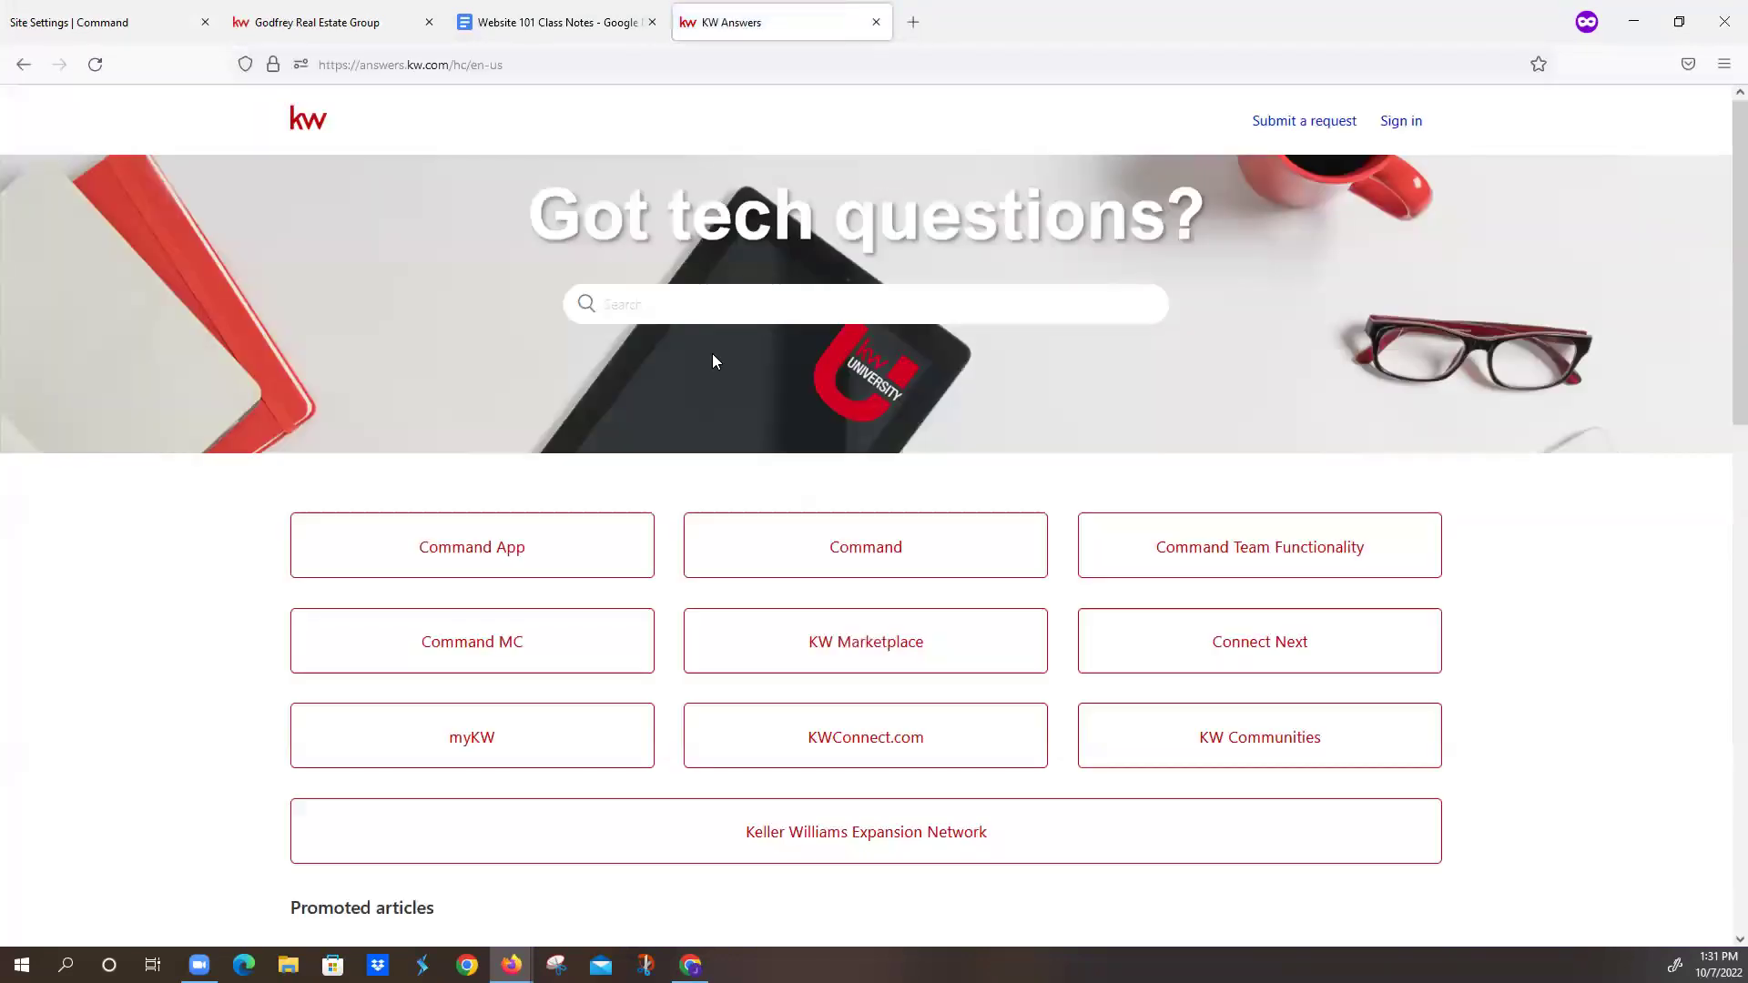
{"action": "left_click", "coordinate": [731, 306]}
{"action": "type", "text": "feat"}
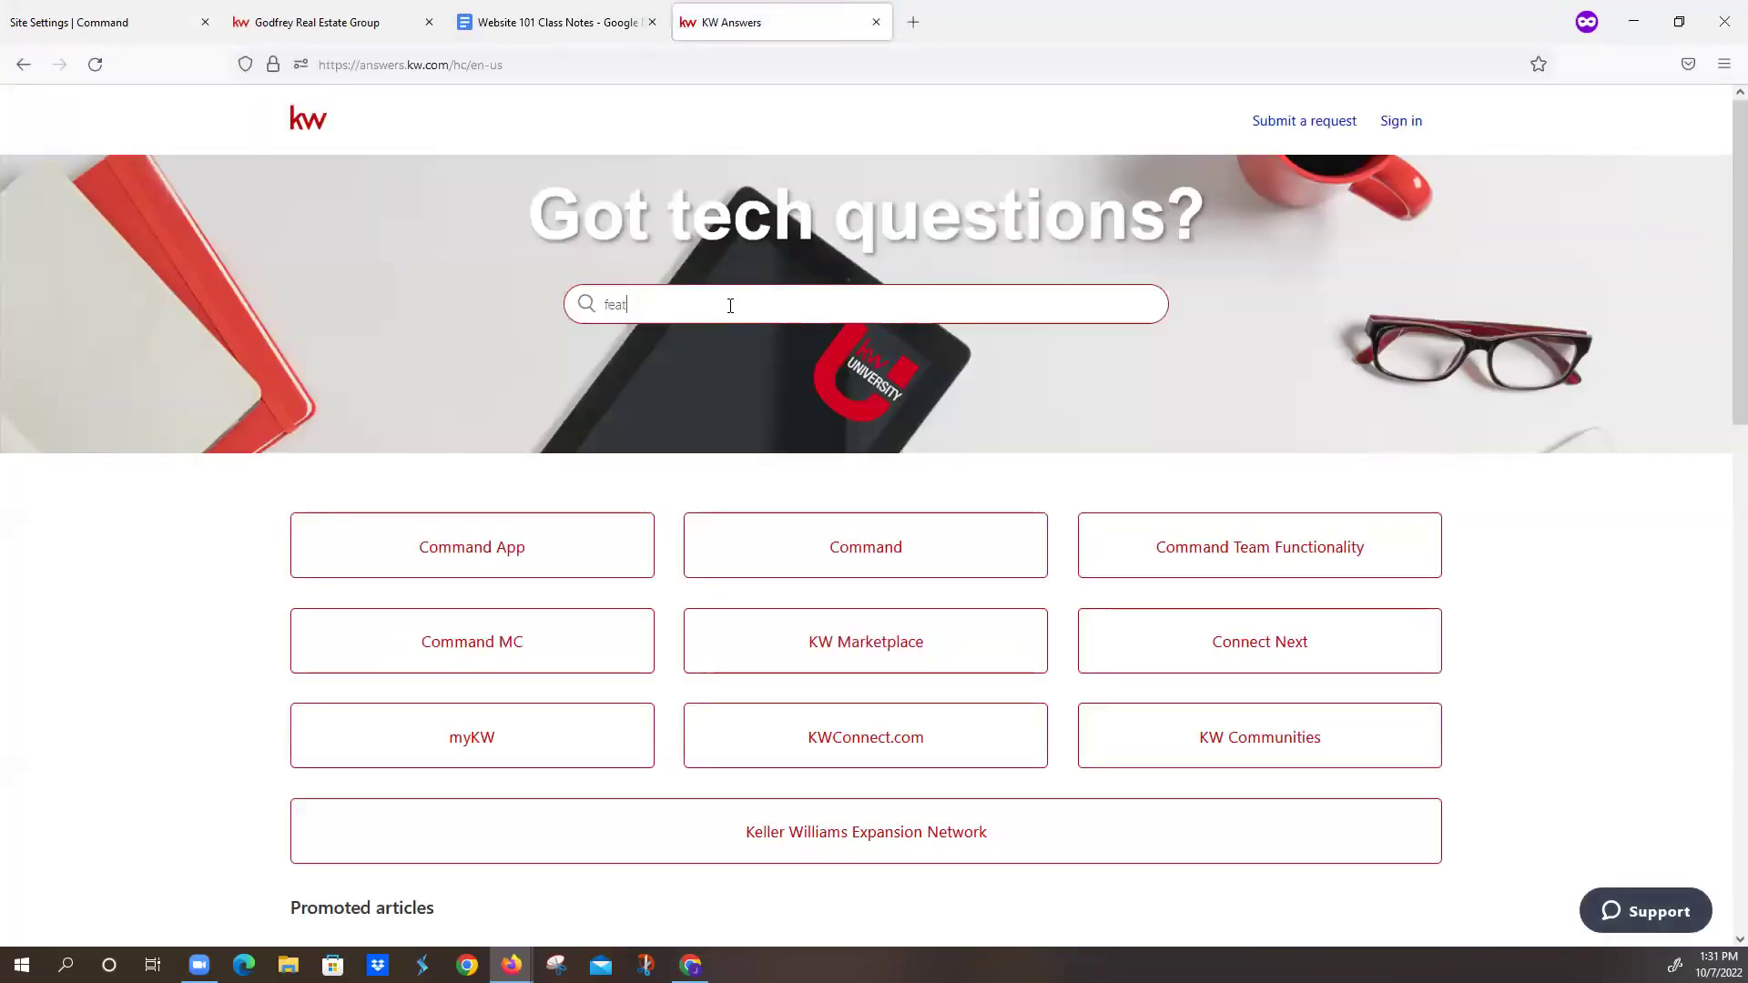
{"action": "type", "text": "ured listing"}
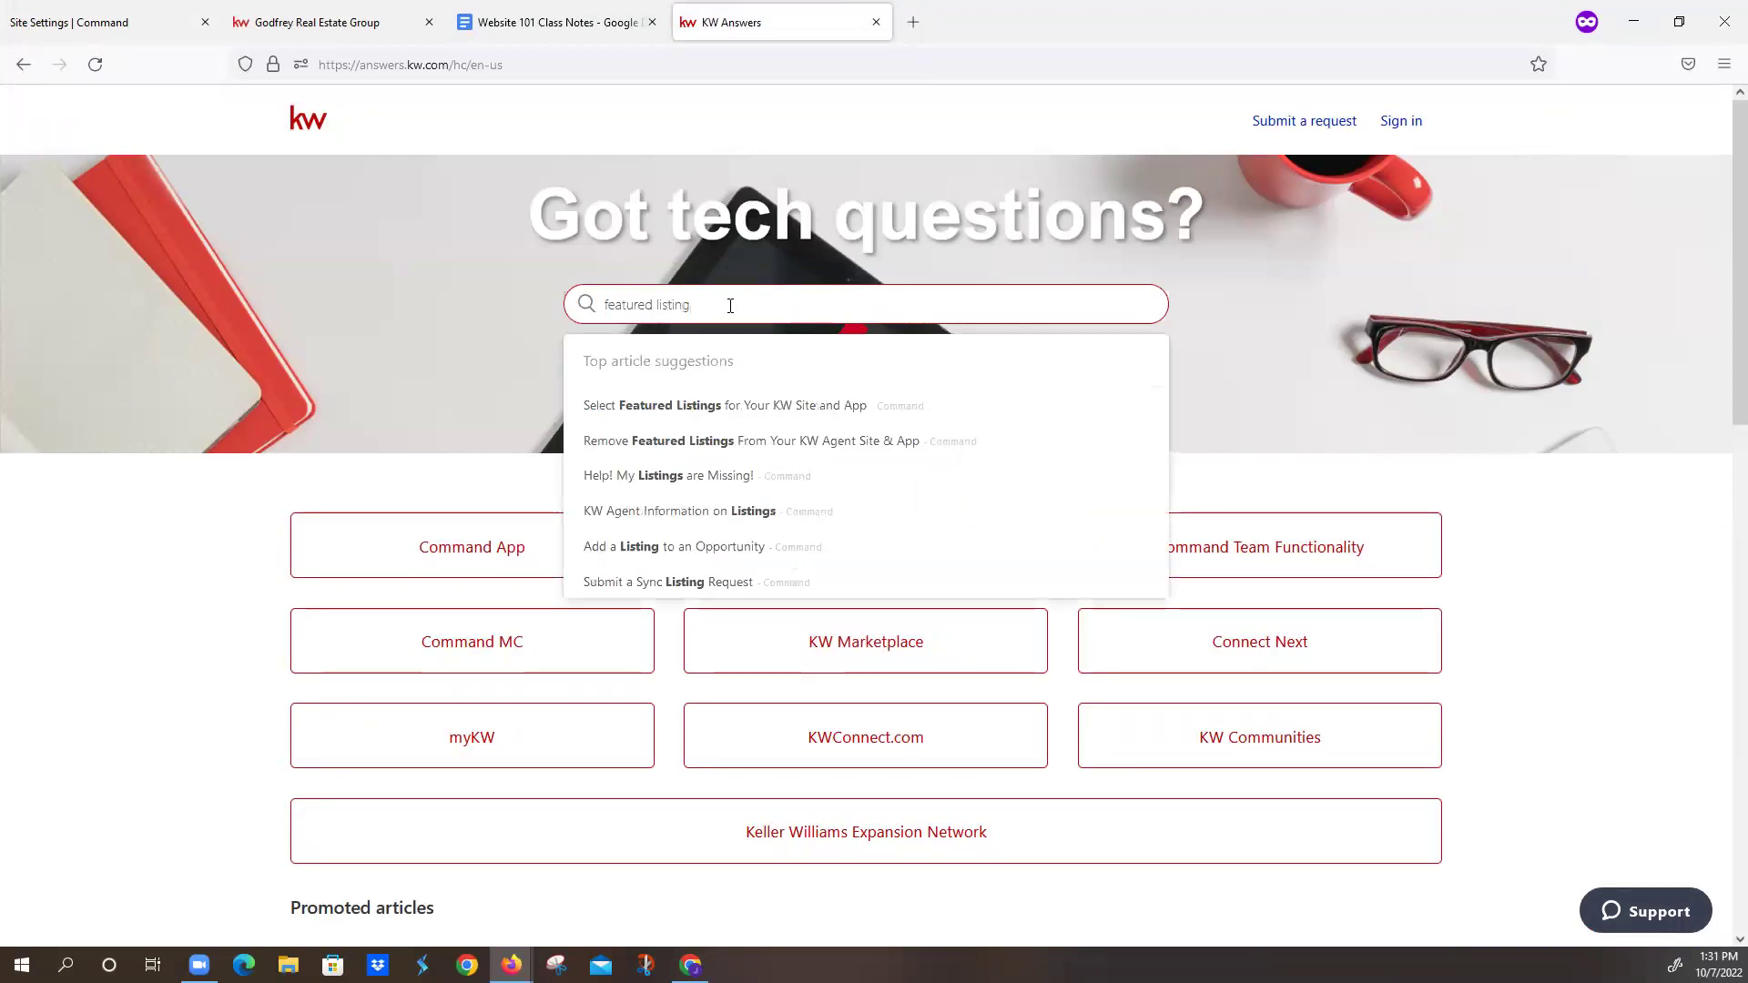
{"action": "key", "text": "Return"}
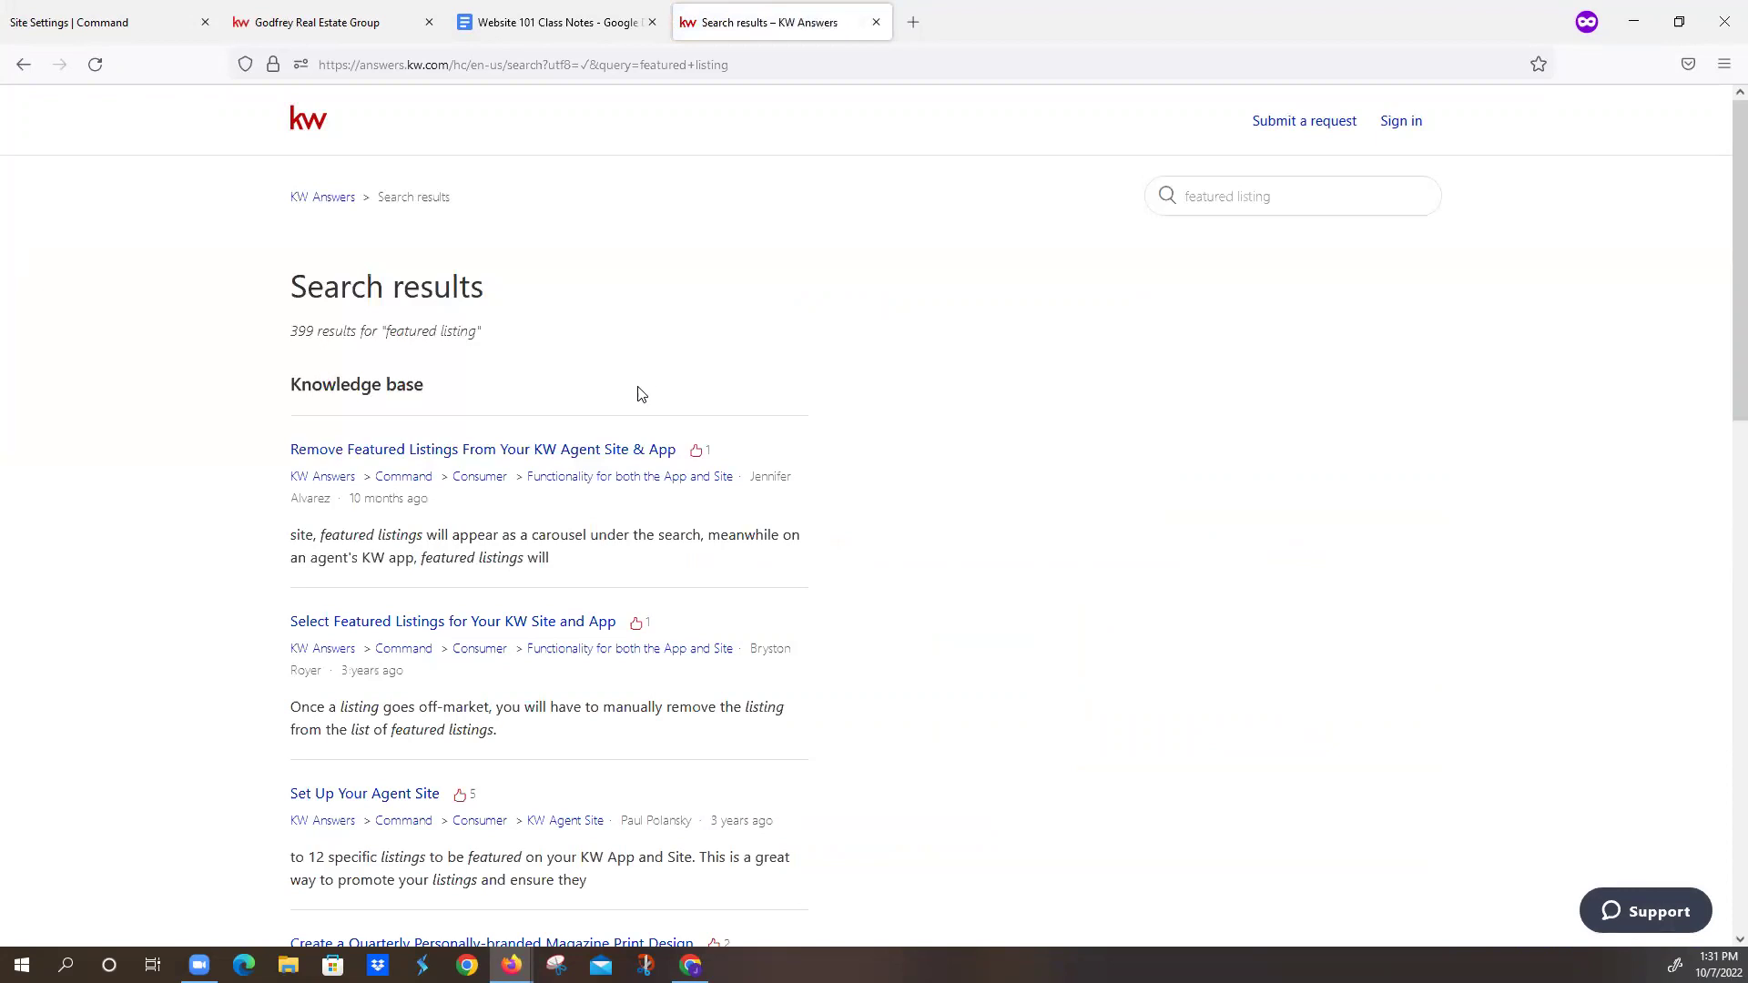
{"action": "left_click", "coordinate": [548, 629]}
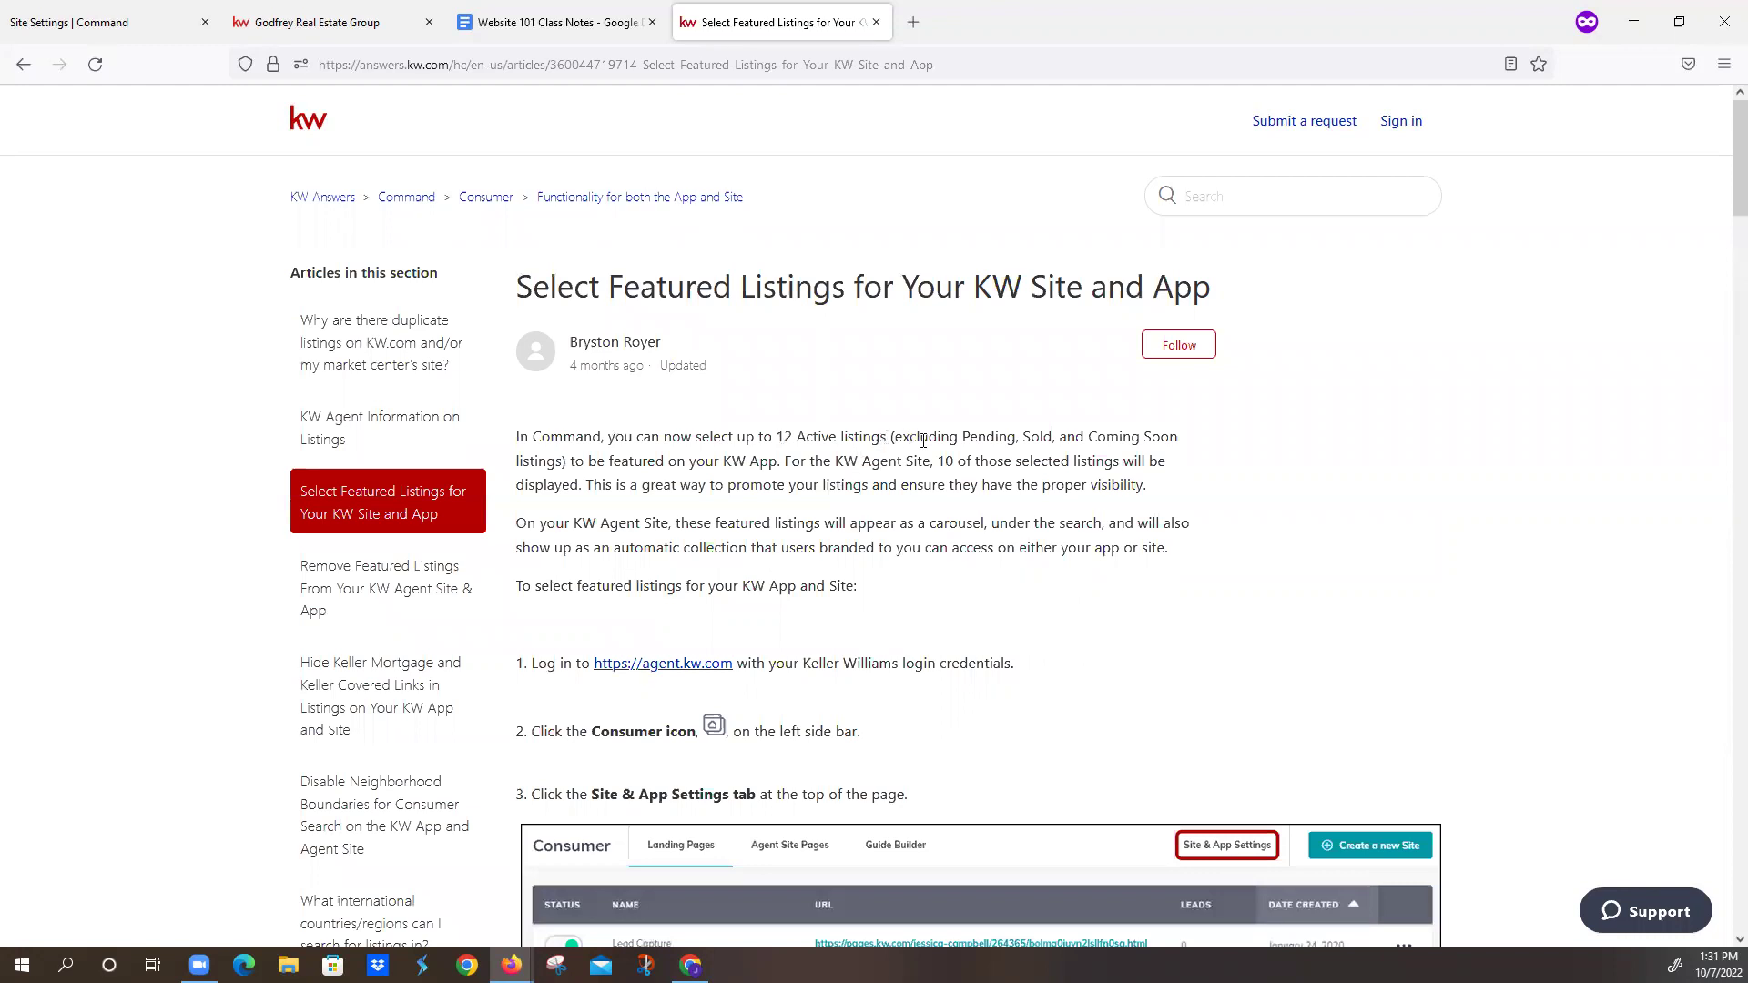
- Read the article's notes on excluded listing statuses and commercial listings
{"action": "left_click_drag", "start_coordinate": [962, 436], "coordinate": [1139, 434]}
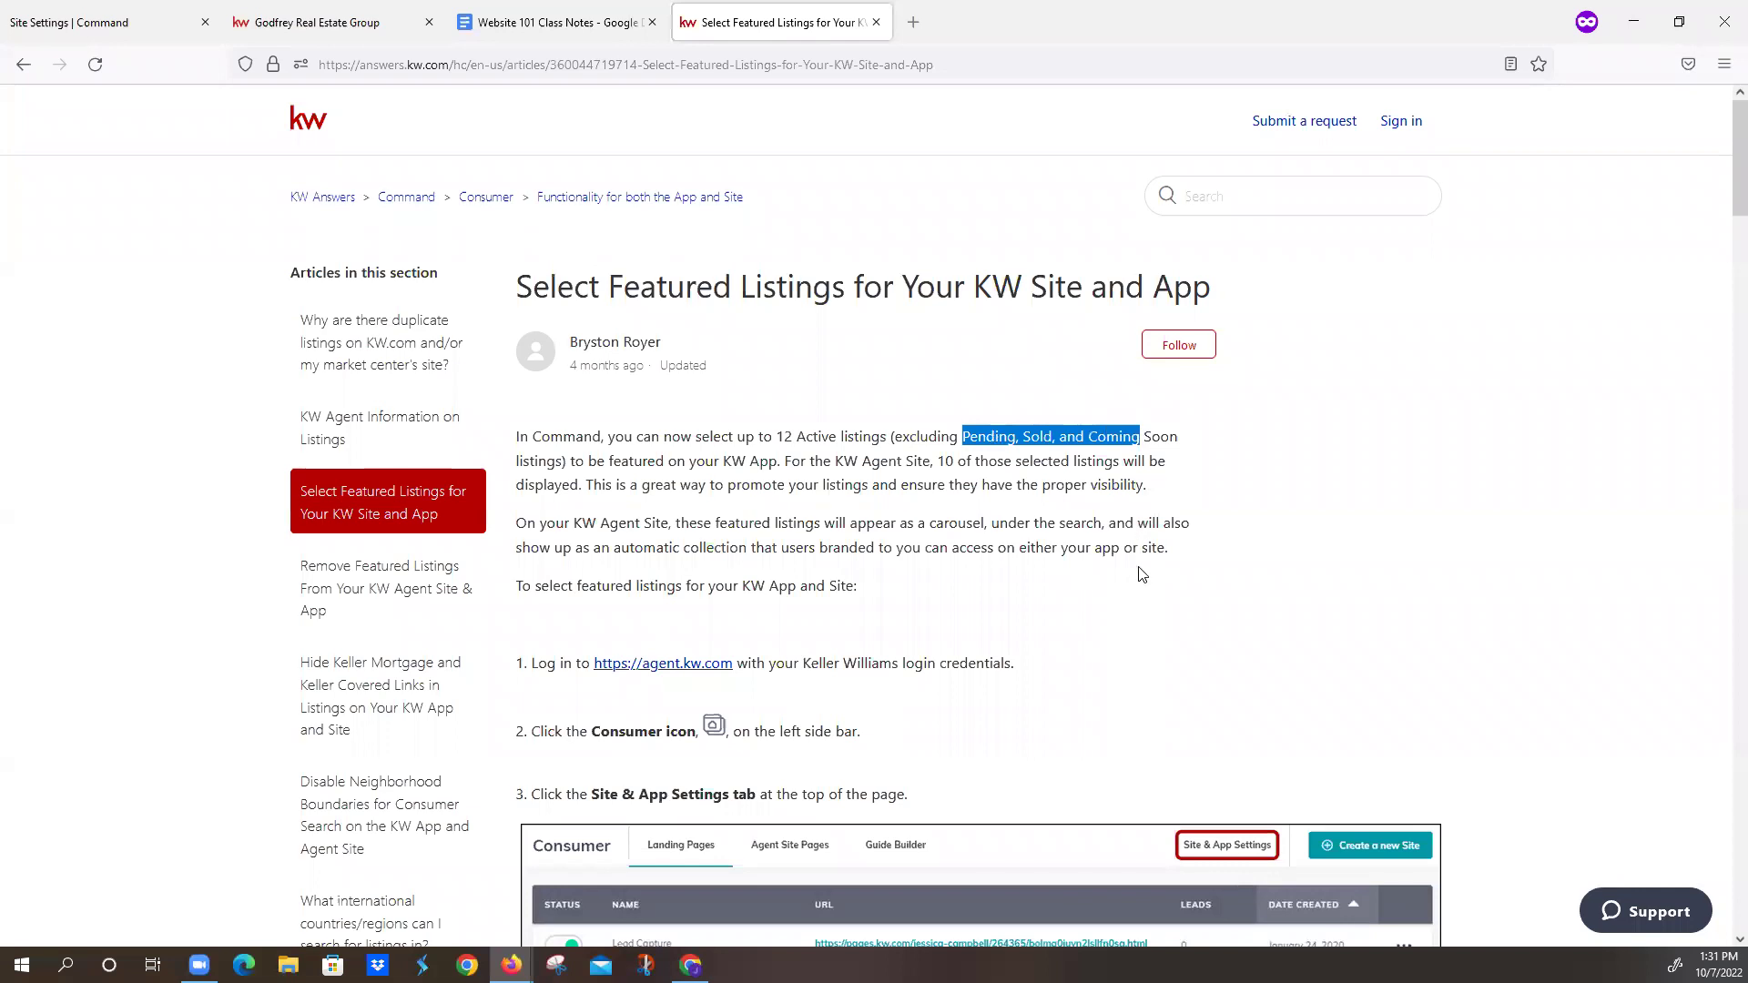
{"action": "scroll", "coordinate": [1009, 619], "scroll_direction": "down", "scroll_amount": 8}
{"action": "scroll", "coordinate": [1007, 604], "scroll_direction": "down", "scroll_amount": 16}
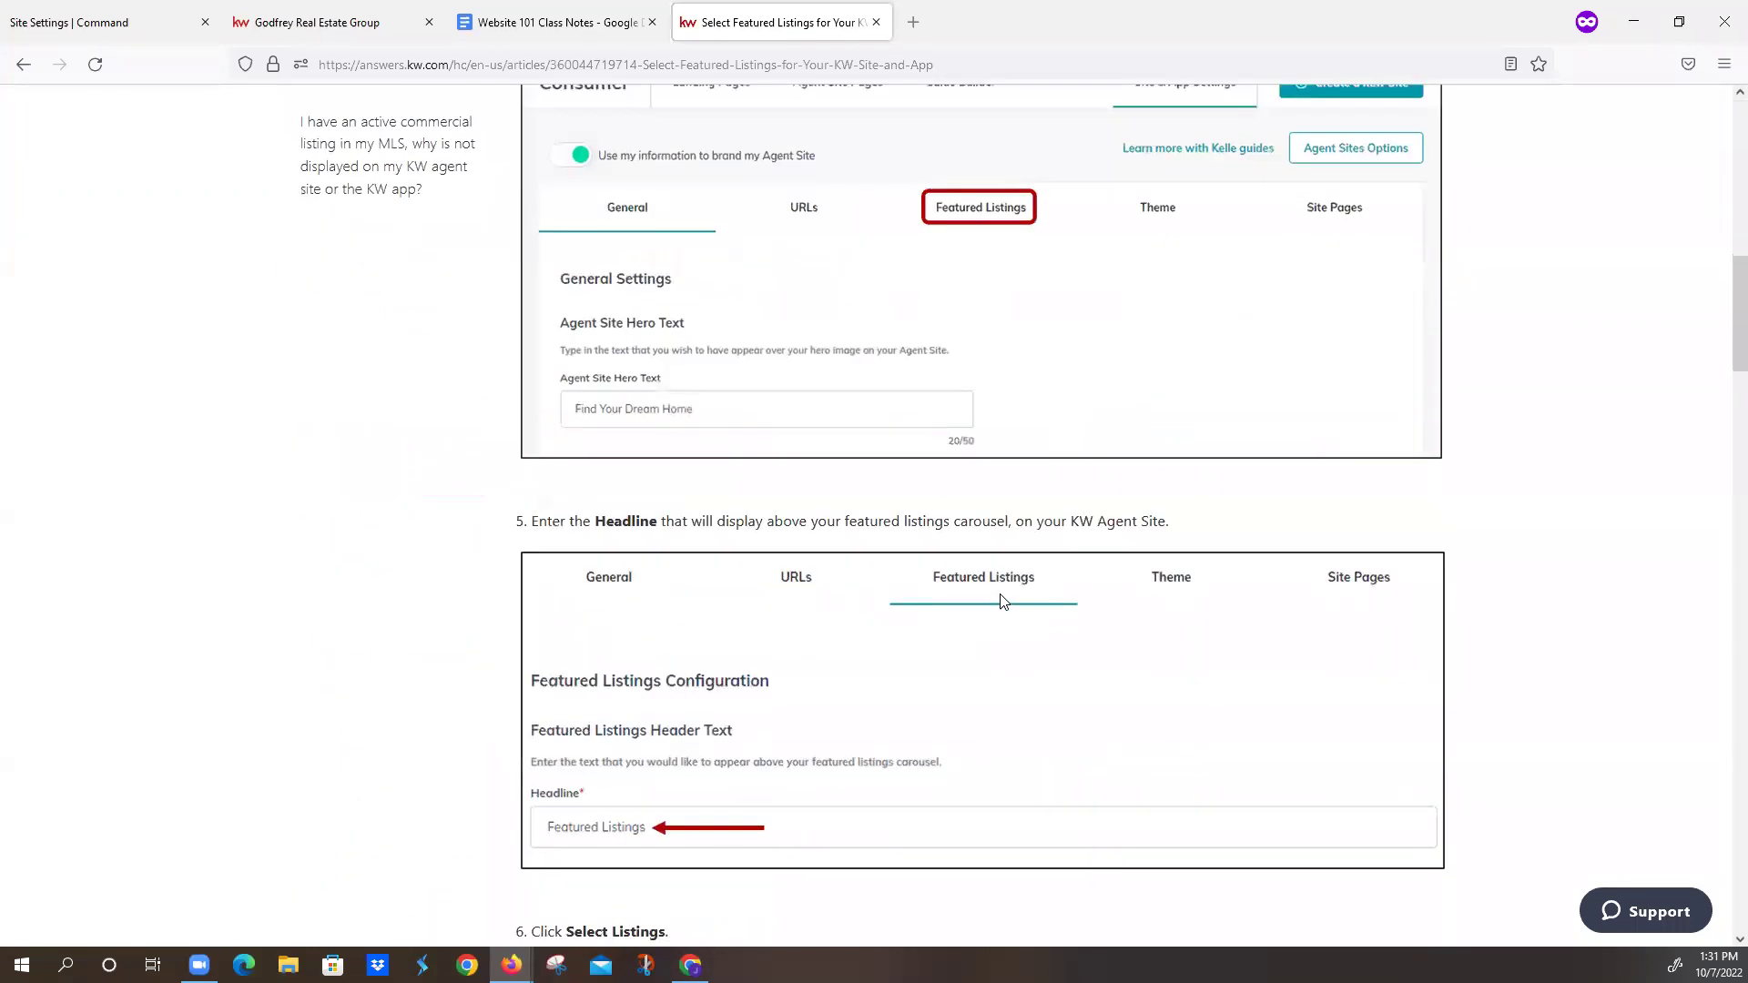
{"action": "scroll", "coordinate": [1001, 595], "scroll_direction": "down", "scroll_amount": 2}
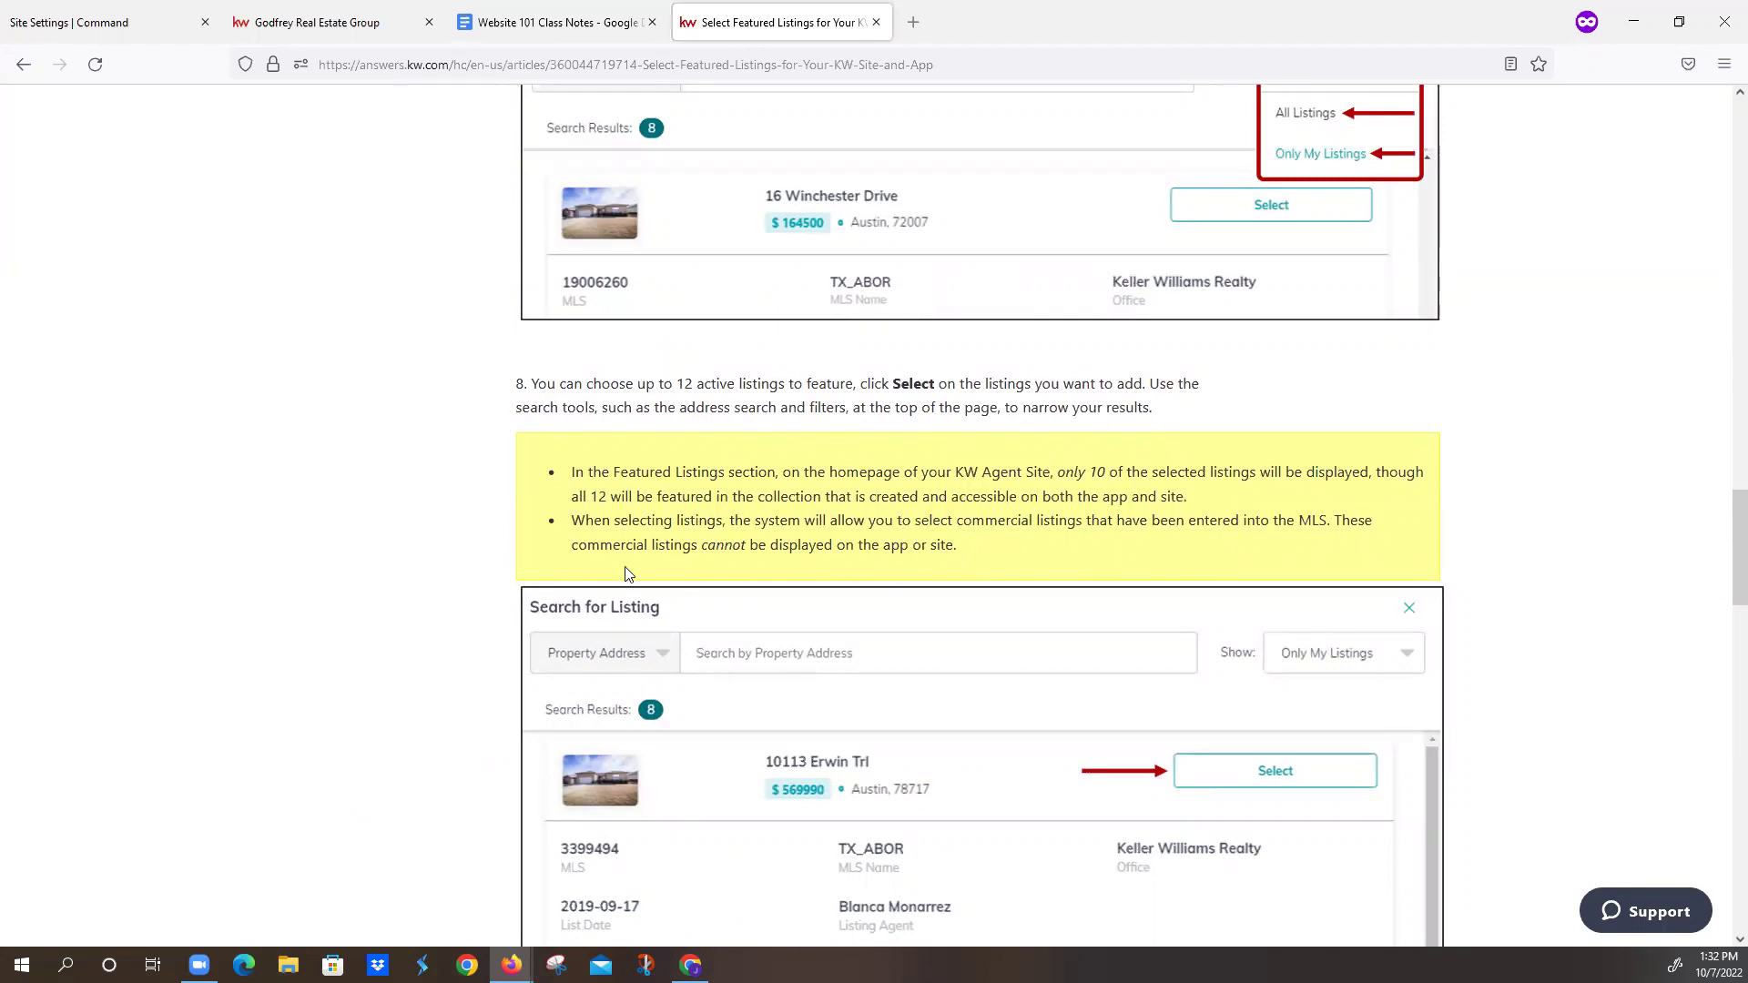
{"action": "left_click_drag", "start_coordinate": [614, 547], "coordinate": [1051, 557]}
{"action": "left_click", "coordinate": [1051, 557]}
{"action": "scroll", "coordinate": [1050, 573], "scroll_direction": "down", "scroll_amount": 8}
{"action": "scroll", "coordinate": [1048, 583], "scroll_direction": "down", "scroll_amount": 3}
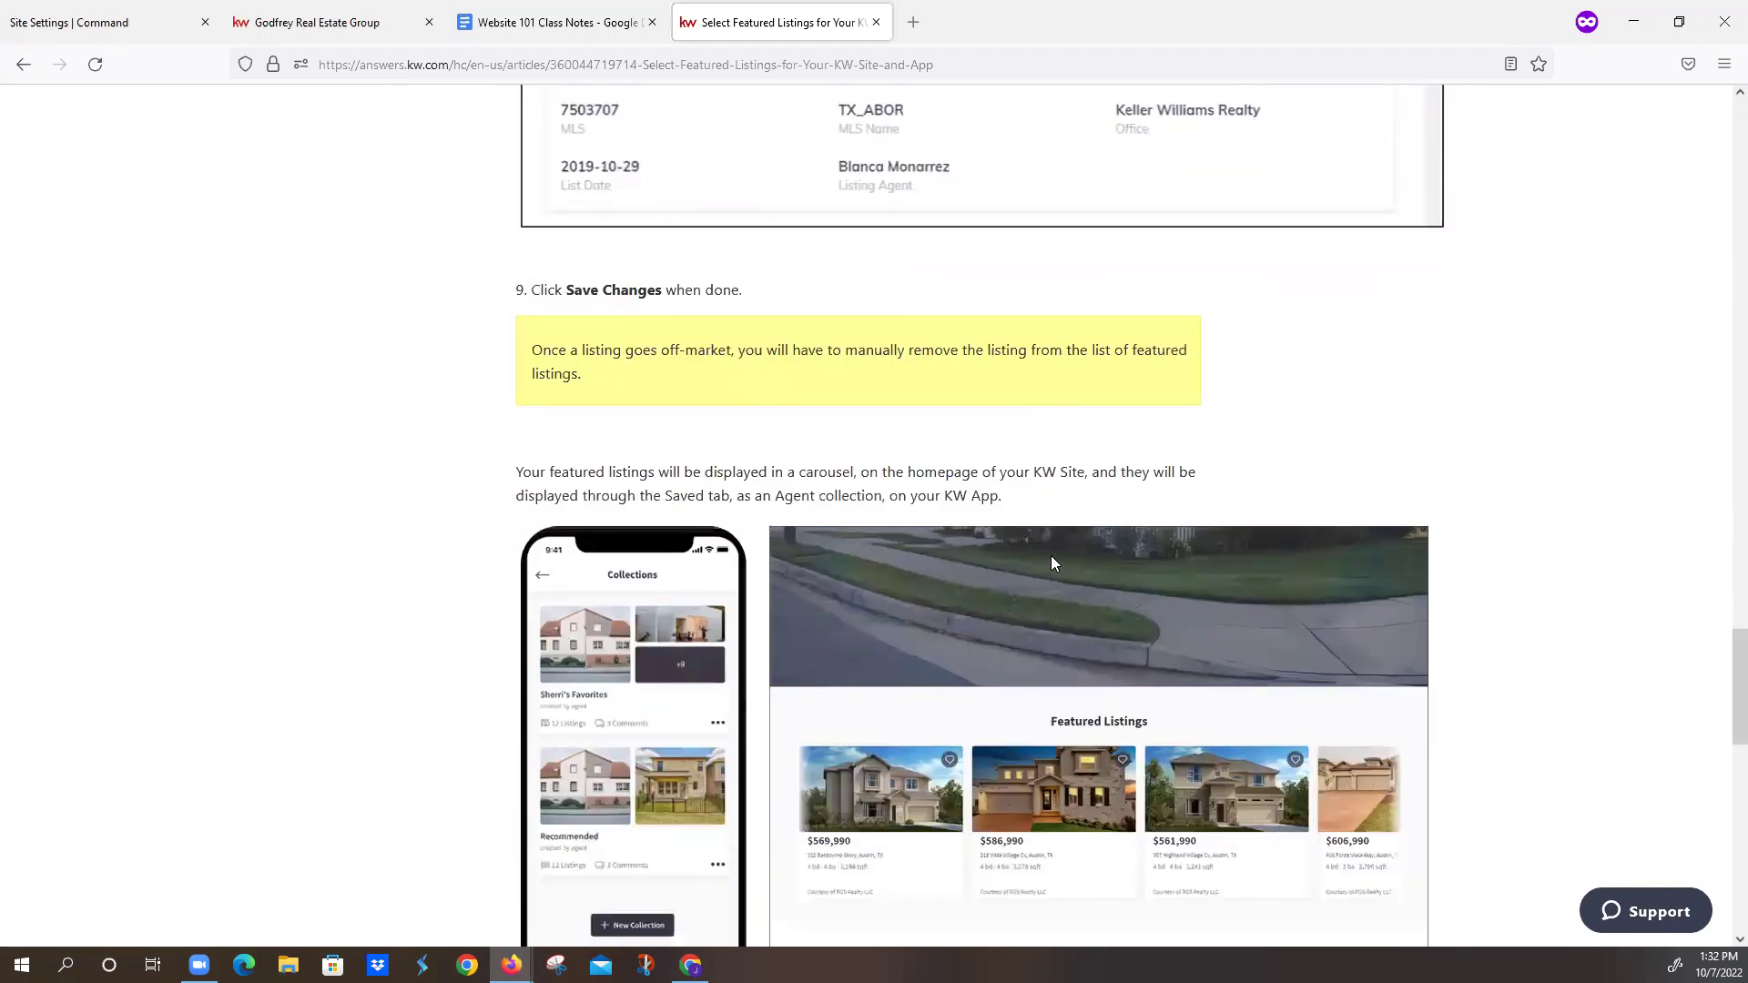
{"action": "scroll", "coordinate": [1044, 565], "scroll_direction": "down", "scroll_amount": 6}
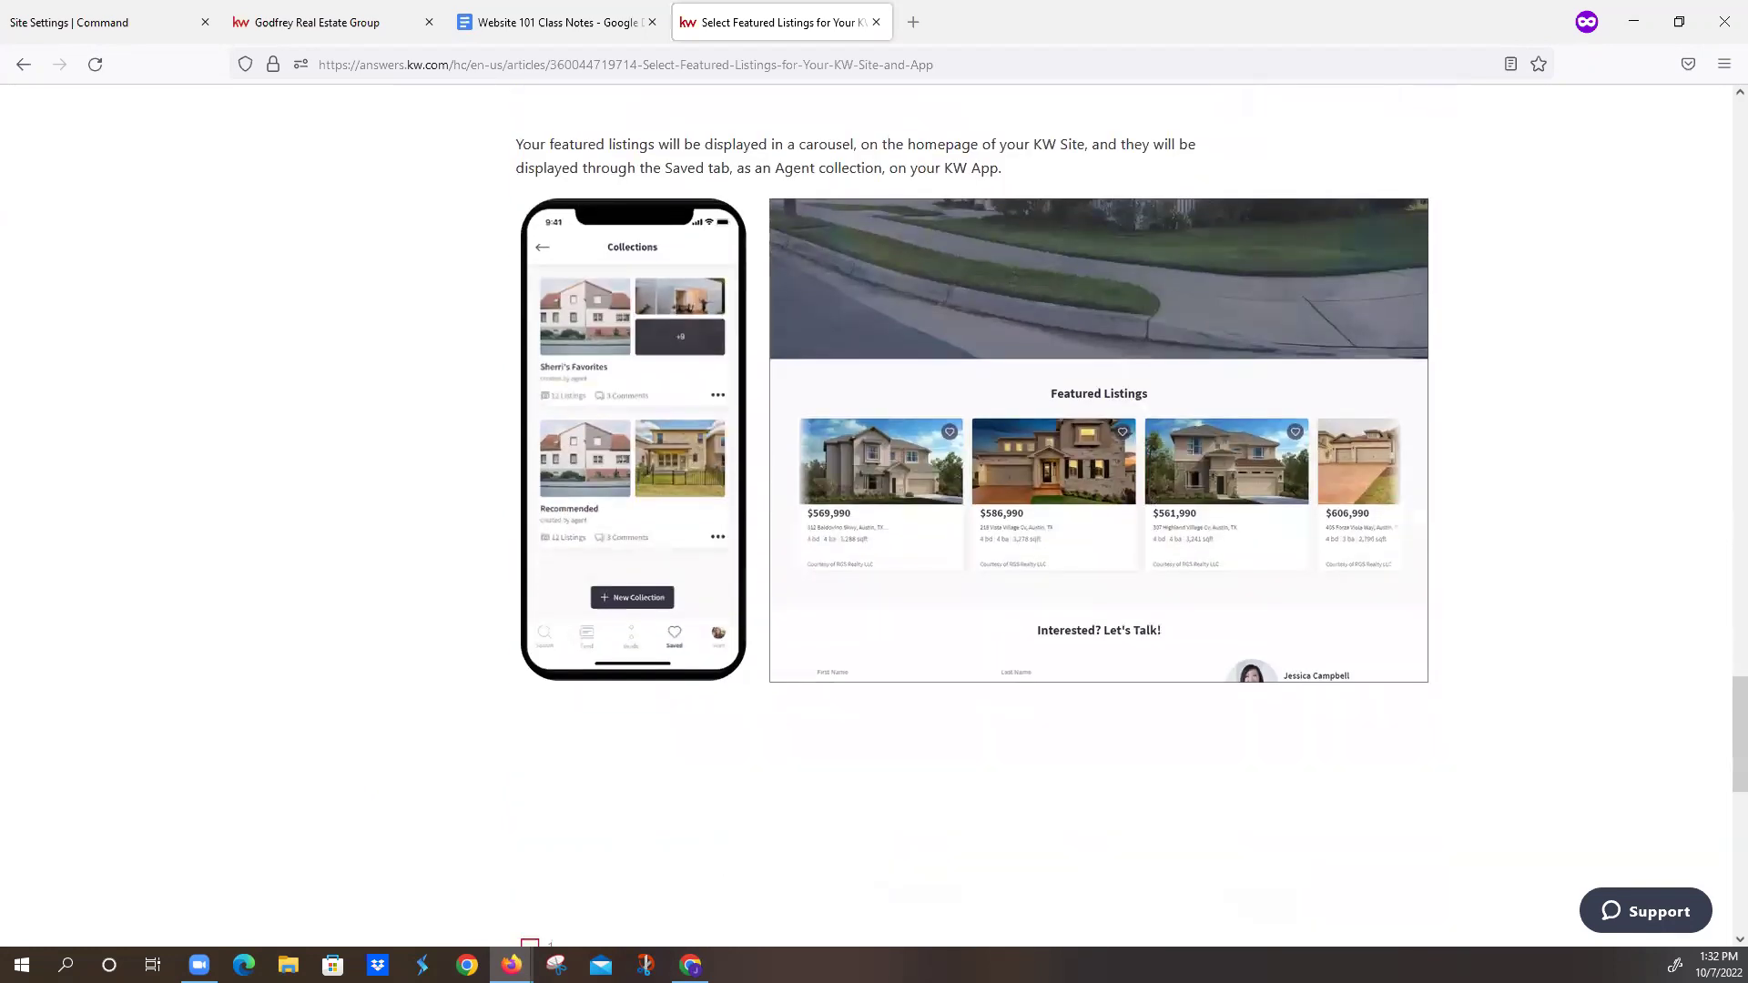
{"action": "scroll", "coordinate": [937, 593], "scroll_direction": "up", "scroll_amount": 15}
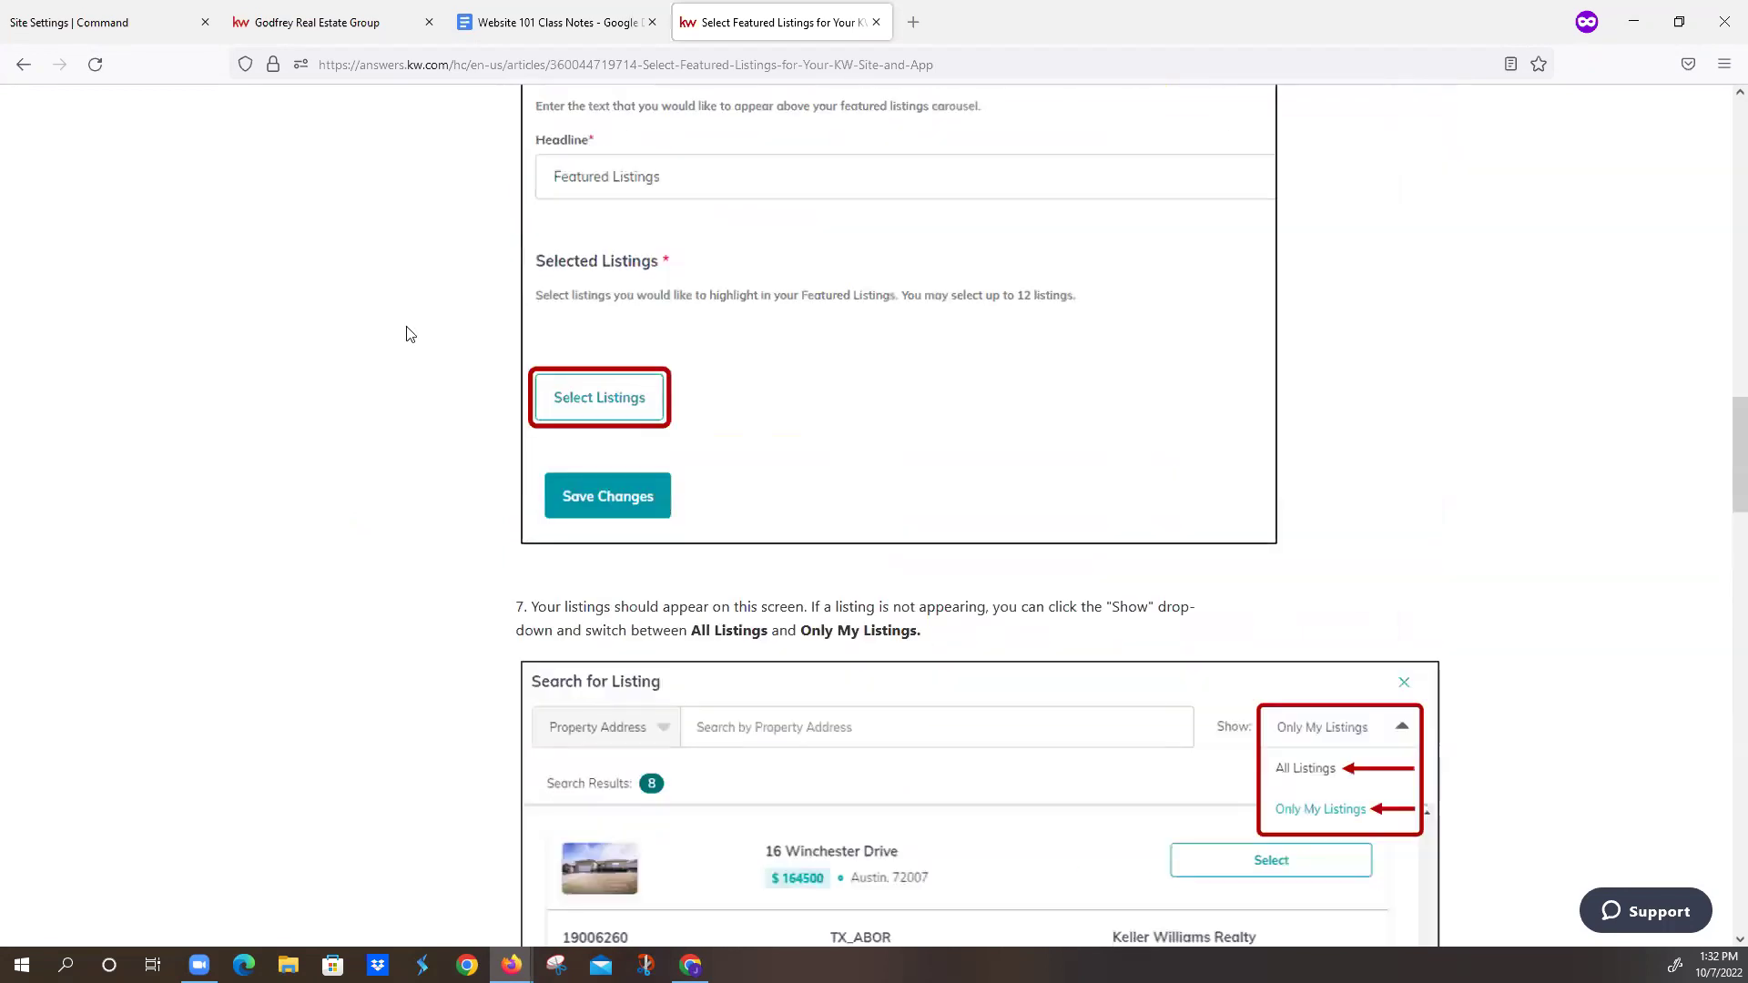
{"action": "left_click", "coordinate": [109, 22]}
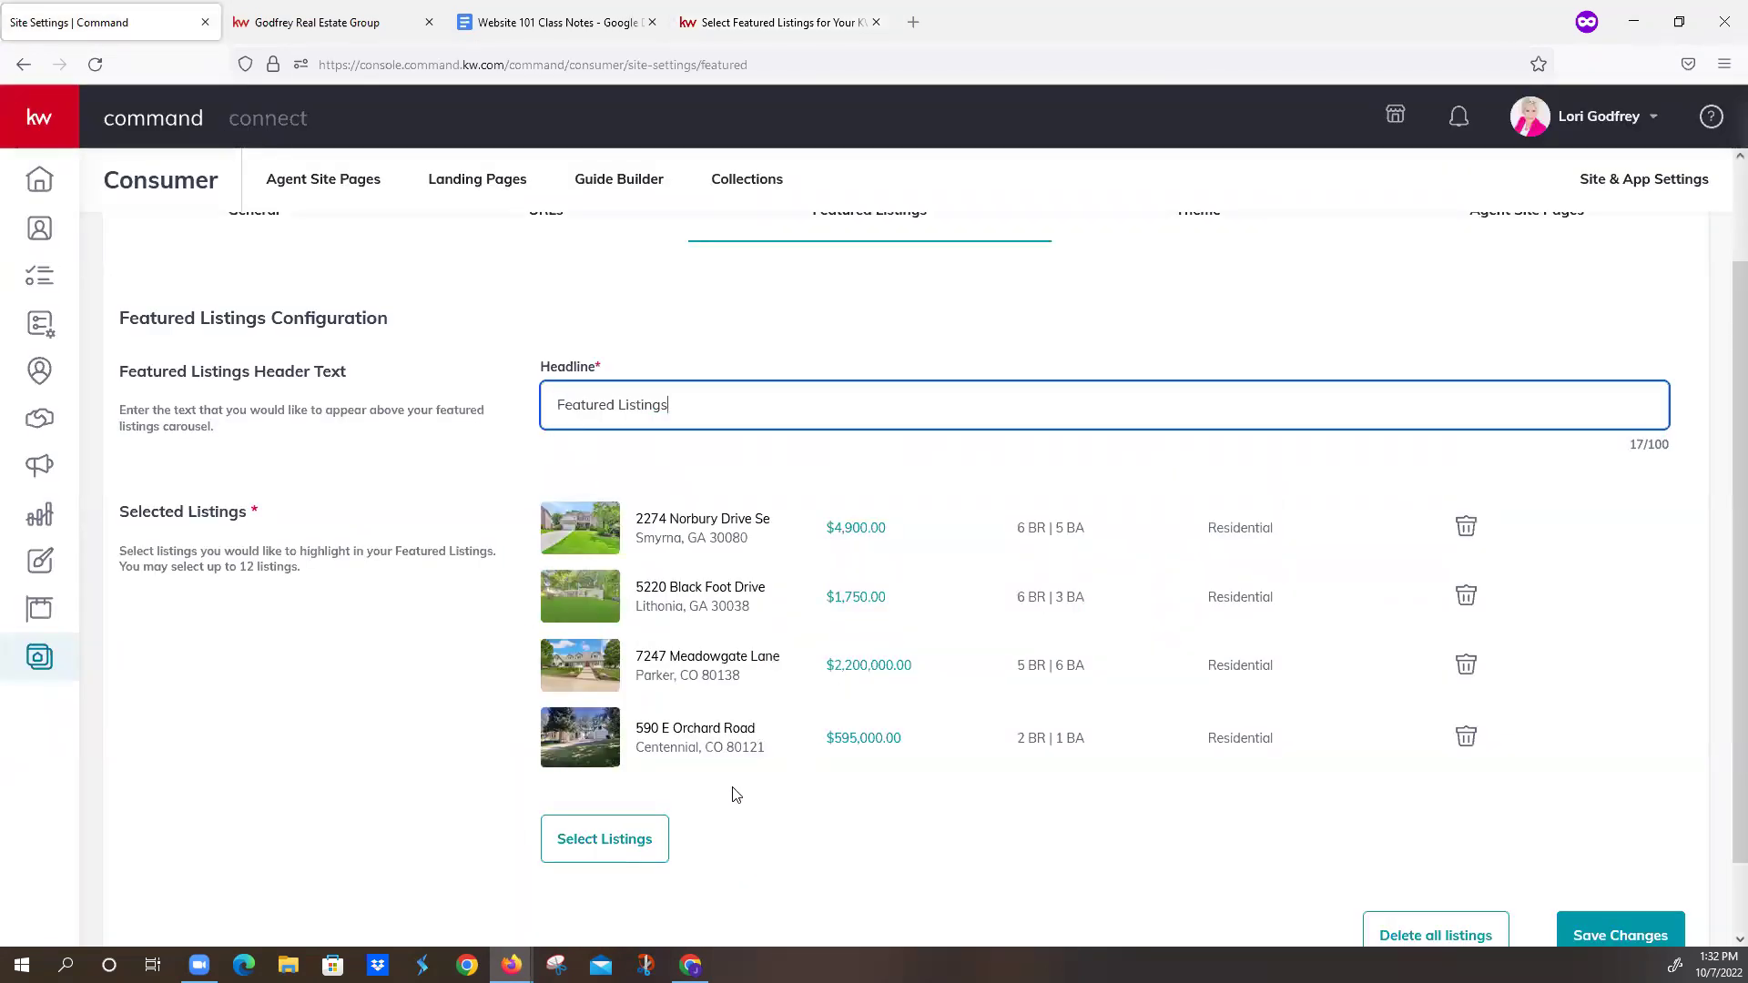
- Open Select Listings, search by MLS Number, and keep Show limited to the agent's own listings
{"action": "left_click", "coordinate": [606, 841]}
{"action": "left_click", "coordinate": [607, 839]}
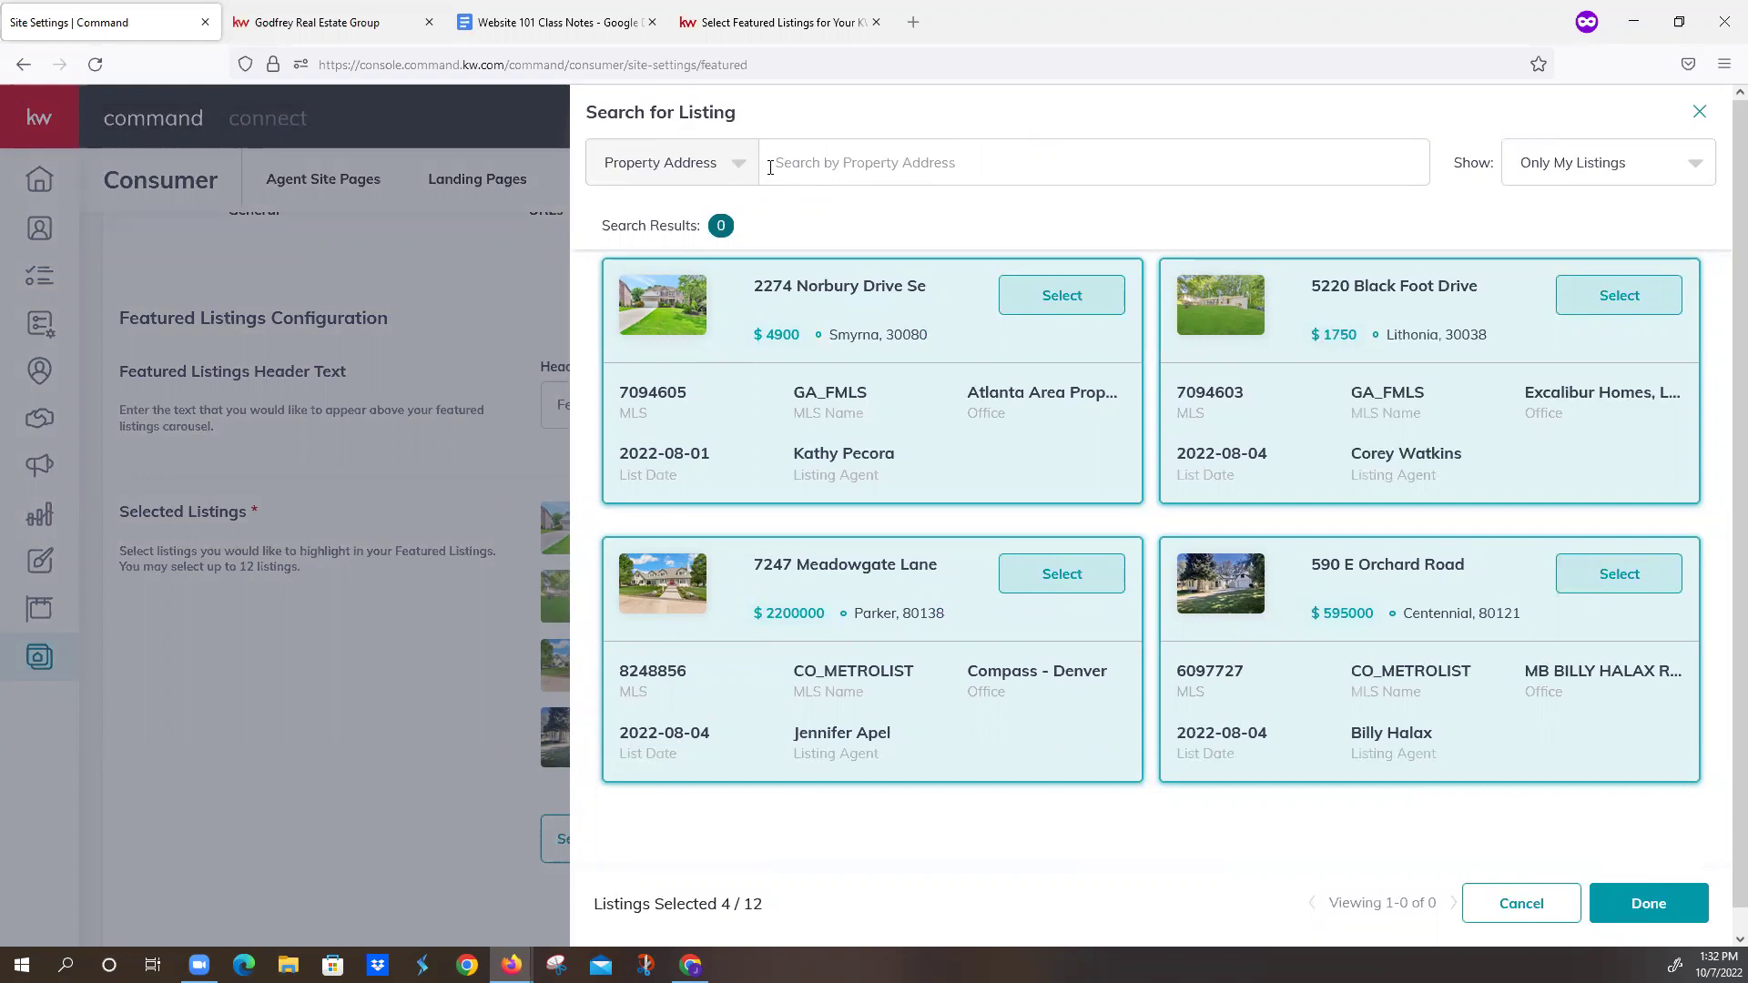
{"action": "left_click", "coordinate": [738, 166]}
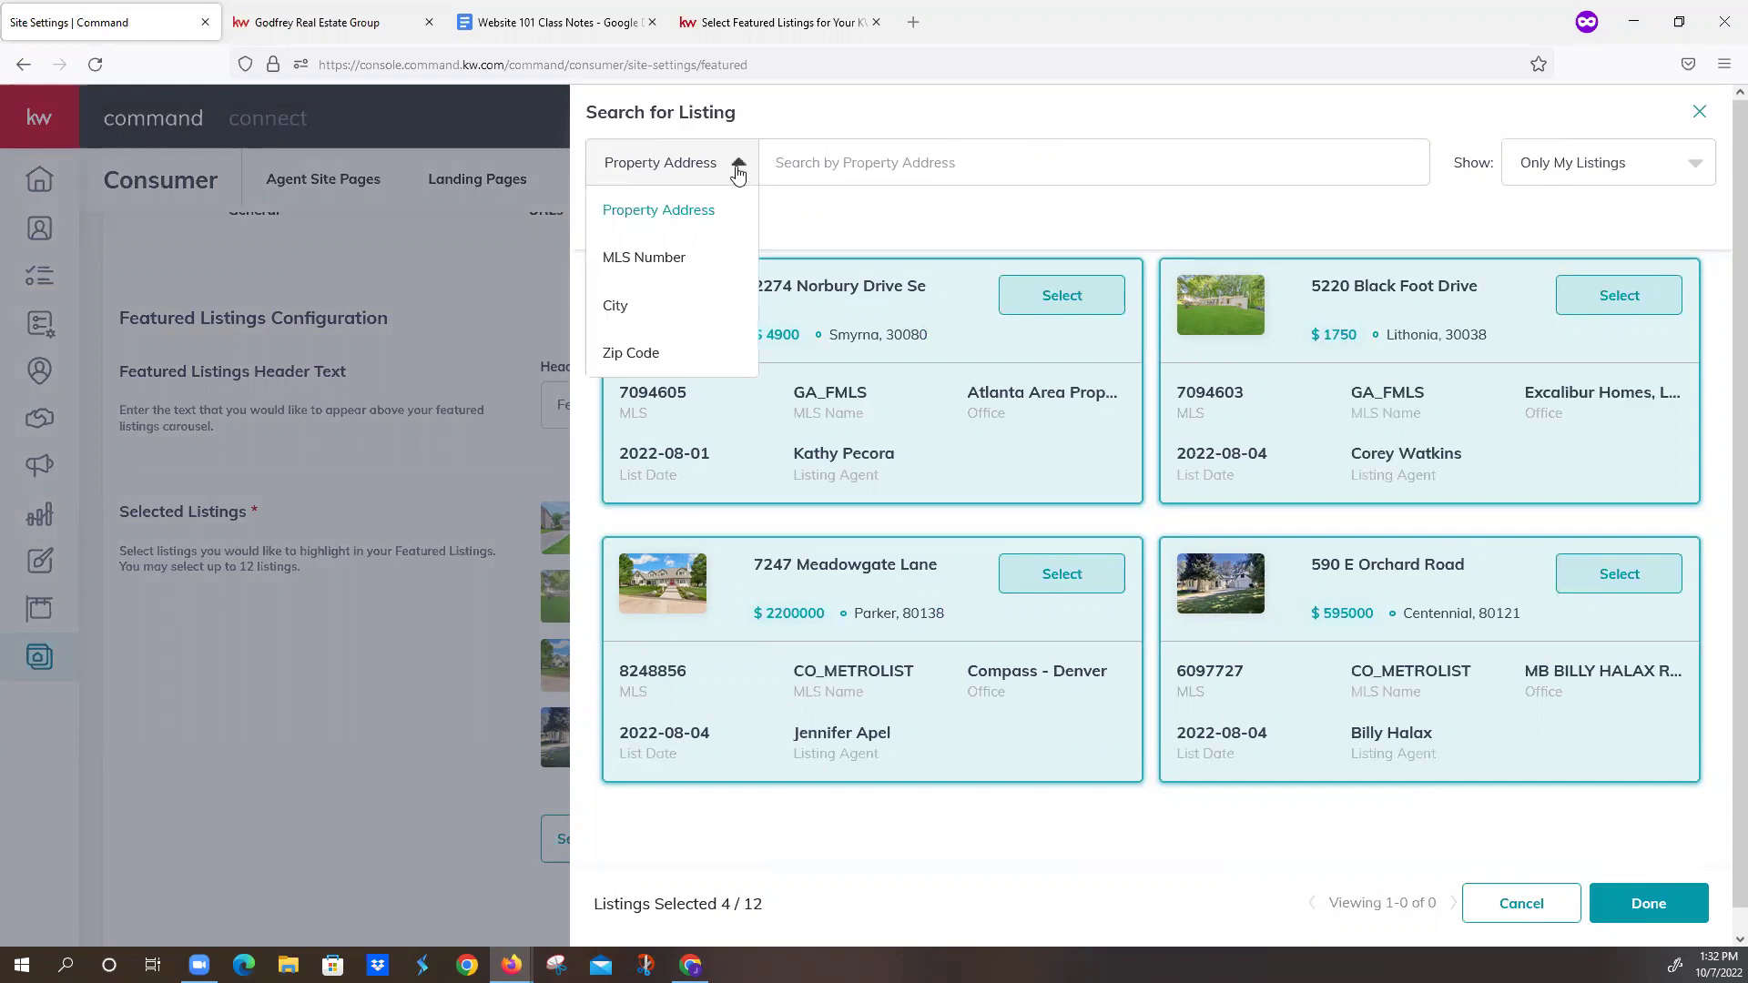
{"action": "left_click", "coordinate": [670, 263]}
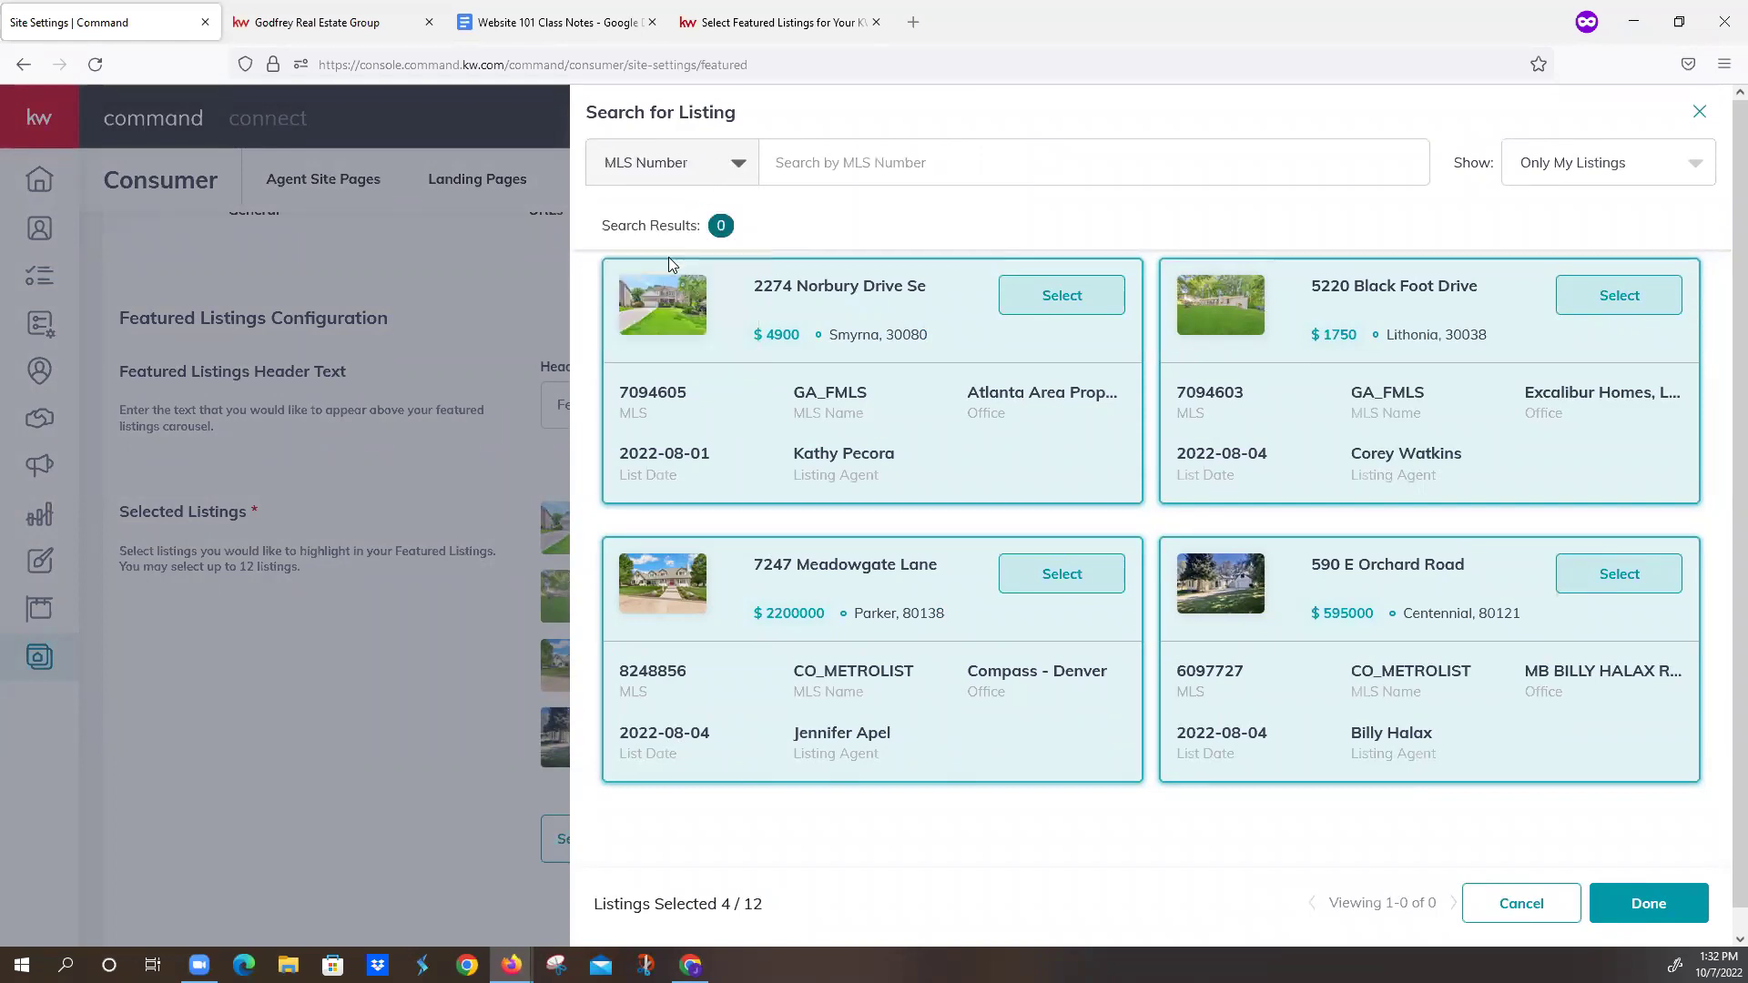
{"action": "left_click", "coordinate": [806, 157]}
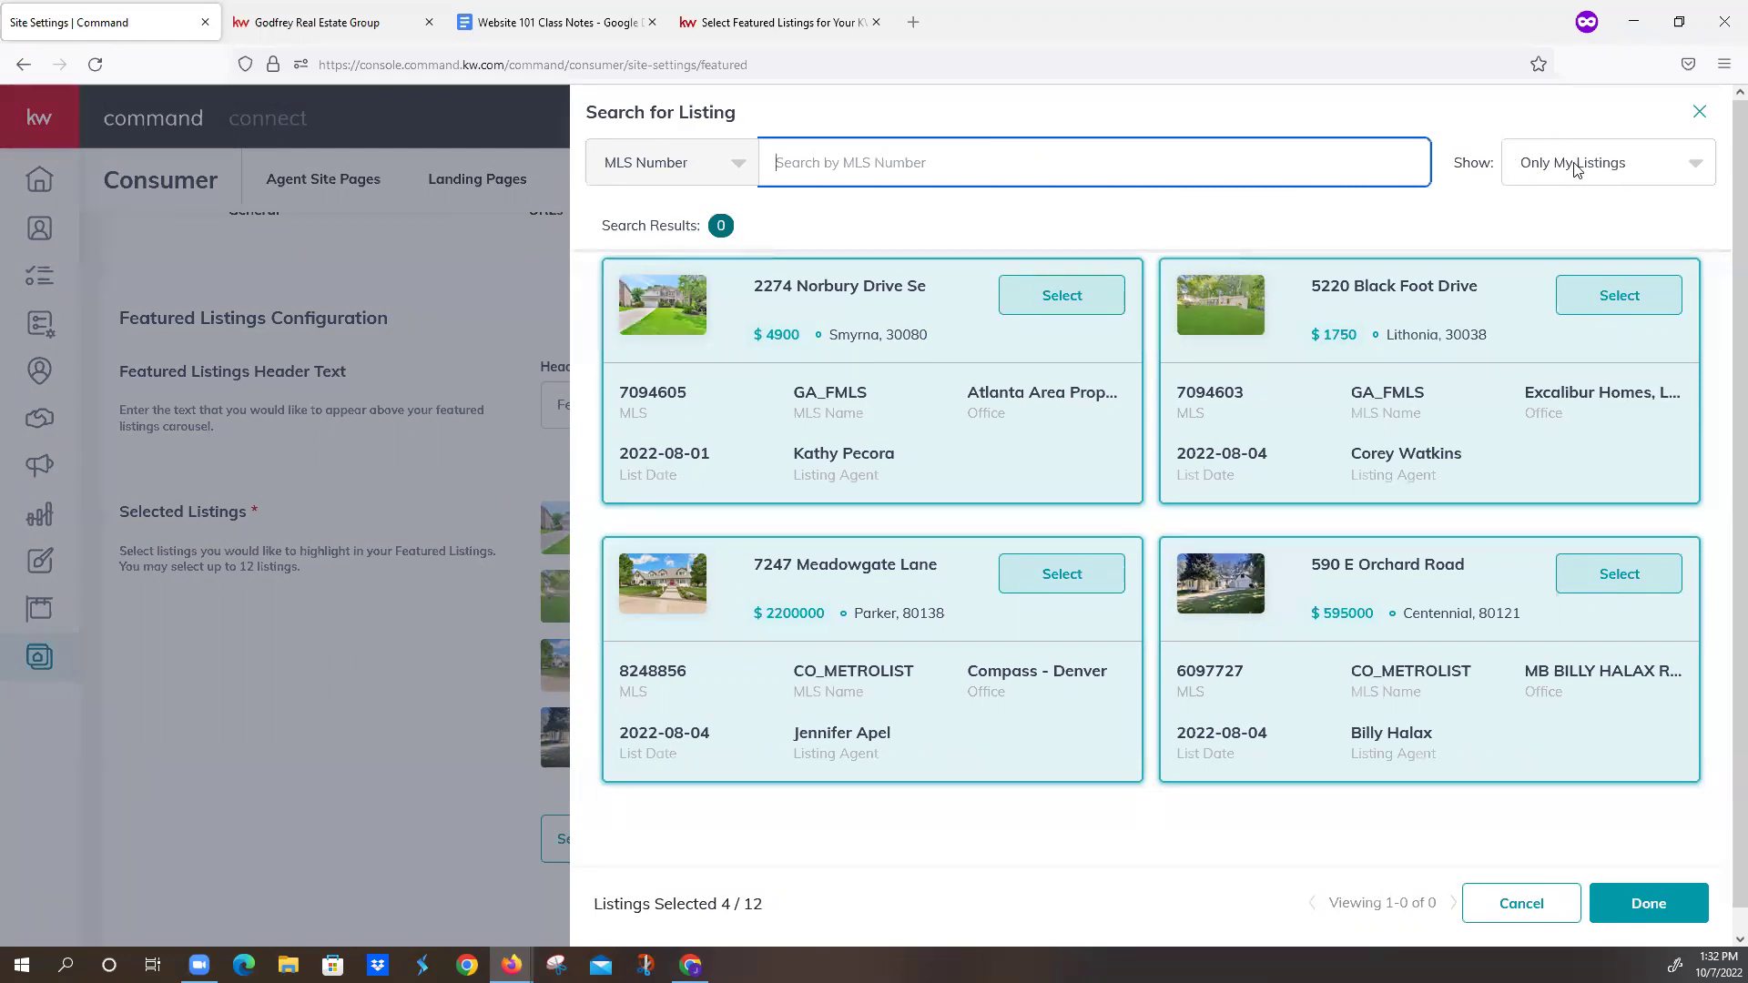
{"action": "left_click", "coordinate": [1686, 171]}
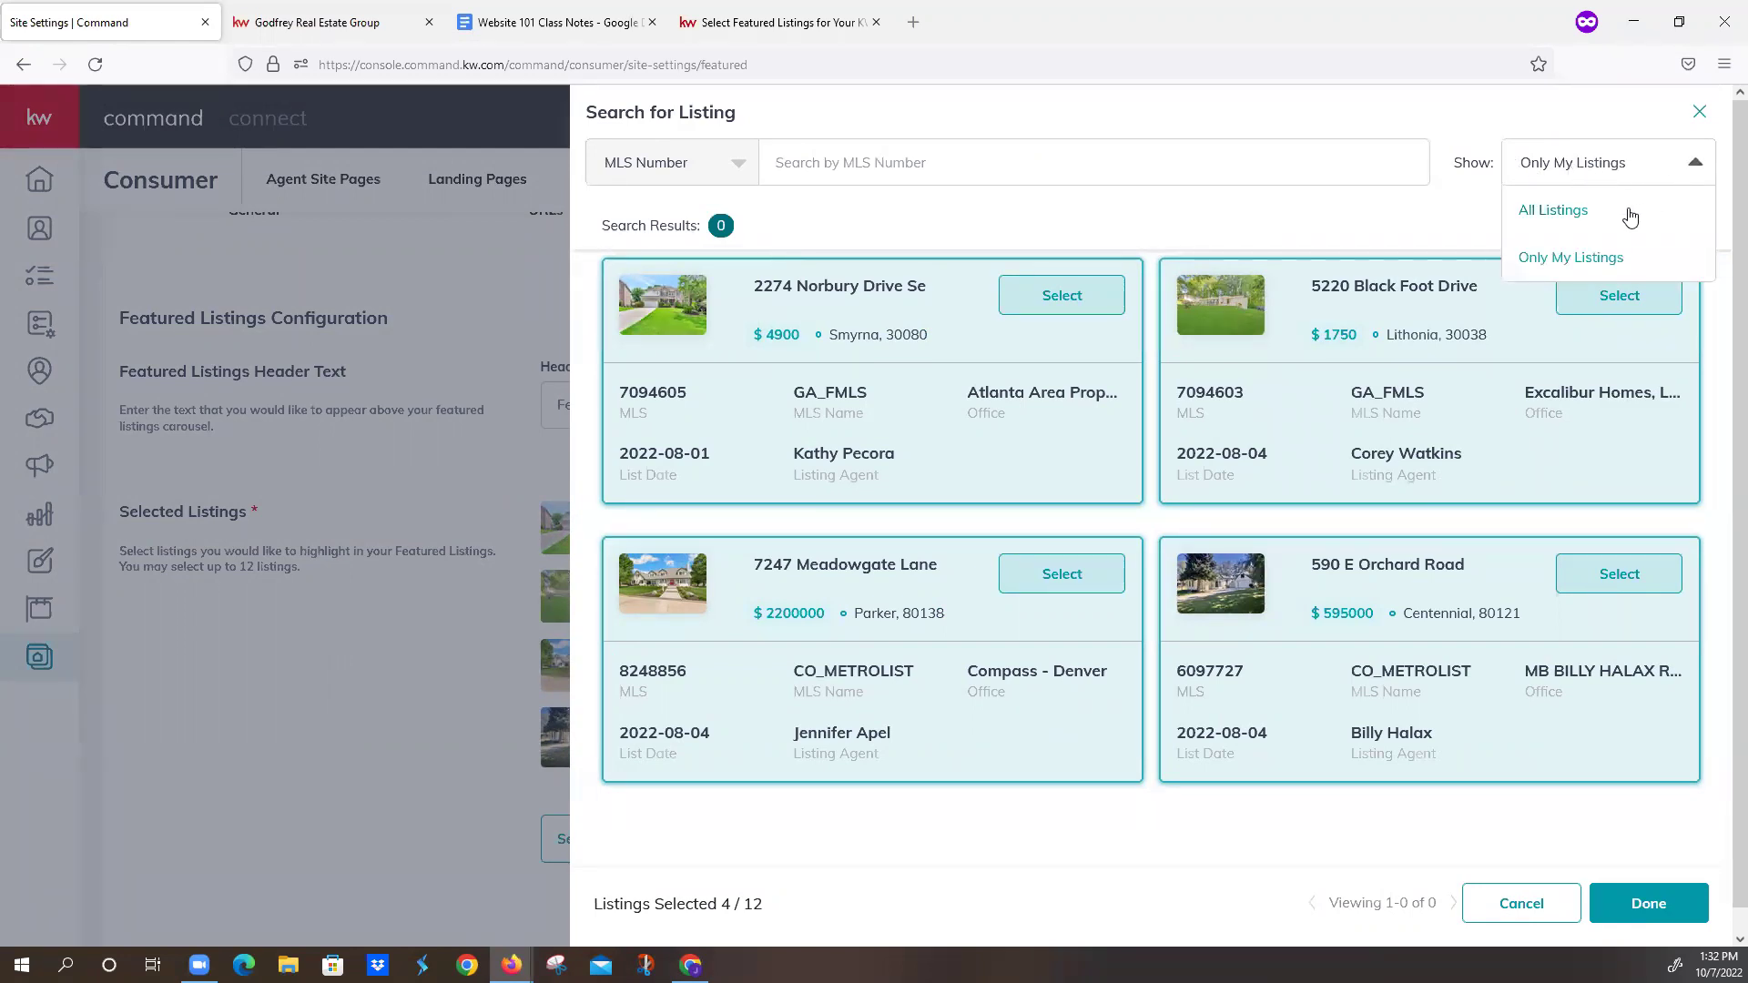
{"action": "left_click", "coordinate": [1450, 218]}
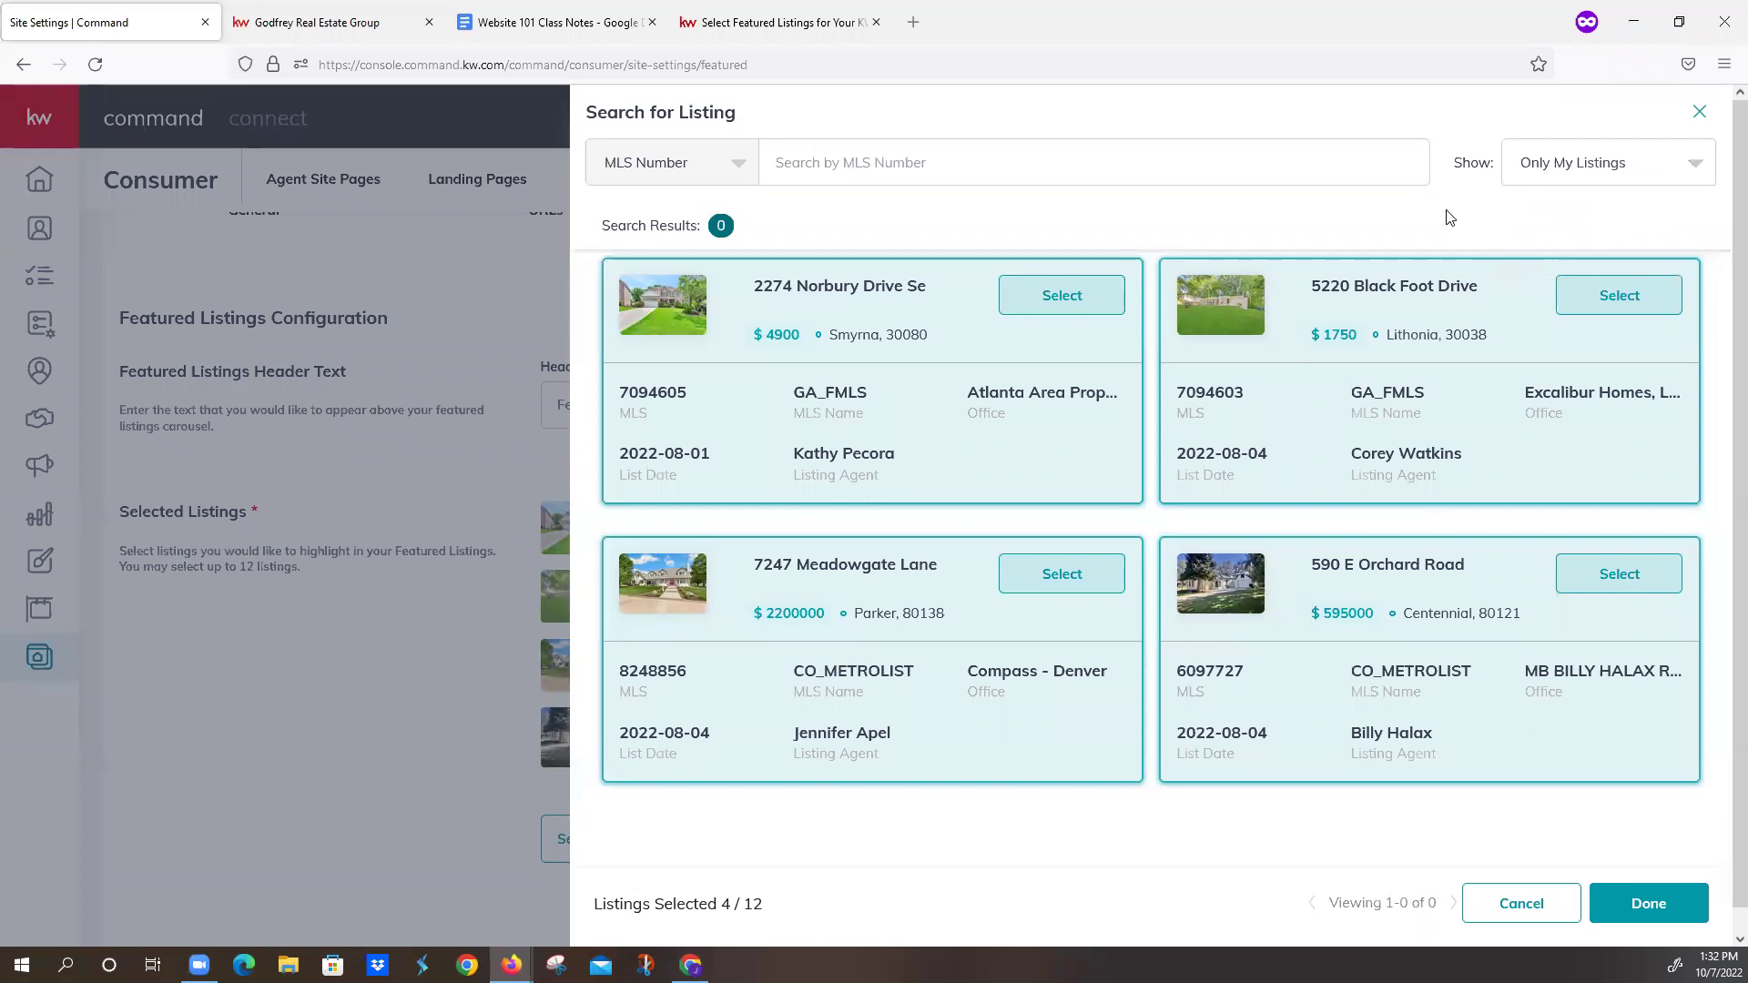